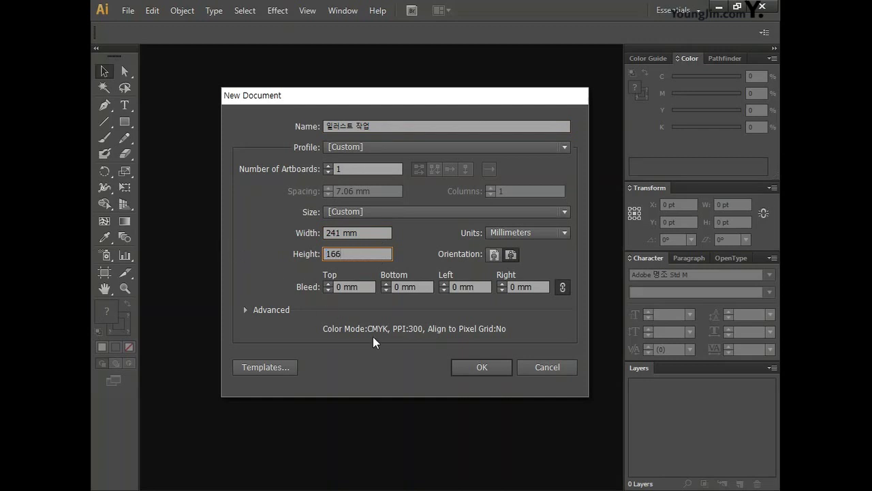
- Create the new document with a width of 241 mm and a height of 166 mm
click(492, 364)
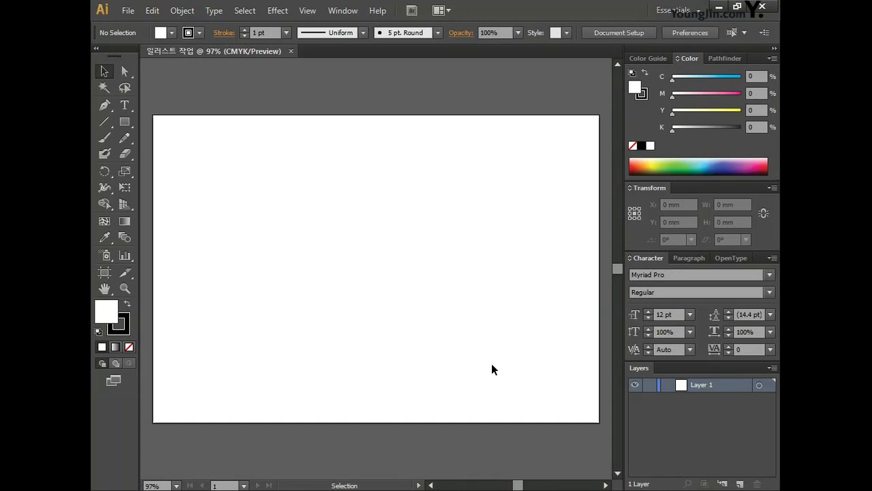
- Create a rectangular grid 235 mm wide and 160 mm high with 3 horizontal and 3 vertical dividers
click(105, 123)
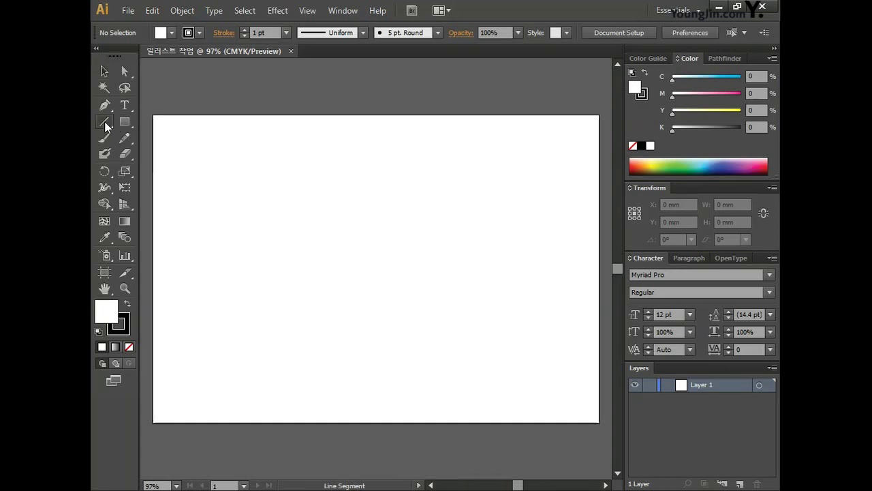
click(105, 122)
click(181, 169)
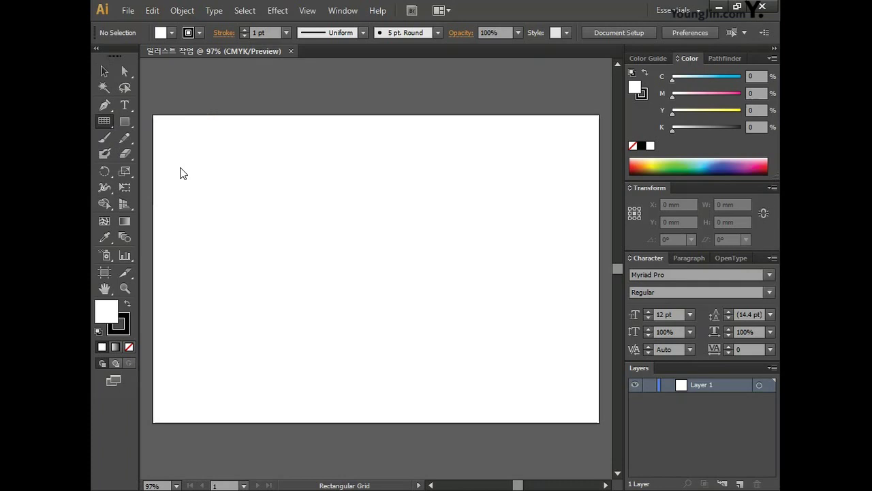
click(359, 221)
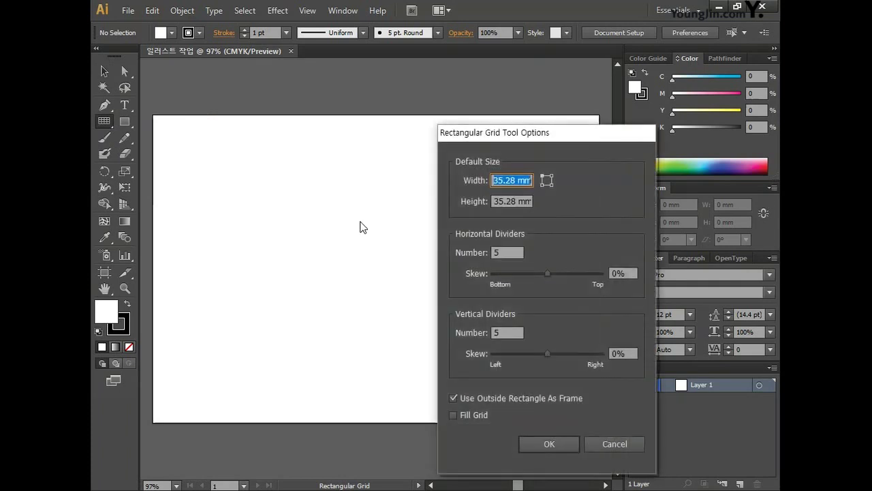
drag(592, 138, 441, 106)
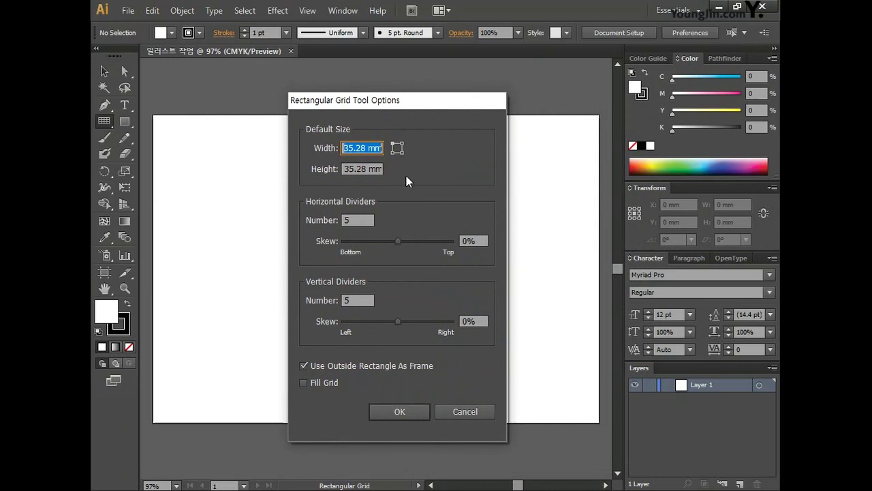
text(235)
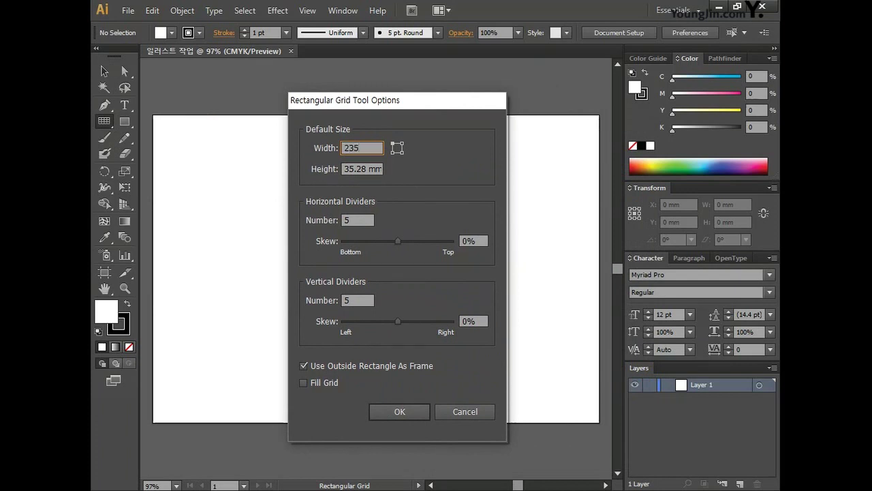
key(Tab)
text(1mm)
text(60)
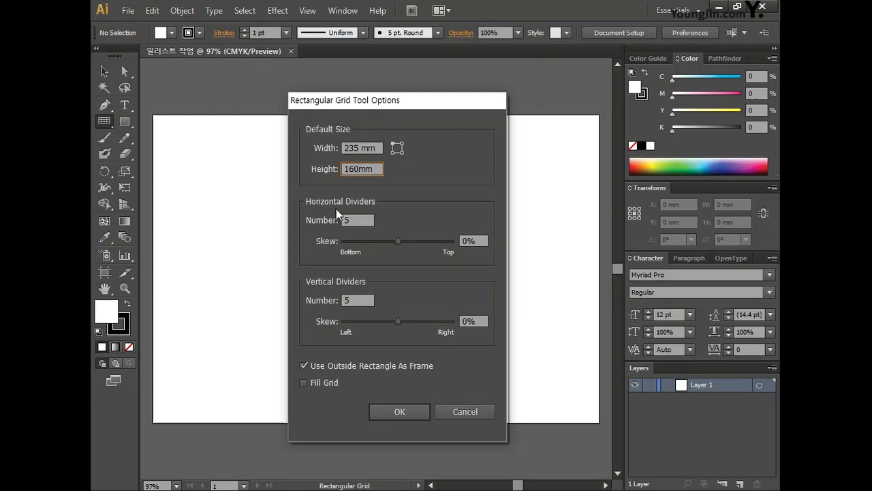
key(Tab)
text(3)
key(Tab)
text(3)
click(417, 411)
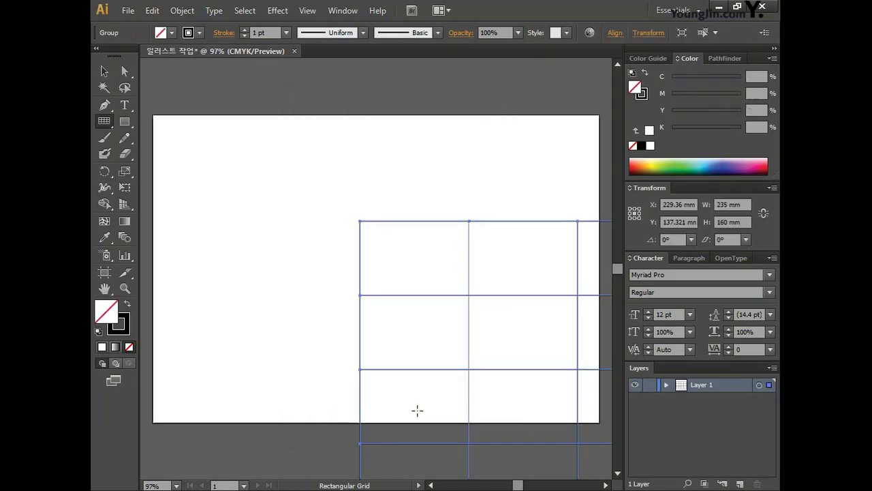
- Center the grid horizontally and vertically on the artboard using Align to Artboard, leaving it deselected
click(613, 32)
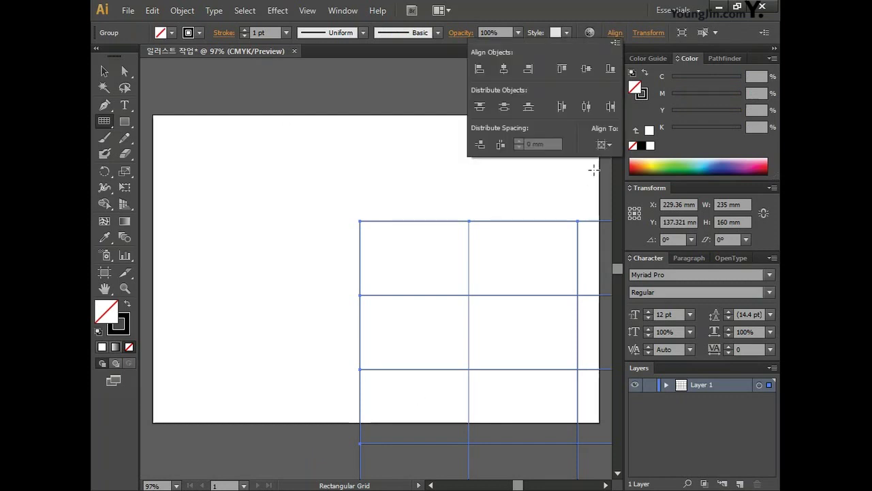
click(613, 144)
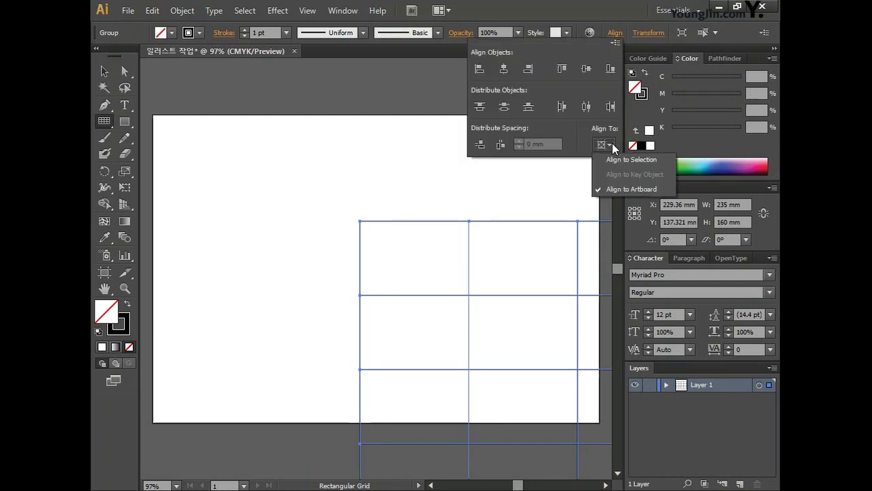
click(621, 191)
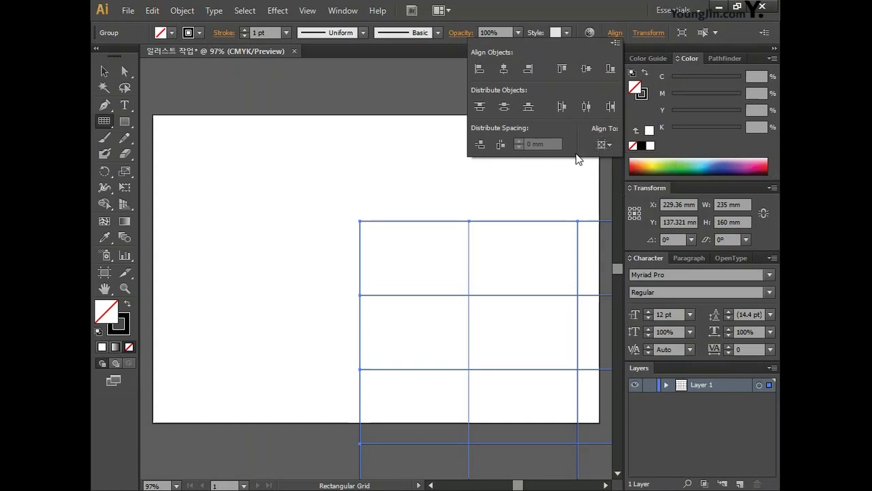
click(503, 69)
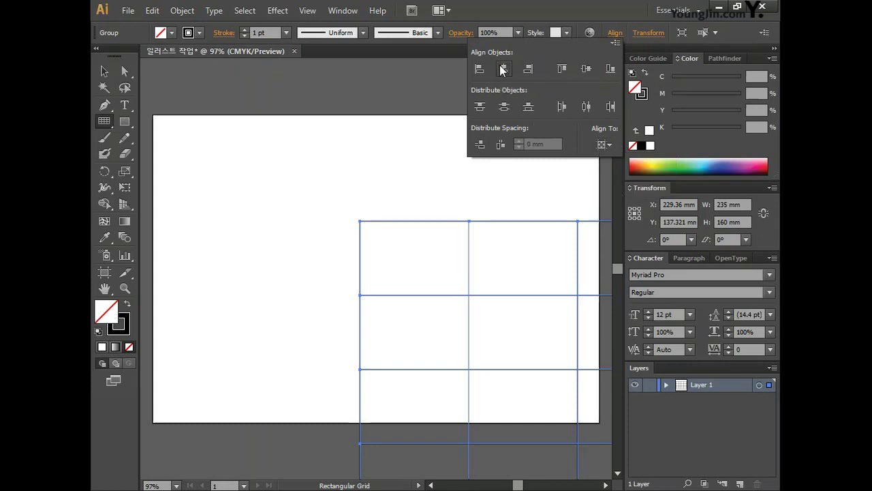
click(584, 69)
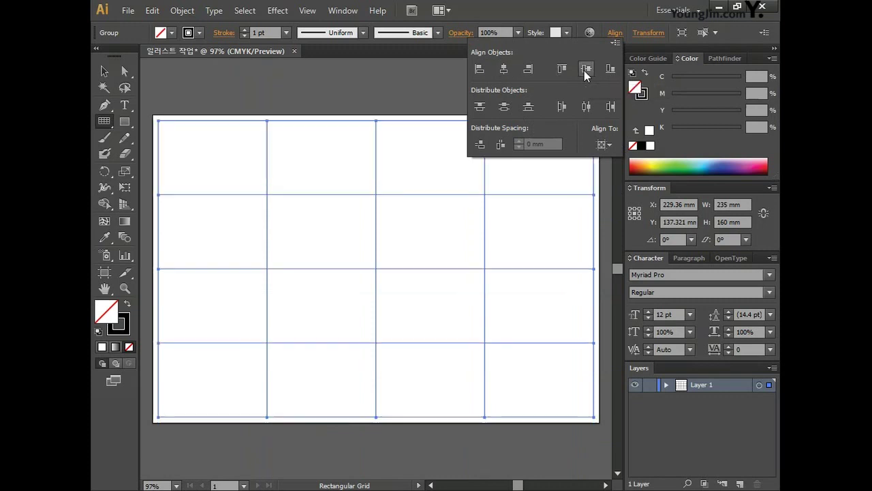
click(615, 33)
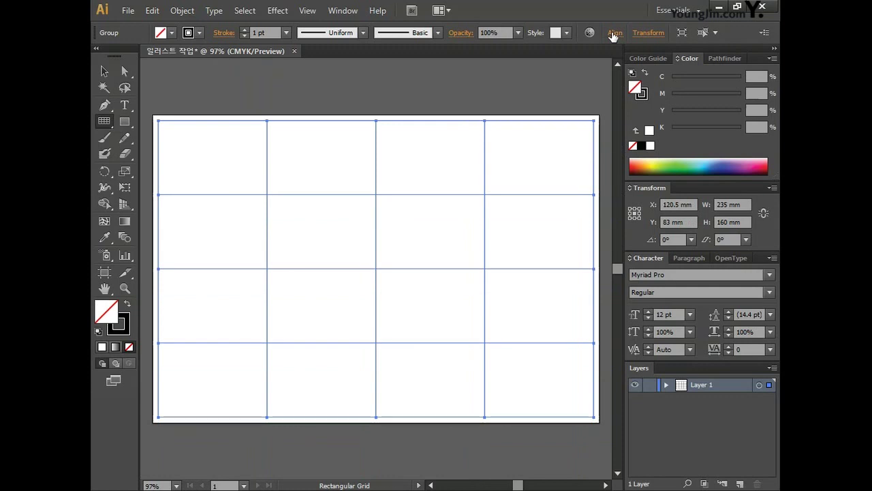
key(ctrl+shift+a)
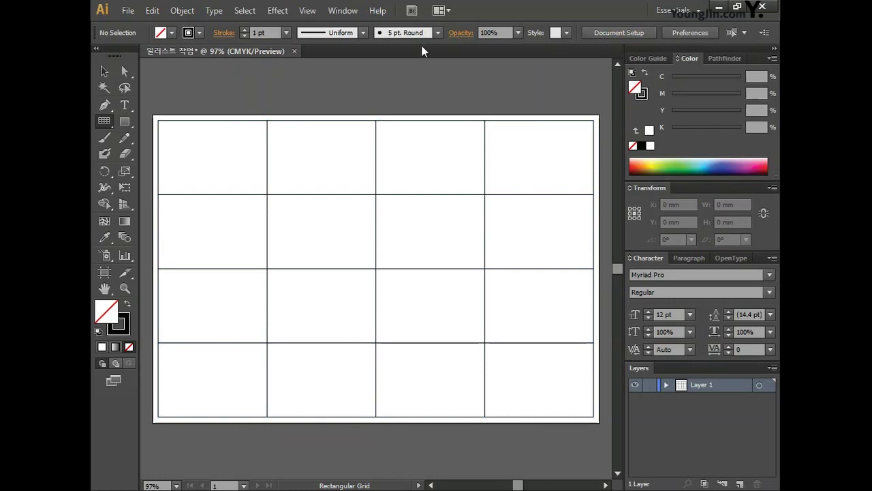
- Draw seven parallel diagonal lines sloping down to the right so that every grid cell is crossed corner to corner
drag(103, 121, 150, 129)
click(486, 121)
key(Escape)
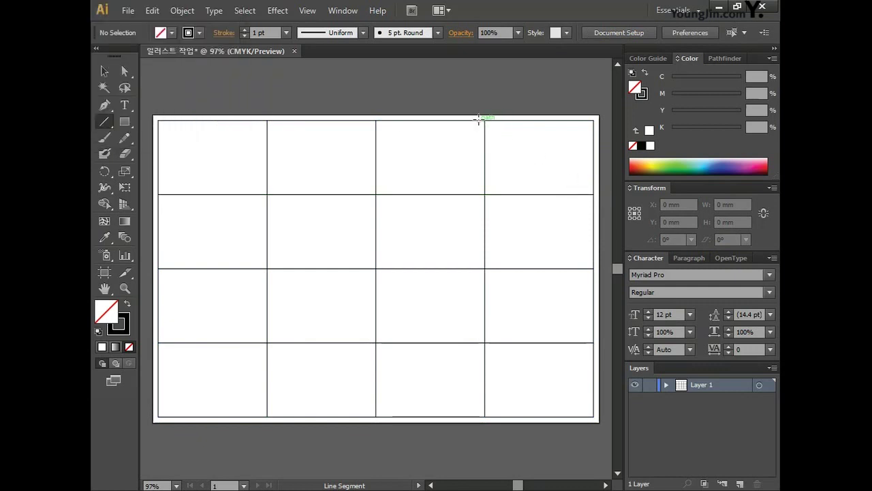
mouse_move(486, 121)
mouse_down()
mouse_move(596, 180)
mouse_move(594, 194)
mouse_up()
drag(376, 120, 593, 269)
drag(267, 121, 594, 342)
mouse_move(158, 121)
mouse_down()
mouse_move(588, 401)
mouse_move(593, 416)
mouse_up()
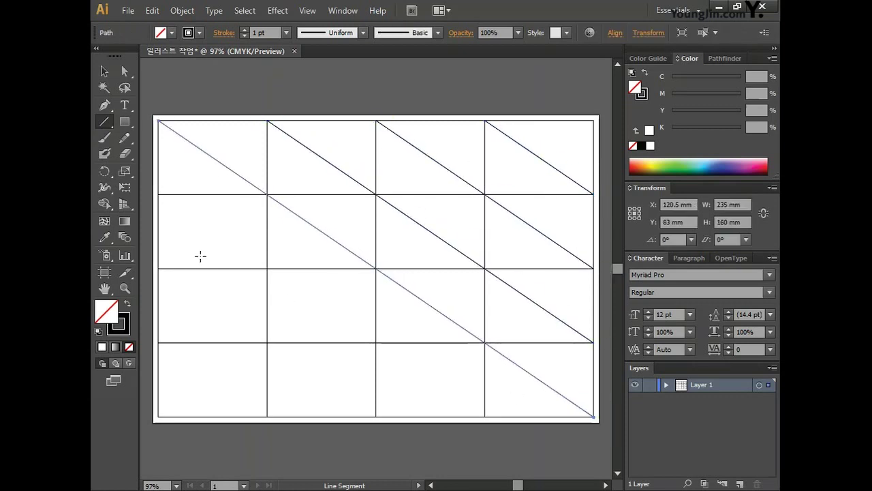
mouse_move(158, 194)
mouse_down()
mouse_move(503, 414)
mouse_move(485, 417)
mouse_up()
drag(158, 268, 376, 416)
drag(161, 344, 267, 417)
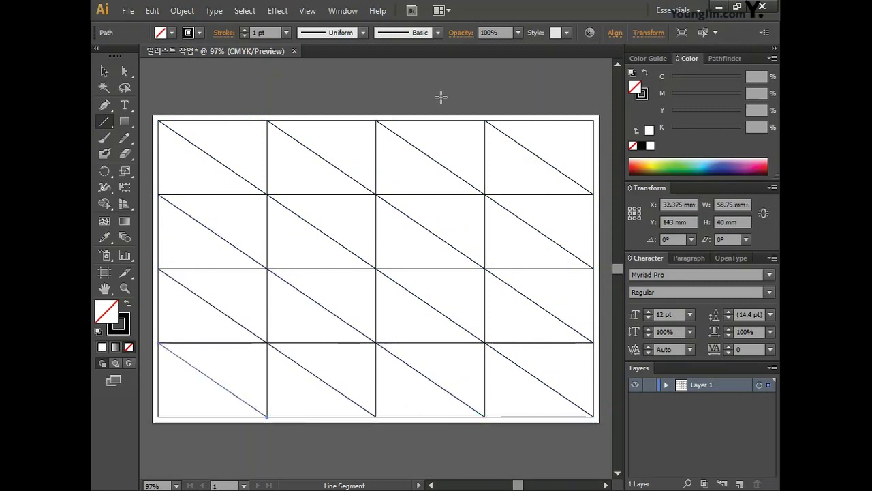
- Select all the diagonal lines and reflect a copy of them across the vertical axis
key(ctrl+a)
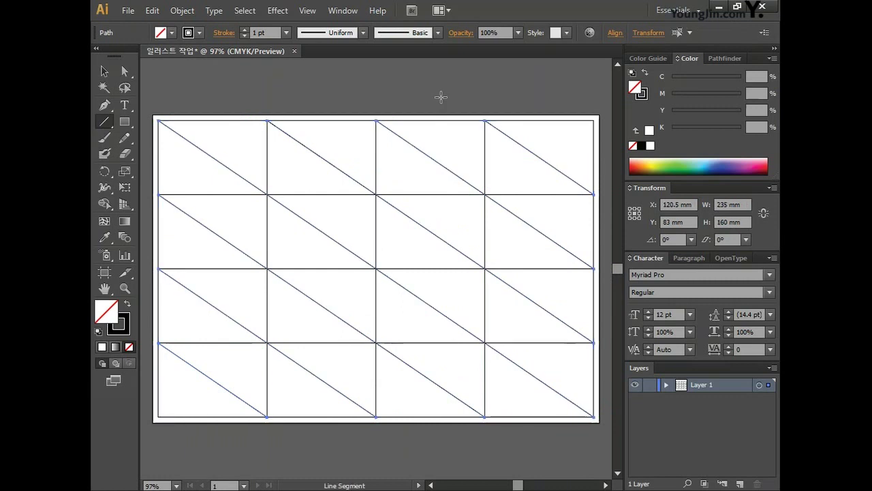
key(o)
double_click(106, 175)
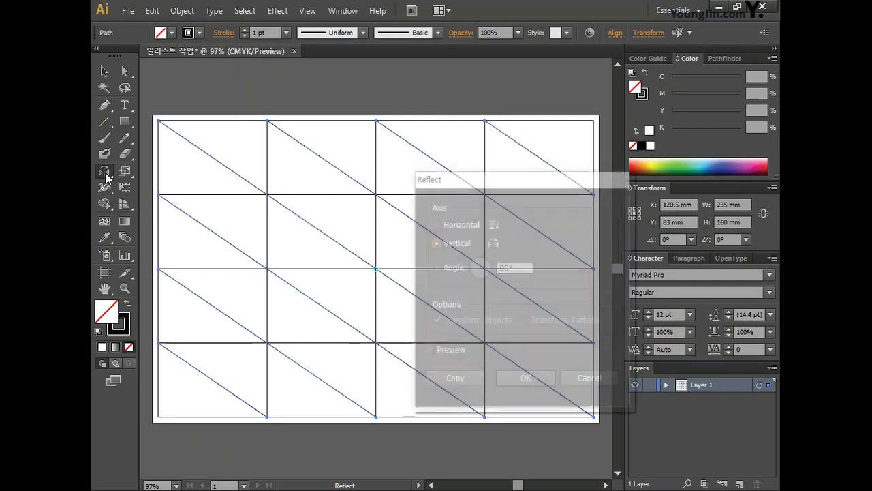
drag(499, 171, 385, 150)
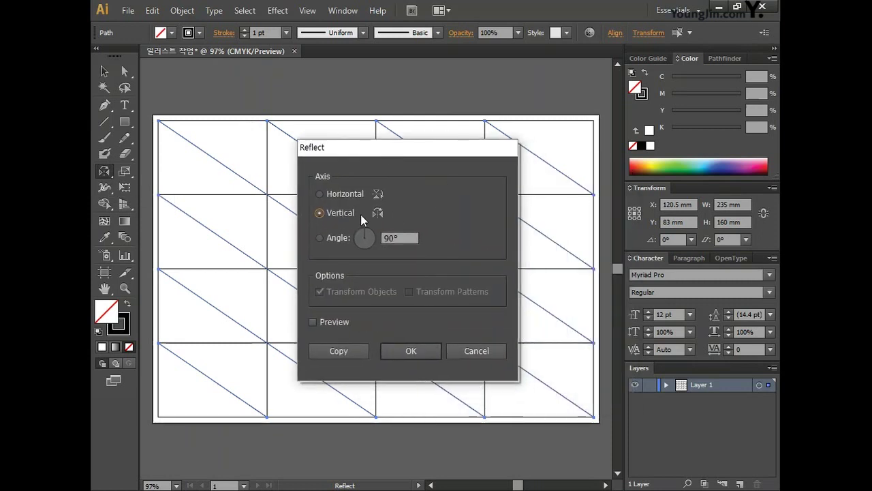
click(339, 351)
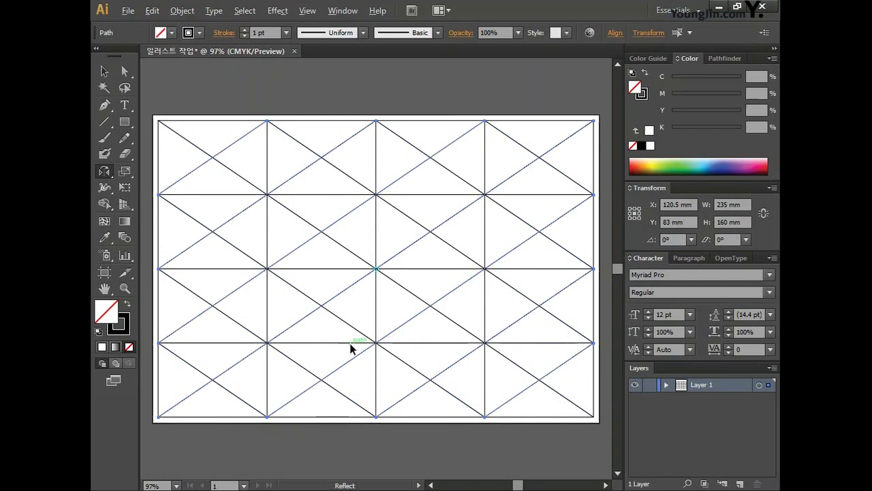
- Group the rectangular grid and all the diagonal lines into one object
key(ctrl+a)
key(ctrl+g)
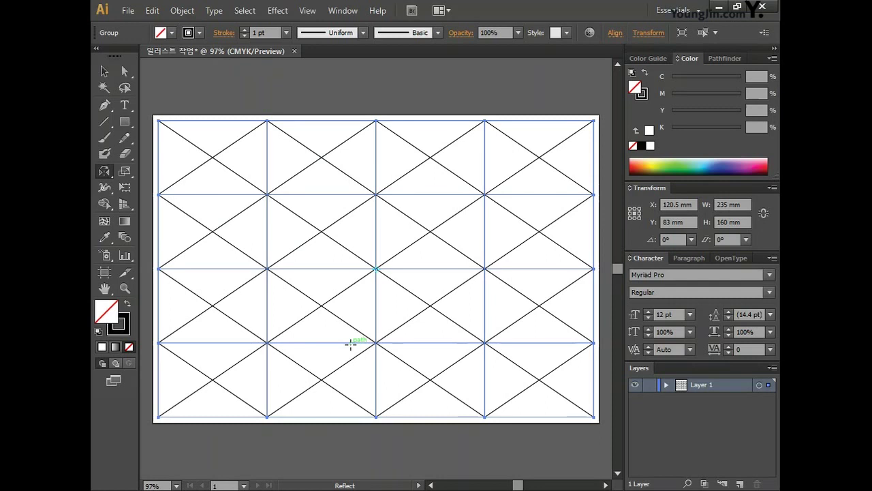
key(ctrl+a)
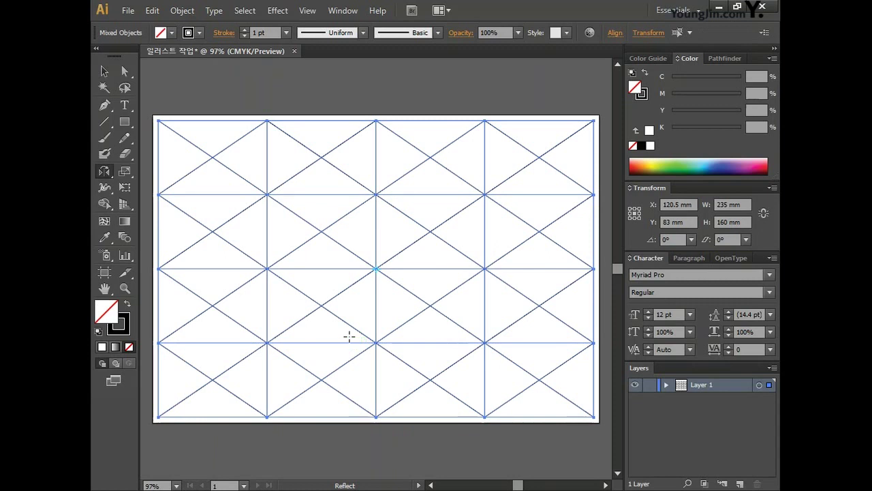
key(ctrl+g)
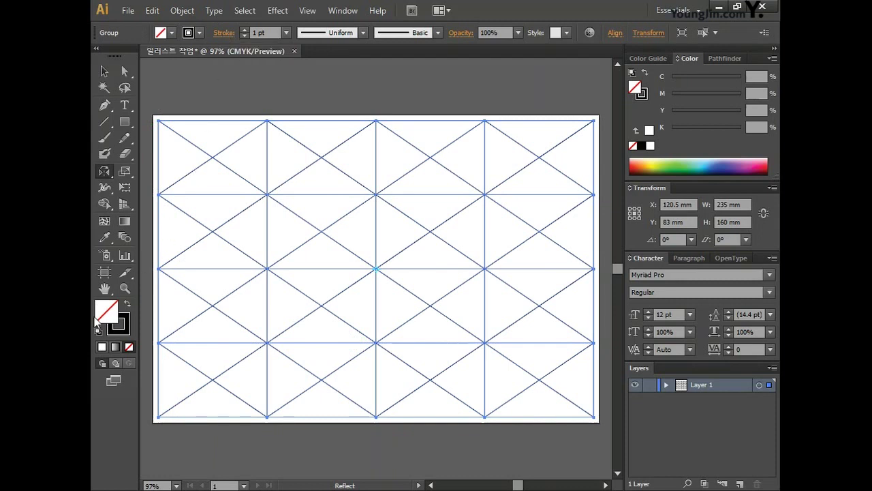
- Set the grouped grid's stroke color to red (C 0, M 100, Y 100, K 0) and deselect it
click(130, 332)
double_click(129, 331)
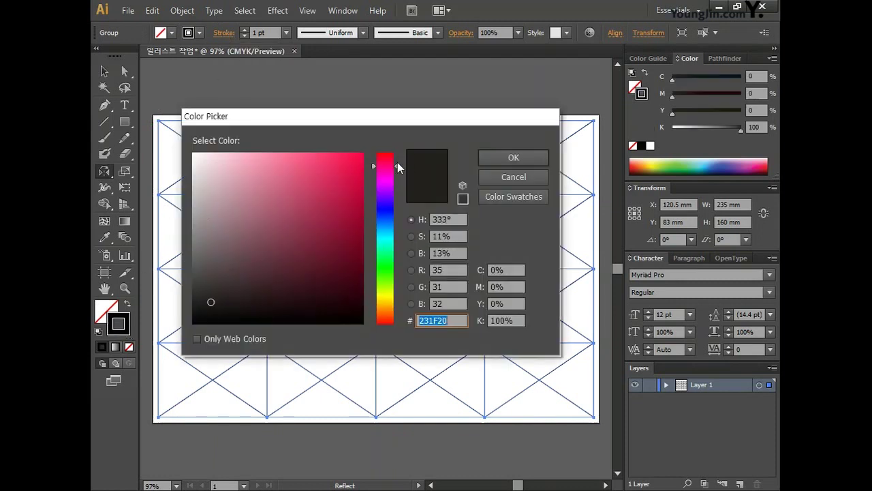
click(360, 156)
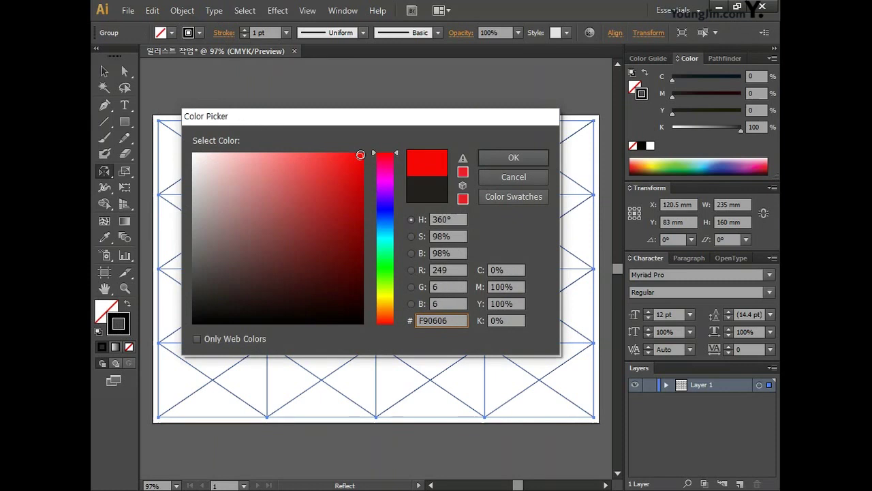
click(513, 157)
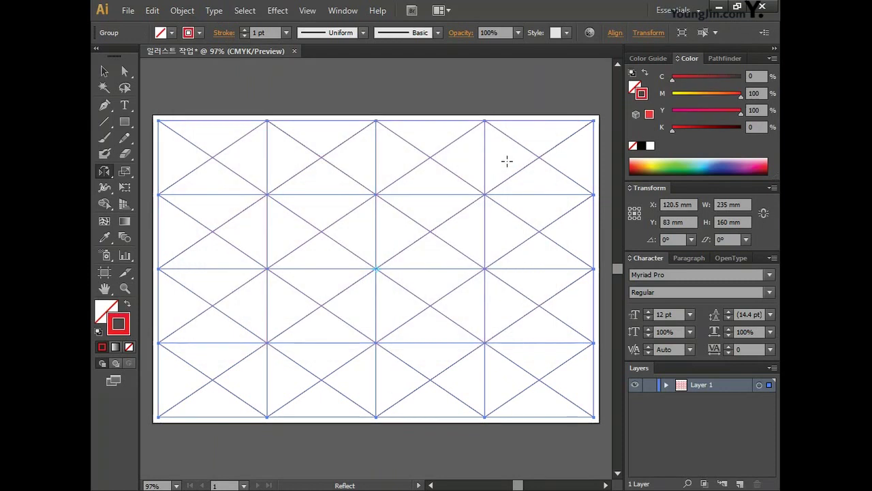
click(103, 71)
click(192, 84)
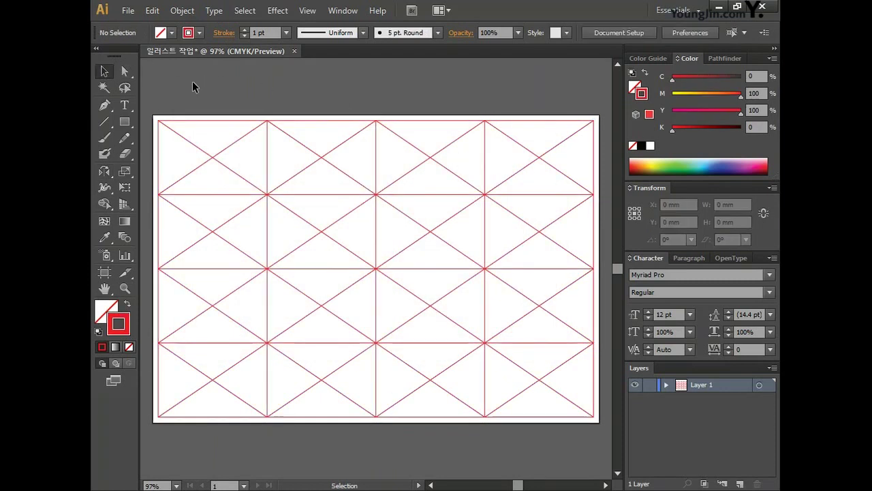
- Save the document as "일러스트 작업" in Adobe Illustrator format with the Illustrator CS6 version options
click(128, 11)
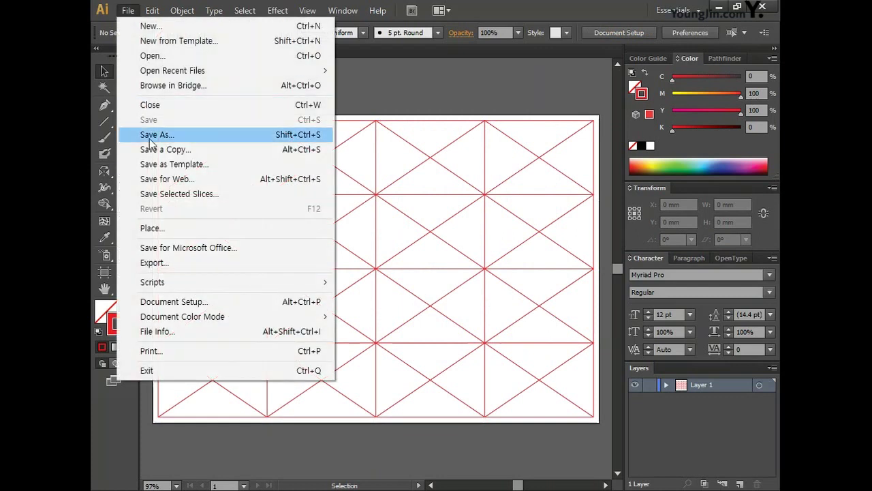
click(156, 134)
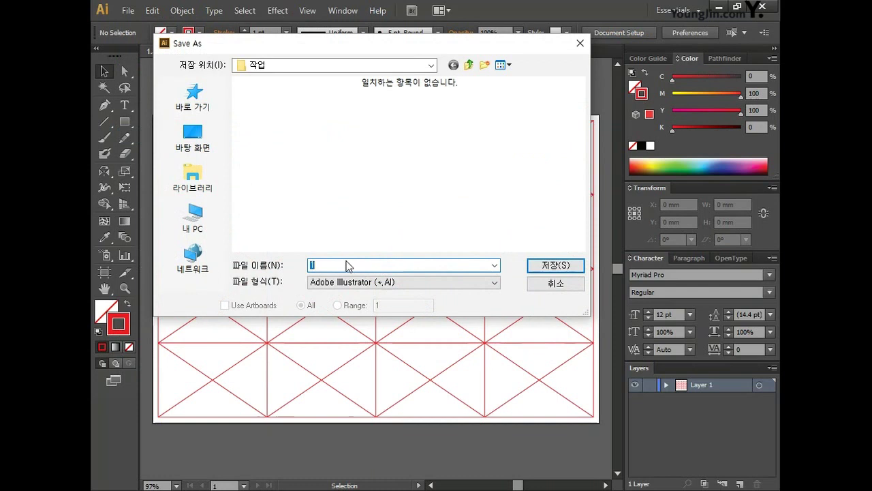
text(일러스트 작업)
click(556, 266)
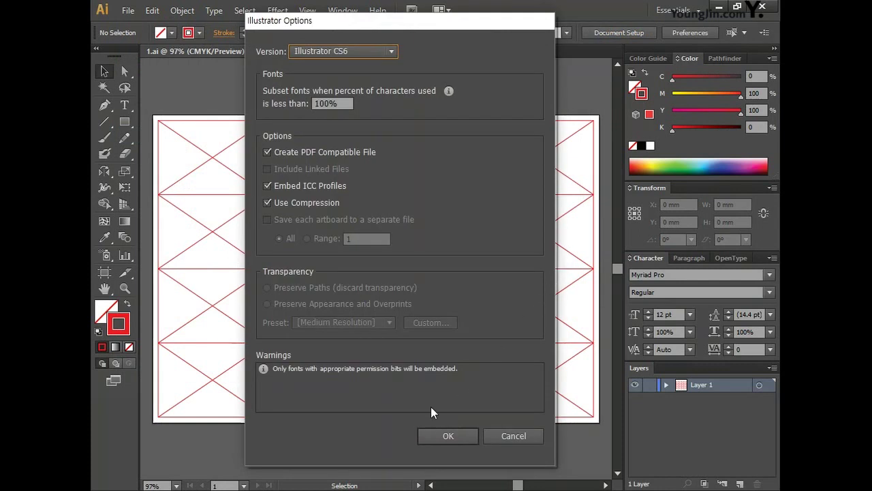
click(449, 436)
- Display the artwork at actual size and turn on Overprint Preview
key(ctrl+1)
key(h)
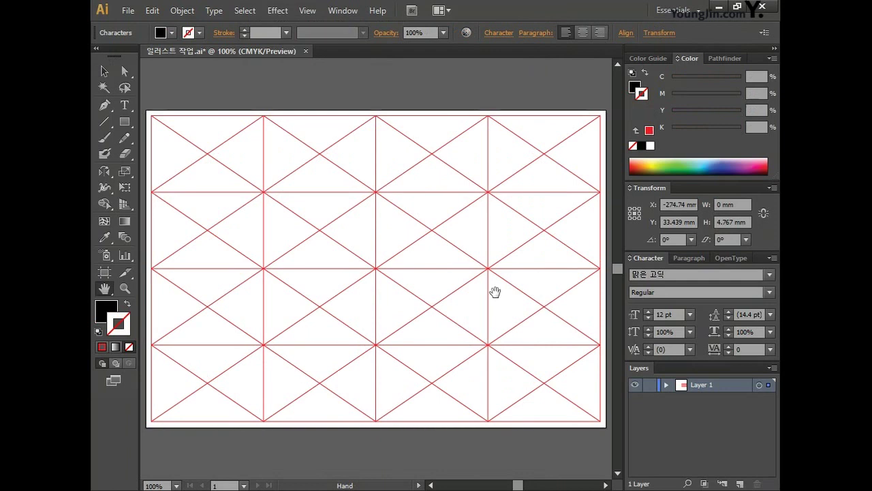
click(307, 10)
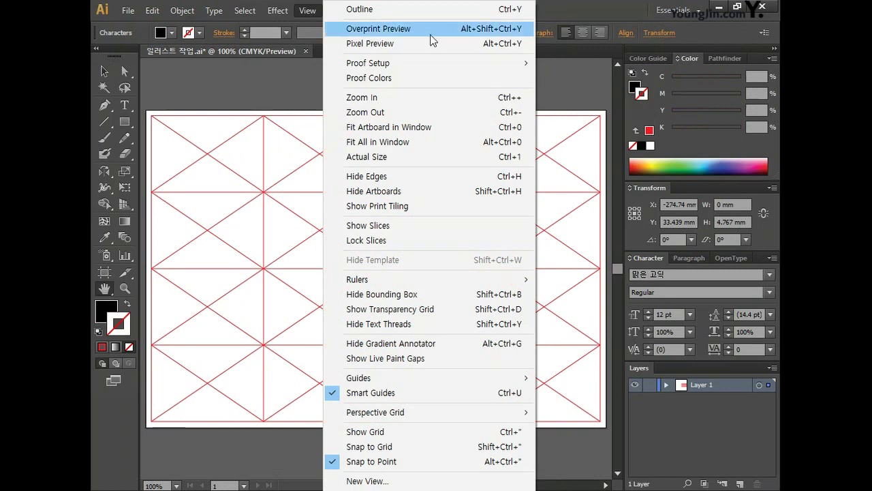
click(423, 35)
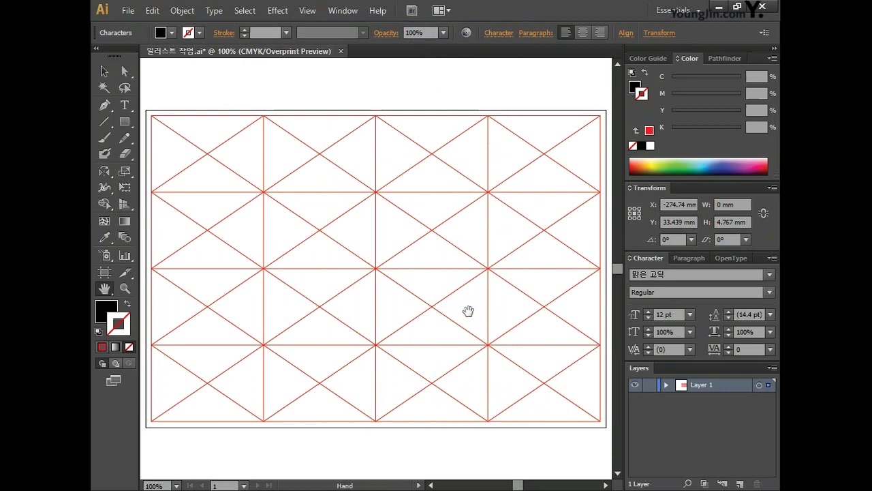
- Add the point text "Quilt" in the empty canvas area to the left of the artboard
drag(520, 486, 512, 487)
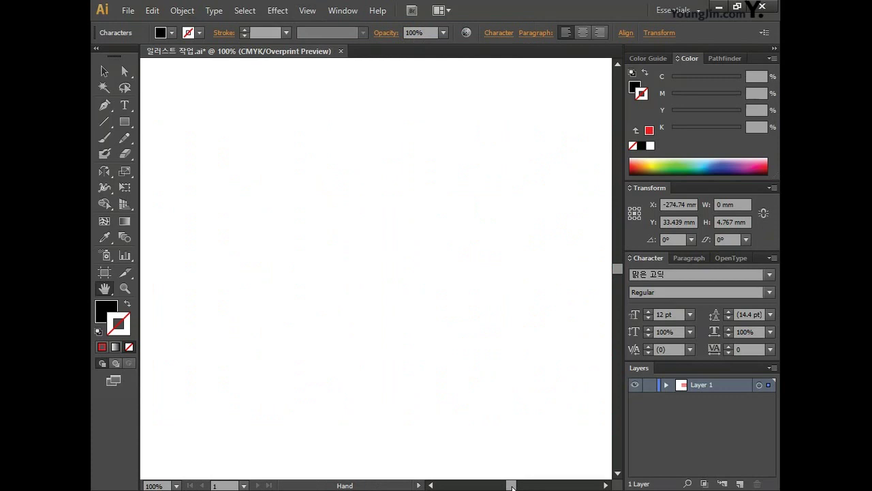
click(126, 106)
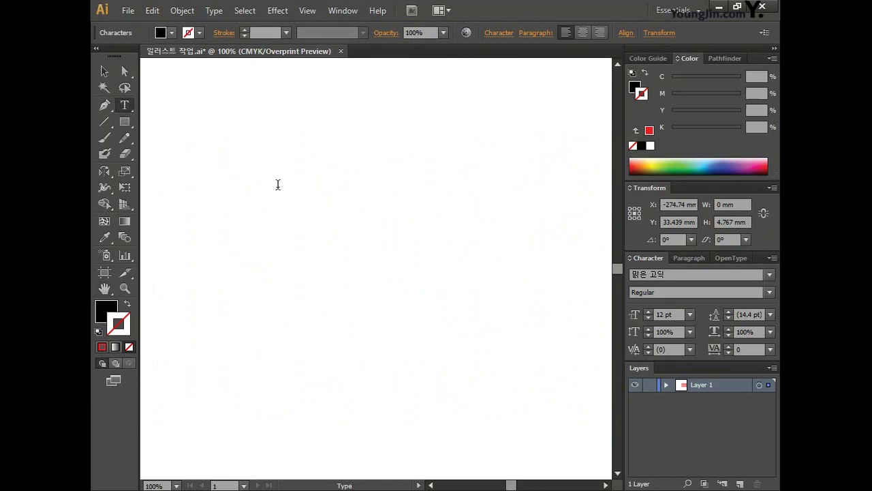
text(Quilt)
click(430, 484)
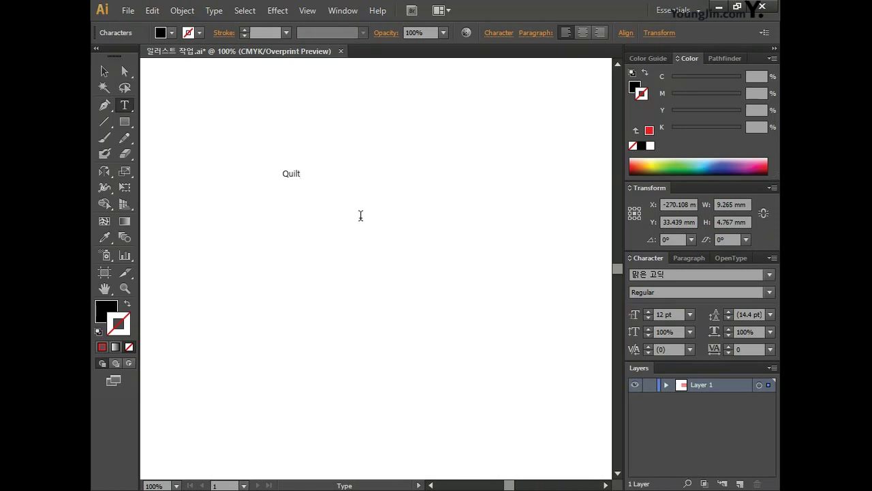
- Set the whole "Quilt" text to Arial Regular at 70 pt
key(ctrl+a)
click(769, 274)
mouse_move(707, 284)
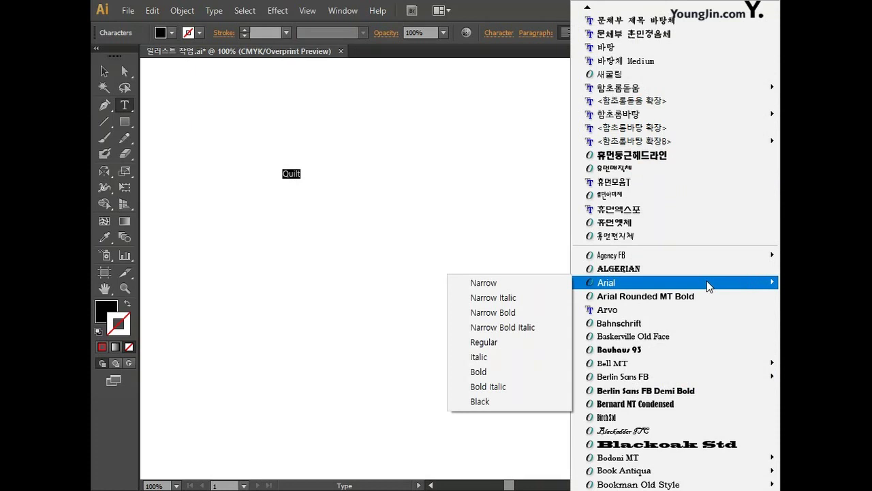
click(497, 344)
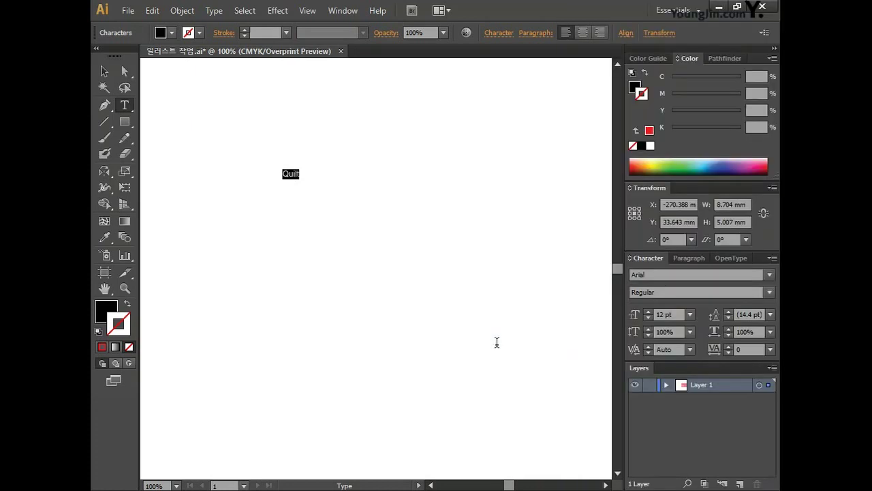
click(664, 314)
text(70)
key(Return)
- Apply a 4 pt stroke to the "Quilt" text and select it as an object
click(225, 33)
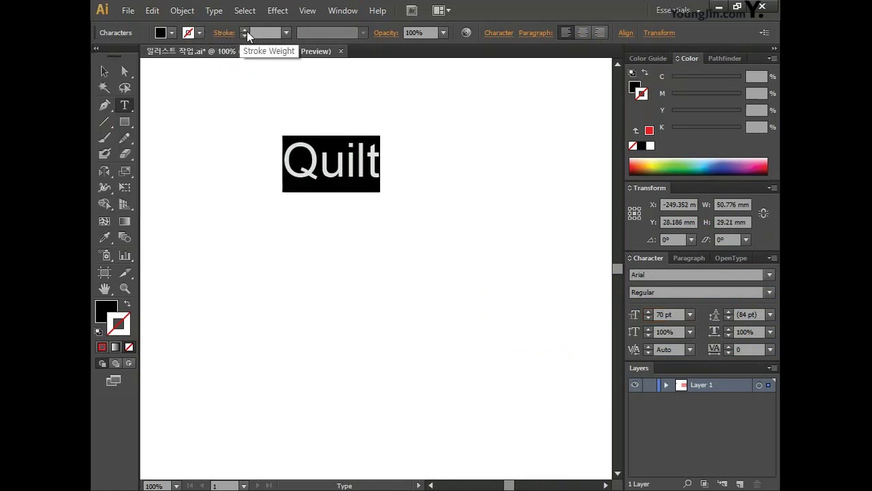
click(244, 30)
click(104, 72)
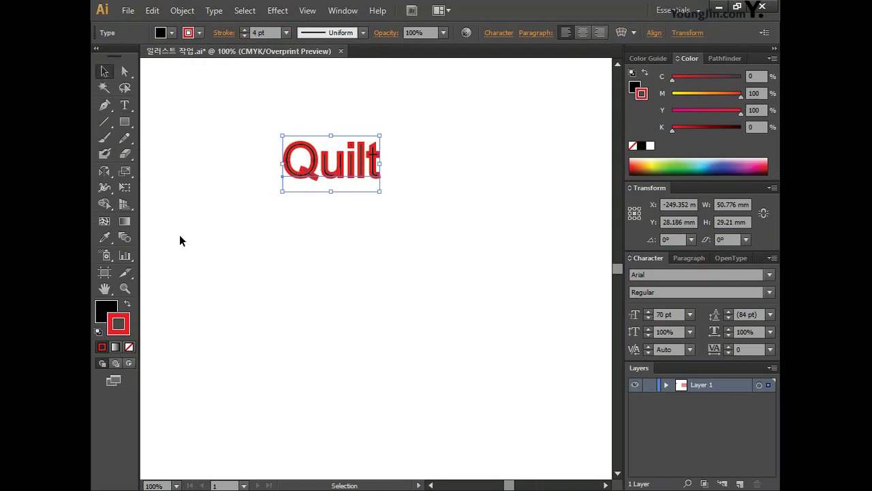
- Set the "Quilt" text's fill color to C 30, M 100, Y 60, K 15
double_click(101, 310)
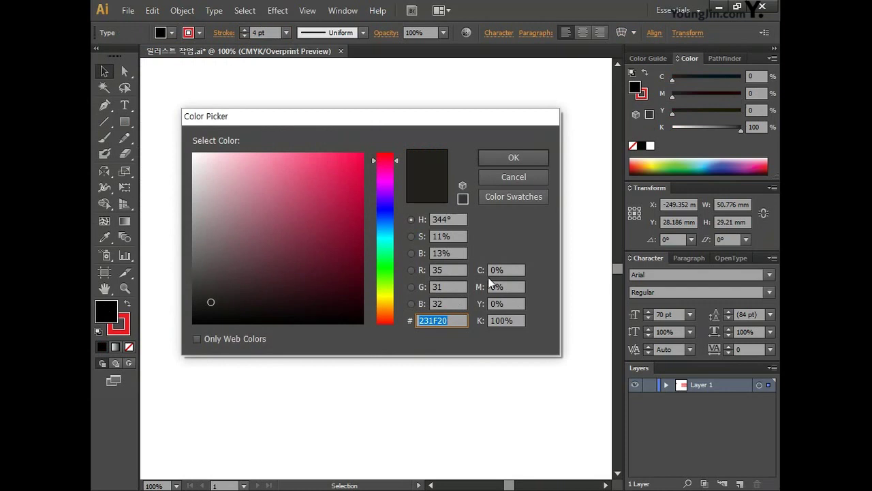
click(512, 270)
text(30)
key(Tab)
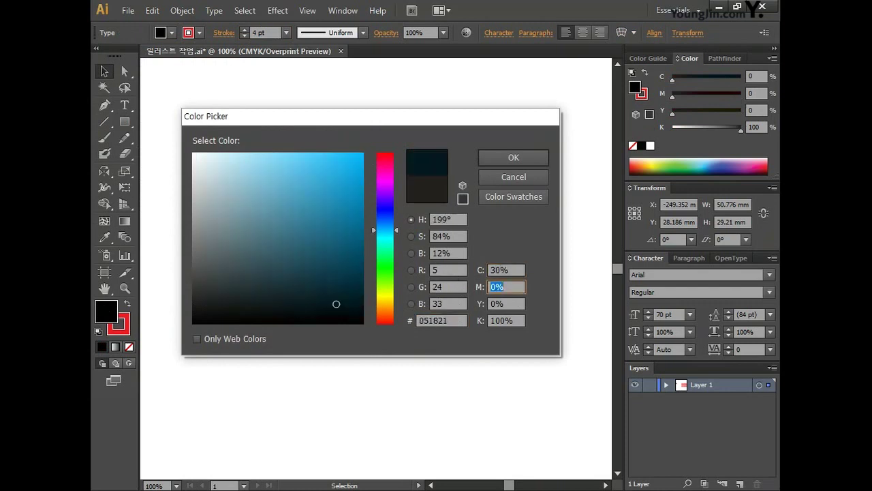
text(100)
key(Tab)
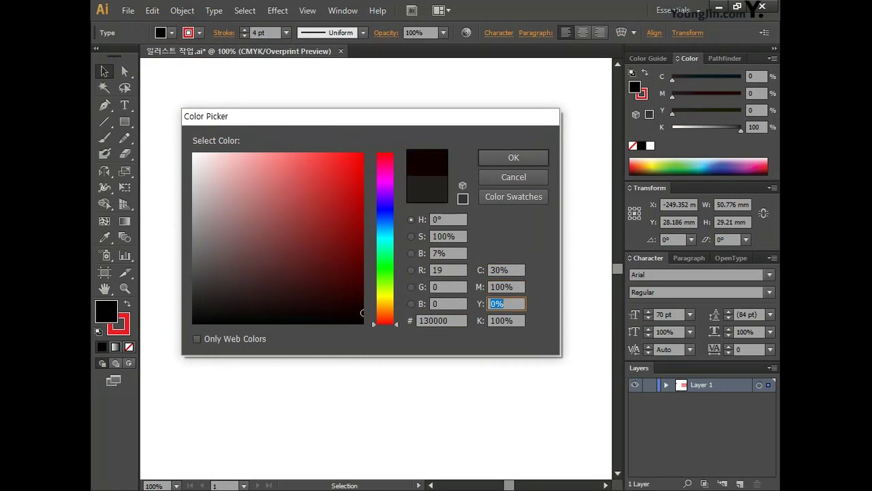
text(60)
key(Tab)
text(15)
click(512, 157)
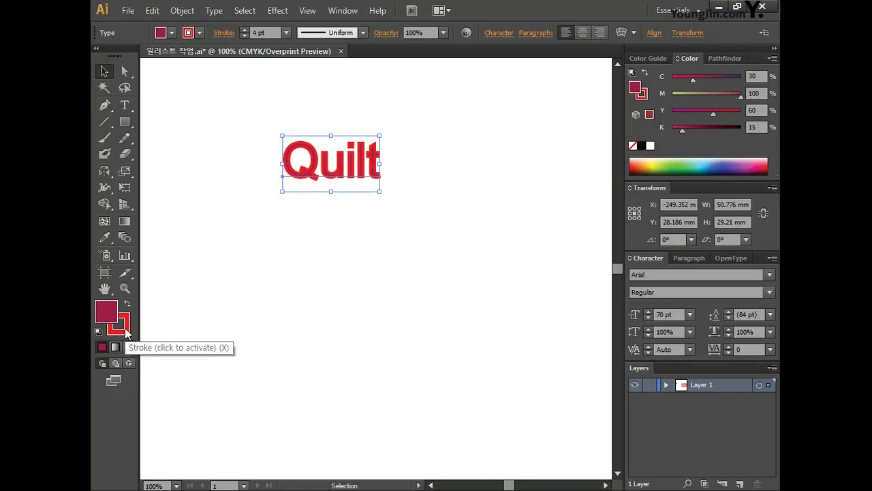
- Set the "Quilt" text's stroke color to C 30, M 100, Y 60, K 15 to match its fill
double_click(126, 332)
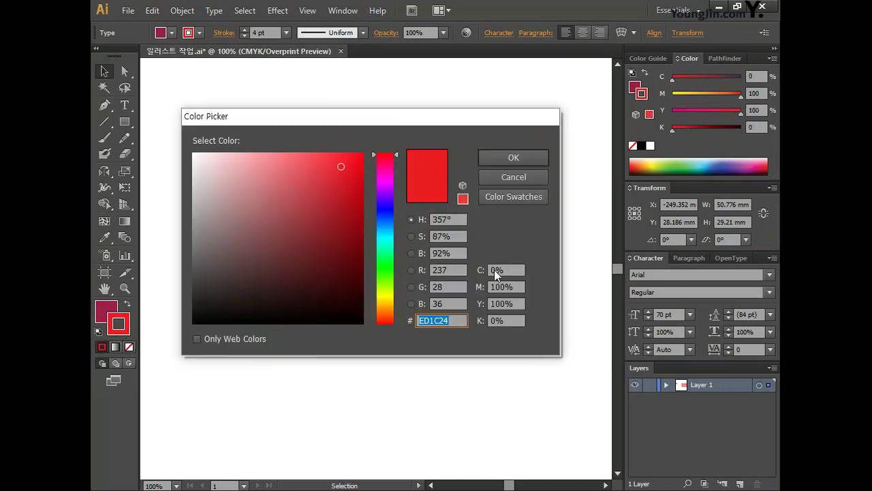
click(515, 270)
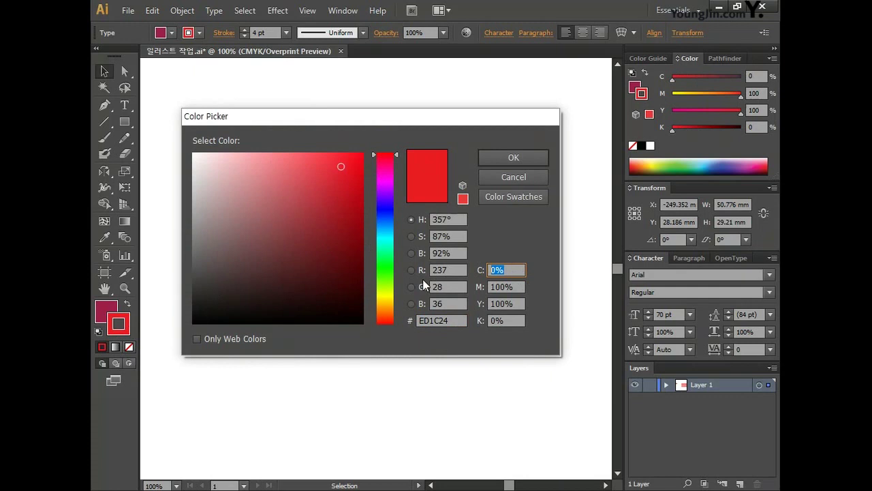
text(30)
key(Tab)
key(Tab)
text(60)
key(Tab)
text(15)
key(Return)
- Convert the "Quilt" text to outlines and deselect it
click(213, 11)
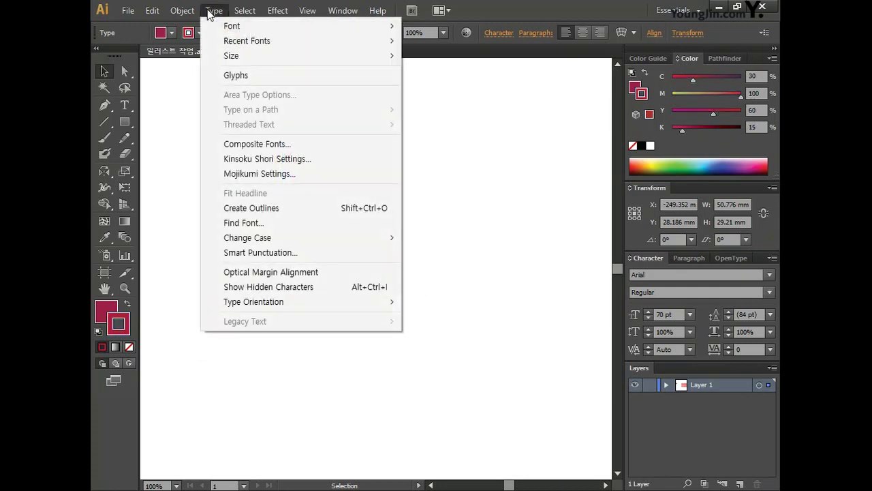
click(304, 213)
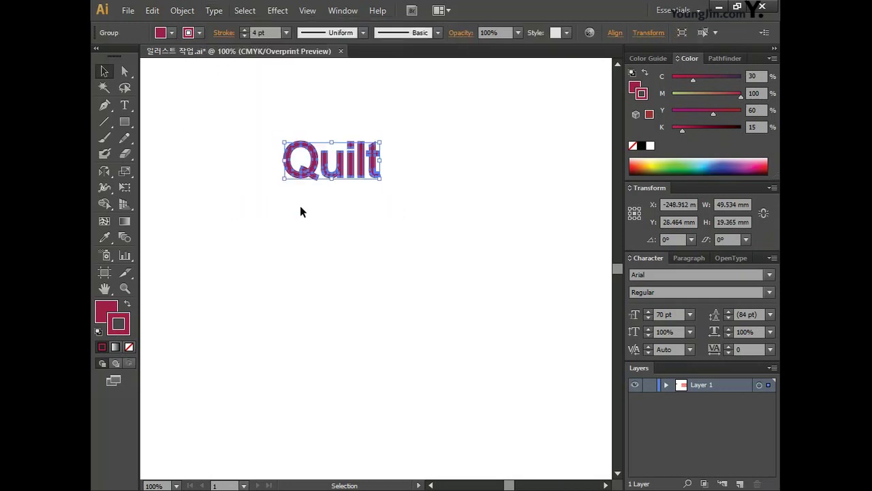
click(400, 238)
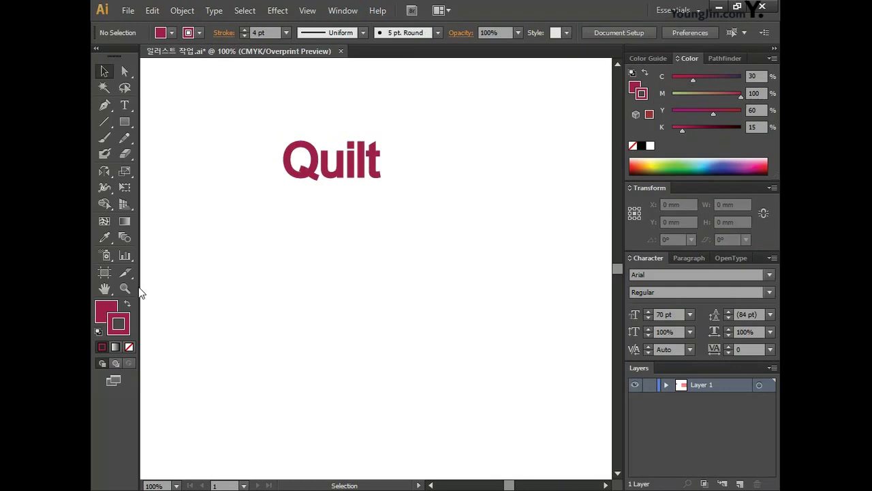
- Select the outlined "Quilt" lettering and set its stroke weight to 8 pt
key(ctrl+plus)
scroll(375, 273, up, 3)
scroll(482, 484, left, 2)
key(ctrl+plus)
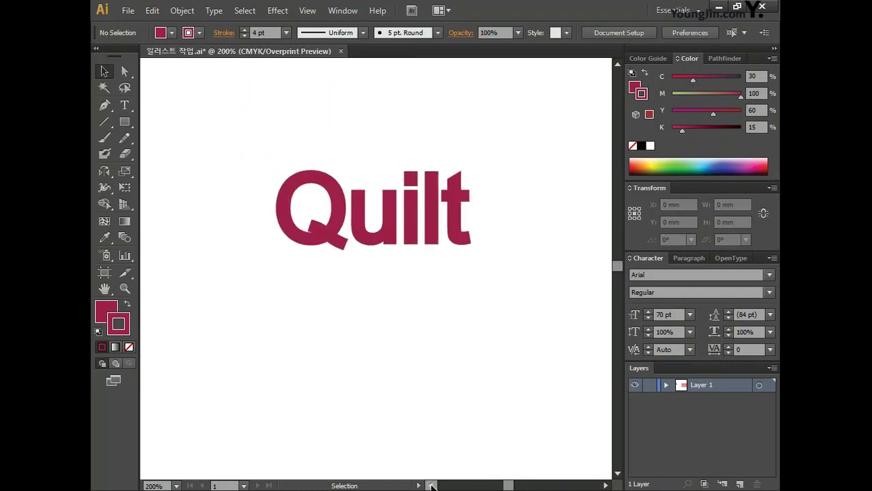
click(343, 230)
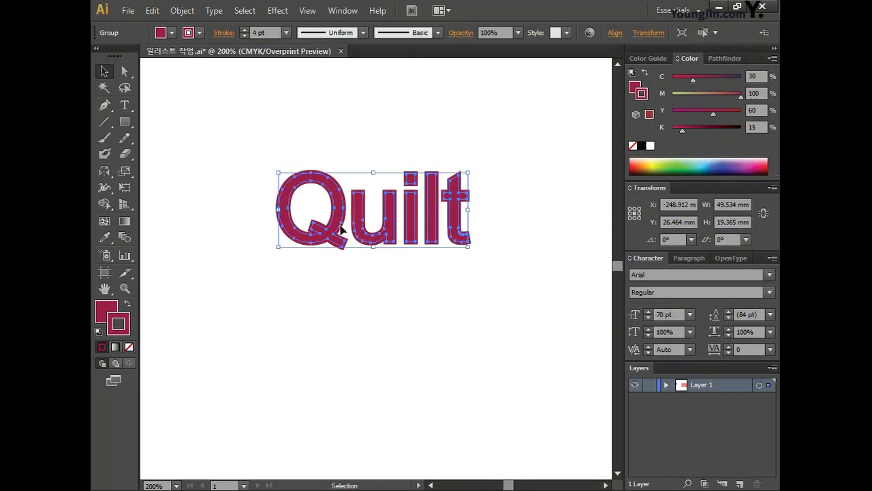
double_click(258, 34)
text(8)
key(Return)
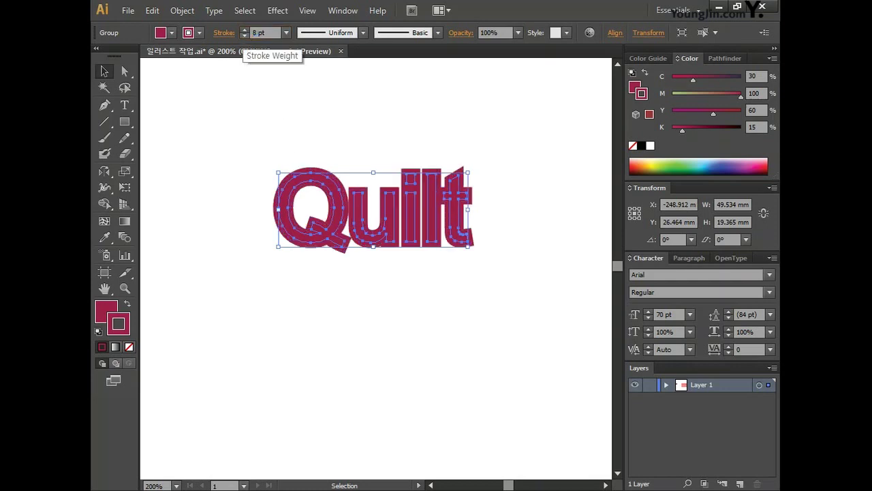
- Set the lettering's stroke color to gray with C 0, M 0, Y 0, K 40
double_click(119, 325)
key(Tab)
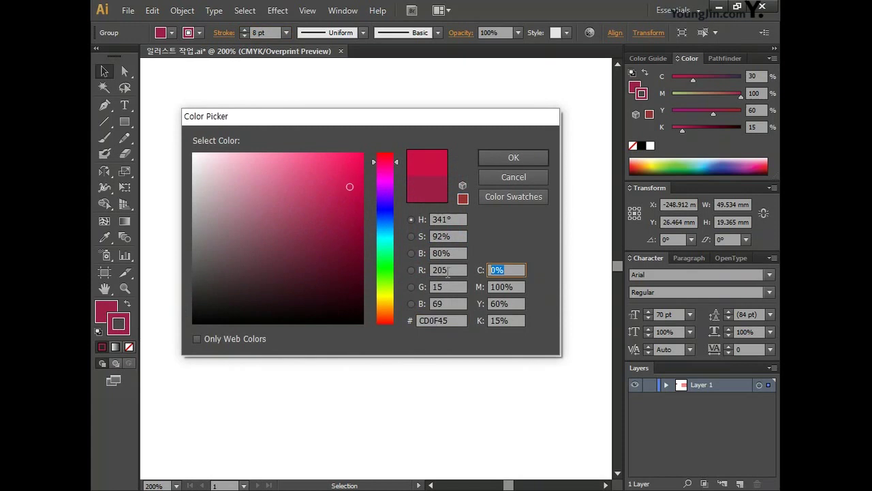
text(0)
key(Tab)
text(0)
key(Tab)
text(0)
key(Tab)
text(40)
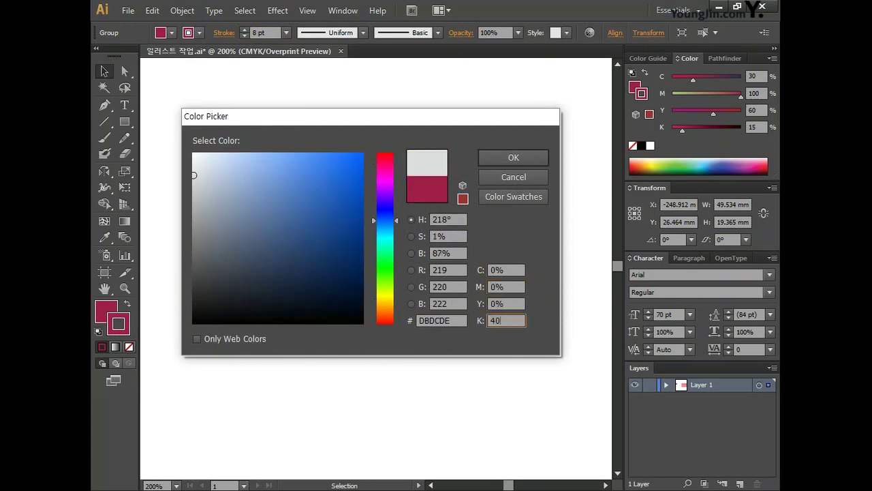
click(513, 161)
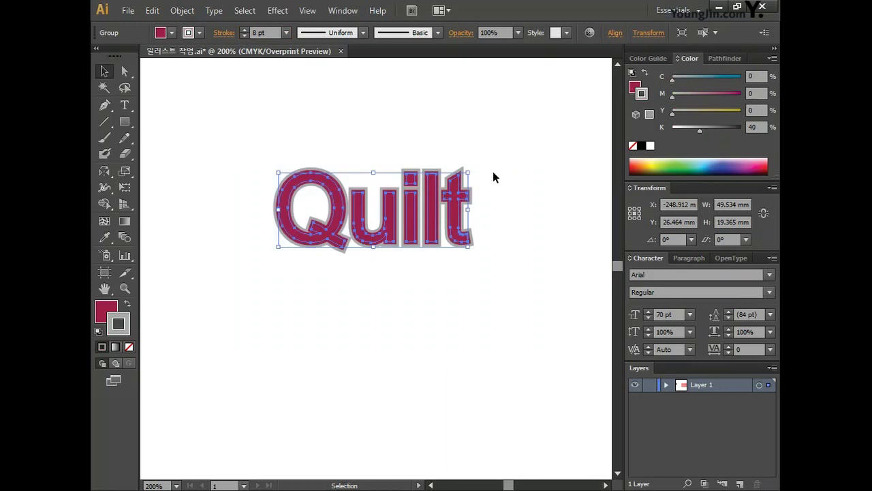
- Convert the "Quilt" lettering's stroke into filled shapes with Outline Stroke and deselect it
click(183, 11)
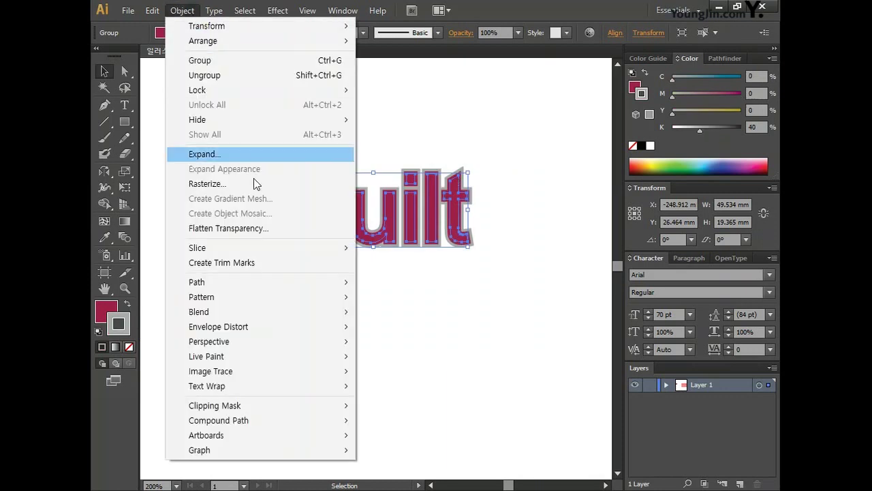
mouse_move(239, 281)
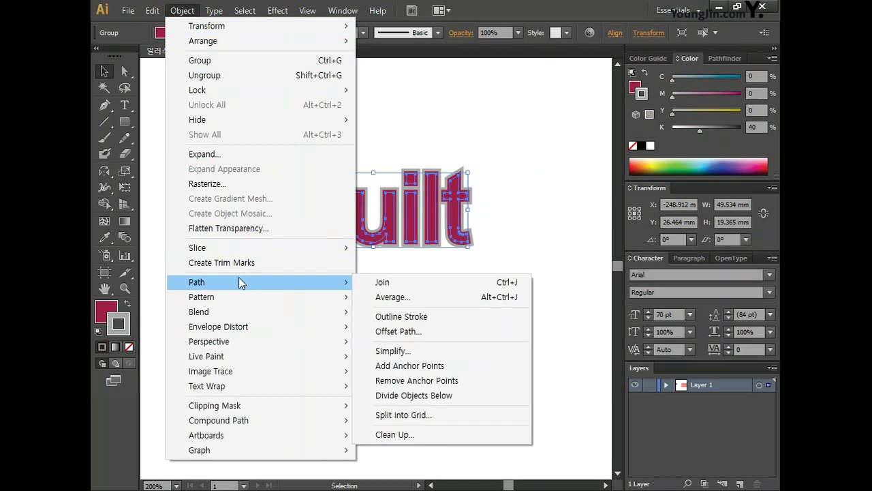
click(437, 317)
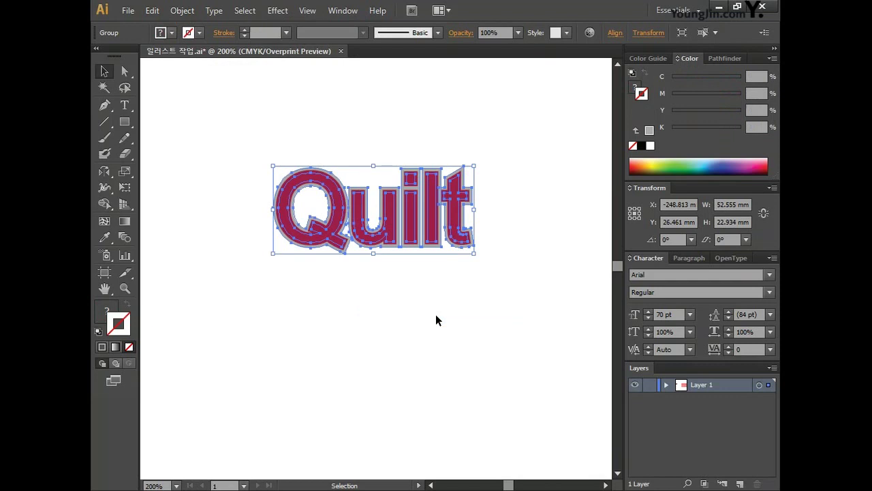
click(436, 315)
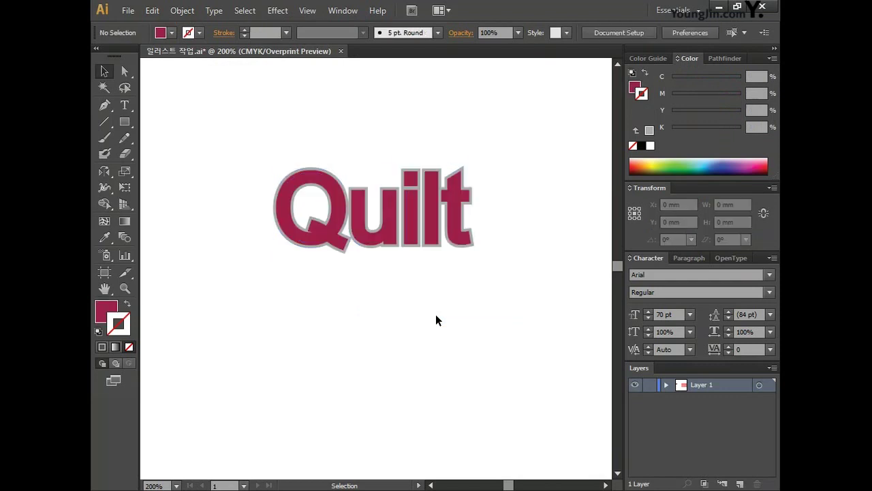
- Draw a horizontal line about 0.64 mm long in the empty area below the lettering, with a 1 pt gray stroke and no fill
scroll(437, 317, down, 5)
scroll(437, 320, down, 2)
key(ctrl+plus)
key(ctrl+plus)
key(ctrl+plus)
key(ctrl+plus)
key(ctrl+plus)
key(ctrl+plus)
key(ctrl+plus)
key(ctrl+plus)
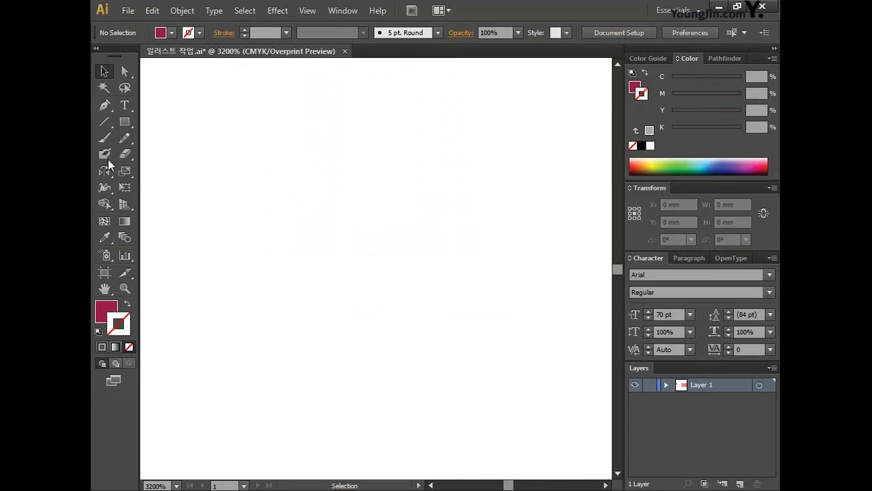
click(107, 121)
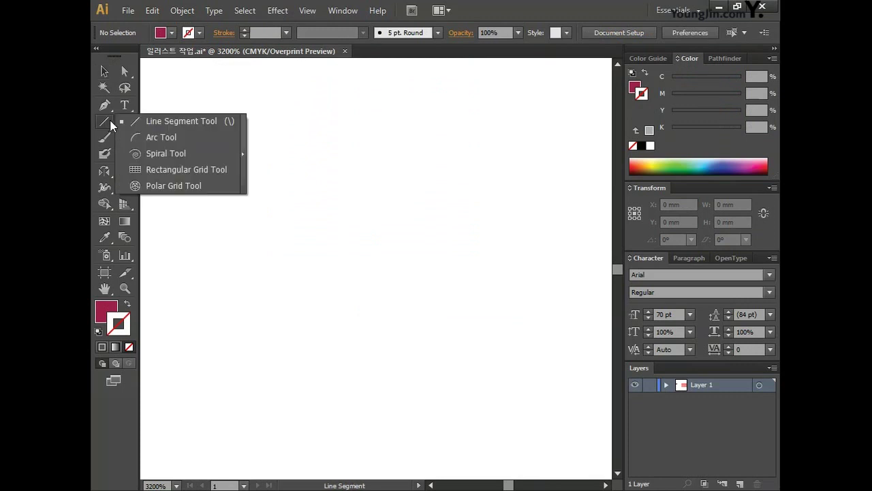
click(176, 123)
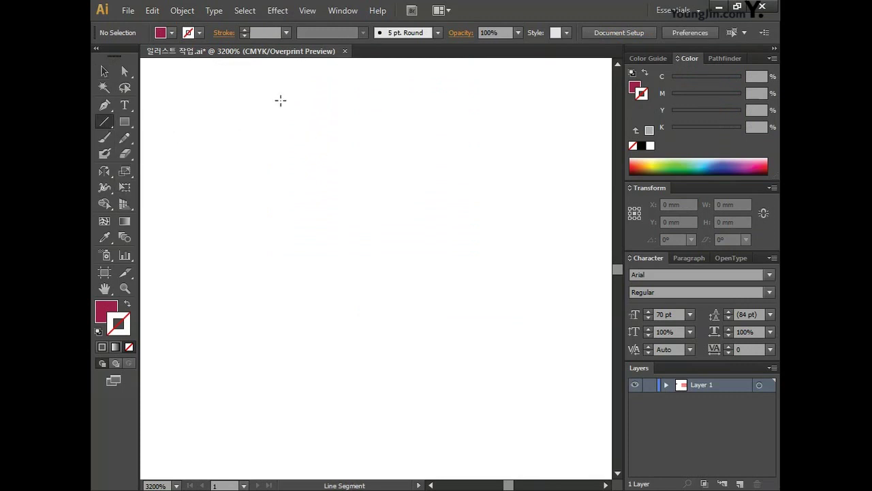
click(265, 35)
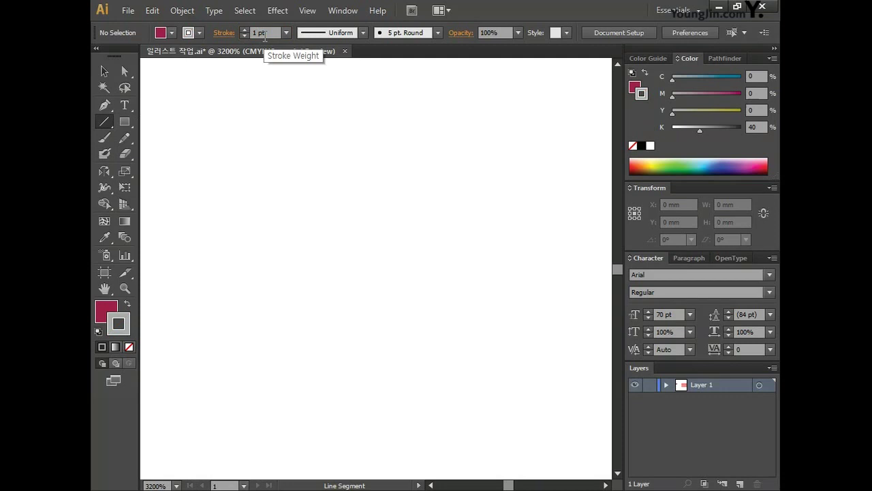
key(slash)
drag(303, 201, 342, 200)
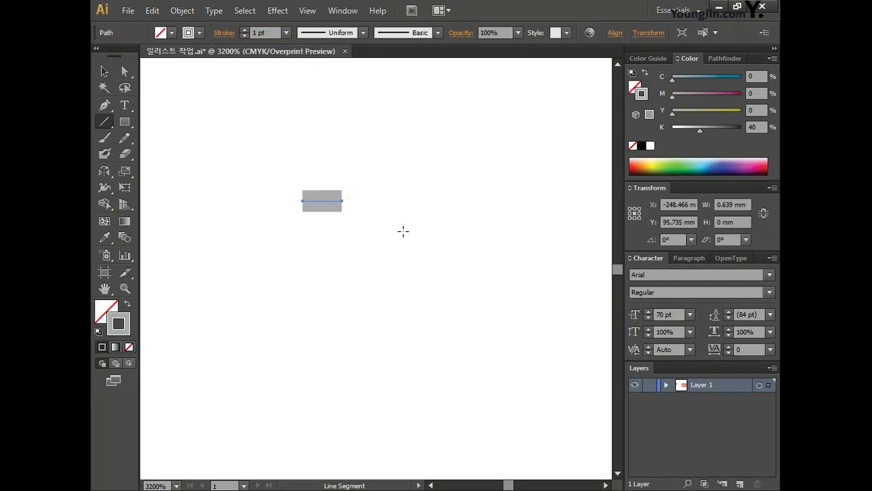
- Duplicate the short gray line horizontally to its right, leaving a small gap, and select both lines
click(105, 72)
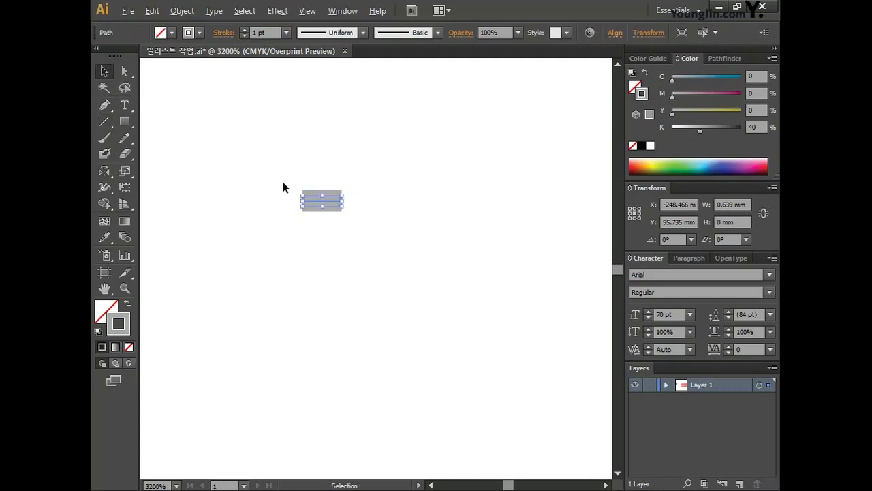
click(361, 199)
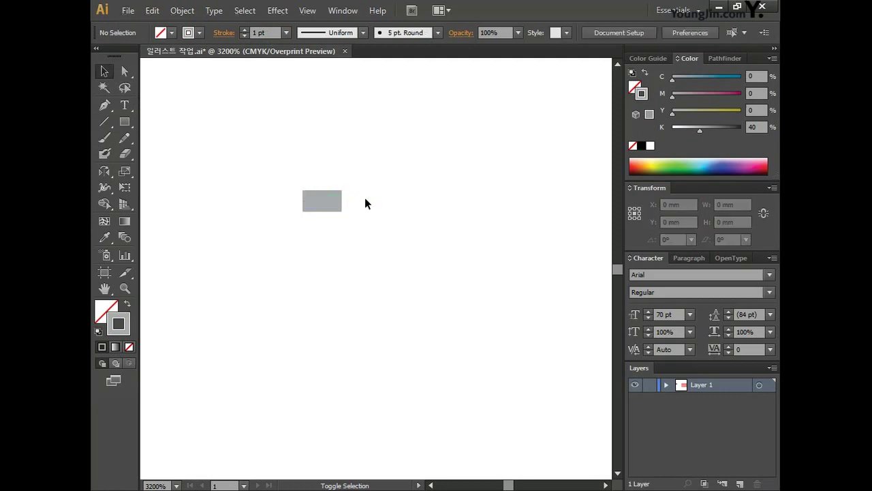
drag(329, 199, 391, 235)
click(387, 253)
drag(270, 162, 454, 257)
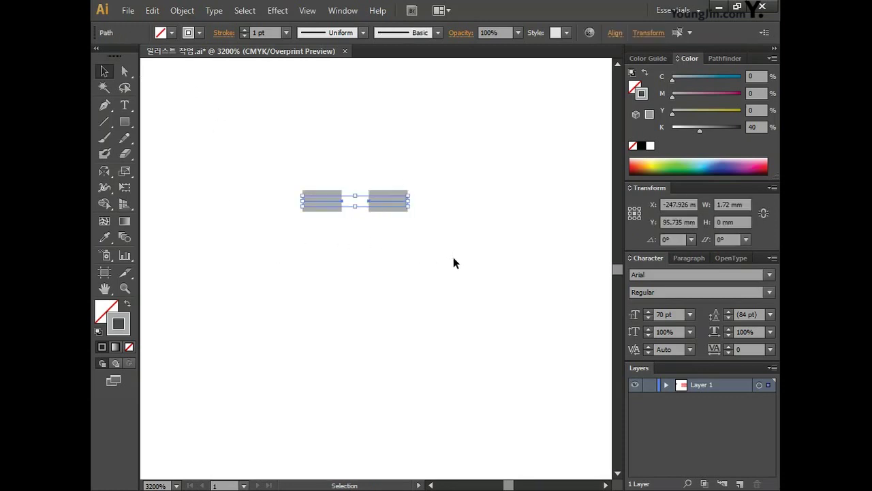
- Set the stroke color of the two short lines to white by changing K to 0
double_click(118, 327)
double_click(508, 320)
text(0)
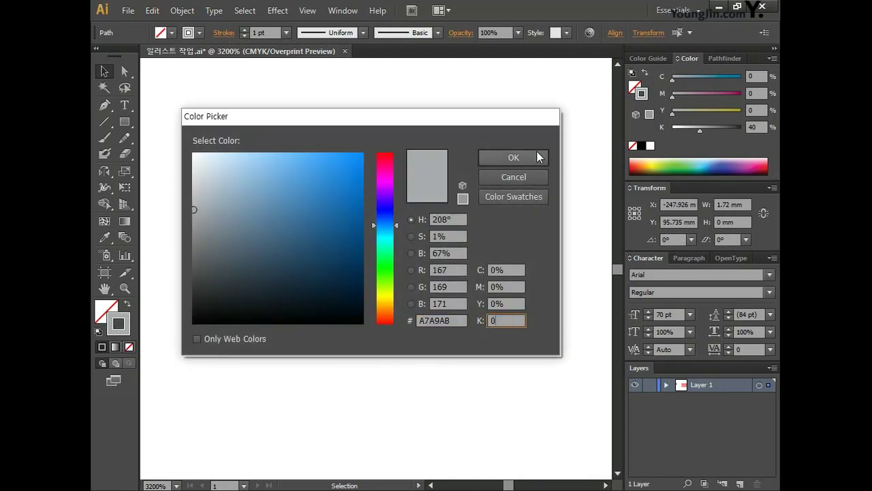
click(537, 158)
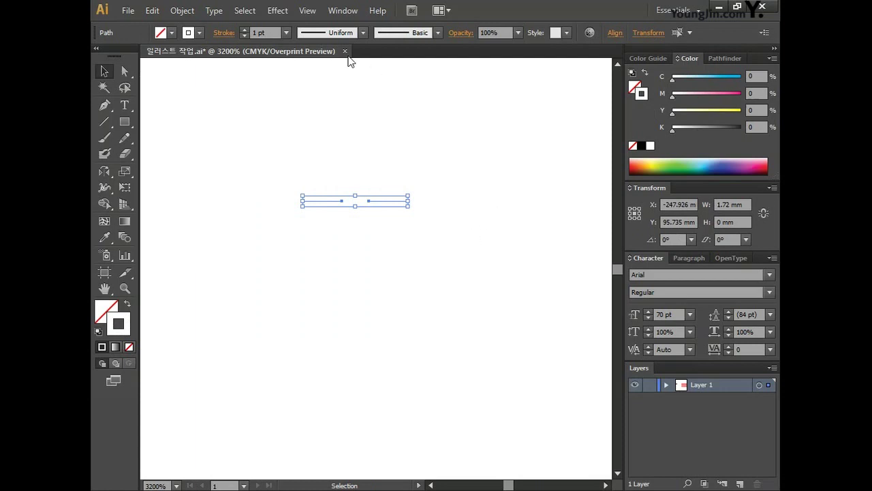
- Turn off Overprint Preview and deselect the two white lines
click(307, 10)
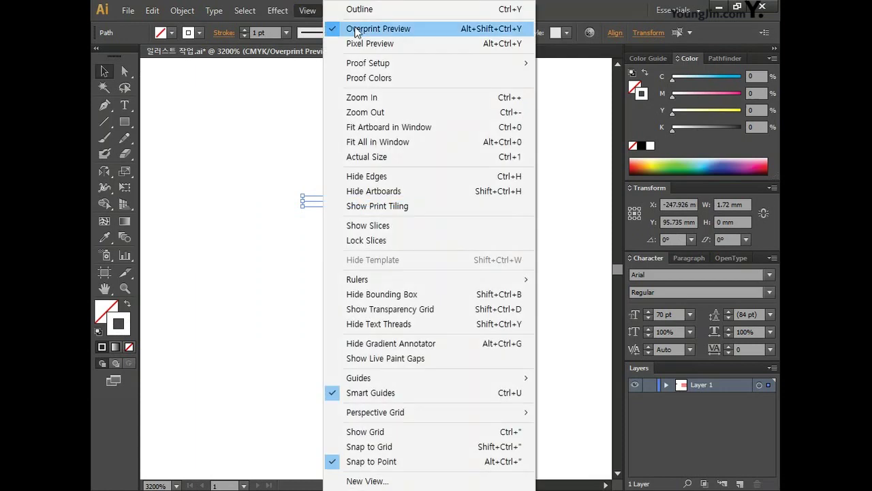
click(433, 31)
click(507, 208)
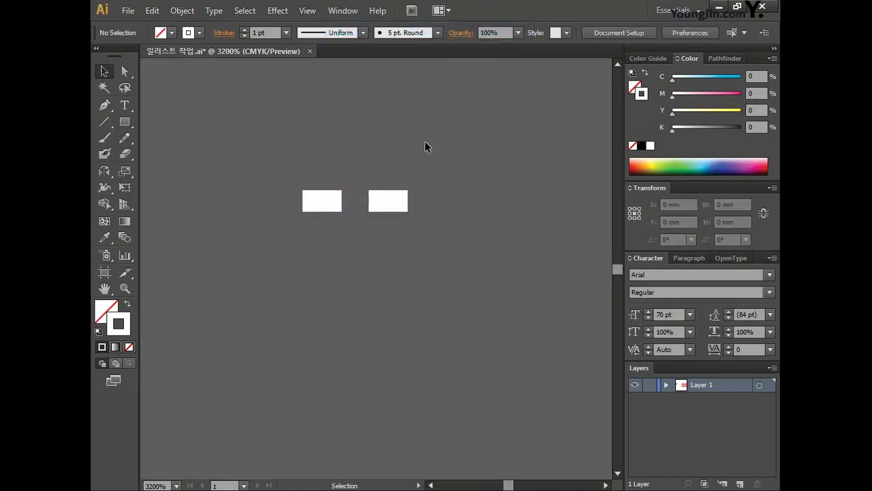
- Add the two white lines to the brush collection as a new Pattern Brush
click(341, 10)
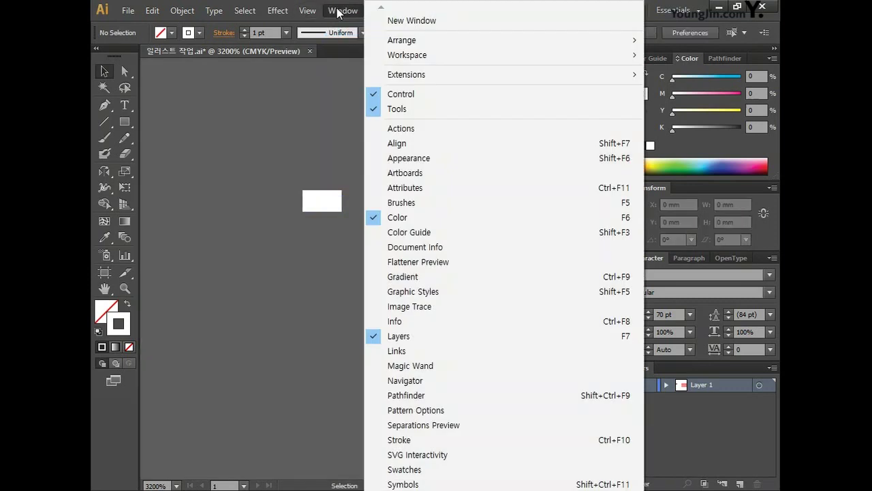
click(431, 211)
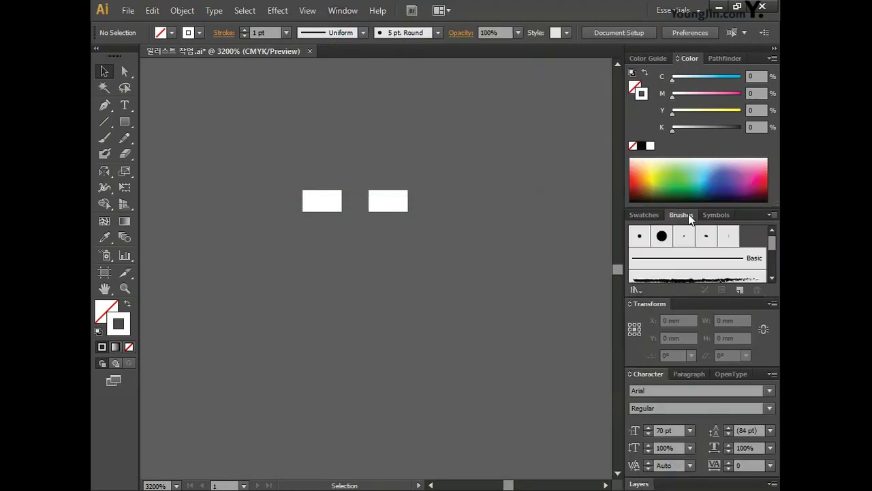
mouse_move(690, 215)
mouse_down()
mouse_move(595, 194)
mouse_move(520, 124)
mouse_move(517, 107)
mouse_up()
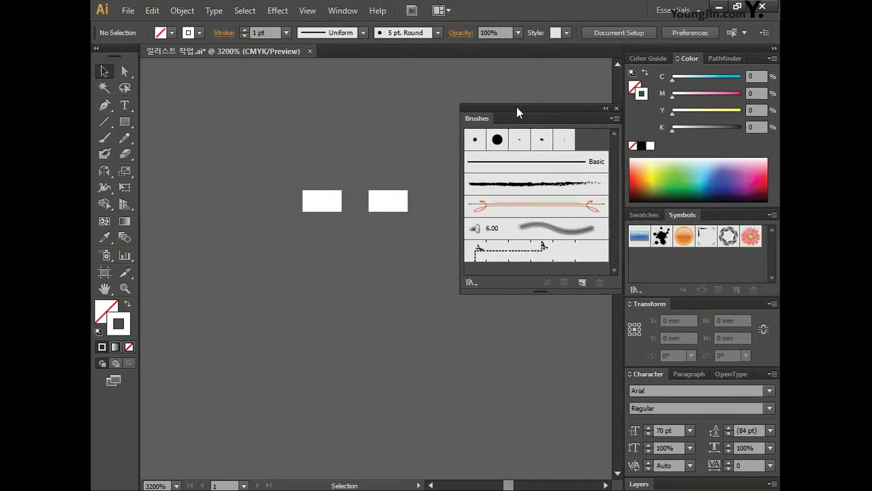
click(379, 203)
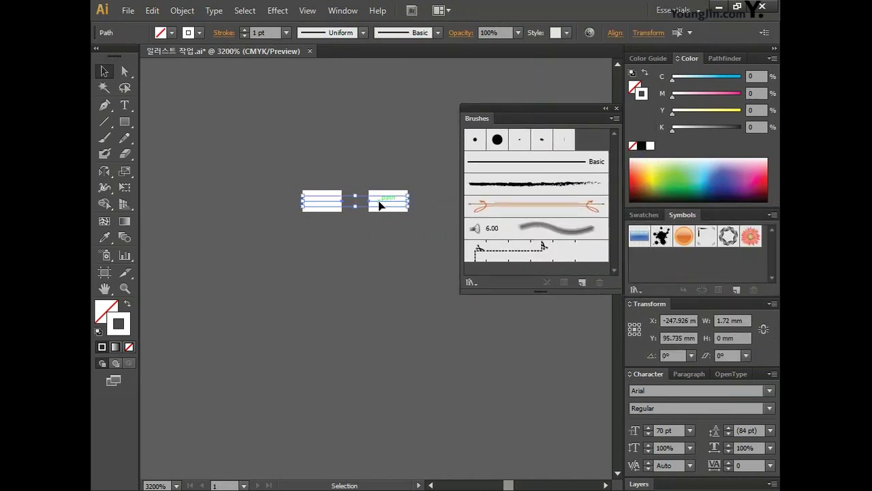
drag(380, 204, 525, 238)
mouse_move(209, 9)
mouse_down()
mouse_move(224, 33)
mouse_move(366, 124)
mouse_up()
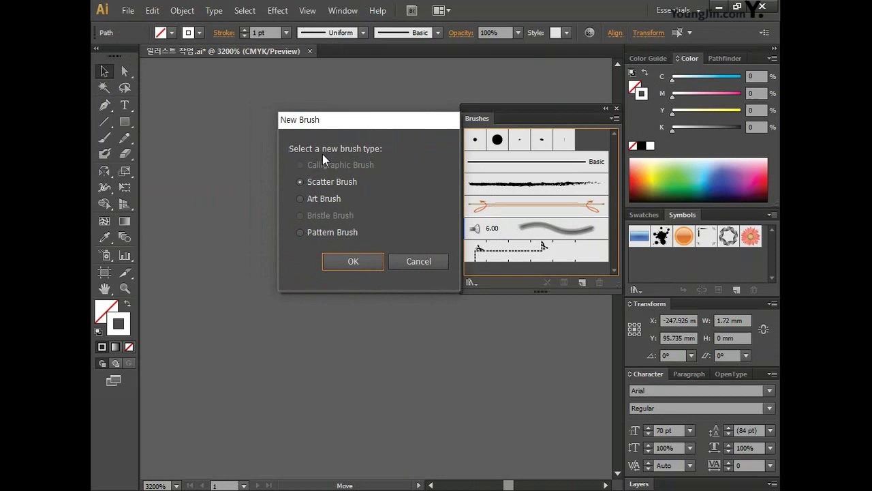
click(345, 234)
click(356, 263)
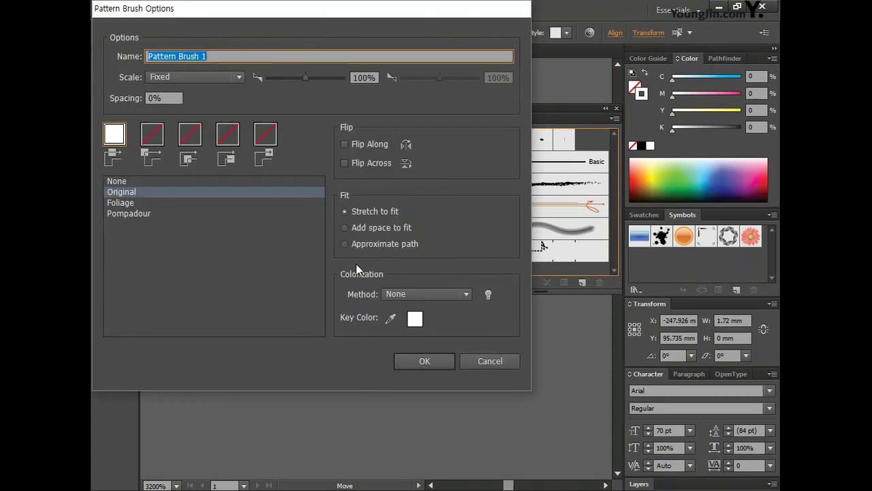
- Name the new pattern brush 스티치, accept its other options unchanged and close the brush collection
drag(256, 9, 329, 46)
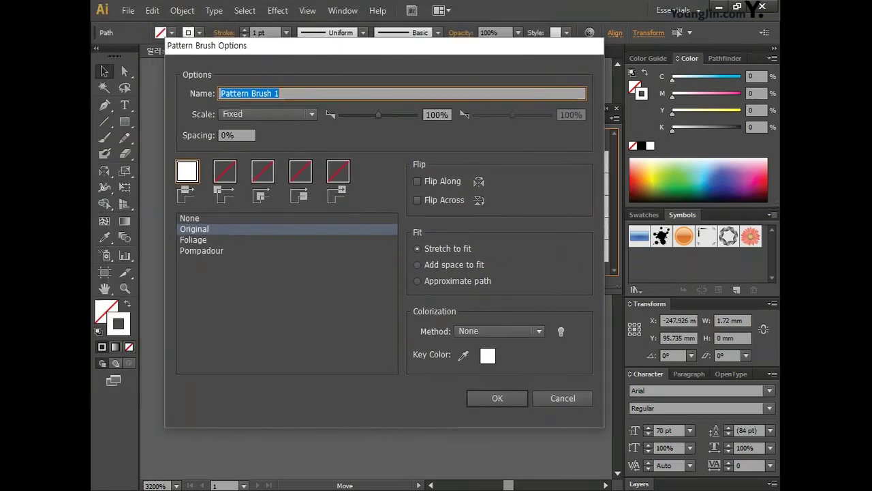
key(BackSpace)
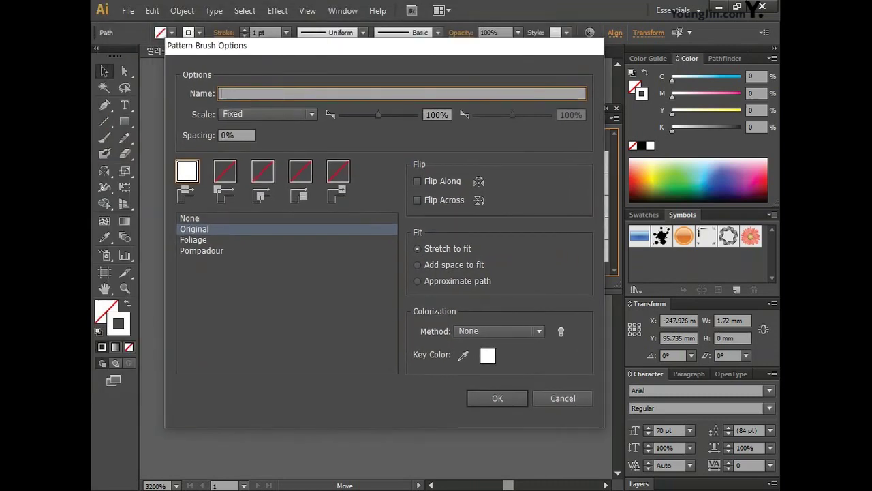
text(스트라ㅣ)
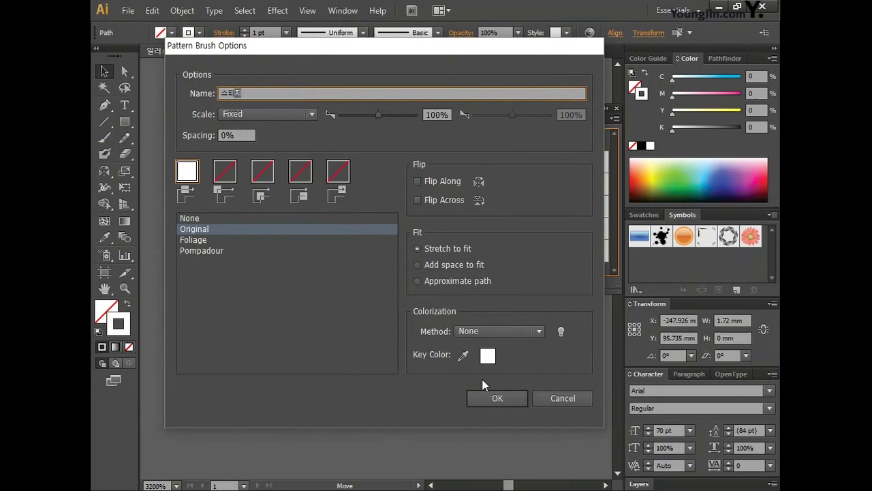
click(496, 398)
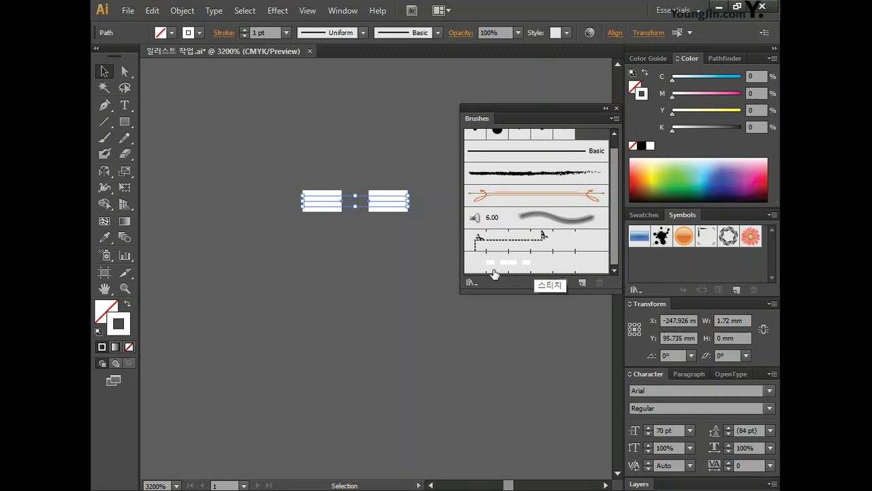
click(616, 108)
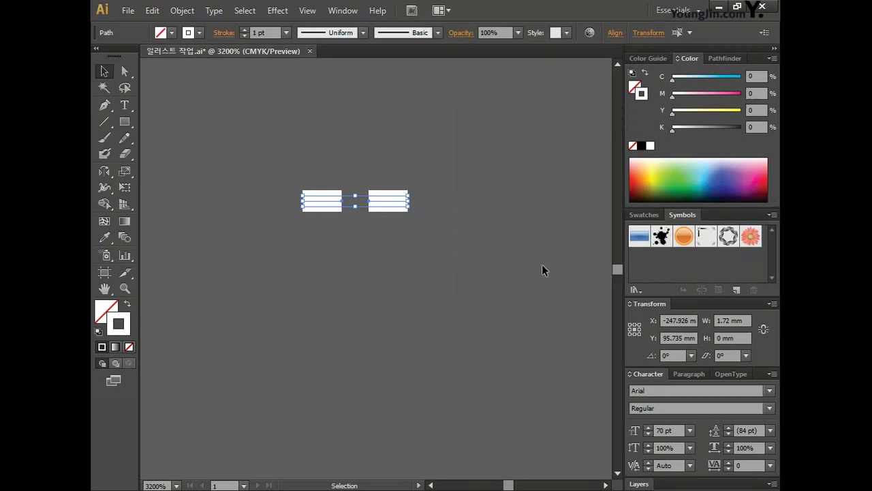
- Apply the 스티치 pattern brush to the stroke of the crimson "Quilt" lettering and deselect it
key(ctrl+minus)
key(ctrl+minus)
key(ctrl+minus)
key(ctrl+minus)
key(ctrl+minus)
key(ctrl+minus)
key(v)
scroll(538, 262, up, 5)
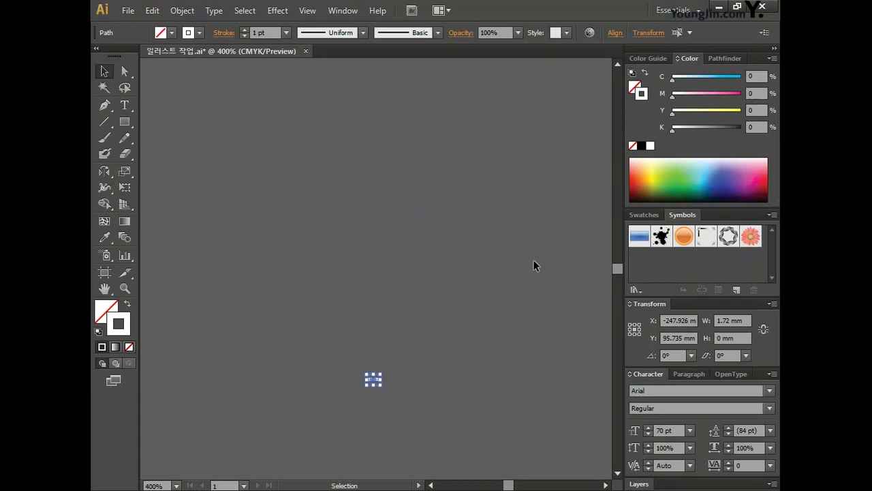
key(ctrl+minus)
key(ctrl+minus)
scroll(417, 327, up, 5)
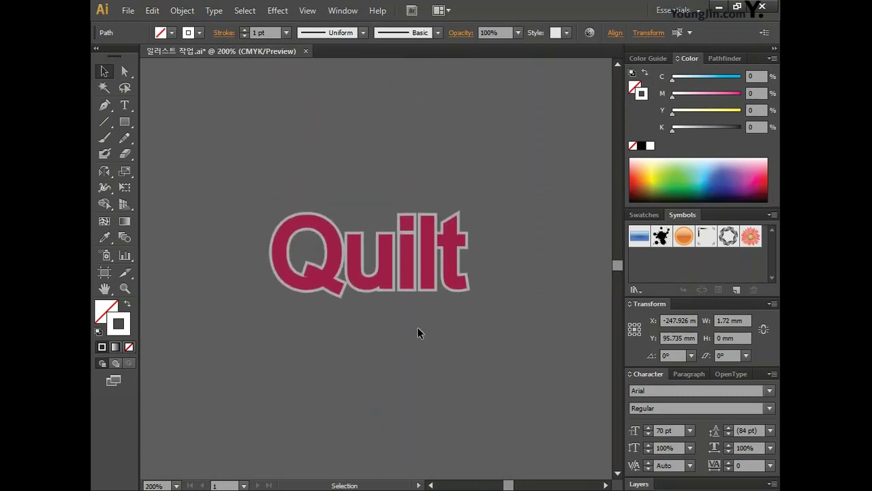
click(537, 308)
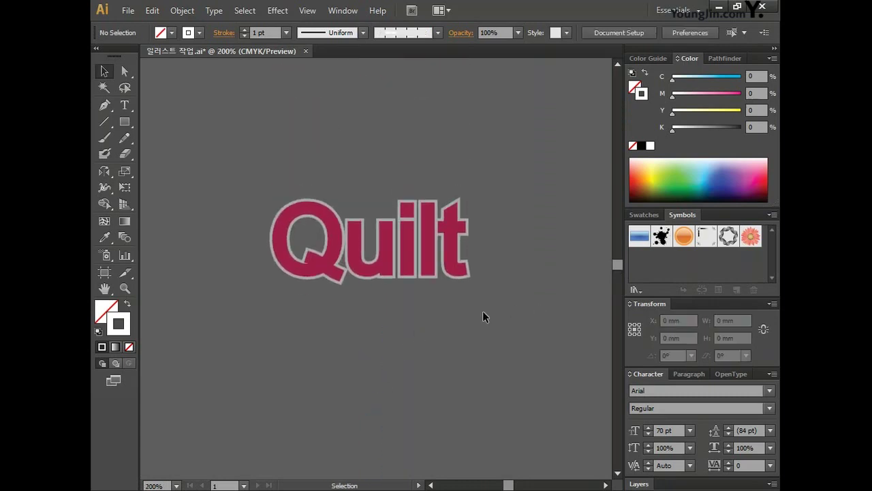
click(450, 246)
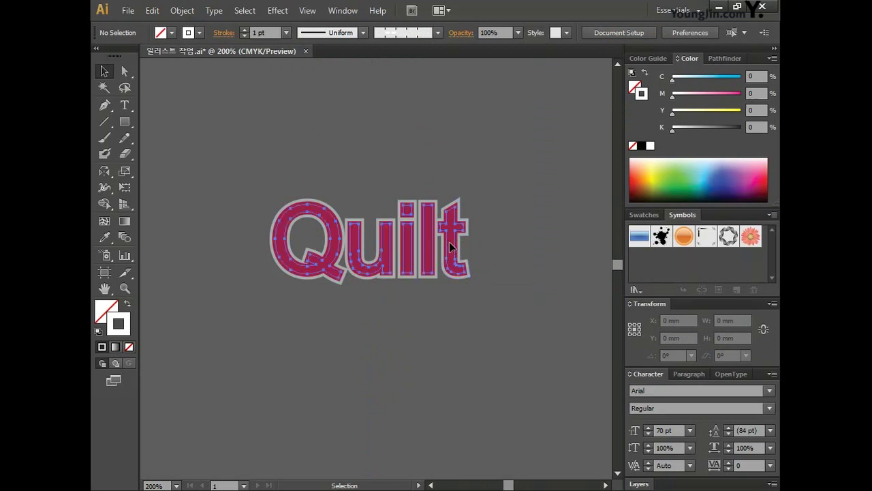
click(450, 247)
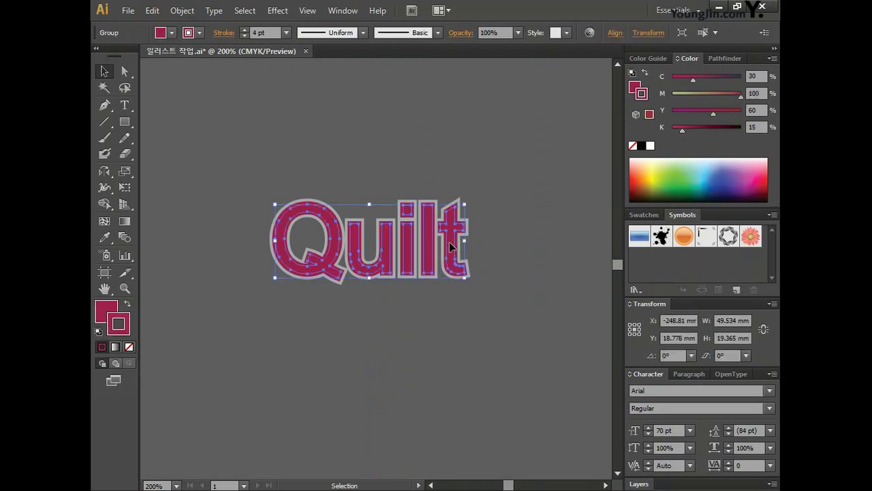
key(ctrl)
click(348, 11)
click(401, 202)
click(535, 262)
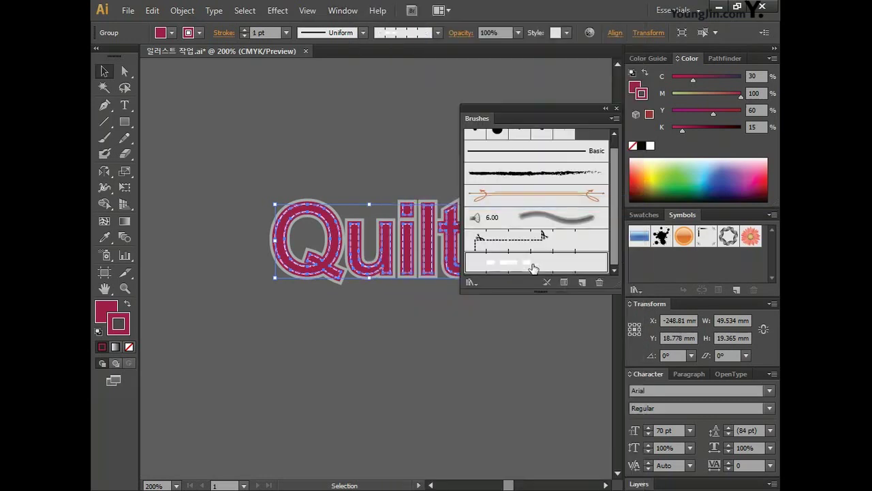
click(617, 108)
click(551, 228)
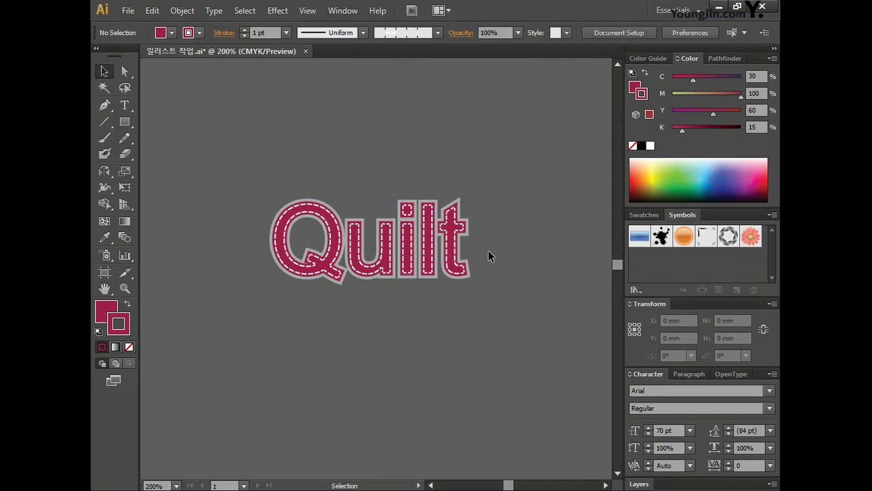
- Group the stitched "Quilt" lettering with its gray outline and deselect it
drag(201, 159, 553, 369)
key(ctrl)
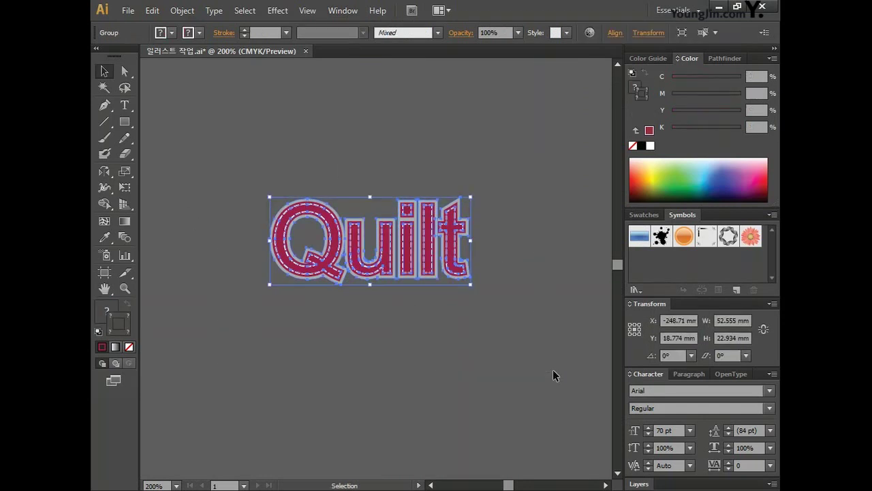
click(516, 361)
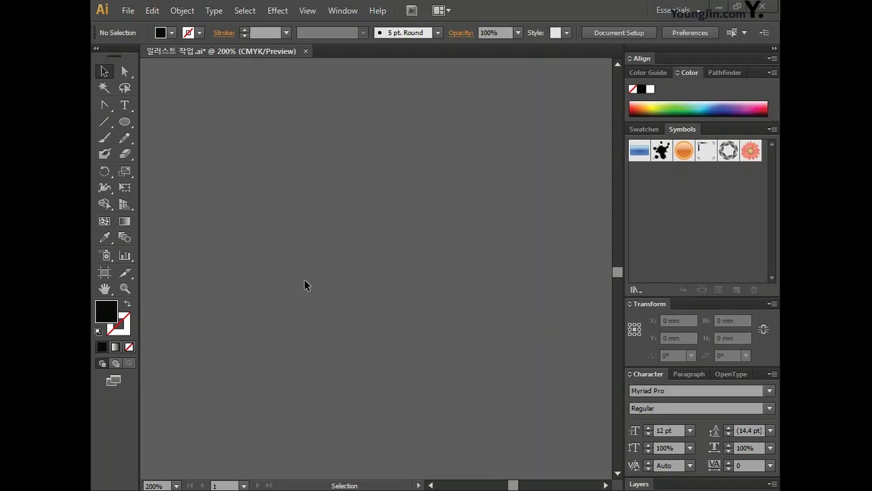
- Draw a tall ellipse about 16.6 × 47.8 mm without stroke and fill it with C 0, M 10, Y 35, K 0
click(125, 124)
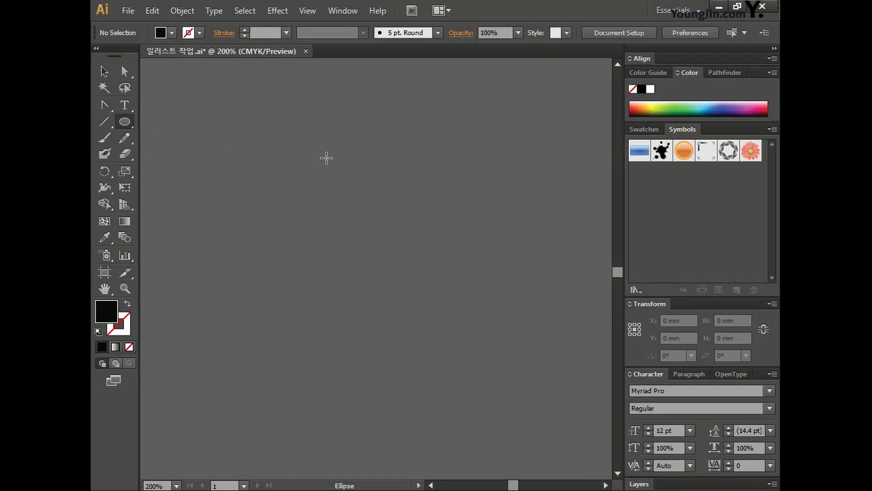
drag(318, 147, 381, 330)
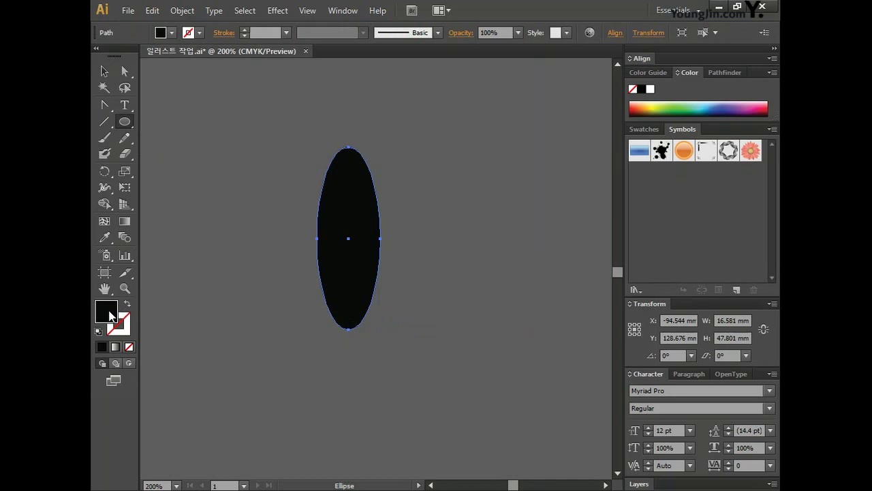
double_click(111, 311)
double_click(510, 293)
text(0)
key(Tab)
text(10)
key(Tab)
text(35)
key(Tab)
text(0)
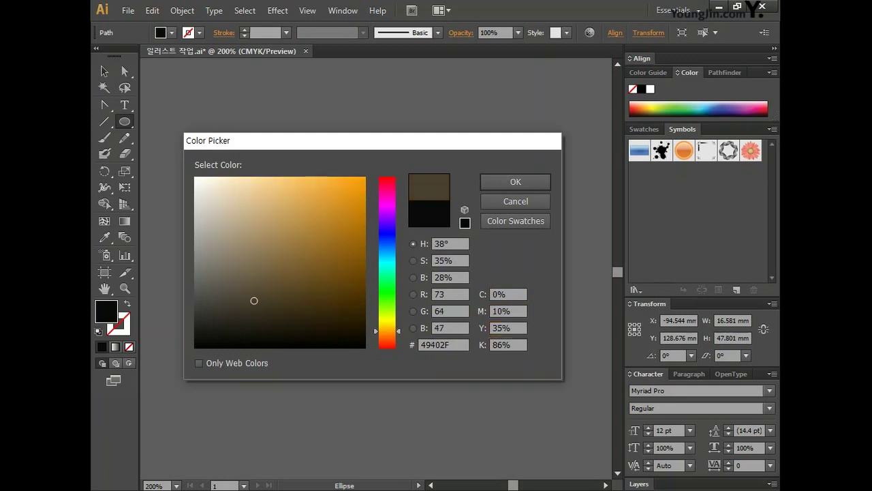
key(Return)
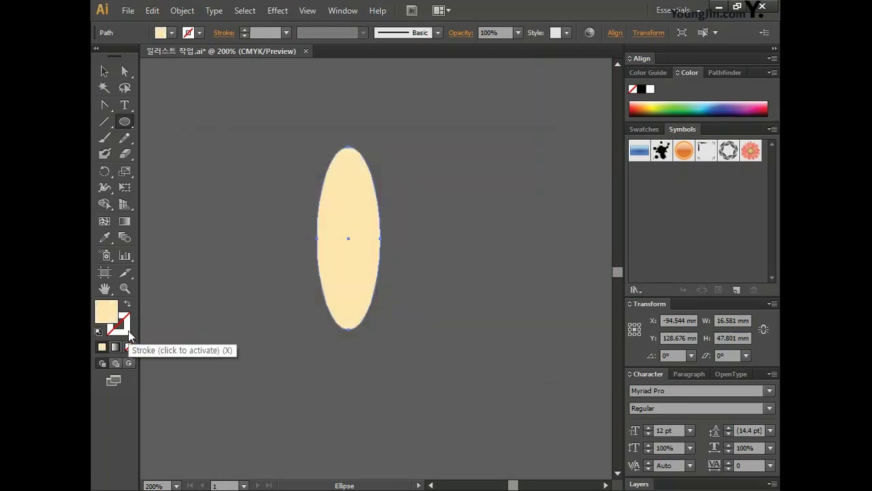
- Convert the ellipse's top and bottom anchor points to sharp corners to form a leaf shape
click(105, 108)
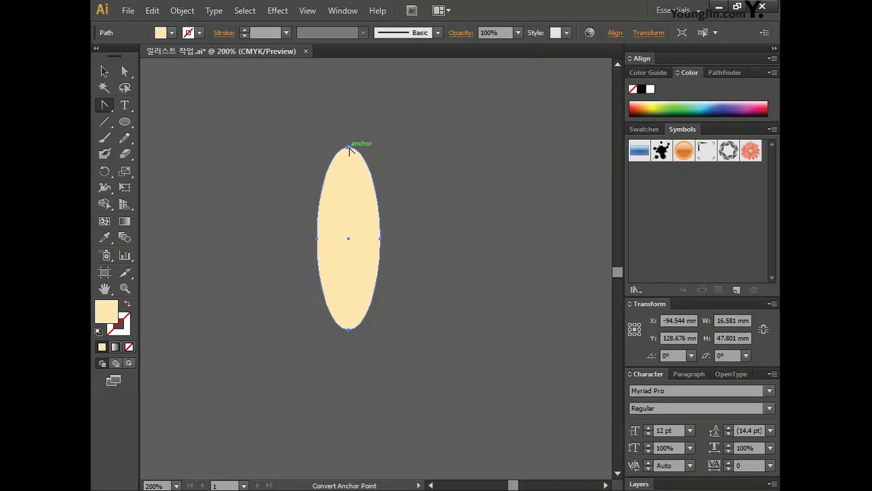
click(348, 147)
click(349, 330)
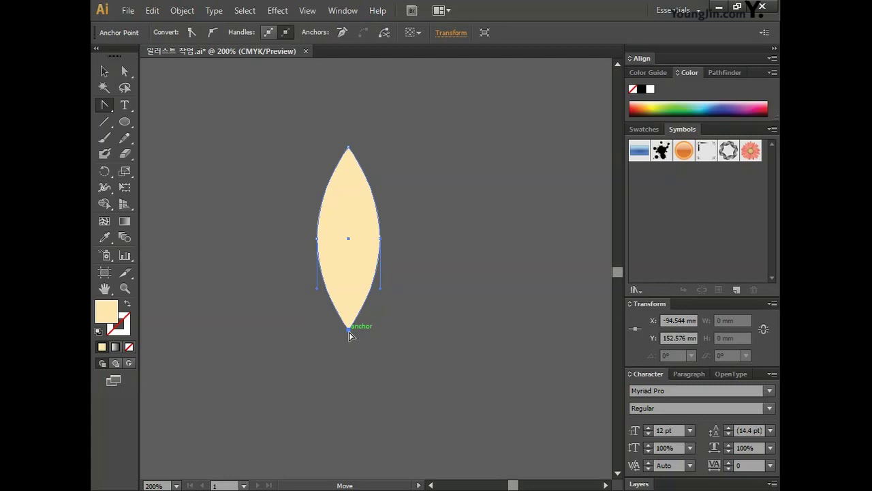
- Draw a closed half-leaf shape about 4.1 × 24.7 mm with the Pen tool, left of the leaf's centerline in its lower part, and select it
click(104, 102)
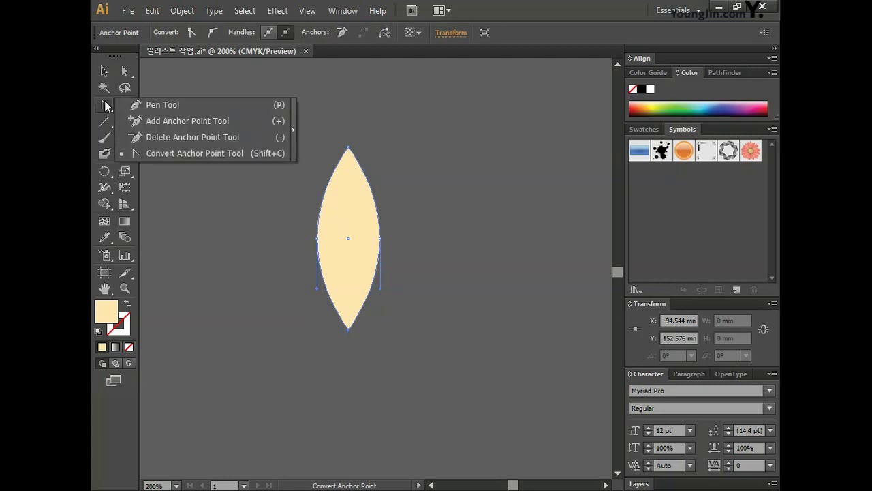
click(157, 105)
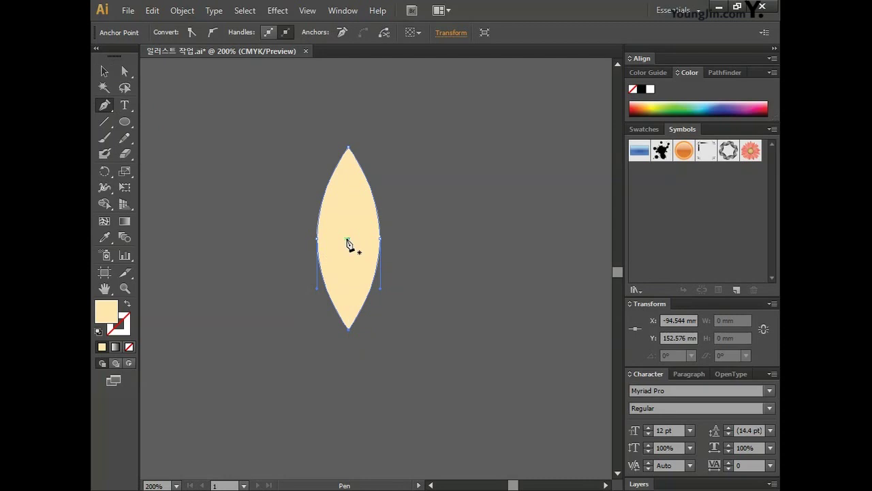
drag(348, 217, 323, 253)
click(348, 310)
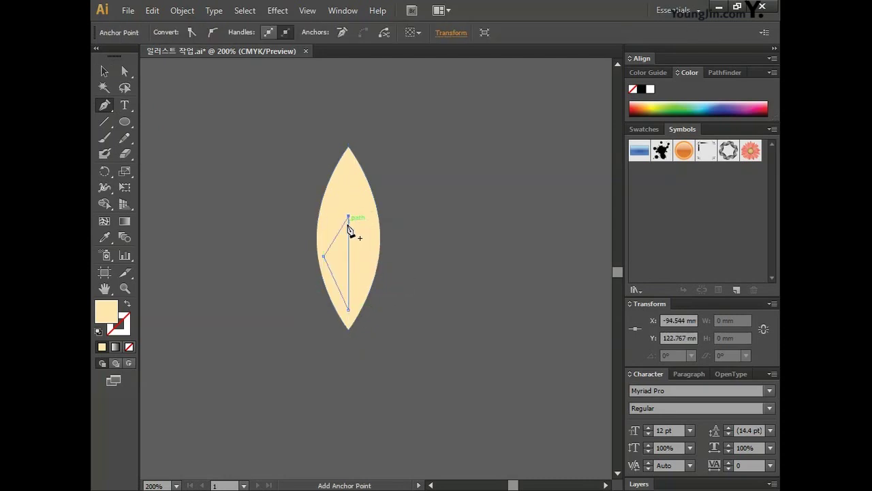
drag(350, 204, 325, 305)
mouse_move(325, 259)
mouse_down()
mouse_move(335, 234)
mouse_move(329, 293)
mouse_move(335, 267)
mouse_up()
click(349, 216)
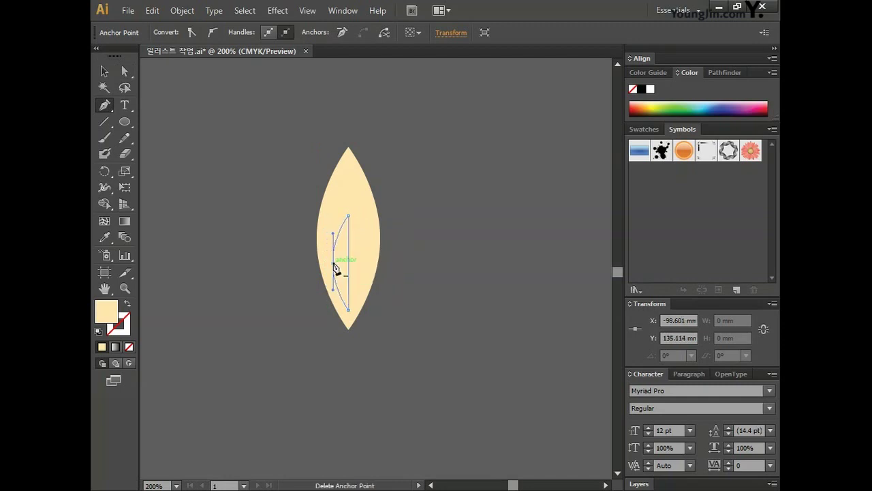
key(v)
click(336, 267)
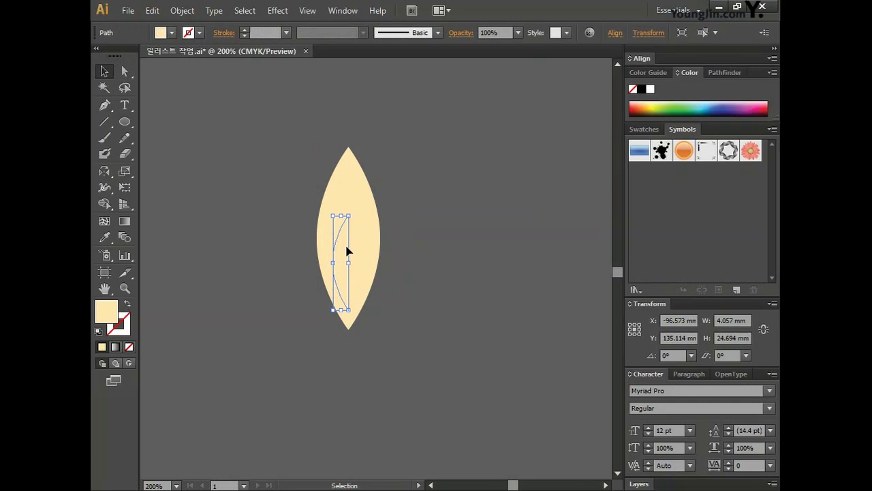
- Create a vertically reflected copy of the half-leaf shape and place it right of the leaf's centerline, leaving a narrow gap between the halves
double_click(105, 171)
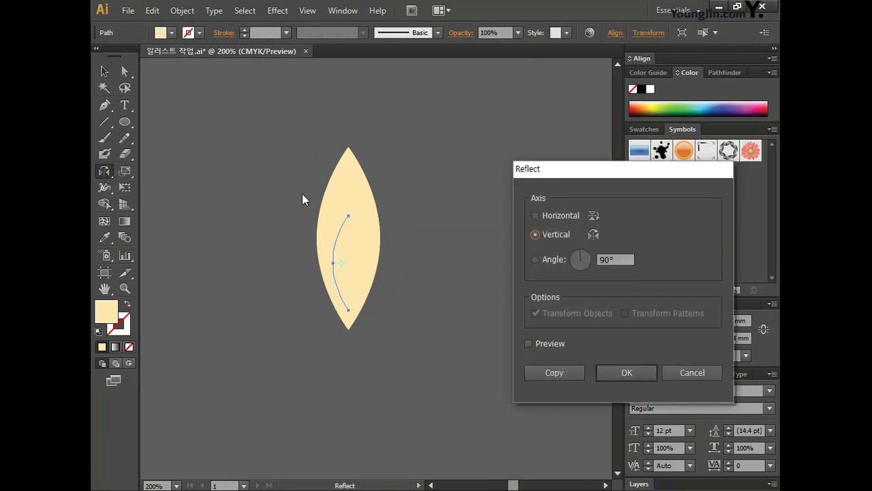
click(538, 343)
click(538, 344)
click(550, 372)
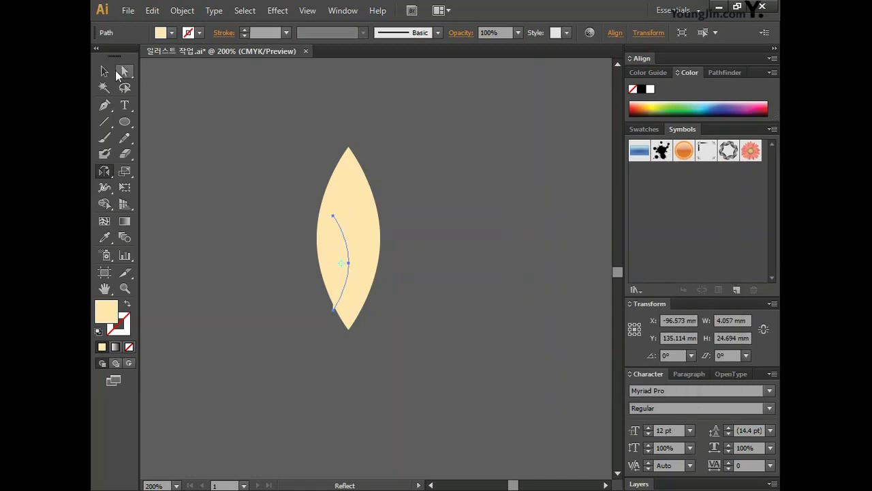
key(v)
shift+click(347, 252)
drag(349, 249, 345, 232)
click(363, 247)
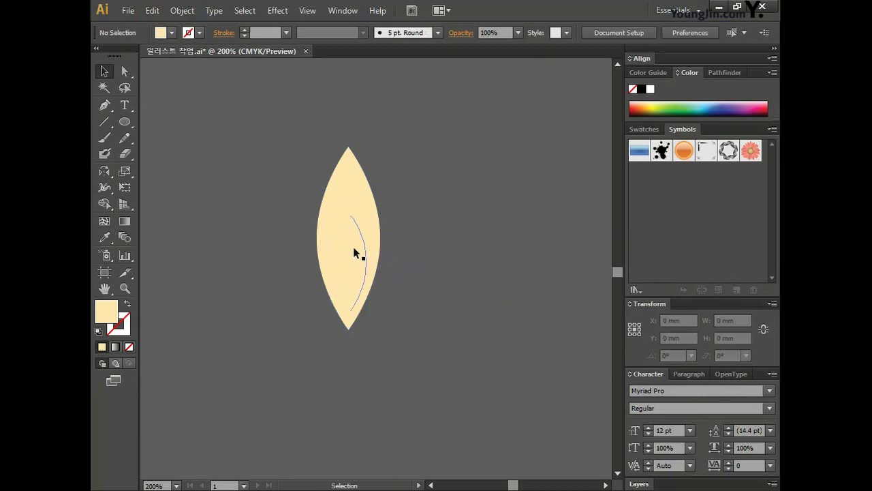
- Fill both half-leaf shapes with a dark brown and deselect them
click(334, 252)
shift+click(363, 237)
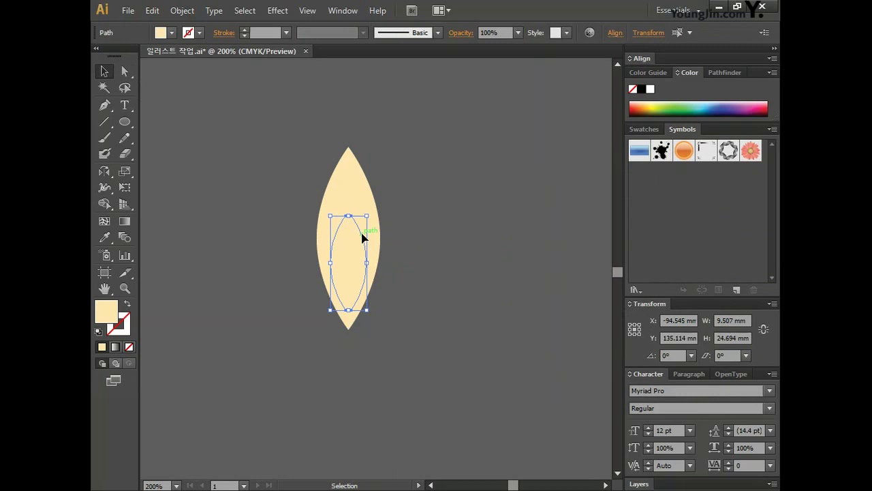
double_click(107, 315)
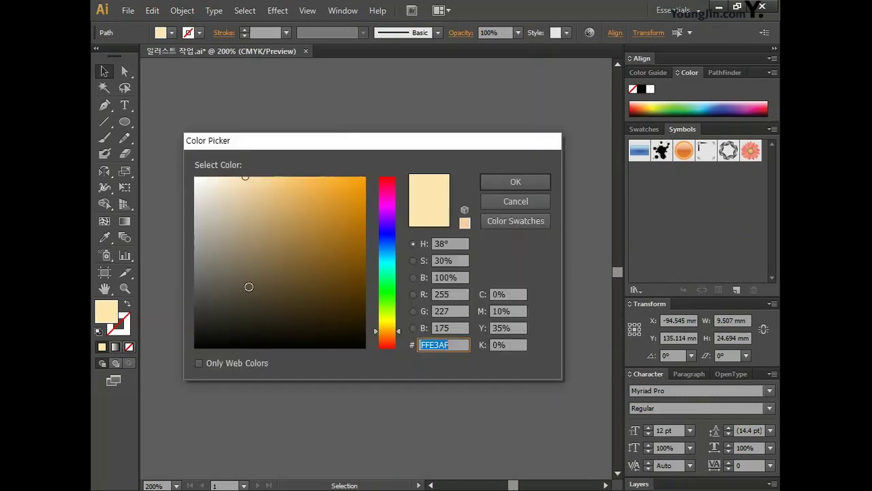
click(343, 222)
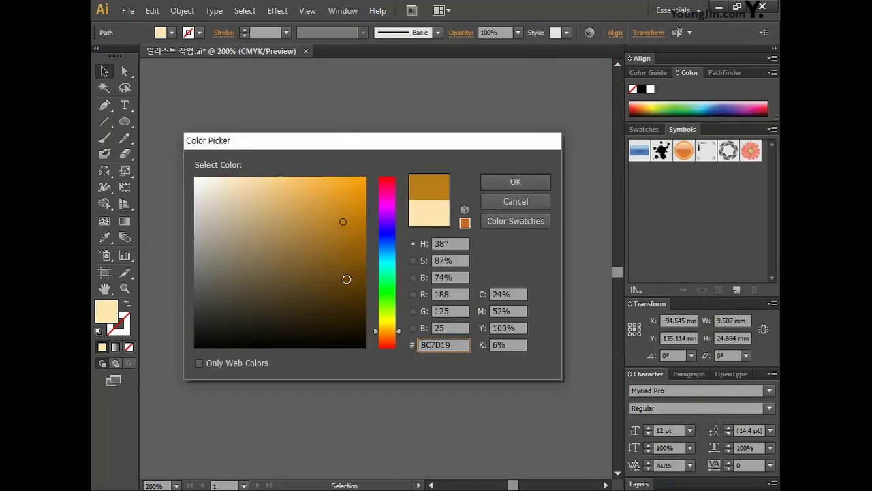
click(346, 309)
click(511, 179)
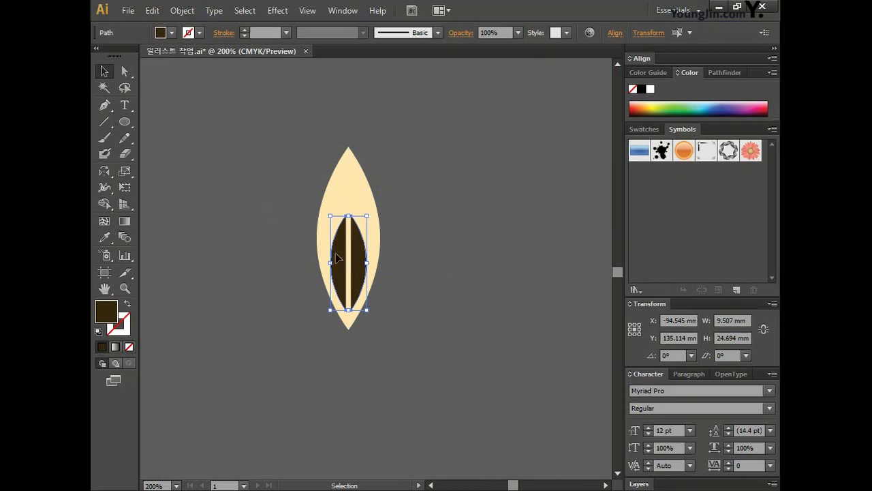
click(266, 208)
- Cut the two half-leaf shapes out of the cream leaf with the Pathfinder Minus Front operation
drag(238, 117, 477, 381)
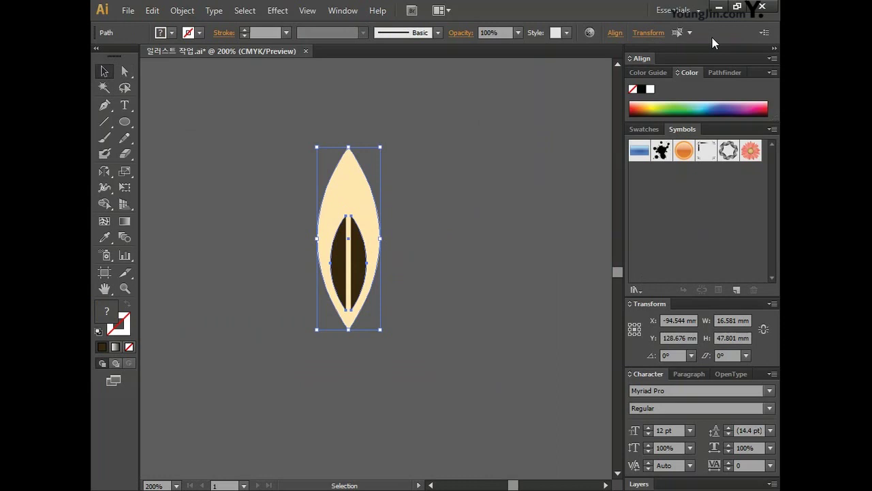
click(716, 71)
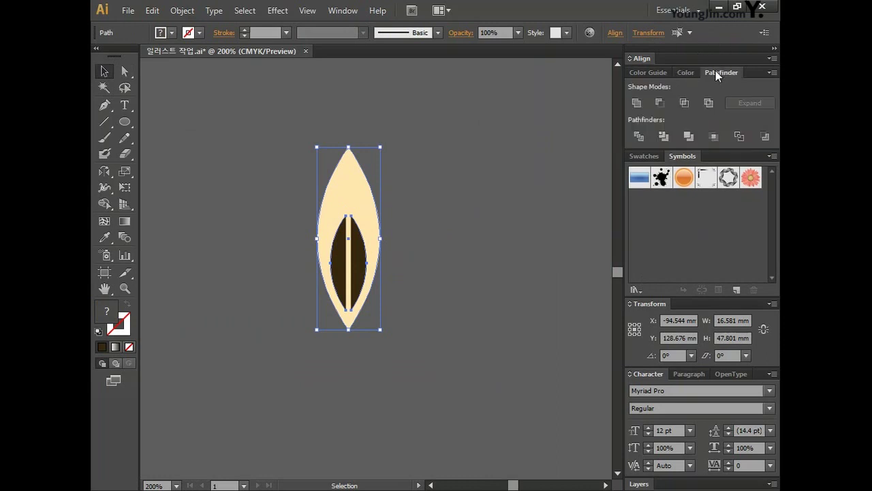
click(660, 102)
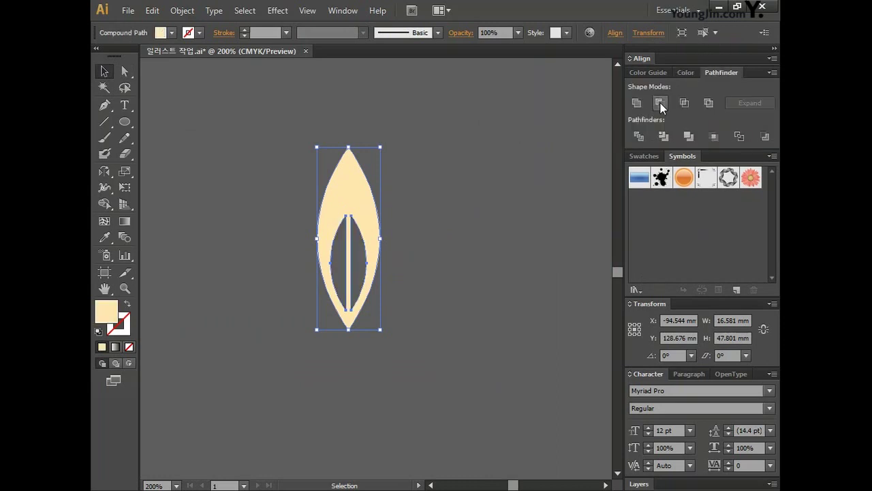
click(436, 238)
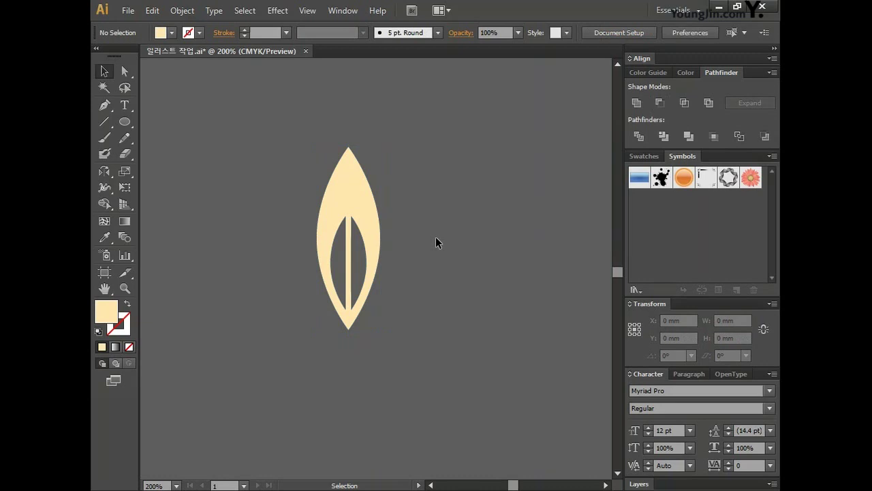
- Rotate a copy of the leaf 45° about its bottom tip, and repeat the transformation to add a horizontal leaf on the left
scroll(436, 243, down, 2)
drag(360, 214, 491, 357)
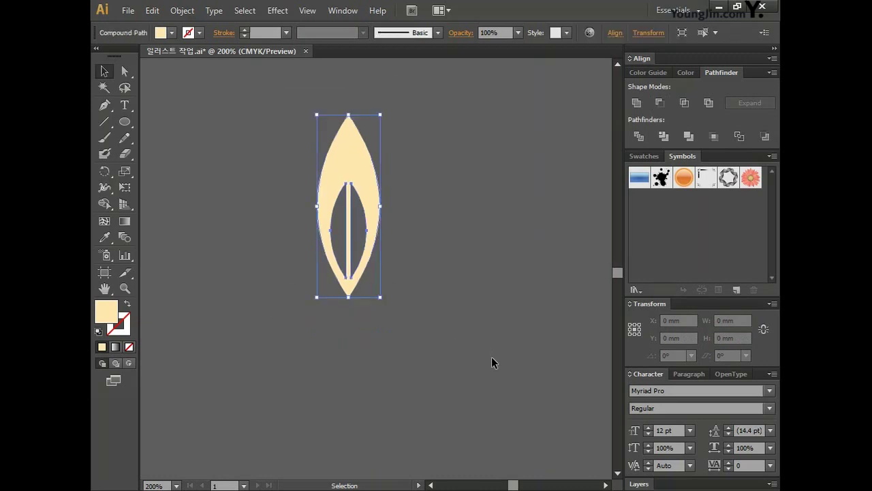
click(108, 172)
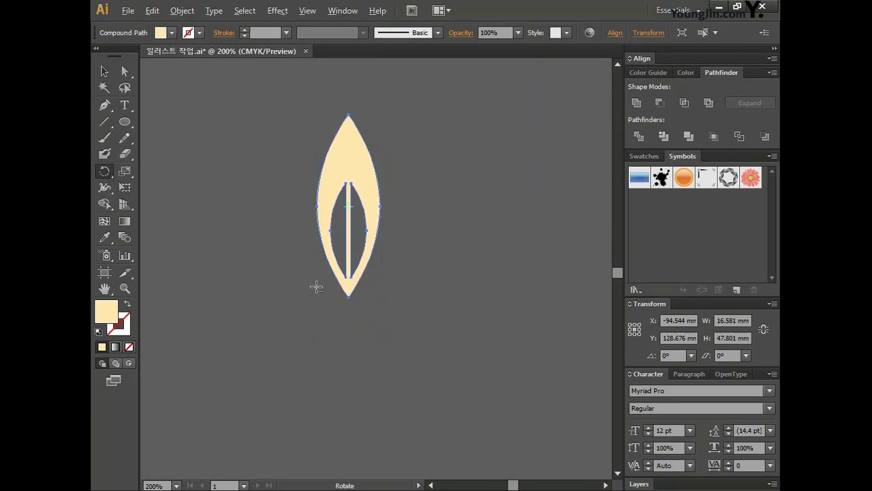
alt+click(348, 298)
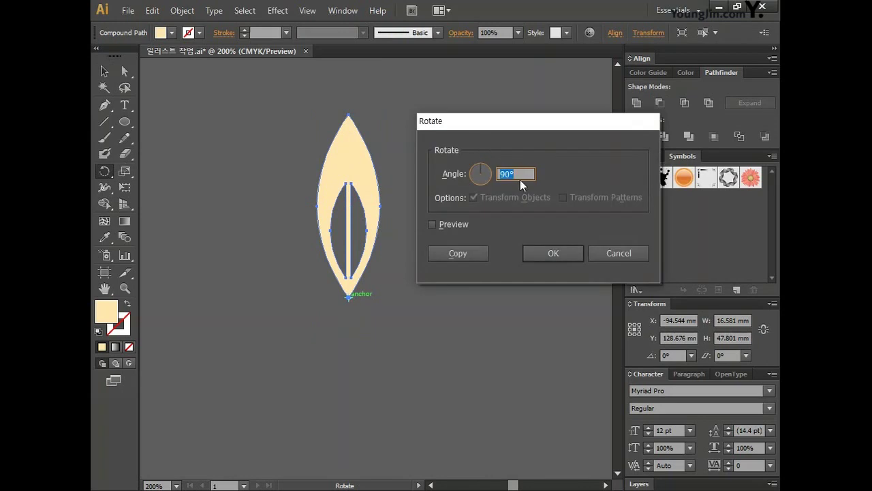
text(45)
click(478, 252)
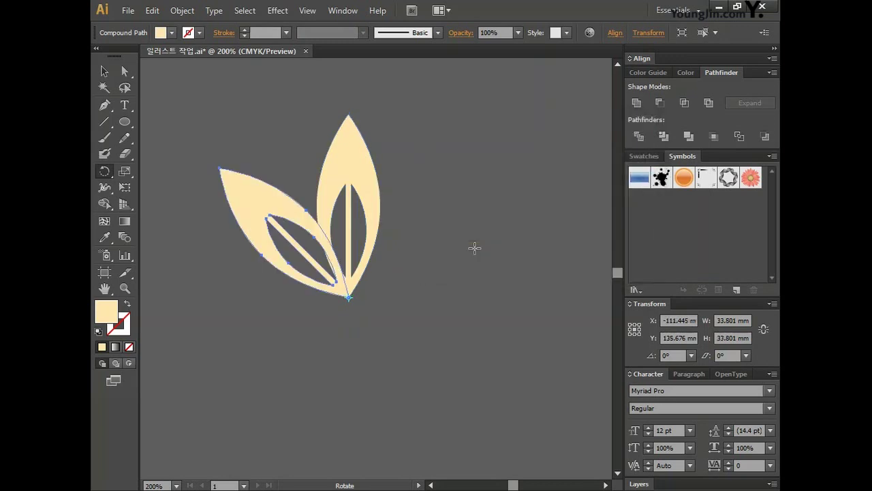
key(ctrl+d)
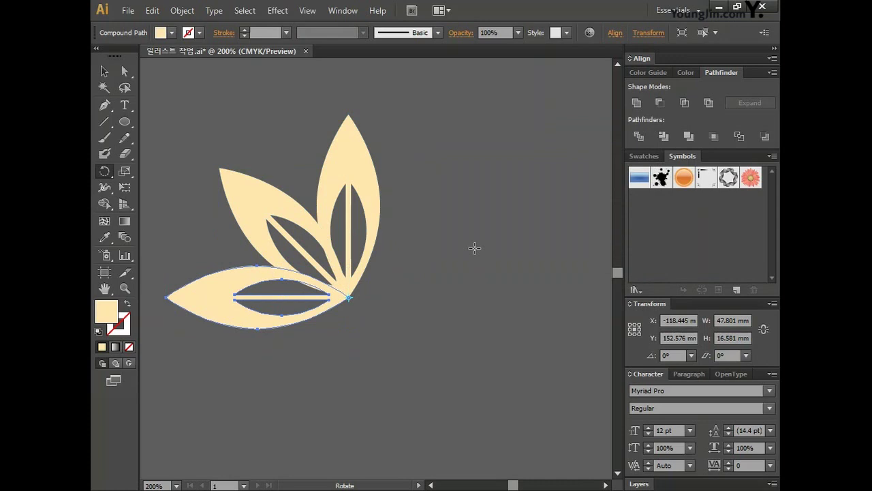
- Rotate a copy of the upright leaf -45° about its bottom tip and repeat the transformation once, completing a symmetrical five-leaf fan
click(104, 71)
click(358, 157)
click(105, 171)
alt+click(349, 295)
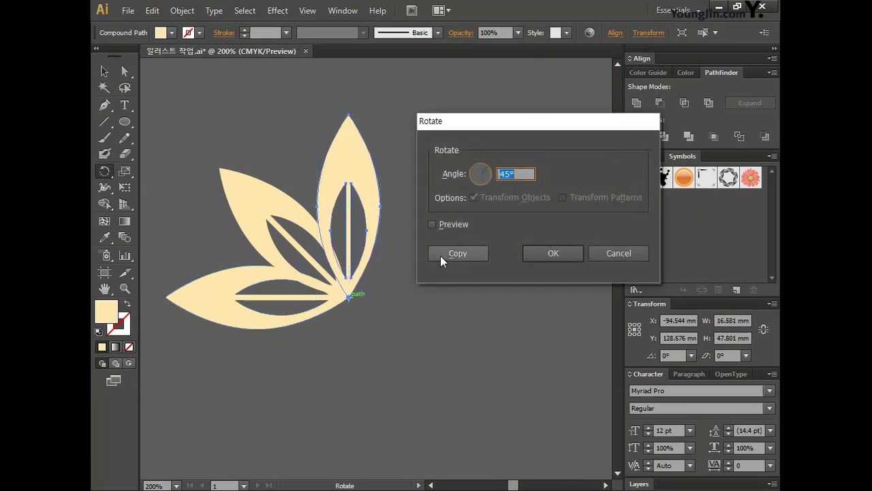
text(-45)
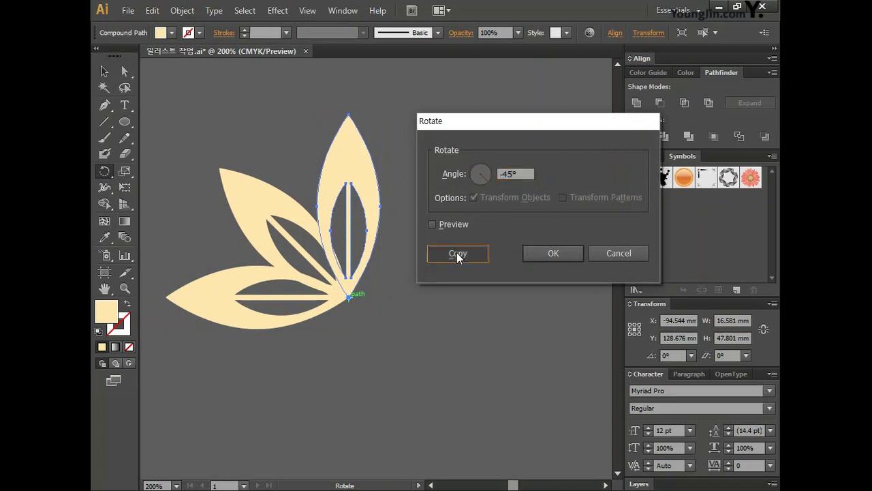
click(458, 253)
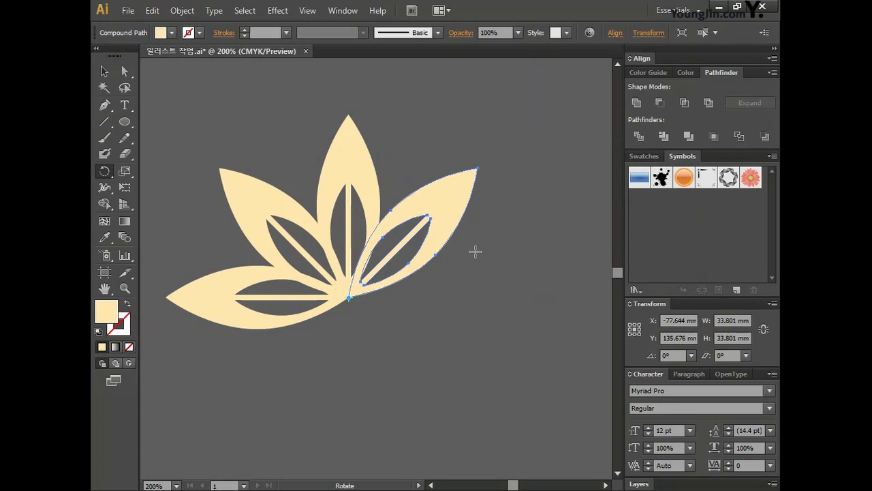
key(ctrl+d)
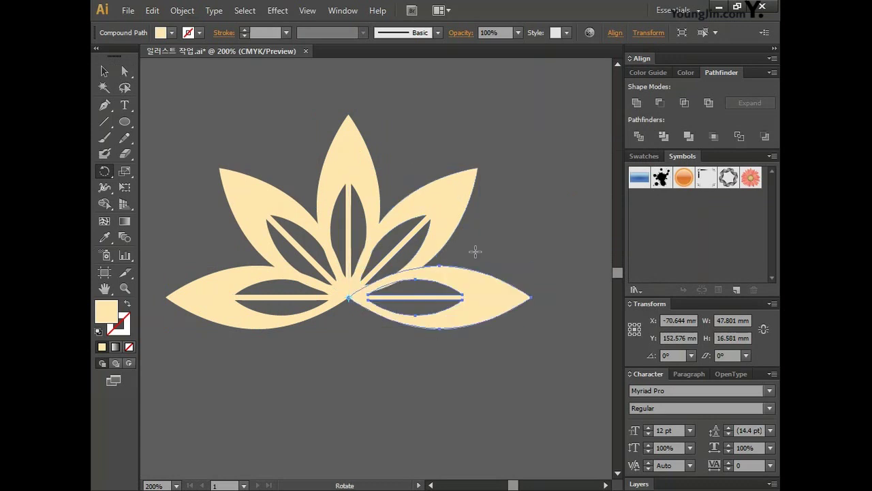
click(431, 486)
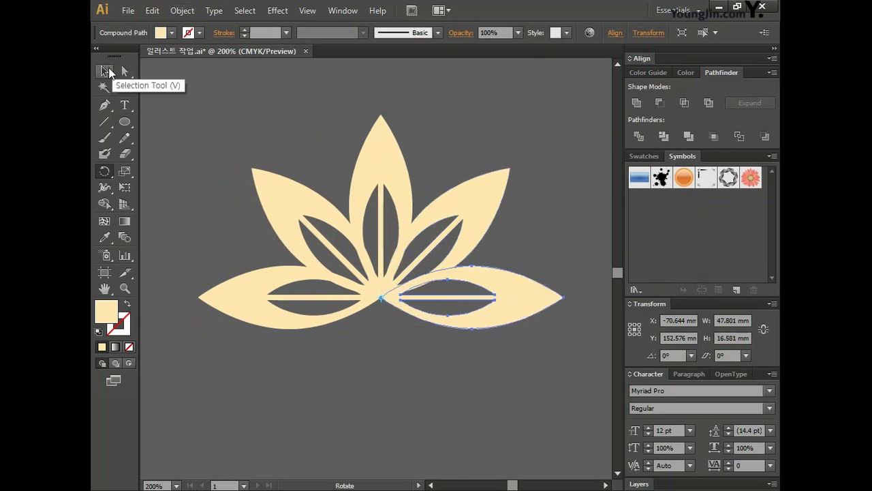
click(106, 71)
click(455, 117)
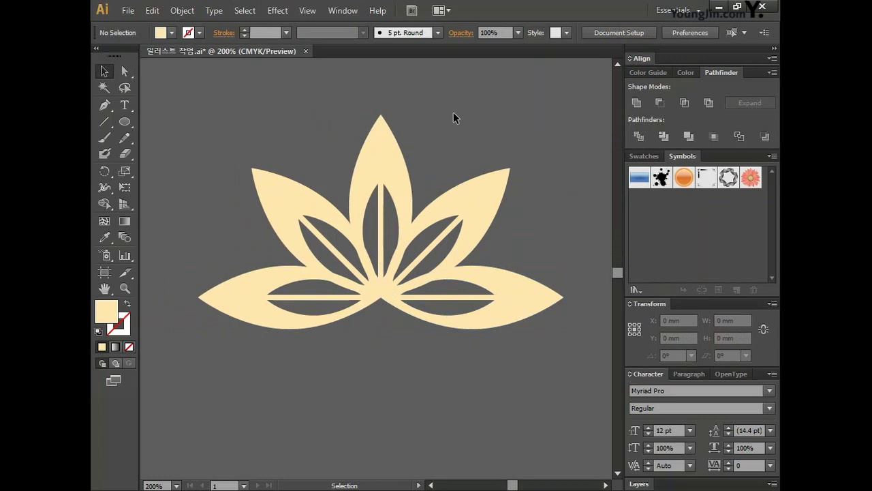
- Draw three nested cream scrolls with rounded tails beneath the left horizontal leaf with the Pen tool, about 55.7 × 38.8 mm overall
click(104, 105)
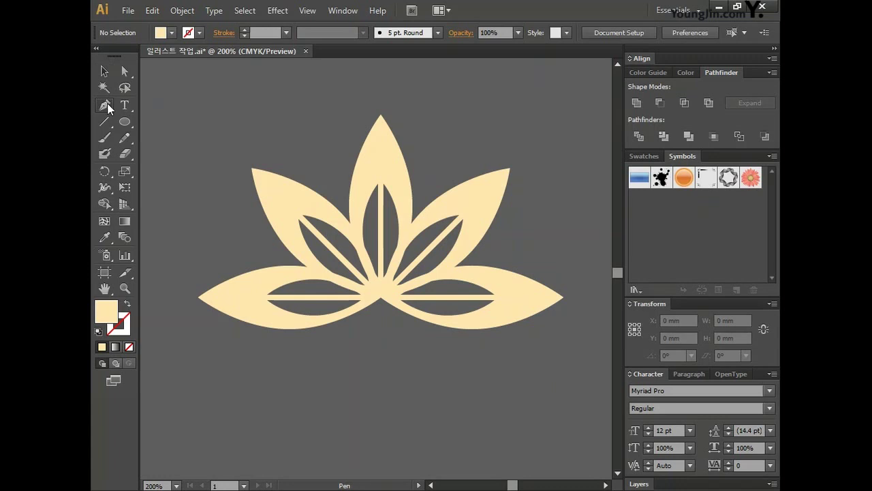
scroll(189, 120, down, 3)
click(301, 354)
click(278, 314)
click(301, 279)
click(363, 274)
click(384, 334)
click(380, 378)
click(282, 448)
click(252, 440)
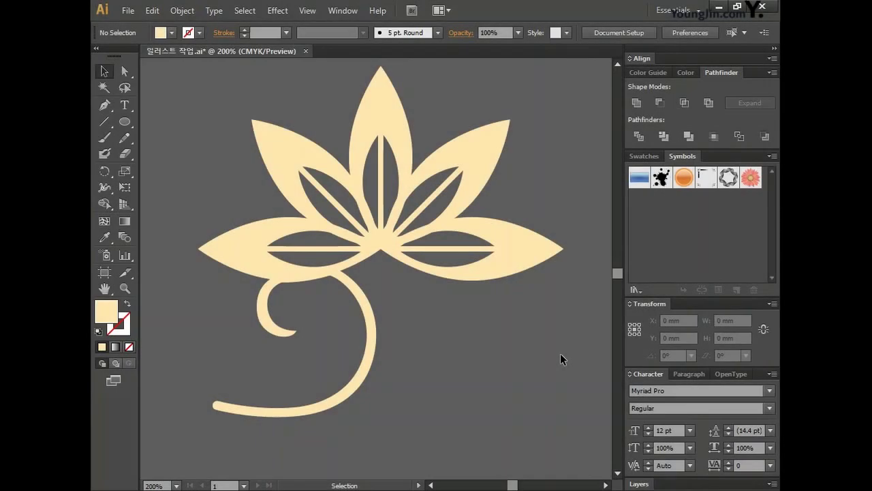
click(104, 105)
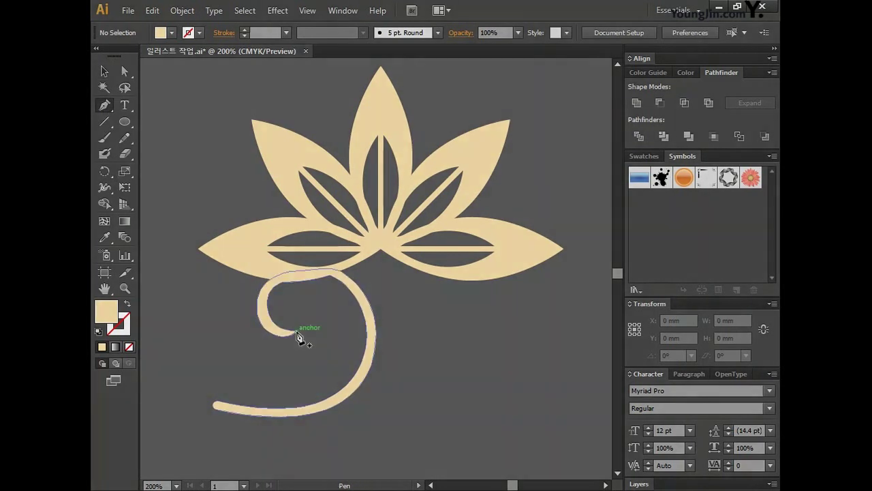
drag(296, 332, 284, 307)
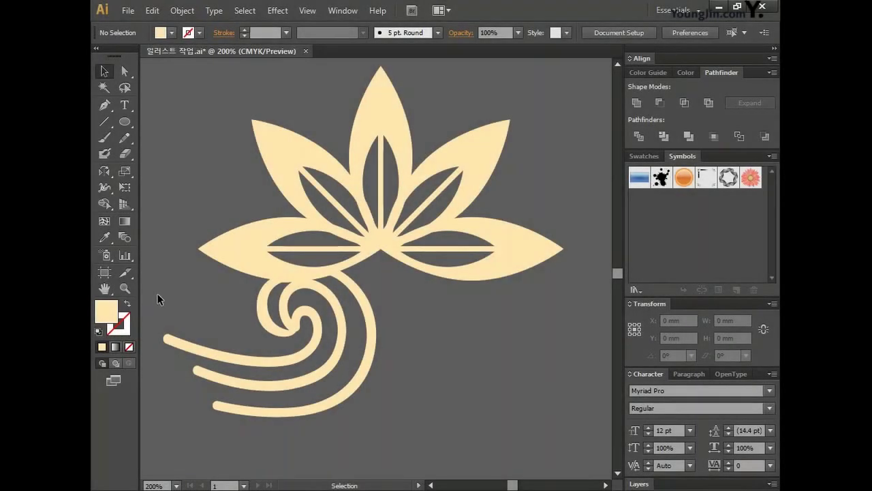
- Create a vertically reflected copy of the three scrolls and place it beneath the right horizontal leaf, mirroring the originals
drag(157, 294, 434, 433)
drag(107, 171, 165, 185)
double_click(103, 171)
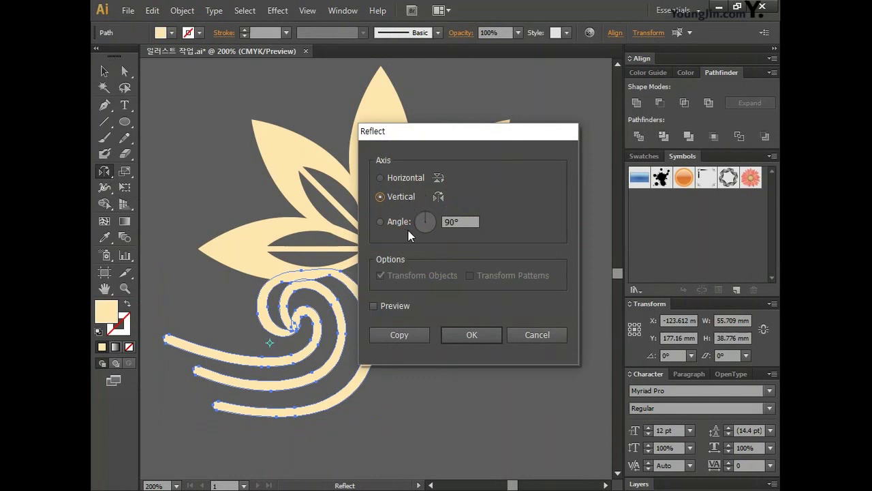
click(407, 336)
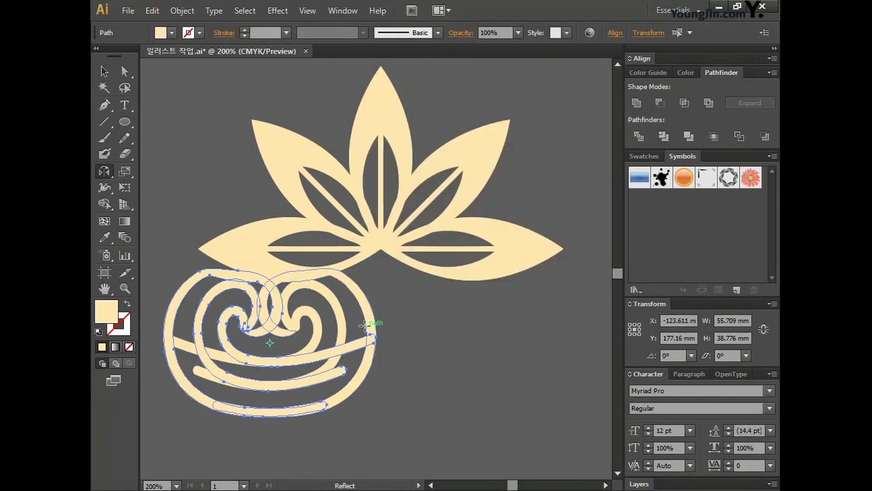
key(v)
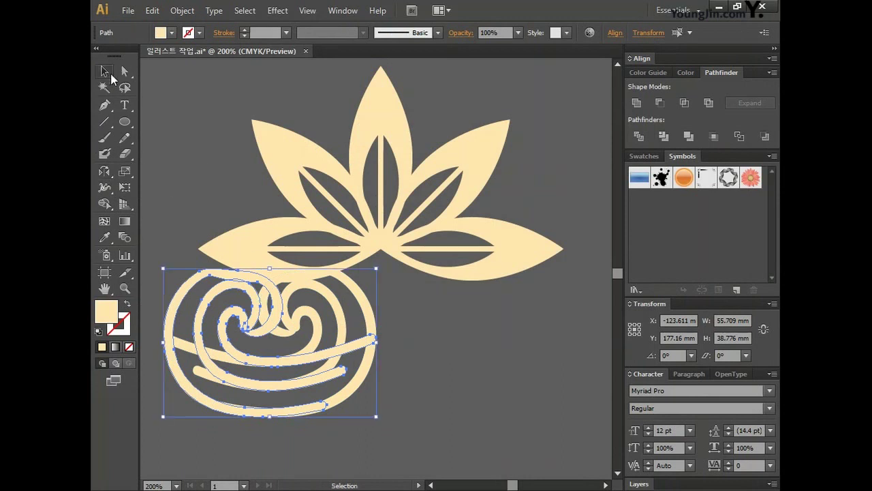
drag(277, 300, 453, 309)
drag(455, 306, 488, 298)
click(564, 213)
- Draw a closed cream bud shape with a pointed lower tip with the Pen tool, joining the lowest scrolls at the center
scroll(565, 213, down, 3)
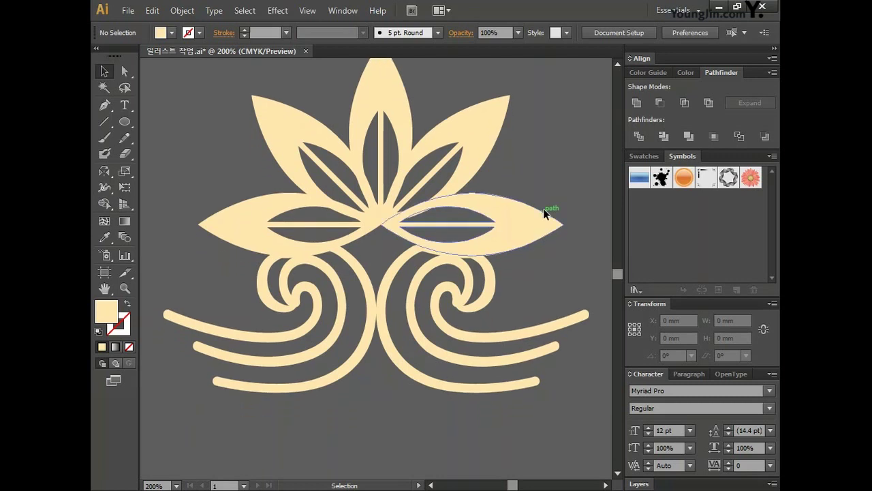
scroll(585, 203, down, 1)
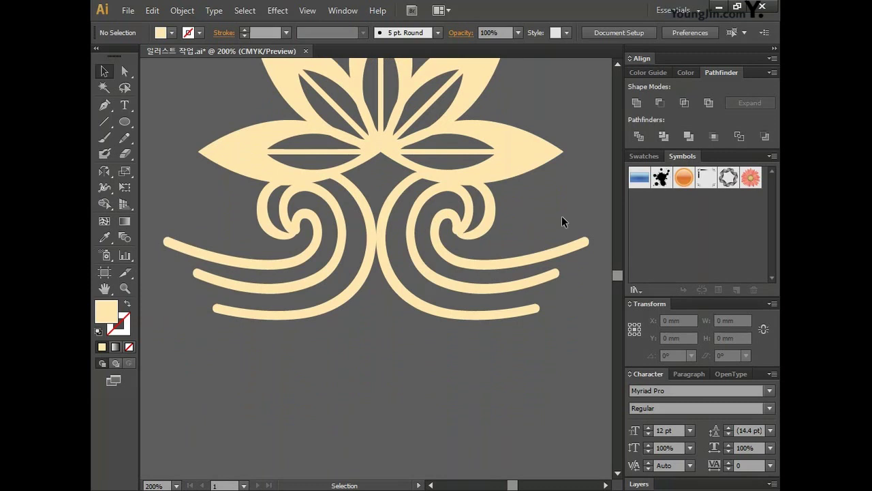
click(106, 106)
click(324, 313)
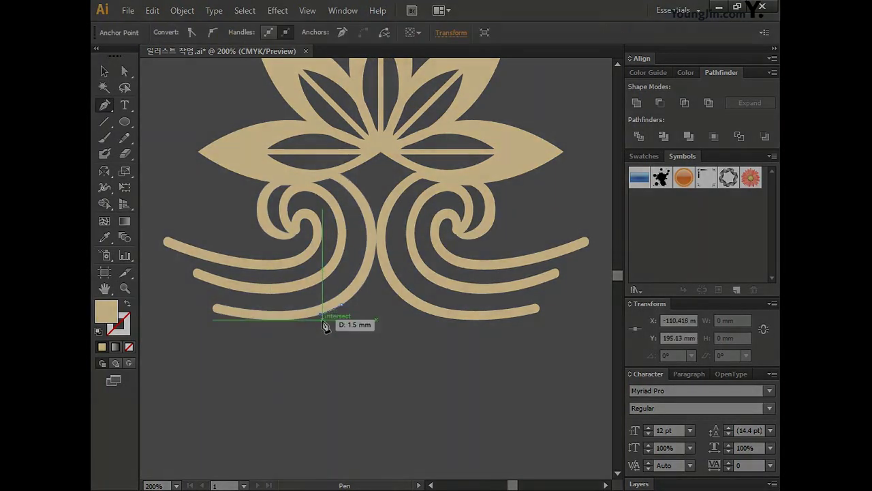
drag(366, 377, 376, 408)
click(389, 379)
click(430, 310)
click(407, 299)
click(383, 327)
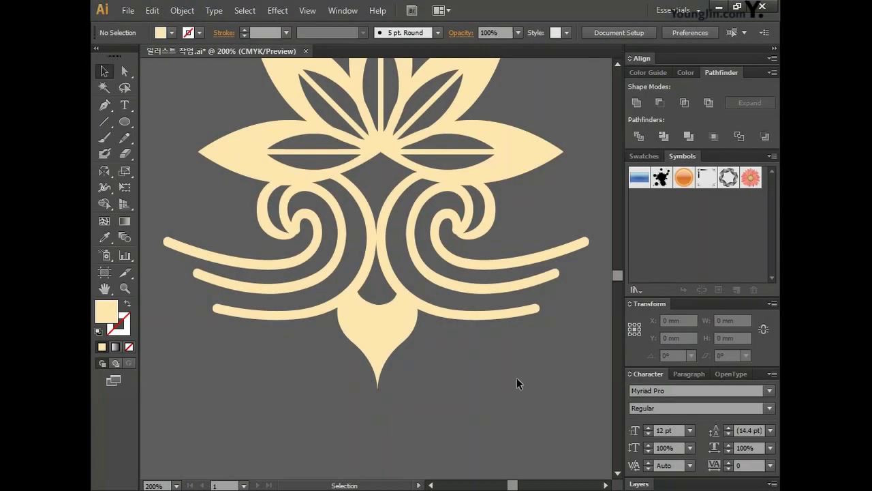
- Select all the leaves, scrolls and the bud shape and group them into one ornament
scroll(516, 378, up, 5)
click(106, 71)
drag(206, 120, 581, 469)
key(ctrl+g)
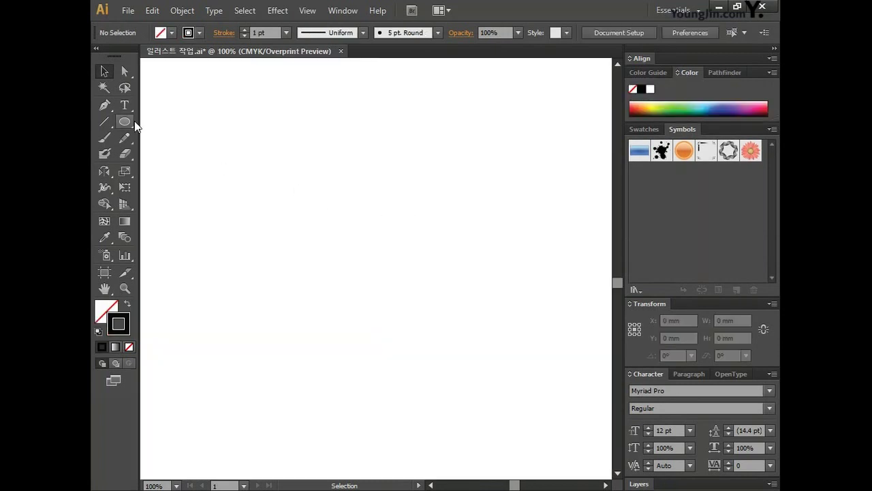
click(100, 106)
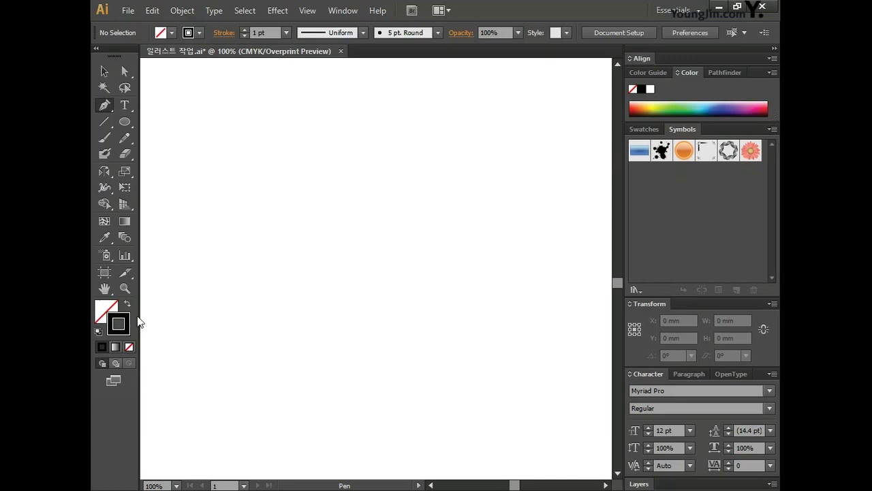
click(205, 251)
click(312, 215)
click(359, 171)
click(442, 158)
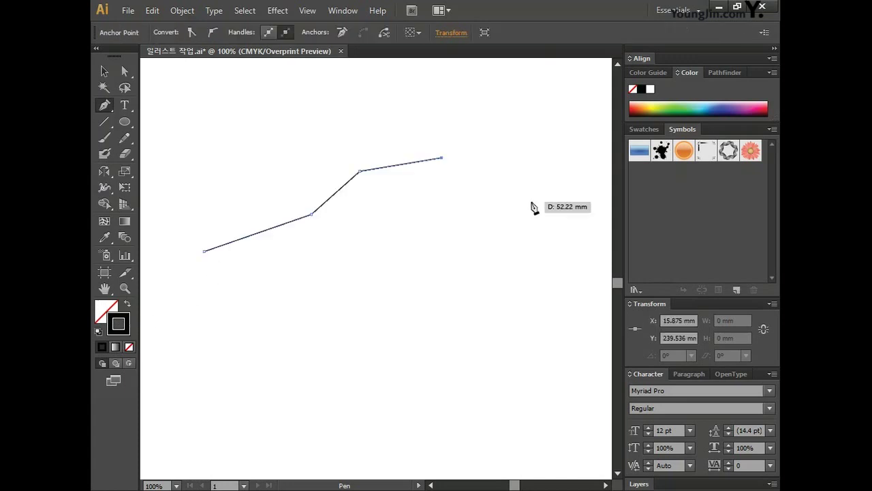
click(531, 201)
click(505, 332)
click(417, 312)
click(369, 246)
click(314, 269)
click(500, 310)
click(436, 173)
click(232, 260)
drag(154, 268, 152, 279)
click(228, 252)
drag(227, 253, 207, 286)
drag(302, 250, 302, 252)
drag(357, 214, 365, 208)
drag(405, 186, 471, 176)
drag(533, 210, 542, 221)
drag(552, 256, 550, 269)
drag(522, 311, 522, 311)
drag(415, 235, 425, 248)
drag(385, 222, 392, 228)
drag(422, 300, 422, 306)
click(553, 199)
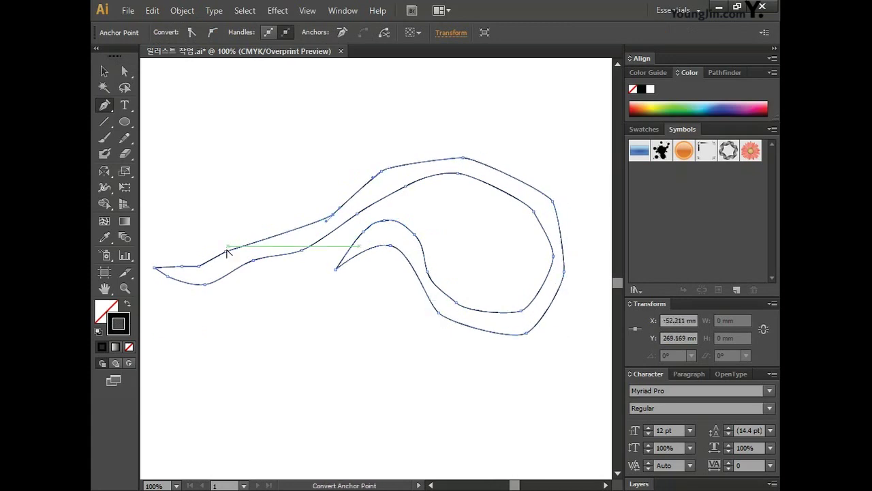
drag(154, 268, 136, 271)
key(ctrl+z)
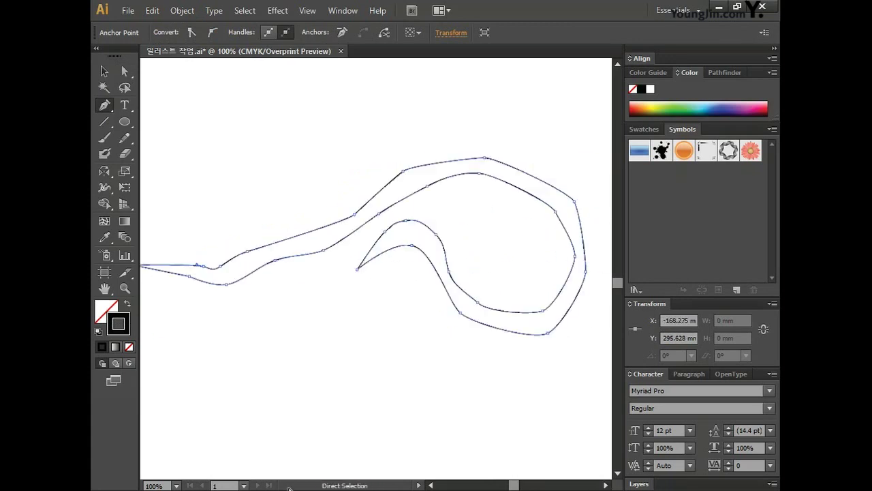
drag(422, 224, 441, 233)
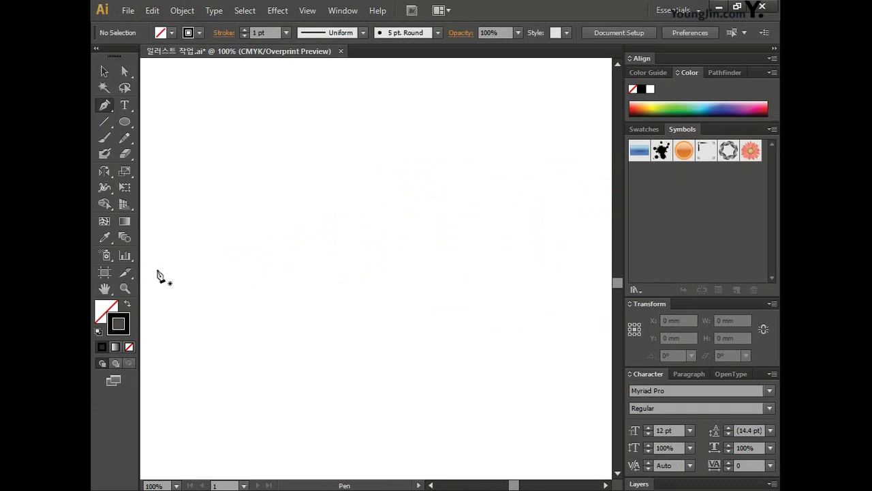
- Draw a closed, thin vine outline with the Pen tool, using straight segments that arch over, loop below and end in a short inner tail
click(175, 244)
click(266, 227)
click(377, 176)
click(443, 158)
click(514, 173)
click(553, 209)
click(586, 256)
click(590, 294)
click(559, 326)
click(485, 277)
click(413, 238)
click(352, 261)
click(416, 219)
click(491, 269)
click(558, 312)
click(586, 280)
click(574, 249)
click(526, 198)
click(491, 178)
click(424, 174)
click(366, 195)
click(288, 231)
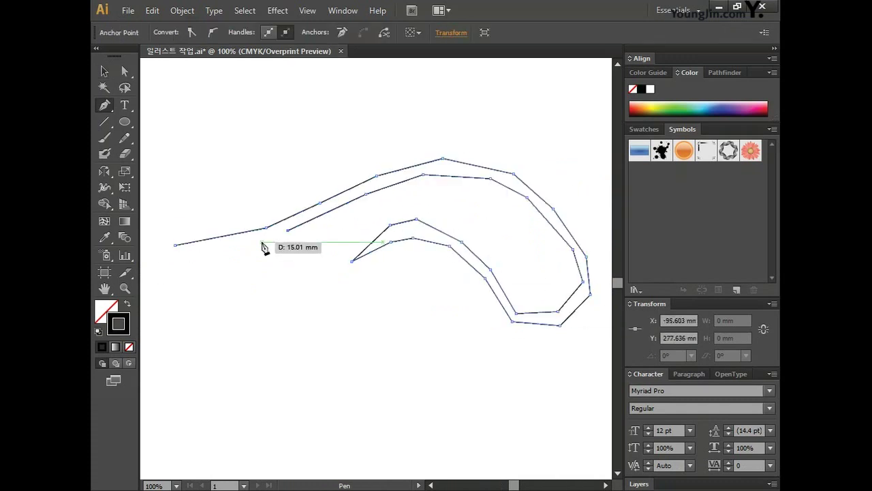
click(232, 246)
click(175, 244)
- Convert the corner anchors along both edges of the vine outline into smooth curves and extend its pointed outer tip slightly
alt+click(231, 248)
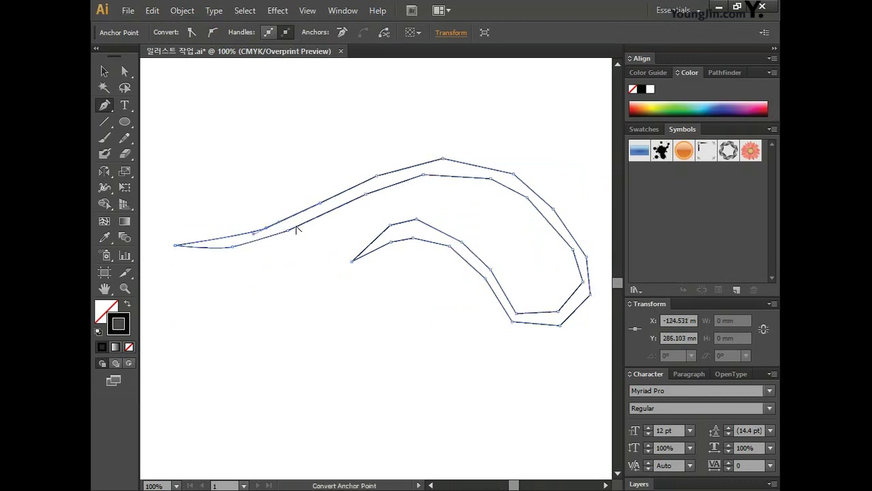
drag(575, 252, 502, 265)
drag(416, 220, 436, 247)
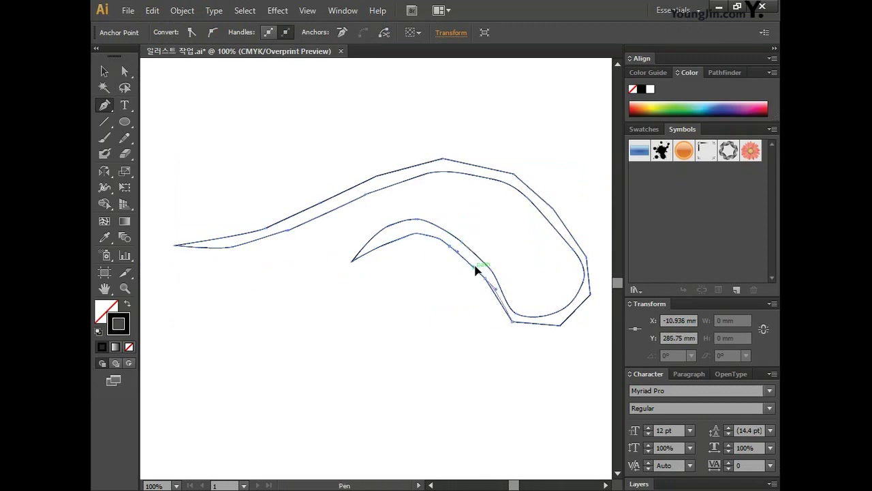
drag(585, 249, 587, 259)
drag(514, 174, 527, 179)
drag(443, 159, 347, 189)
drag(320, 202, 246, 235)
drag(175, 245, 171, 245)
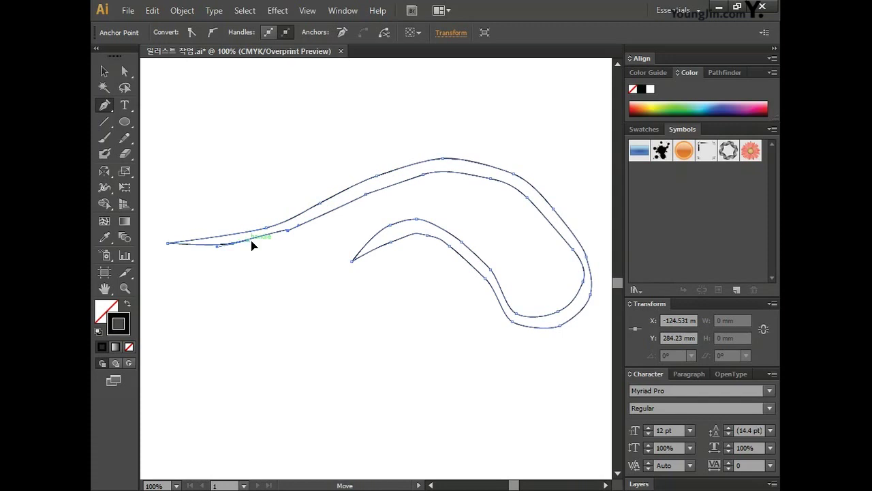
- Reposition the anchors along the vine's upper arch so the band keeps an even, smooth width
drag(234, 247, 270, 242)
drag(360, 205, 411, 180)
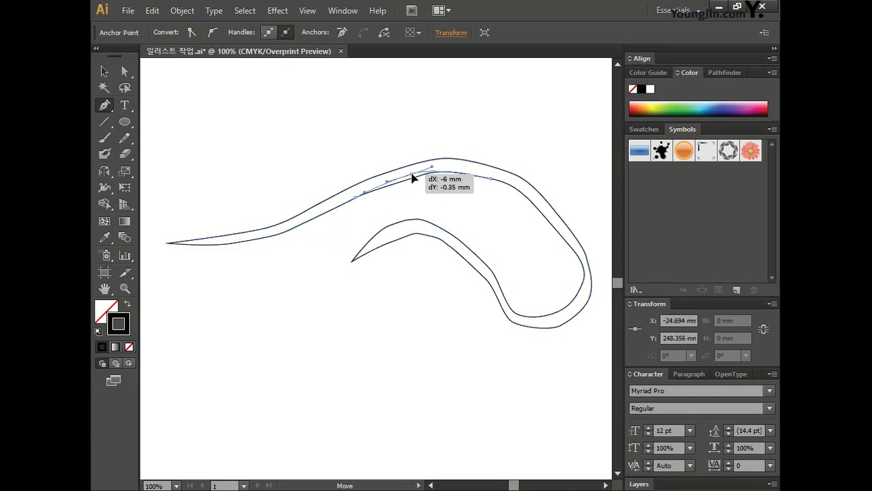
drag(516, 177, 571, 211)
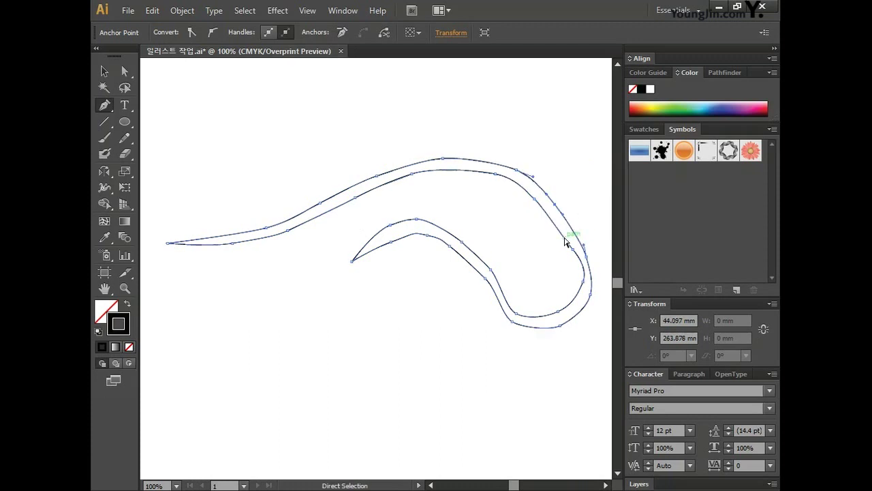
drag(581, 291, 582, 291)
- Move the anchors of the short inner tail and the lower loop upward to make the curl more compact
key(a)
drag(406, 225, 404, 197)
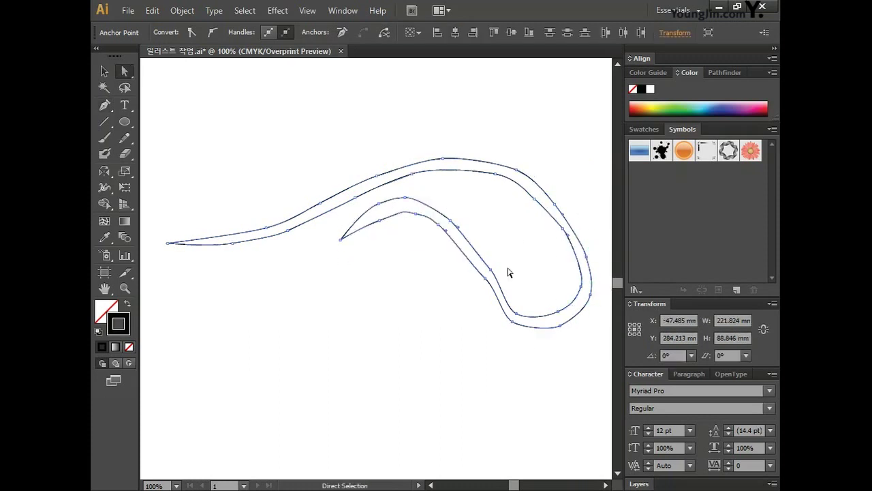
drag(469, 261, 559, 228)
- Refine the curve handles and anchors of the inner tail and the bottom of the loop for a smoother taper
key(p)
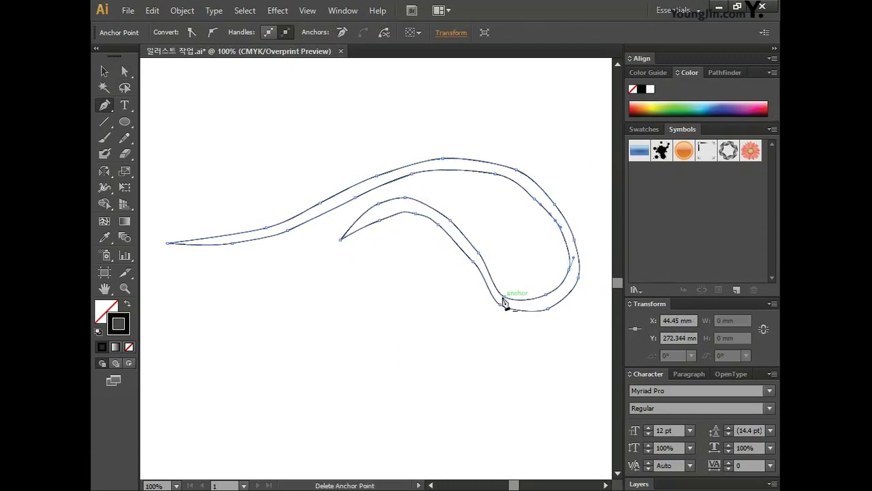
mouse_move(486, 274)
mouse_down()
mouse_move(522, 302)
mouse_move(487, 266)
mouse_up()
click(405, 199)
drag(405, 199, 433, 226)
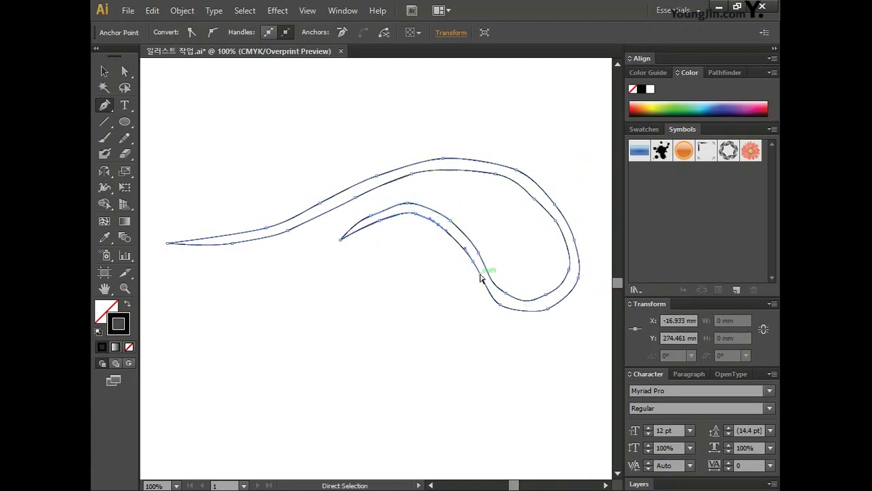
drag(504, 289, 550, 295)
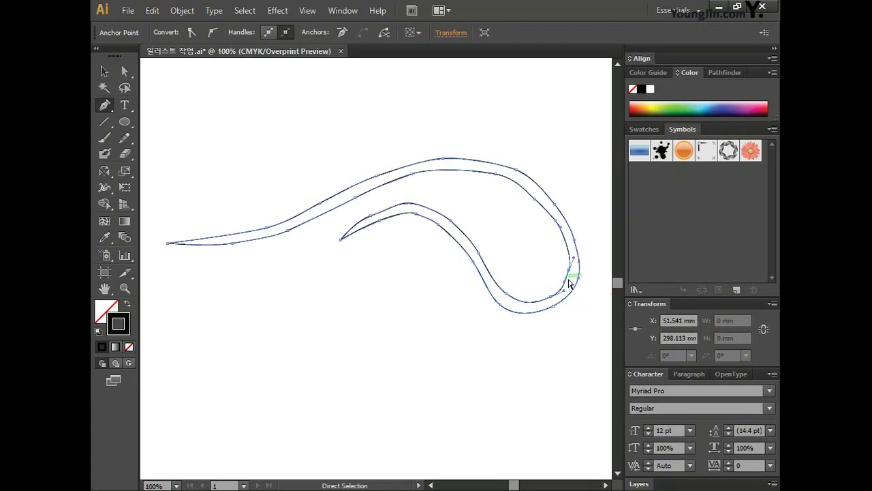
- Shift the loop's anchors inward, narrowing the whole vine outline to about 210 × 75.4 mm
key(a)
drag(477, 193, 332, 273)
drag(429, 253, 580, 370)
drag(474, 253, 462, 243)
- Fill the vine shape with brown, C 30%, M 50%, Y 80%, K 10%
key(v)
click(257, 125)
click(265, 232)
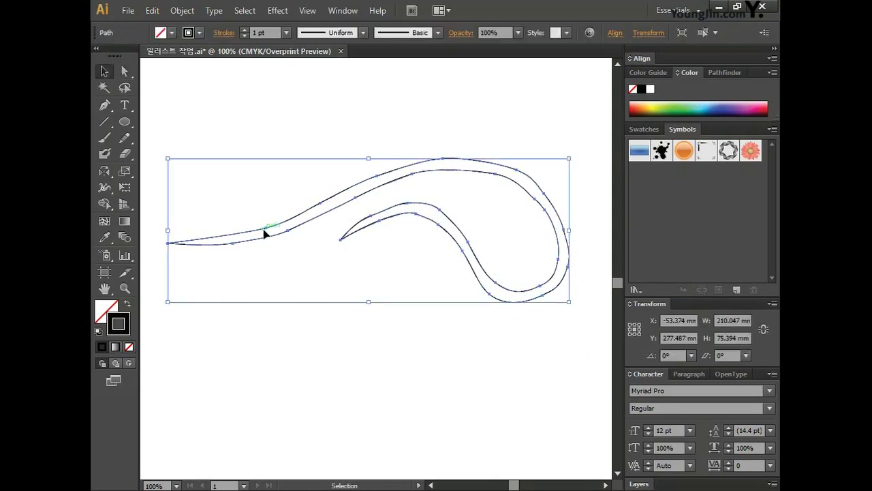
double_click(106, 313)
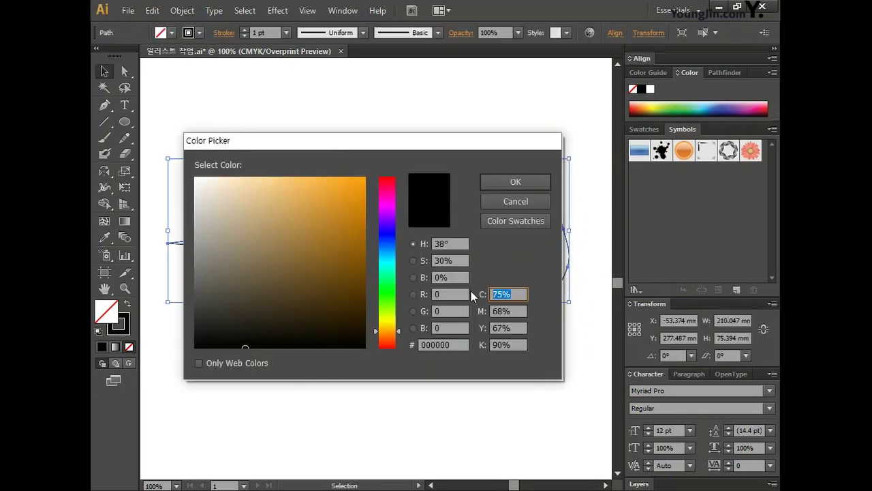
text(30)
key(Tab)
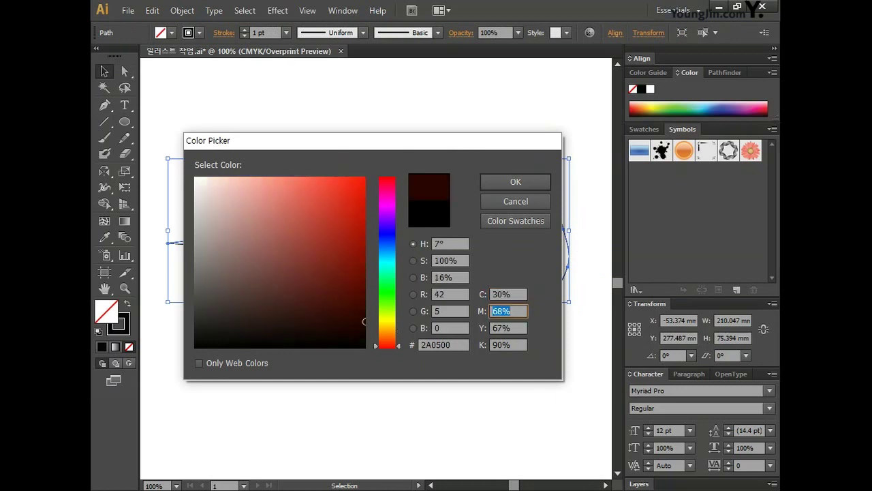
text(50)
key(Tab)
text(80)
key(Tab)
text(1)
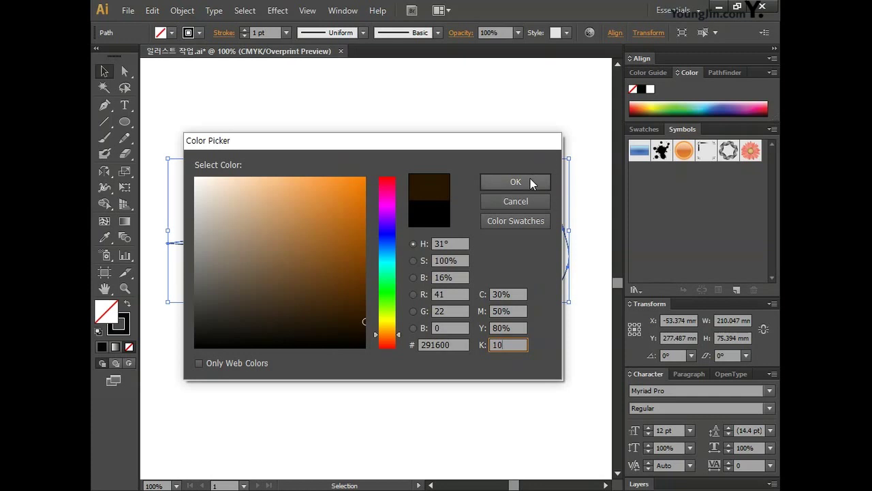
click(530, 179)
- Remove the stroke from the brown vine shape and deselect it
click(118, 333)
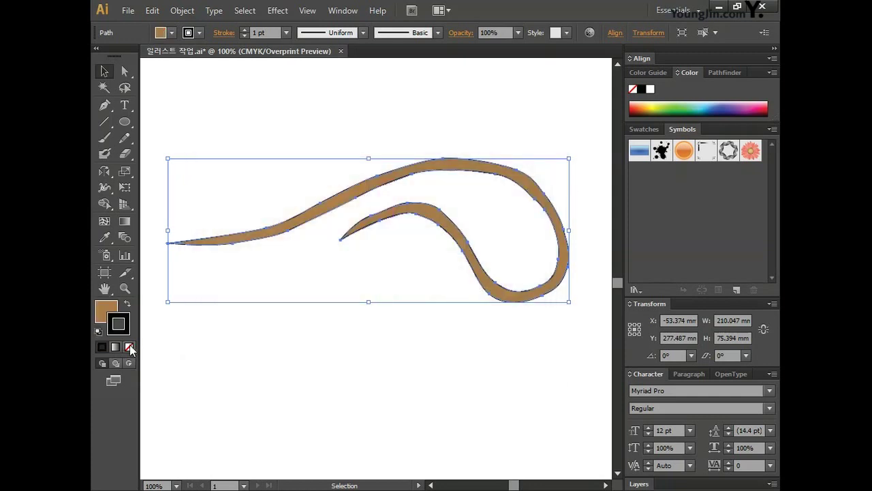
click(129, 348)
key(p)
click(104, 71)
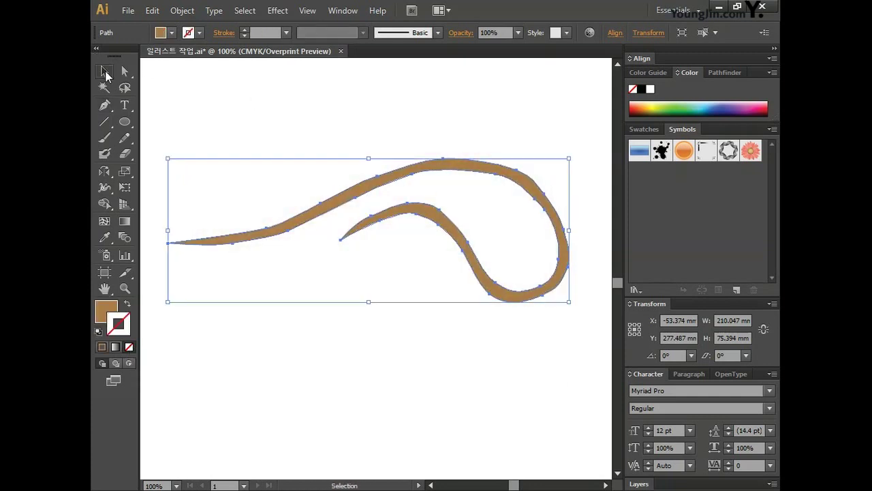
click(307, 140)
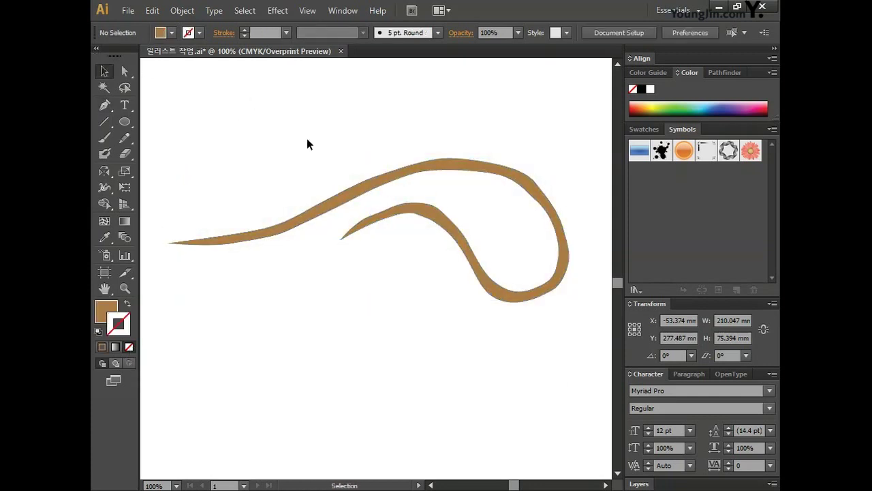
- Set the Pen tool's drawing colors to no fill and a brown stroke of C 30%, M 50%, Y 80%, K 10%
click(109, 105)
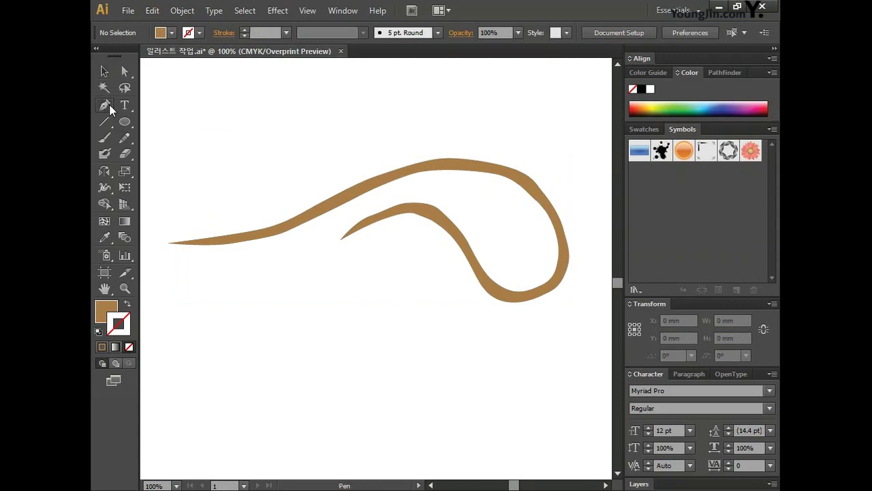
double_click(106, 311)
click(527, 200)
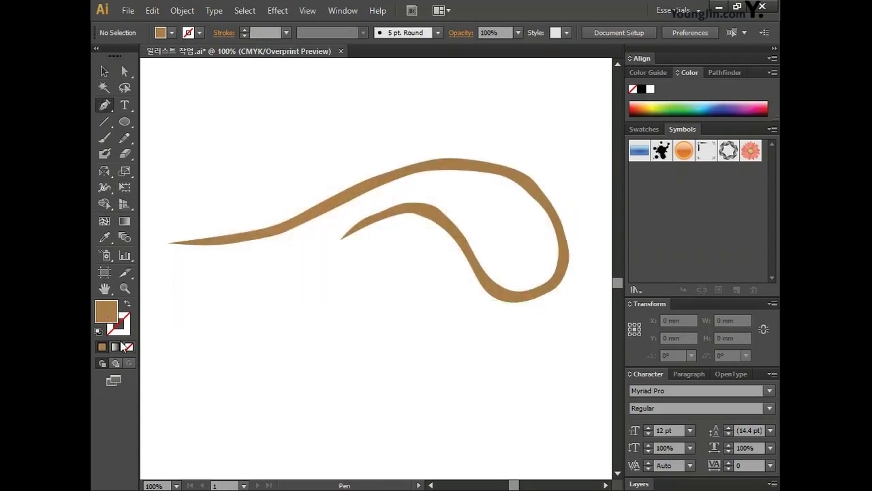
click(130, 348)
double_click(108, 314)
click(485, 295)
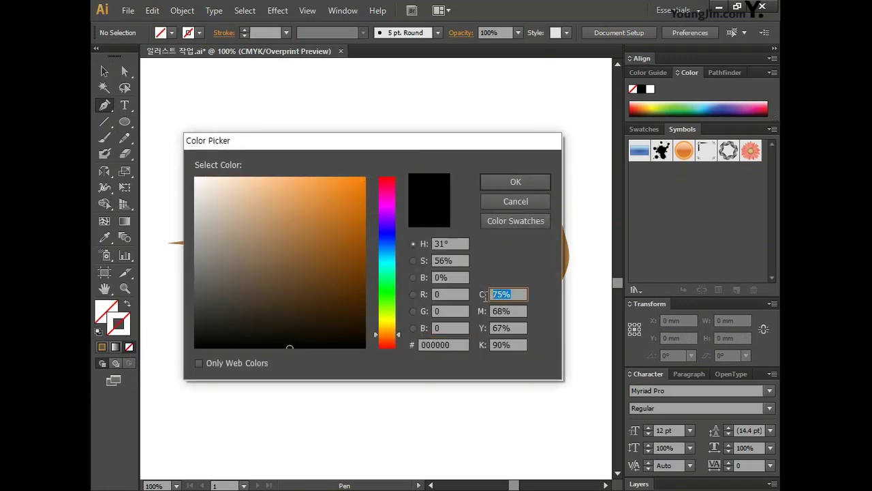
text(30)
key(Tab)
text(50)
key(Tab)
text(80)
key(Tab)
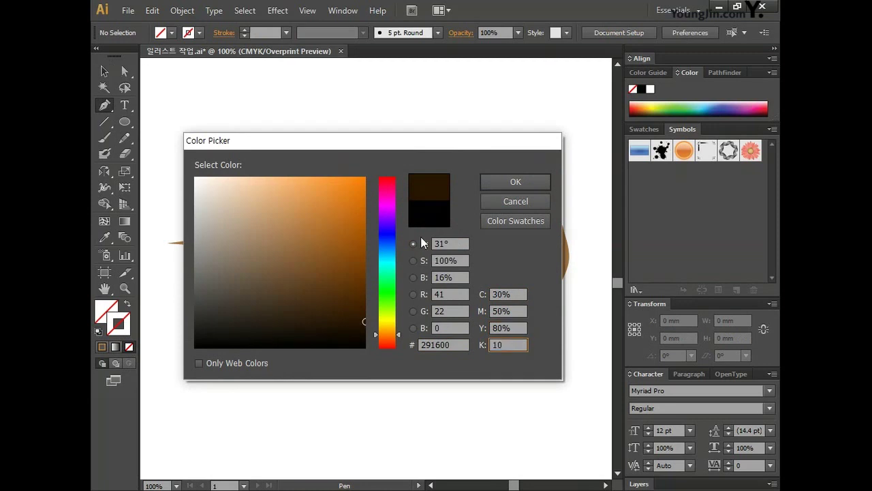
key(Return)
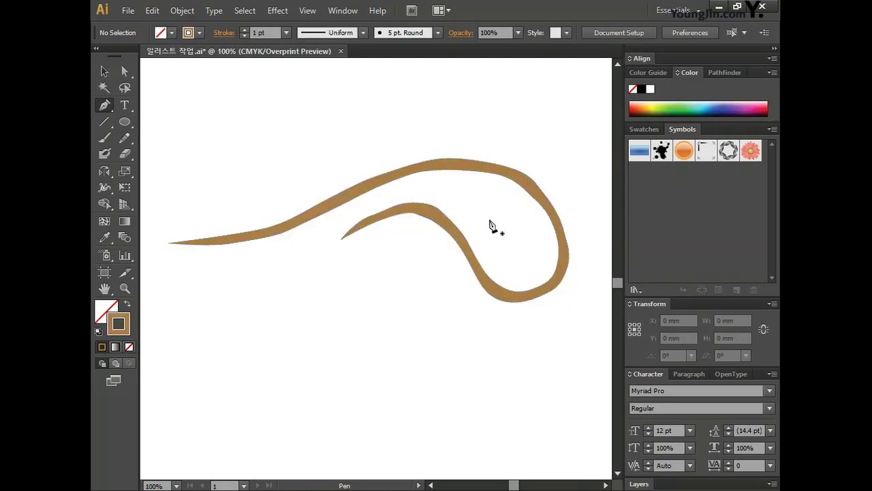
- Draw brown leaves and small curls with the Pen tool, branching from the inner curve of the vine near the loop
click(488, 221)
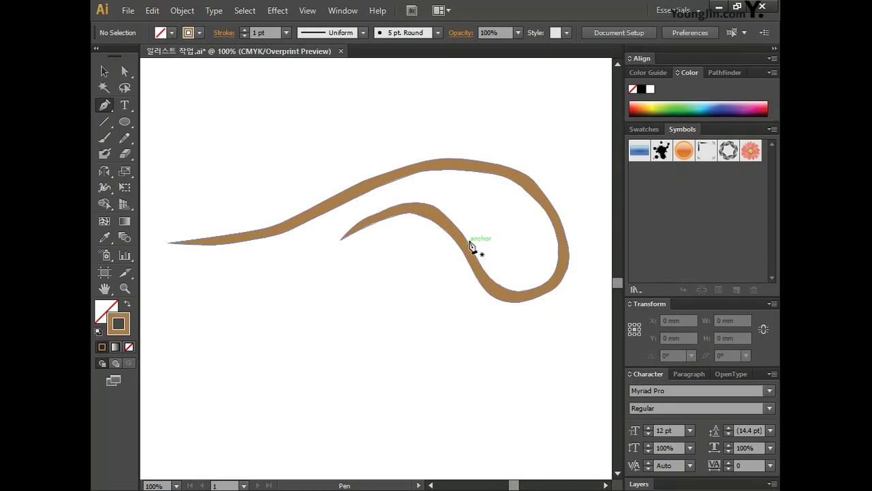
click(477, 203)
click(467, 220)
click(467, 242)
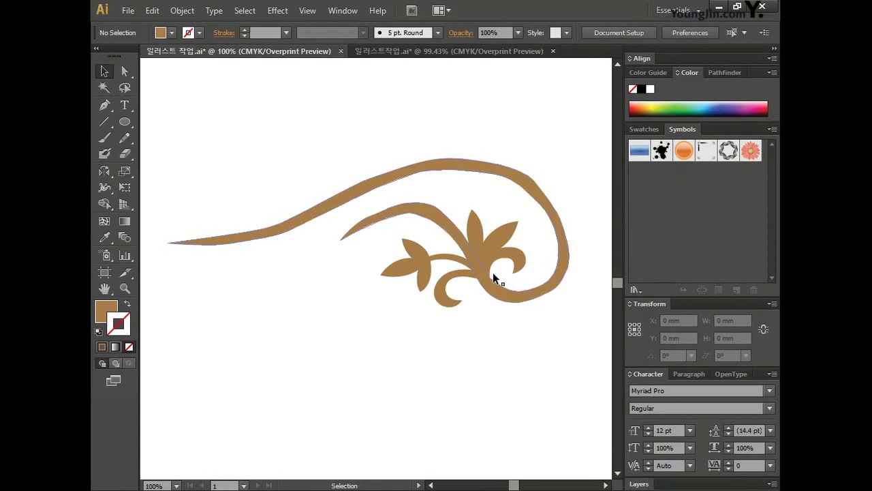
- Select the vine with all its leaves and curls and group them into one motif
drag(170, 110, 593, 368)
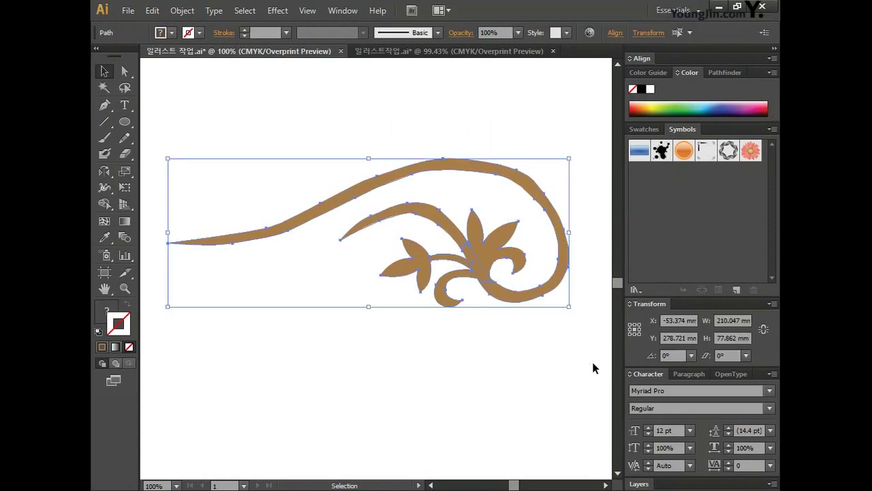
key(ctrl+g)
click(569, 360)
- Duplicate the grouped vine motif sideways to form a horizontal row of four evenly spaced motifs below the artboard
click(479, 259)
scroll(412, 285, down, 3)
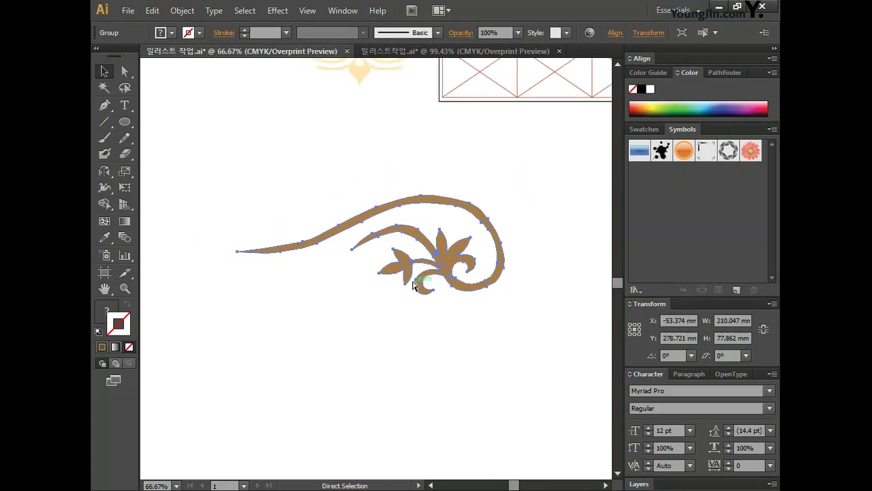
scroll(412, 285, down, 1)
mouse_move(413, 287)
mouse_down()
mouse_move(399, 273)
mouse_move(311, 272)
mouse_move(333, 264)
mouse_move(418, 272)
mouse_up()
drag(418, 271, 521, 276)
click(606, 484)
drag(429, 265, 533, 267)
click(530, 315)
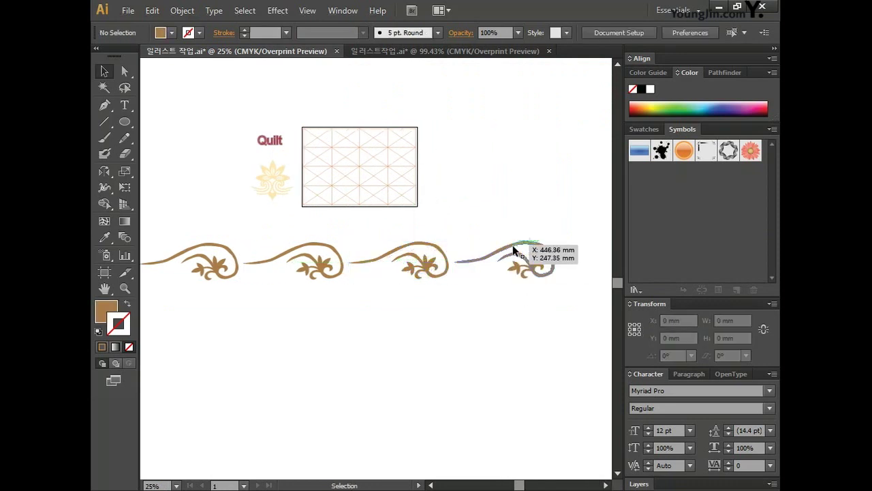
- Reflect the second and fourth vine motifs of the row across the horizontal axis
click(300, 244)
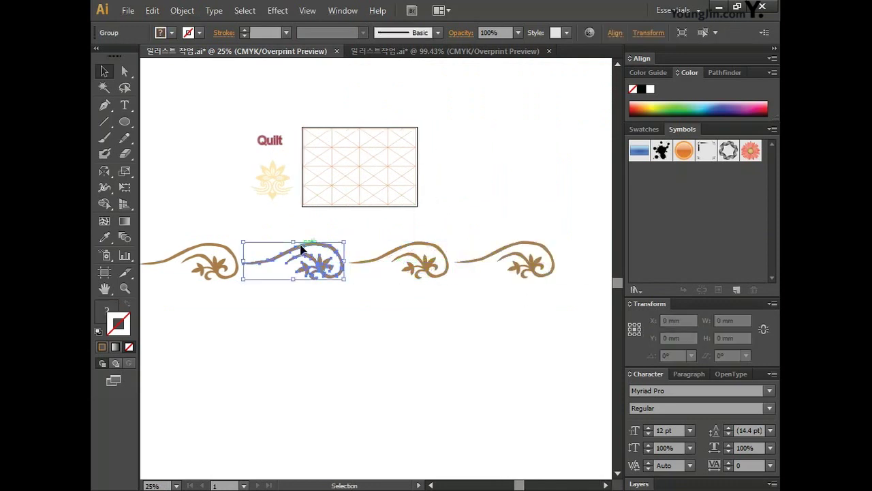
shift+click(538, 253)
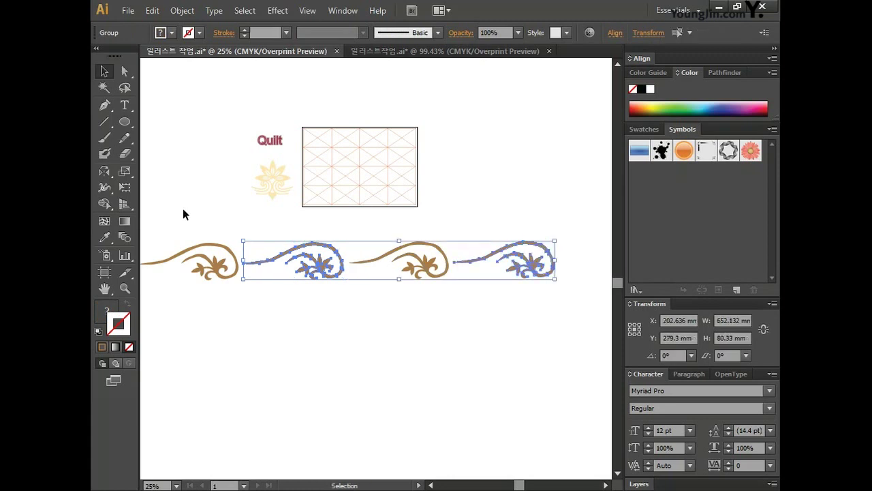
click(103, 172)
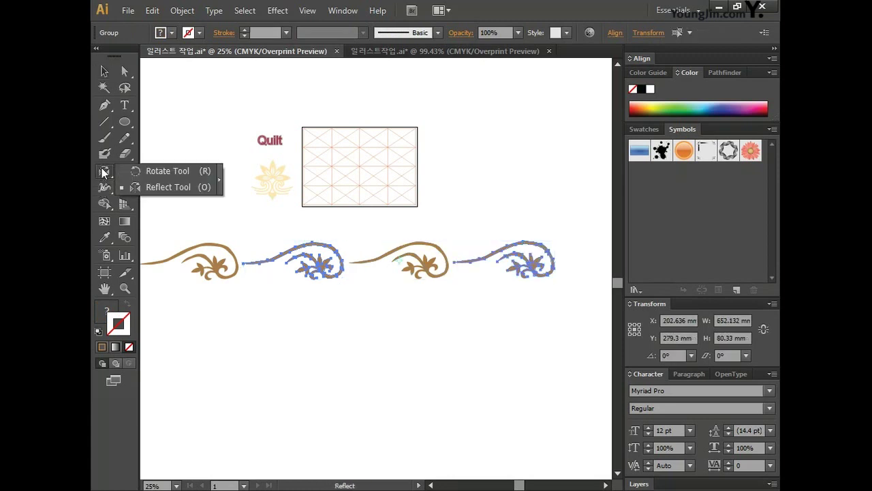
double_click(103, 171)
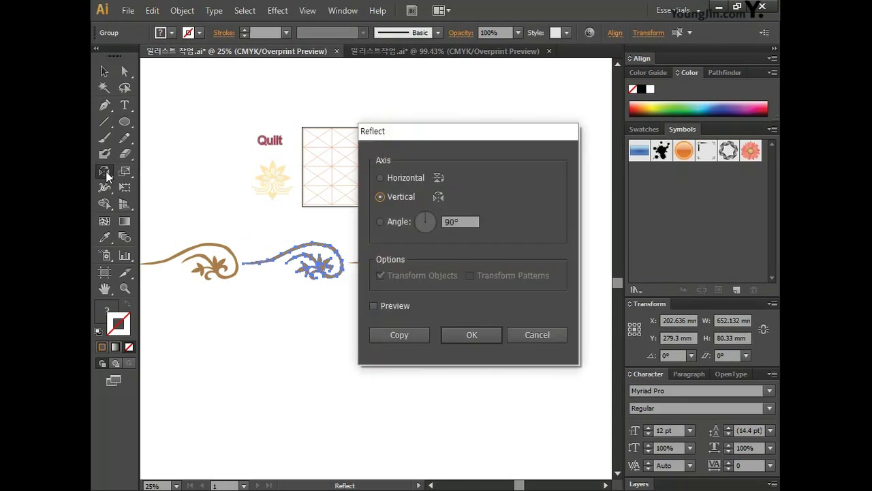
drag(423, 137, 393, 128)
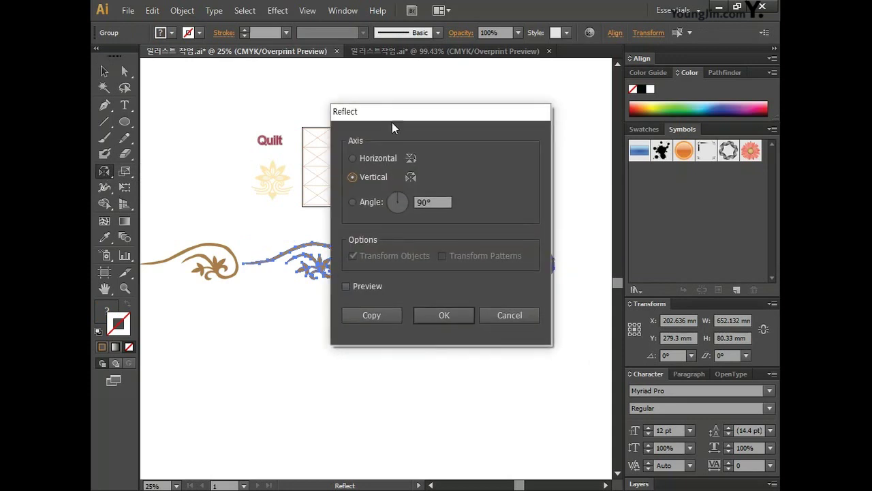
click(369, 160)
click(443, 315)
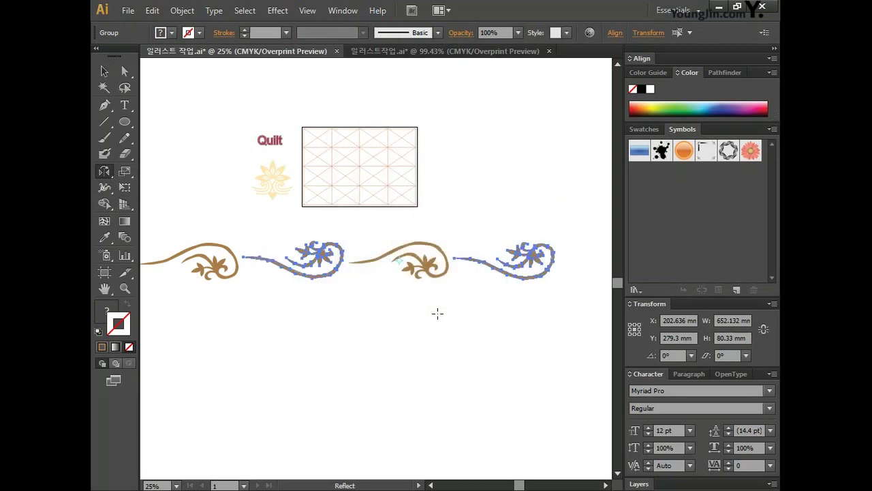
key(v)
click(276, 403)
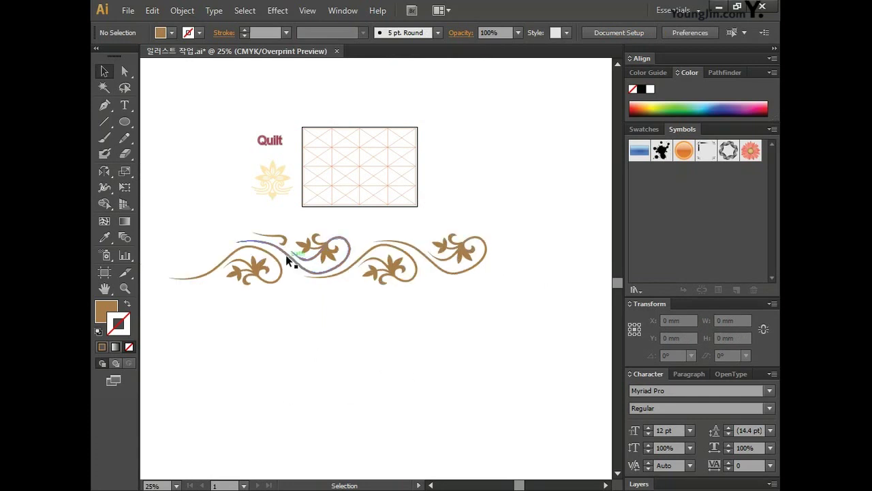
- Duplicate the small hooked curl along the vine border's upper edge and rotate the middle copy to follow the rising vine
click(285, 239)
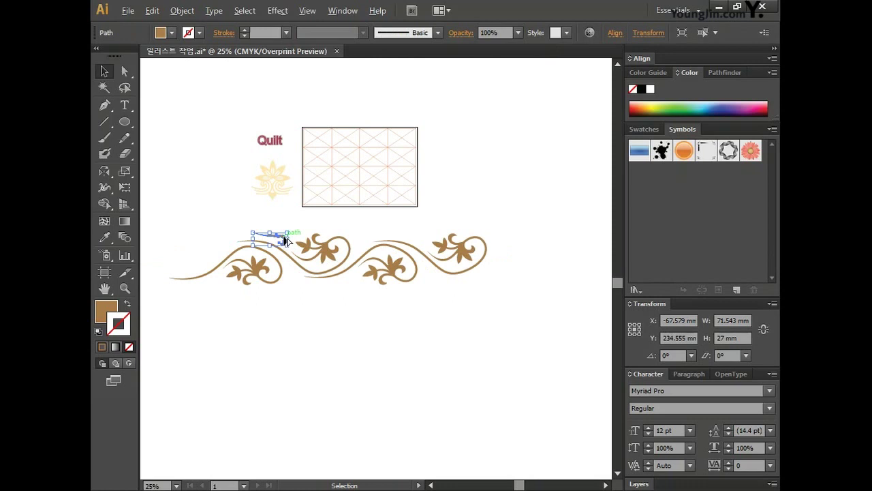
drag(285, 238, 365, 233)
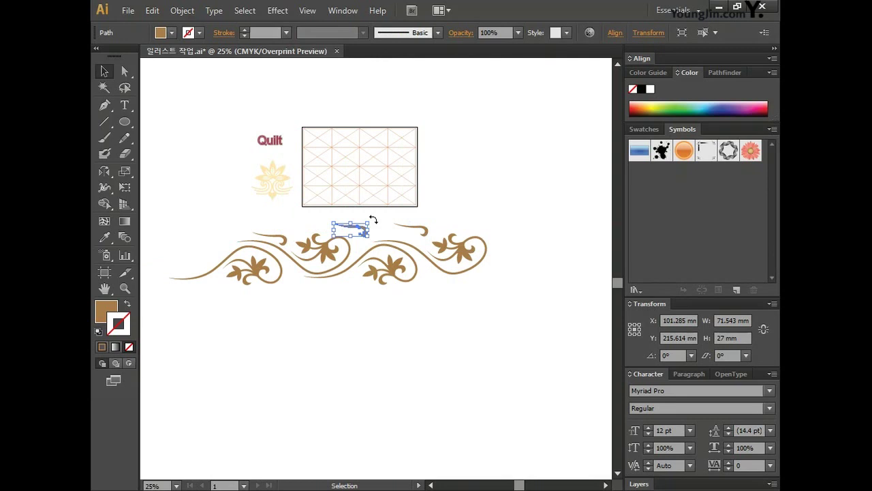
drag(373, 220, 360, 238)
- Nudge the middle and right curl copies down into the gaps beside the vines, and select the whole vine border
click(413, 232)
key(ctrl+z)
key(shift+Down)
key(shift+Down)
key(Down)
key(Down)
key(Down)
key(Right)
key(Right)
key(Right)
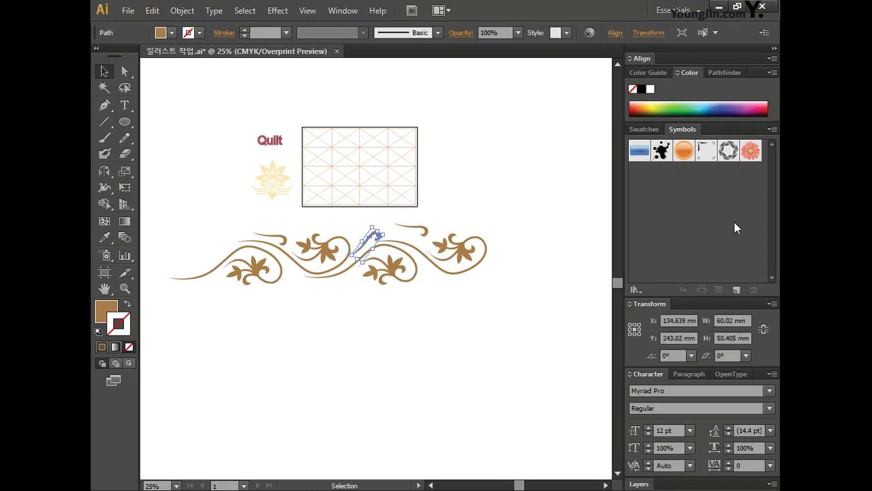
click(422, 226)
key(ctrl+z)
key(Left)
key(Left)
key(Left)
key(Left)
key(Left)
key(Left)
key(Down)
click(424, 231)
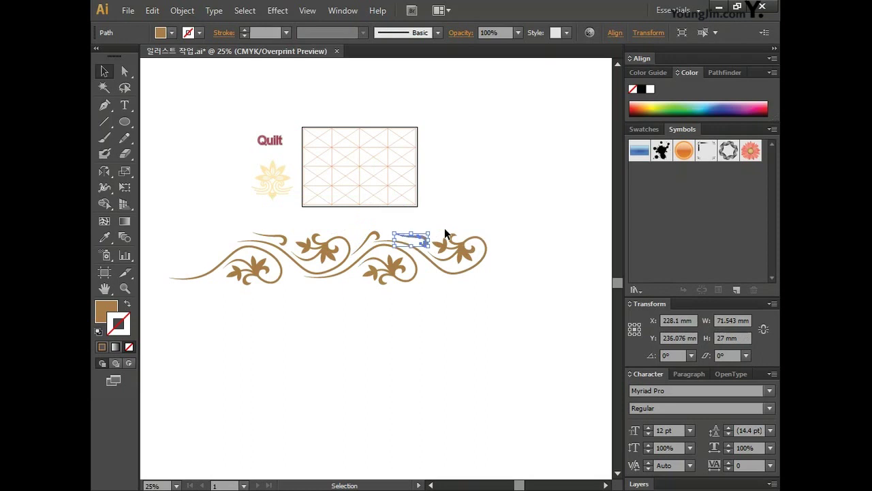
click(524, 210)
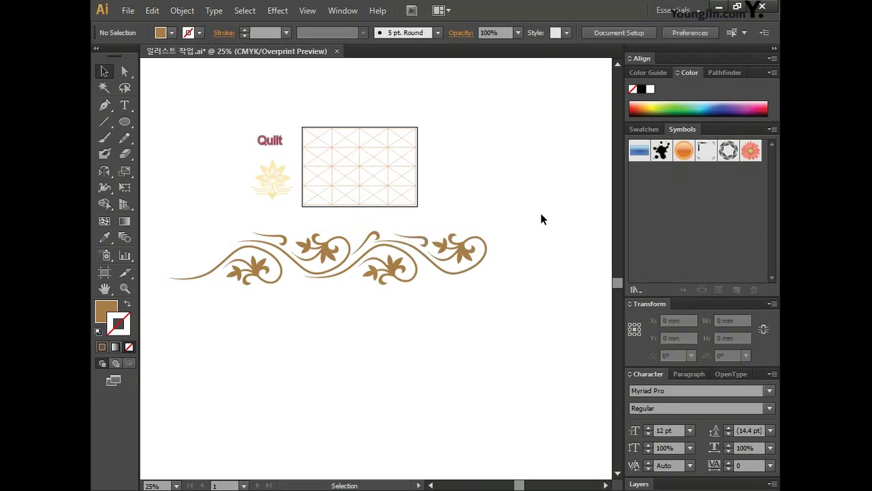
drag(178, 228, 511, 298)
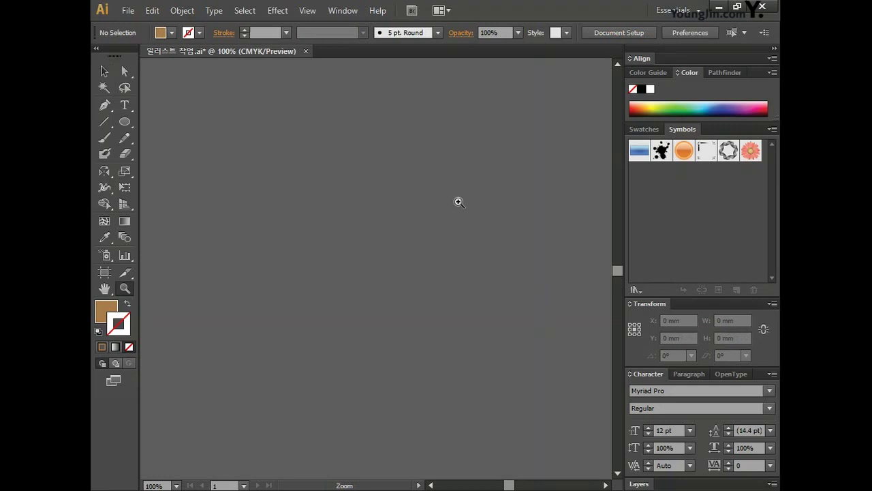
- Draw a square about 100 mm wide with the Rectangle tool on the empty pasteboard beside the artwork
click(126, 121)
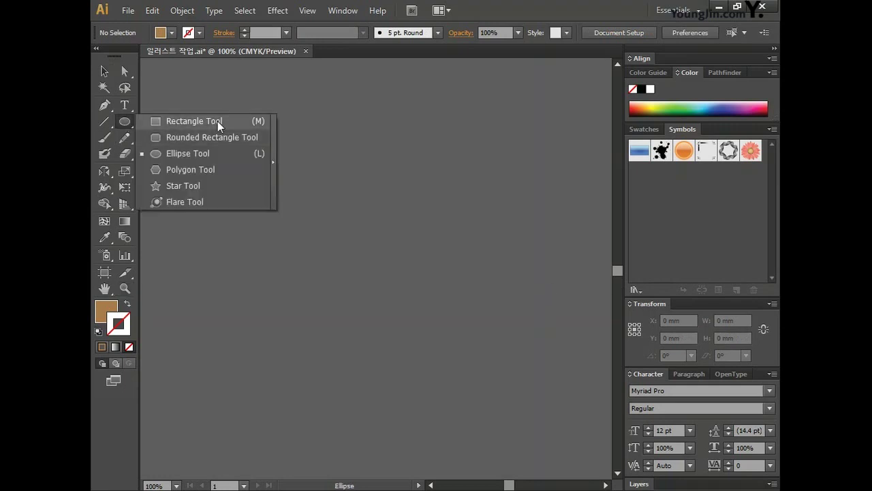
click(218, 121)
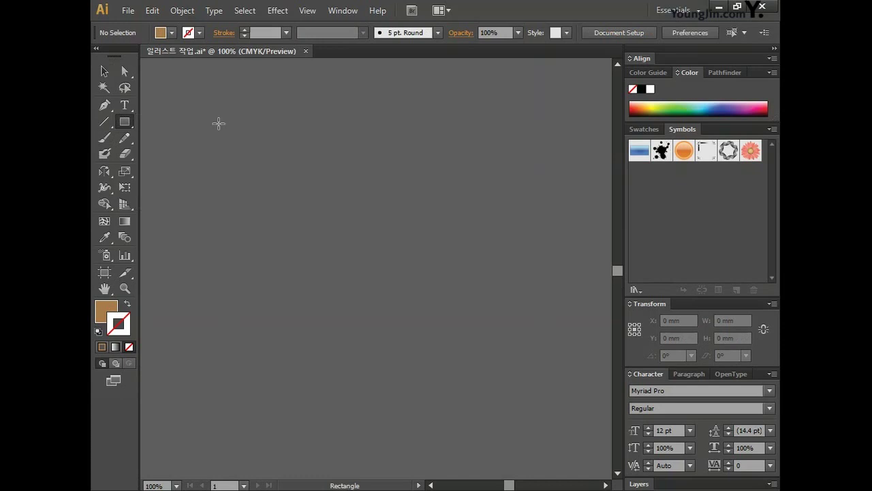
drag(226, 145, 416, 335)
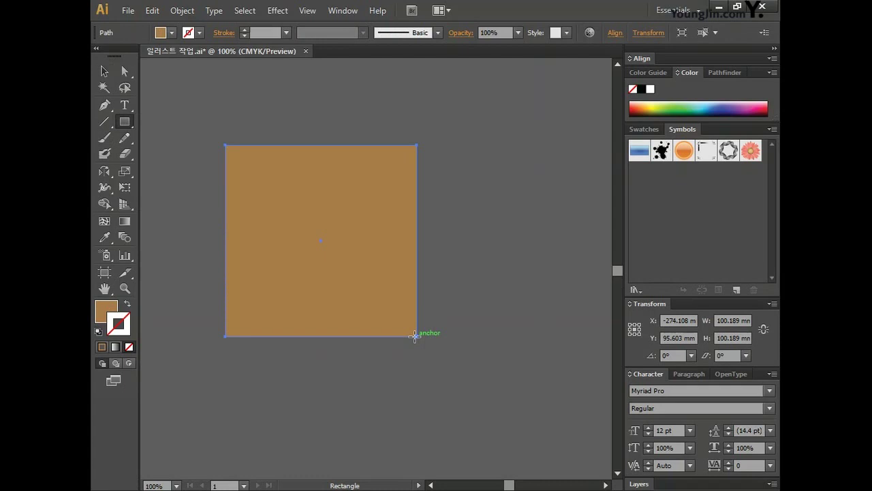
- Set the square's fill color to white
double_click(106, 312)
key(Tab)
text(0)
key(Tab)
text(0)
key(Tab)
text(0)
key(Return)
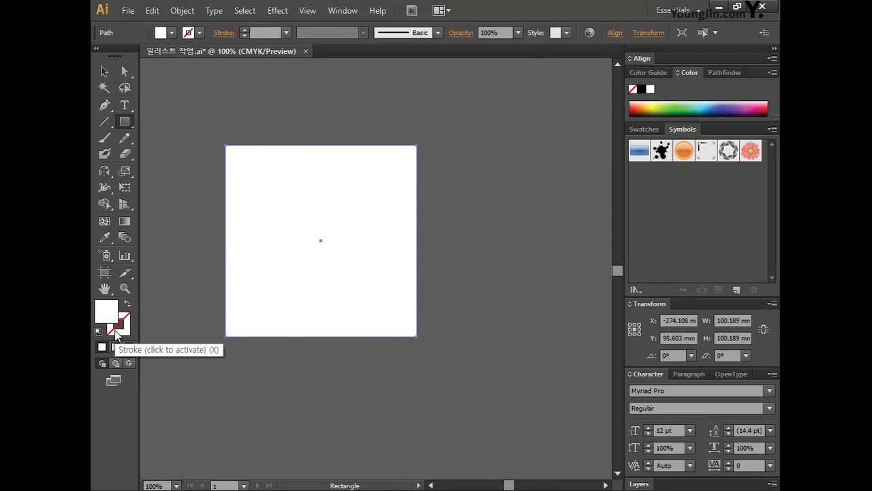
- Rotate the white square by 45° so it stands as a diamond
drag(103, 171, 115, 174)
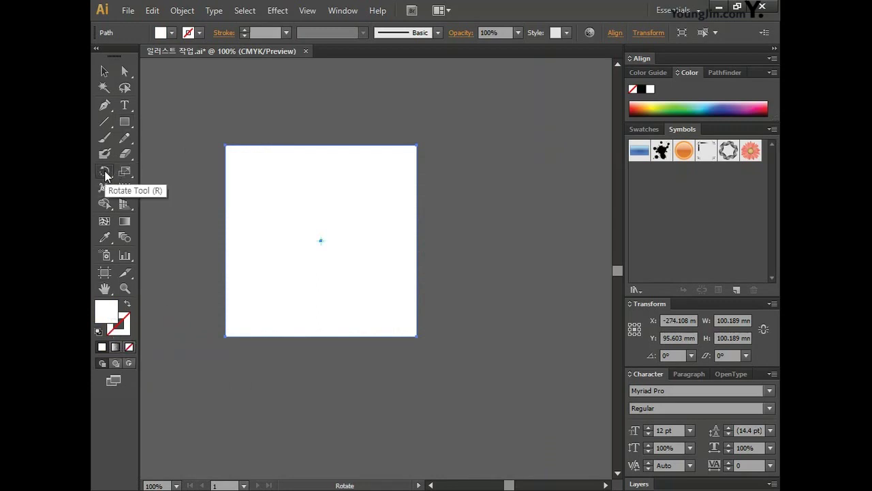
double_click(104, 173)
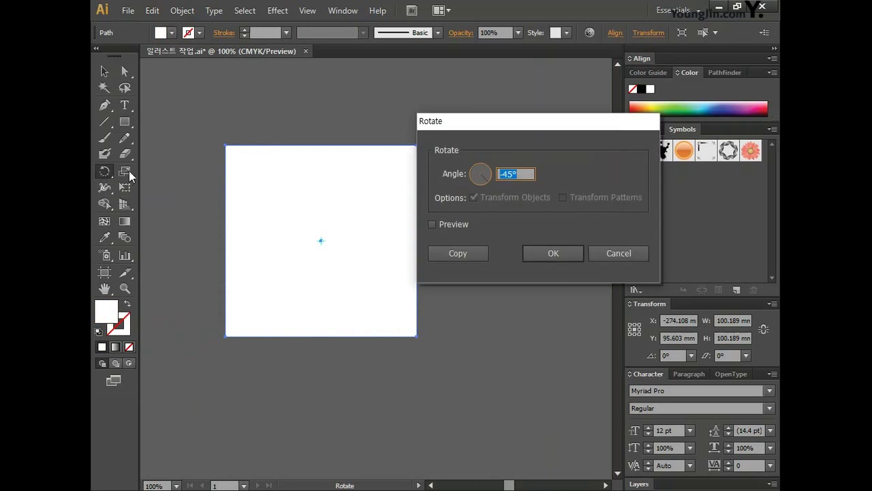
drag(492, 132, 395, 130)
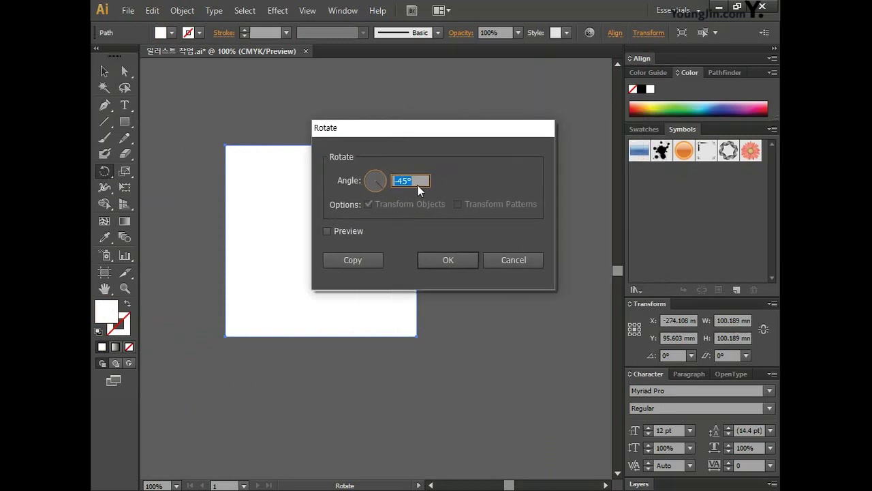
text(45)
click(452, 262)
click(103, 71)
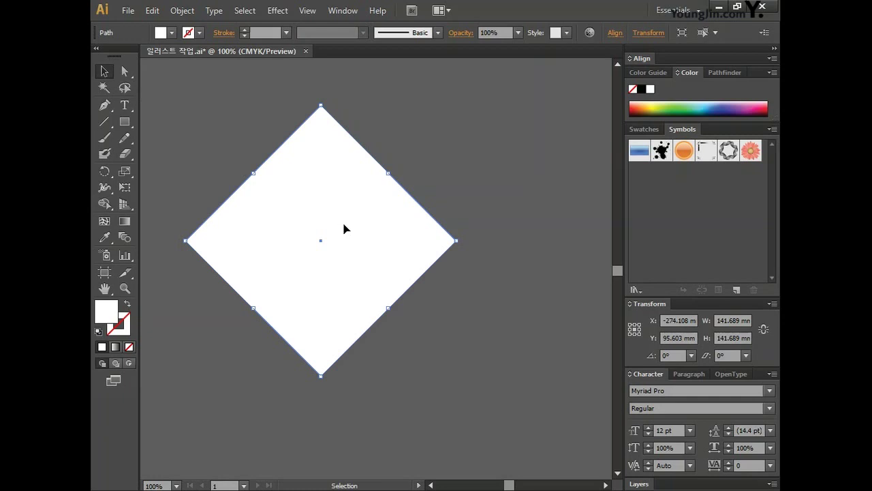
- Duplicate the white diamond horizontally, and move the pair away from the lettering and ornament onto the empty pasteboard
drag(324, 210, 611, 225)
key(ctrl+minus)
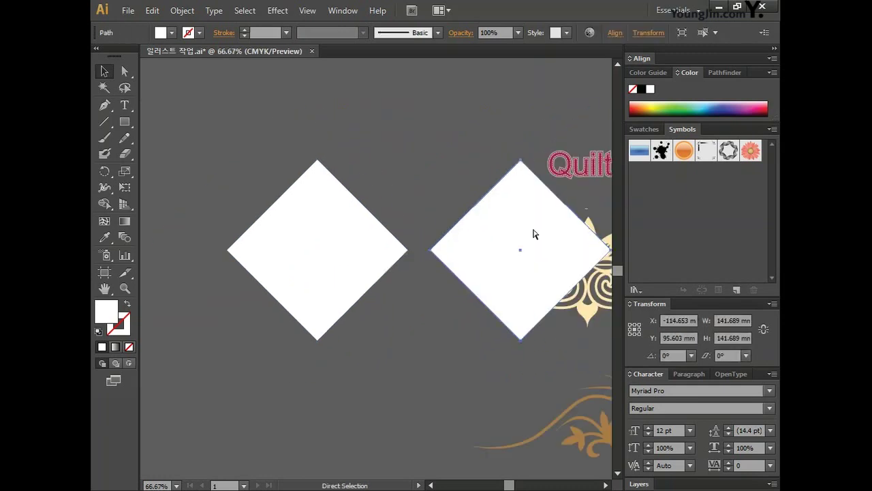
shift+click(318, 249)
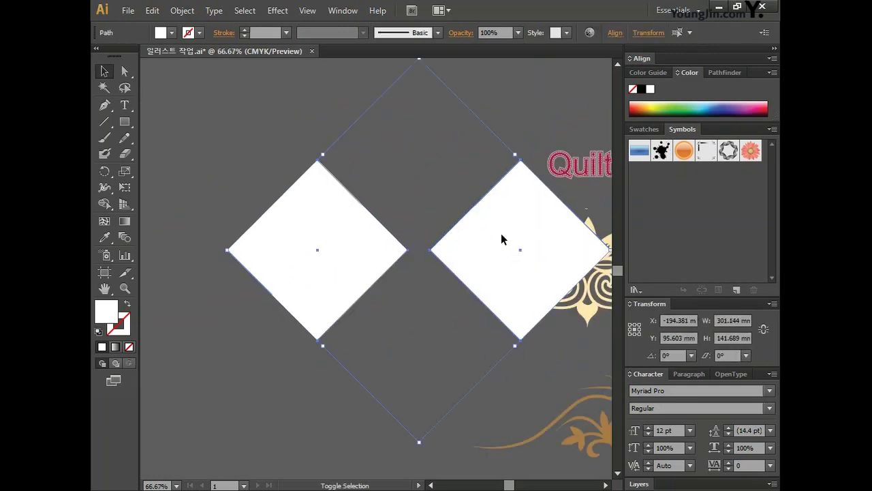
drag(502, 239, 339, 239)
key(ctrl+plus)
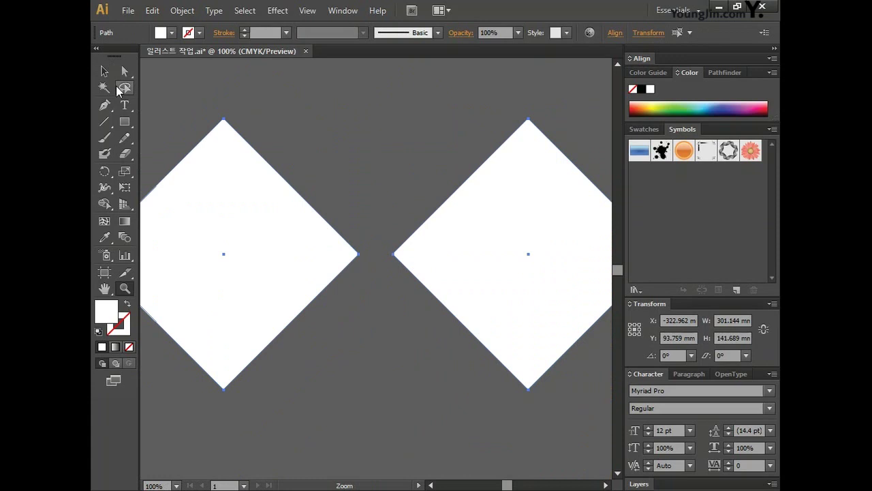
key(ctrl+minus)
click(565, 340)
- Draw two crossing 45° line segments through the center of the second diamond, extending past its edges, and select both
click(105, 121)
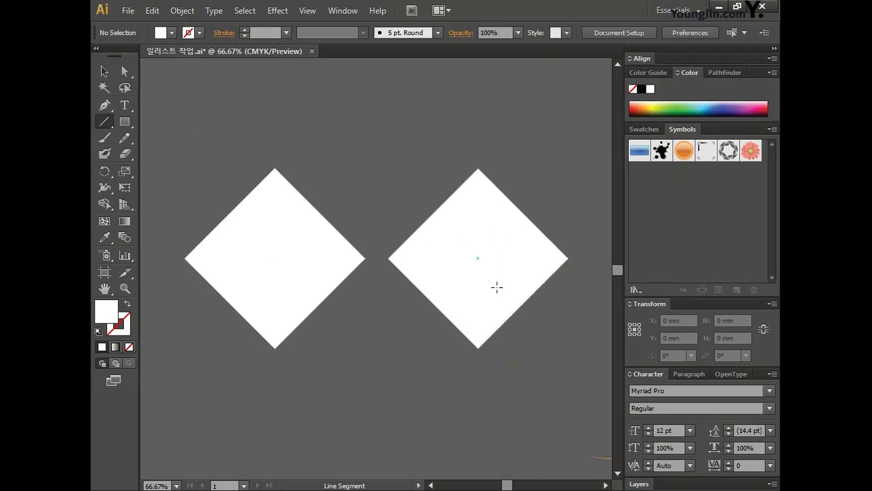
mouse_move(480, 254)
mouse_down()
mouse_move(529, 321)
mouse_move(444, 290)
mouse_move(429, 303)
mouse_up()
key(v)
mouse_move(559, 180)
mouse_down()
mouse_move(554, 216)
mouse_move(525, 223)
mouse_move(452, 189)
mouse_up()
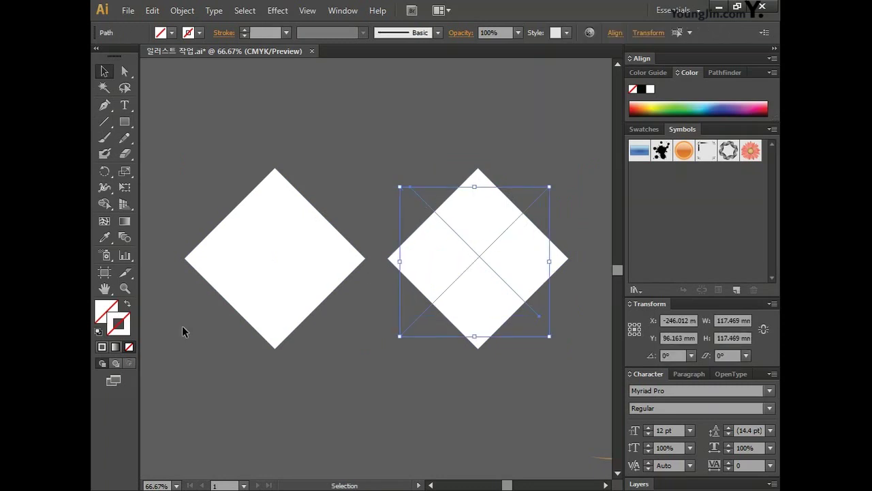
- Give the two crossing lines a dark blue stroke
double_click(121, 328)
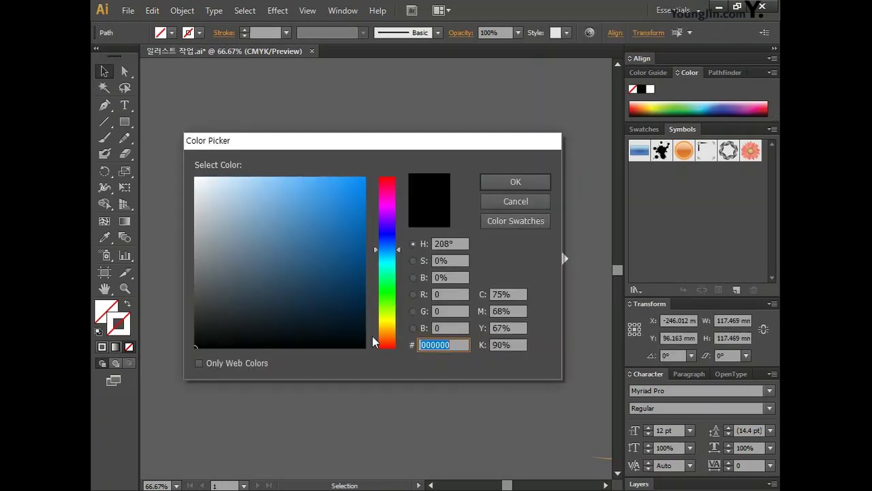
click(348, 306)
click(505, 189)
click(518, 392)
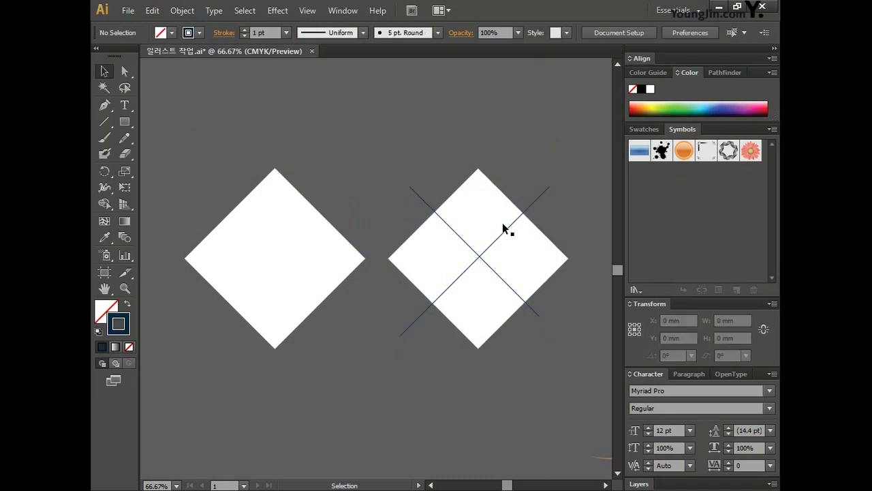
- Split the second diamond into four pieces along its crossing lines with the Pathfinder Divide operation
drag(385, 155, 563, 386)
drag(575, 349, 576, 350)
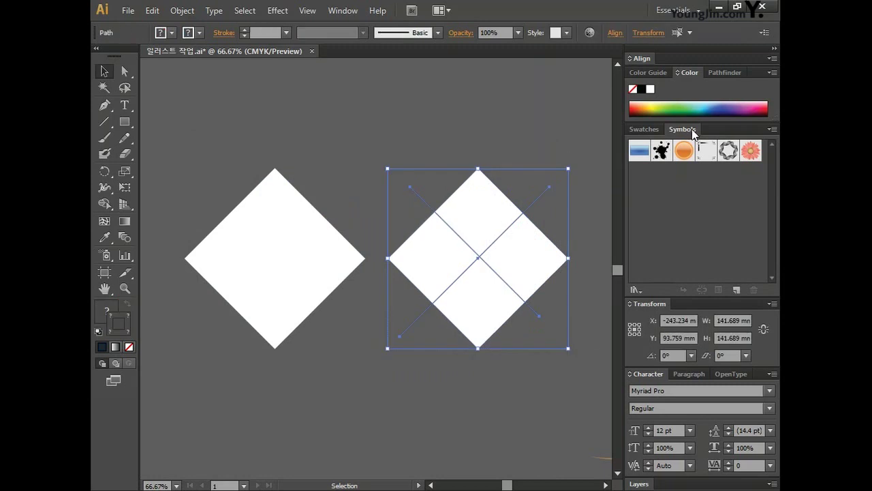
click(724, 73)
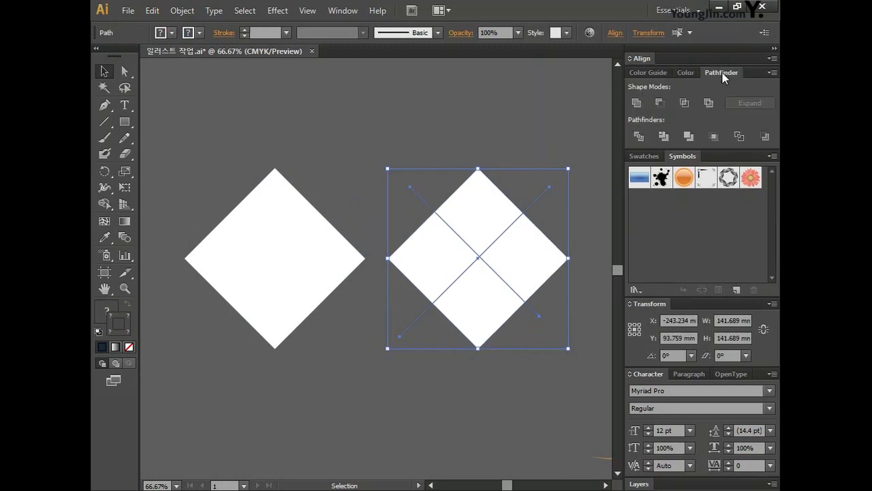
click(639, 137)
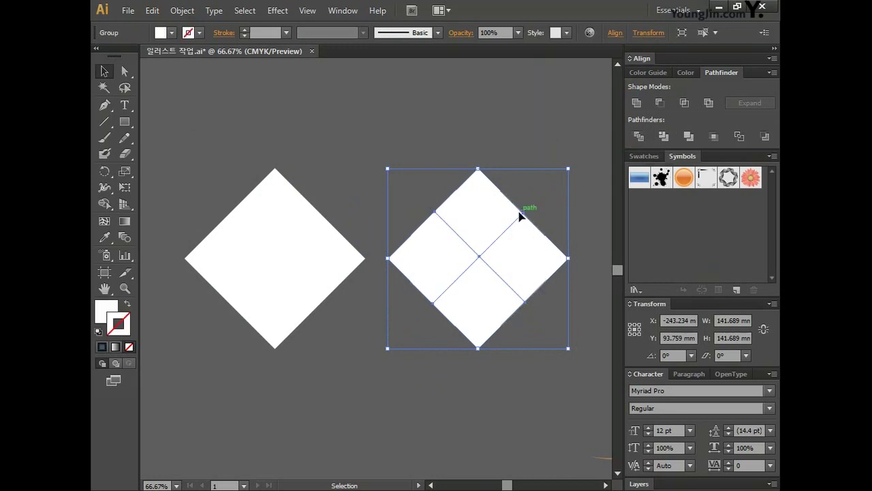
click(506, 146)
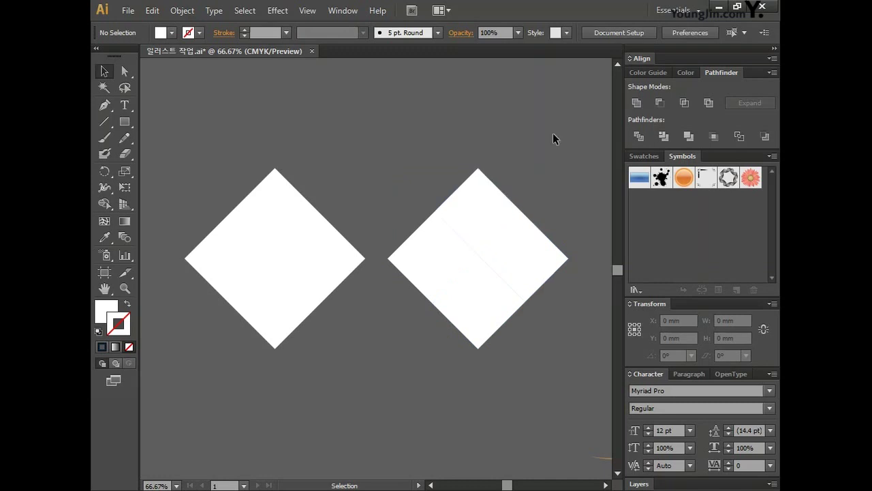
- Select only the top piece of the divided diamond and fill it with an orange containing 35% magenta
click(128, 72)
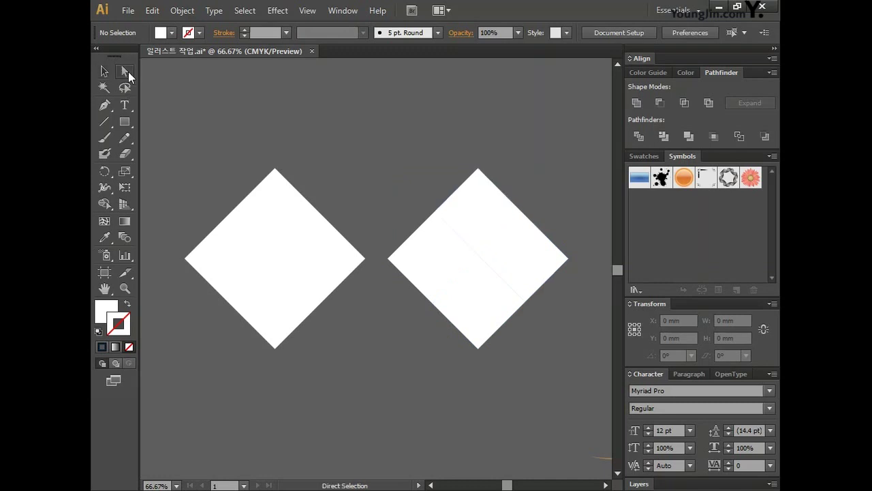
click(468, 224)
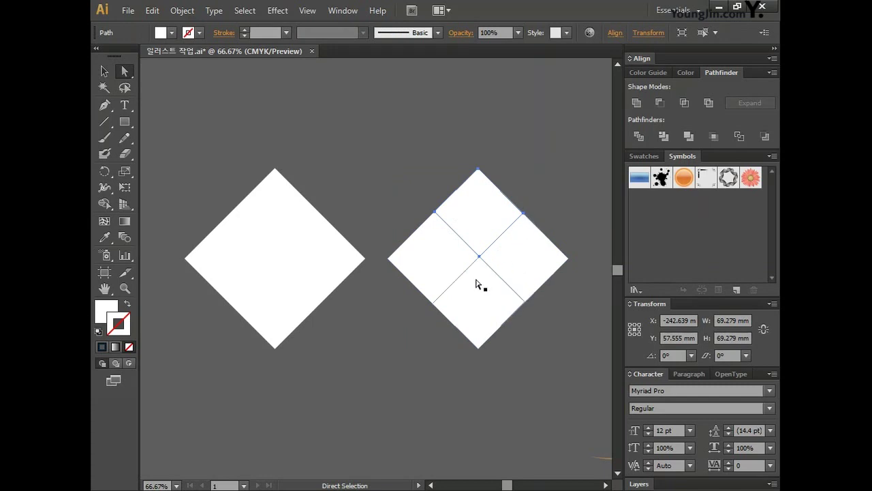
click(109, 310)
click(772, 73)
click(663, 140)
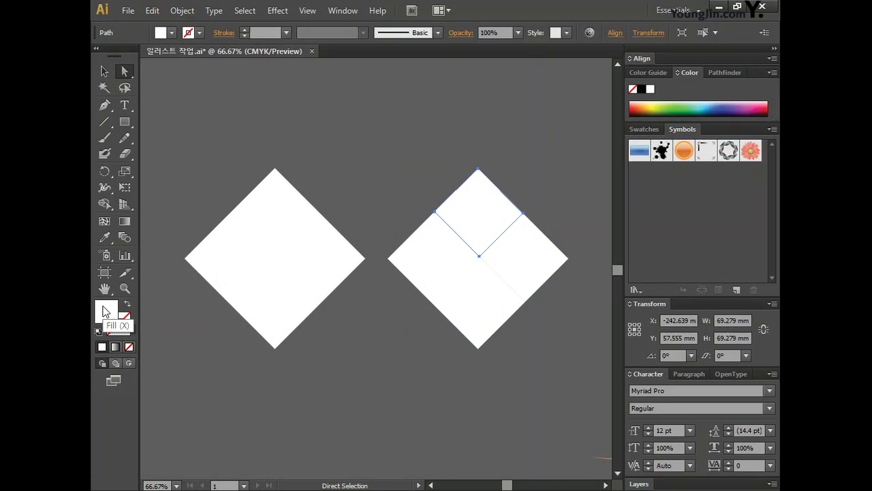
double_click(104, 311)
click(518, 295)
key(Tab)
text(30)
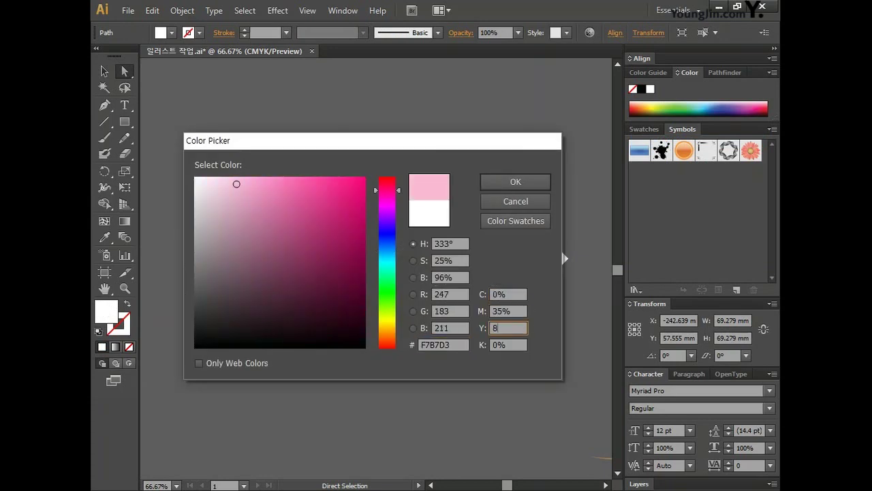
key(Escape)
- Fill the right piece of the divided diamond with a light blue of 20% cyan and 5% magenta
click(522, 261)
click(772, 73)
click(711, 96)
double_click(106, 312)
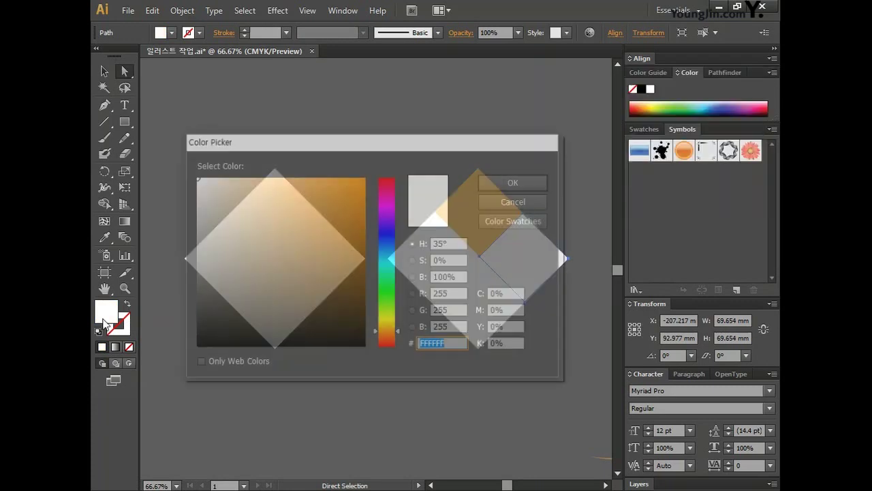
text(20)
key(Tab)
text(10)
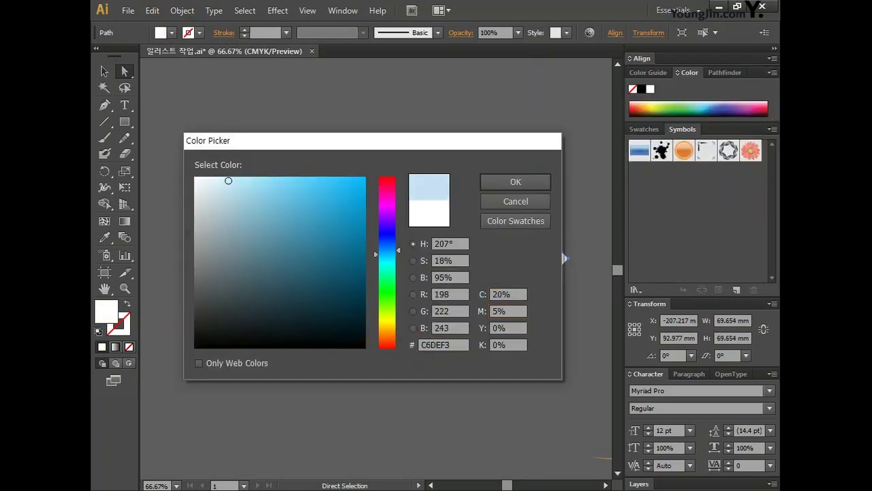
key(Return)
- Fill the bottom piece of the divided diamond with a salmon of 55% magenta and 60% yellow
click(773, 72)
click(663, 141)
double_click(106, 312)
key(Tab)
key(Tab)
text(55)
key(Tab)
text(60)
key(Return)
- Fill the left piece of the divided diamond with a muted yellow of C 15%, M 15%, Y 60%, K 0%
click(772, 72)
click(706, 119)
double_click(106, 311)
key(Tab)
key(Tab)
click(504, 293)
text(15)
key(Tab)
text(10)
key(Tab)
text(60)
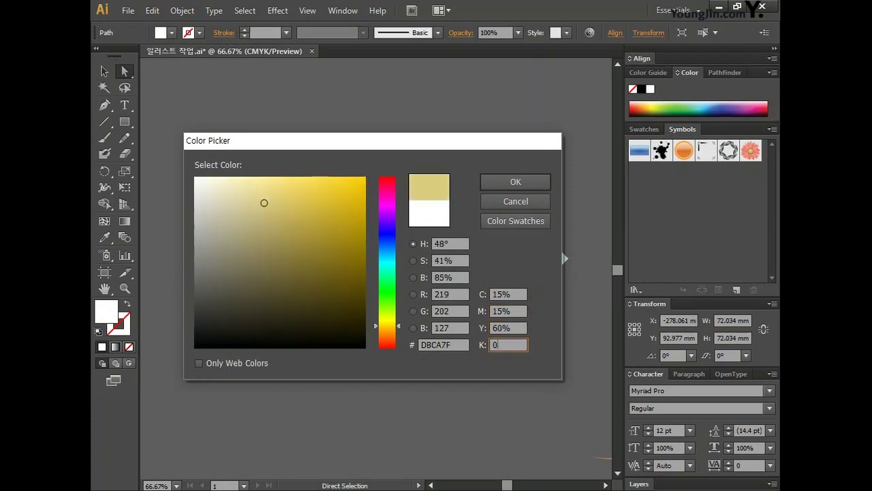
key(Return)
- Give the undivided white diamond a 10 pt stroke
key(v)
click(275, 230)
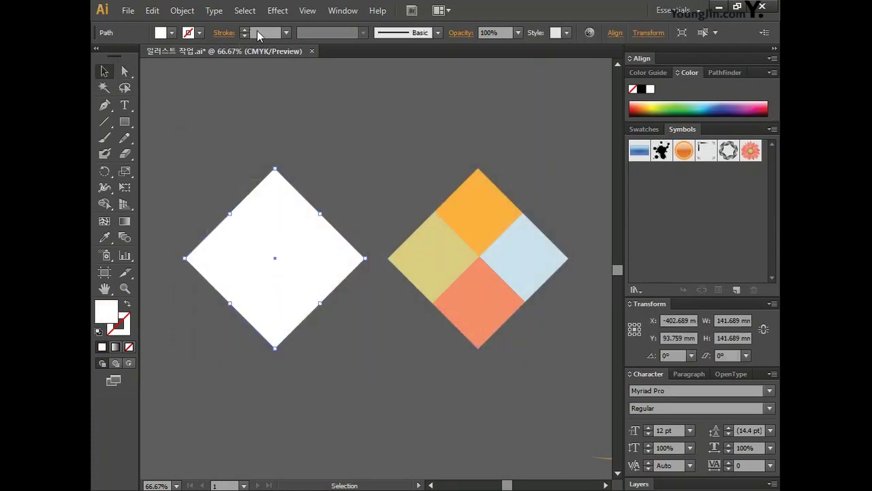
key(Return)
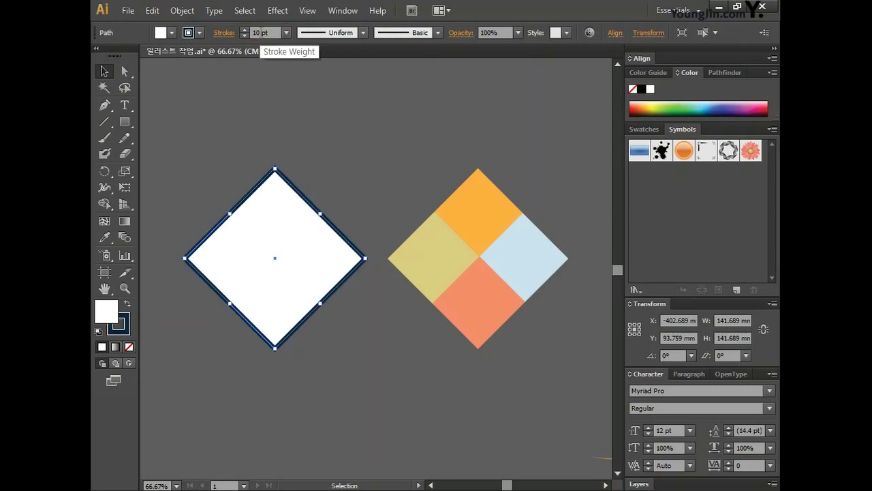
- Change the undivided diamond's stroke color to white, with C, M, Y and K all 0%
click(120, 333)
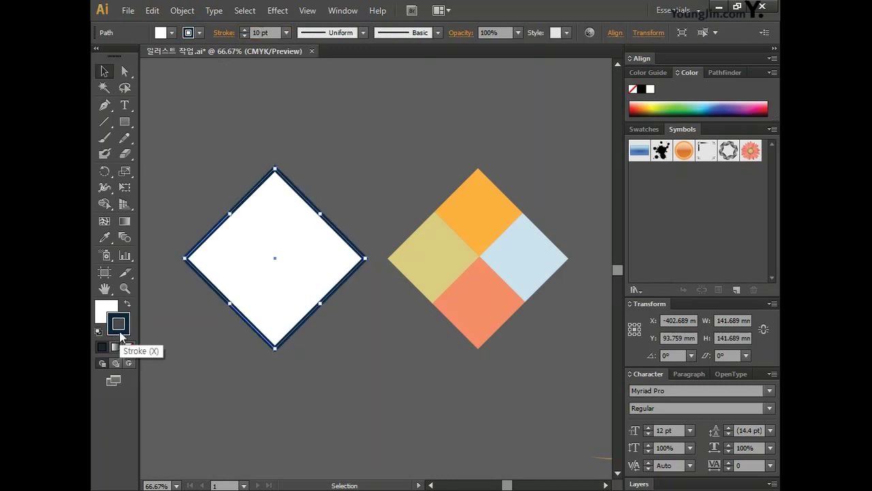
double_click(120, 333)
click(508, 294)
text(0)
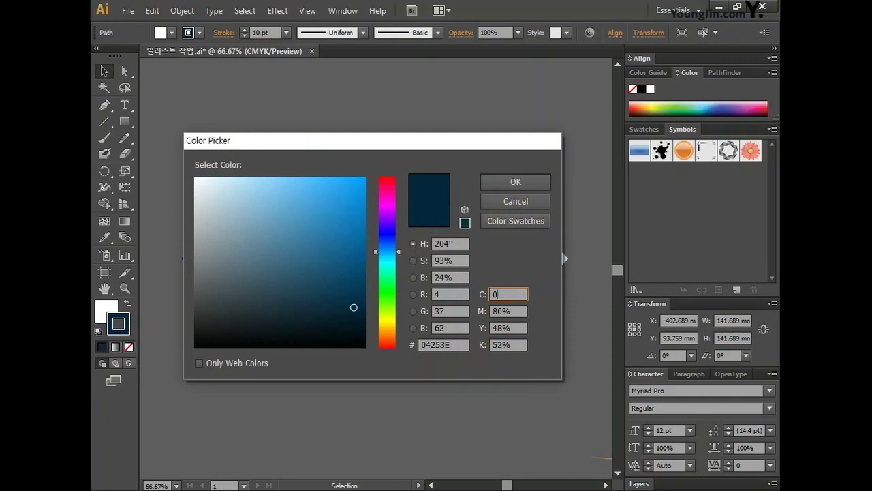
key(Tab)
text(0)
key(Tab)
text(0)
key(Tab)
text(0)
key(Return)
- Convert the undivided diamond's stroke to a filled shape with Outline Stroke, and deselect it
click(180, 10)
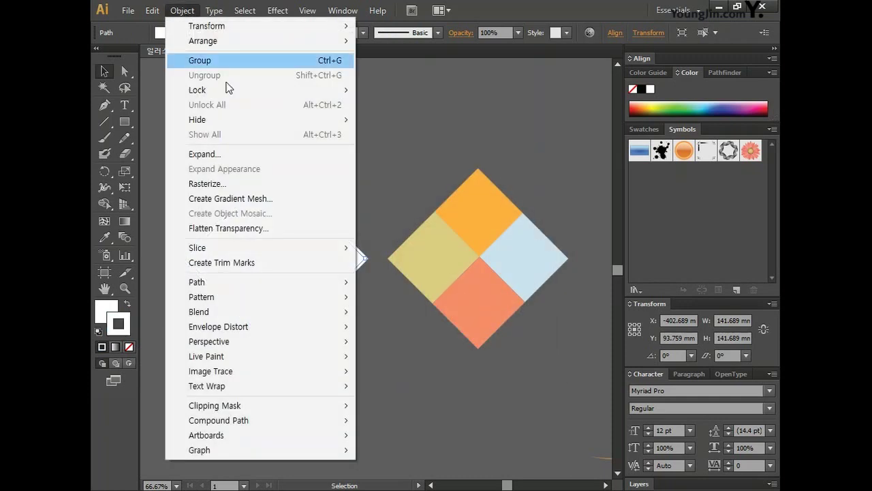
mouse_move(232, 282)
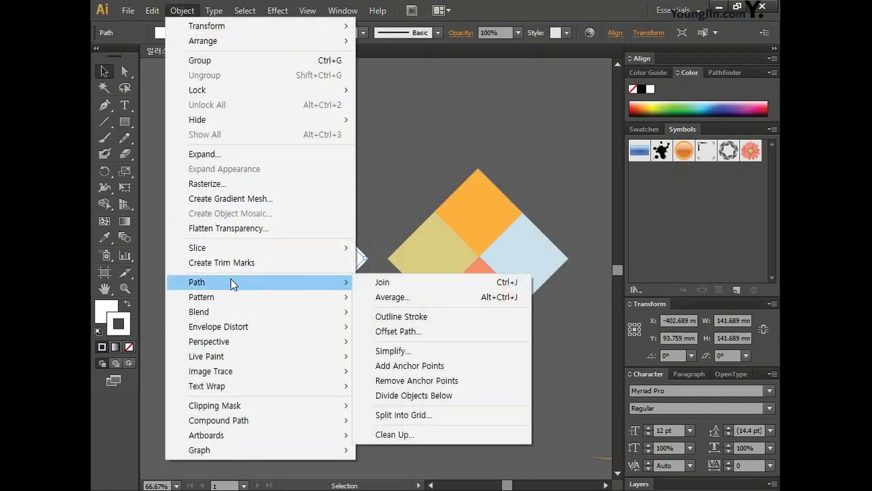
click(435, 315)
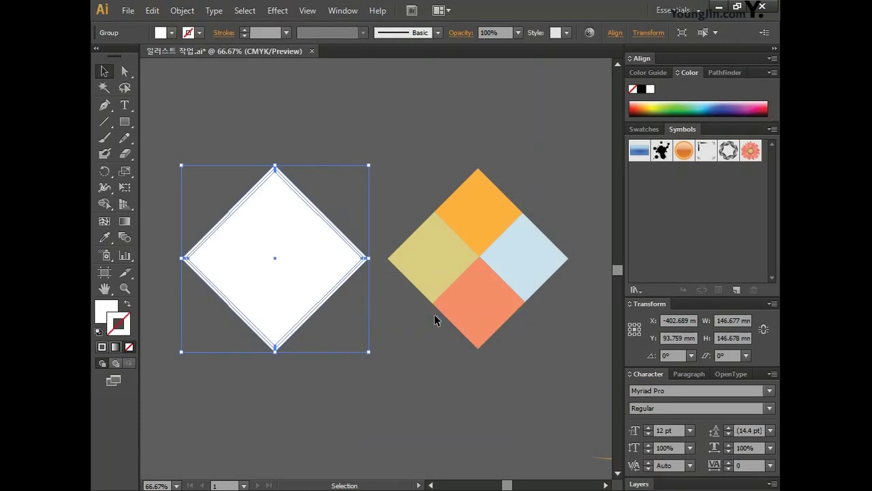
click(431, 369)
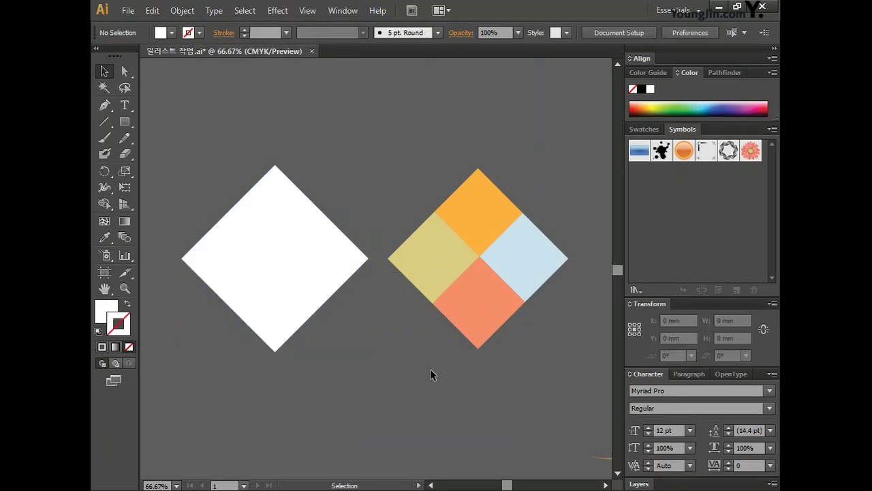
- Center the white diamond and the four-color diamond on each other horizontally and vertically, aligning to the selection
drag(232, 195, 549, 397)
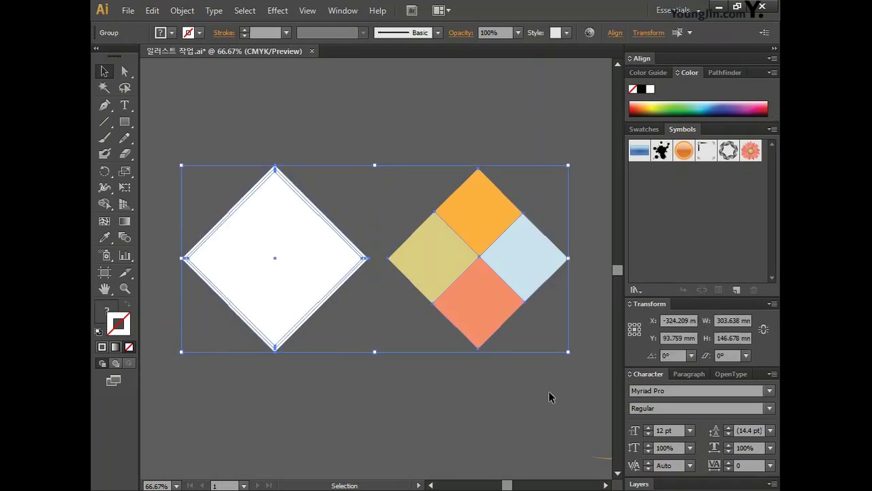
click(612, 34)
click(607, 144)
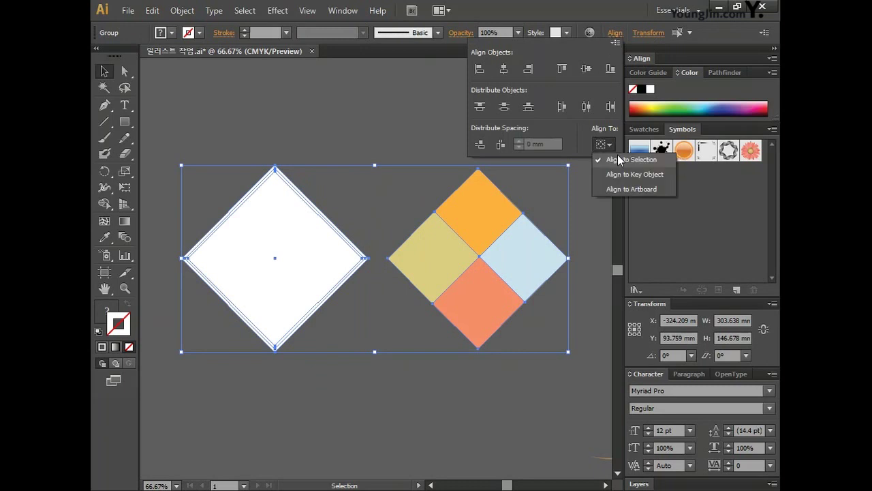
click(638, 159)
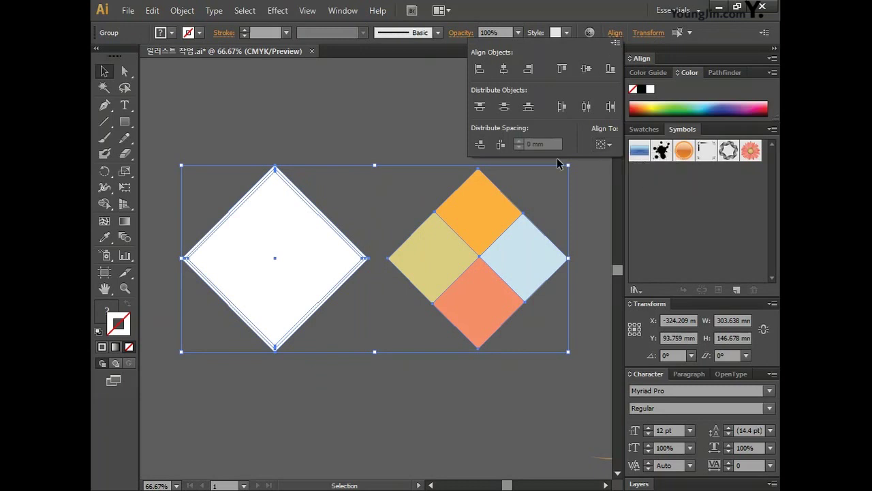
click(504, 69)
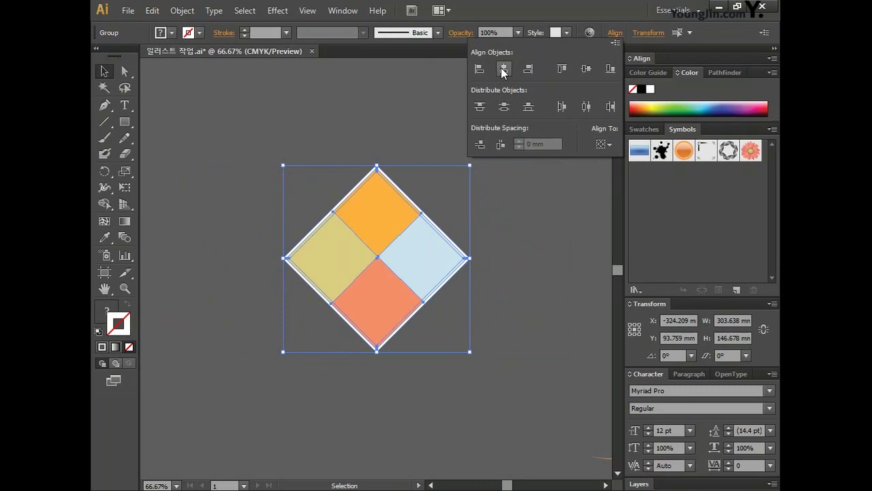
click(585, 71)
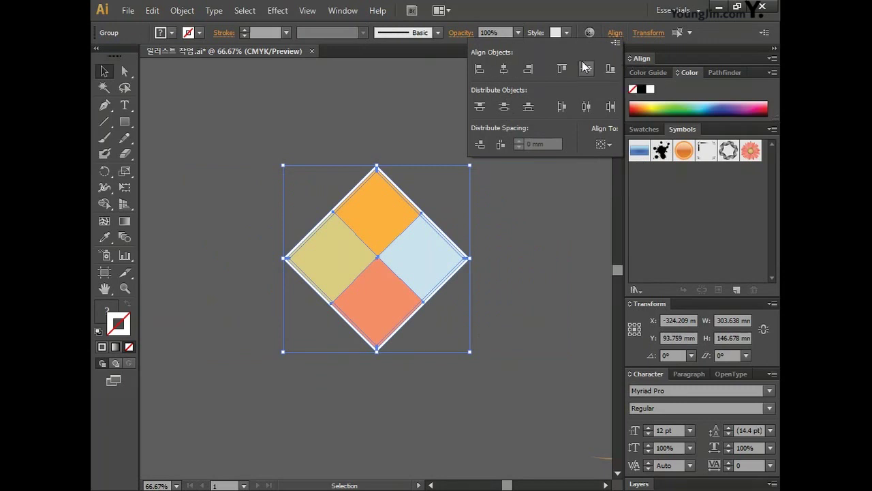
click(527, 221)
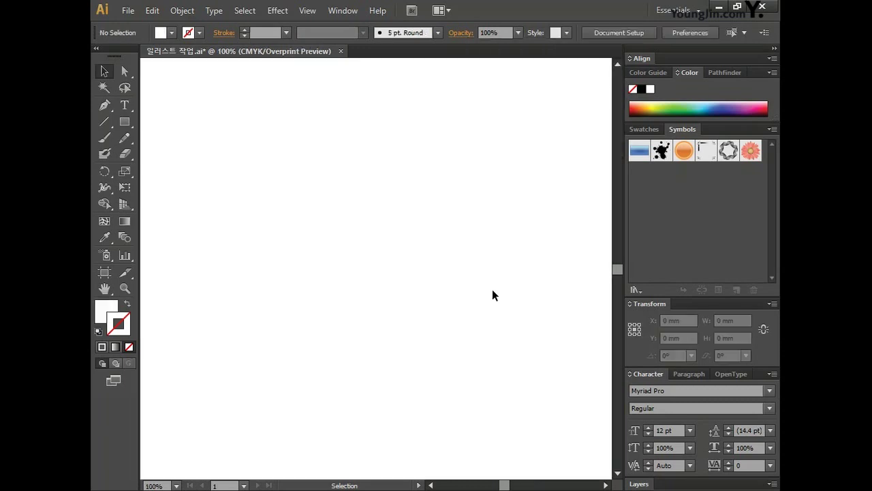
- Set up the Pen tool with no fill and a blue stroke on an empty area of the artboard
click(105, 106)
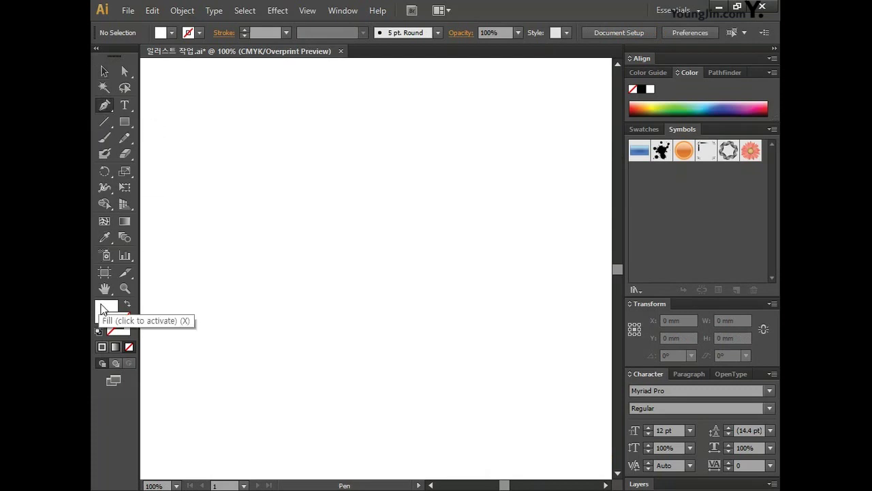
click(129, 347)
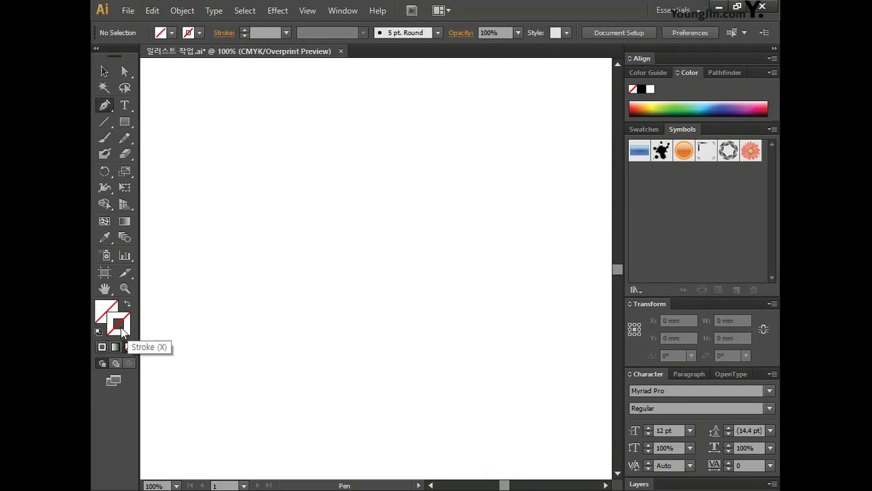
double_click(123, 325)
click(340, 233)
click(513, 184)
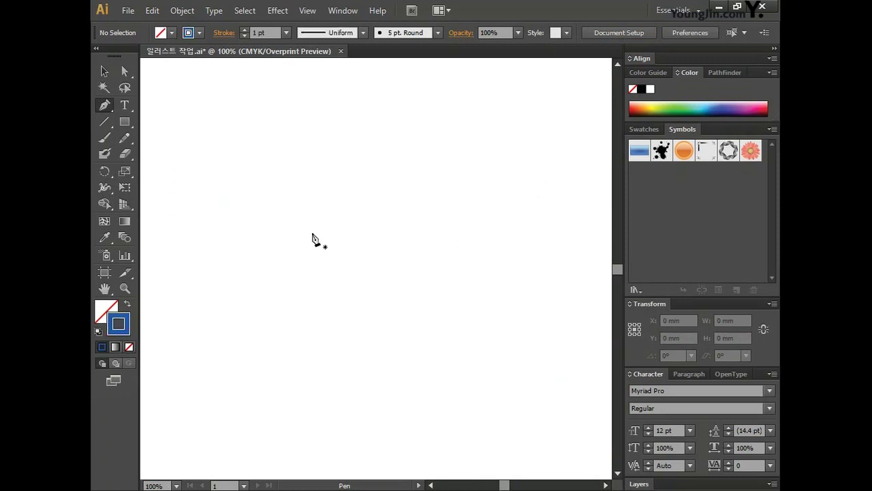
- Draw the left half of a heart as an open curved path, from the top notch around to the bottom tip
click(326, 182)
click(271, 140)
click(221, 161)
click(202, 215)
click(256, 282)
click(326, 329)
drag(280, 143, 283, 144)
drag(202, 215, 201, 236)
drag(256, 282, 273, 303)
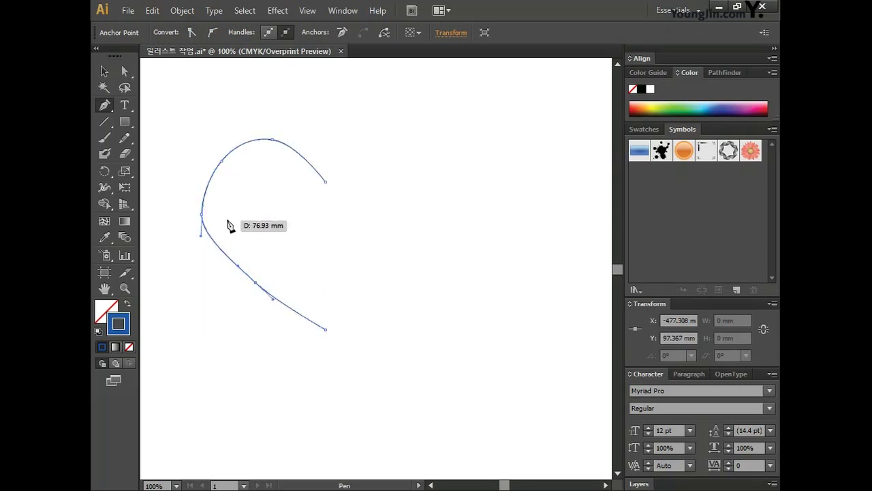
- Smooth the half heart's curve by repositioning its upper and left anchor points and raising the top-notch end point slightly
drag(239, 136, 285, 141)
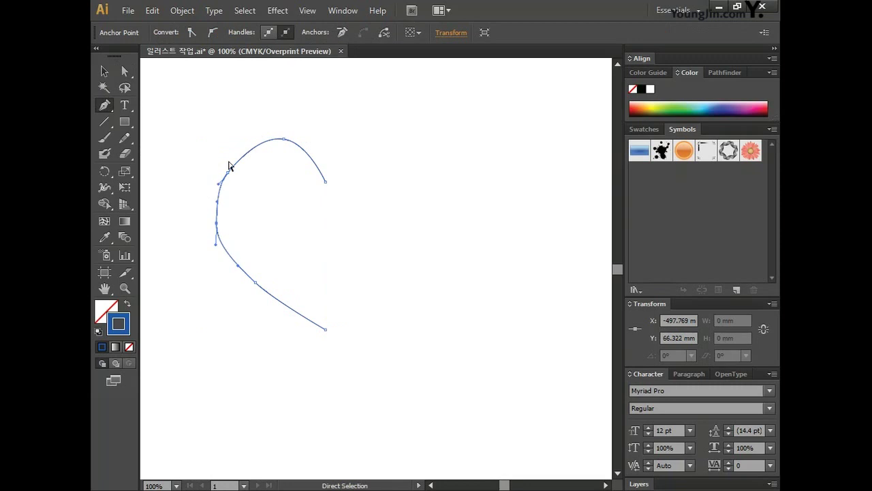
drag(215, 202, 229, 156)
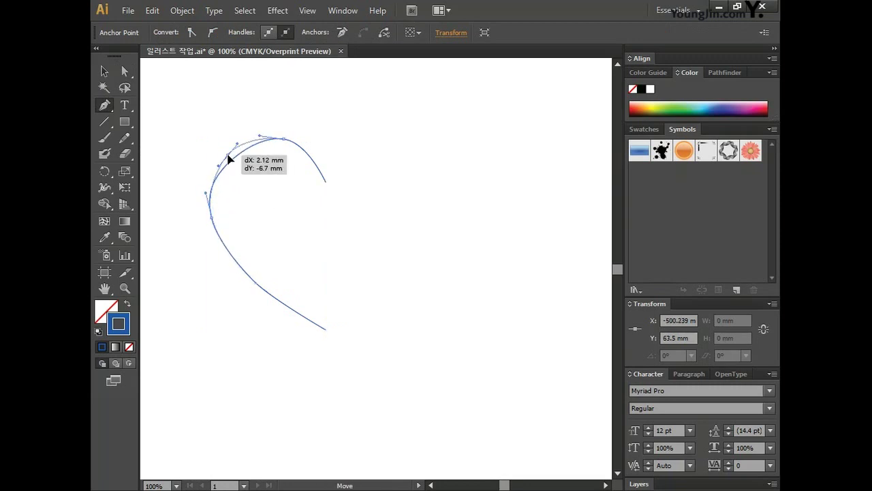
mouse_move(325, 182)
mouse_down()
mouse_move(323, 191)
mouse_move(326, 176)
mouse_up()
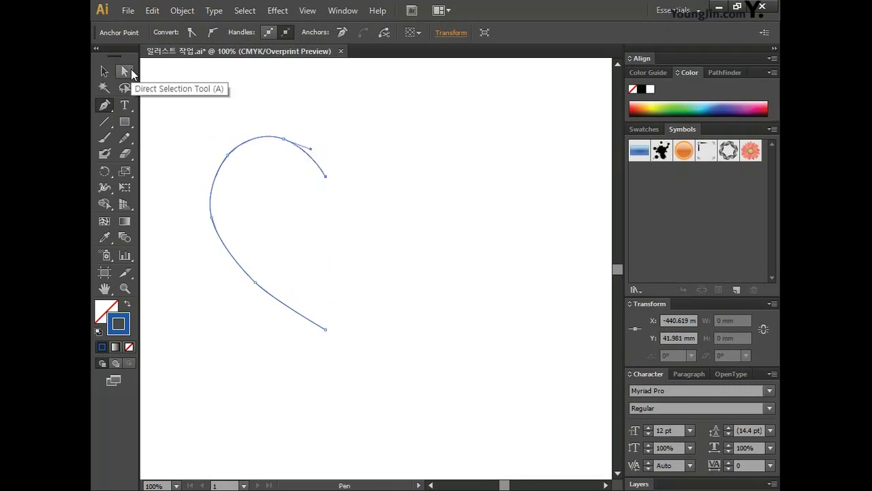
- Align the half heart's two open end points with Horizontal Align Center, and deselect the path
click(128, 71)
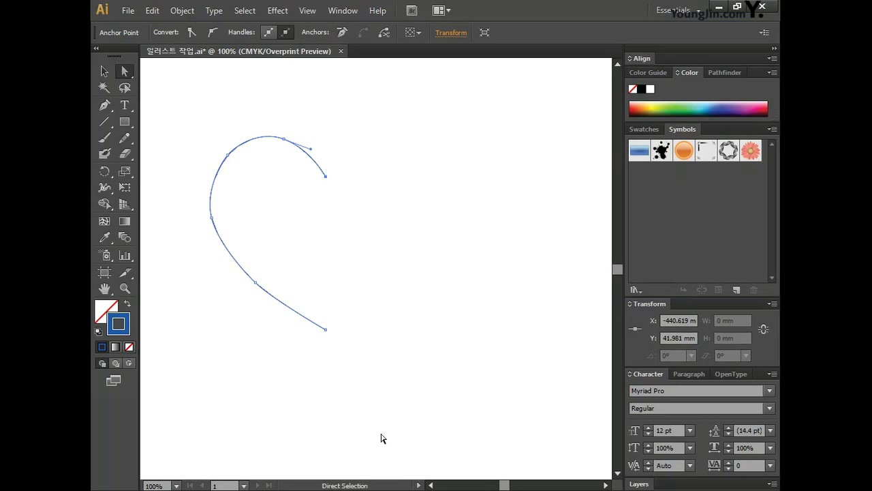
click(325, 330)
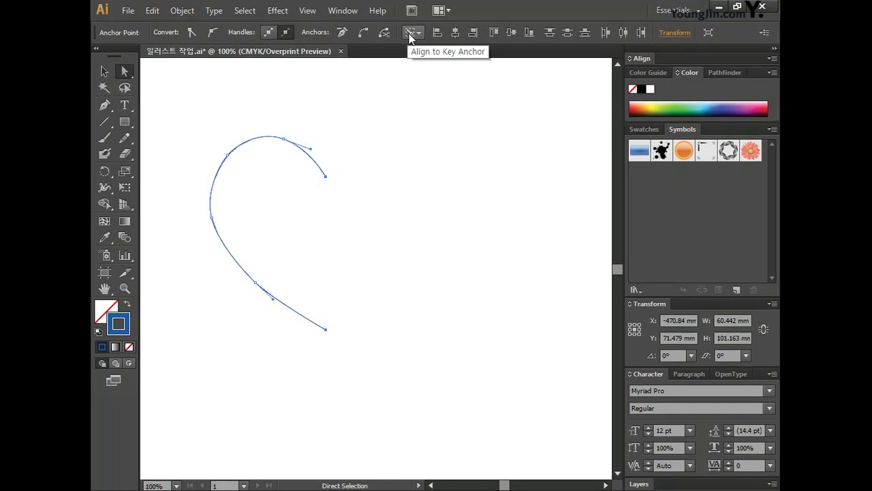
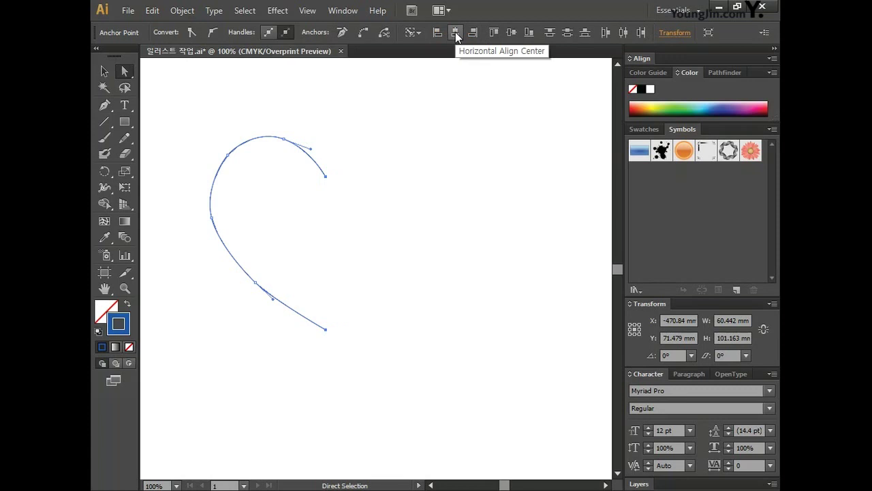
key(v)
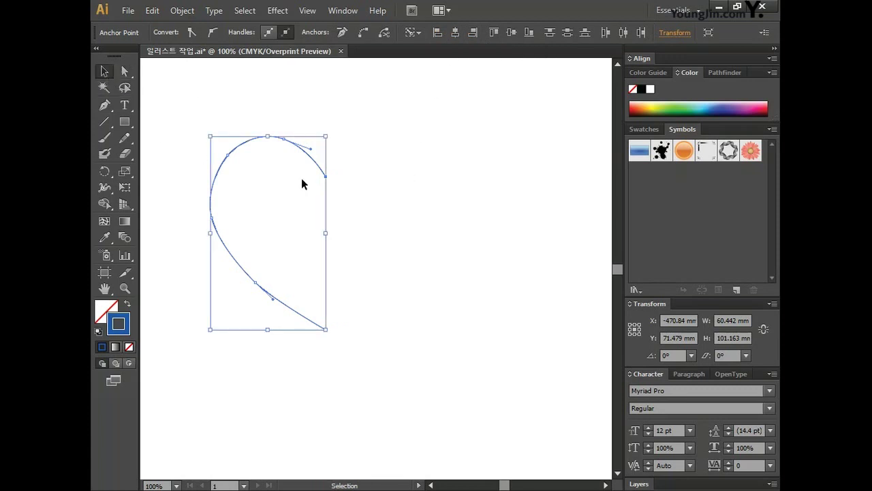
click(405, 190)
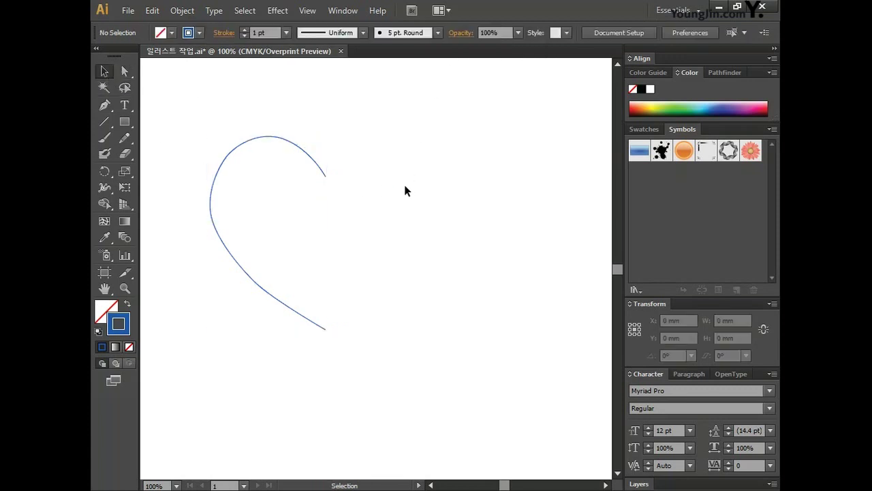
- Reflect a copy of the half heart across a vertical axis through its bottom tip
click(305, 150)
key(o)
drag(105, 177, 138, 188)
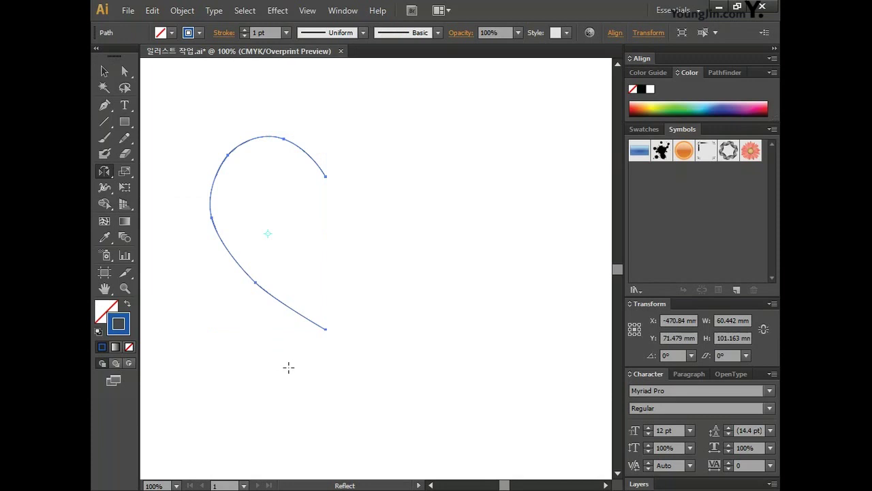
alt+click(327, 331)
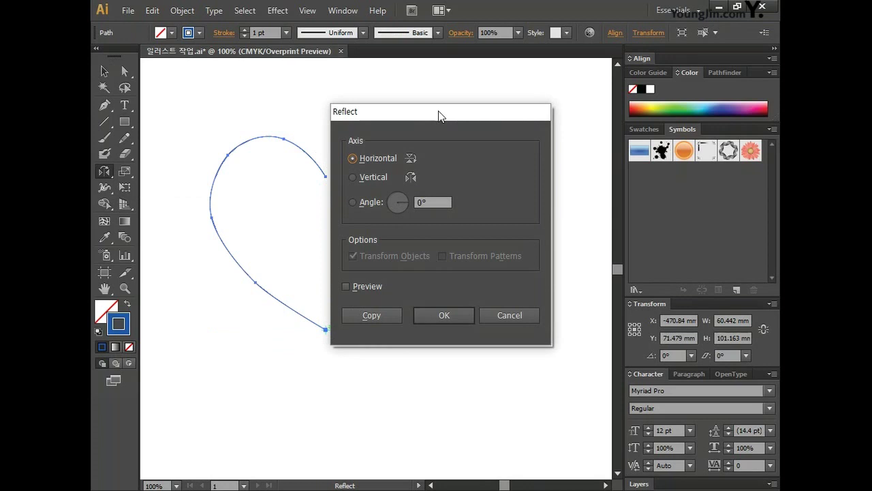
click(375, 176)
click(388, 318)
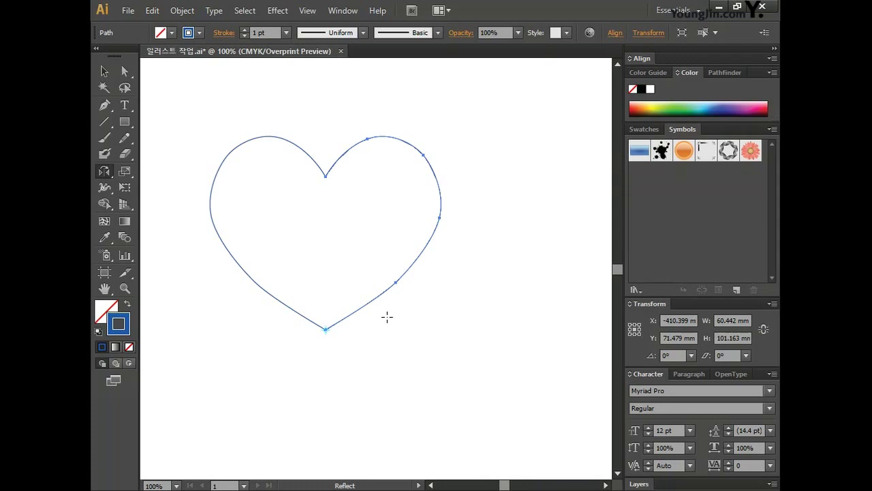
- Select both heart halves and unite them into a single shape with Pathfinder
key(v)
drag(202, 105, 491, 349)
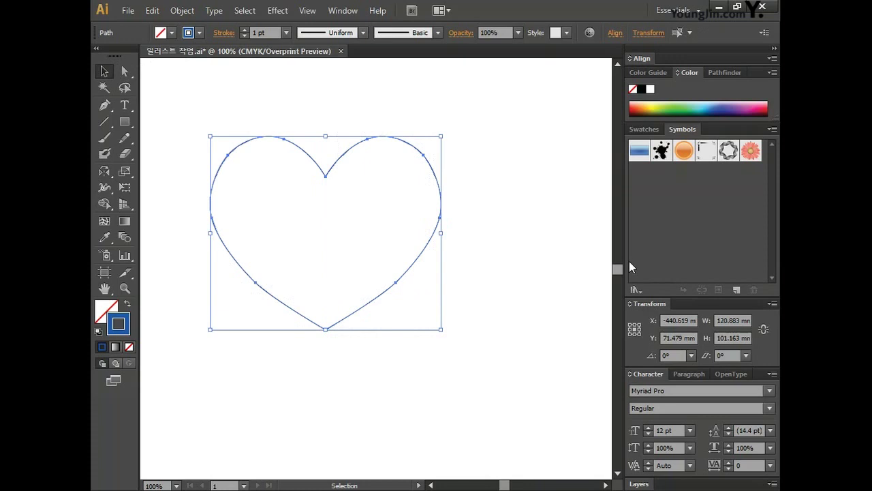
click(724, 73)
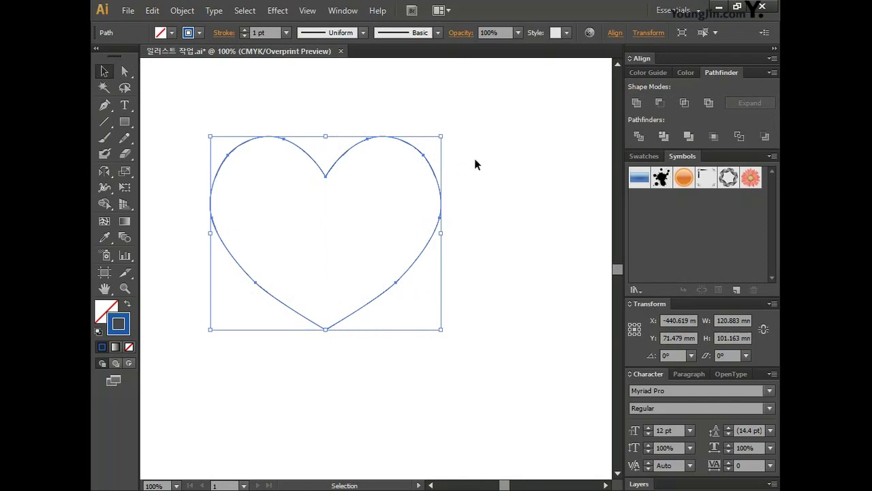
- Fill the heart with pink, CMYK 0, 95, 20, 0
double_click(105, 313)
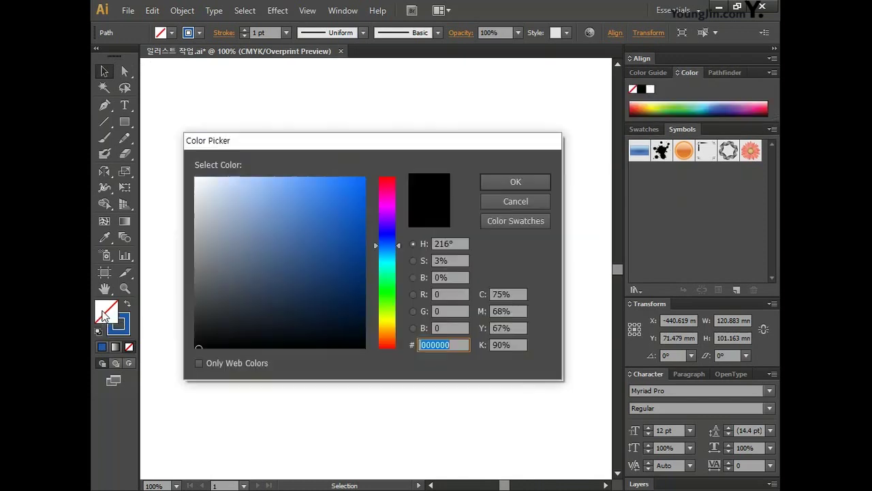
click(508, 294)
text(0)
key(Tab)
text(95)
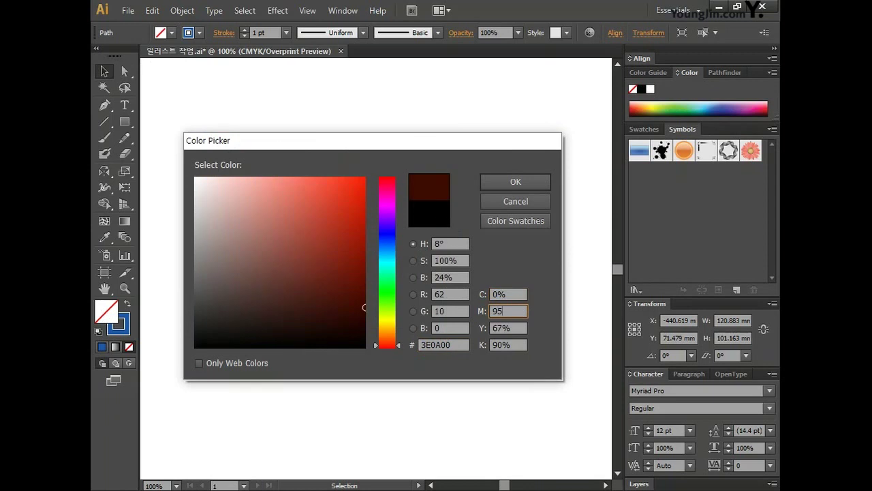
key(Tab)
text(20)
key(Tab)
text(0)
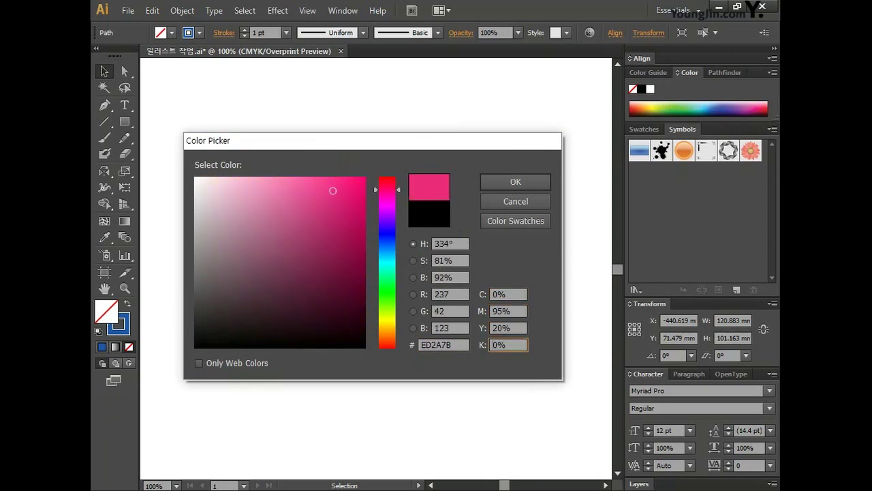
key(Return)
- Remove the heart's stroke and deselect it
click(117, 327)
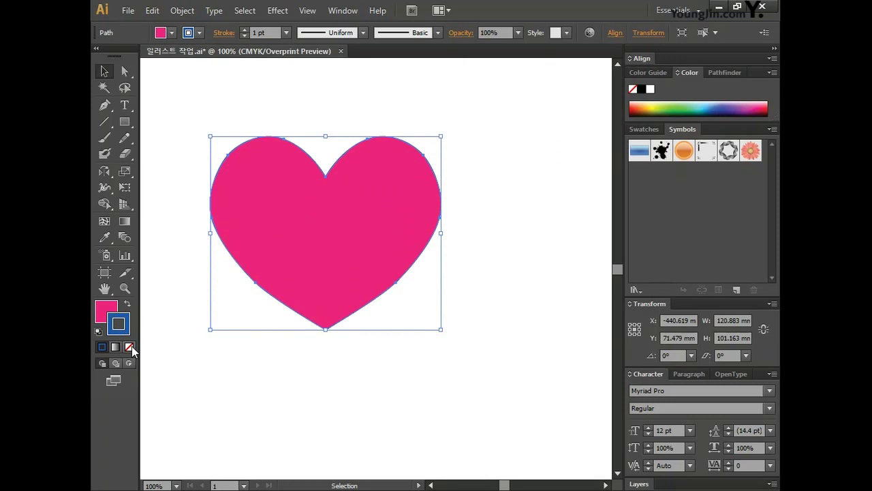
click(129, 347)
click(369, 359)
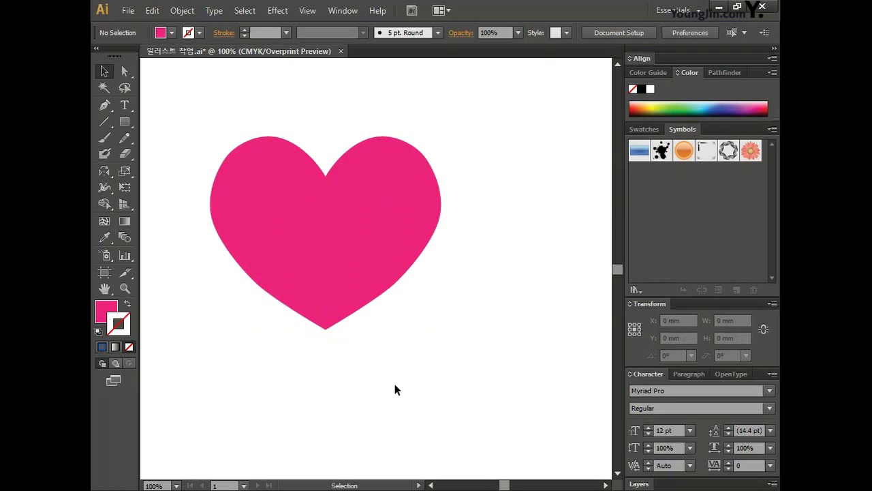
- Draw a circle about 24 mm in diameter with the Ellipse tool in the empty area to the right of the heart
click(606, 485)
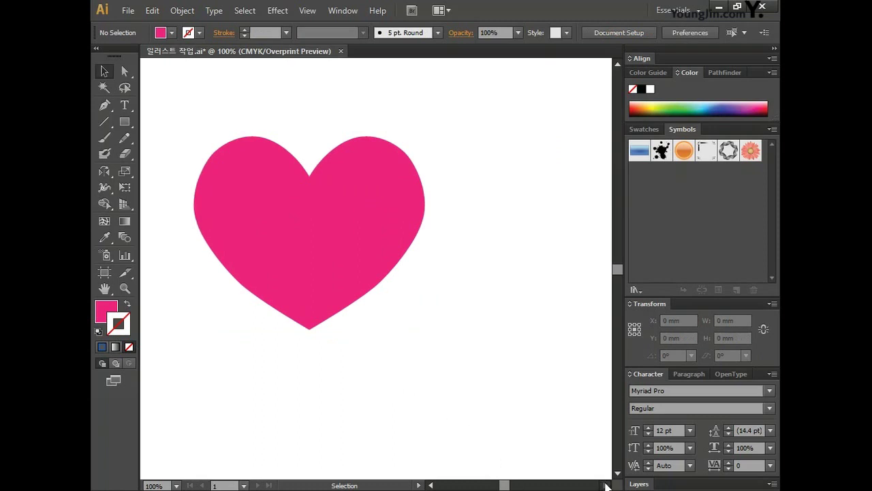
click(430, 485)
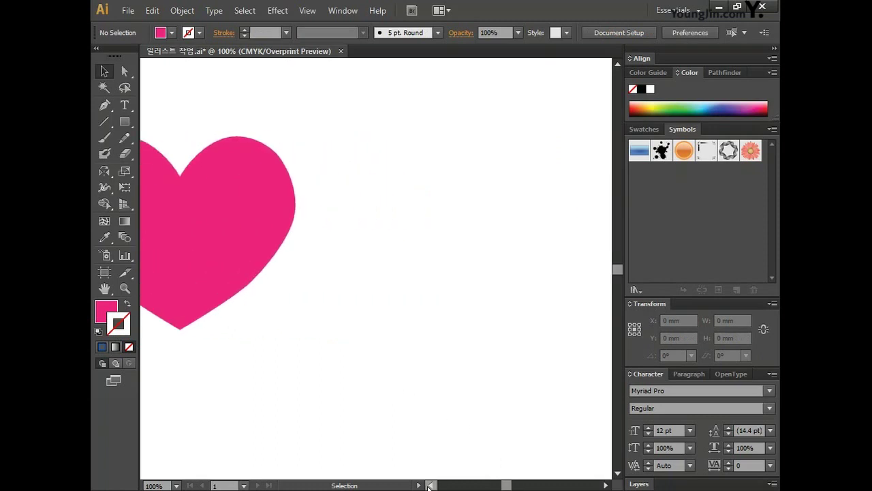
click(127, 121)
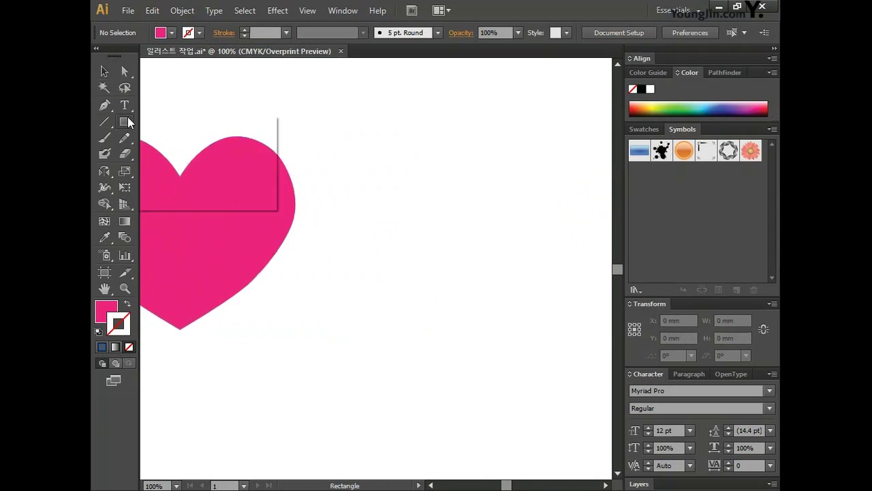
drag(128, 122, 180, 154)
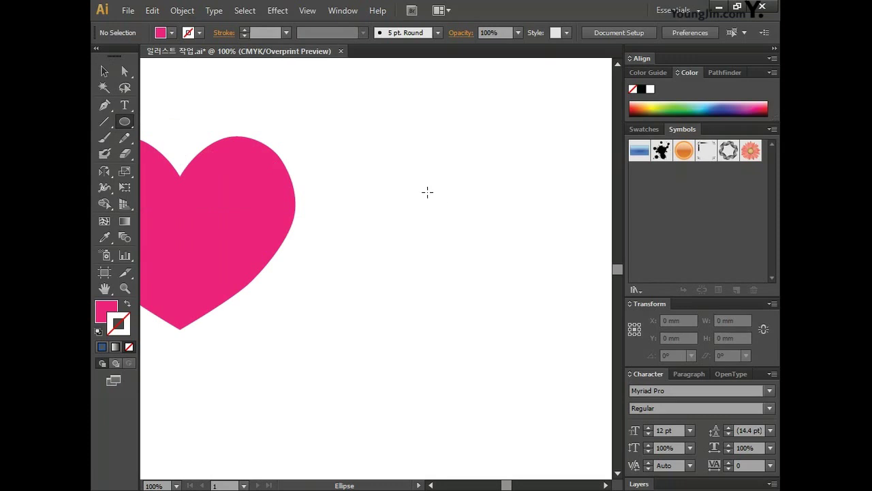
drag(424, 191, 453, 237)
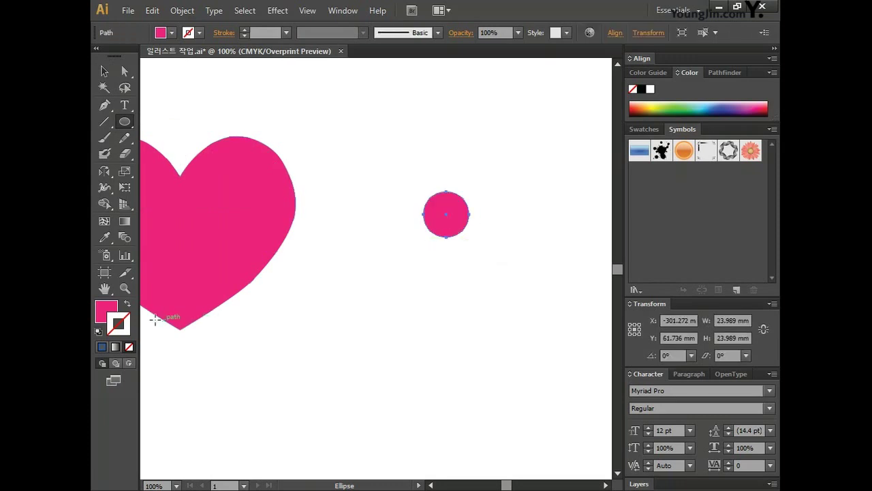
- Give the circle no fill and a black stroke with K 100%
key(shift+x)
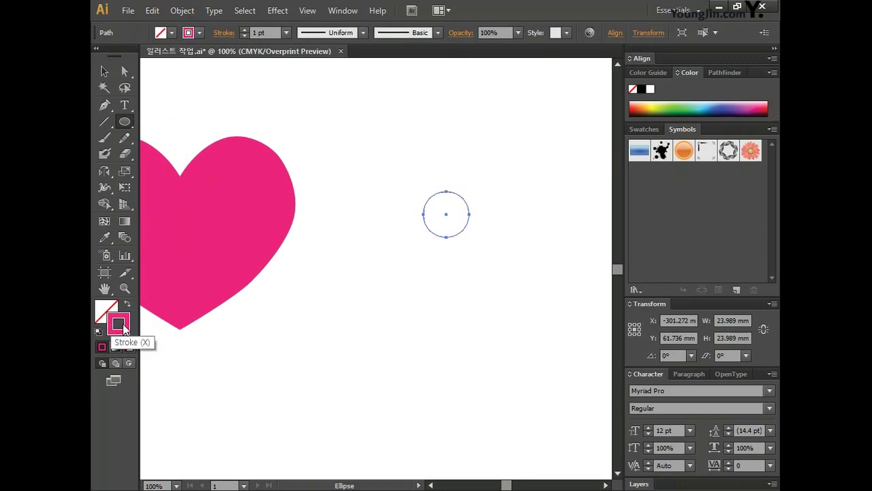
double_click(126, 327)
click(507, 294)
key(Tab)
text(0)
key(Tab)
key(Tab)
text(100)
key(Return)
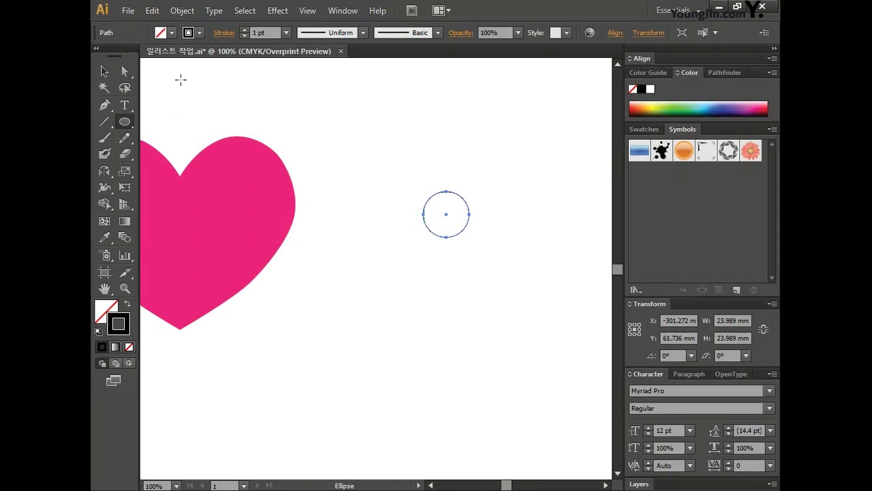
- Delete the circle's bottom anchor point to leave only the upper semicircle, and deselect it
click(129, 72)
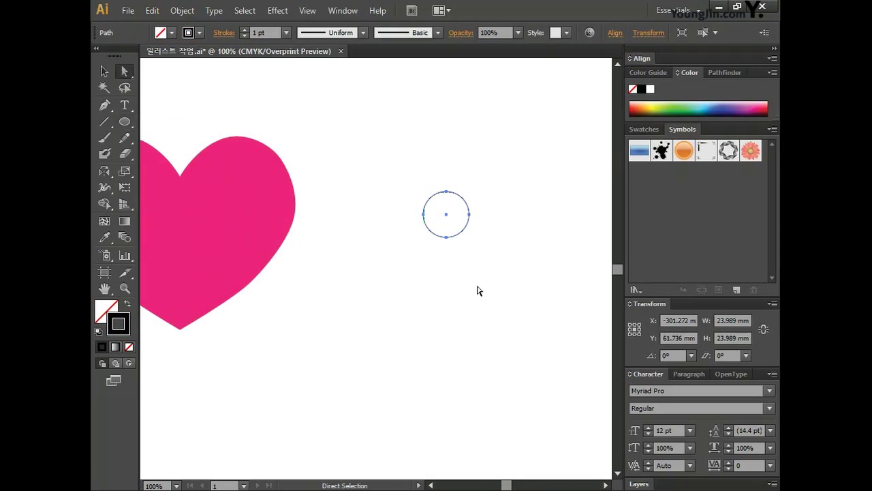
click(446, 240)
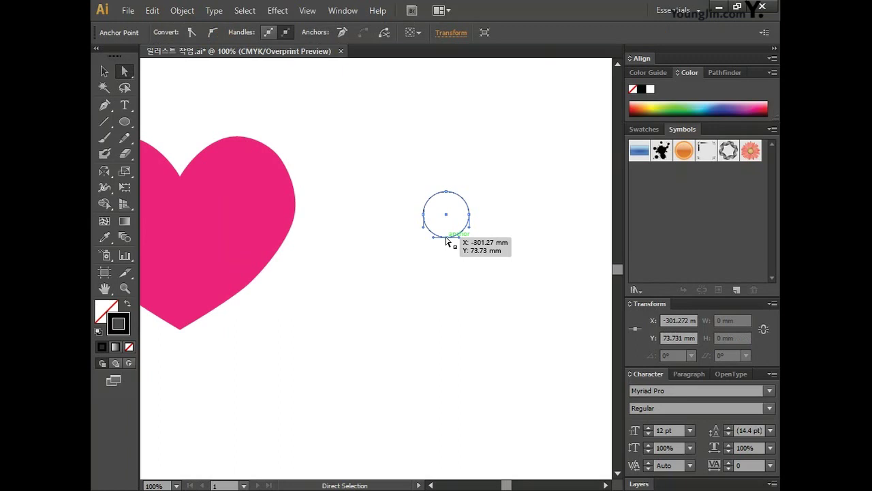
key(Delete)
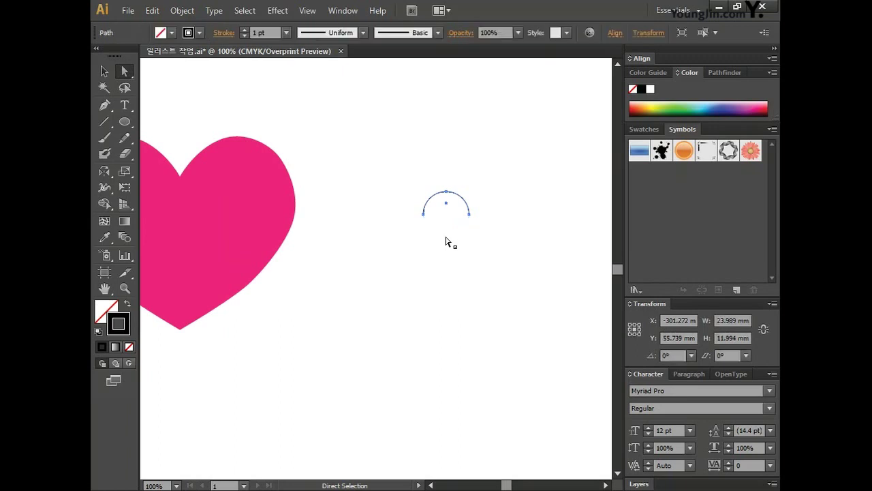
click(482, 257)
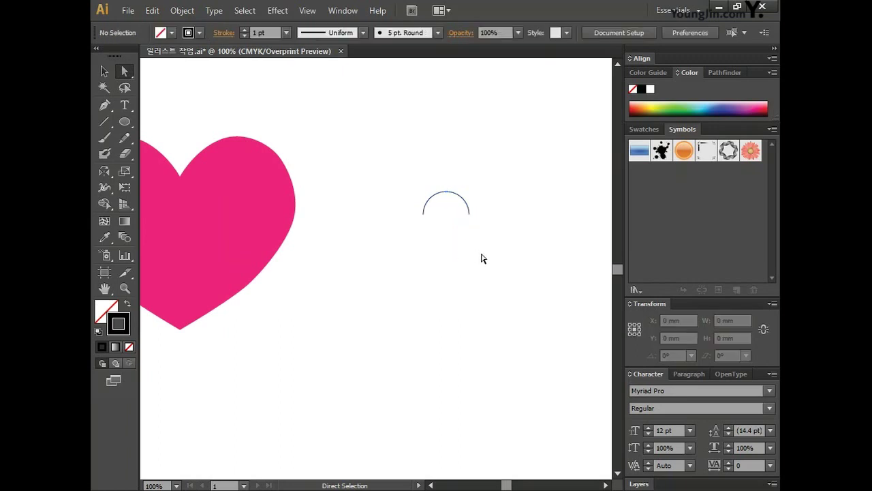
- Draw horizontal line segments outward from the semicircle's ends, about 50 mm to the left and about 20 mm to the right, and deselect
click(104, 121)
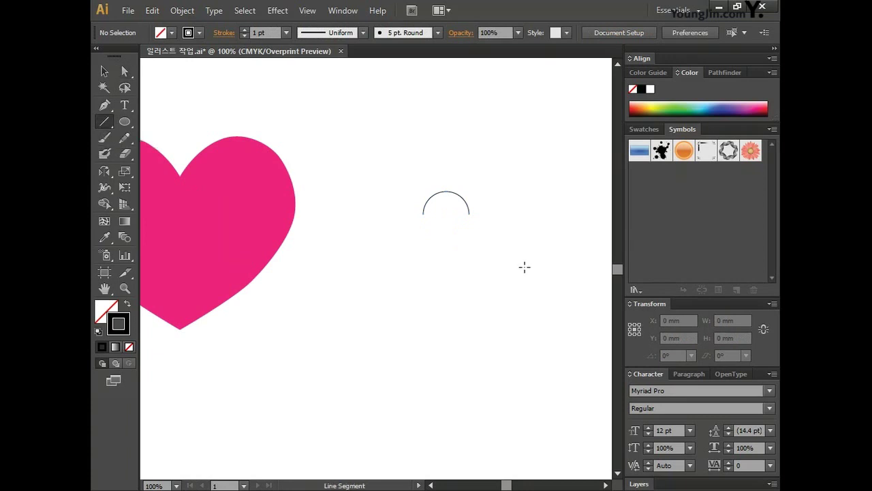
drag(423, 214, 328, 214)
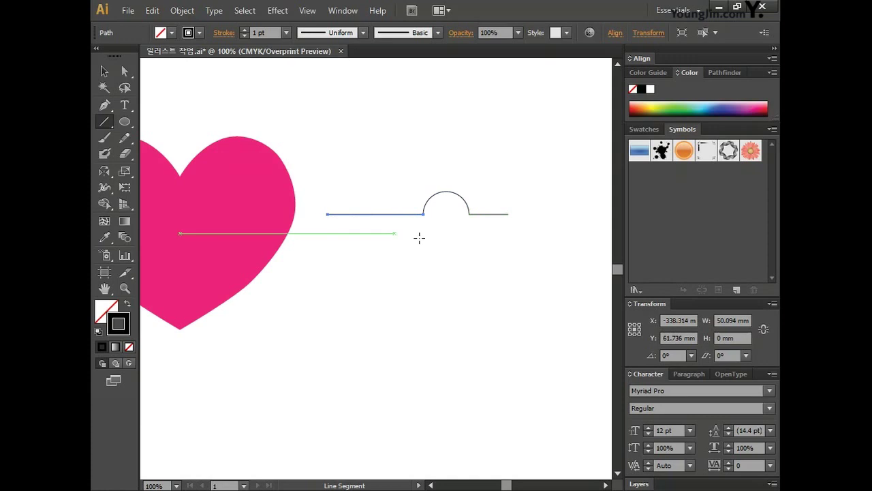
ctrl+click(498, 262)
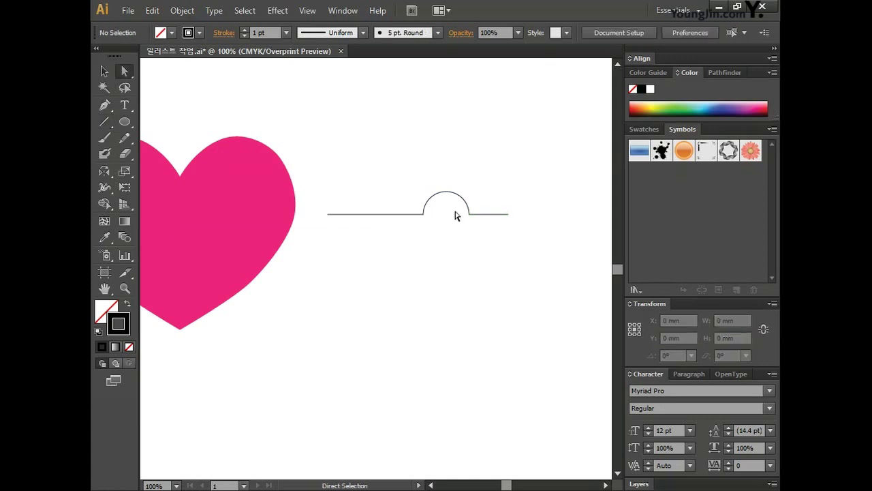
- Join the semicircle's right and left end points to the adjoining horizontal lines to form one continuous path
drag(456, 204, 482, 226)
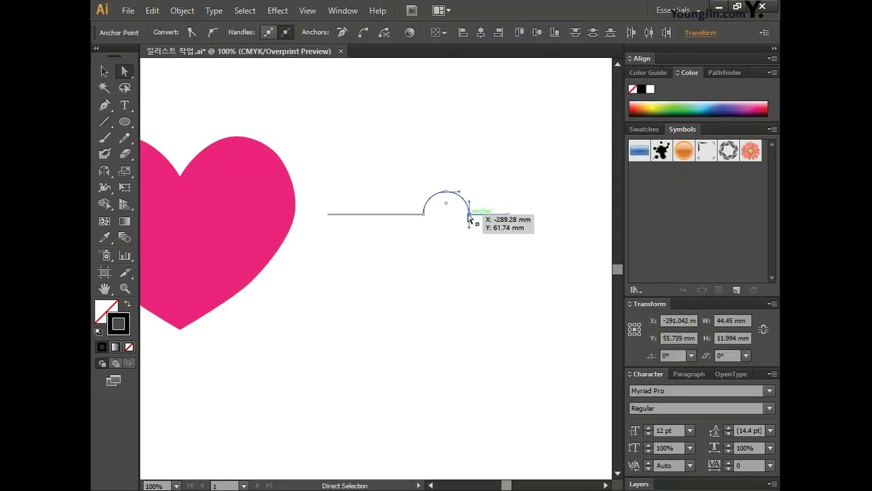
right_click(469, 218)
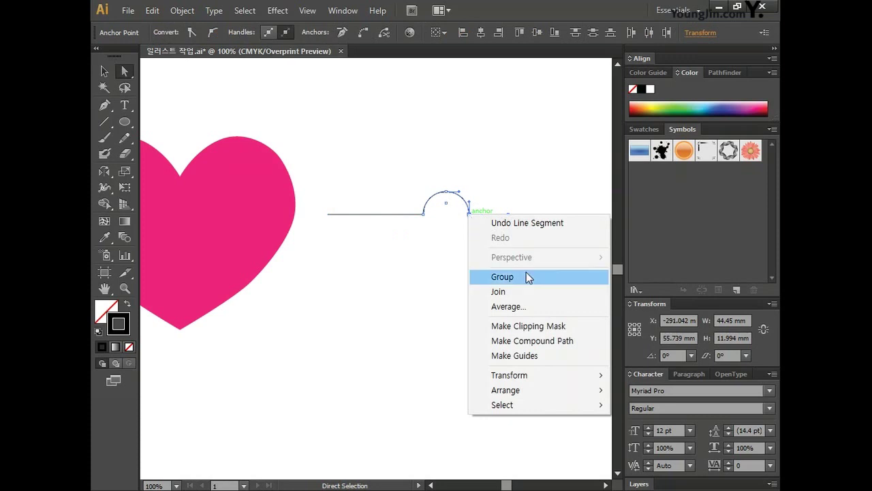
click(520, 291)
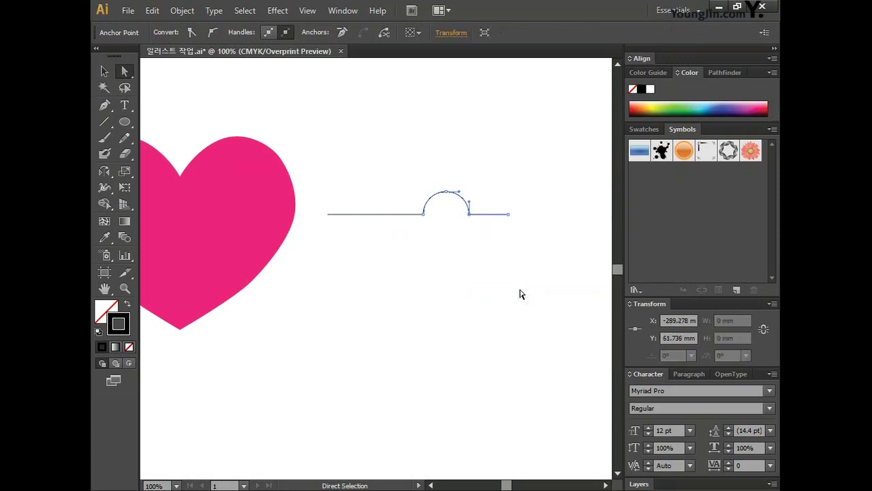
drag(409, 199, 437, 239)
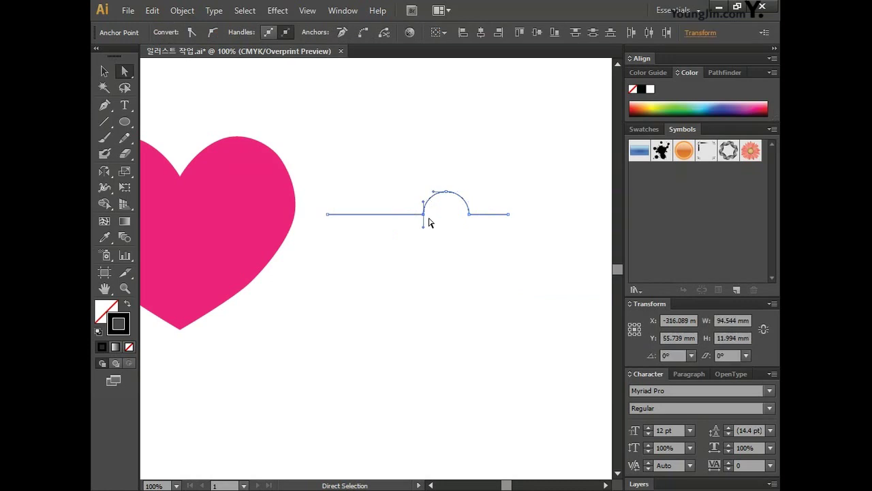
right_click(424, 216)
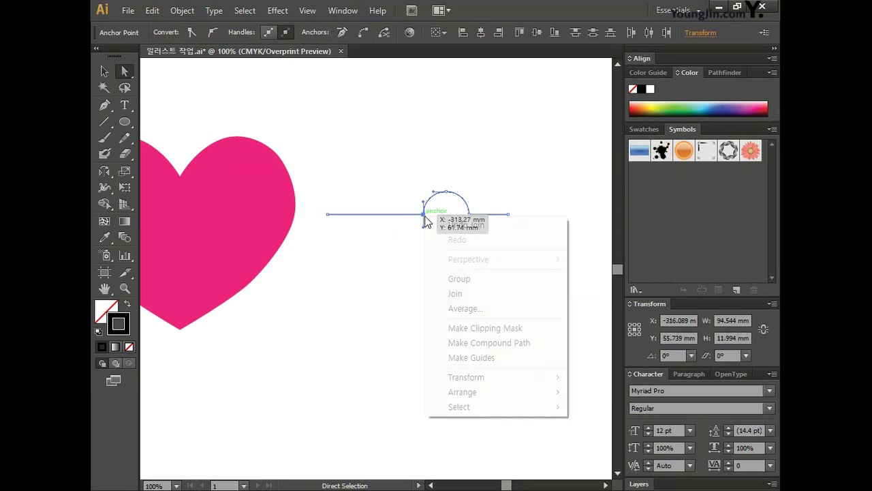
click(473, 293)
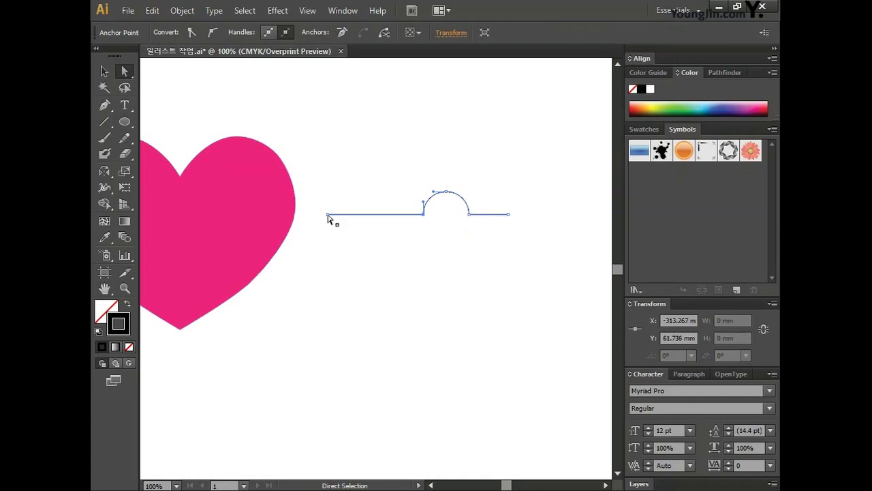
- Copy the joined path rotated 90° around its right end point, and repeat the transformation twice to form a four-armed cross
click(104, 73)
click(407, 210)
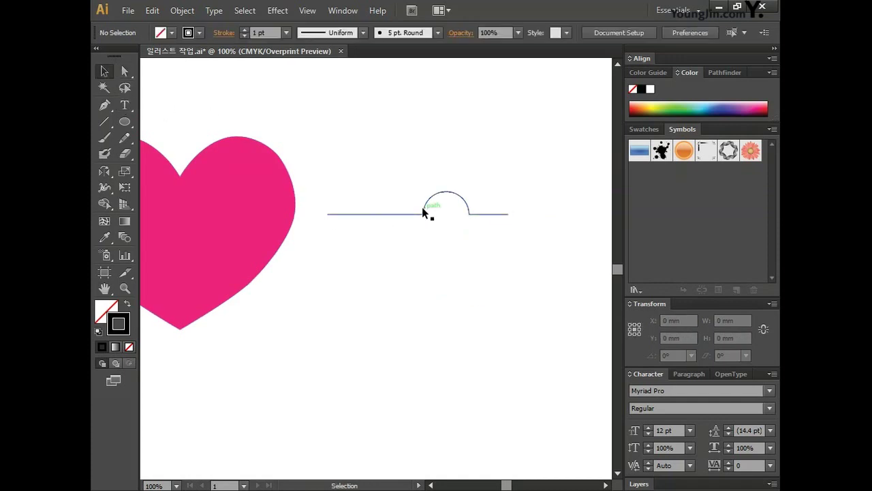
click(423, 207)
drag(104, 171, 130, 170)
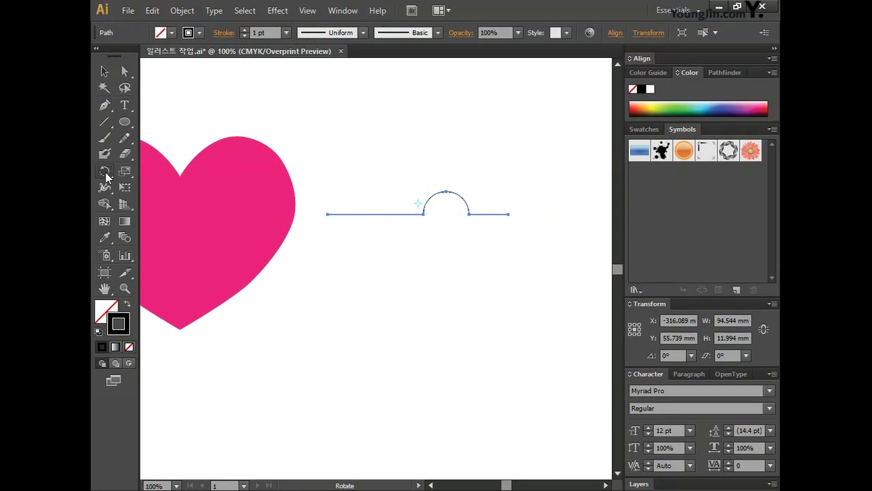
alt+click(509, 214)
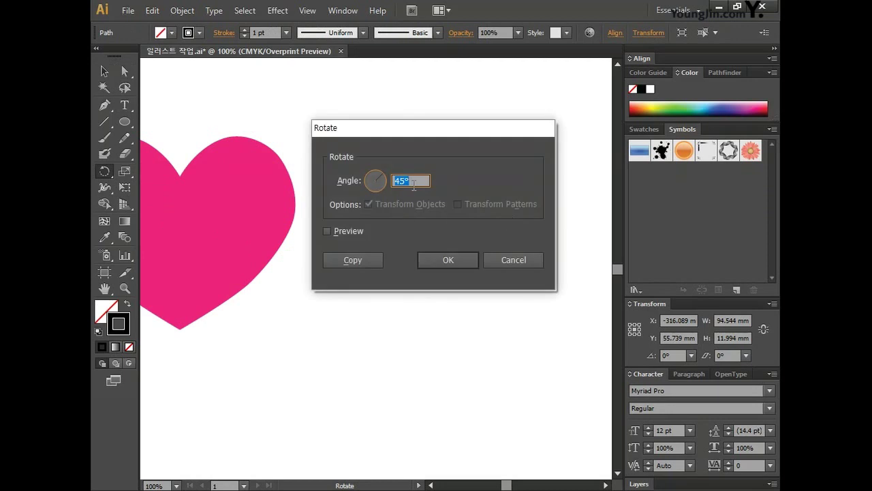
text(90)
click(360, 258)
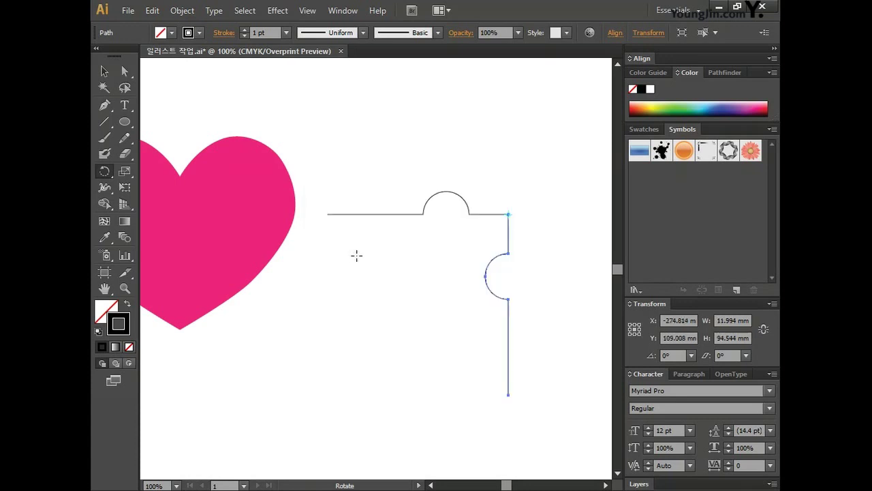
key(ctrl+d)
key(ctrl+d)
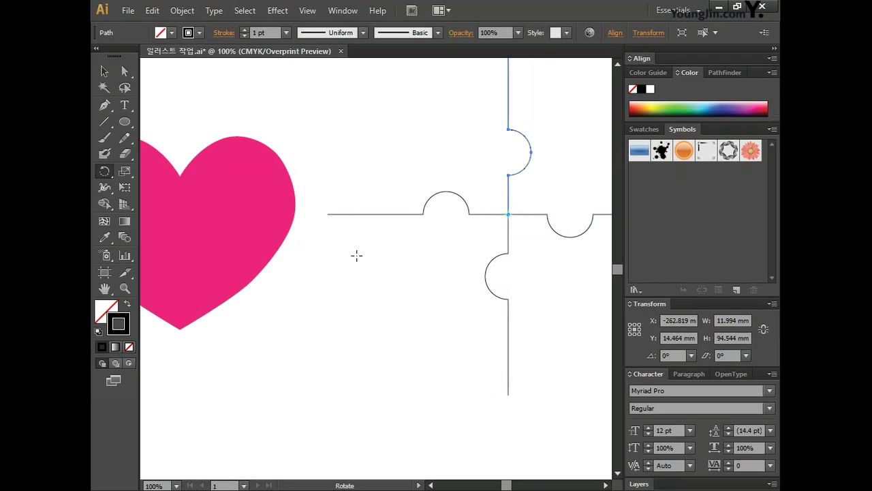
- Group the four paths of the puzzle-line cross into one object and deselect it
click(104, 71)
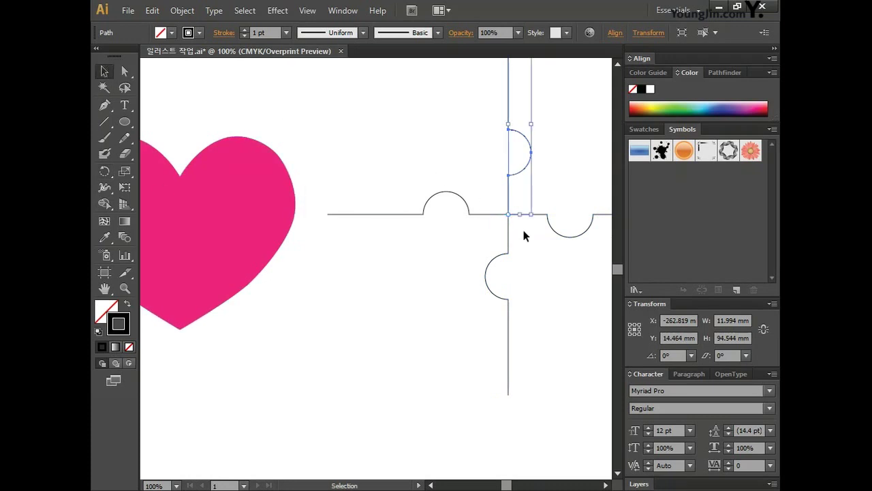
drag(457, 142, 563, 292)
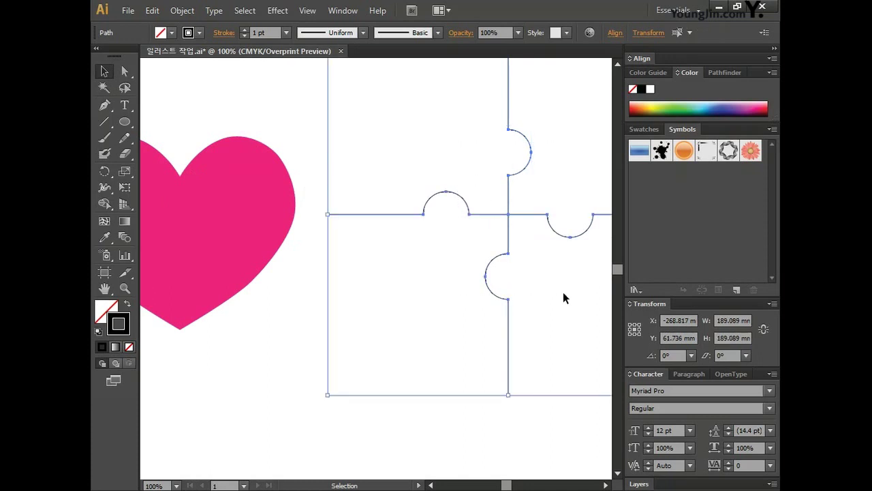
key(ctrl+g)
click(317, 305)
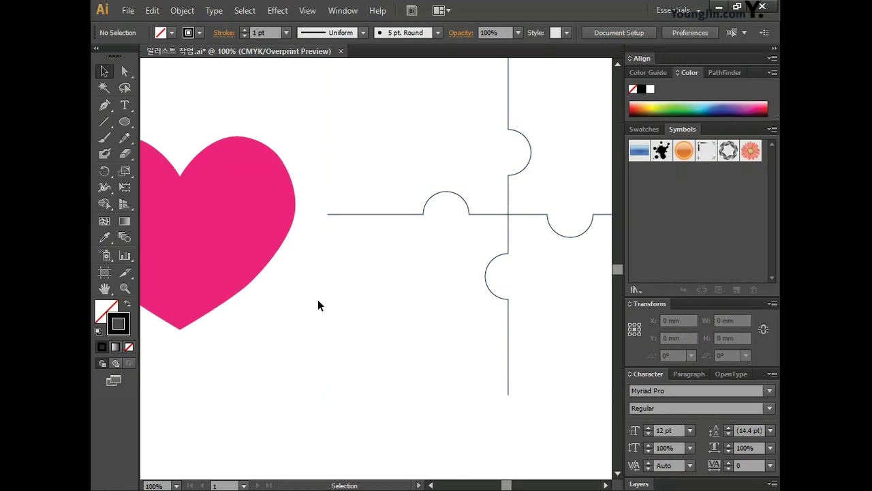
- Move the grouped puzzle-line cross onto the pink heart so its vertical line runs through the heart's notch and tip
click(507, 214)
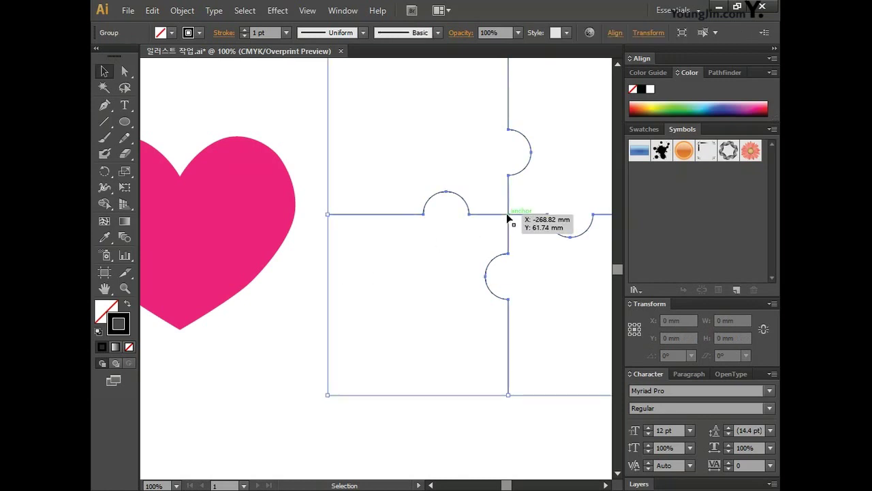
drag(508, 216, 173, 227)
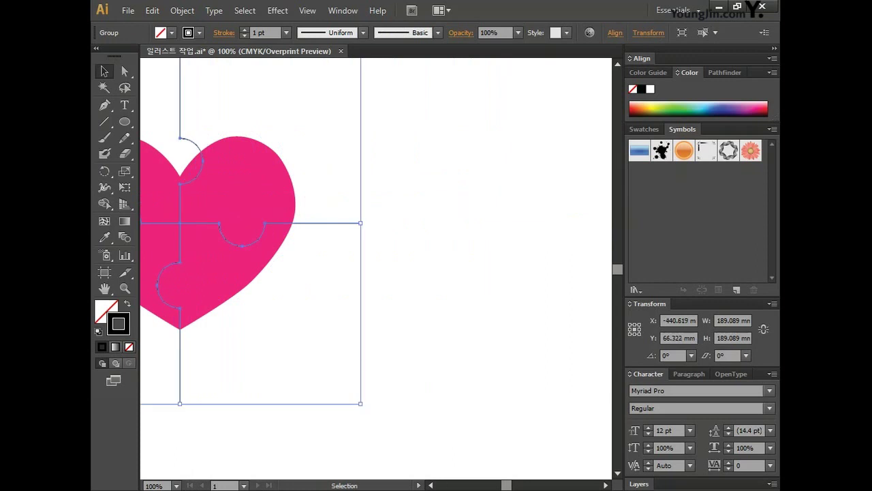
scroll(488, 421, left, 5)
scroll(487, 422, up, 2)
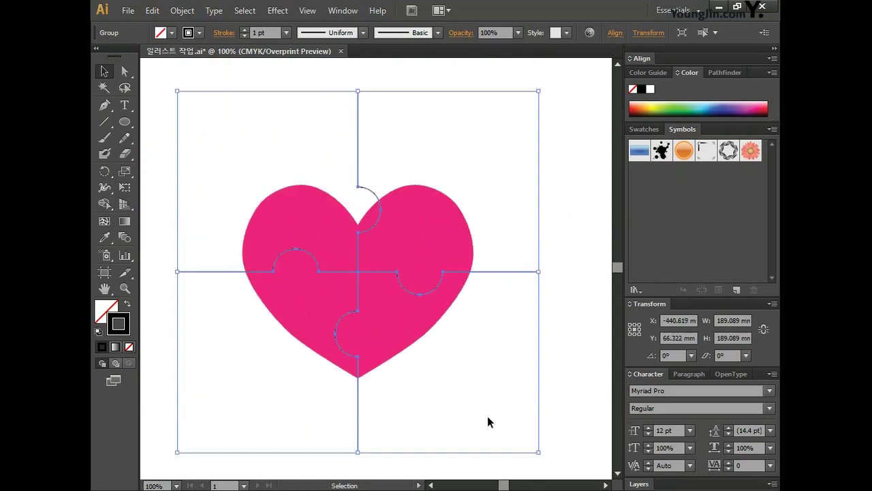
- Select the heart together with the puzzle-line cross and align their vertical centres
click(615, 32)
click(202, 174)
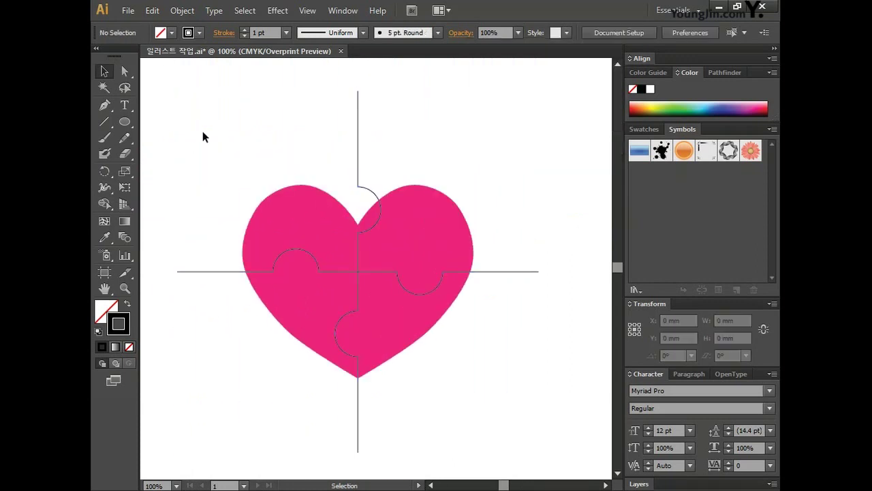
key(ctrl+a)
click(615, 32)
click(586, 68)
click(504, 102)
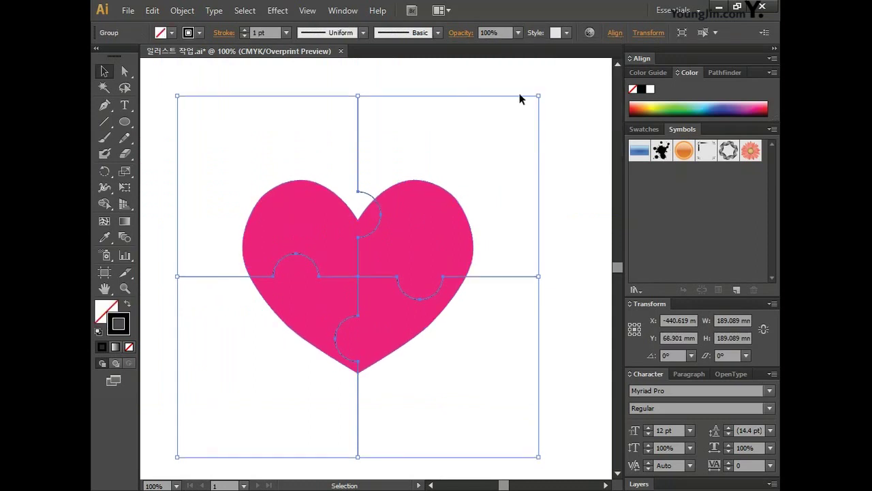
- Scale the puzzle-line cross down proportionally to about 115 mm wide, position it over the heart's middle, and deselect
drag(538, 95, 457, 235)
drag(286, 285, 356, 224)
click(202, 134)
- Realign the vertical centres of the resized puzzle-line cross and the heart, and deselect both
drag(199, 135, 505, 414)
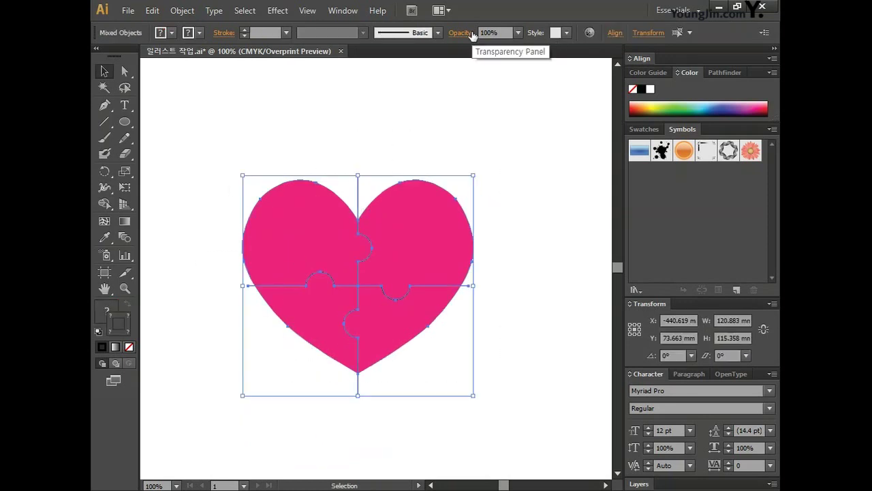
click(614, 33)
click(587, 77)
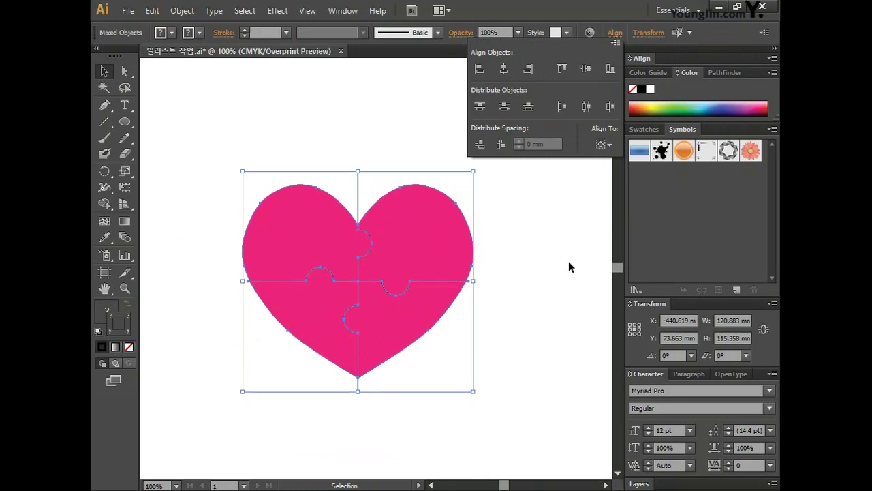
click(524, 261)
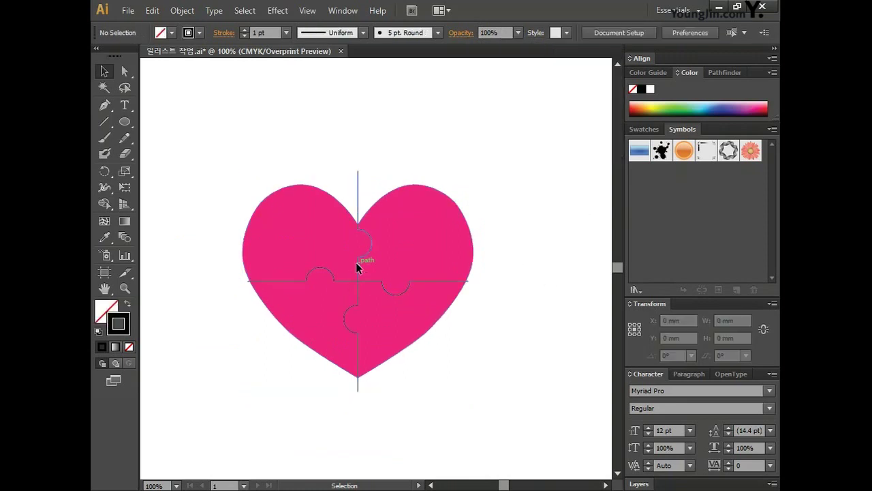
- Increase the stroke weight of the puzzle-line cross by several points to form thick dividing lines, and deselect
click(357, 267)
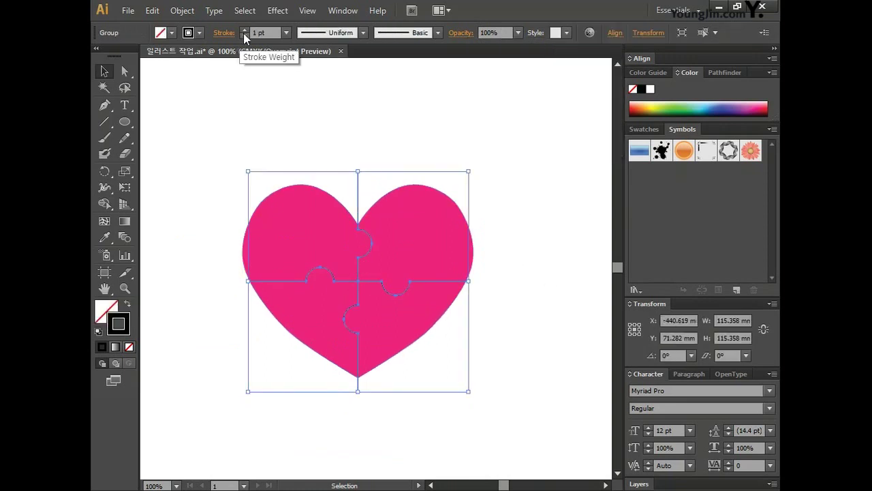
click(243, 30)
click(243, 30)
click(243, 30)
click(243, 30)
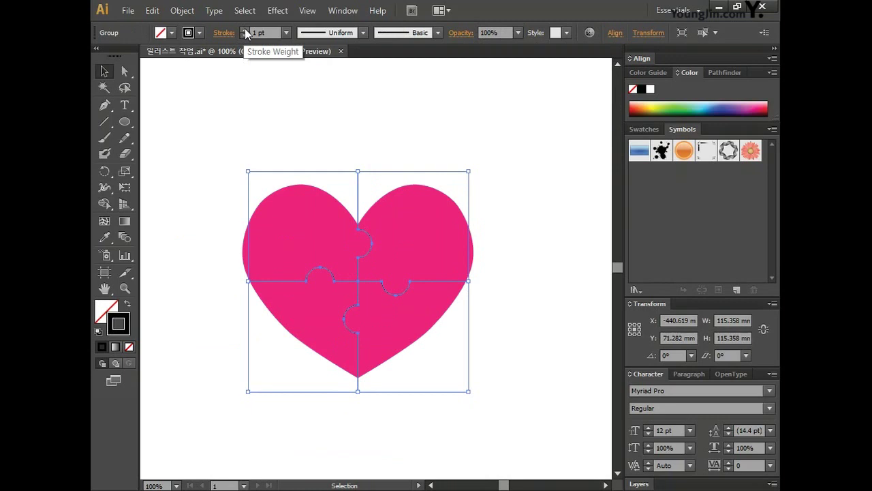
click(243, 30)
click(529, 250)
- Convert the thick puzzle-line cross to filled shapes with Outline Stroke, and deselect it
click(416, 204)
click(184, 10)
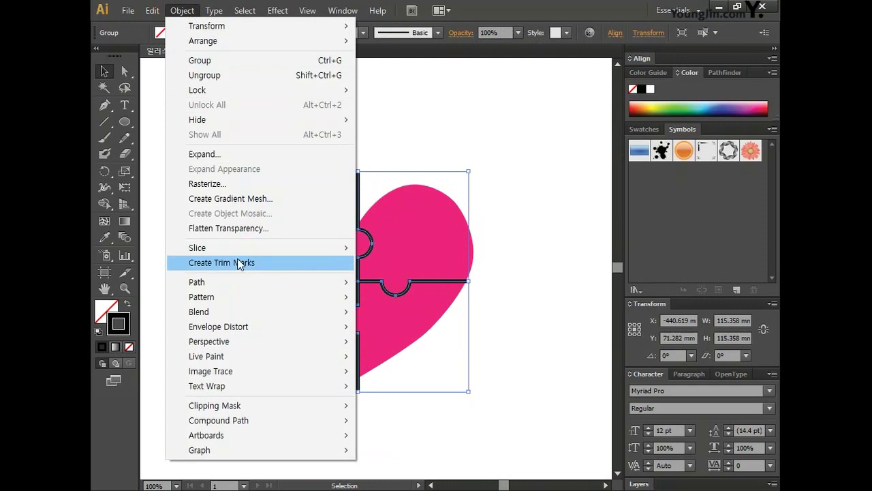
mouse_move(230, 283)
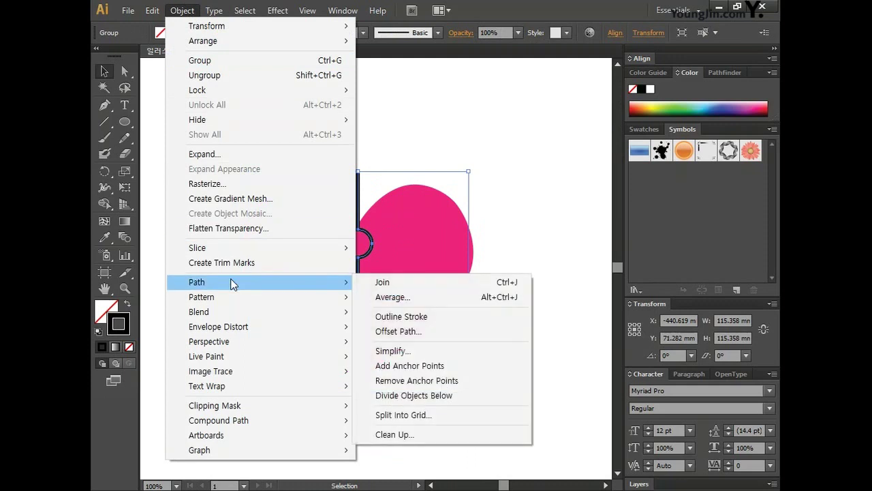
click(428, 319)
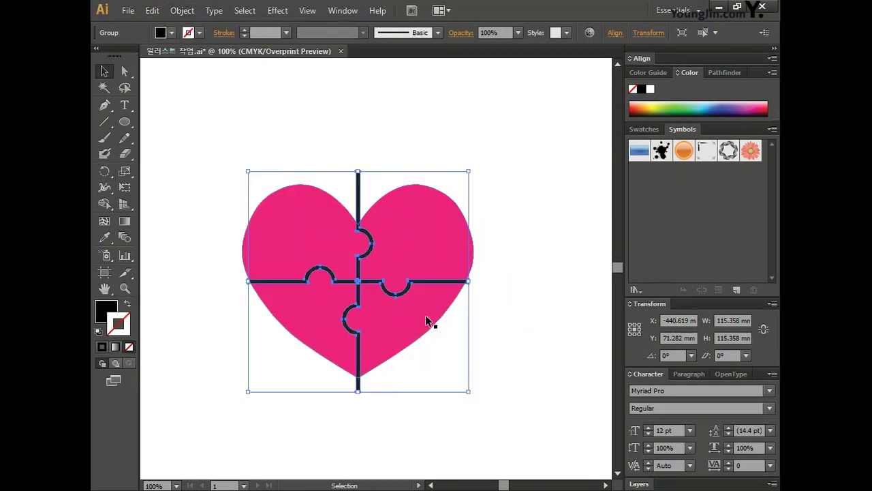
click(560, 306)
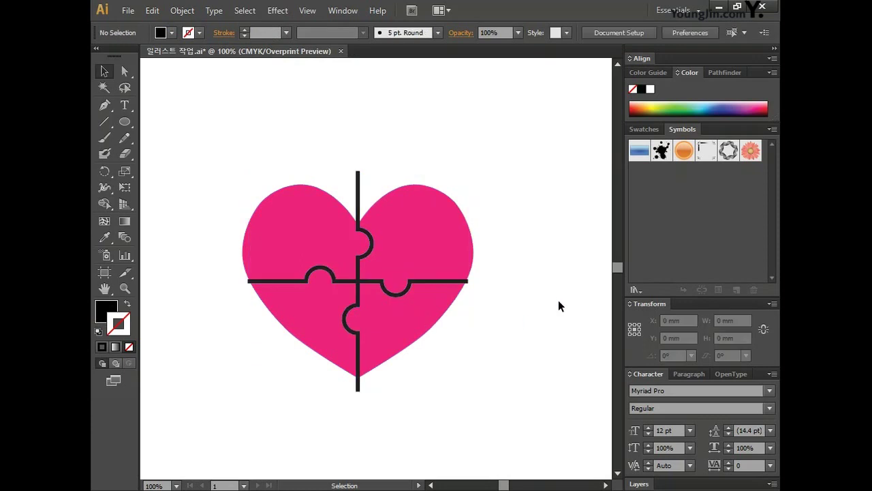
- Subtract the outlined puzzle lines from the pink heart with Minus Front to cut it into four puzzle pieces, and deselect
drag(220, 154, 495, 398)
click(723, 73)
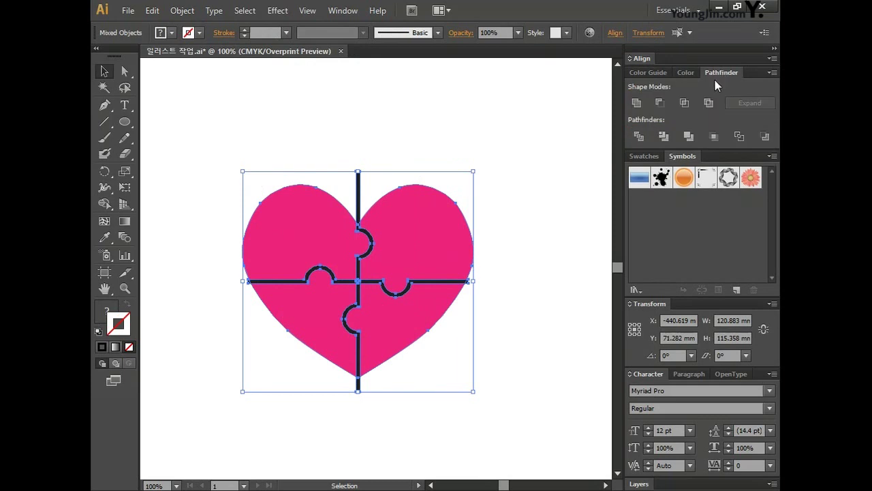
click(660, 103)
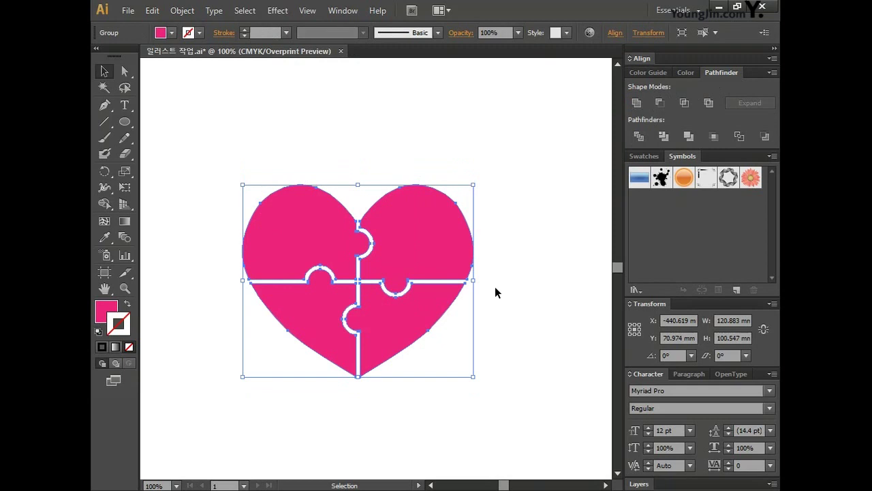
click(514, 277)
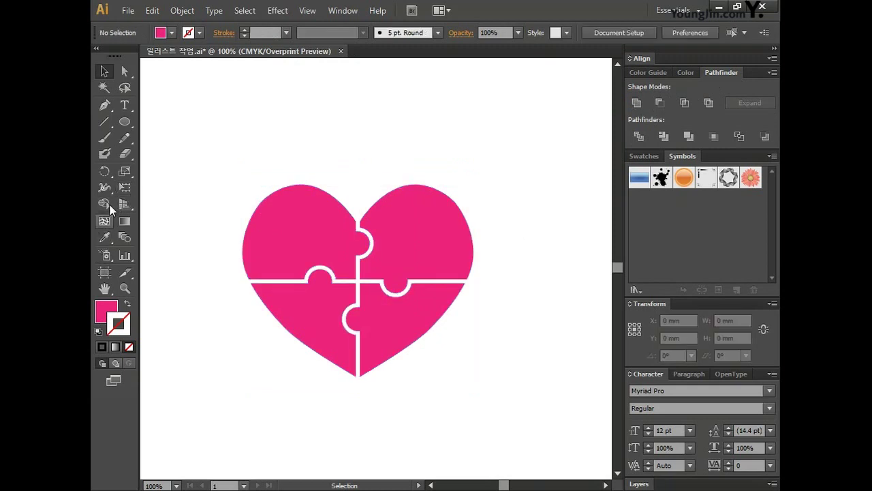
- Add the letter "L" as point text above the heart's left lobe
key(t)
click(285, 133)
text(L)
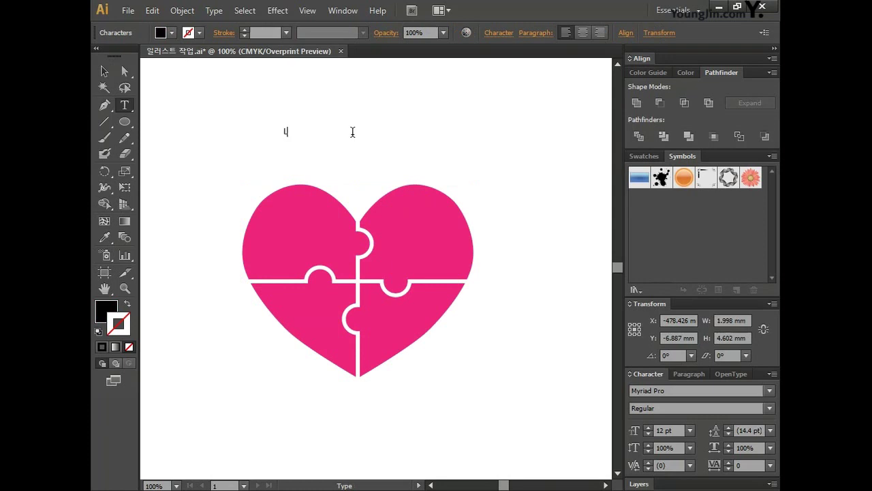
- Set the letter "L" to Myriad Pro Bold at 110 pt
key(ctrl+a)
scroll(693, 439, up, 9)
click(770, 409)
click(653, 378)
click(664, 431)
text(90pt)
key(Return)
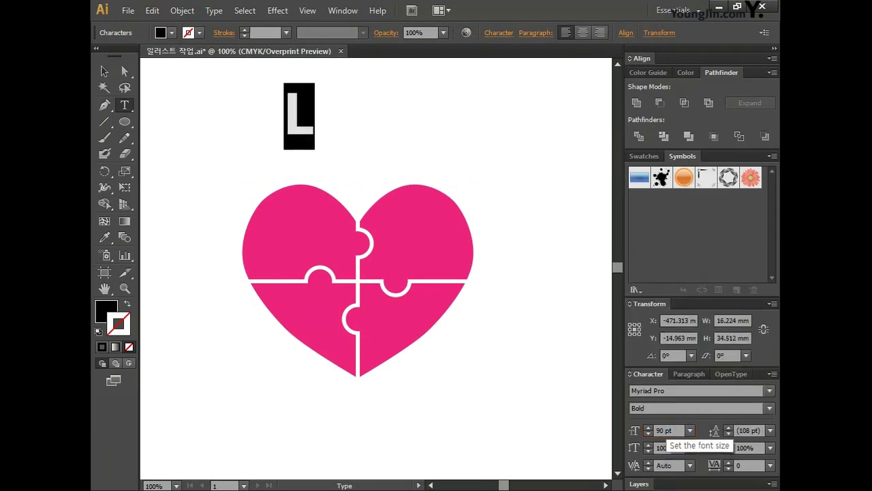
click(644, 430)
click(644, 430)
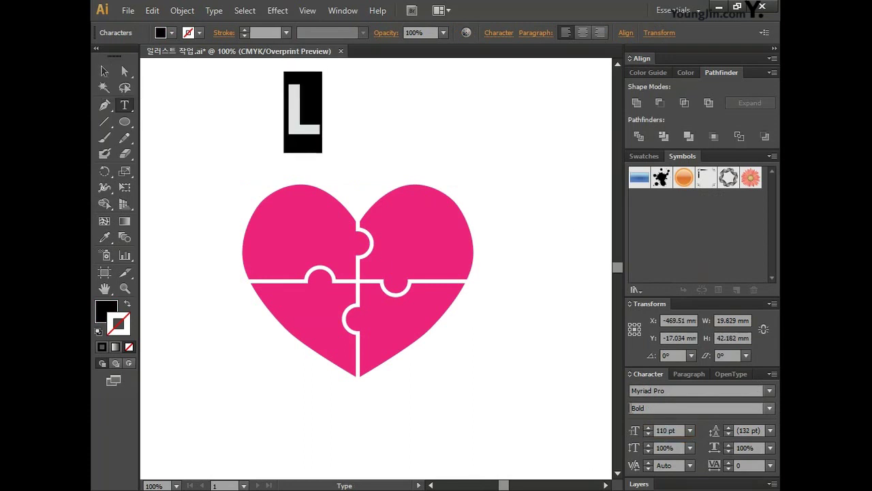
- Move the letter L onto the upper-left puzzle piece of the pink heart and deselect it
ctrl+click(141, 89)
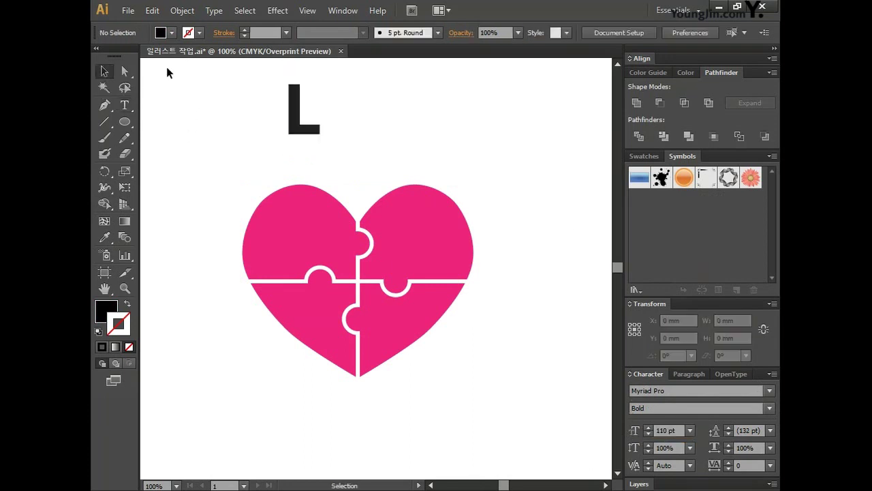
drag(293, 100, 292, 200)
click(408, 160)
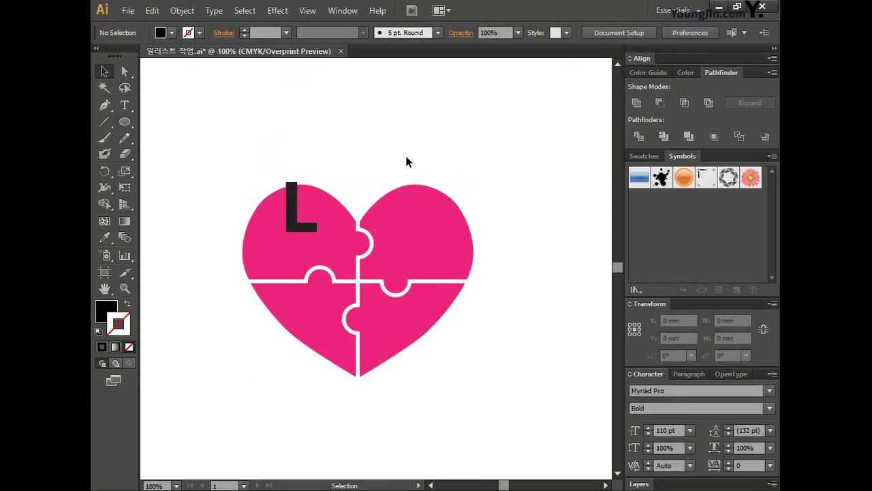
- Add the letter O as text and place it on the heart's upper-right puzzle piece
click(125, 104)
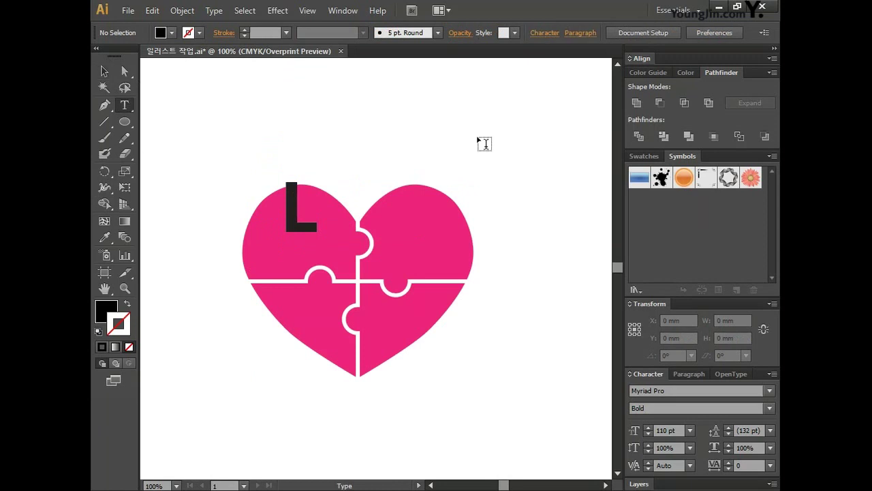
click(403, 140)
text(O)
key(Escape)
drag(441, 109, 441, 201)
key(ctrl+shift+a)
- Add the letter V as text and place it on the heart's lower-left puzzle piece
click(125, 105)
click(344, 116)
text(V)
key(Escape)
scroll(395, 123, down, 1)
drag(372, 89, 313, 317)
- Add the letter E as text and place it on the heart's lower-right puzzle piece
click(125, 105)
click(448, 373)
text(E)
key(Escape)
drag(467, 348, 394, 335)
key(ctrl+shift+a)
- Cut the four letters out of the heart puzzle with Minus Front and deselect the result
drag(202, 131, 524, 429)
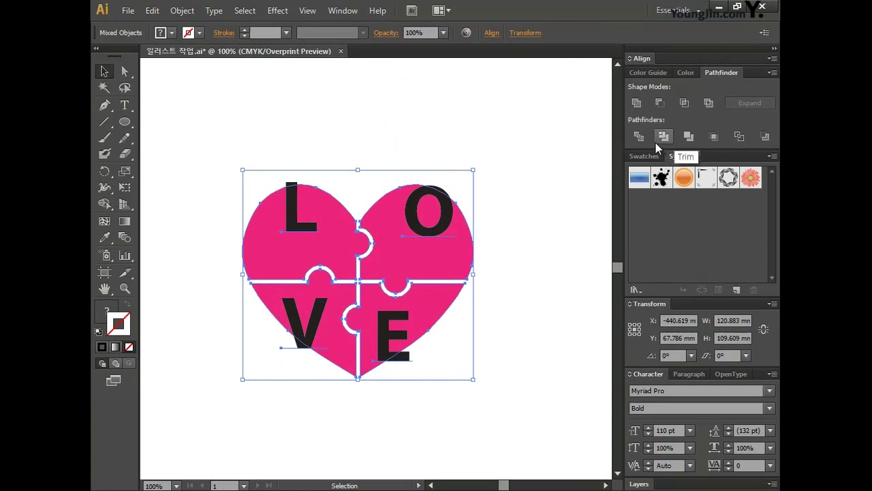
click(660, 103)
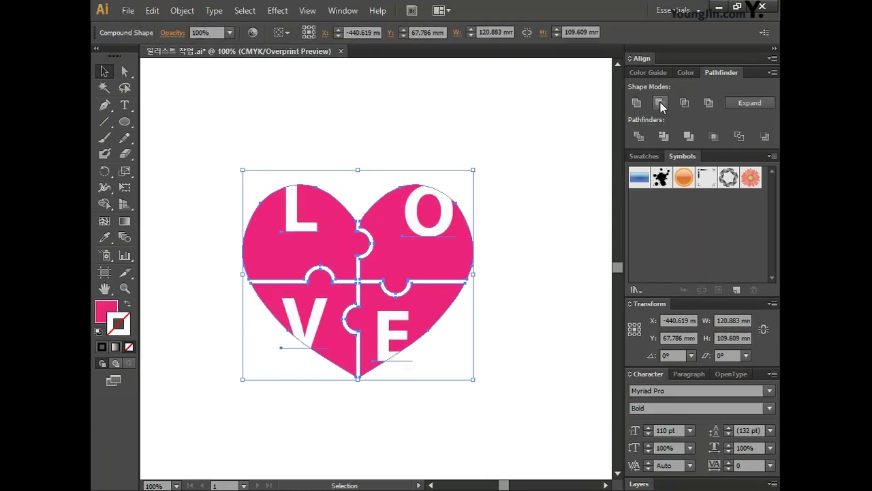
click(531, 223)
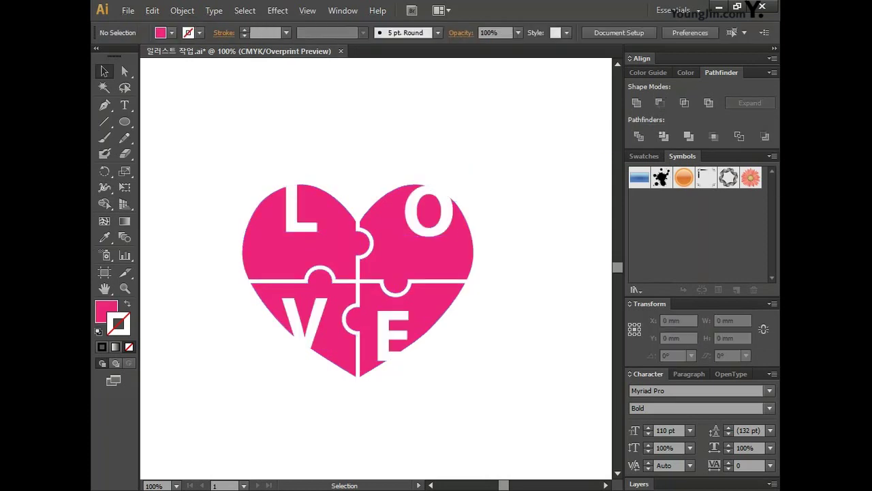
- Draw a square about 135 mm wide in an empty area of the artwork
key(z)
alt+click(216, 216)
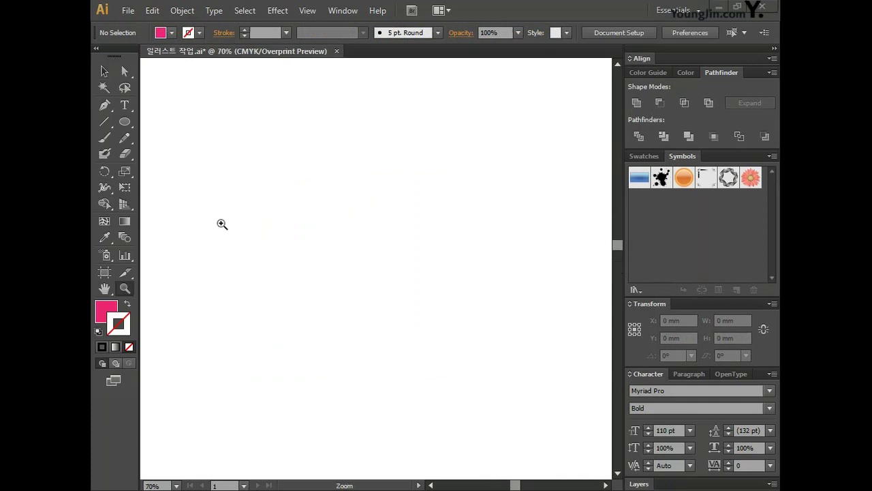
drag(125, 121, 159, 122)
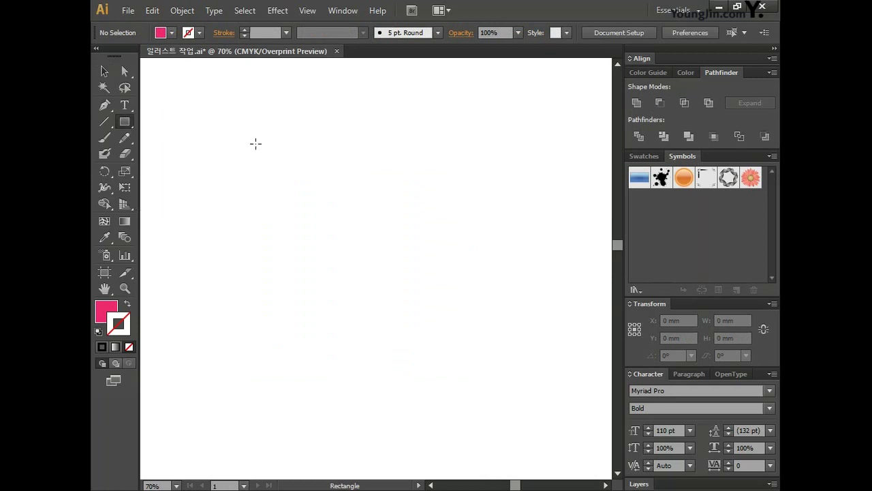
drag(249, 146, 430, 289)
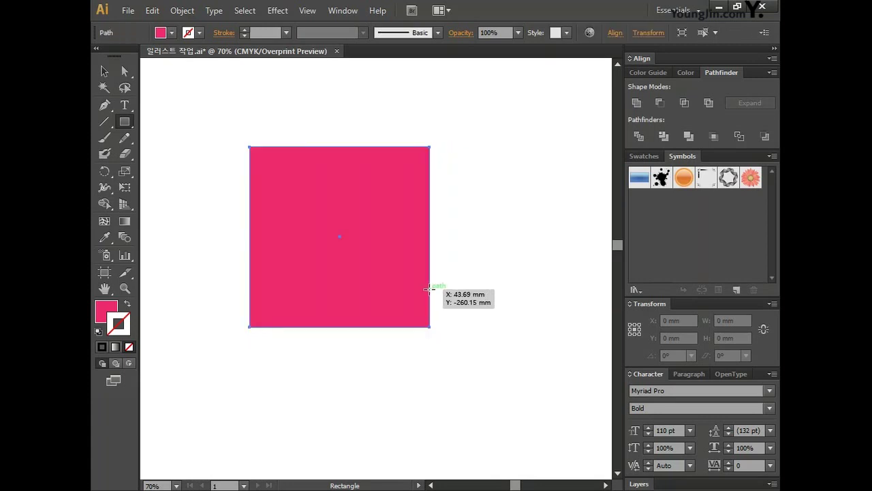
- Show the full gradient options and set up a linear gradient at an angle of -45°
click(125, 225)
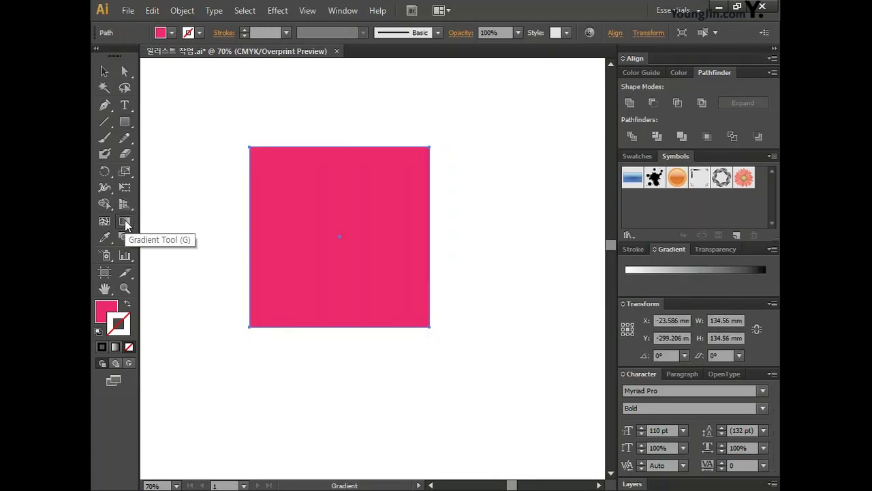
click(773, 249)
click(754, 253)
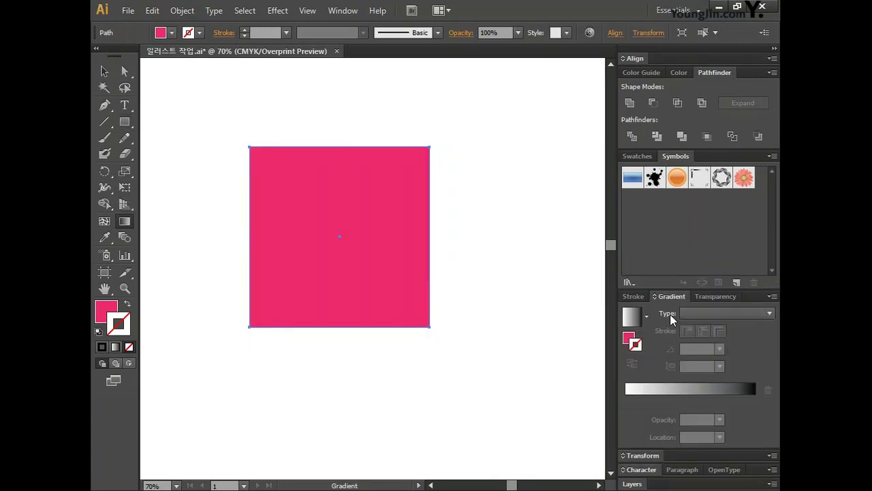
click(696, 314)
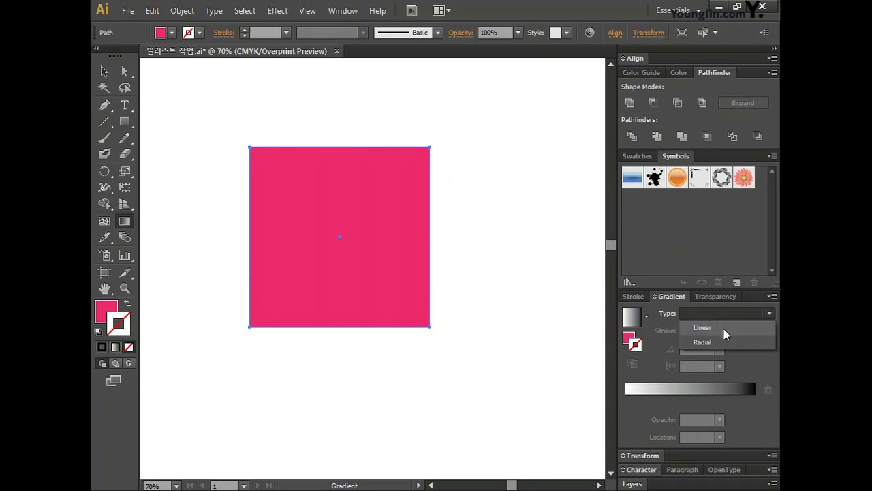
click(724, 330)
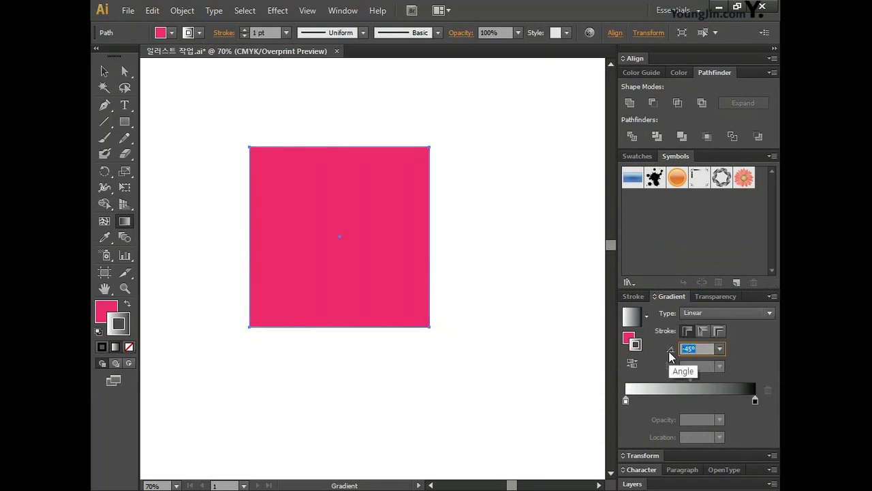
text(-45)
key(Return)
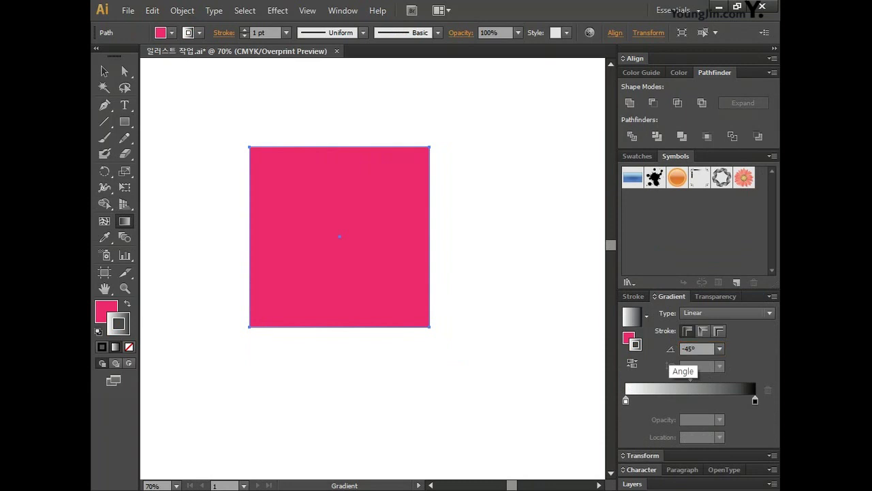
- Add two intermediate color stops to the gradient and give the first stop a pale cream CMYK color
click(656, 401)
click(702, 400)
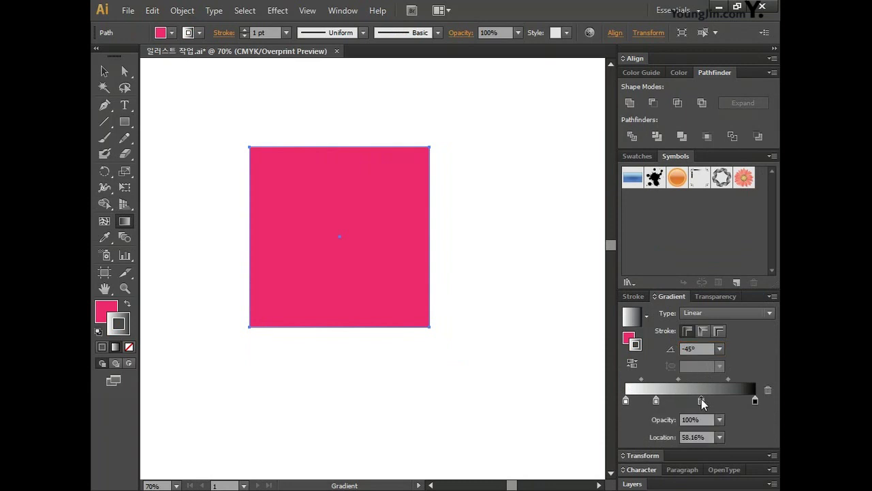
double_click(626, 400)
click(753, 236)
click(710, 259)
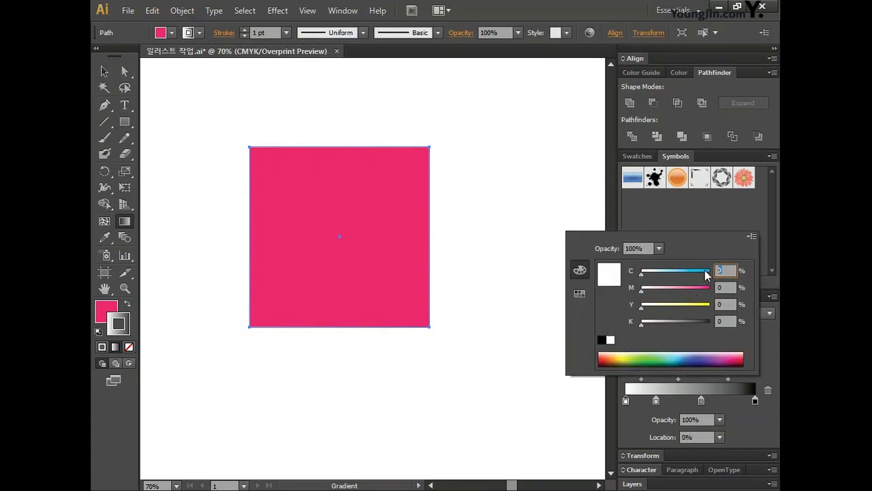
key(Tab)
key(Tab)
key(Return)
- Place the second gradient stop at 12% and color it with M 30 and Y 70
click(655, 400)
double_click(709, 437)
text(12)
key(Return)
double_click(641, 400)
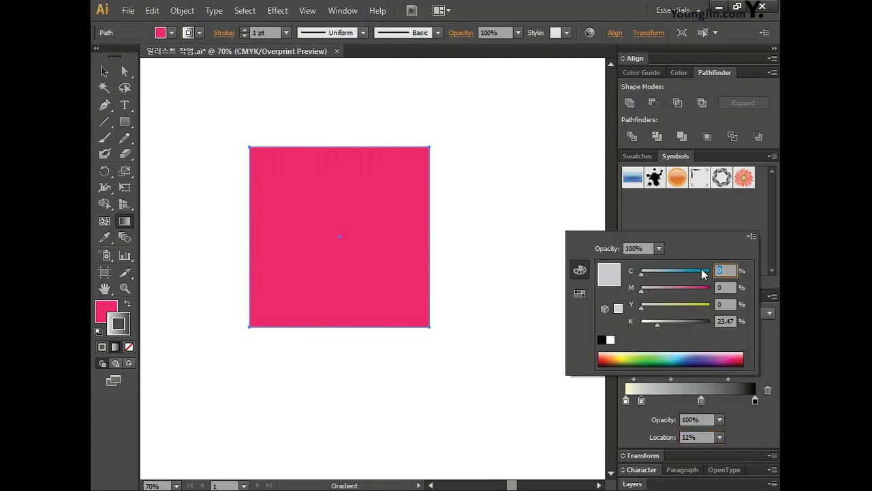
key(Tab)
text(30)
key(Tab)
text(70)
key(Return)
- Place the third gradient stop at 50% and give it a pale cream color
click(702, 401)
double_click(708, 437)
text(50)
key(Return)
double_click(690, 400)
key(Tab)
key(Tab)
key(Return)
- Place the last gradient stop at 75% and color it C 20, M 40, Y 100, K 0
click(755, 400)
double_click(709, 437)
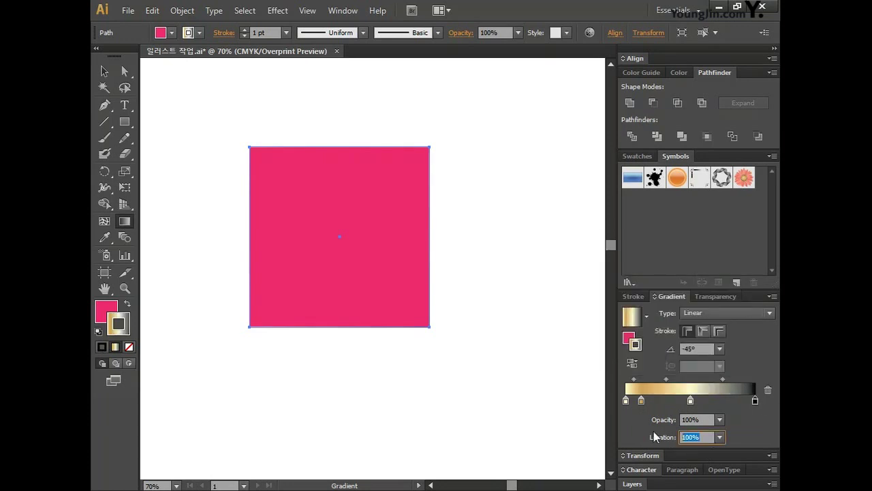
text(75)
key(Return)
double_click(724, 400)
click(752, 236)
click(715, 282)
text(20)
key(Tab)
text(40)
key(Tab)
text(100)
key(Tab)
text(0)
key(Return)
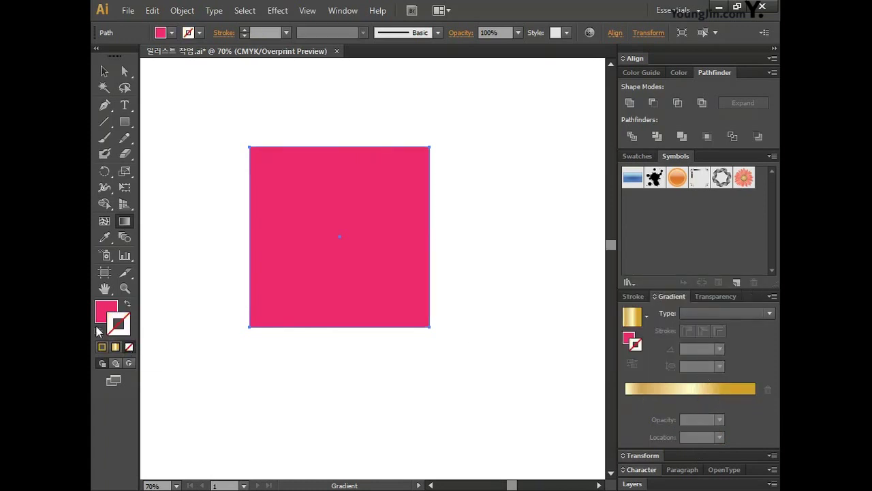
- Leave the square without a stroke and apply the gold gradient to its fill
click(127, 349)
key(x)
key(period)
key(v)
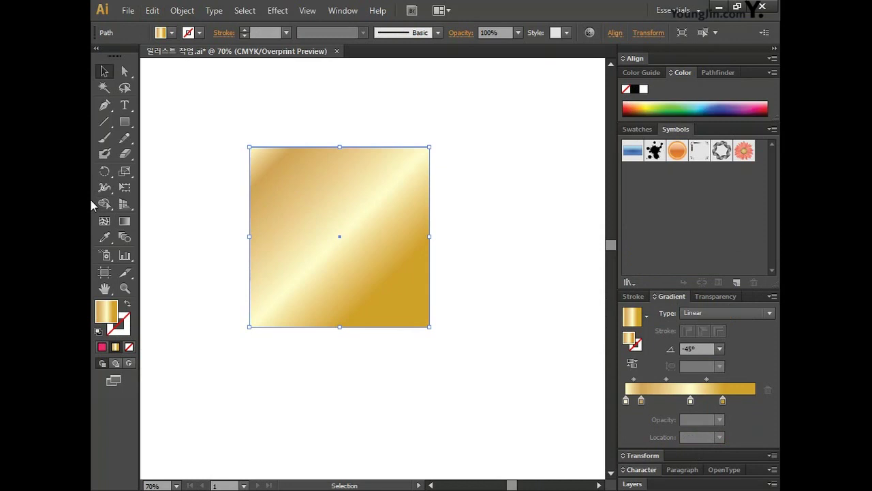
- Create a copy of the gold square rotated by 10°
double_click(105, 172)
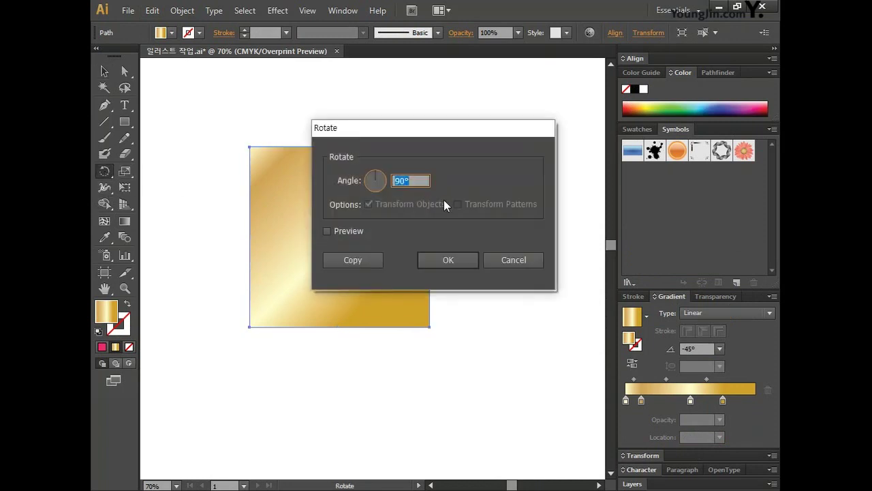
text(10)
click(360, 260)
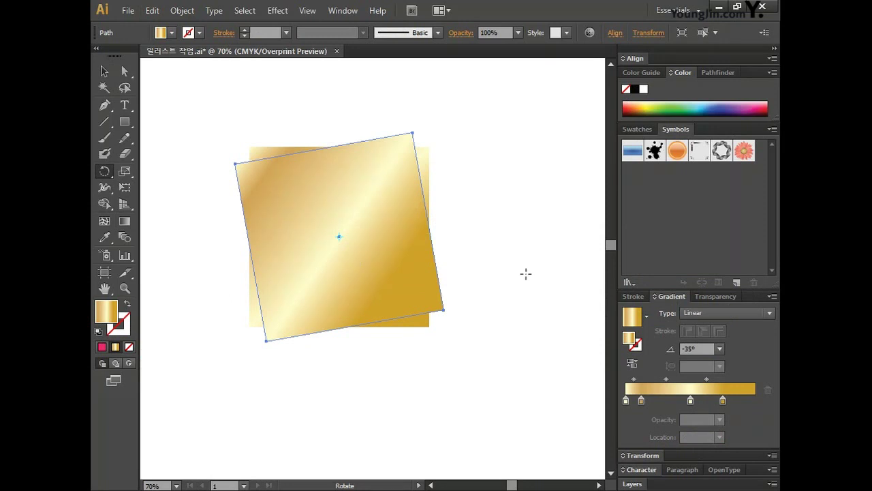
- Repeat the rotated copy seven more times to form a full ring of serrated points
key(ctrl+d)
key(ctrl+d)
key(ctrl+d)
key(ctrl+d)
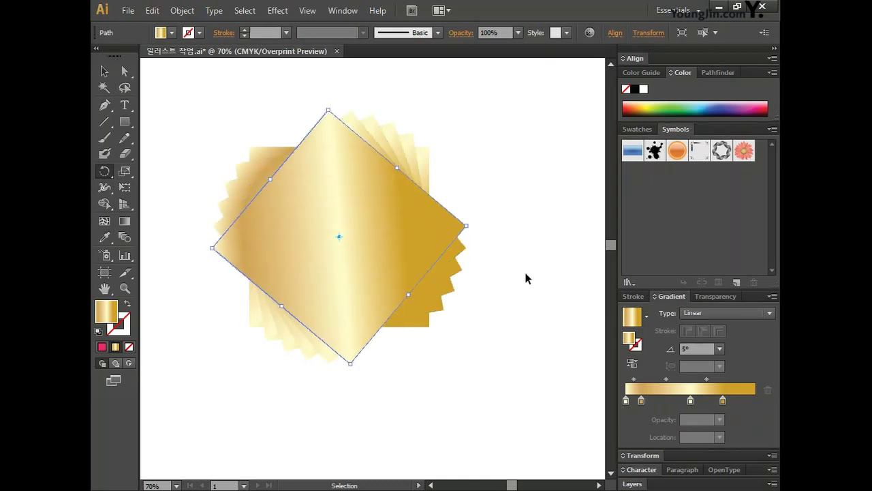
key(ctrl+d)
key(ctrl+d)
key(ctrl+d)
key(v)
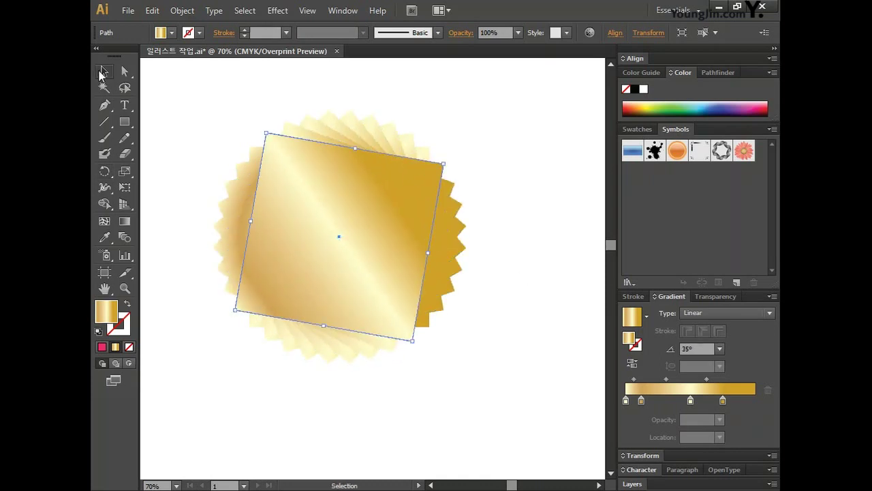
- Unite all the rotated gold squares into a single serrated badge shape and deselect it
click(210, 120)
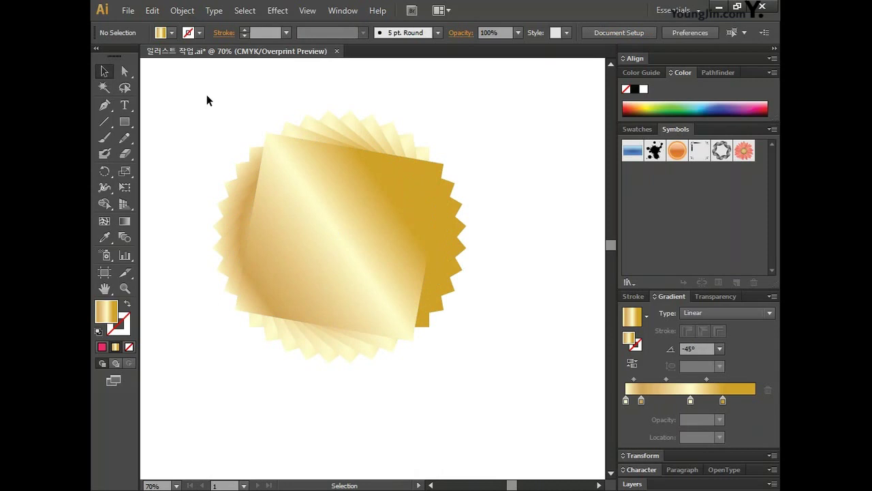
drag(185, 85, 540, 370)
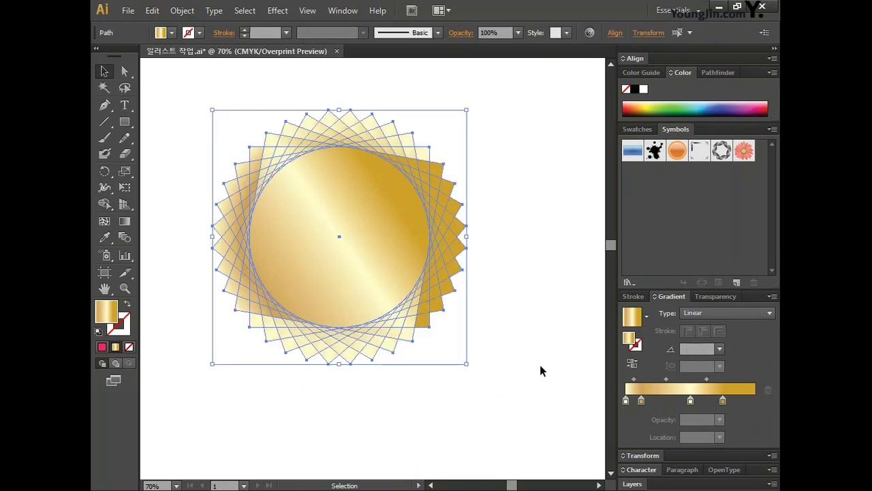
click(715, 71)
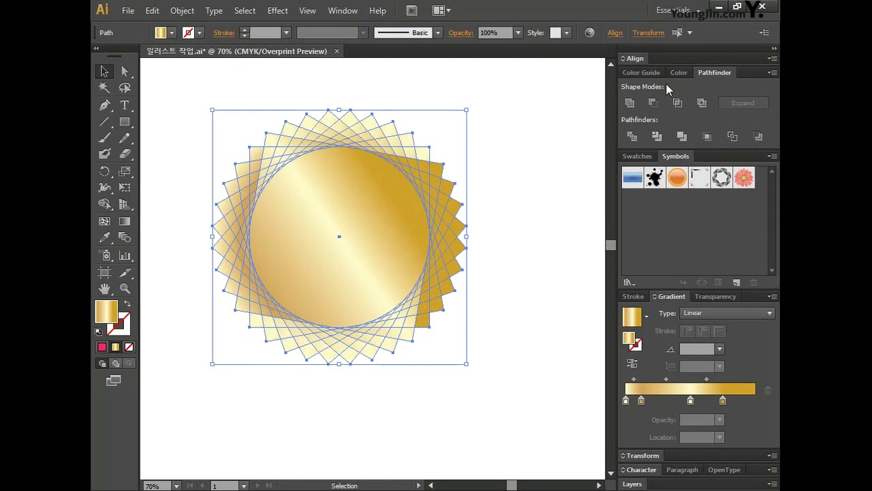
click(630, 103)
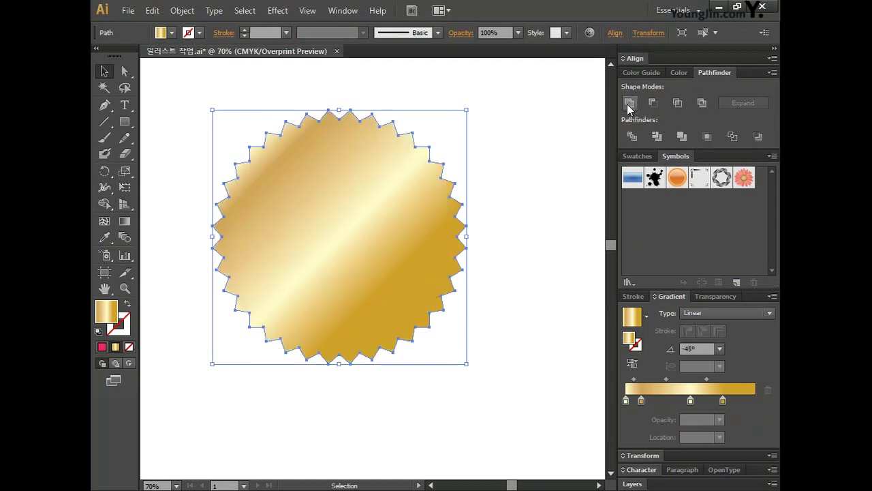
click(507, 199)
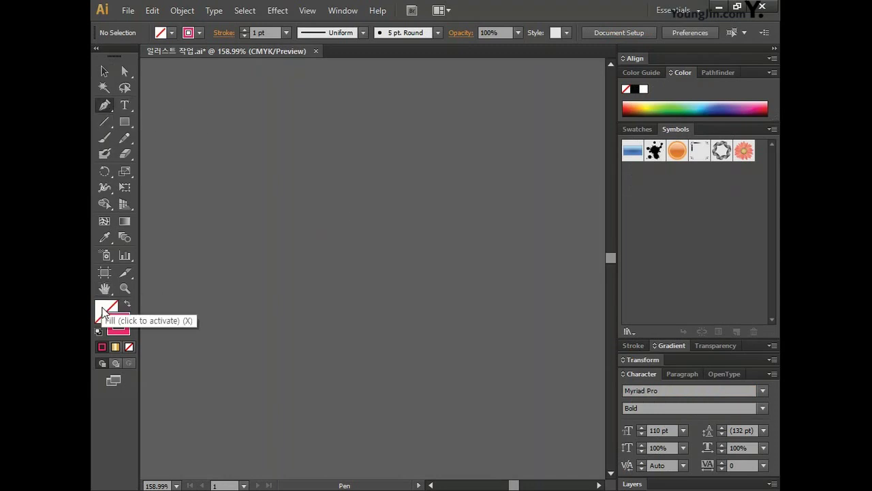
- Draw a closed, straight-sided heart outline with the Pen tool, using the pink stroke and no fill
click(120, 330)
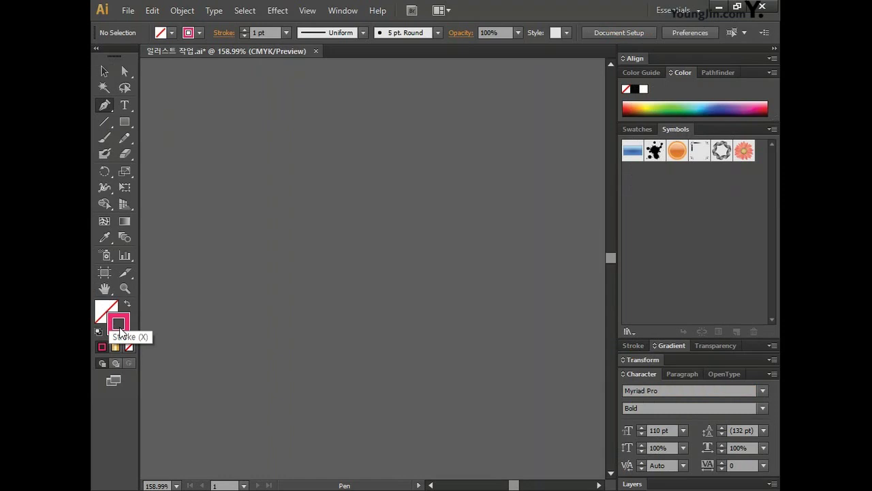
click(343, 207)
click(297, 162)
click(243, 151)
click(204, 210)
click(266, 312)
click(354, 365)
click(446, 306)
click(518, 212)
click(481, 151)
click(406, 166)
click(343, 206)
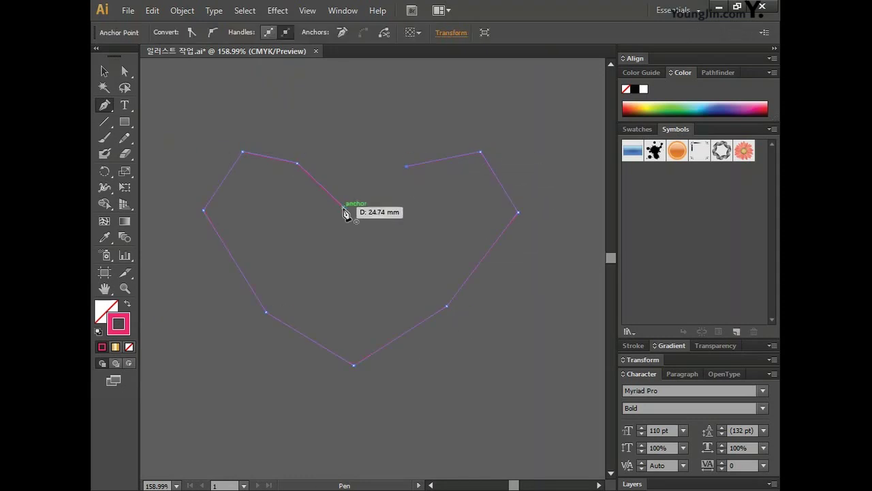
- Reposition the heart's right-hand anchor points inward and round the angular corners of both lobes into curves
drag(406, 167, 396, 173)
drag(481, 151, 456, 150)
drag(518, 213, 493, 213)
drag(447, 306, 429, 312)
drag(456, 150, 437, 145)
click(297, 162)
drag(242, 151, 261, 142)
drag(204, 210, 208, 234)
- Fine-tune the anchor points and handles of both lobes to even out the heart's curves, then deselect it
ctrl+click(473, 164)
drag(386, 174, 388, 179)
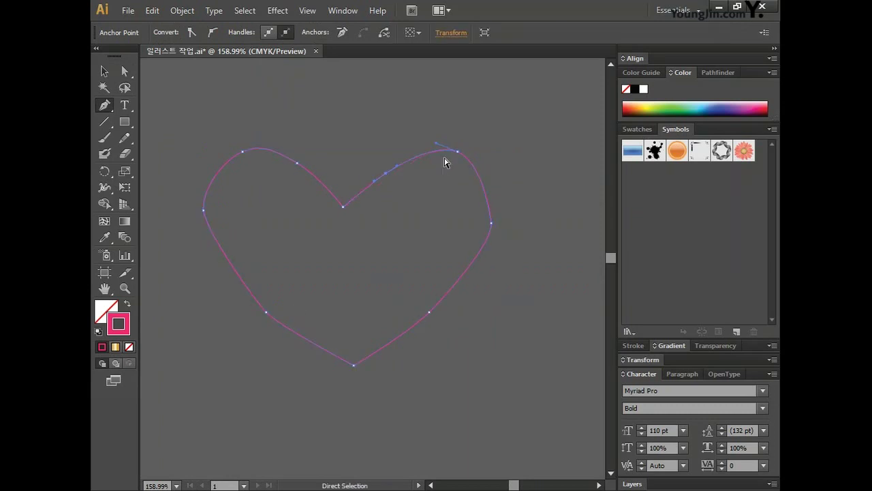
drag(242, 151, 234, 156)
drag(203, 210, 204, 216)
drag(451, 149, 483, 163)
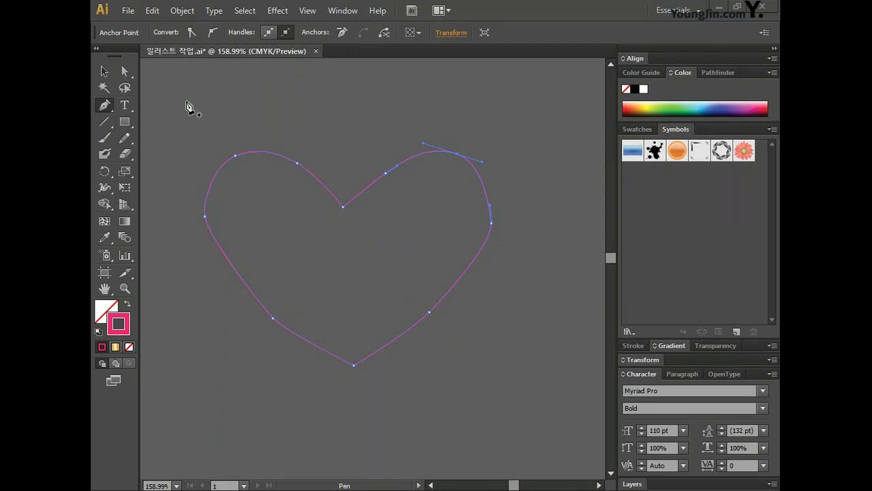
key(v)
click(229, 202)
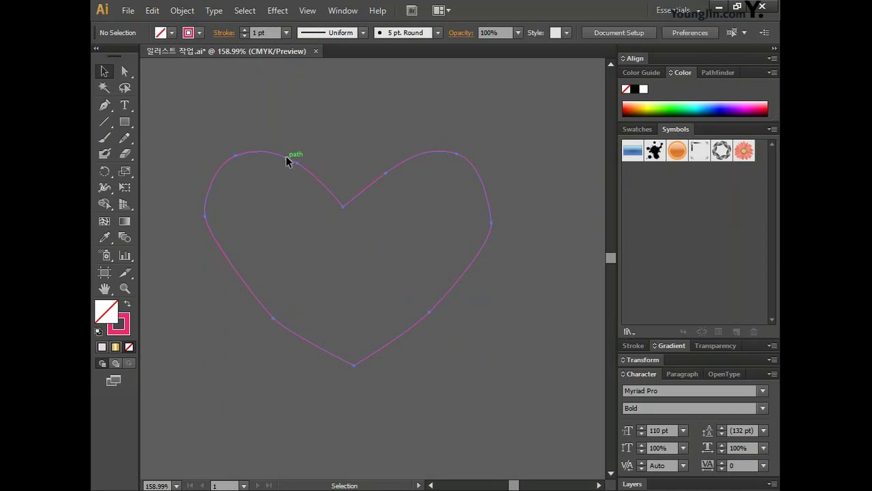
- Fill the heart outline with the pale lilac colour C 10%, M 15%, Y 5%, K 0%
click(289, 158)
double_click(103, 308)
click(493, 299)
text(10)
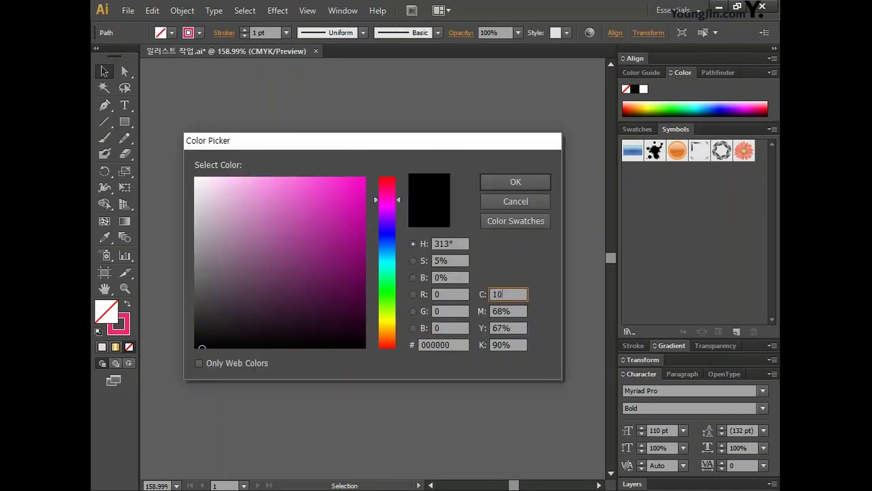
key(Tab)
text(15)
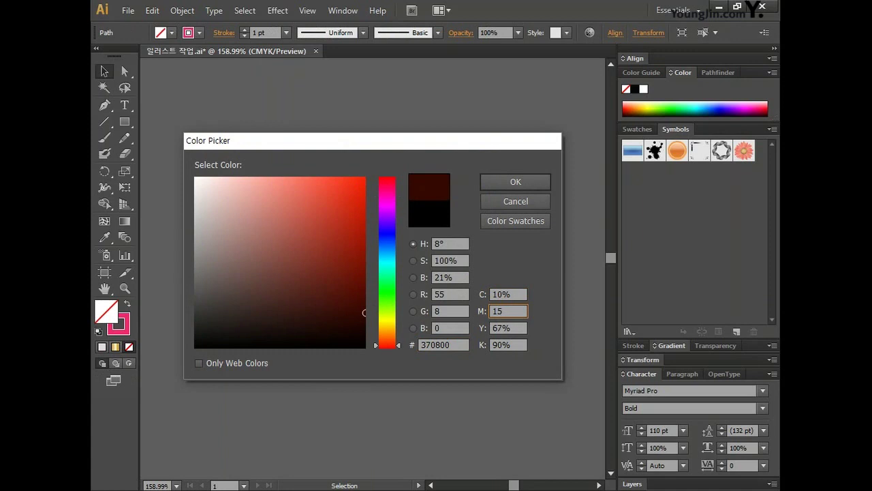
key(Tab)
text(5)
key(Tab)
text(0)
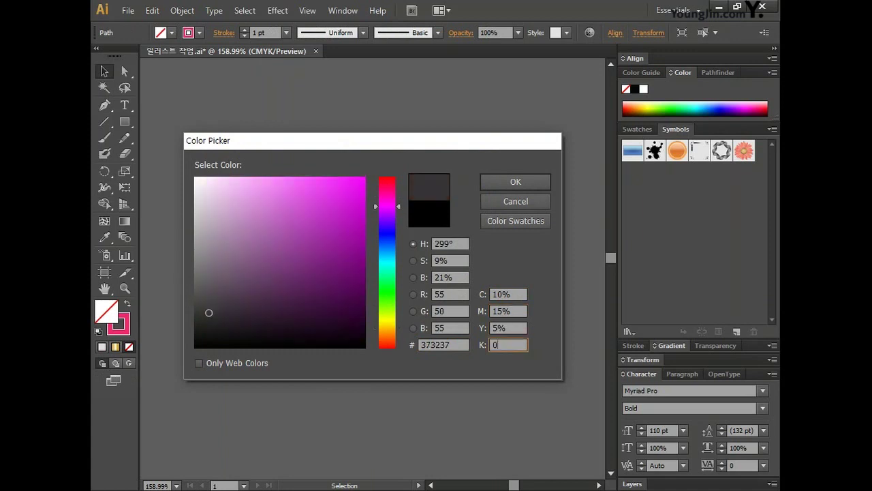
key(Return)
- Change the heart's stroke colour to white, using 0% for all CMYK values
double_click(118, 326)
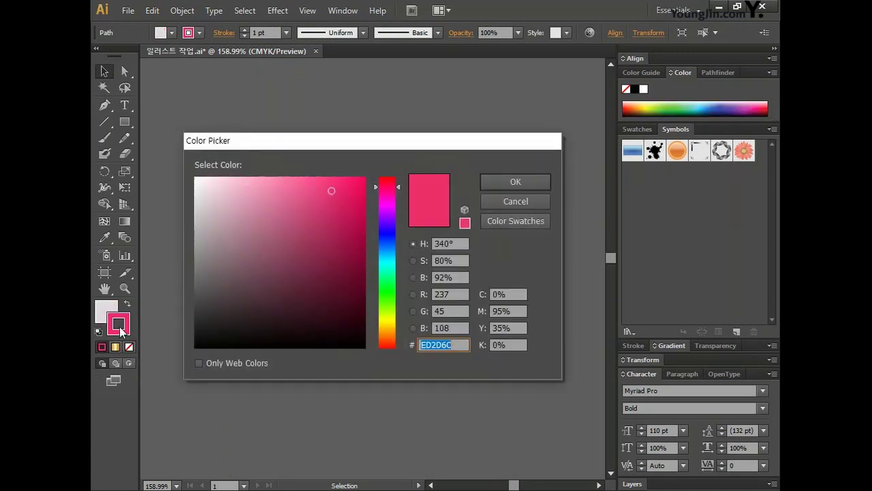
click(502, 294)
key(Tab)
text(0)
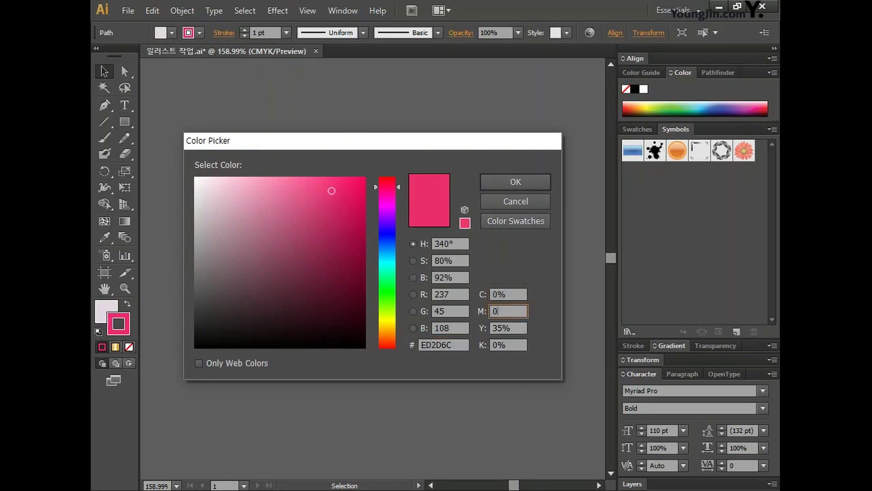
key(Tab)
text(0)
key(Tab)
key(Return)
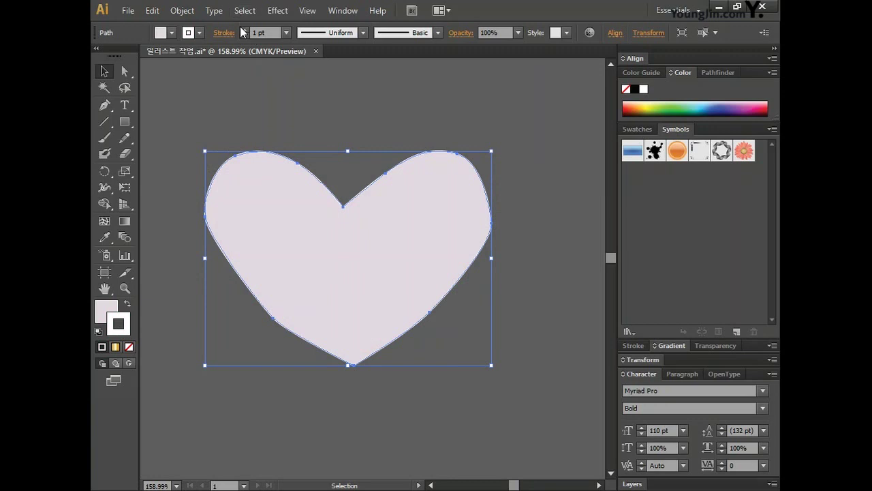
- Increase the heart's stroke weight to 8 pt and deselect the heart
click(244, 30)
click(244, 30)
click(243, 30)
click(244, 30)
click(244, 30)
click(243, 30)
click(244, 30)
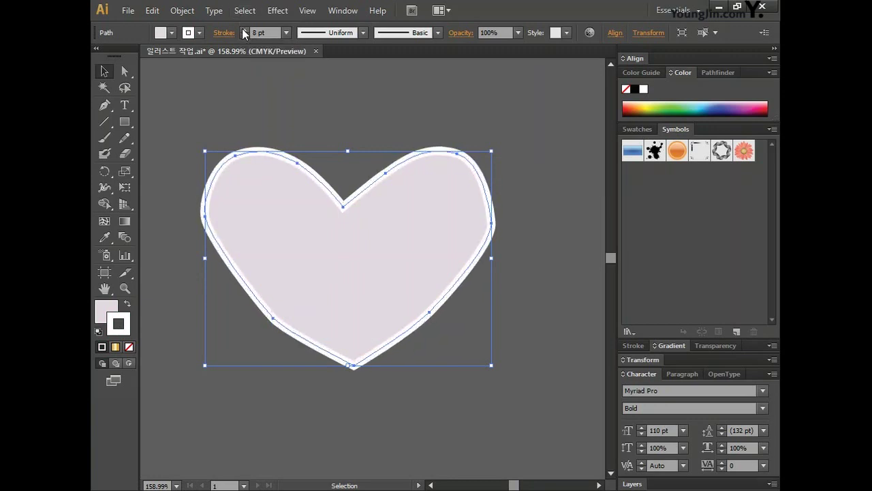
click(292, 105)
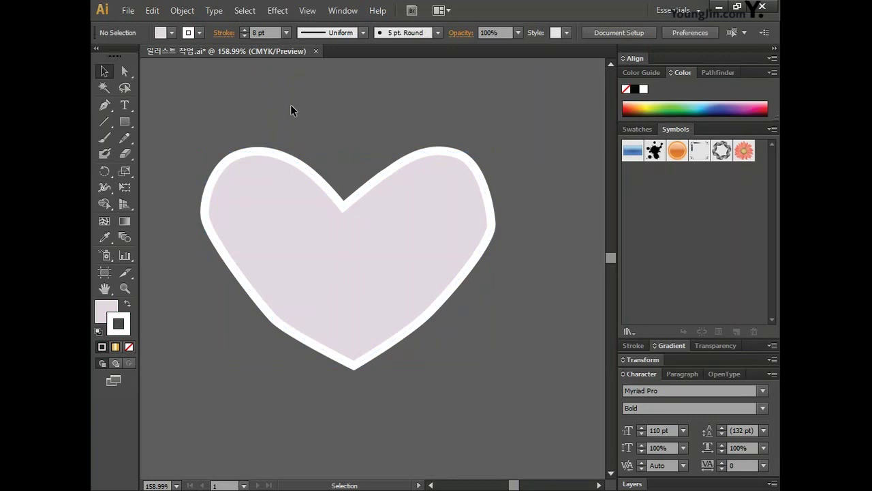
- Convert the heart's white stroke into an outlined shape with Outline Stroke, deselect it and save the file
key(ctrl+a)
click(182, 10)
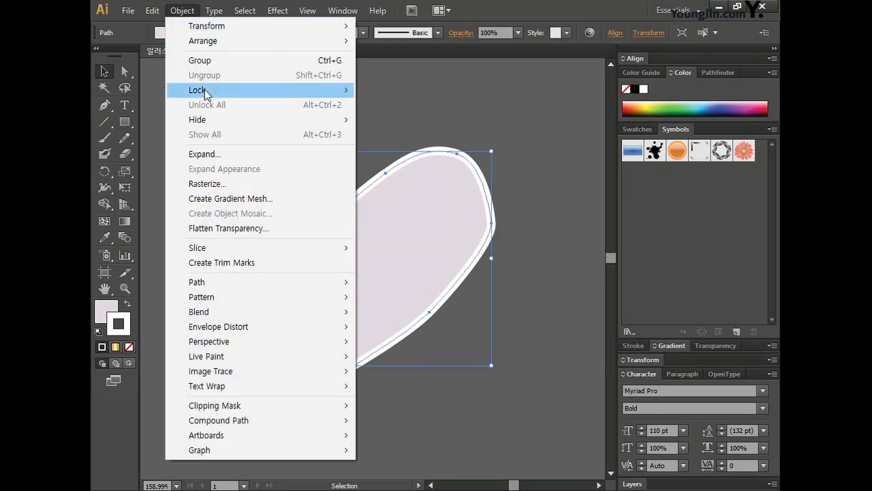
mouse_move(218, 285)
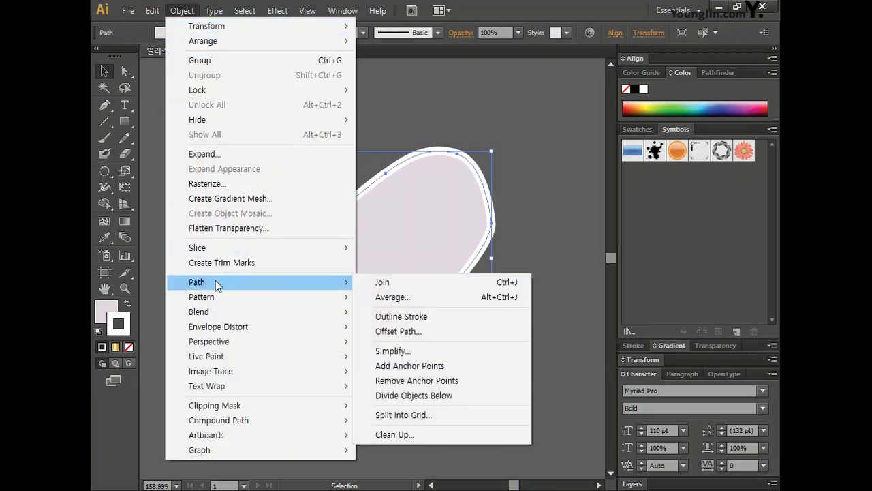
click(444, 316)
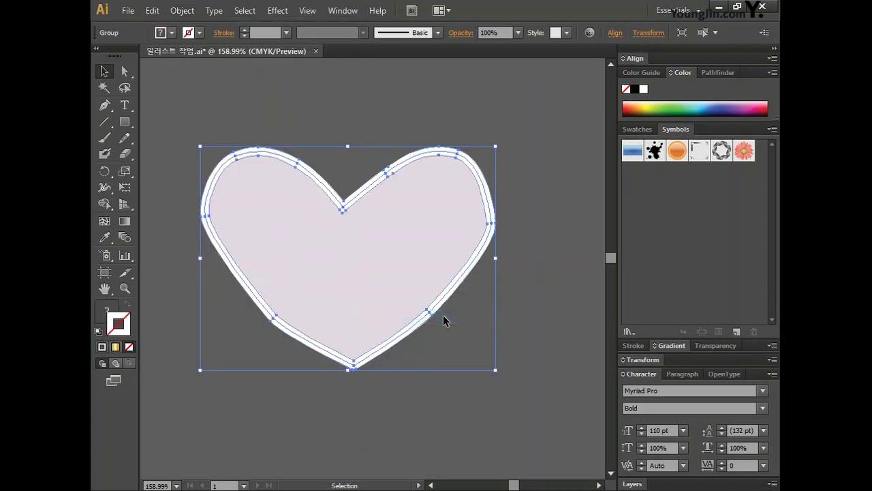
click(567, 276)
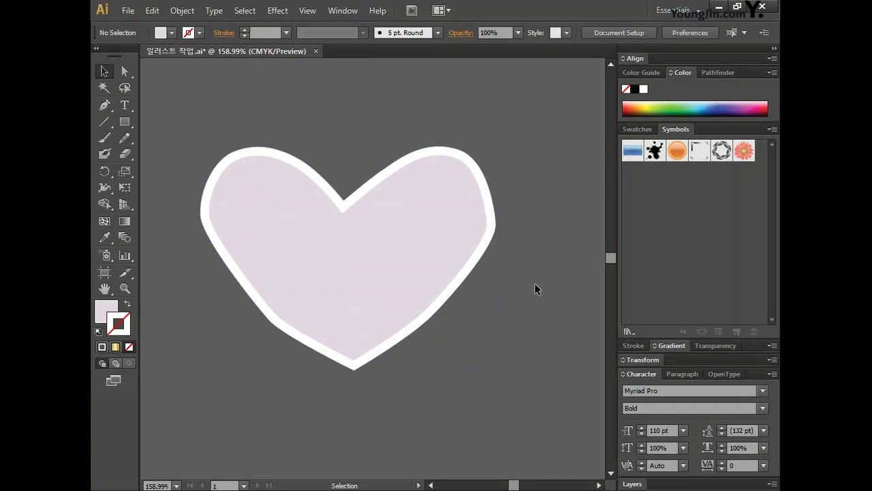
key(ctrl)
key(ctrl+s)
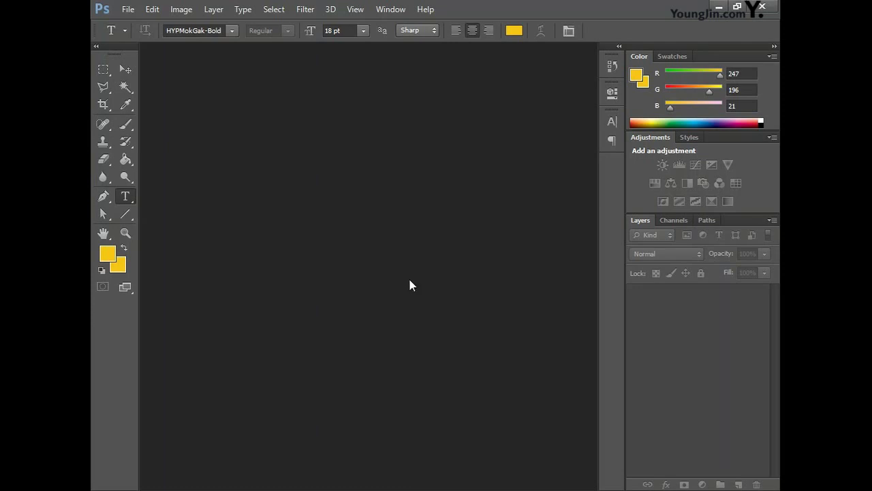
- In Photoshop, create a document named 포토샵 작업, 241 × 166 mm, at 100 pixels/inch in CMYK with a white background
click(128, 9)
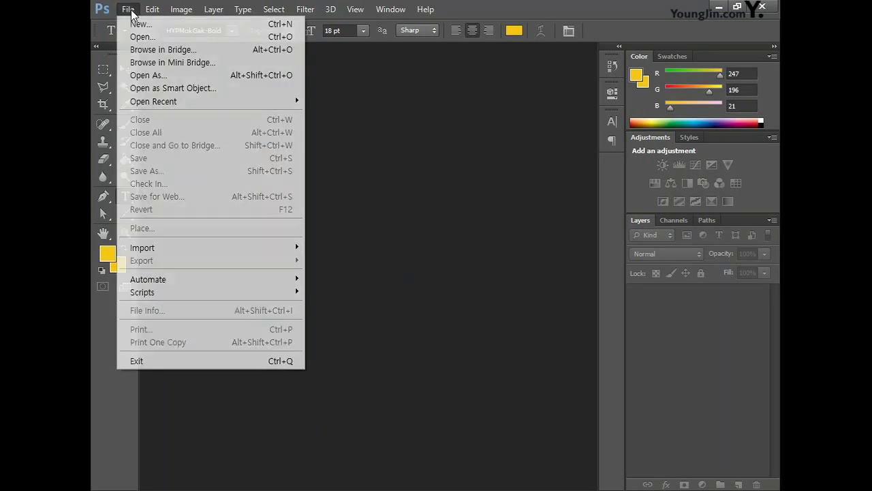
click(138, 24)
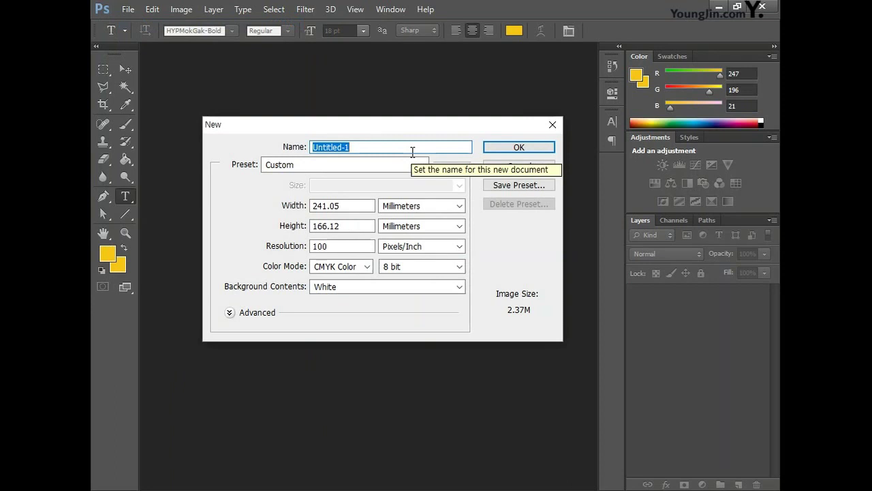
text(포토샵 작업)
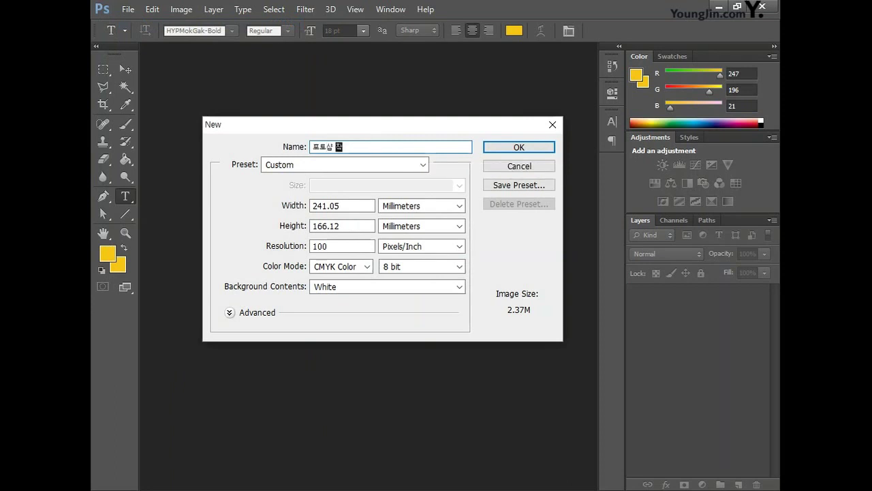
click(294, 213)
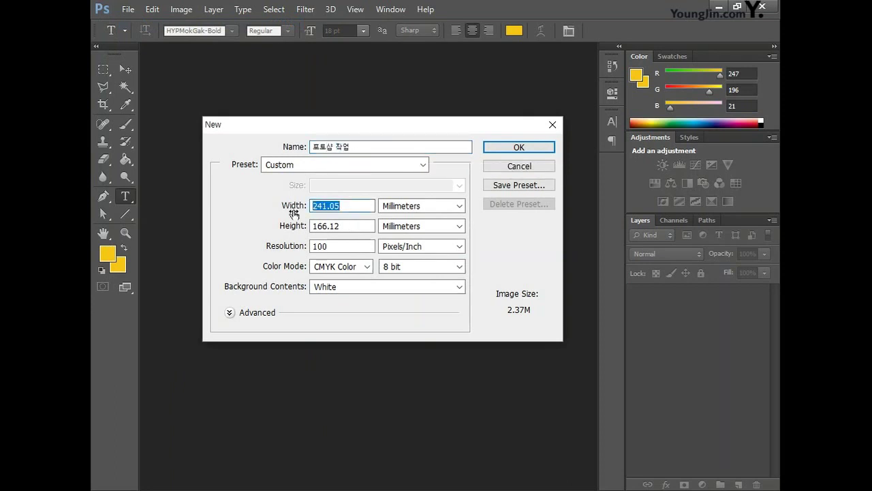
text(241)
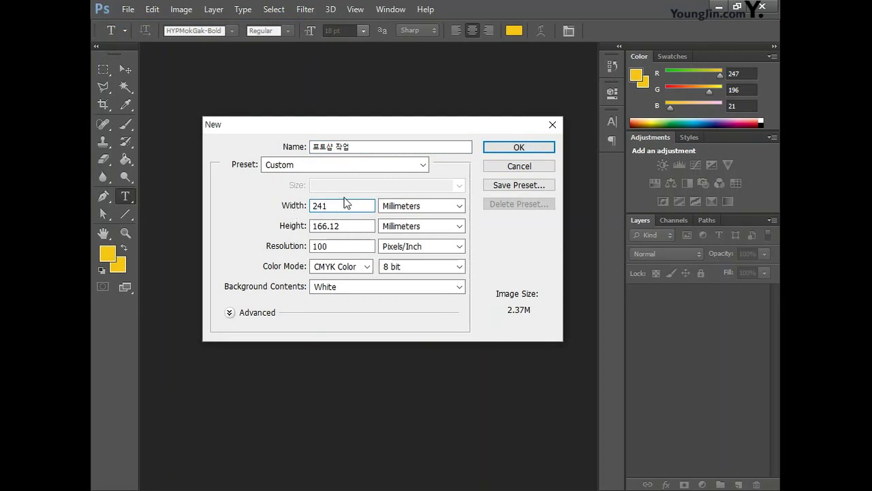
click(298, 228)
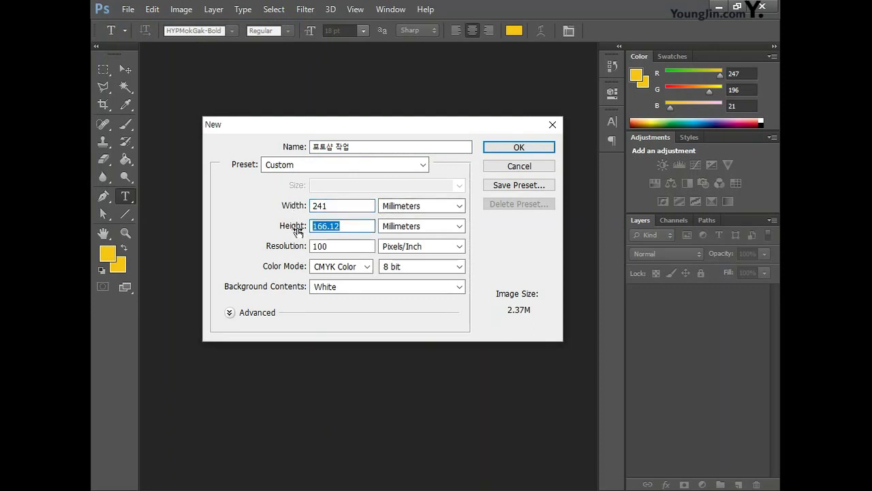
text(166)
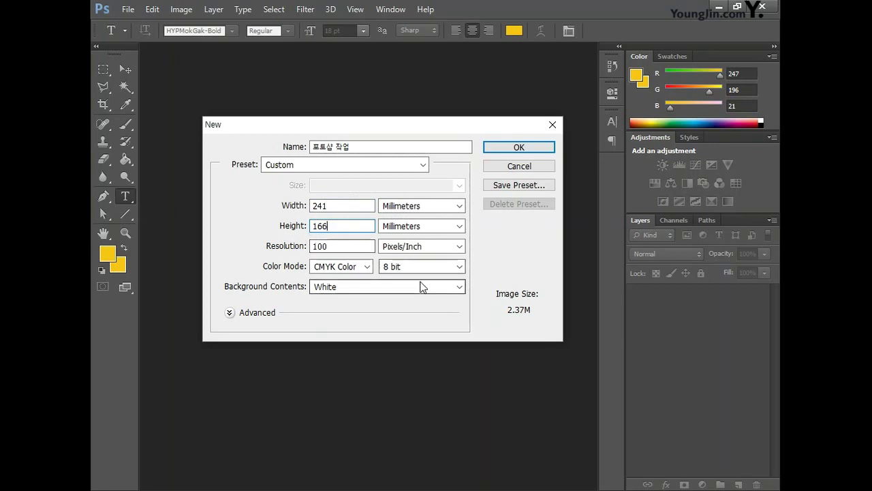
click(496, 147)
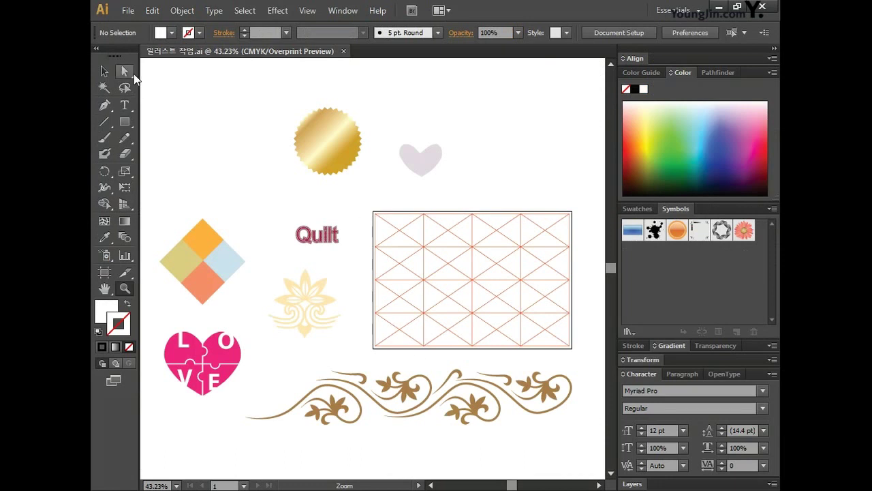
- Copy the red grid group from the Illustrator artwork and paste it into the Photoshop document as pixels
click(105, 71)
click(475, 286)
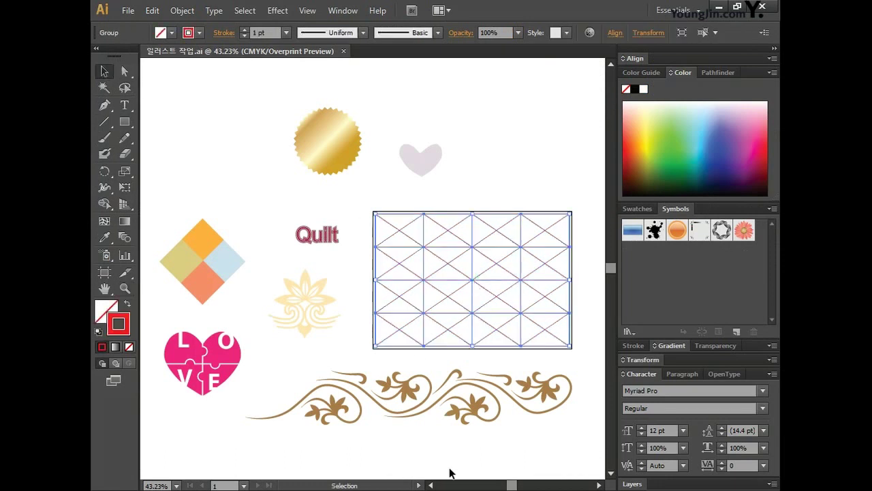
mouse_move(443, 488)
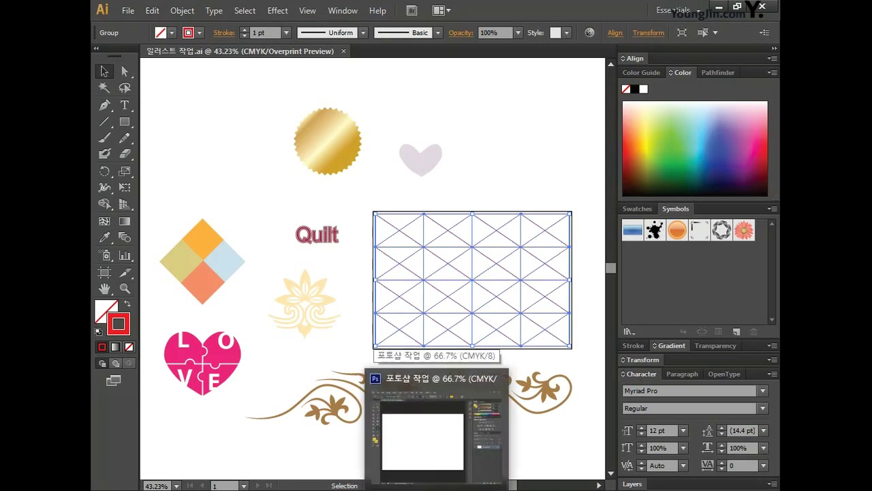
click(423, 437)
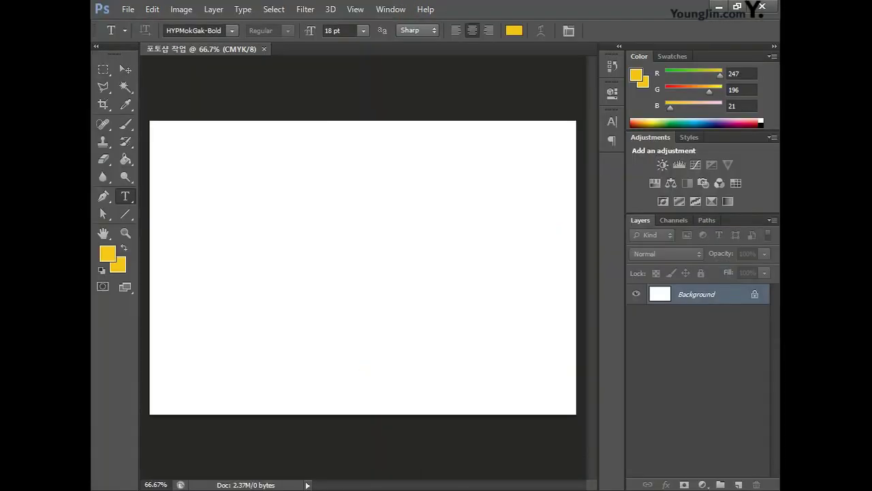
key(ctrl+v)
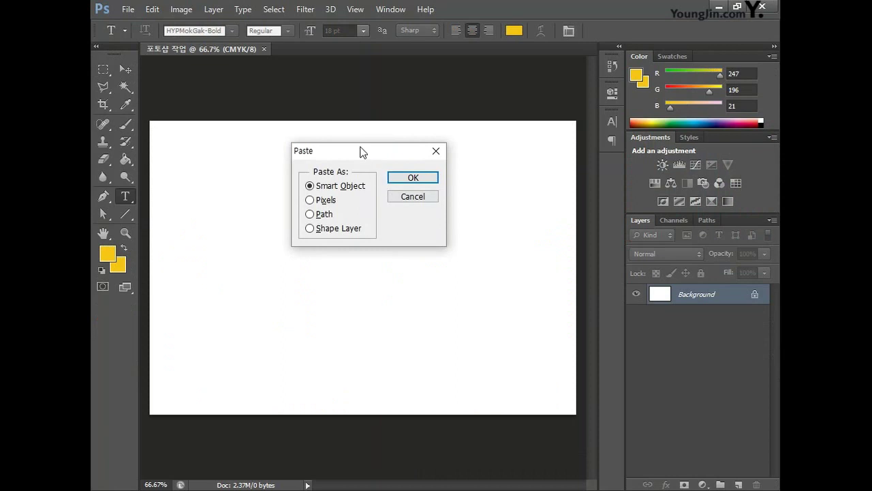
click(326, 202)
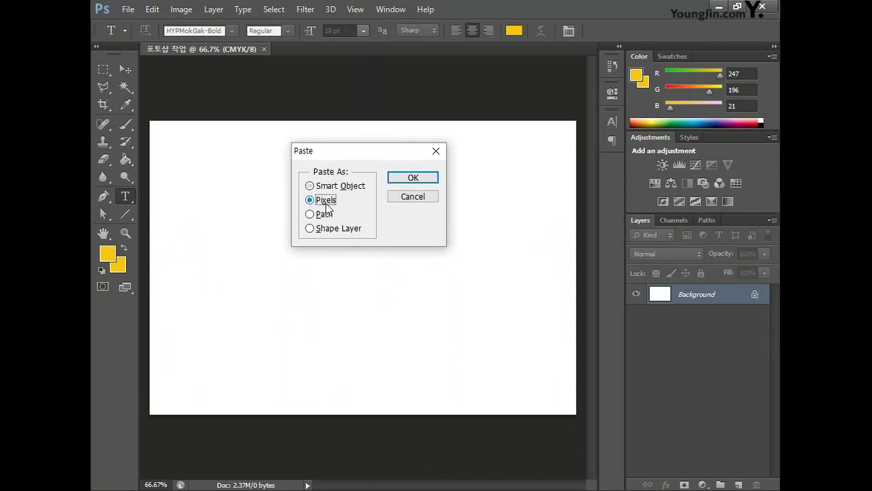
click(423, 179)
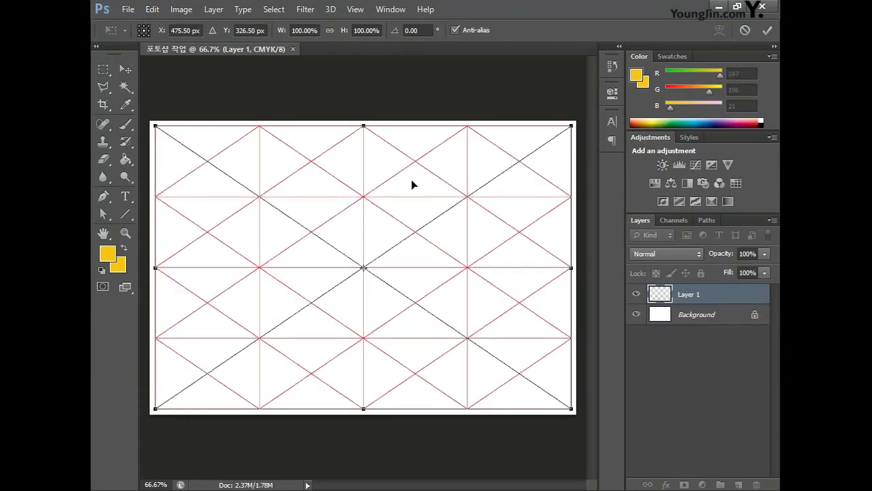
key(Return)
key(t)
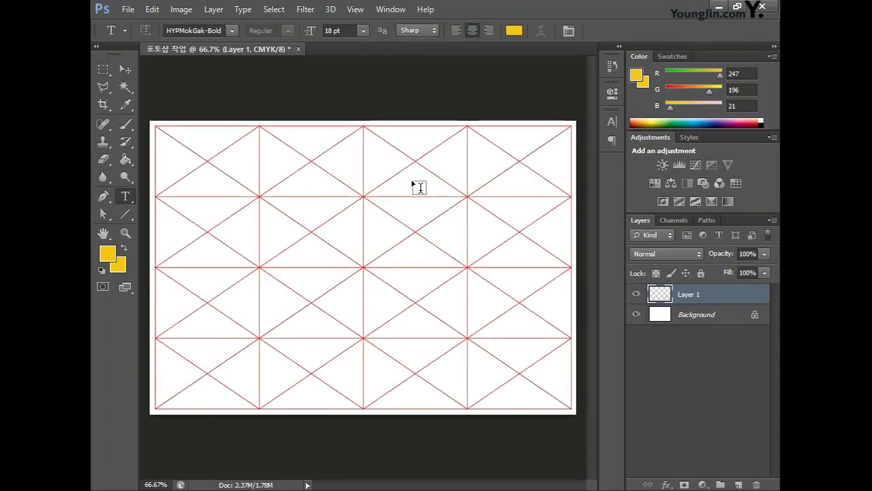
- Rename the pasted grid layer to 그리드 and lock the layer completely
double_click(698, 294)
text(그리드)
key(Return)
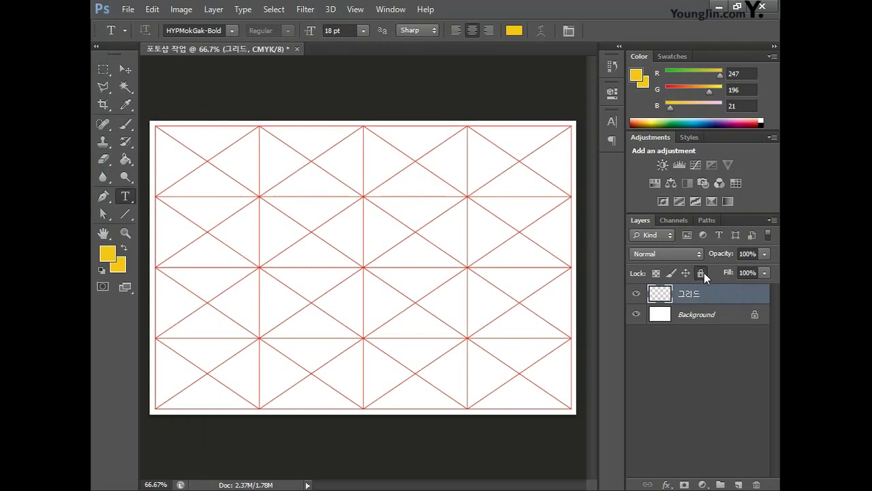
click(702, 273)
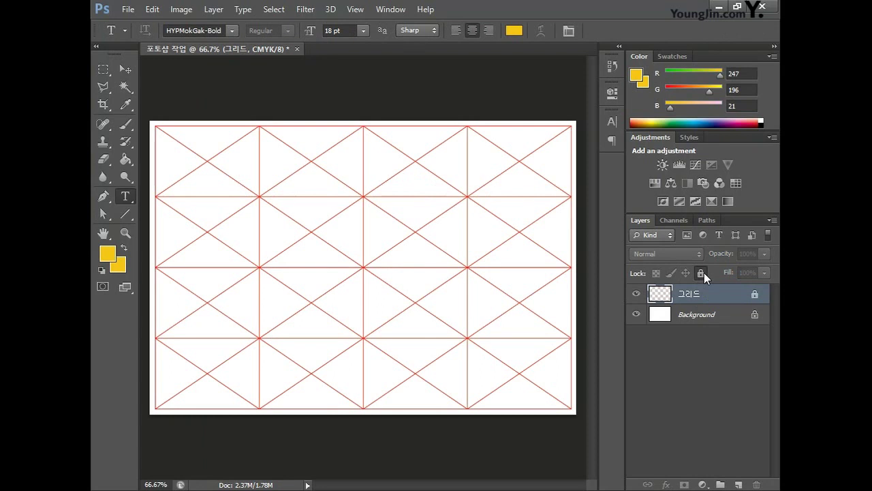
- Save the document as 포토샵 작업.psd in the 작업 folder, in Photoshop format with Maximize Compatibility enabled
click(128, 10)
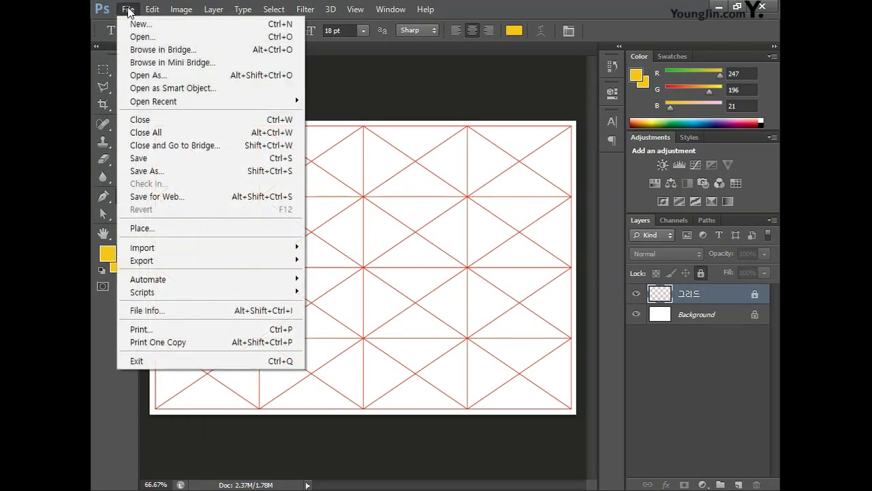
click(171, 159)
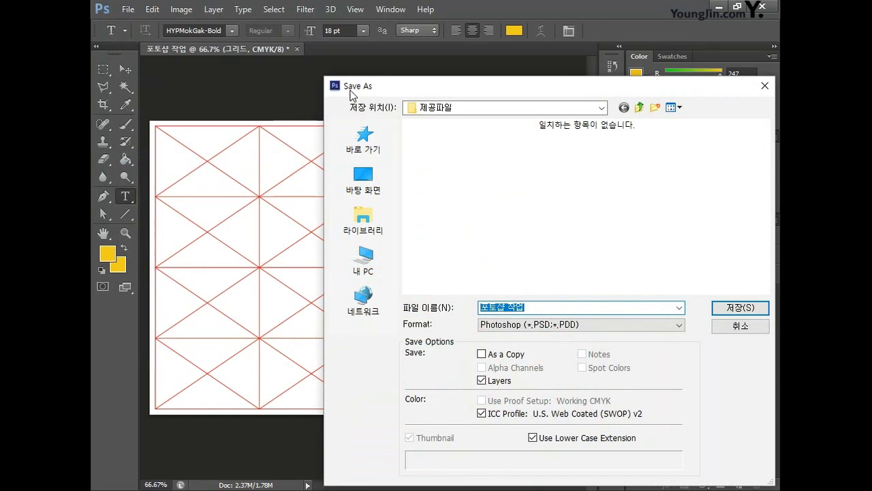
drag(465, 88, 312, 55)
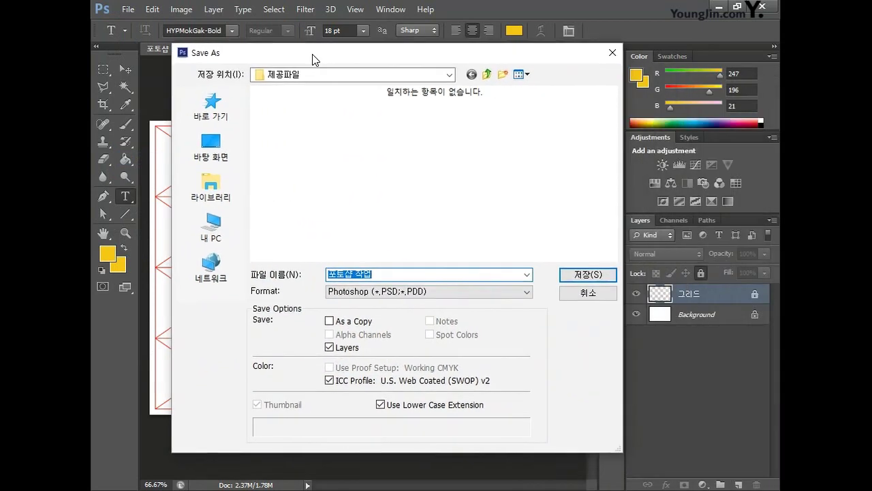
click(449, 76)
click(281, 379)
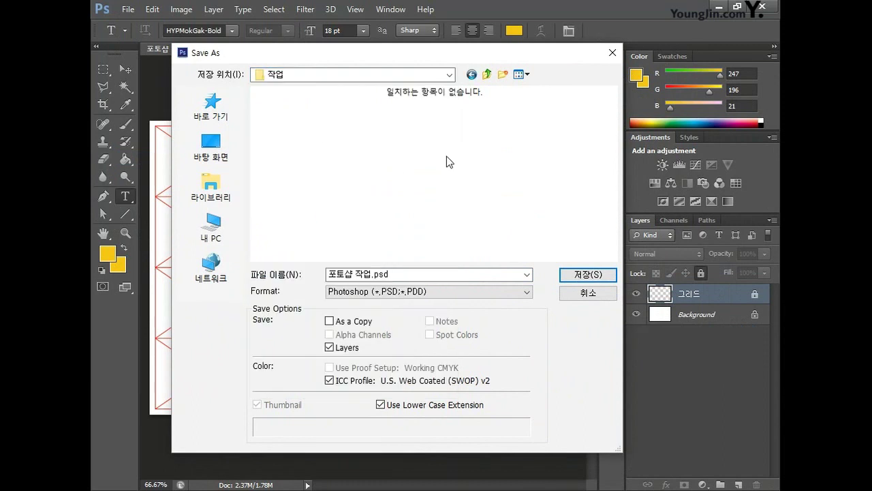
click(607, 276)
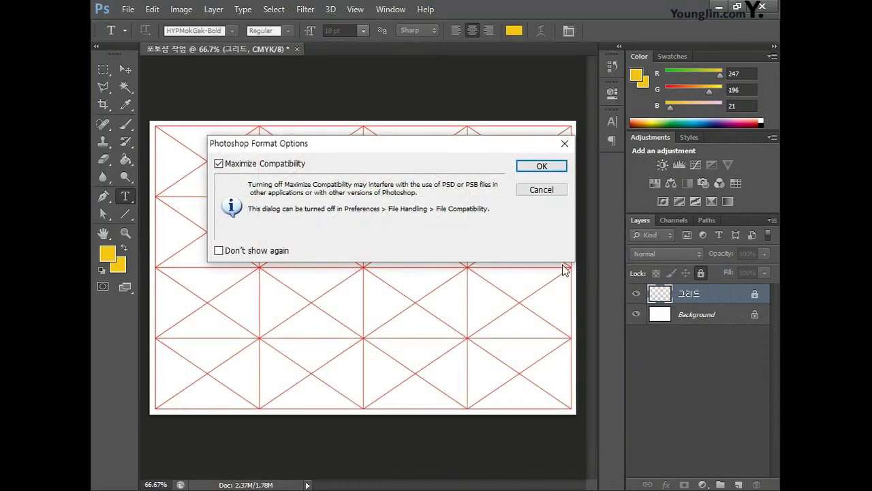
click(538, 169)
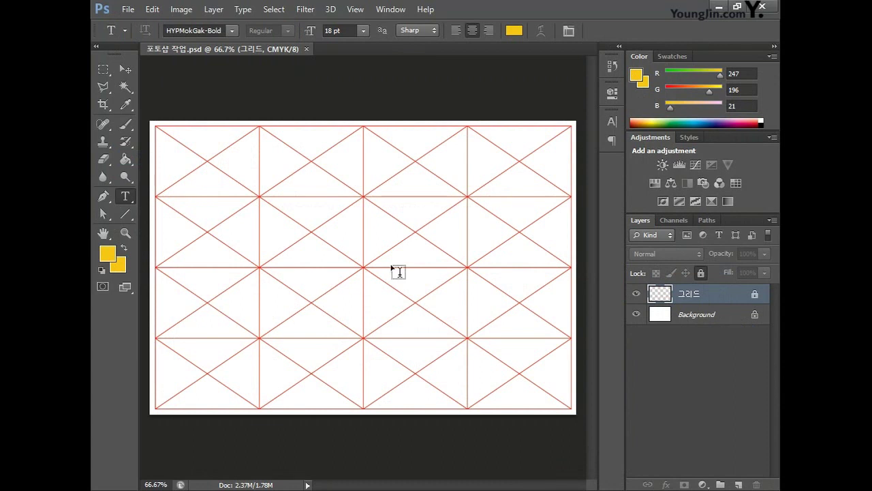
- Open the 코스모스 image from the 제공파일 folder
click(127, 9)
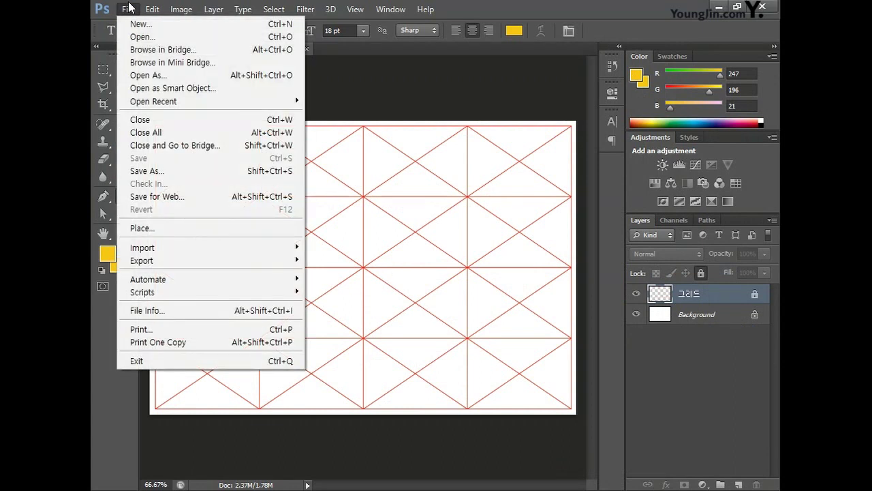
click(143, 37)
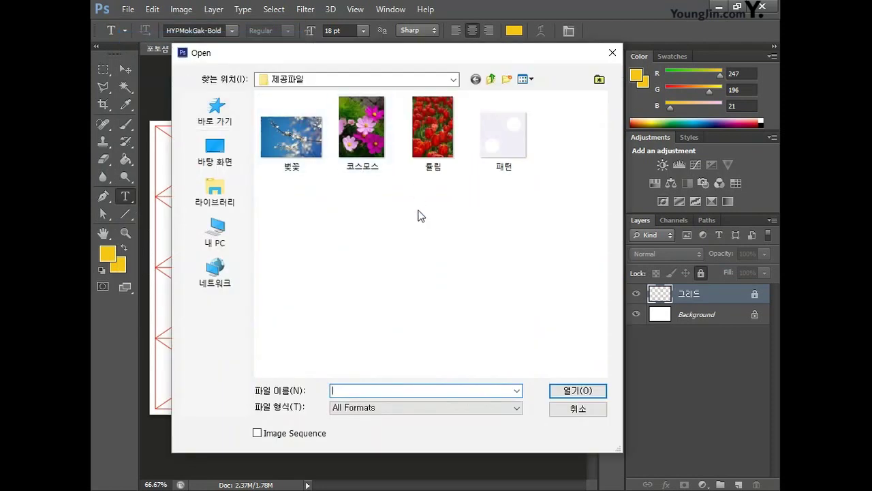
click(361, 130)
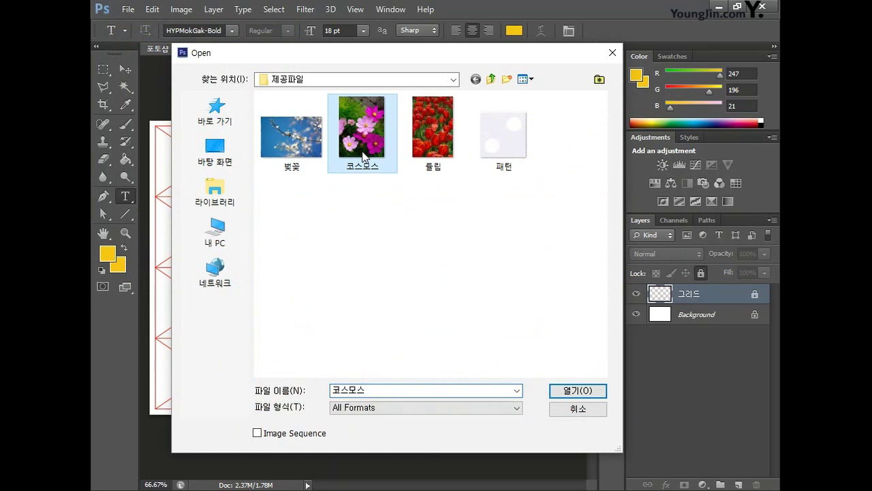
click(569, 393)
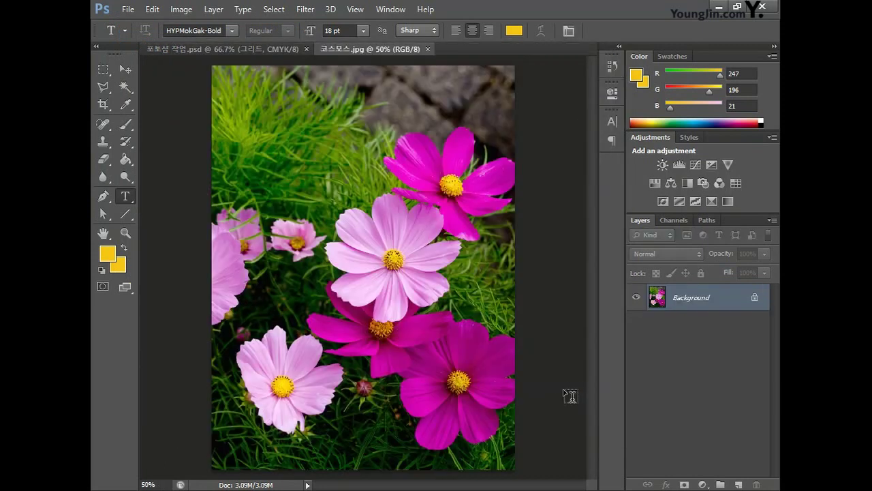
- Select the light pink flower in the middle of the photo with the Quick Selection tool and copy it to a new layer
click(126, 87)
click(128, 91)
click(167, 86)
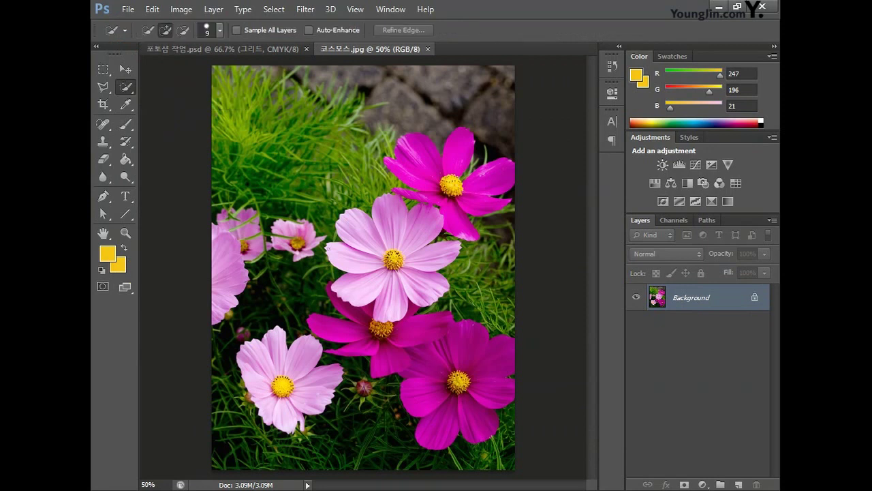
mouse_move(373, 293)
mouse_down()
mouse_move(343, 217)
mouse_move(350, 259)
mouse_move(368, 285)
mouse_move(406, 275)
mouse_move(417, 260)
mouse_move(414, 240)
mouse_up()
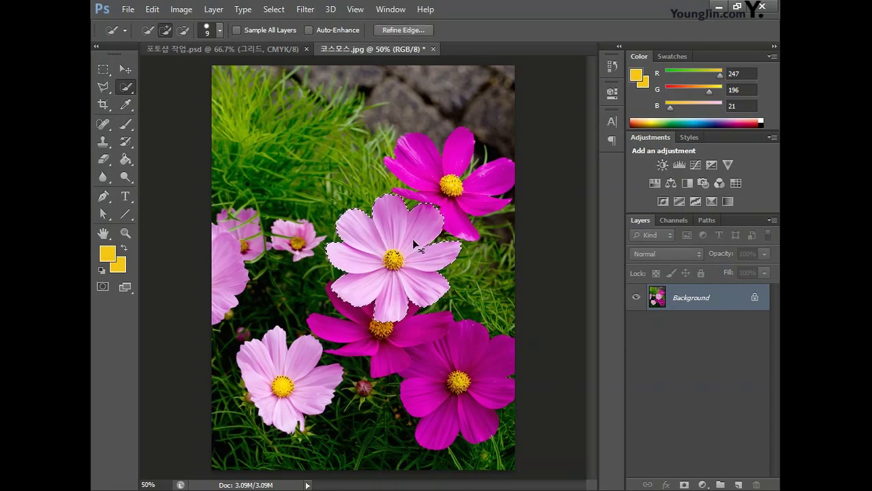
key(ctrl+j)
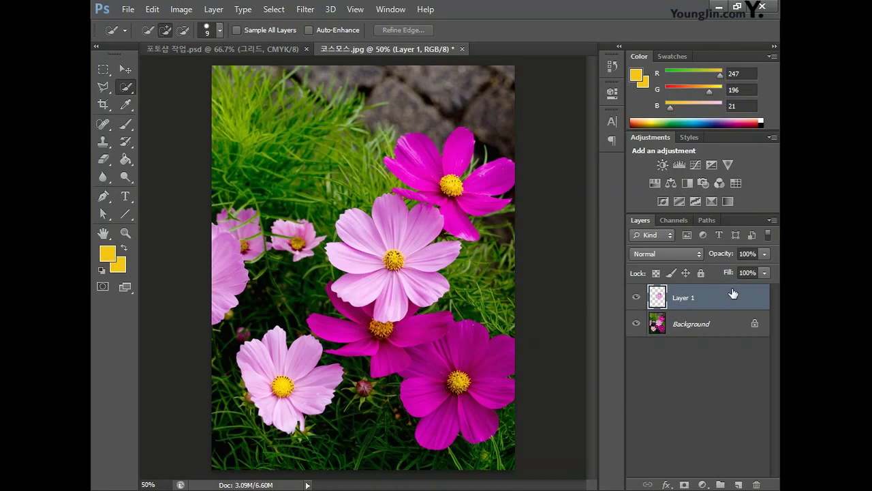
- Colorize the copied flower layer with Hue/Saturation, using Hue 40, Saturation 20 and Lightness 6
click(176, 11)
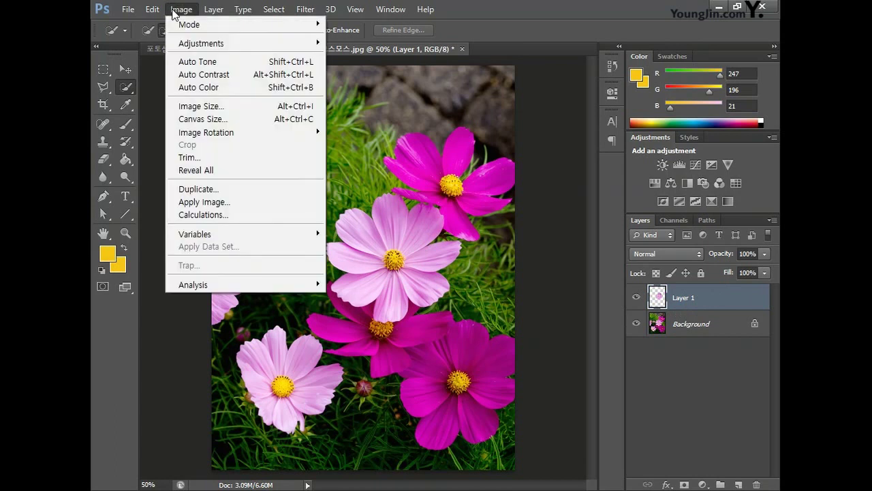
mouse_move(199, 45)
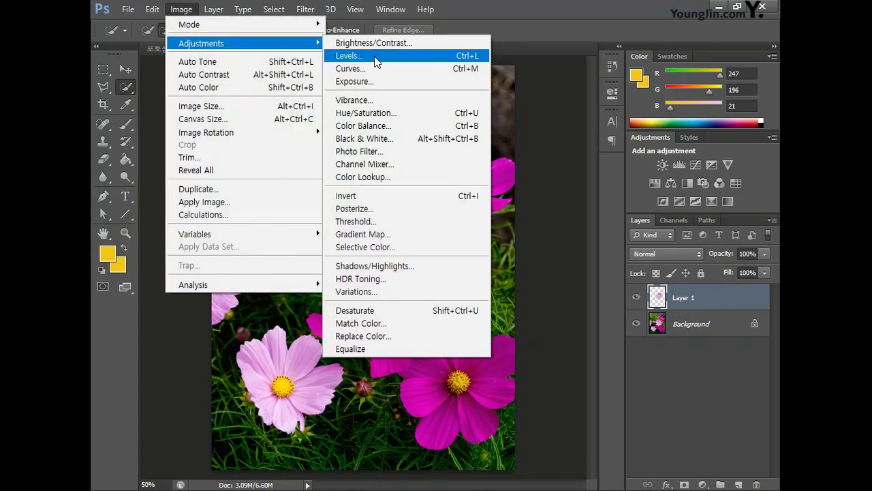
click(400, 114)
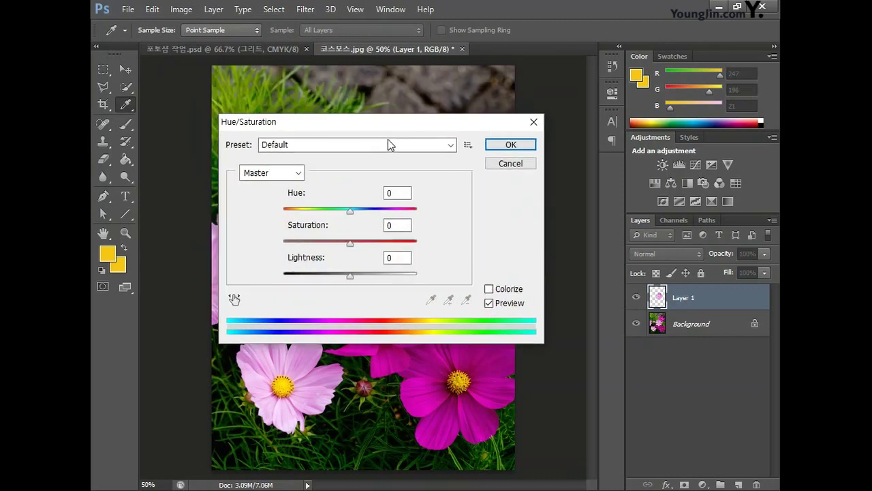
click(503, 293)
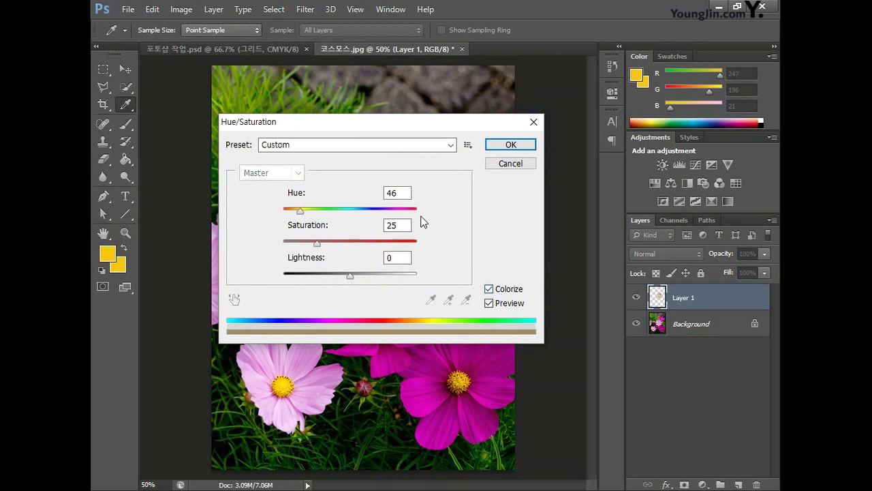
drag(402, 193, 381, 195)
text(40)
drag(402, 225, 357, 228)
text(20)
drag(406, 257, 383, 258)
text(6)
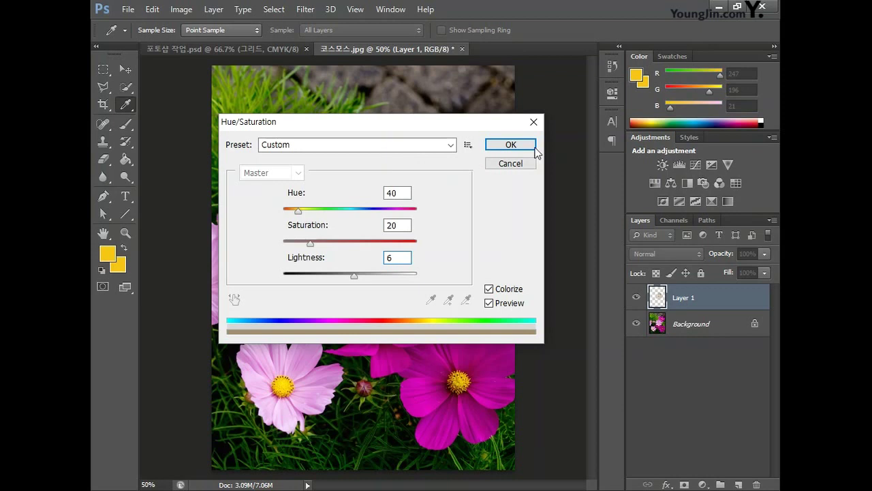
click(514, 147)
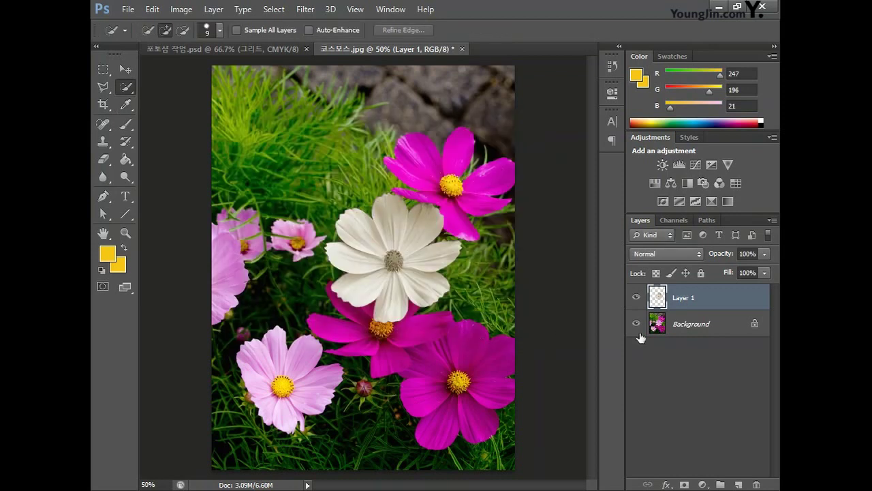
- Colorize the Background layer of the cosmos photo with Hue/Saturation, using Hue 40, Saturation 15 and Lightness 36
click(701, 326)
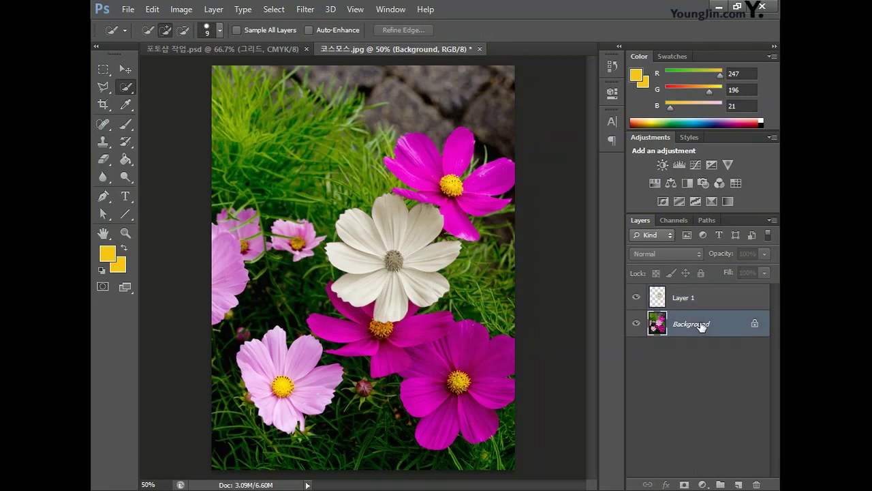
click(183, 10)
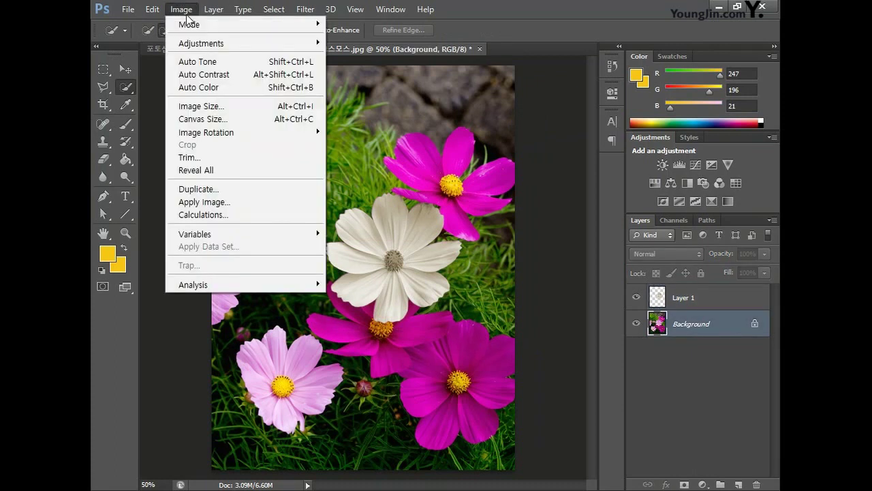
mouse_move(222, 45)
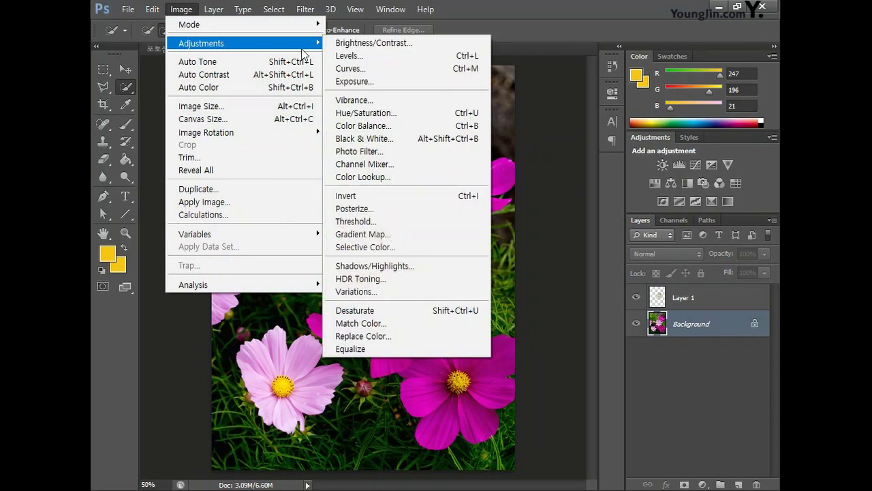
click(400, 115)
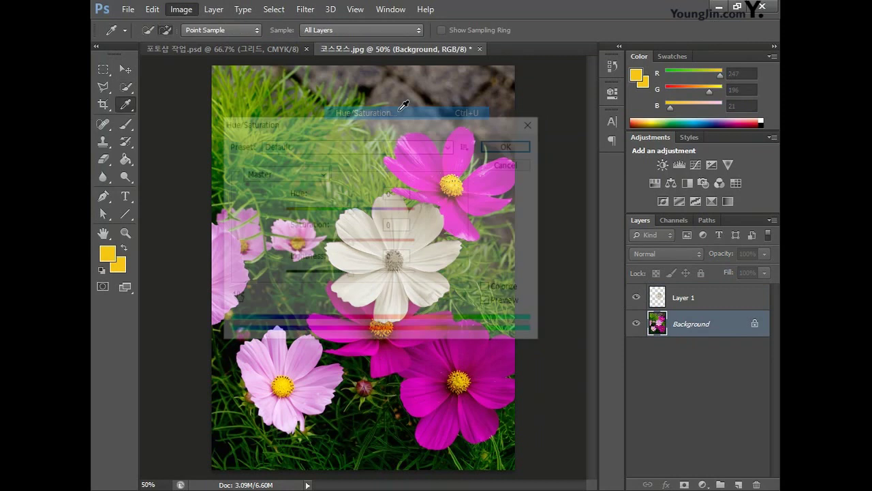
click(503, 293)
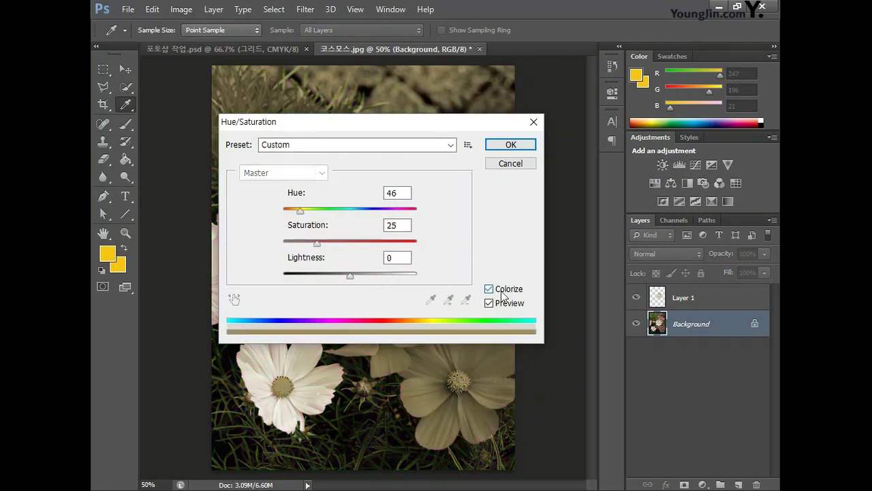
double_click(406, 193)
text(40)
double_click(398, 225)
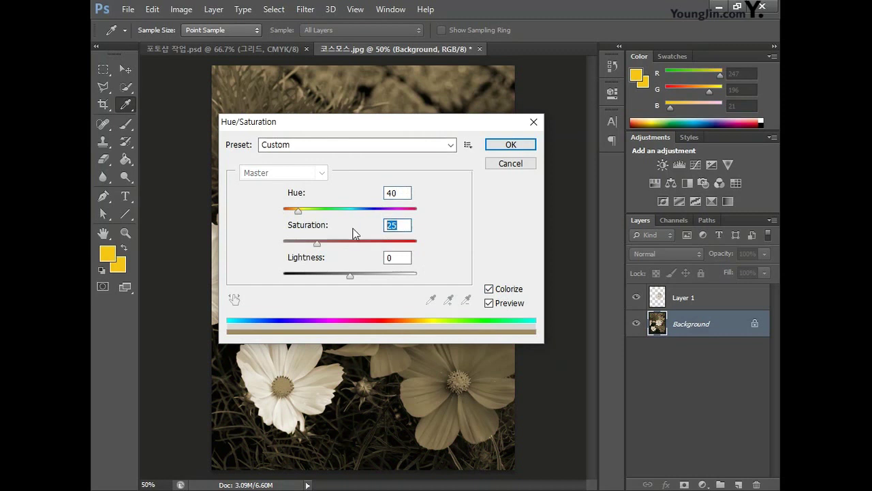
text(15)
double_click(397, 257)
text(36)
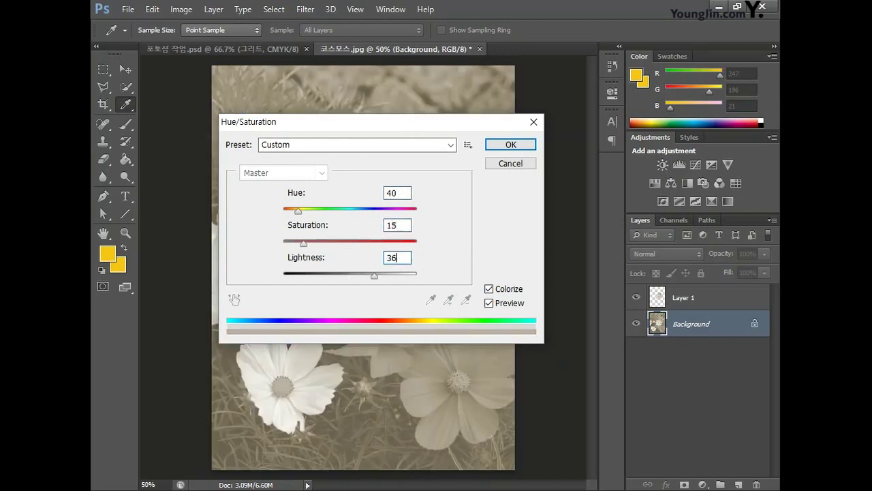
click(510, 145)
key(w)
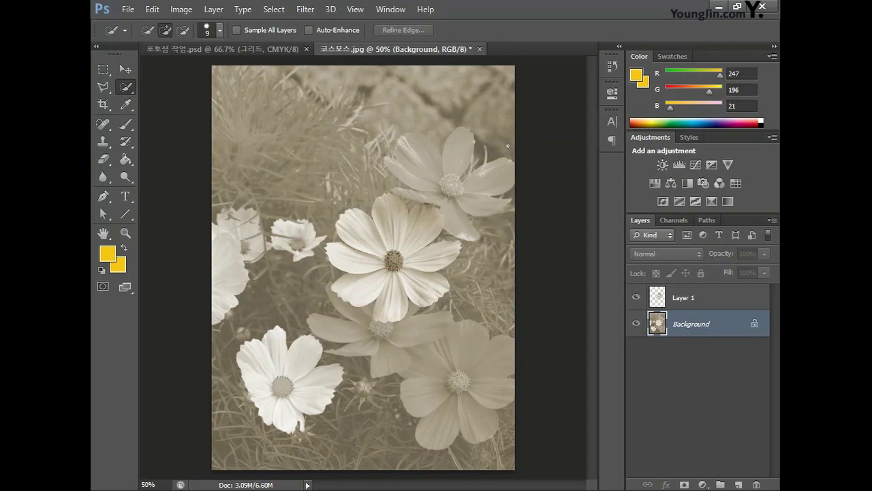
- Apply the Patchwork texture filter to the Background layer with a Square Size of 9
click(305, 9)
click(330, 62)
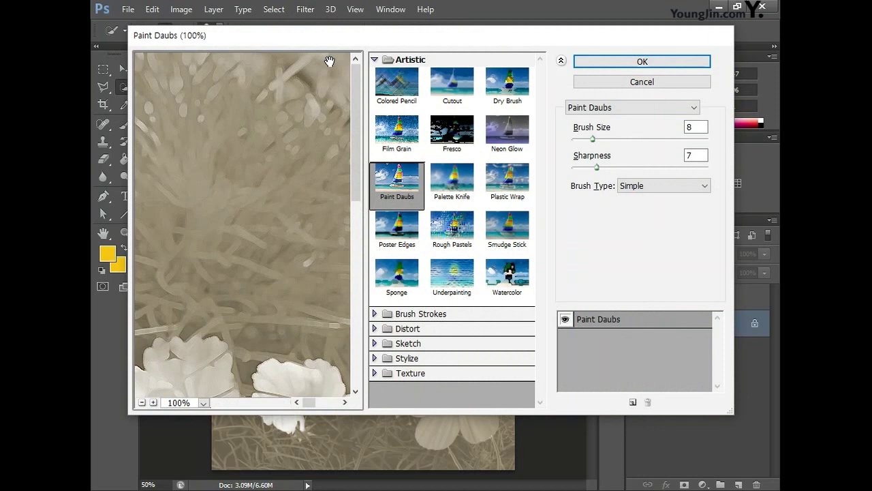
click(402, 373)
click(407, 385)
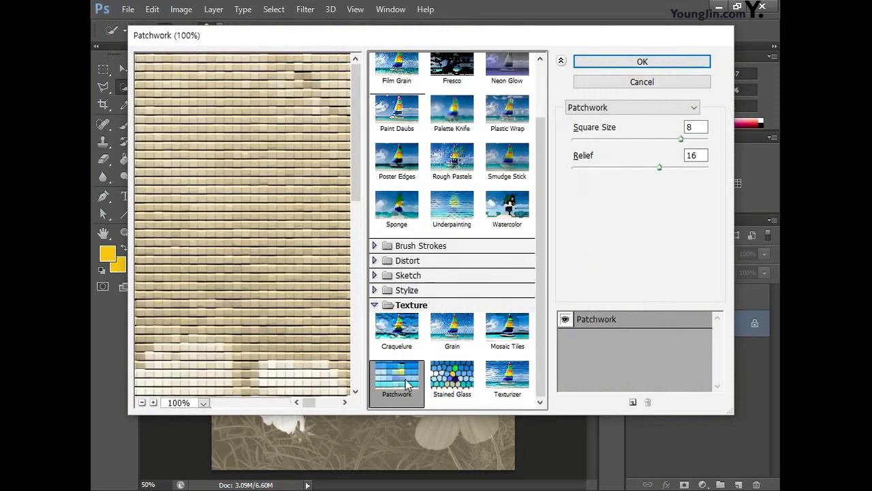
double_click(690, 126)
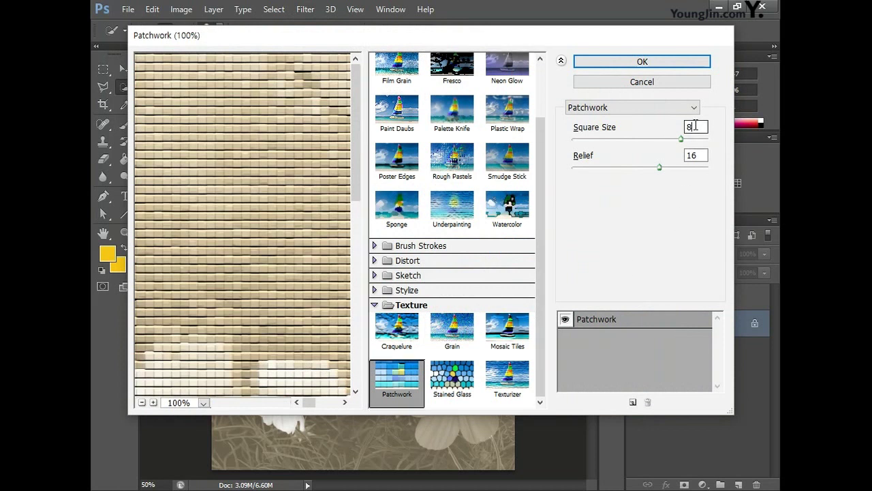
text(9)
key(Tab)
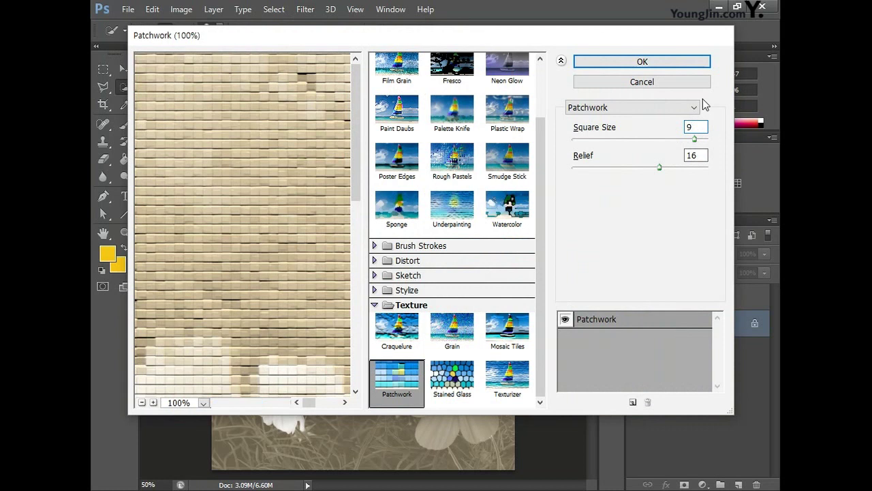
click(660, 62)
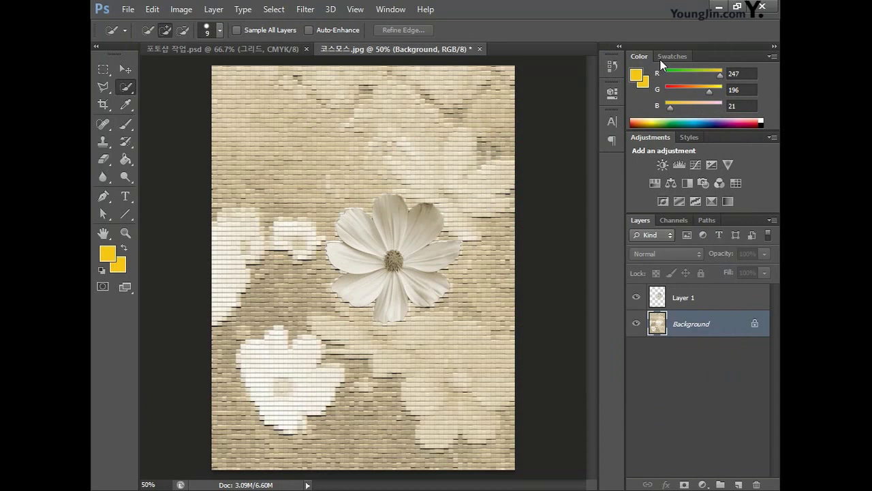
- Copy the entire patchwork Background image and paste it into the 포토샵 작업.psd document
key(ctrl+a)
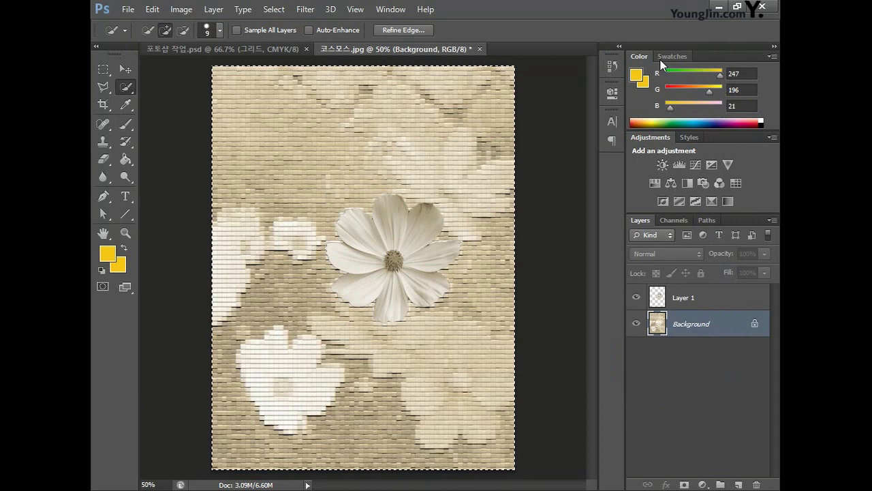
click(211, 49)
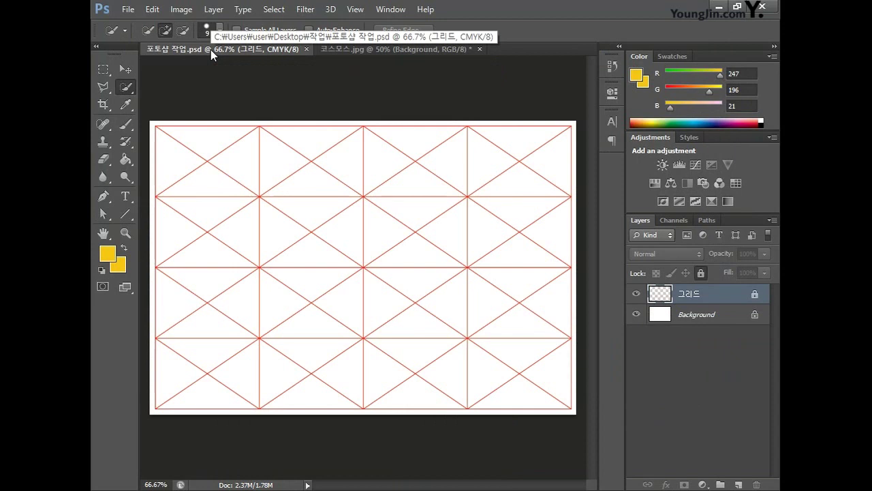
key(ctrl+v)
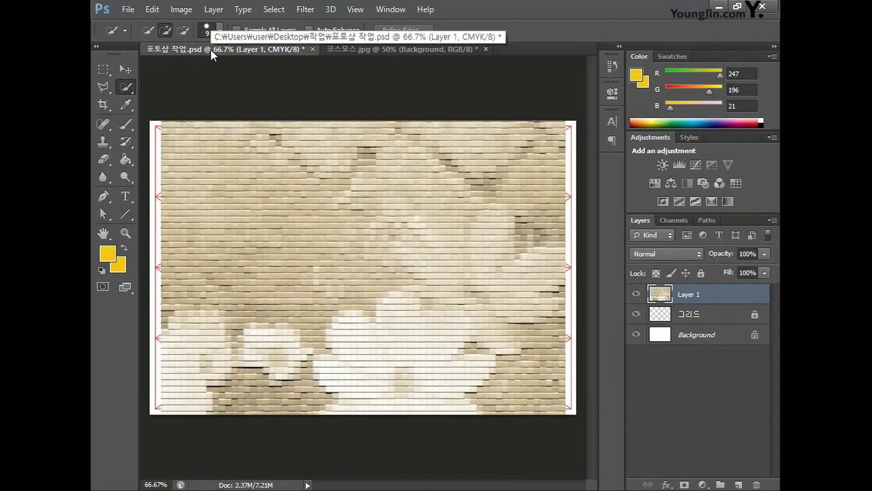
- Scale down the pasted patchwork image and place it over the lower-right grid cells, spanning the two right columns and three lower rows
key(ctrl+t)
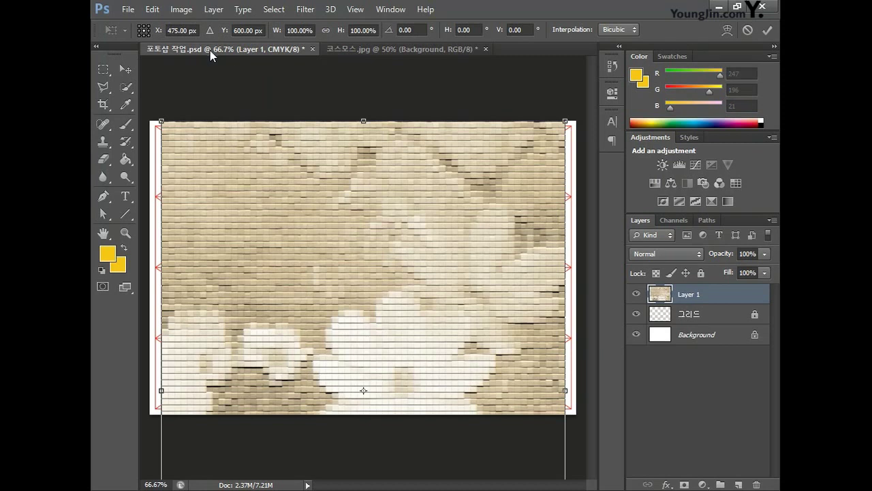
drag(565, 121, 365, 368)
drag(279, 399, 340, 156)
drag(393, 176, 518, 247)
drag(577, 207, 578, 204)
drag(525, 235, 531, 238)
scroll(532, 238, down, 2)
drag(451, 441, 452, 436)
key(Return)
key(w)
scroll(565, 267, up, 2)
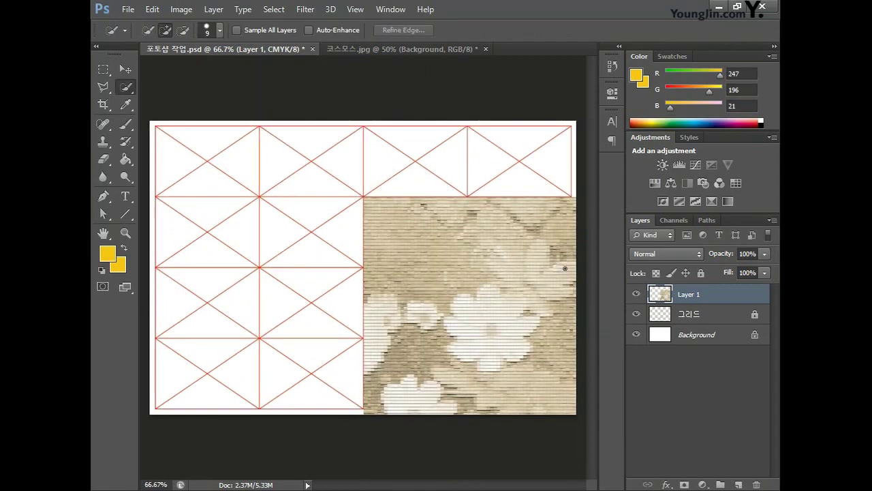
- Rename the pasted patchwork layer as 코스모스 배경 and move it below the 그리드 layer
double_click(685, 294)
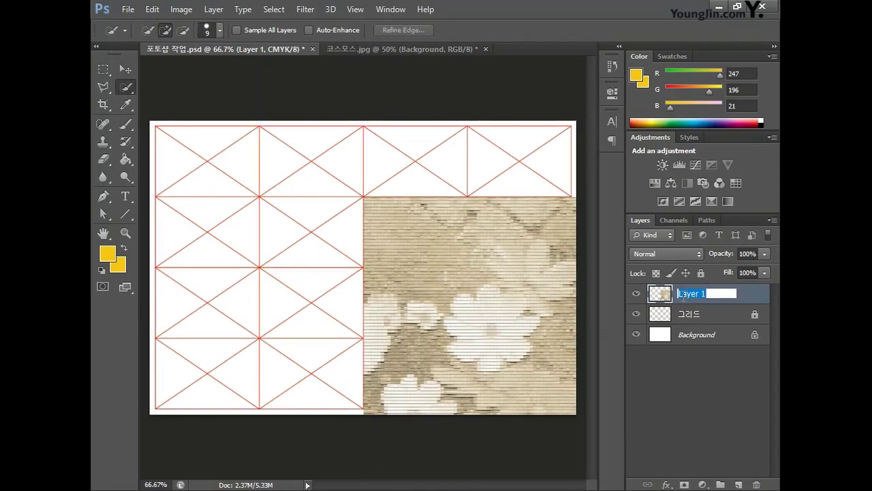
text(ㅋ)
text(스모스 배경)
key(Return)
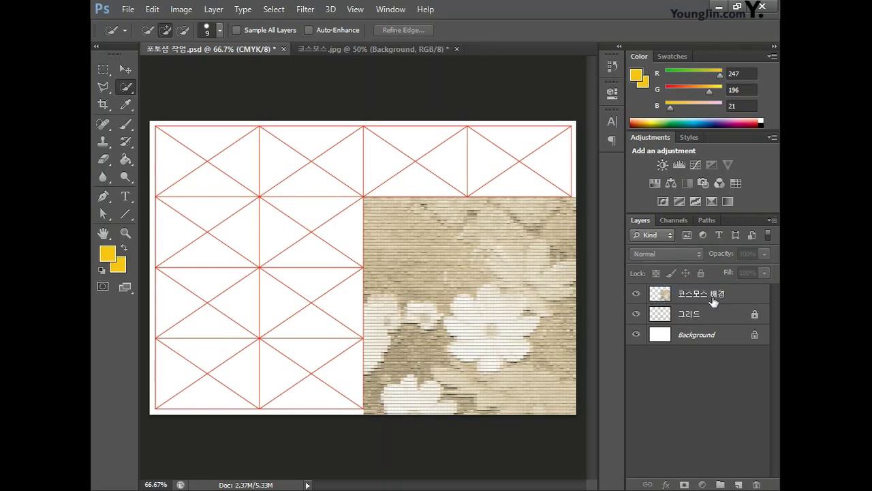
drag(724, 293, 705, 325)
click(691, 390)
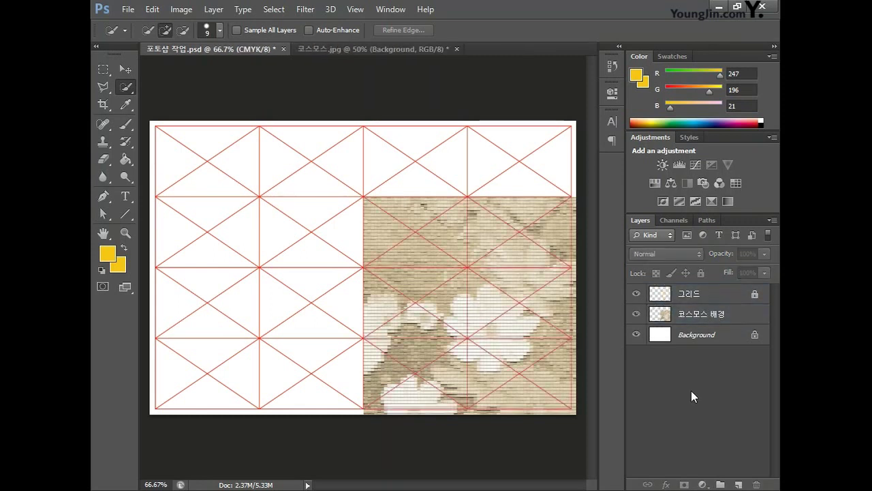
- Add a layer mask to the 코스모스 배경 layer
key(v)
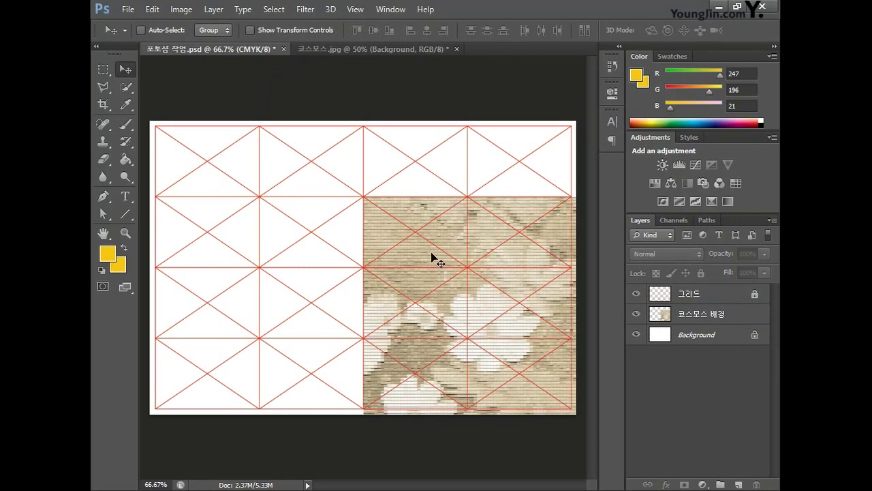
click(681, 310)
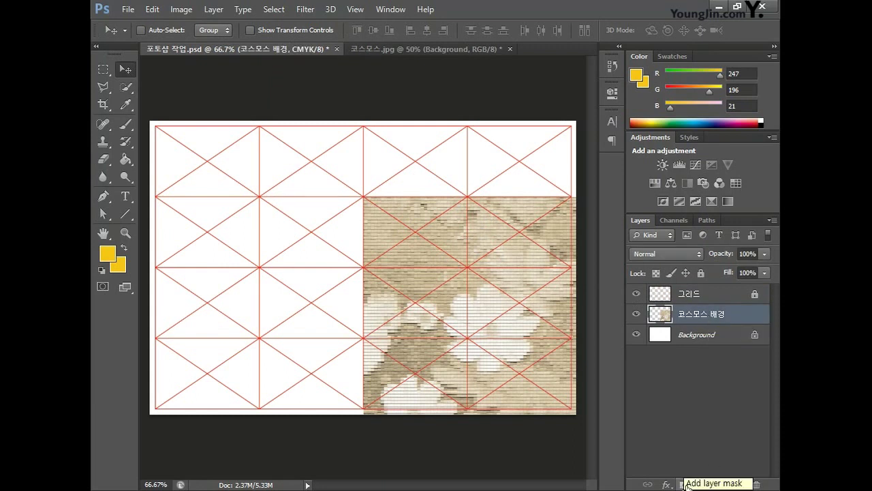
click(684, 485)
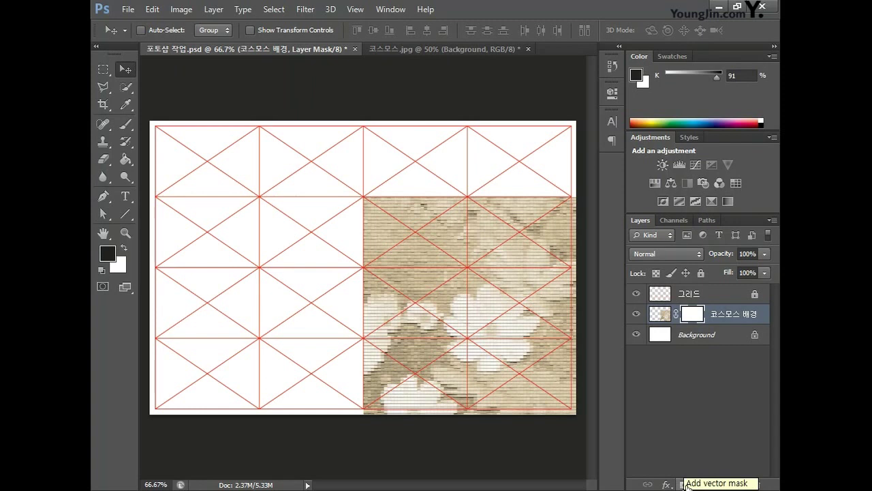
- Choose the Gradient tool and set the foreground colour to white with K 0% and the background colour to black with K 100%
click(127, 160)
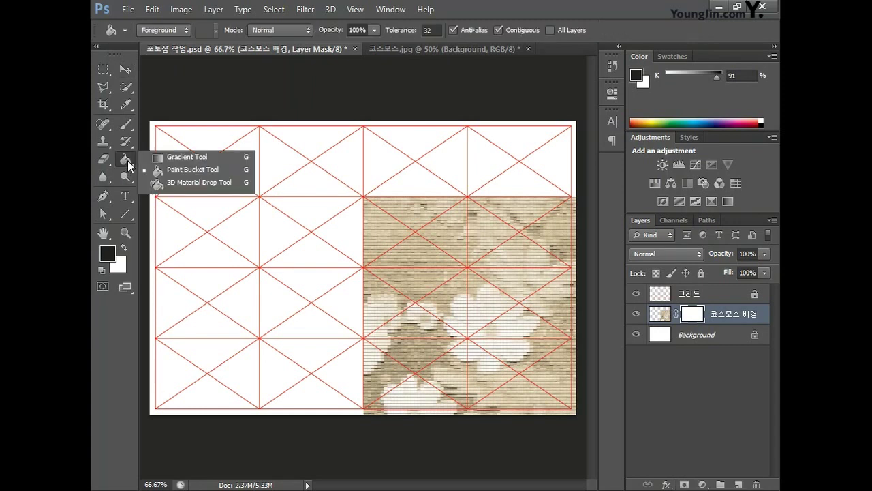
click(166, 157)
click(107, 254)
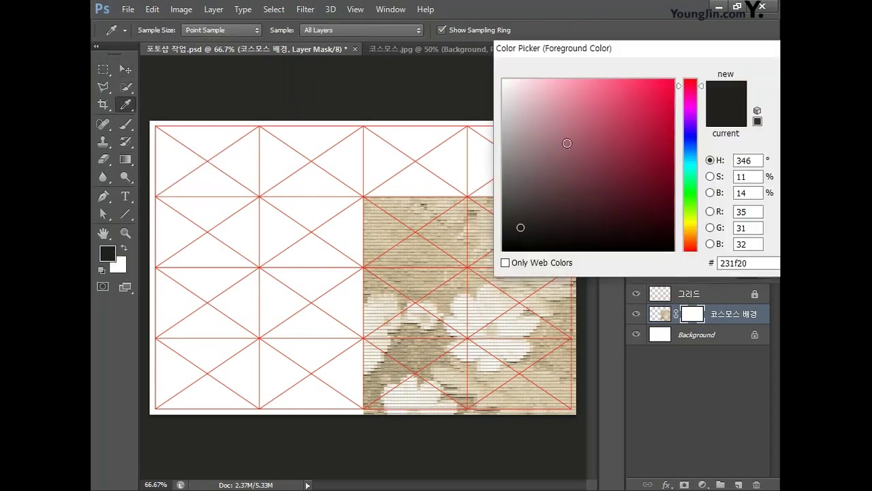
drag(634, 55, 346, 116)
double_click(550, 321)
text(0)
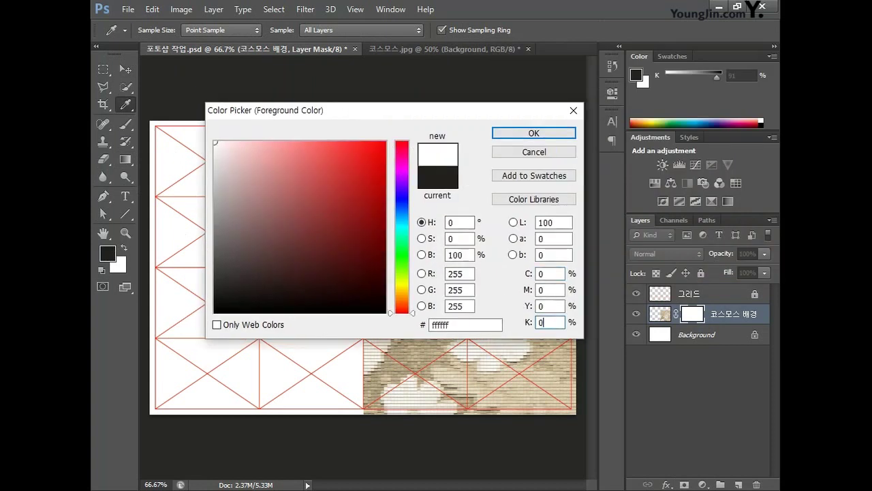
click(551, 132)
click(123, 263)
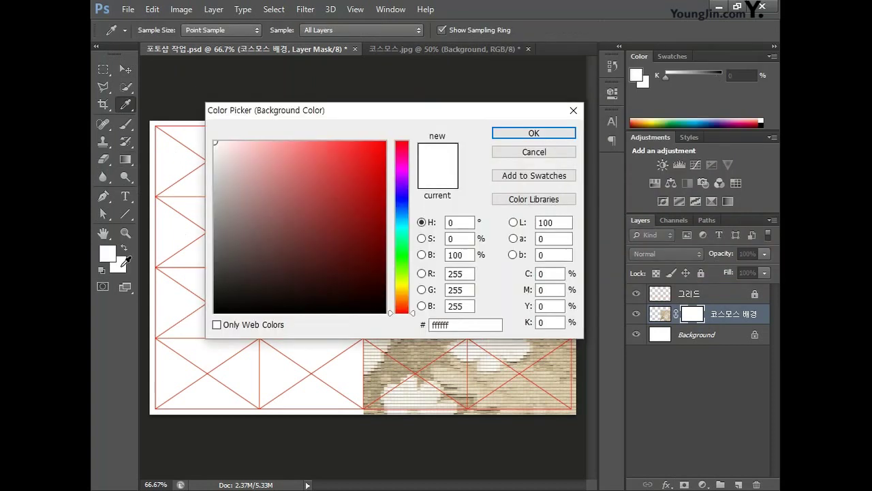
double_click(550, 321)
text(100)
click(534, 133)
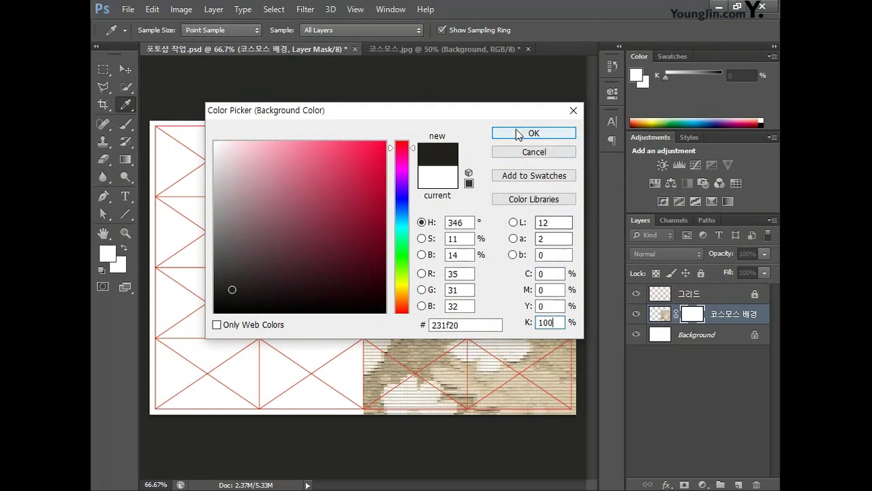
- Draw a foreground-to-background linear gradient upward on the mask, from the second-row bottom grid line to the image's top edge
key(g)
click(183, 31)
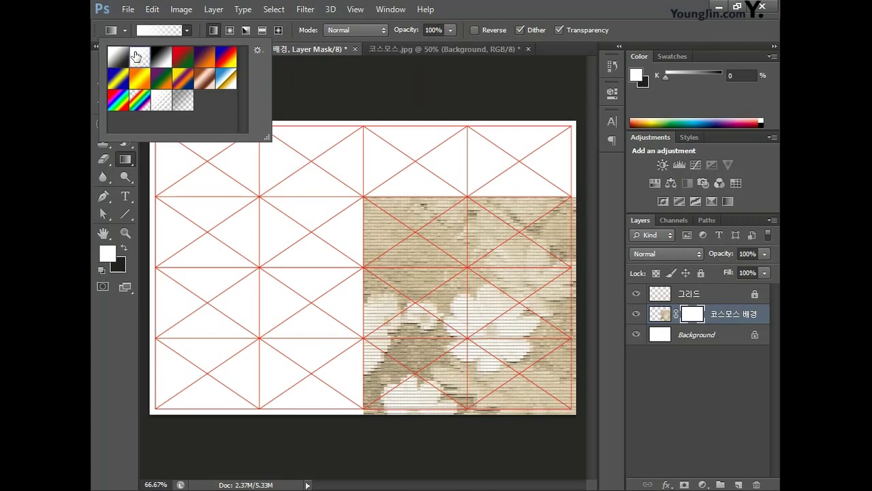
click(187, 30)
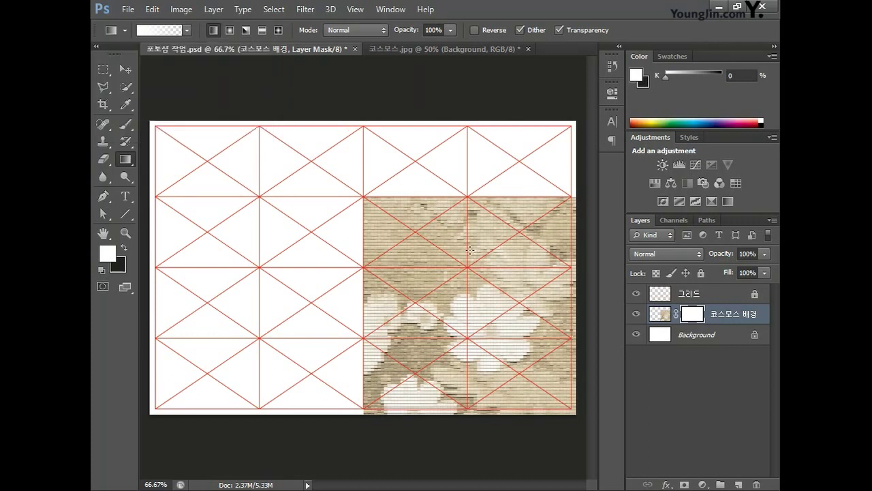
drag(443, 266, 446, 192)
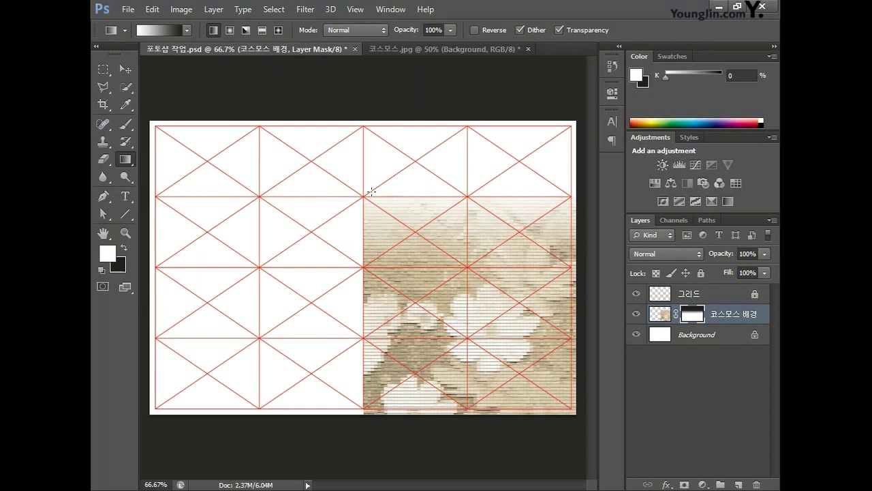
- Copy the cut-out flower layer from 코스모스.jpg into 포토샵 작업.psd and close the photo without saving
click(409, 51)
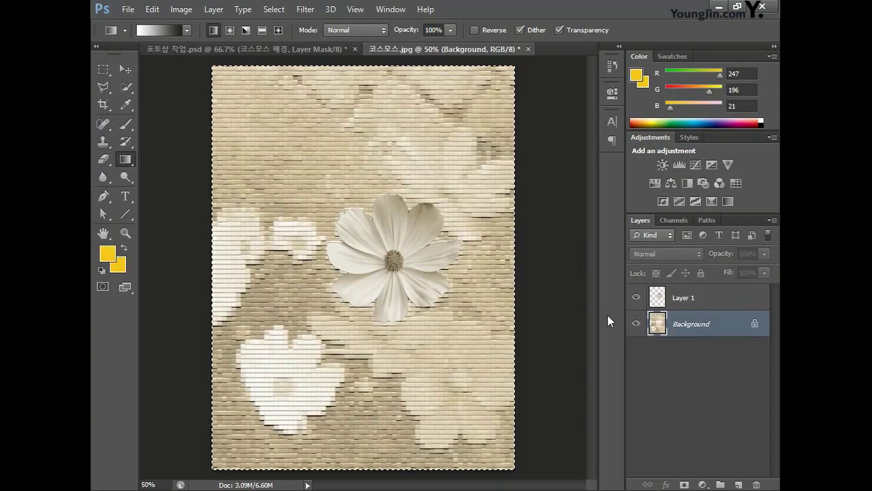
click(735, 291)
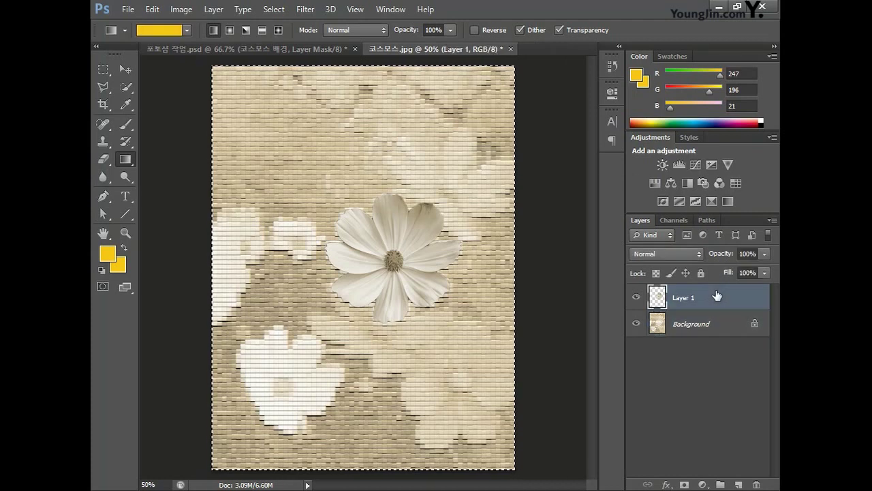
drag(415, 51, 281, 311)
drag(681, 293, 435, 220)
click(523, 310)
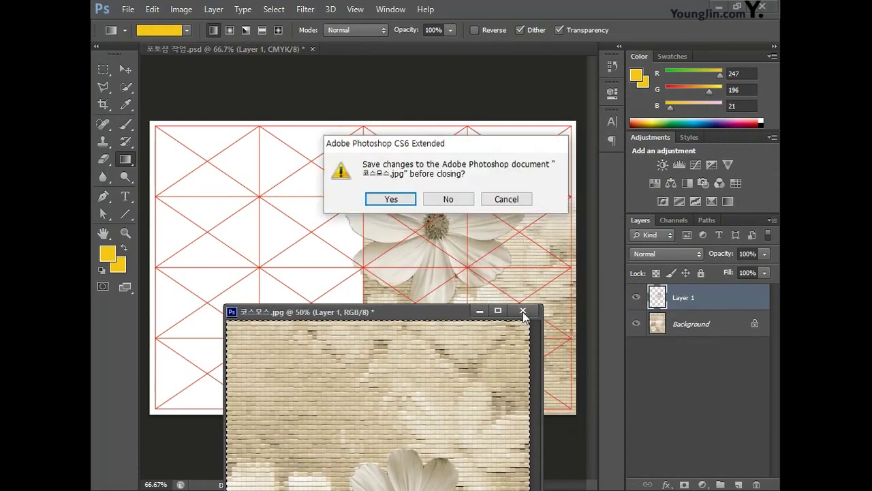
key(n)
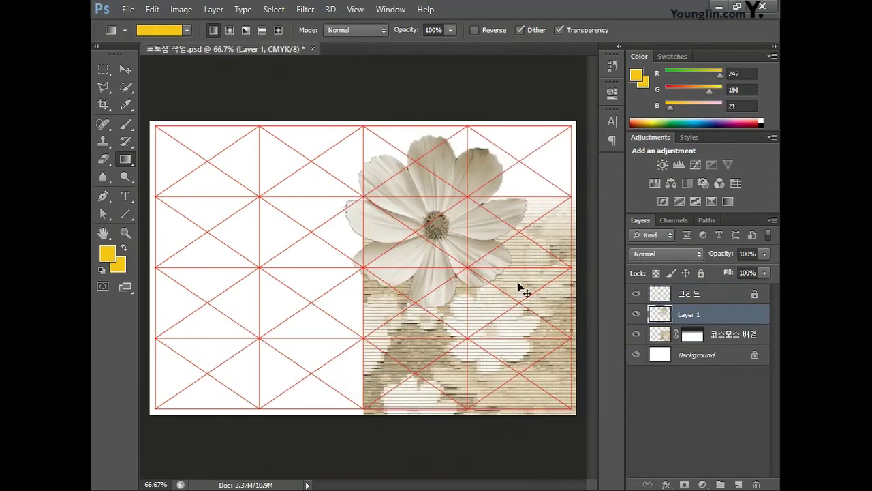
- Scale down the cut-out flower and place it over the large white flower in the patchwork background
key(ctrl+t)
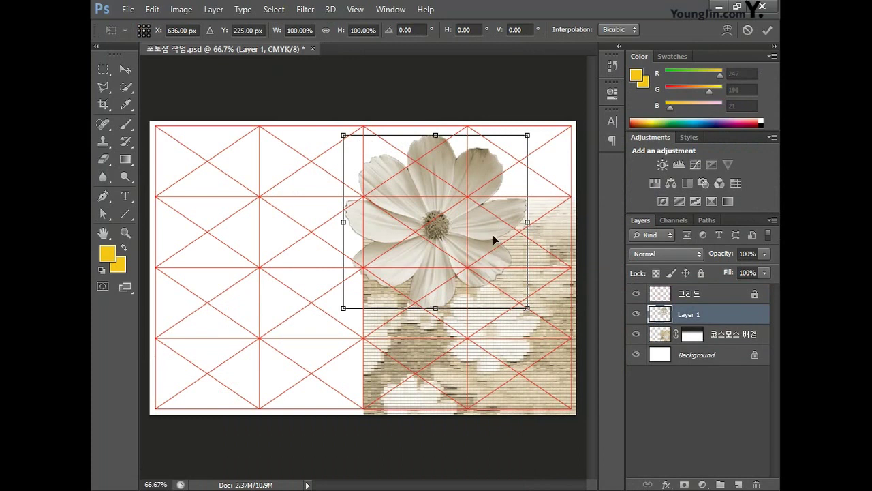
drag(527, 135, 442, 216)
drag(405, 249, 503, 311)
key(Return)
key(g)
- Rename the cut-out flower's layer as 코스모스
ctrl+click(695, 314)
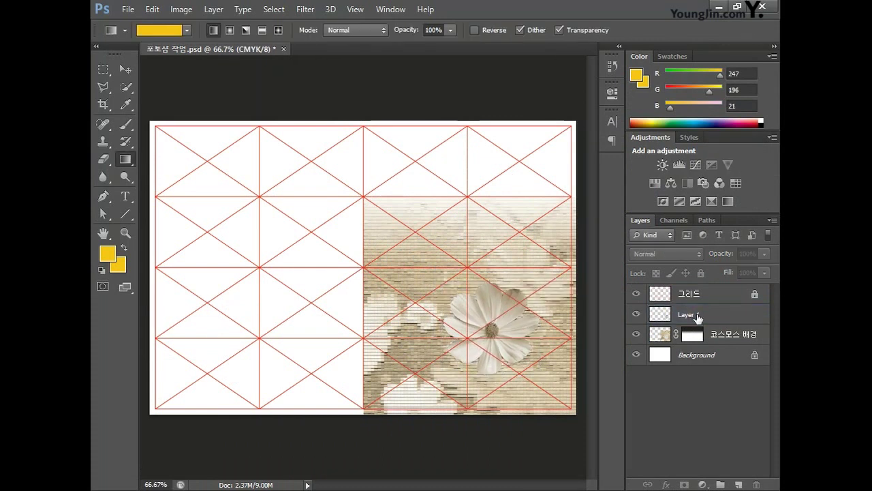
double_click(695, 314)
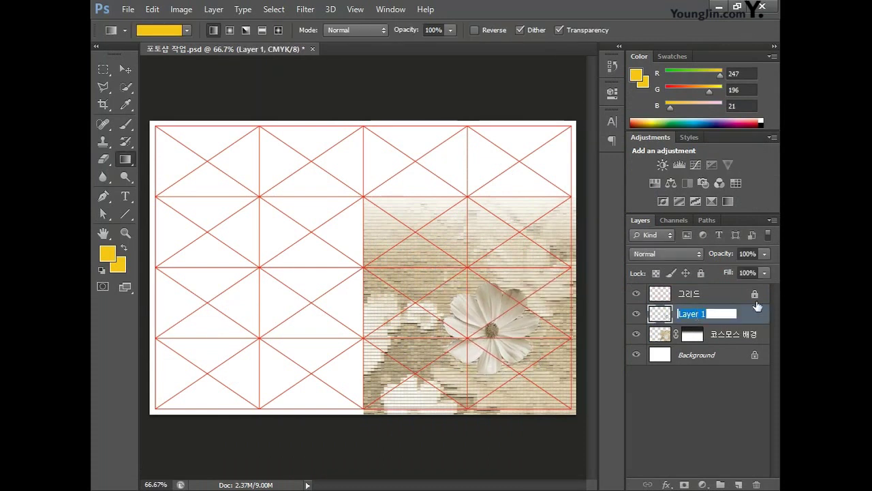
text(코스모스)
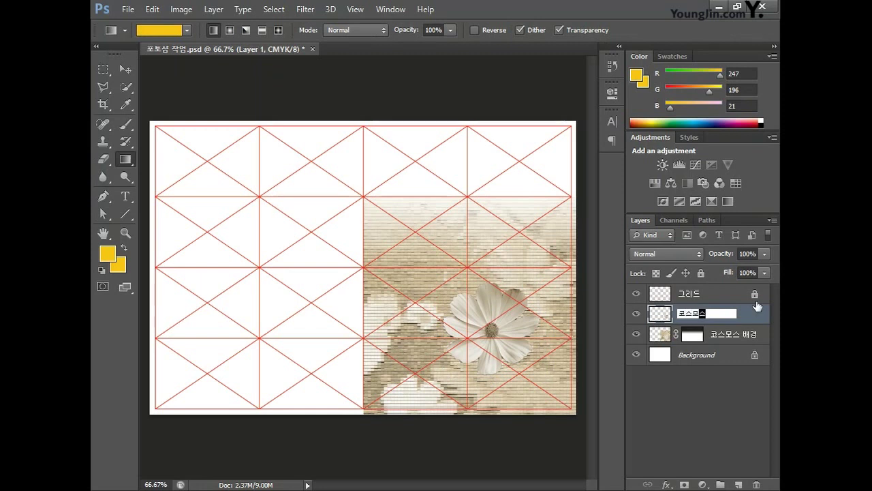
key(Return)
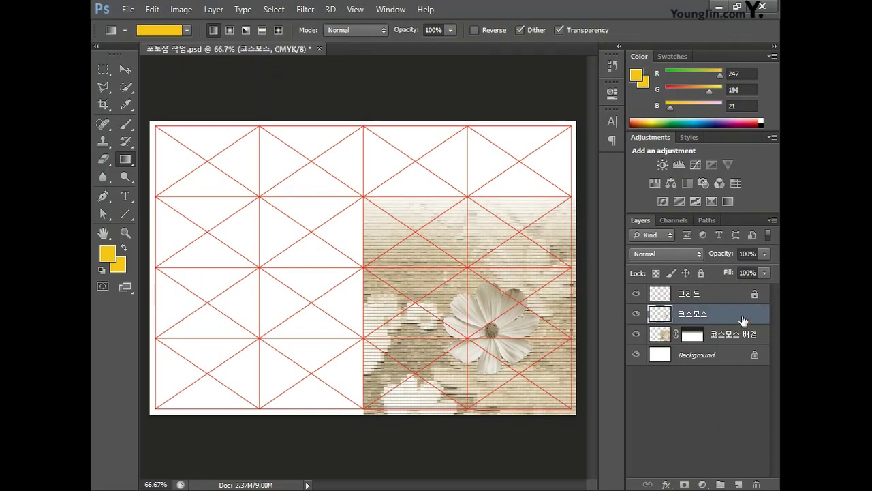
- Add a Drop Shadow to the 코스모스 layer with Opacity 75%, Distance 6 px and Size 8 px
key(h)
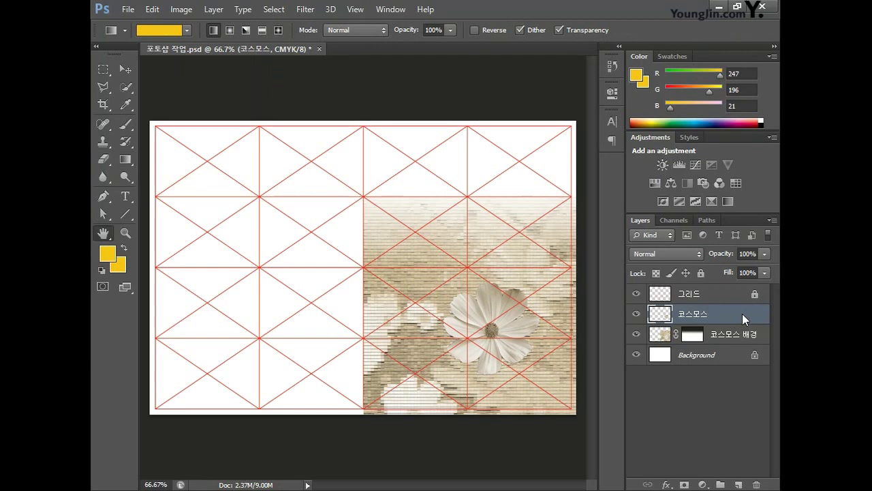
double_click(742, 317)
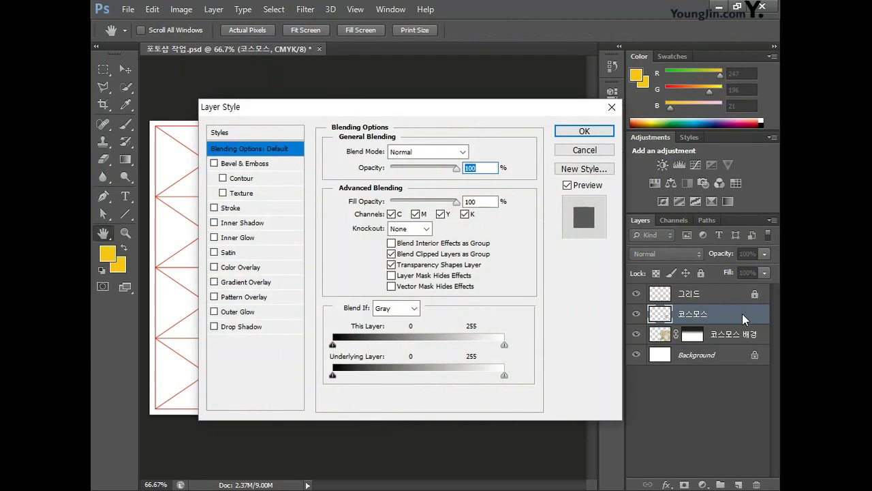
click(242, 327)
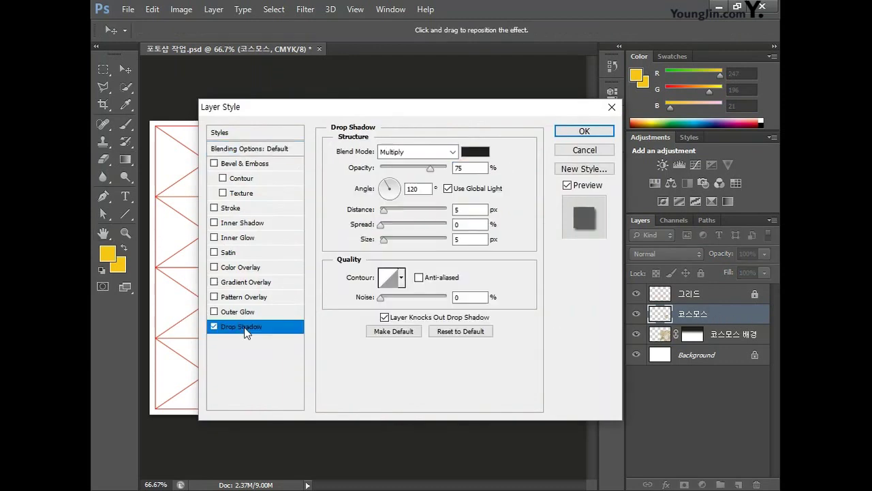
double_click(476, 169)
text(75)
key(Tab)
key(Tab)
text(6)
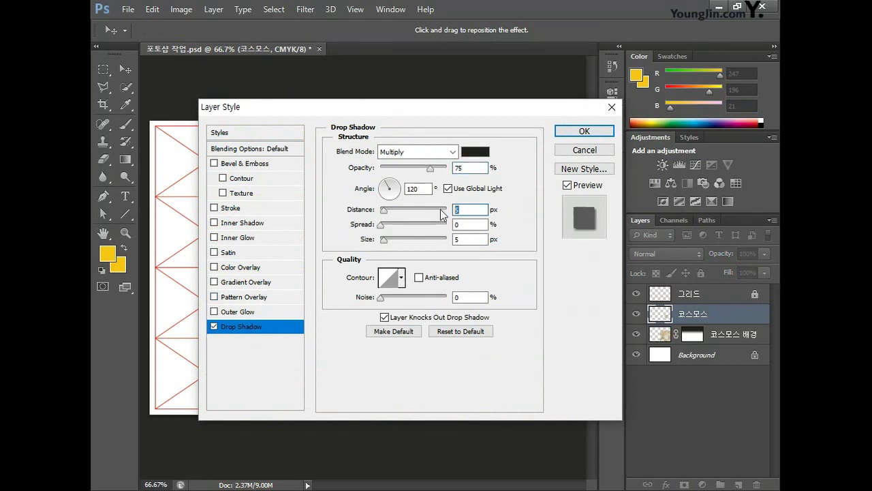
key(Tab)
key(Tab)
text(8)
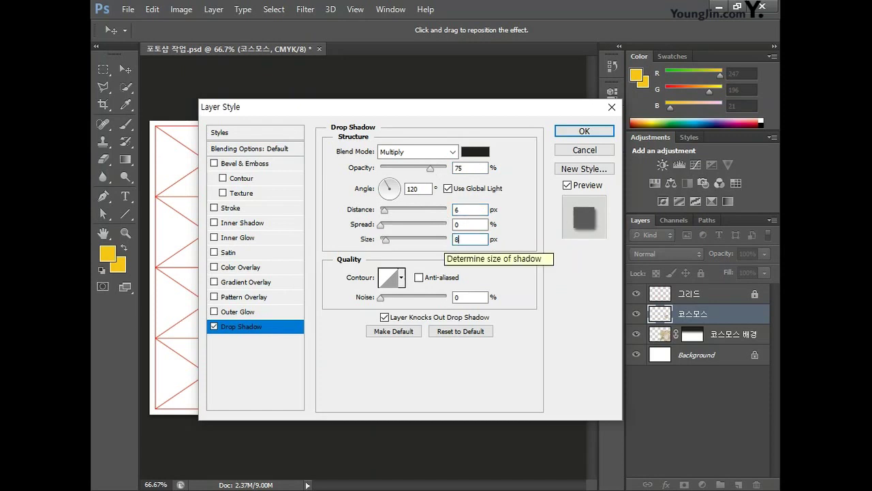
click(581, 131)
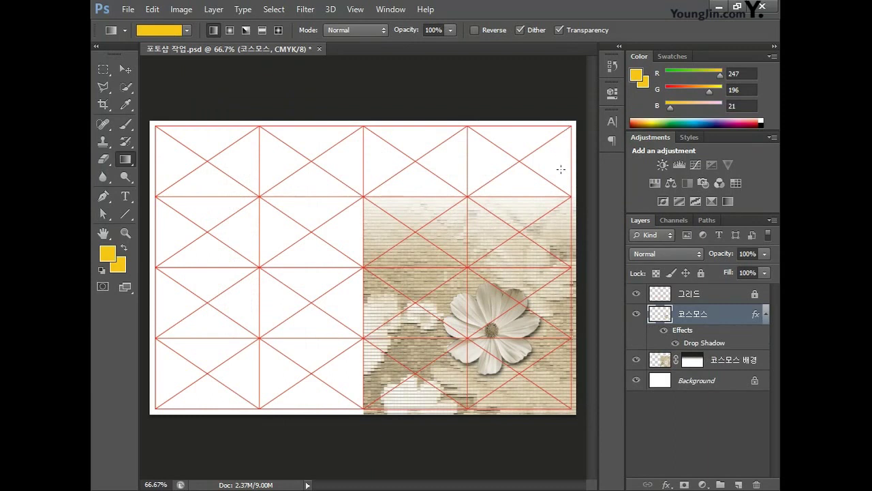
- Set the 코스모스 배경 layer's opacity to 80% and save the document
click(732, 366)
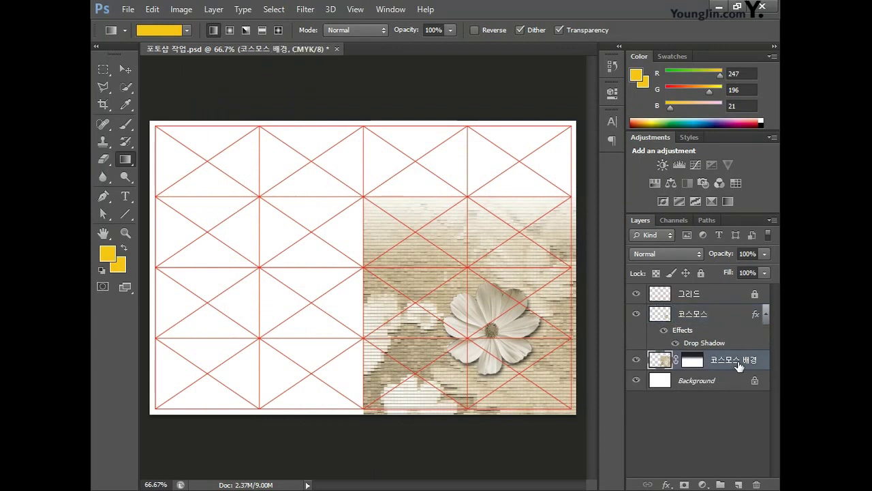
click(749, 254)
text(80)
key(Return)
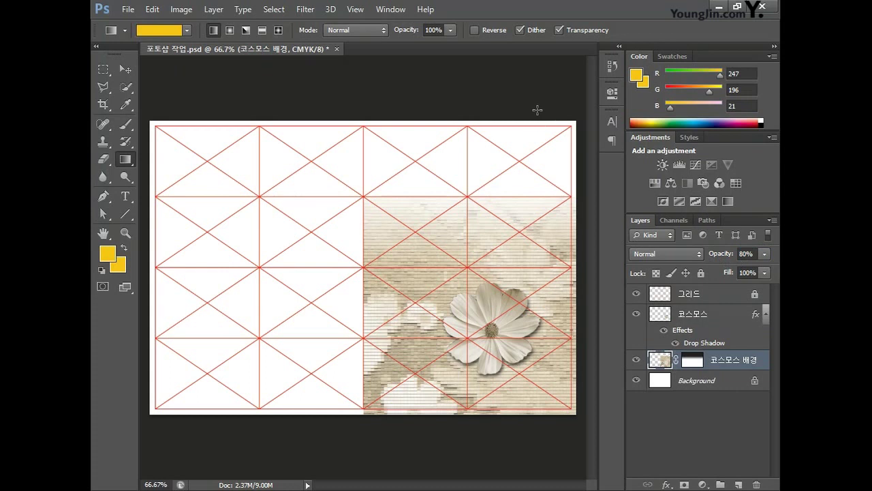
key(ctrl+s)
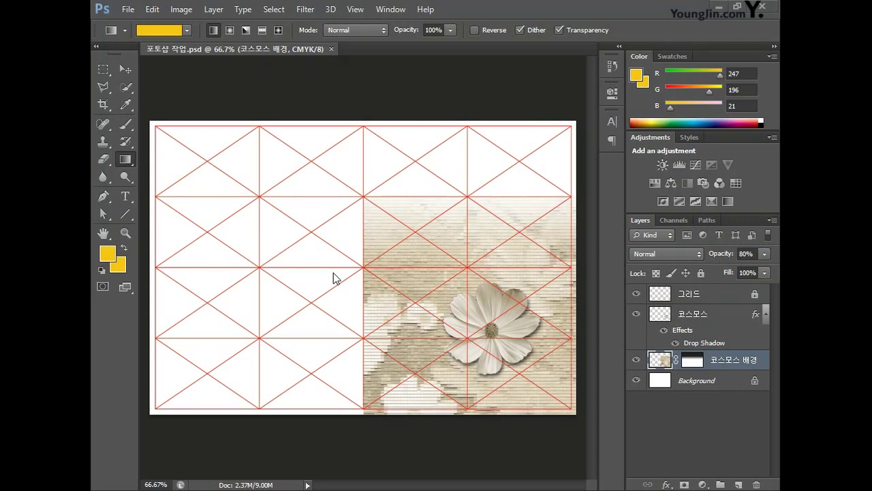
- Open the 튤립 photo from the 제공파일 folder
click(128, 9)
click(144, 35)
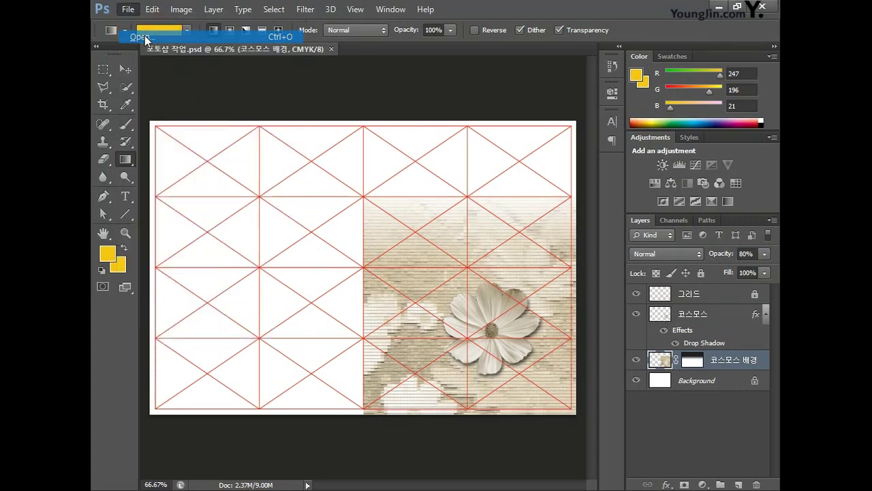
click(455, 157)
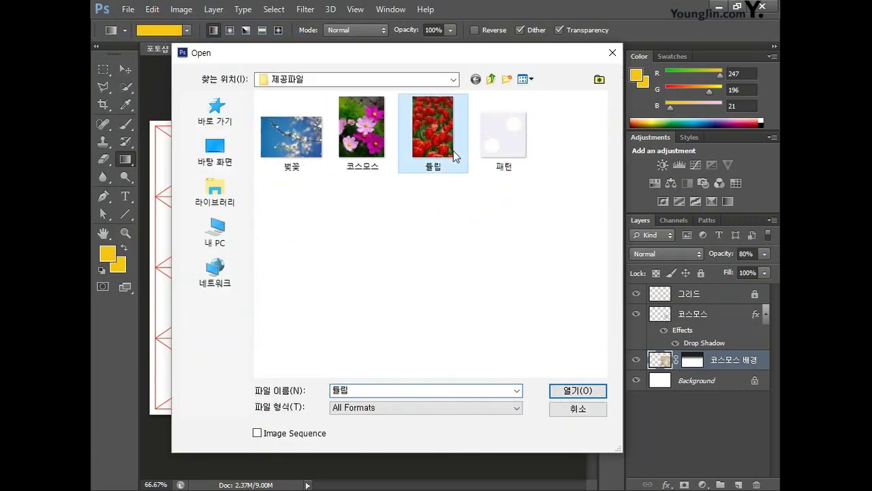
click(581, 393)
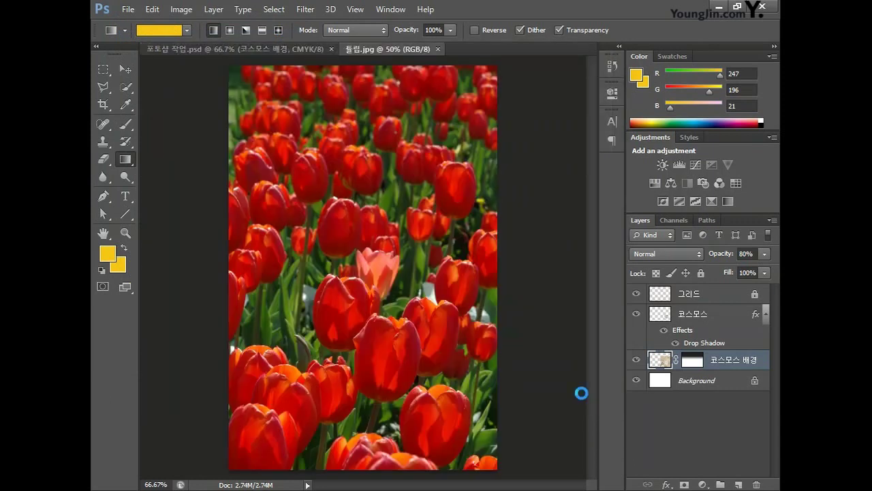
- Colorize the tulip photo using Hue/Saturation with Hue 0, Saturation 15 and Lightness 40
click(189, 10)
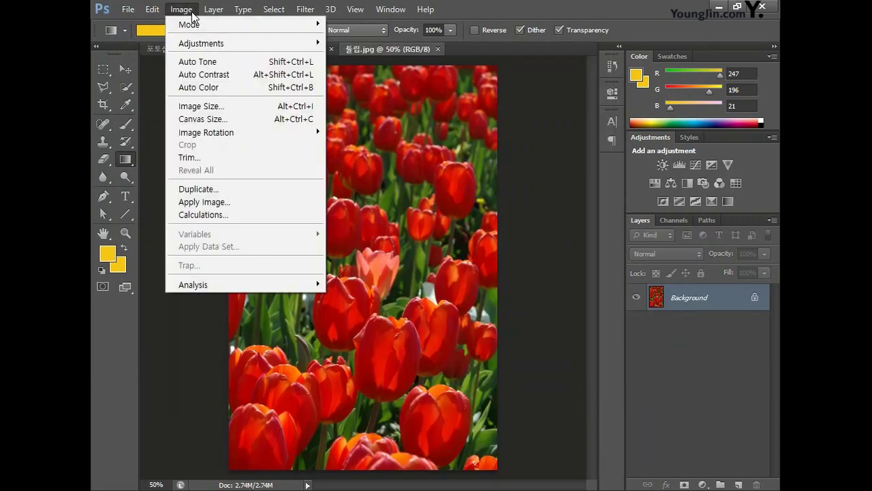
mouse_move(203, 44)
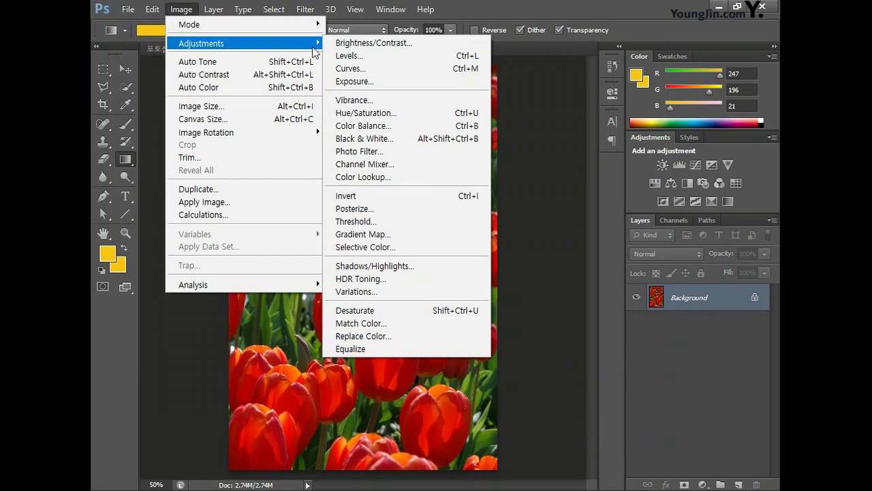
click(392, 120)
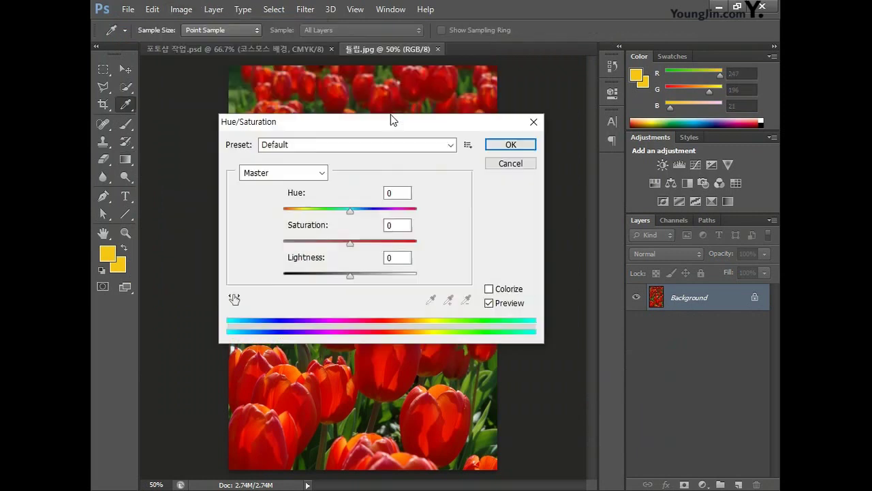
click(516, 294)
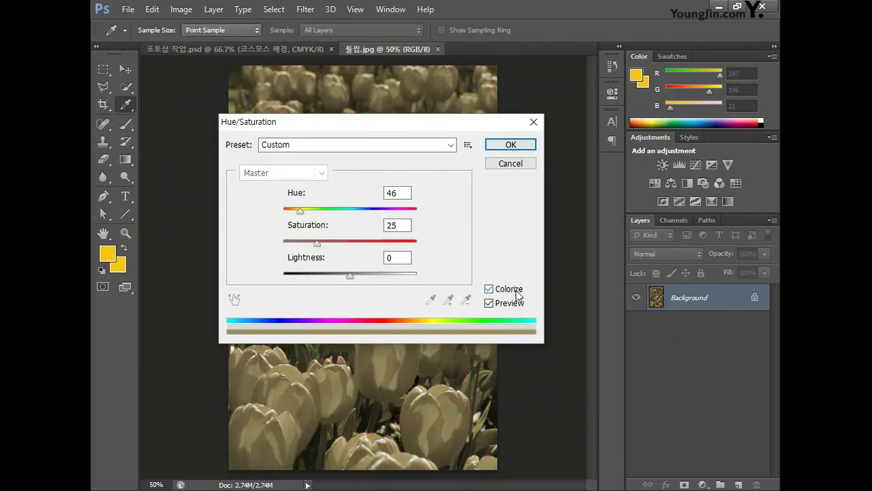
double_click(403, 193)
text(0)
click(404, 225)
drag(404, 225, 350, 229)
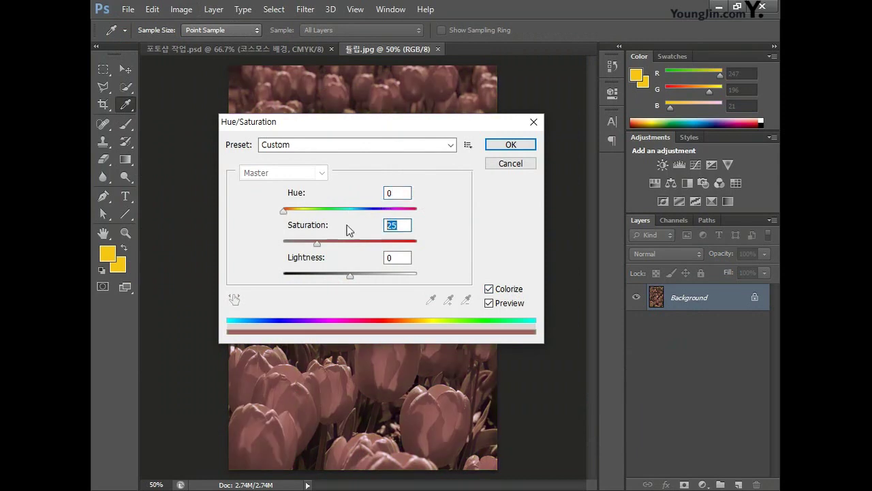
text(15)
click(398, 258)
text(46)
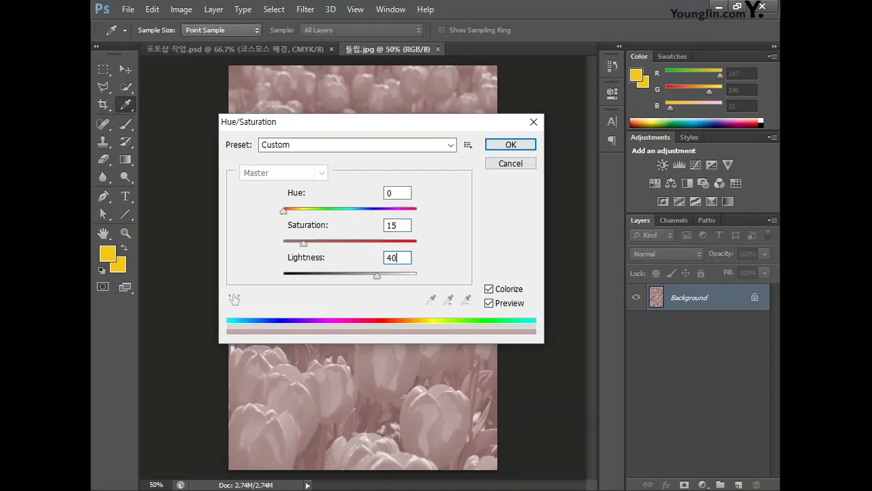
click(510, 145)
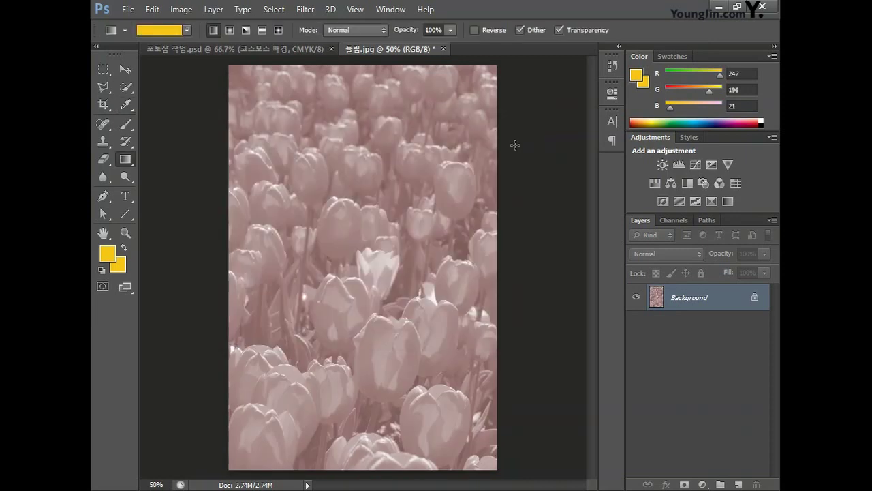
- Copy the whole tulip photo into the 포토샵 작업.psd composition and close 튤립.jpg without saving
key(ctrl+a)
drag(371, 49, 484, 259)
key(v)
drag(471, 293, 354, 224)
click(720, 255)
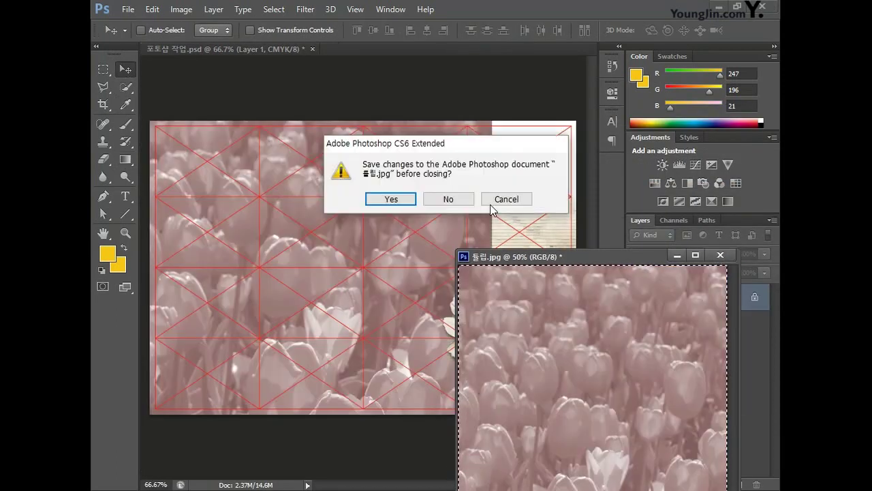
click(460, 199)
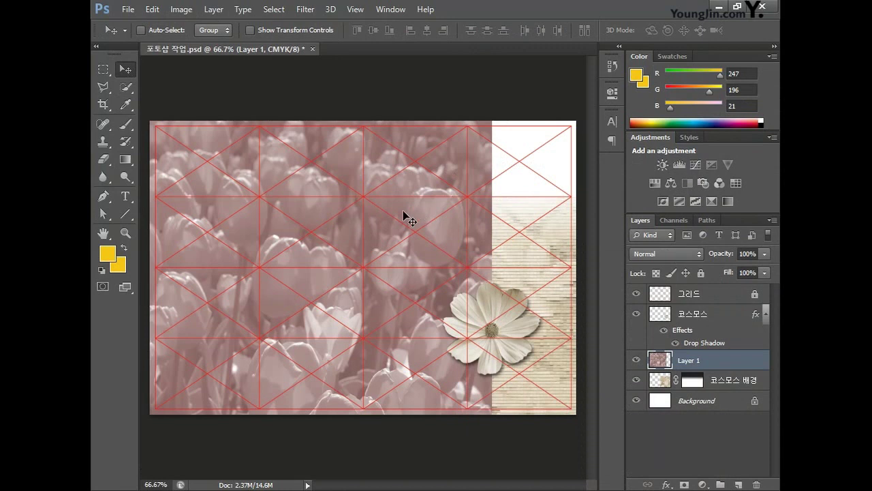
- Scale down the tulip layer and fit it into the upper two rows of the third grid column
key(ctrl+t)
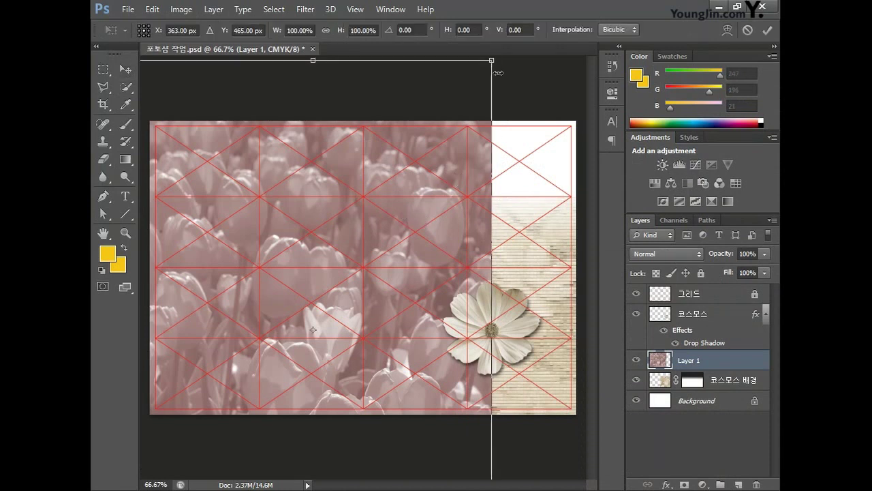
drag(489, 59, 289, 364)
drag(244, 385, 444, 157)
drag(485, 137, 444, 219)
drag(395, 238, 417, 159)
drag(466, 128, 469, 125)
drag(453, 164, 450, 158)
key(Return)
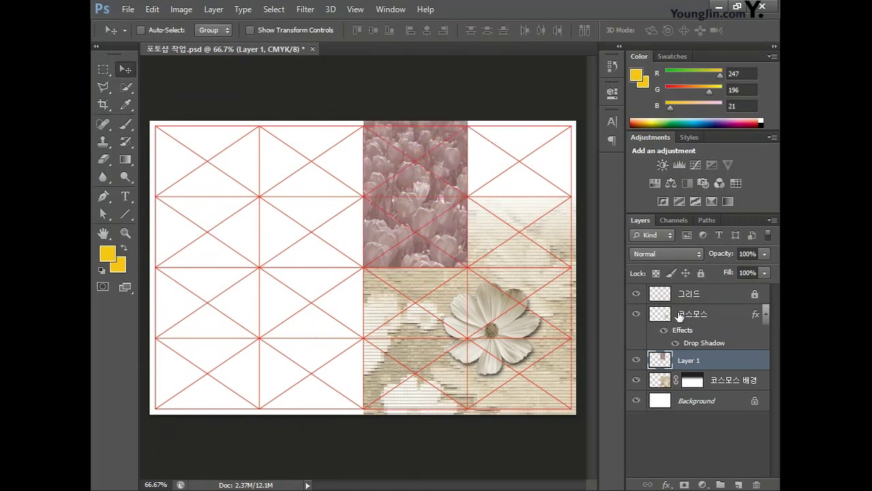
- Rename the tulip photo's layer as 튤립
double_click(691, 360)
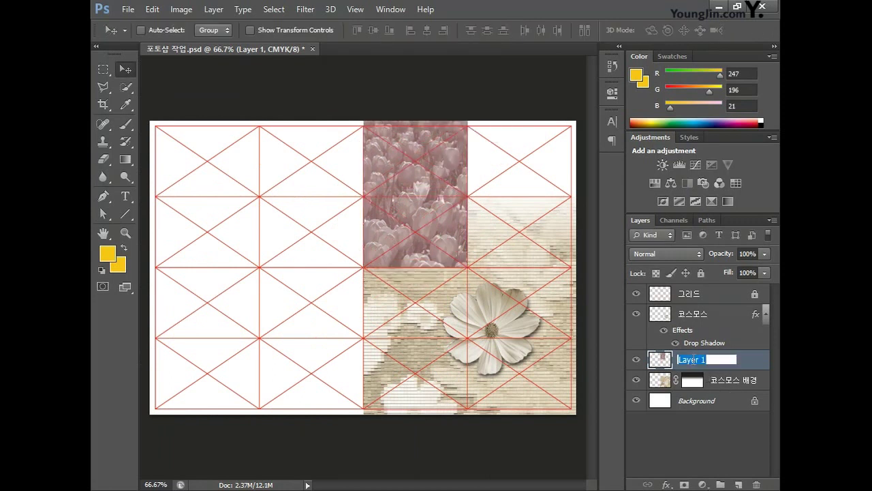
text(튤립)
key(Return)
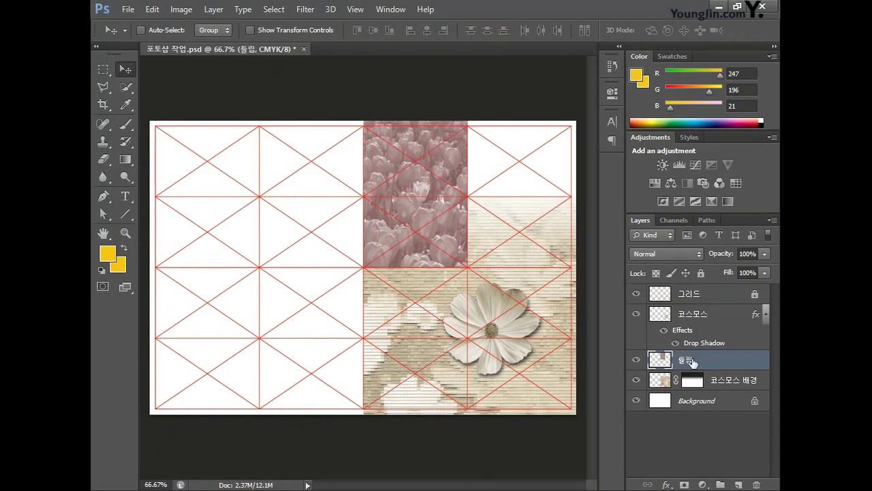
- Add a layer mask to the 튤립 layer and fade its lower edge with a white-to-black linear gradient
click(685, 485)
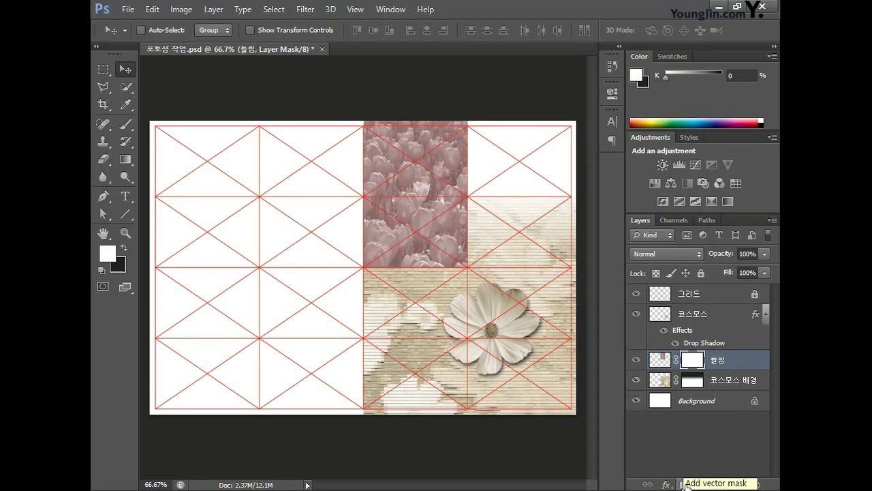
click(127, 158)
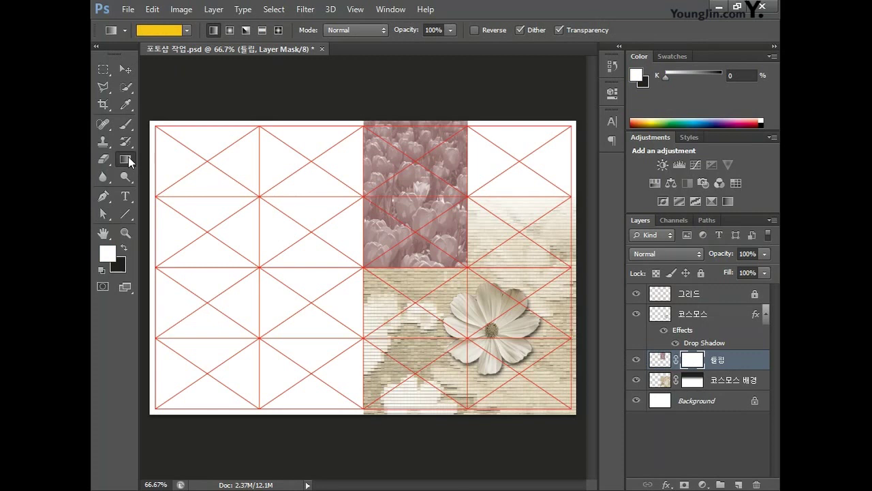
click(185, 30)
click(120, 56)
click(415, 213)
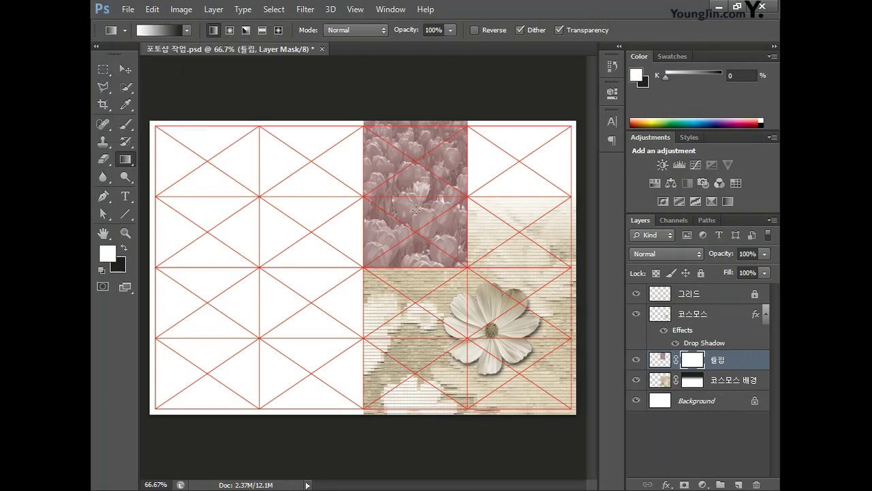
drag(418, 254, 422, 281)
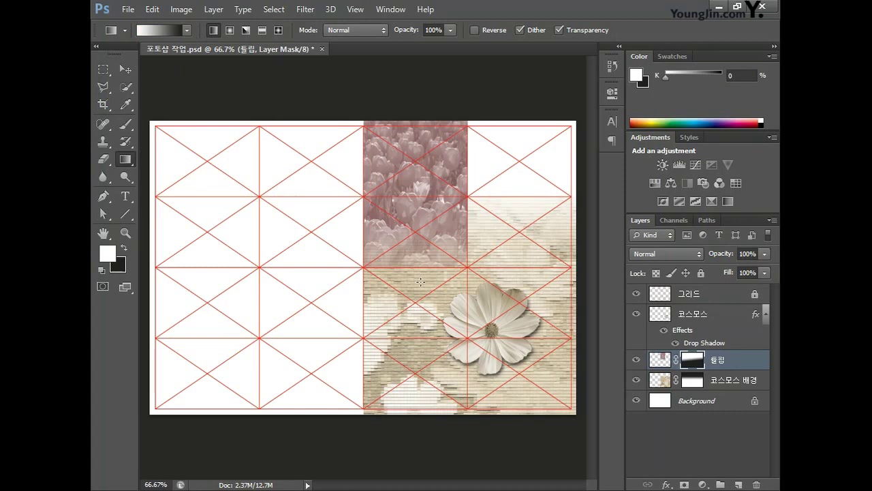
- Open the 벚꽃 photo from the 제공파일 folder
click(128, 8)
click(170, 37)
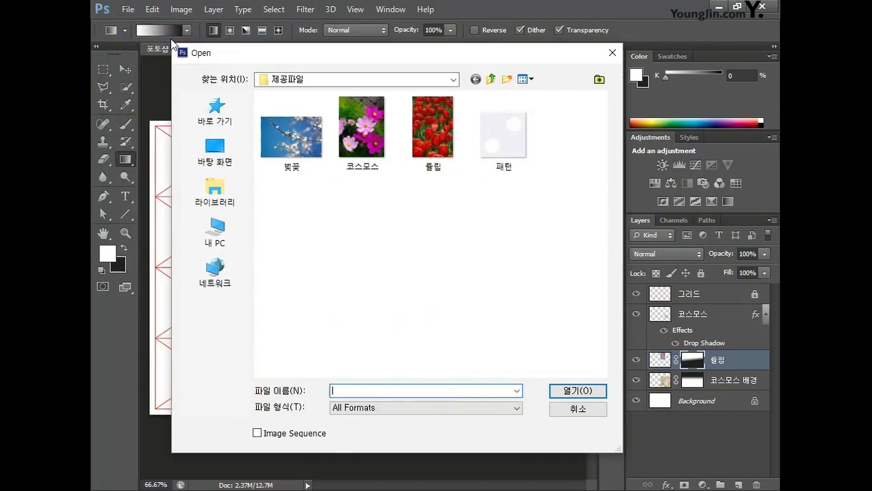
click(298, 158)
click(578, 391)
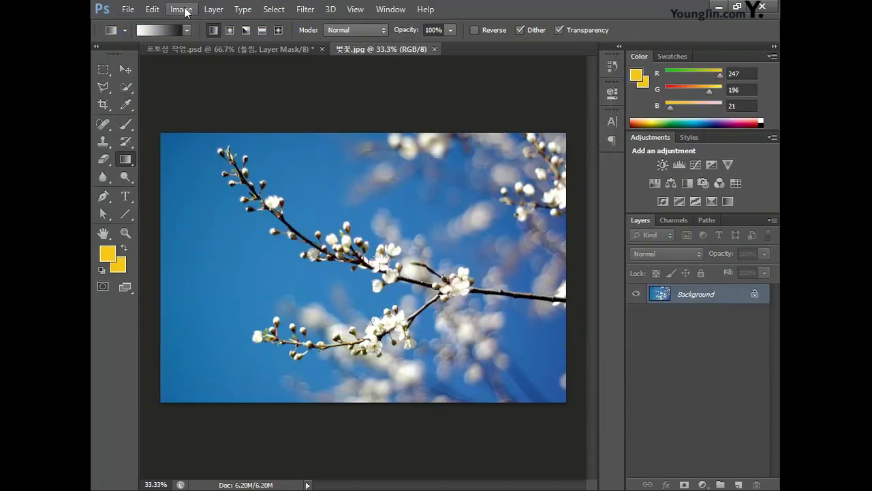
- Colorize the cherry blossom photo using Hue/Saturation with Hue 62, Saturation 20 and Lightness 35
click(181, 9)
mouse_move(203, 45)
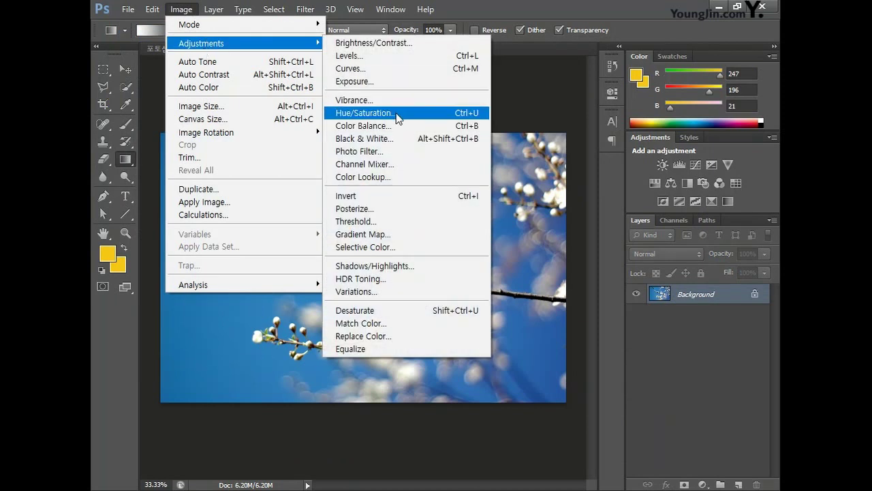
click(398, 113)
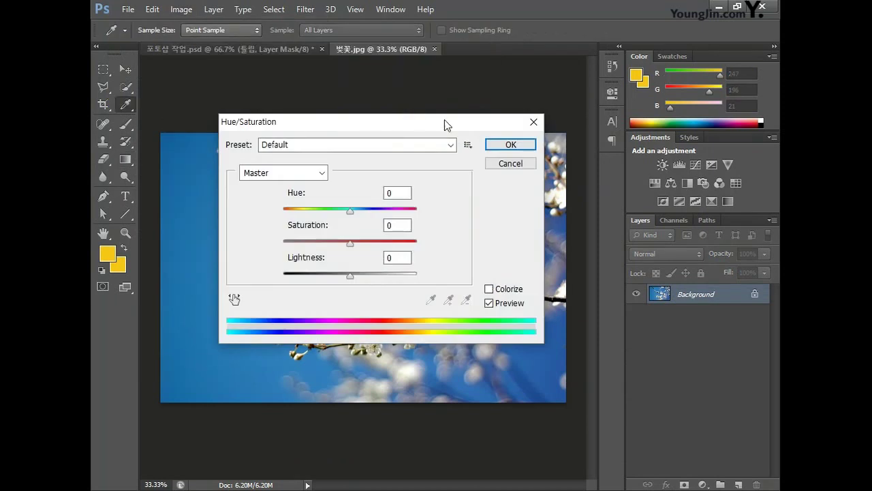
drag(439, 134, 421, 116)
click(486, 273)
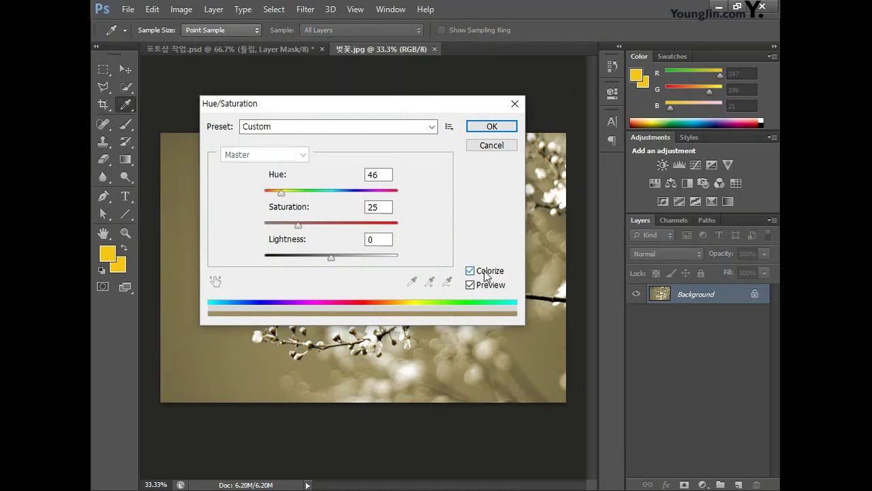
click(368, 175)
text(62)
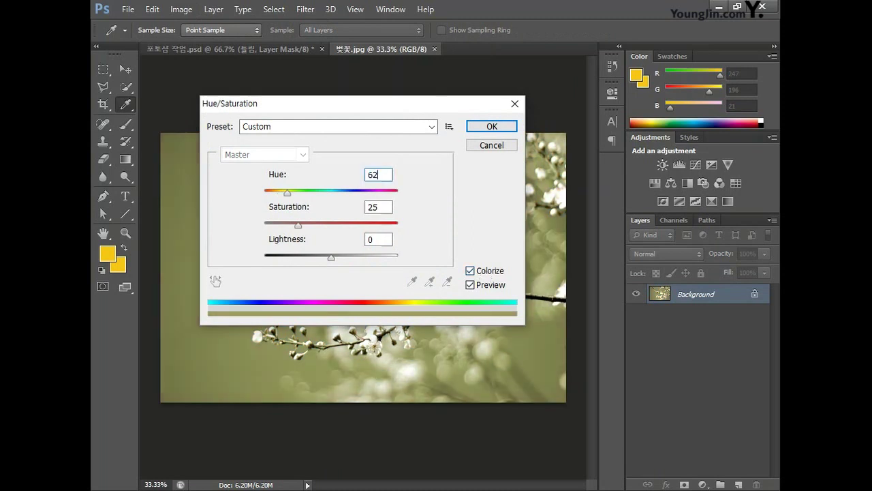
click(372, 207)
text(20)
click(371, 239)
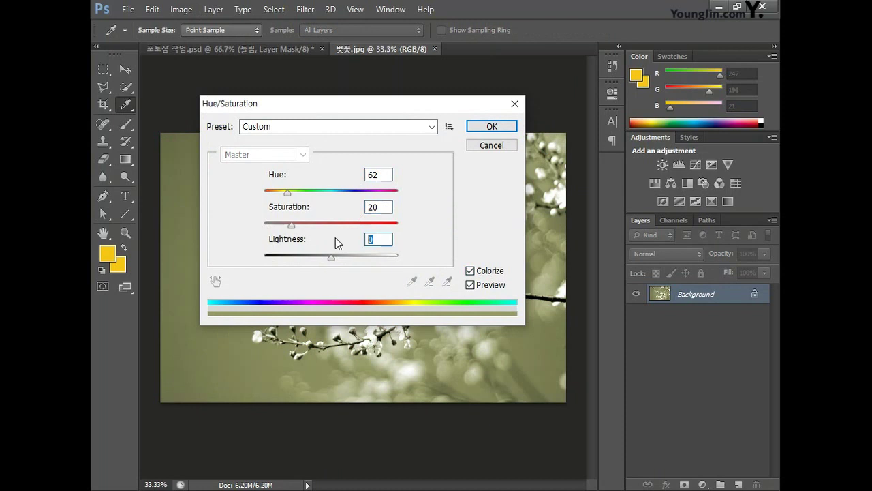
text(35)
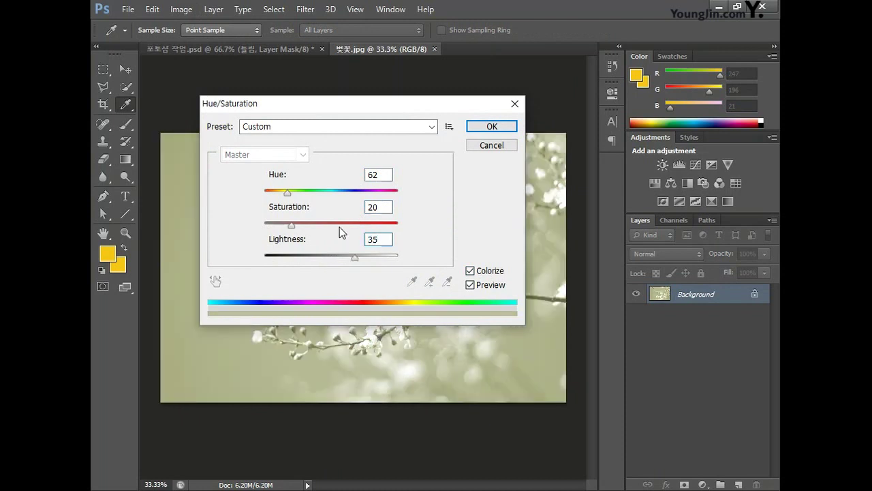
click(482, 124)
key(g)
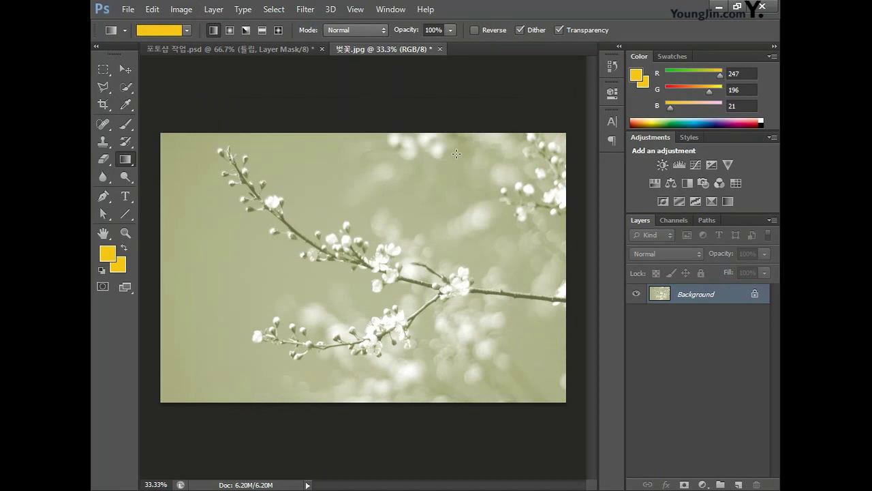
- Apply the Spatter brush-stroke filter to the cherry blossom photo with Spray Radius 18 and Smoothness 4
click(305, 9)
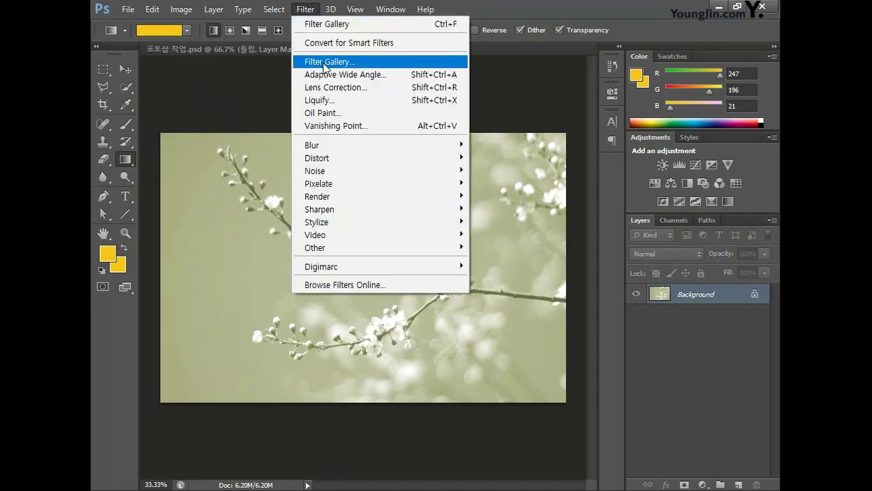
click(329, 61)
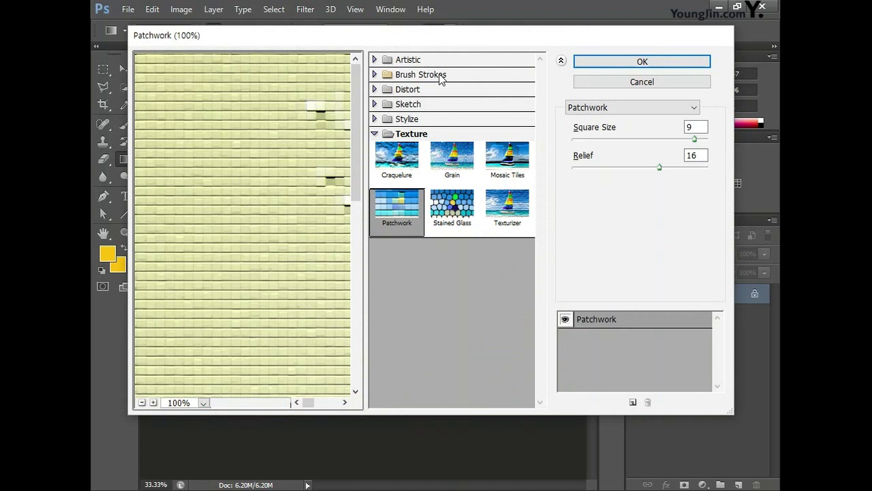
click(437, 76)
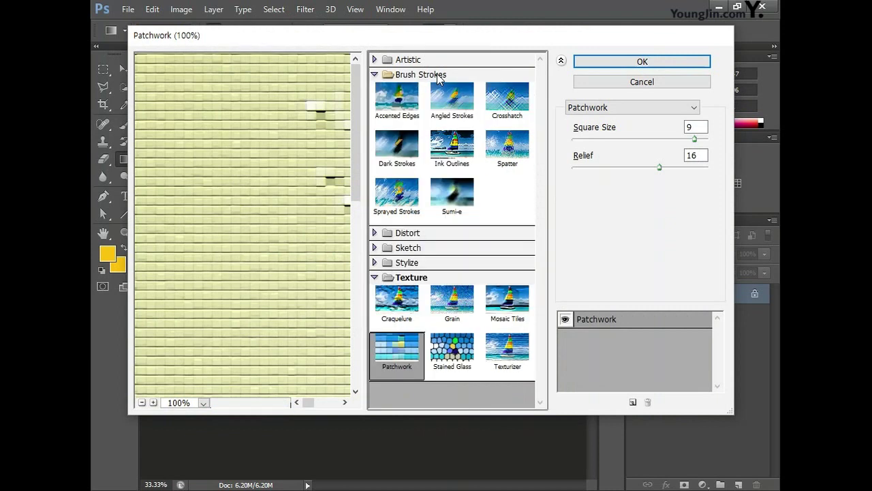
click(502, 156)
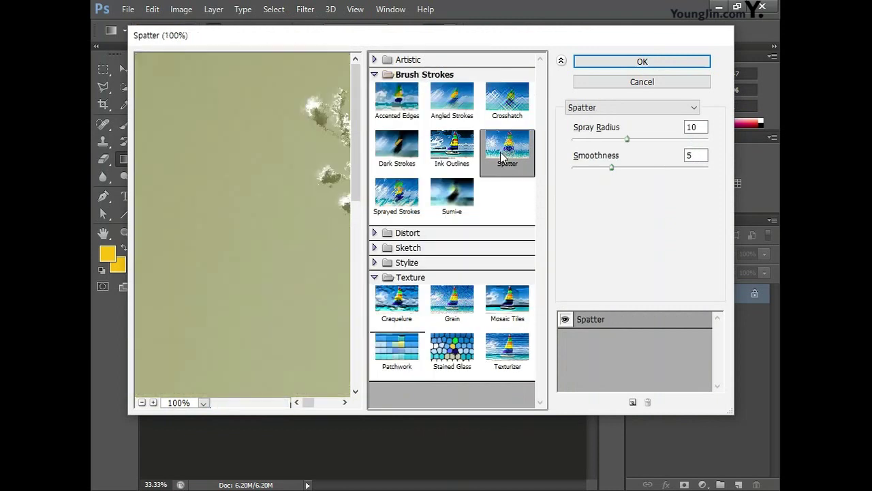
click(694, 127)
text(18)
key(Tab)
text(4)
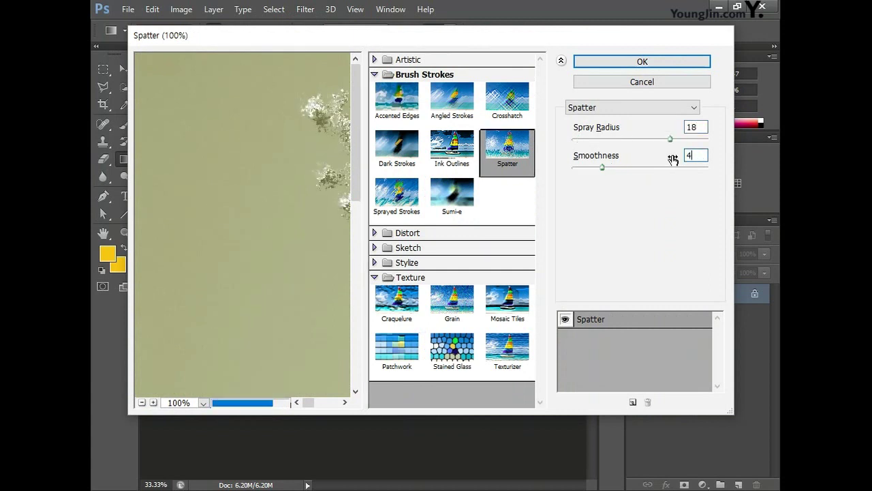
click(657, 63)
- Copy the spattered cherry blossom photo into the 포토샵 작업.psd composition and close 벚꽃.jpg without saving
key(v)
drag(351, 54, 409, 107)
drag(514, 255, 321, 256)
drag(670, 106, 462, 156)
click(567, 157)
click(462, 195)
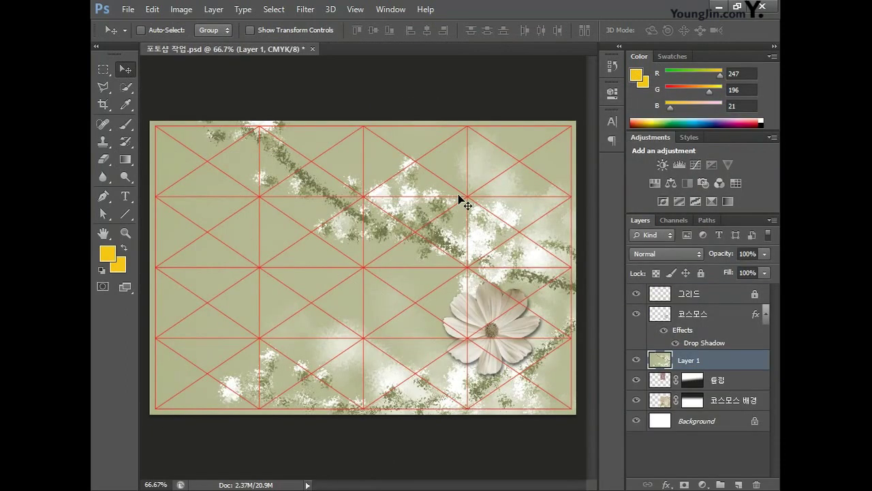
- Scale down the cherry blossom photo and place it in the composition's upper-right corner, with its lower edge on the middle grid line
key(ctrl+t)
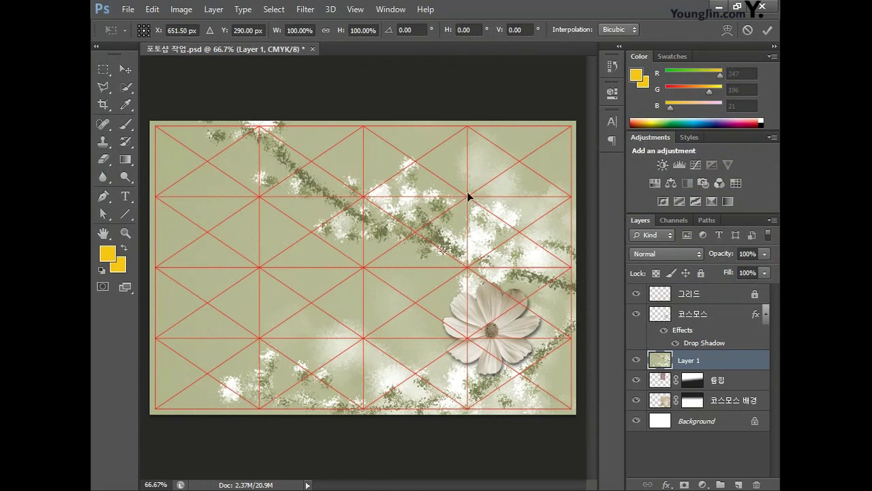
key(ctrl+plus)
key(ctrl+0)
drag(552, 156, 423, 231)
key(ctrl+plus)
key(ctrl+plus)
key(ctrl+plus)
mouse_move(494, 181)
mouse_down()
mouse_move(417, 204)
mouse_move(361, 258)
mouse_move(484, 192)
mouse_up()
drag(393, 258, 567, 197)
drag(448, 257, 445, 262)
drag(530, 204, 536, 238)
key(Return)
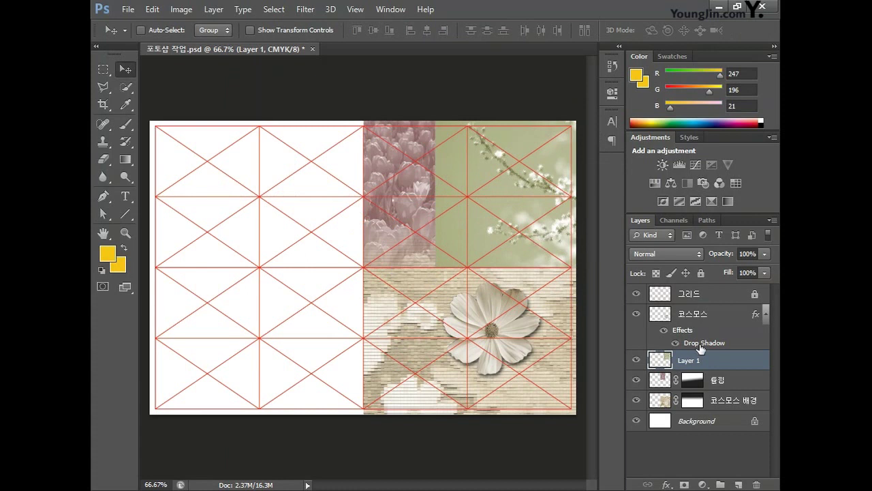
- Rename the cherry blossom photo's layer as 벚꽃
double_click(689, 363)
text(꽃)
key(Return)
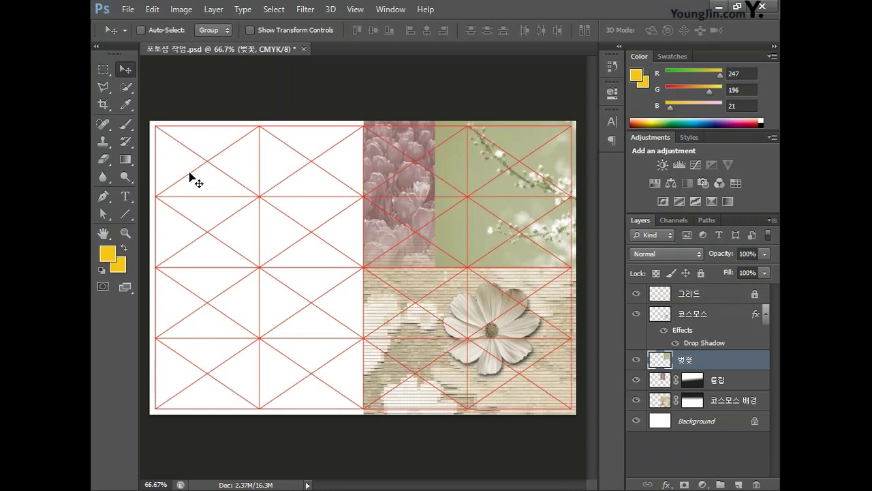
- Delete the strip of the cherry blossom photo that overlaps the tulips, up to the vertical grid line, and clear the selection
click(103, 69)
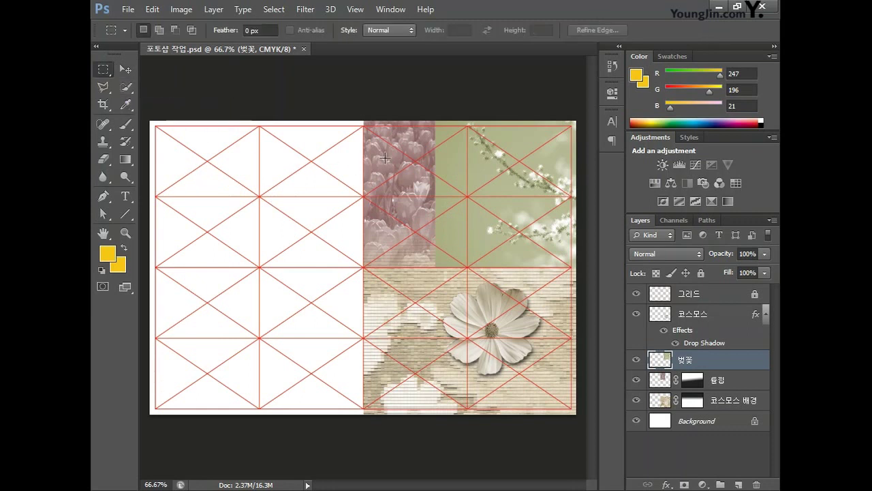
drag(434, 122, 468, 270)
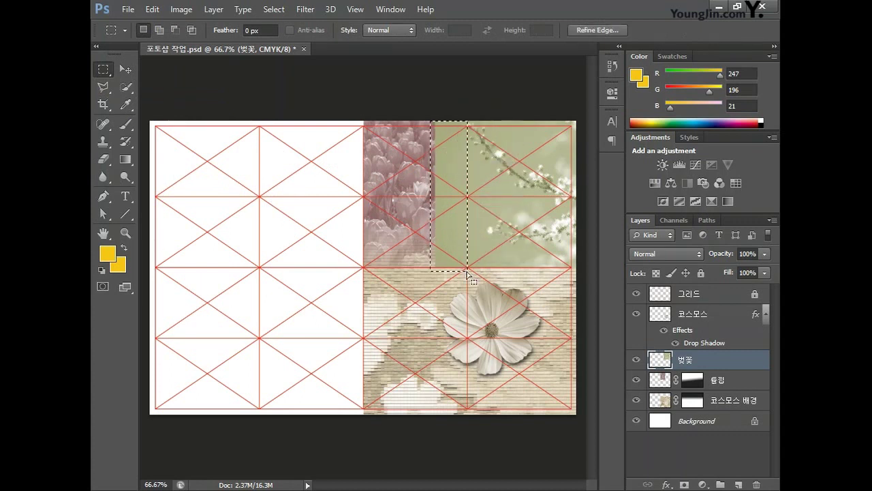
key(Delete)
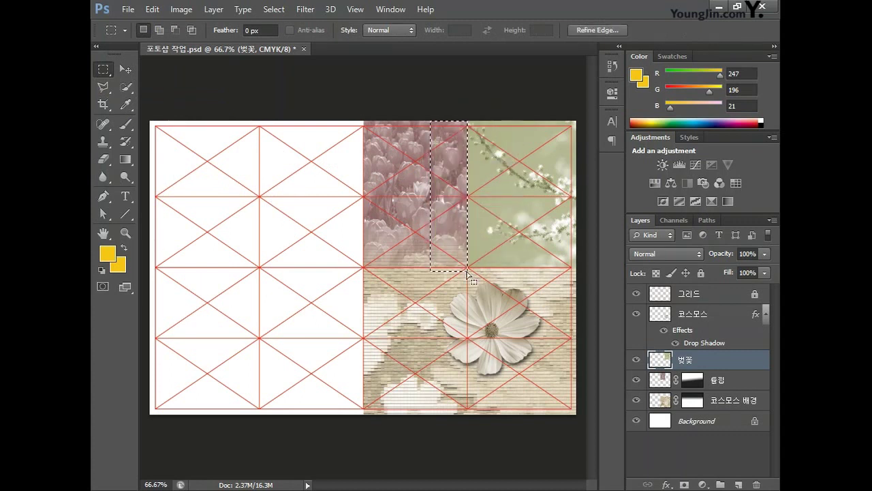
key(ctrl+d)
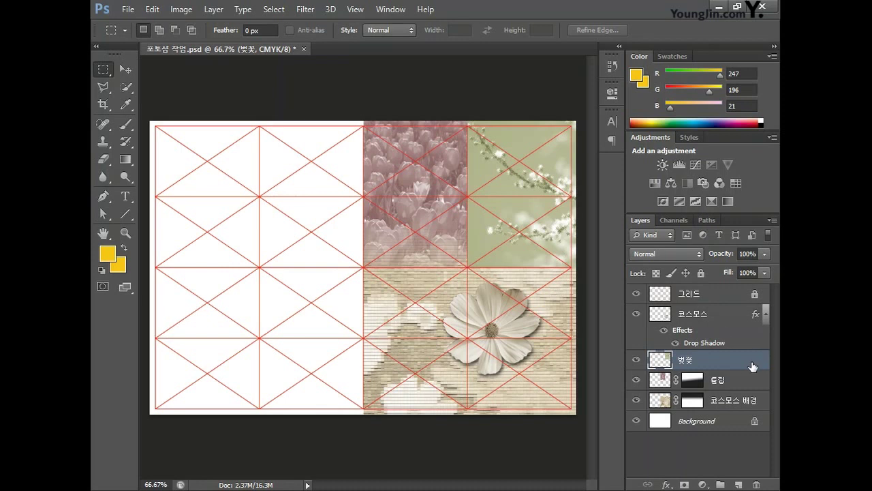
- Add a layer mask to the 벚꽃 layer, fade the photo's lower edge with a gradient, and save the composition
click(684, 485)
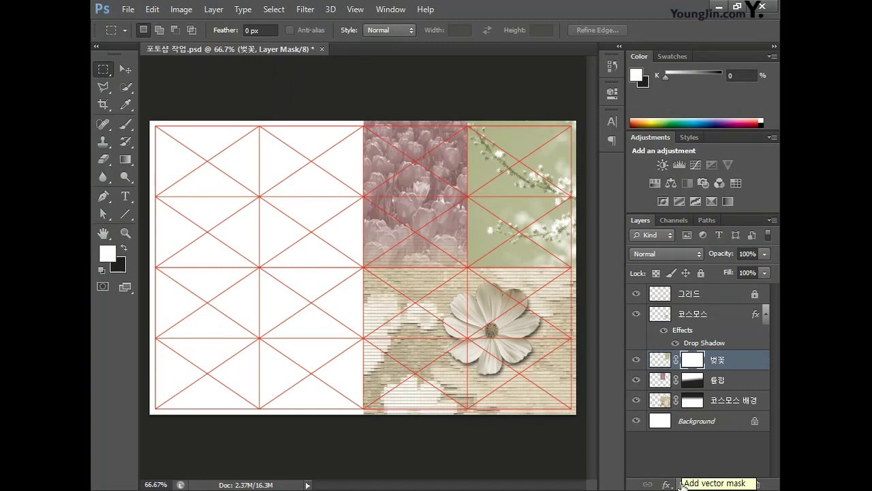
click(128, 160)
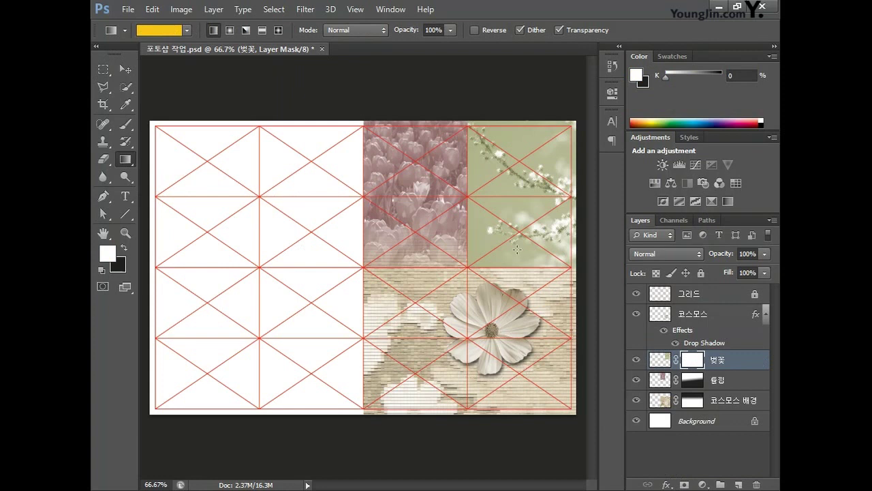
drag(518, 270, 517, 272)
key(v)
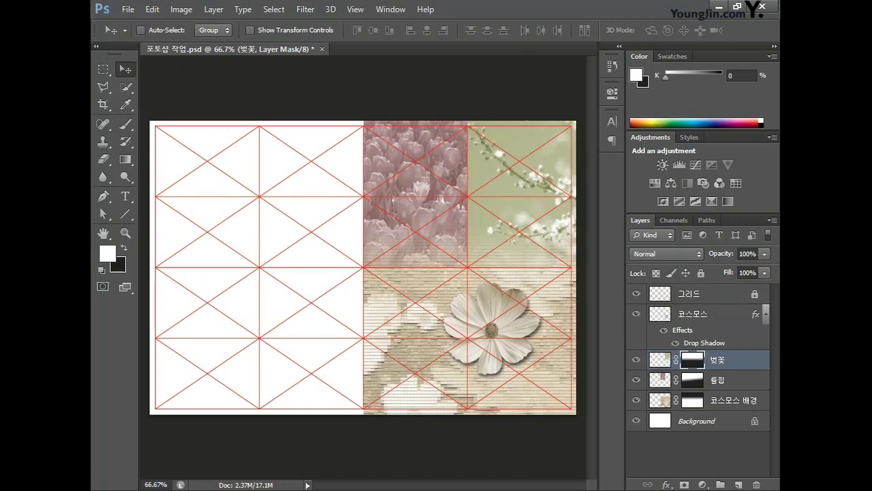
key(ctrl+s)
- Open the 패턴 image from the 제공파일 folder
click(130, 9)
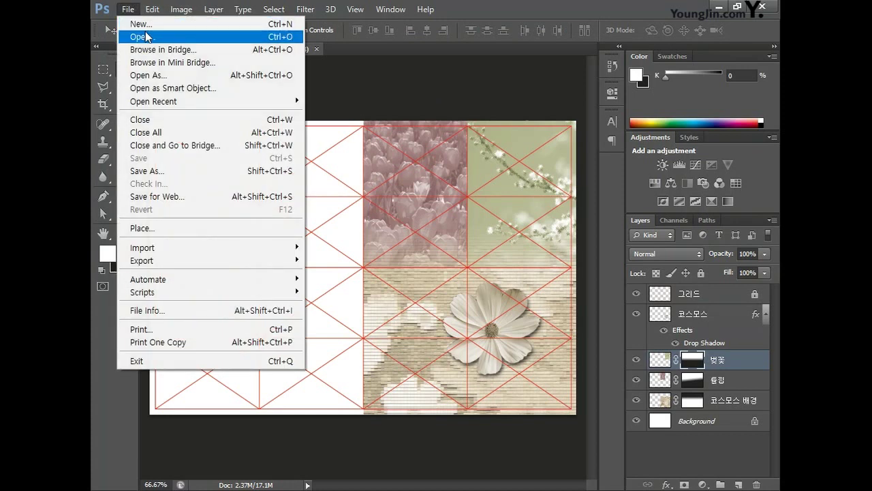
click(141, 36)
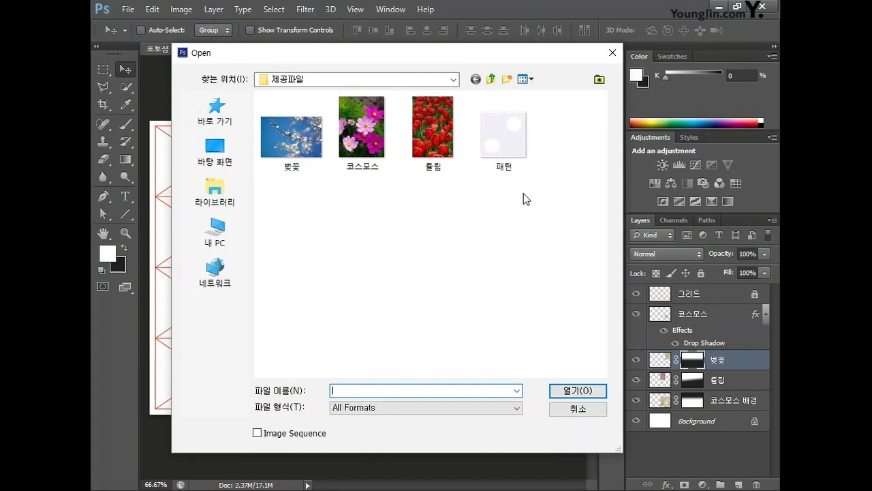
click(508, 151)
click(592, 385)
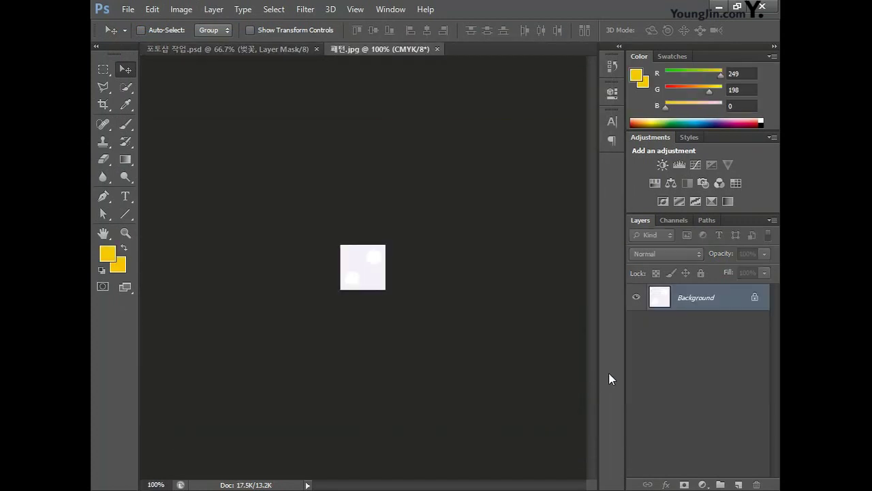
- Define the entire 패턴.jpg image as a pattern named 패턴
key(ctrl+a)
click(151, 10)
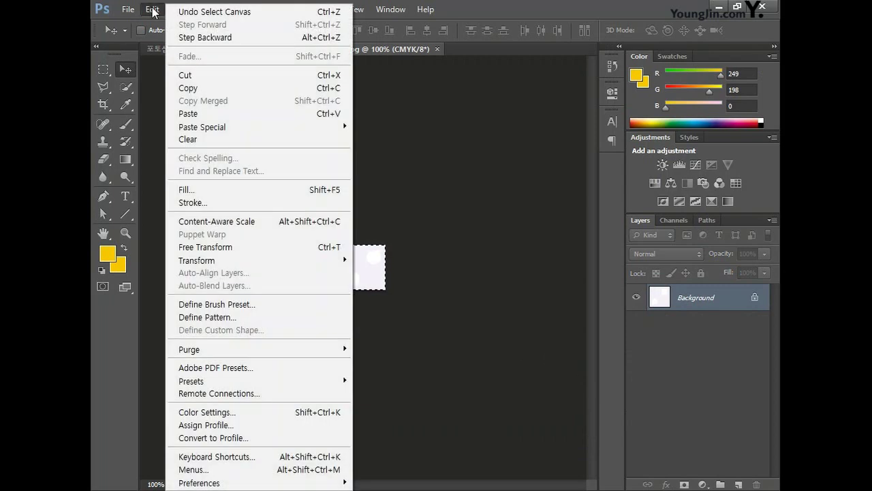
click(306, 316)
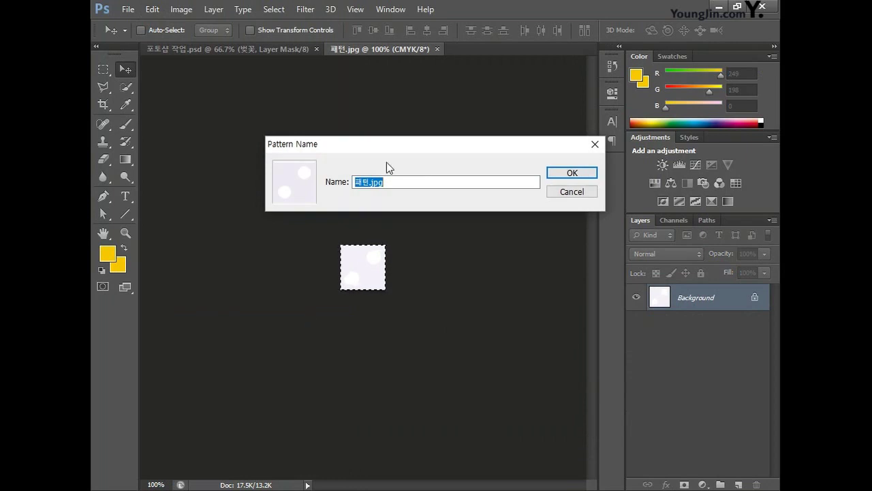
drag(397, 153, 336, 145)
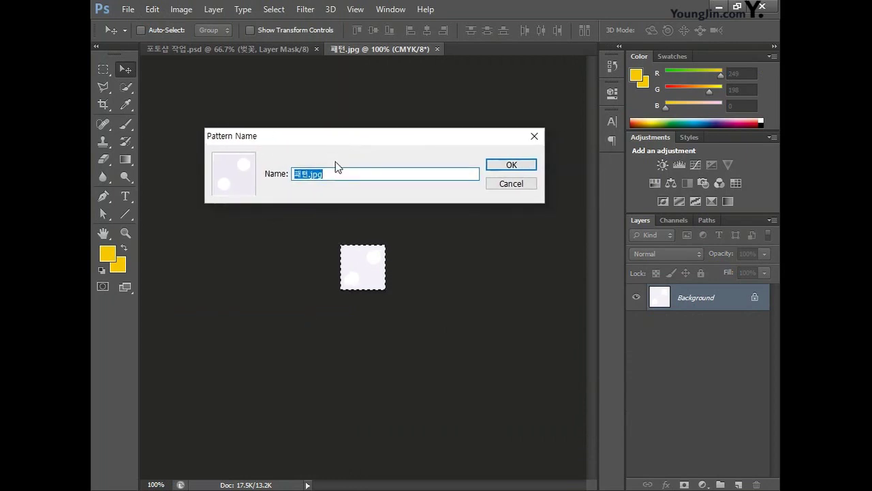
click(376, 175)
key(BackSpace)
key(BackSpace)
key(BackSpace)
key(BackSpace)
click(512, 164)
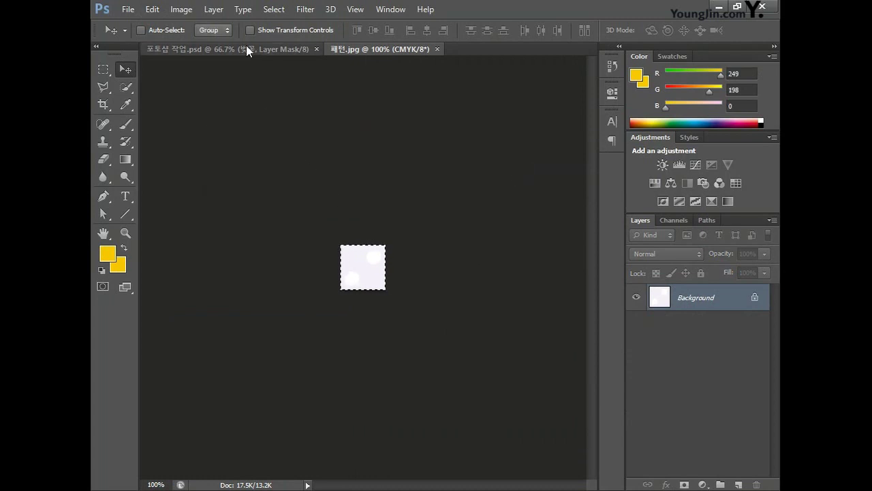
- Create a layer named 뒤면 패턴 in 포토샵 작업.psd and move it above the 코스모스 layer
click(247, 48)
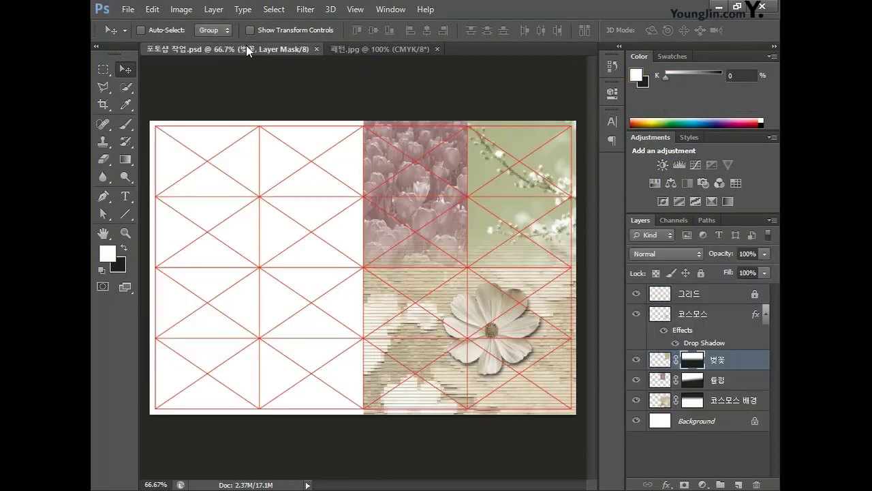
click(738, 485)
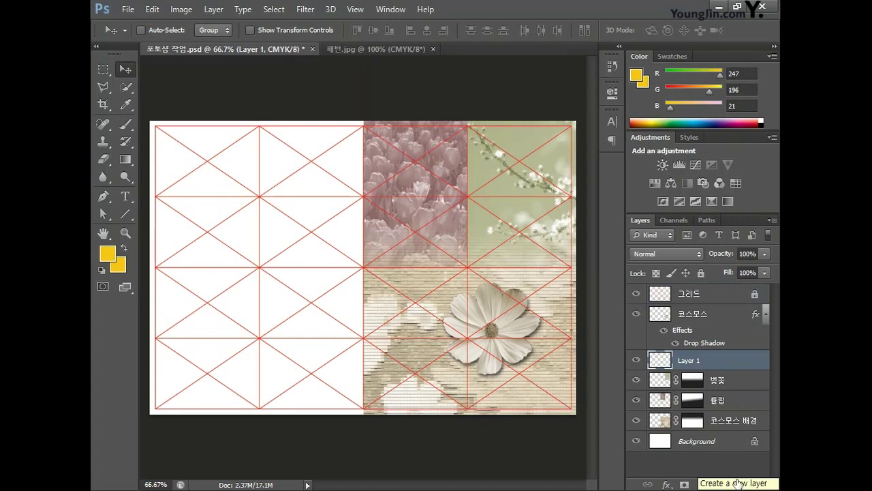
double_click(695, 361)
text(뒤면 패턴)
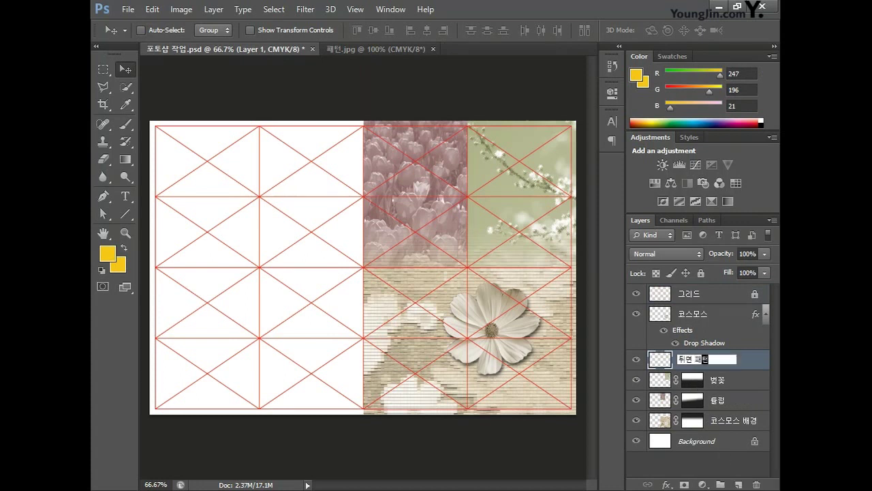
key(Return)
drag(722, 366, 722, 311)
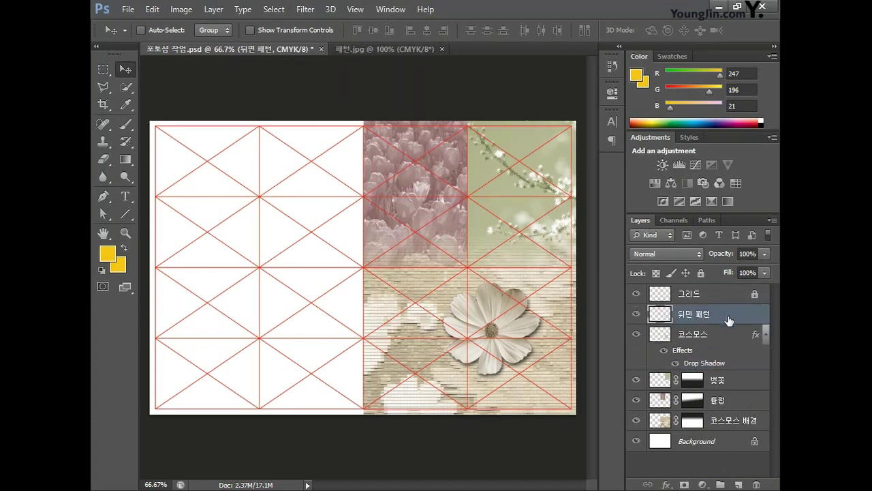
- Fill the empty left half of the composition with white on the 뒤면 패턴 layer and clear the selection
click(103, 69)
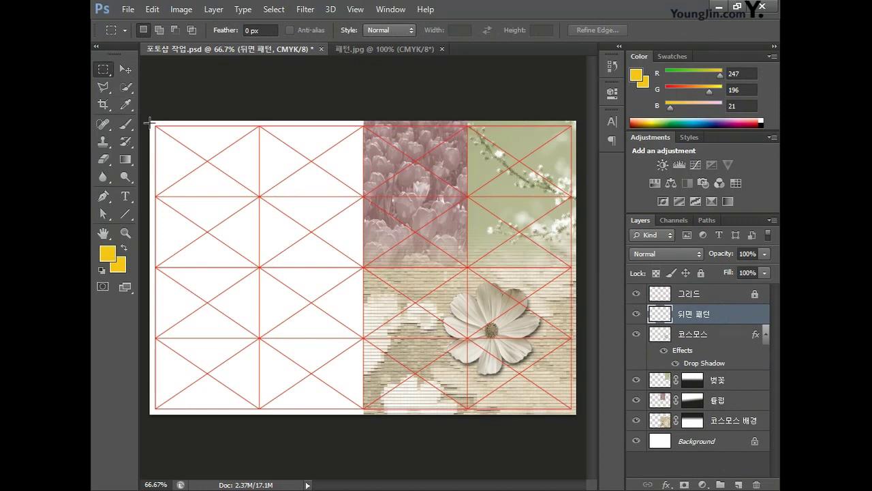
drag(150, 122, 362, 435)
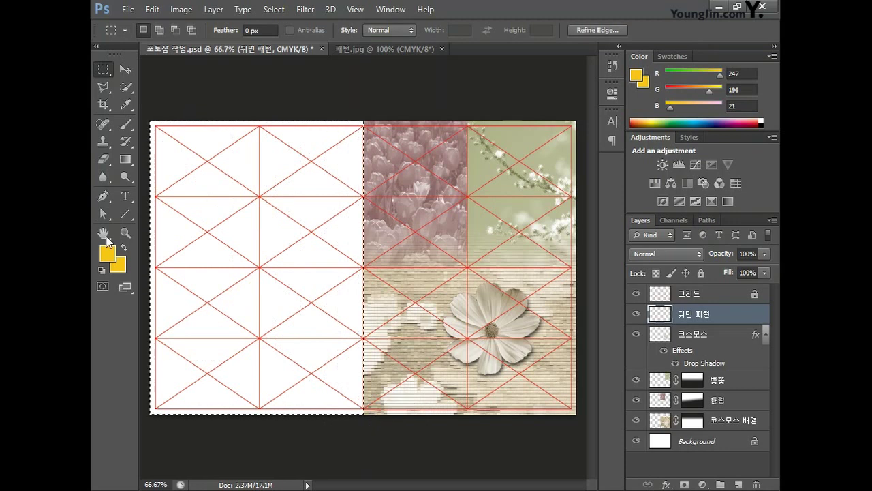
click(108, 254)
double_click(550, 273)
text(0)
key(Tab)
text(0)
key(Tab)
text(0)
key(Return)
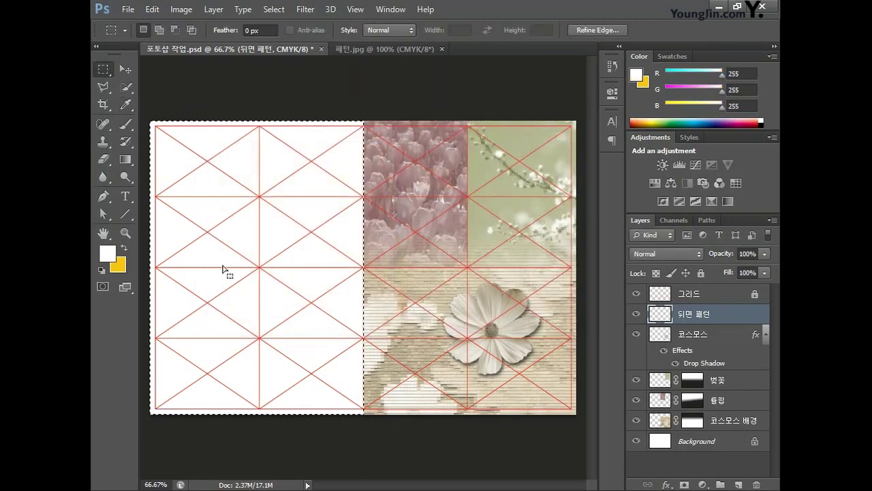
key(alt+BackSpace)
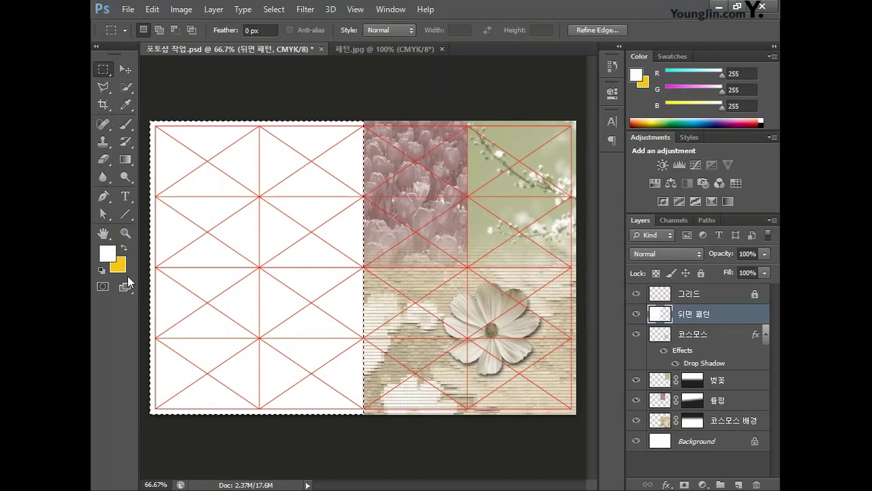
key(ctrl+d)
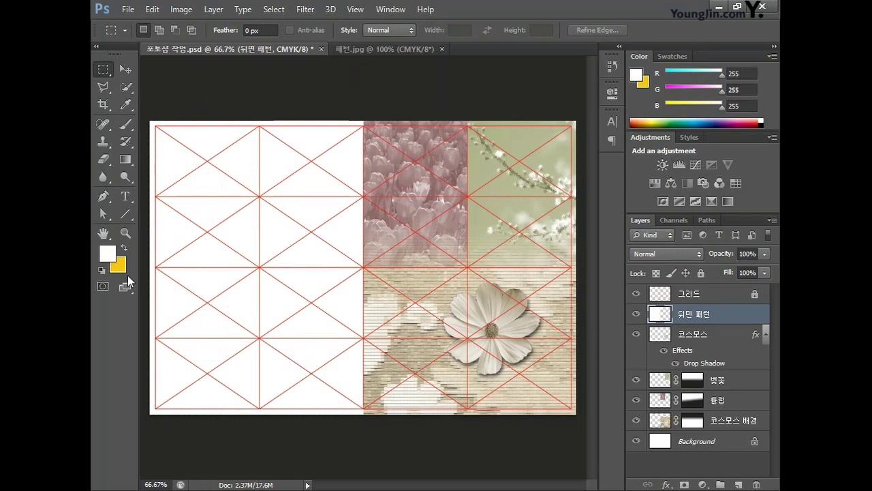
- Apply a Pattern Overlay to the 뒤면 패턴 layer using the 패턴 pattern, Normal blend mode and 26% scale
double_click(757, 313)
drag(378, 110, 363, 106)
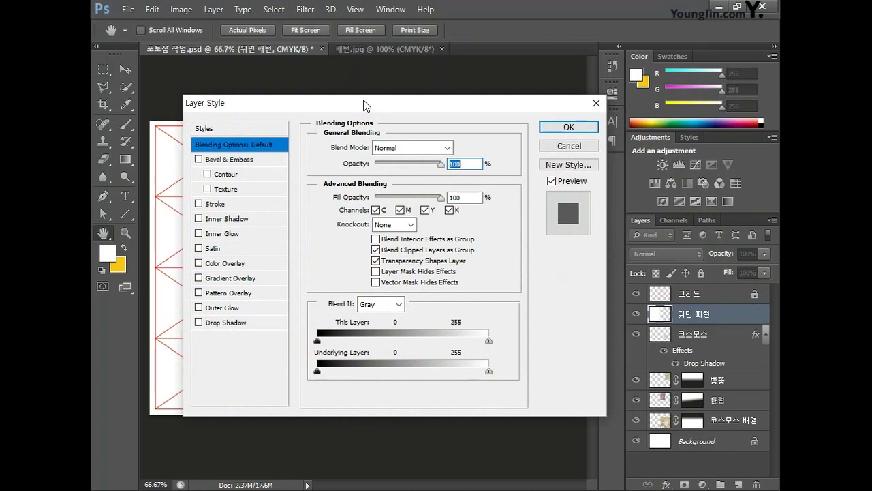
click(251, 293)
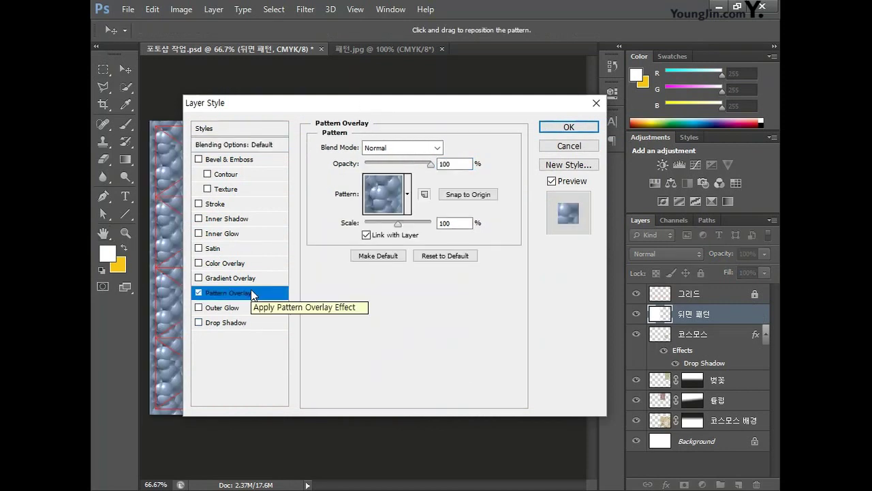
click(408, 195)
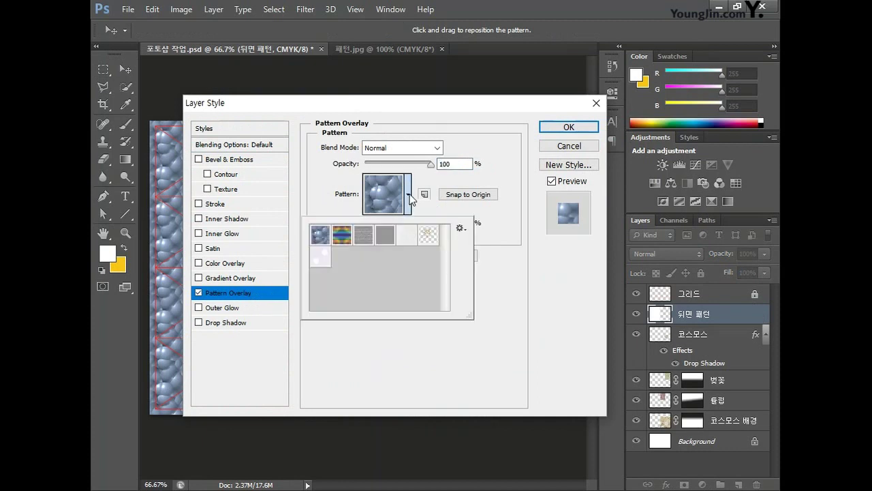
click(316, 262)
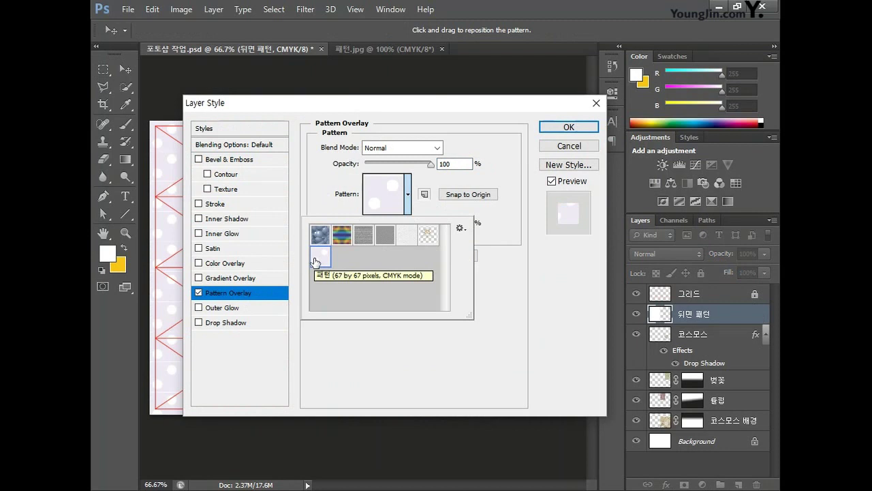
click(437, 147)
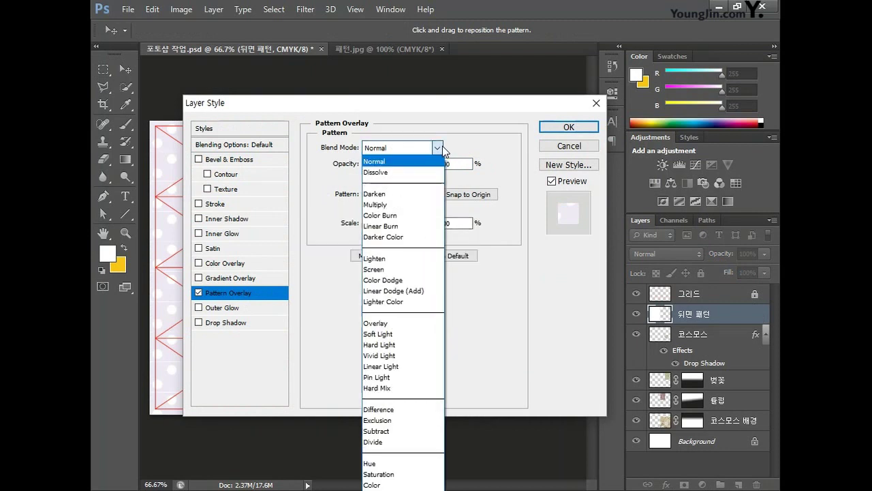
click(401, 158)
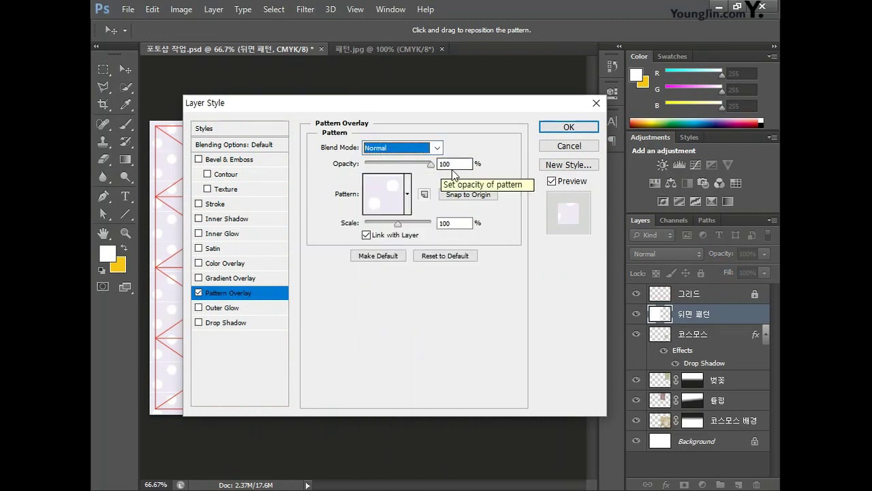
double_click(451, 223)
text(26)
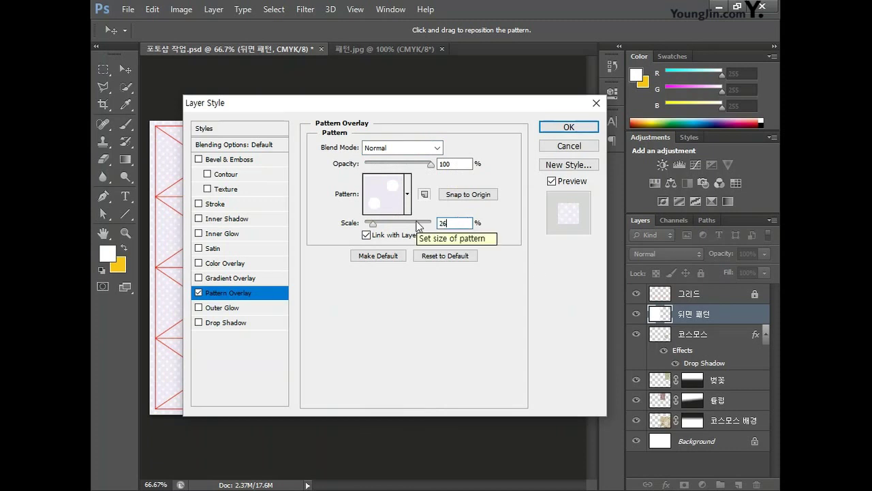
click(568, 127)
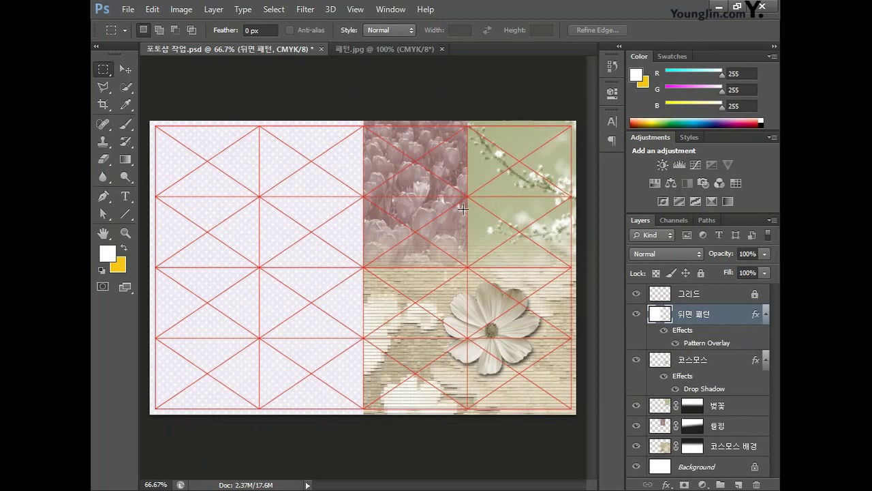
- Create a new 100 × 100 pixel document at 100 pixels/inch in CMYK Color mode with a white background
click(128, 9)
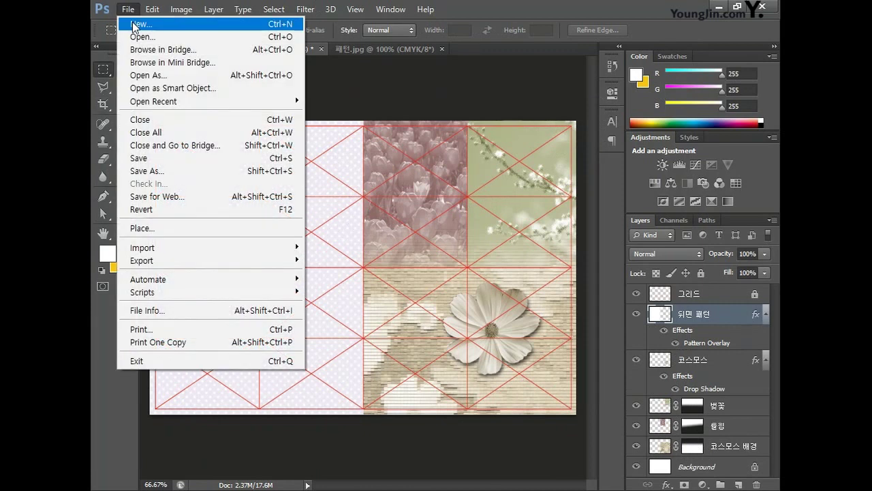
click(133, 25)
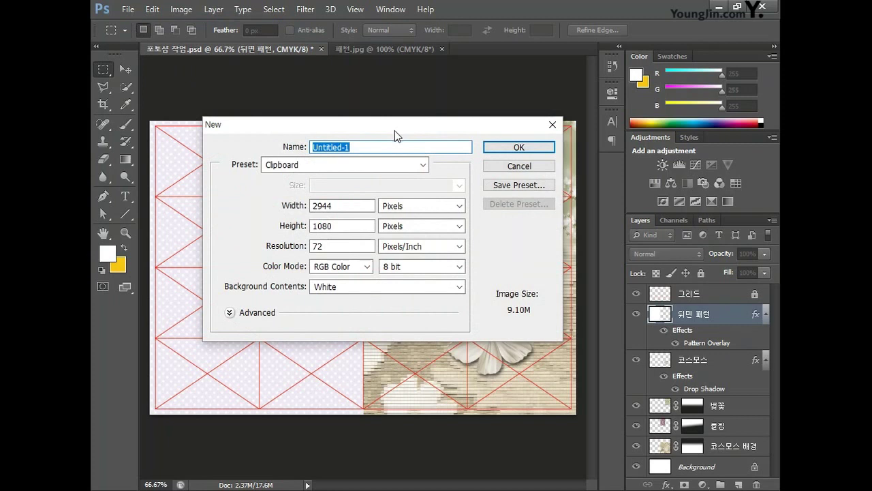
drag(341, 207, 276, 208)
text(100)
key(Tab)
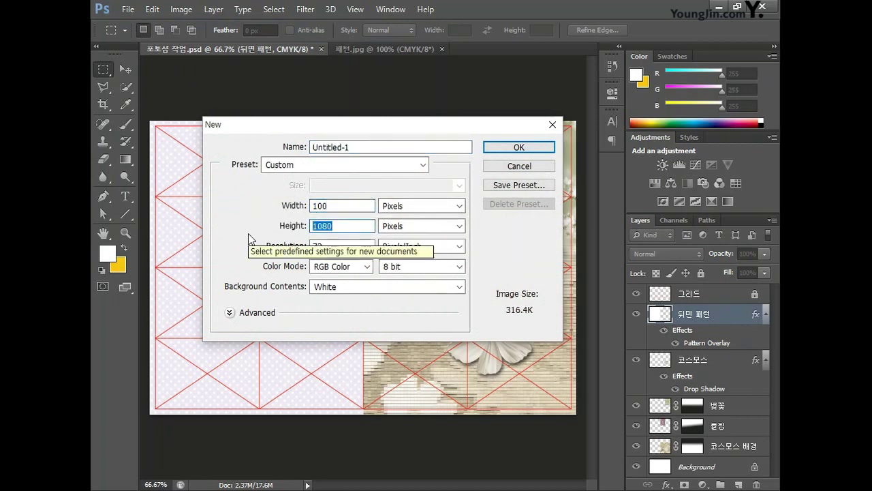
text(100)
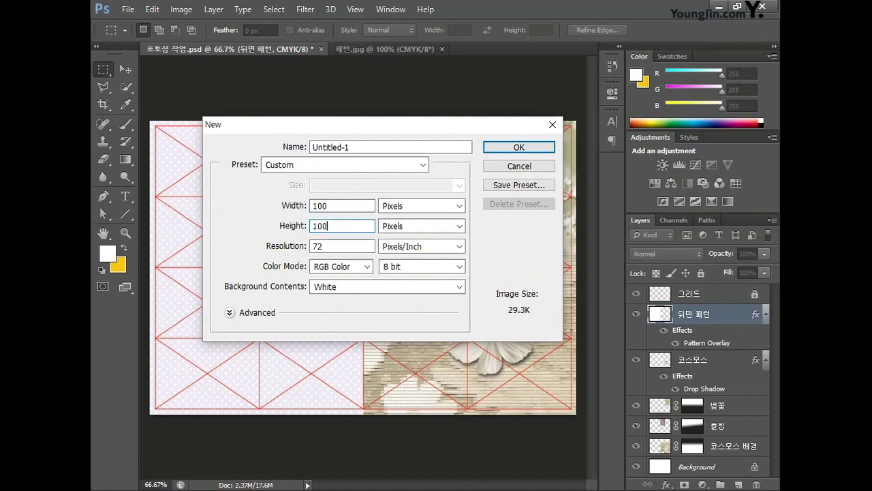
double_click(315, 247)
text(100)
click(337, 266)
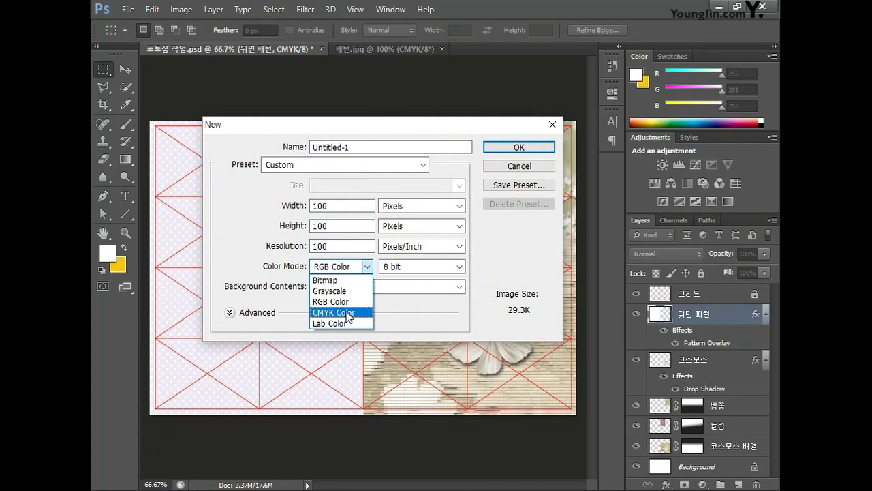
click(347, 315)
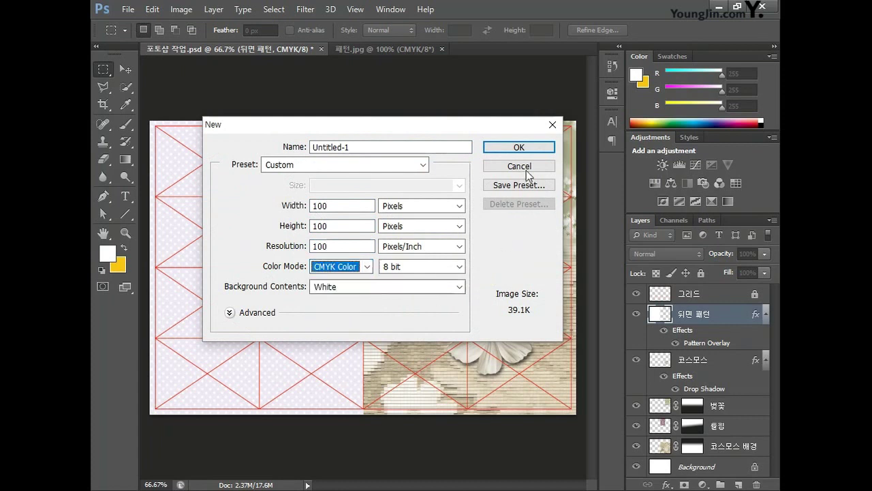
click(522, 148)
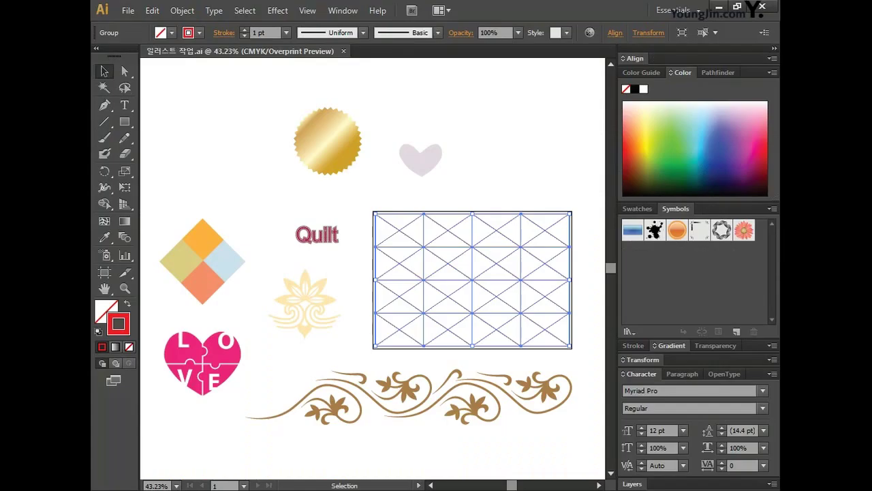
- Copy the pale heart from the Illustrator artwork into the new Photoshop document as pixels, scaled to about 38% around its center
click(421, 167)
key(ctrl)
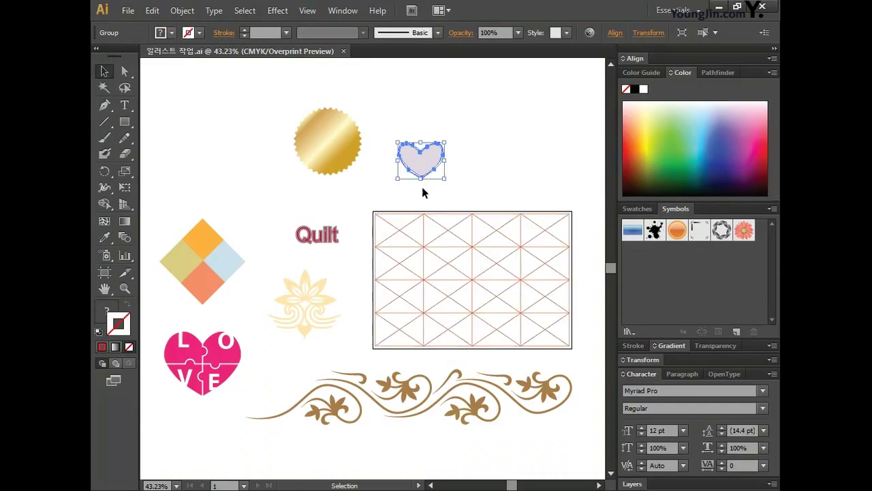
click(443, 489)
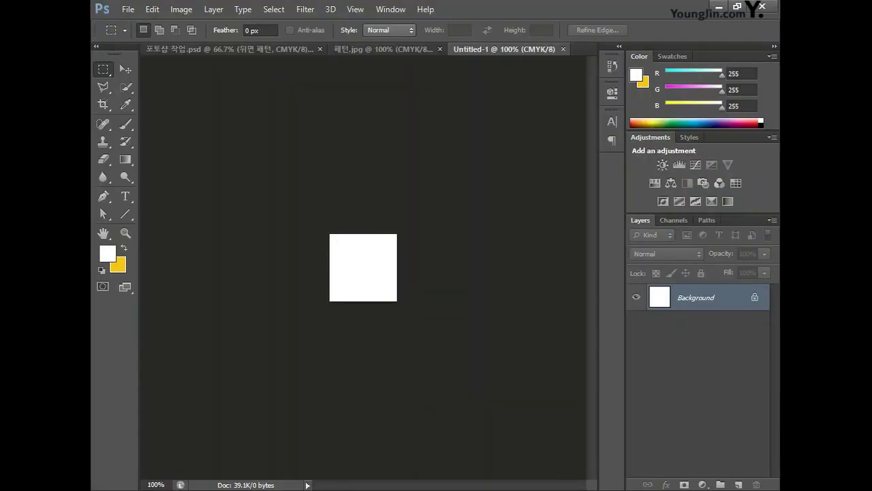
key(ctrl+v)
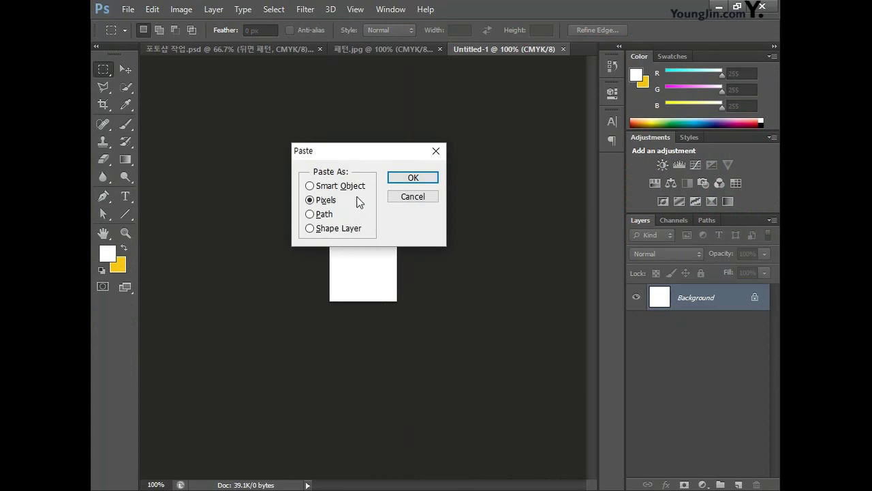
click(411, 180)
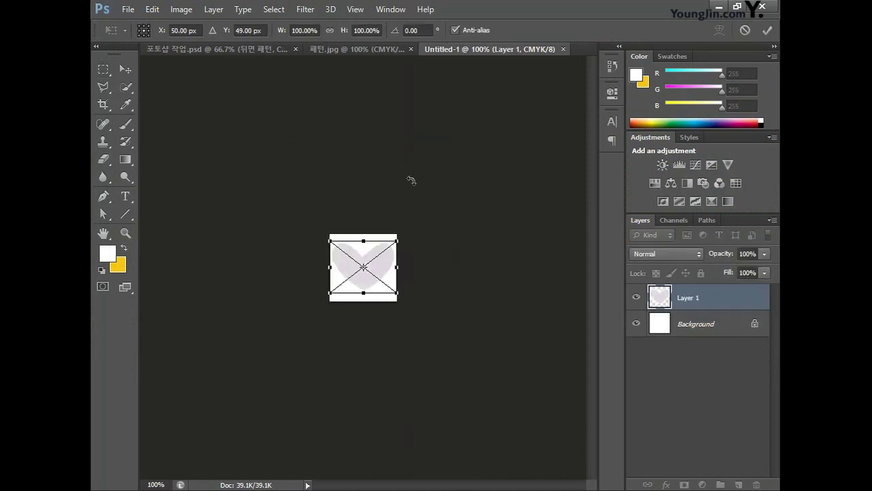
drag(397, 241, 363, 265)
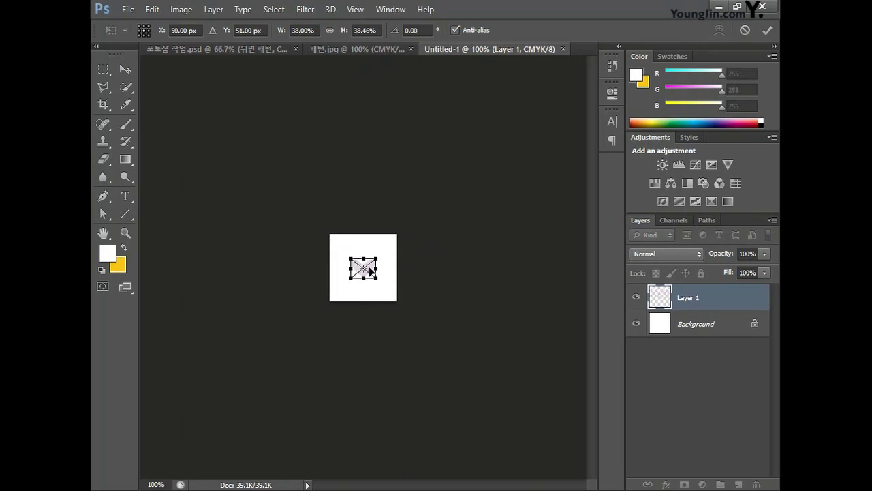
key(Return)
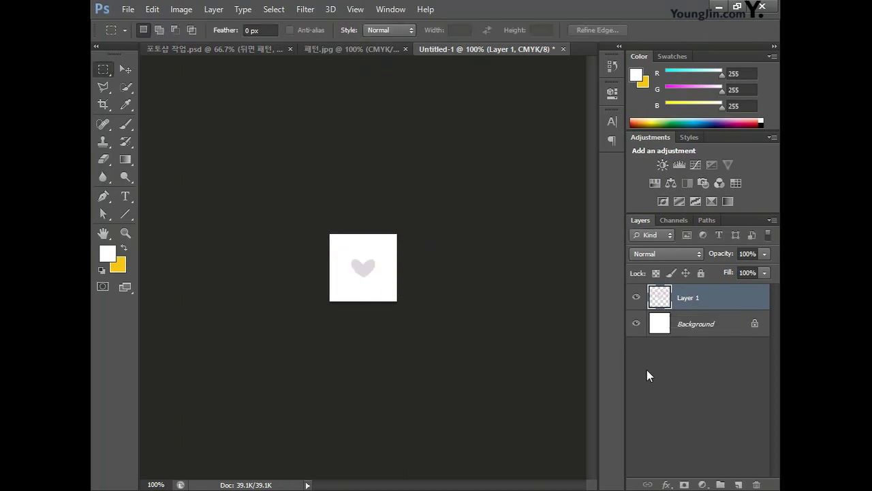
- Hide the Background layer and define the heart on transparency as a pattern named 하트패턴
click(637, 325)
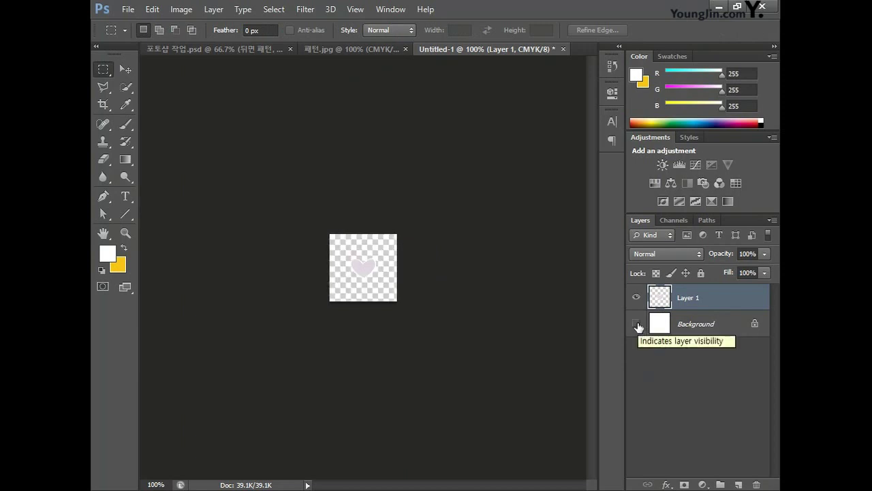
click(151, 9)
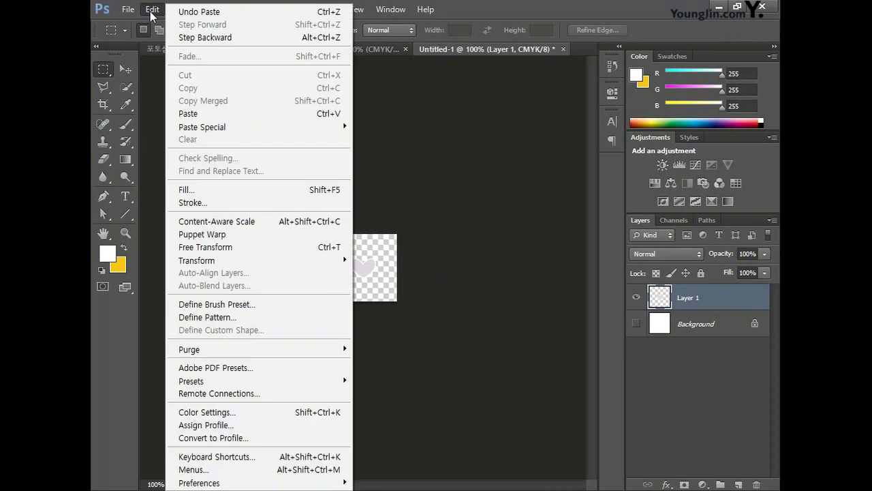
click(250, 318)
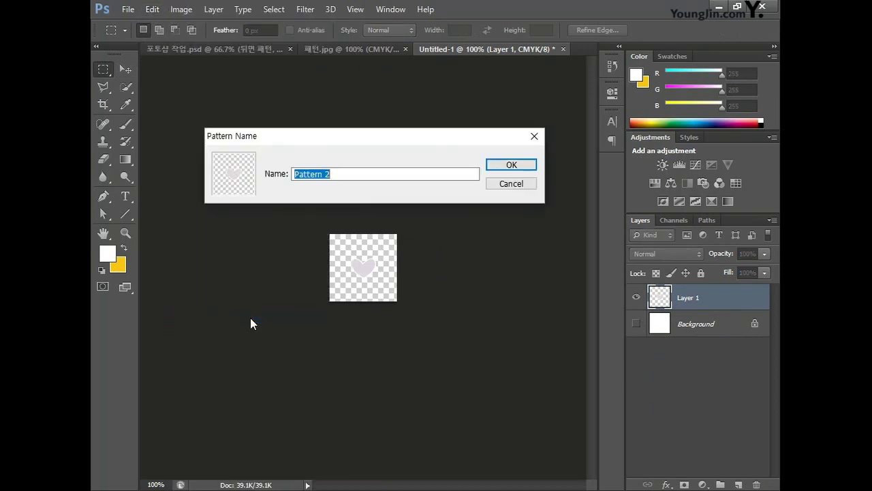
text(하트패턴)
click(504, 166)
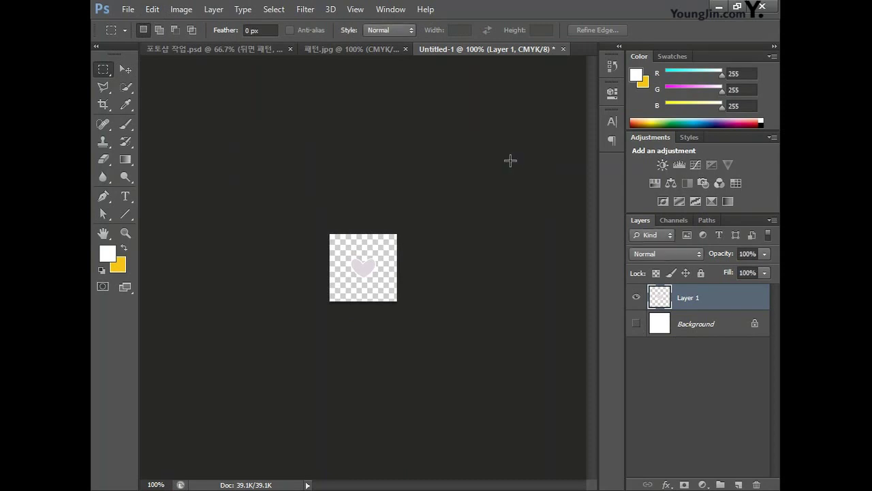
- Create a layer named 하트 패턴 above the 뒤면 패턴 layer in 포토샵 작업.psd
click(225, 50)
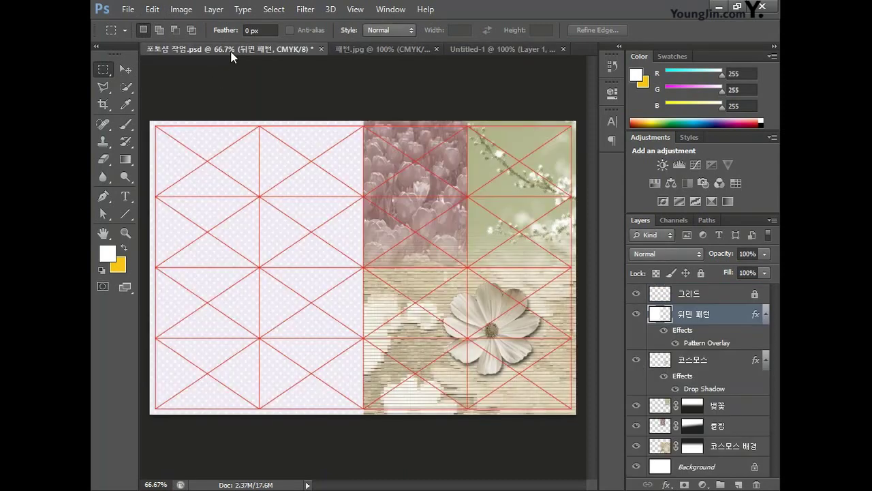
click(739, 484)
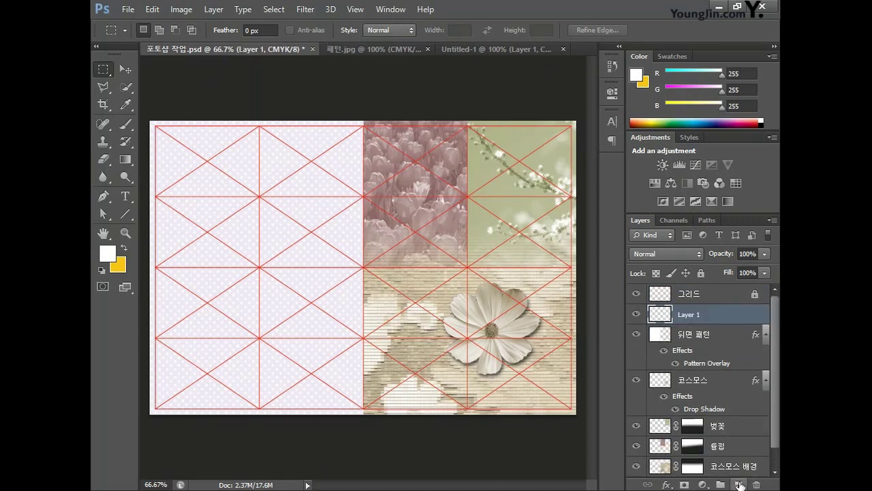
double_click(692, 314)
text(하트 패턴)
key(Return)
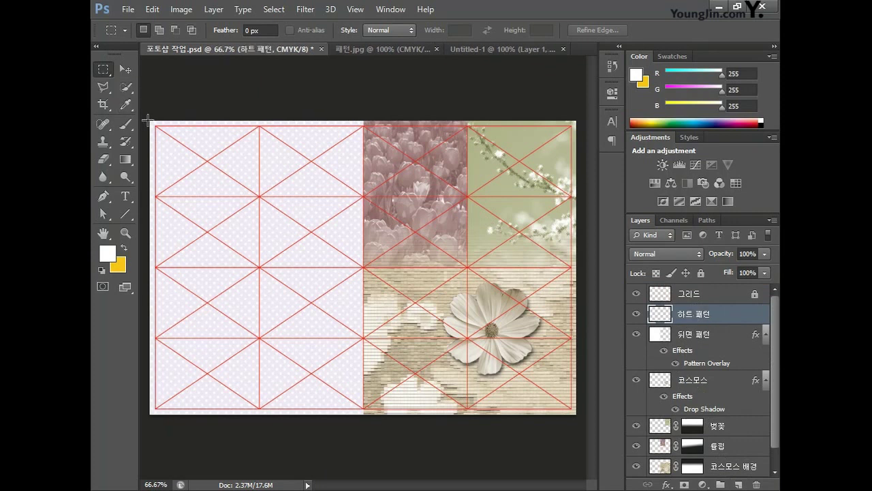
- Fill the left half of the composition with white on the 하트 패턴 layer and clear the selection
drag(148, 121, 362, 428)
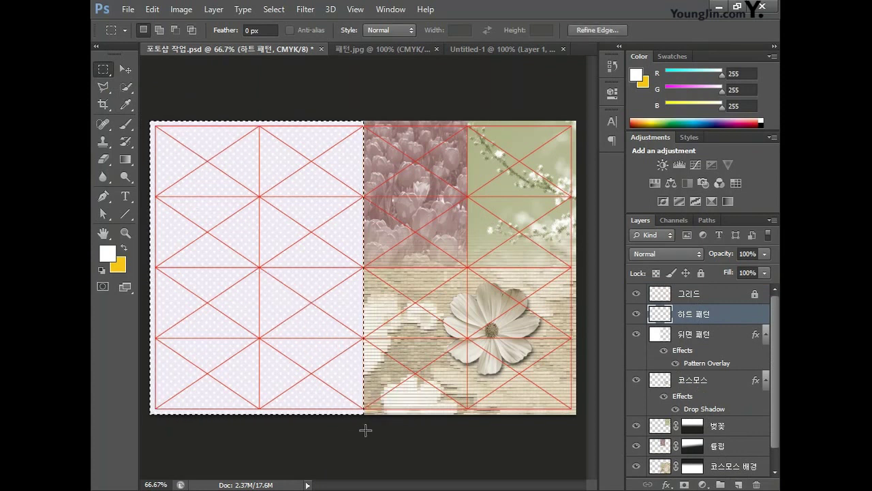
key(alt+Delete)
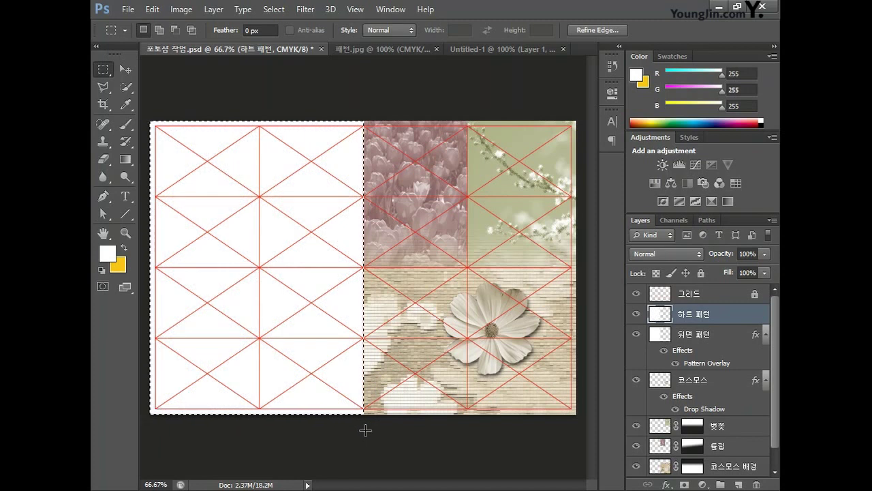
key(ctrl+d)
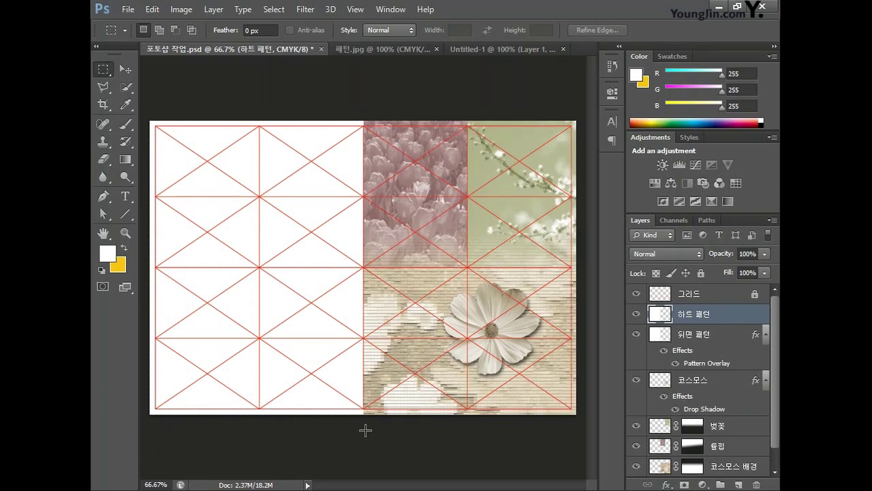
- Apply a Pattern Overlay to the 하트 패턴 layer using the heart pattern, Normal blend mode and 60% scale
double_click(756, 314)
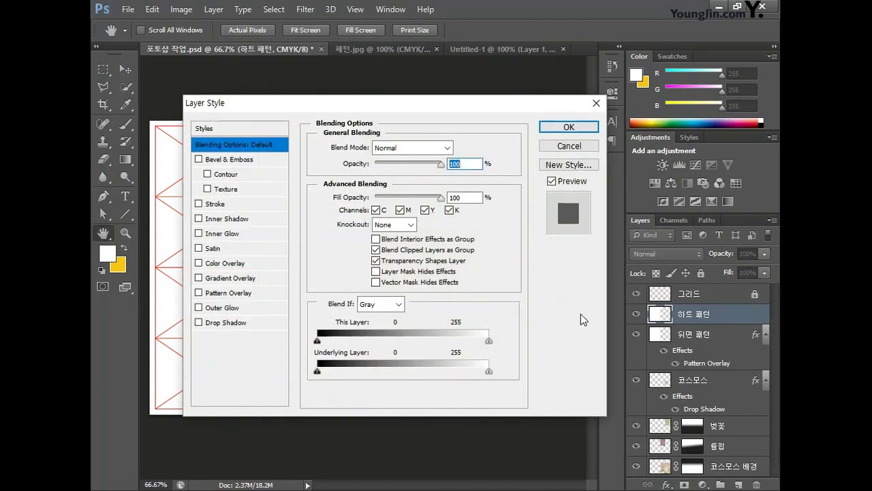
click(230, 293)
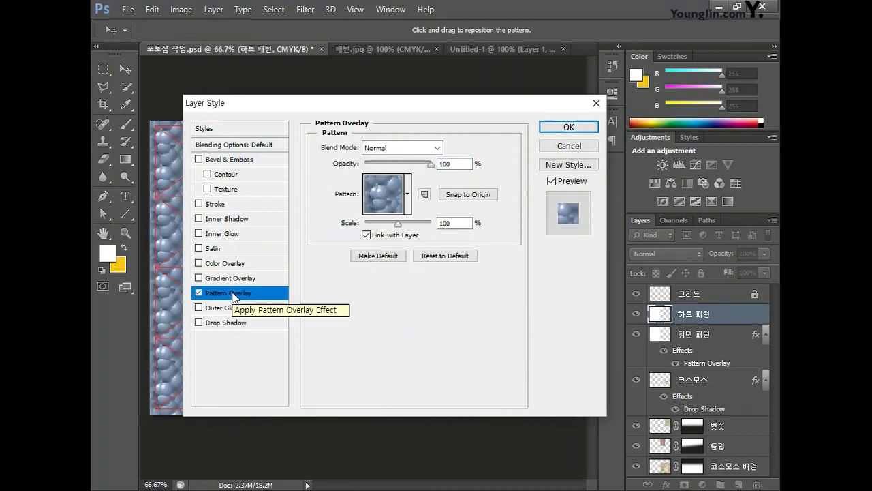
click(407, 195)
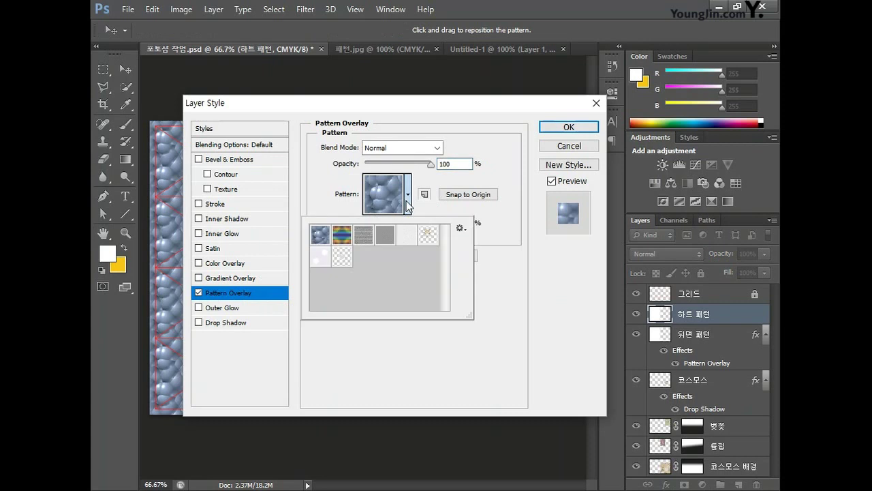
click(341, 257)
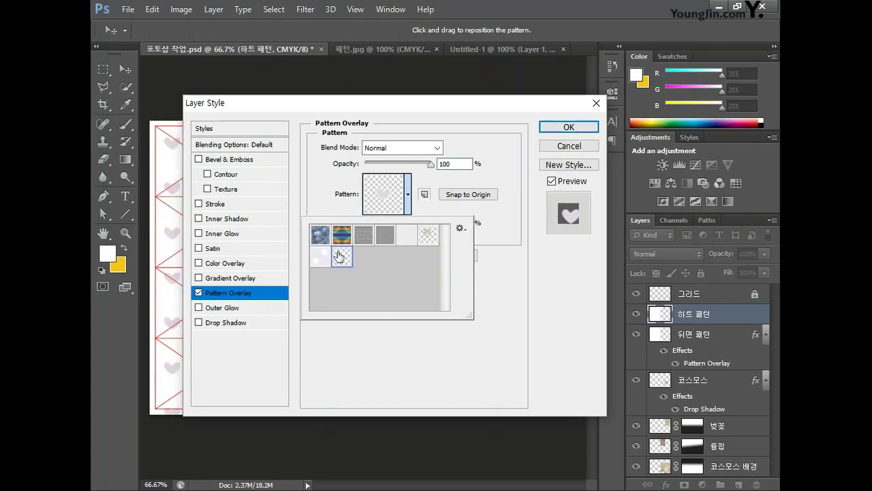
click(360, 376)
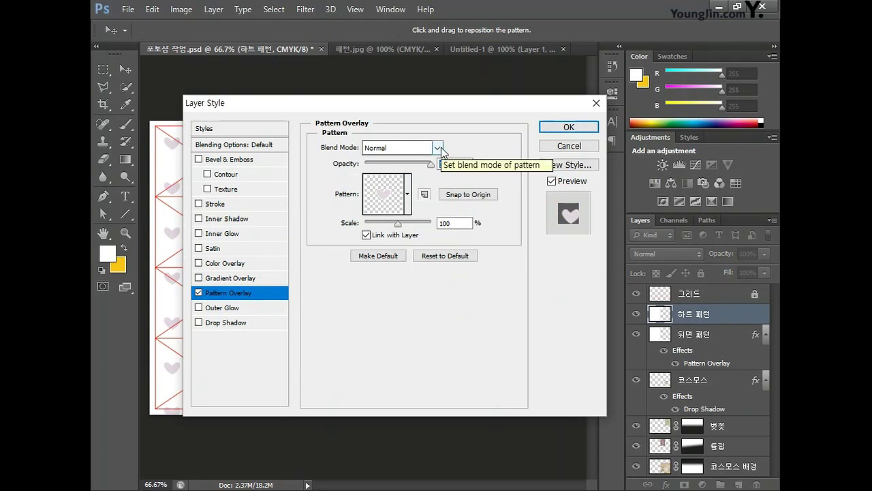
drag(398, 224, 384, 223)
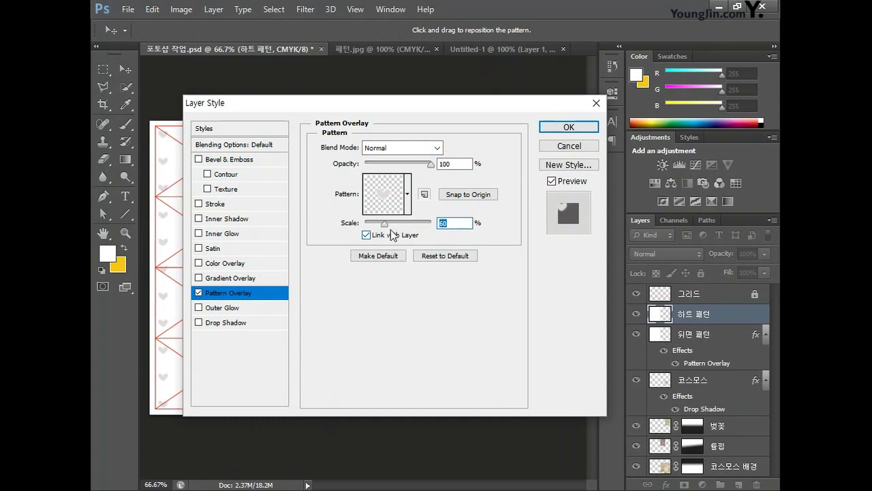
click(569, 127)
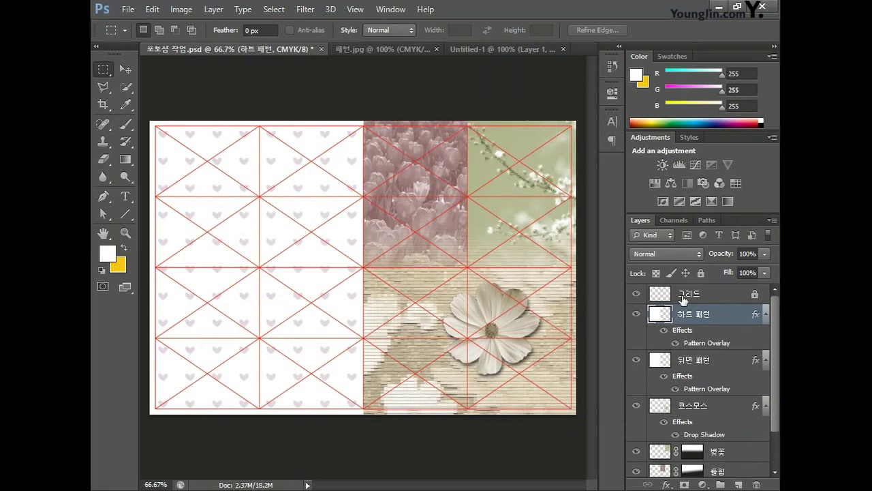
- Set the 하트 패턴 layer's Fill to 0%
click(750, 273)
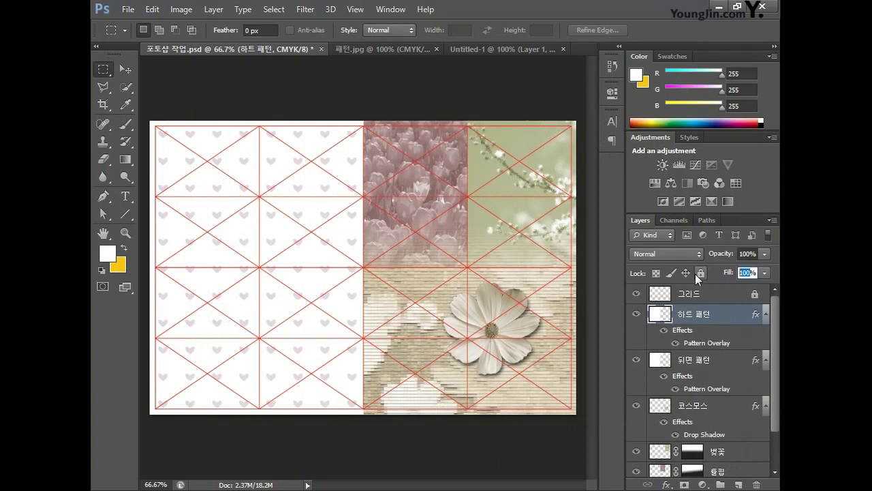
text(0)
key(Return)
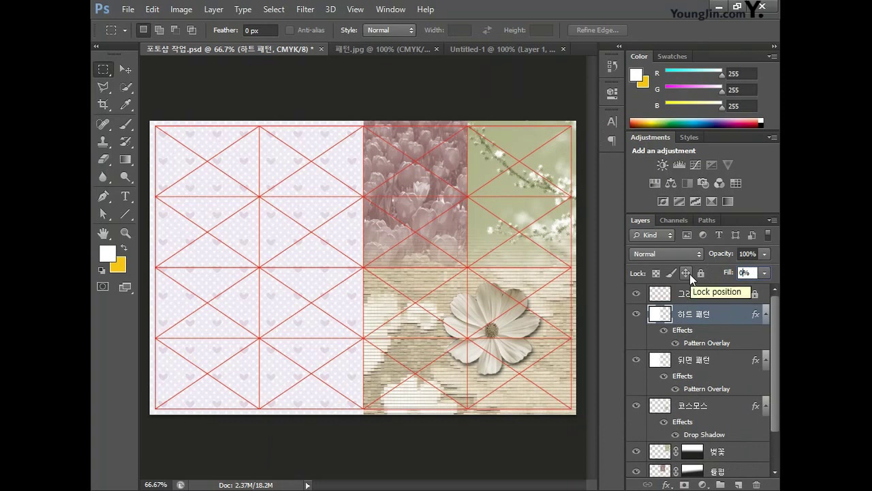
click(569, 339)
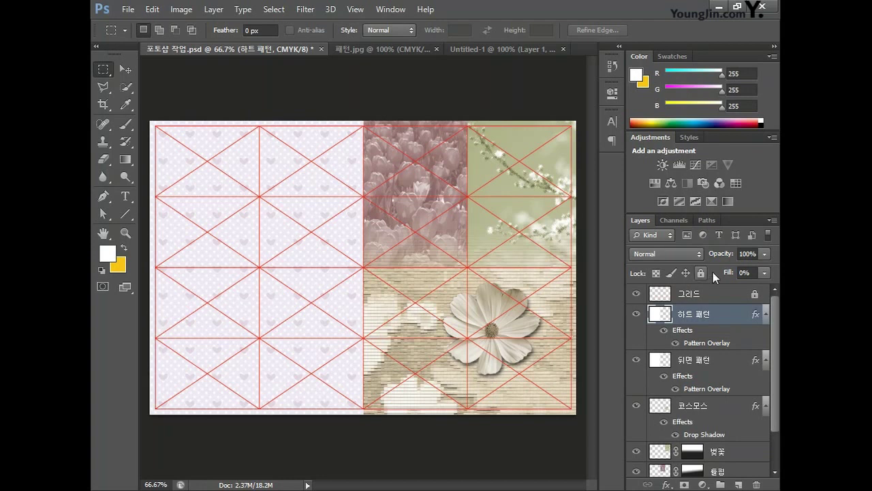
- Switch to Illustrator, copy the white diamond behind the four-colour diamond, and paste it as pixels into 포토샵 작업.psd
key(v)
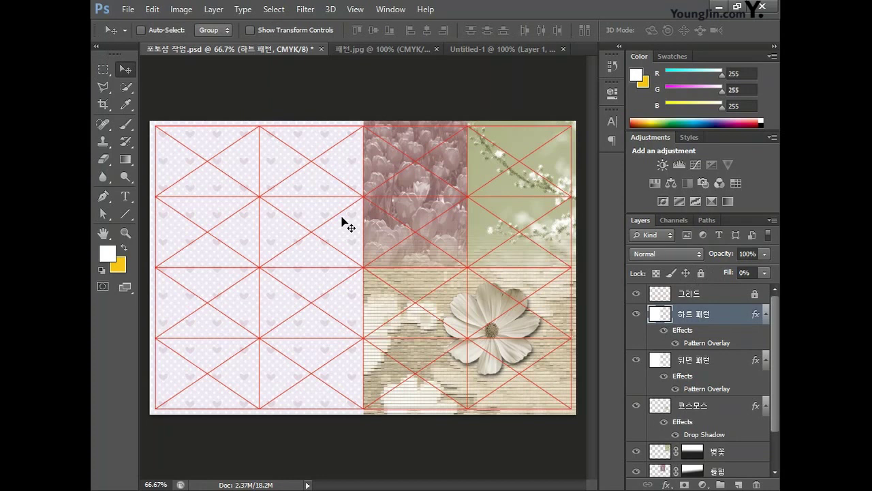
key(alt+Tab)
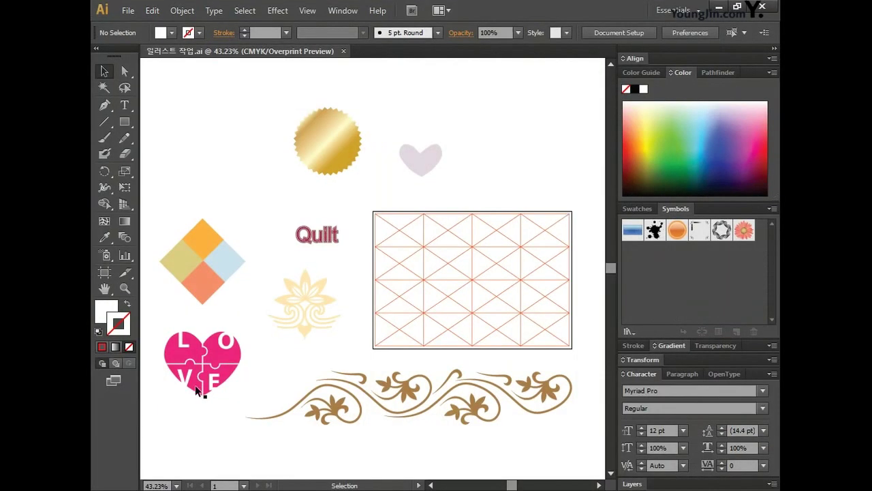
click(125, 288)
drag(151, 207, 242, 318)
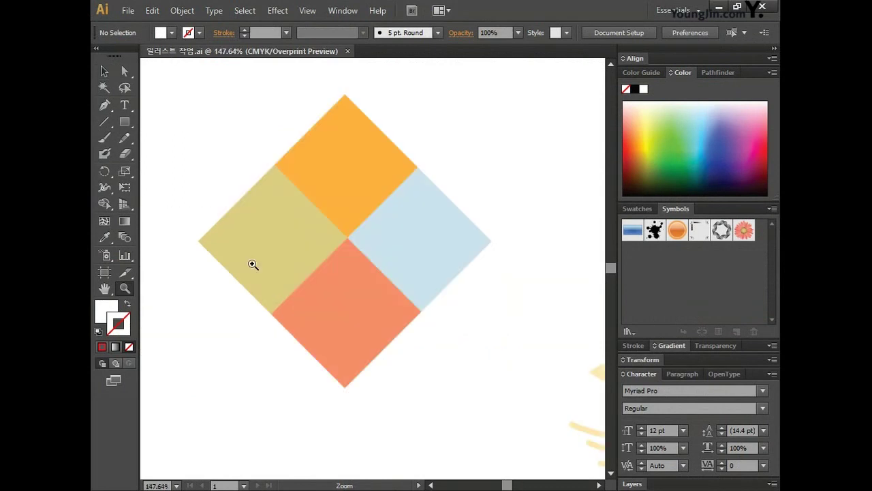
click(104, 71)
click(405, 147)
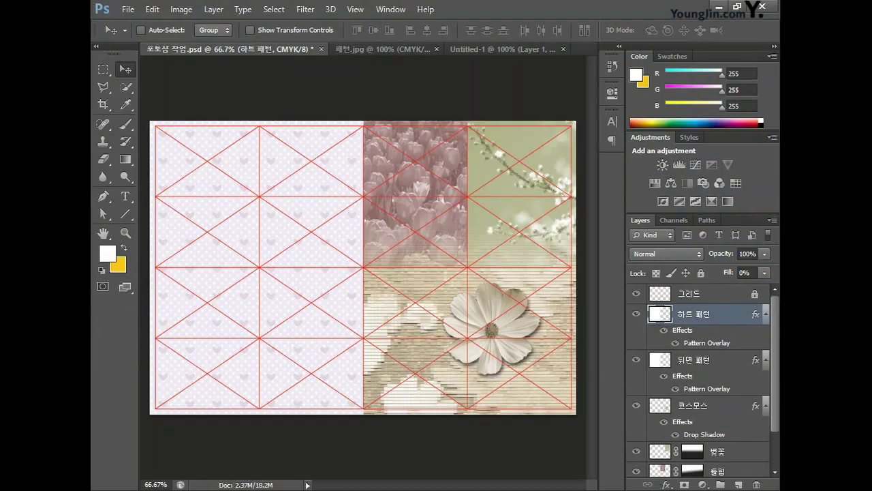
key(ctrl+v)
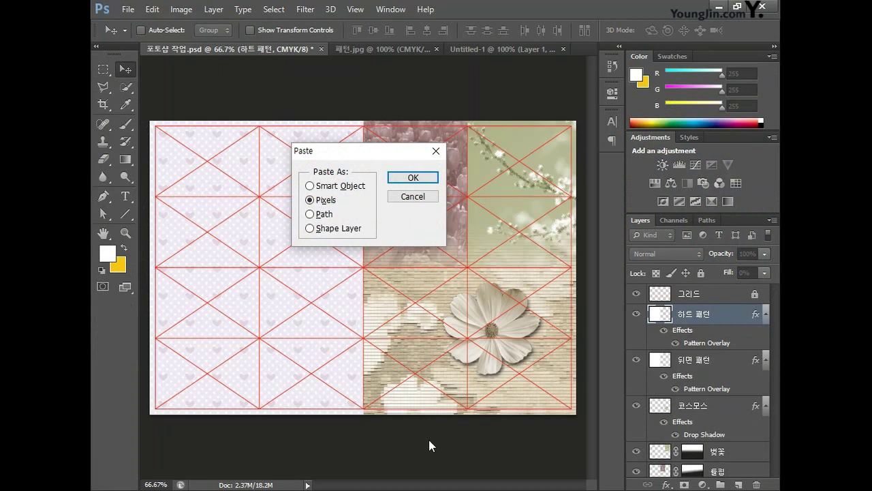
click(413, 177)
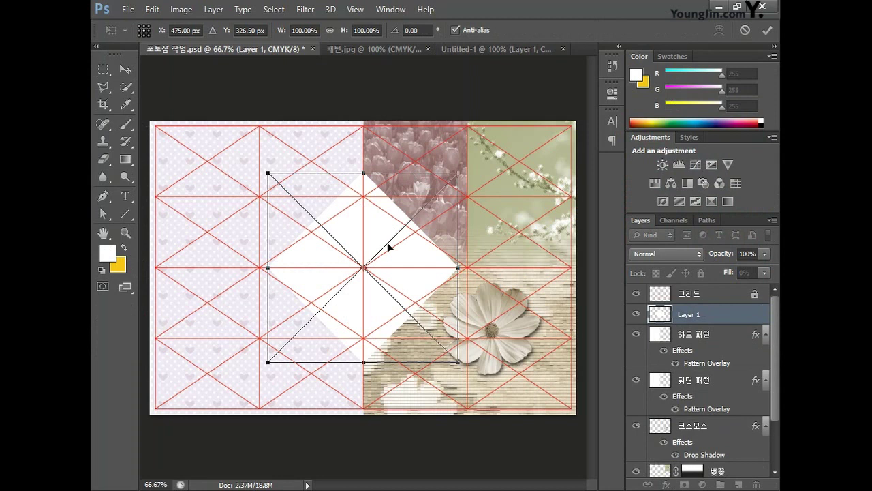
- Scale down the pasted white diamond and centre it on the middle vertical grid line across the flower photos
drag(387, 242, 492, 198)
drag(561, 129, 529, 158)
drag(500, 218, 514, 202)
drag(546, 294, 553, 300)
key(Return)
- Rename the white diamond's layer as 마름모 01
double_click(689, 315)
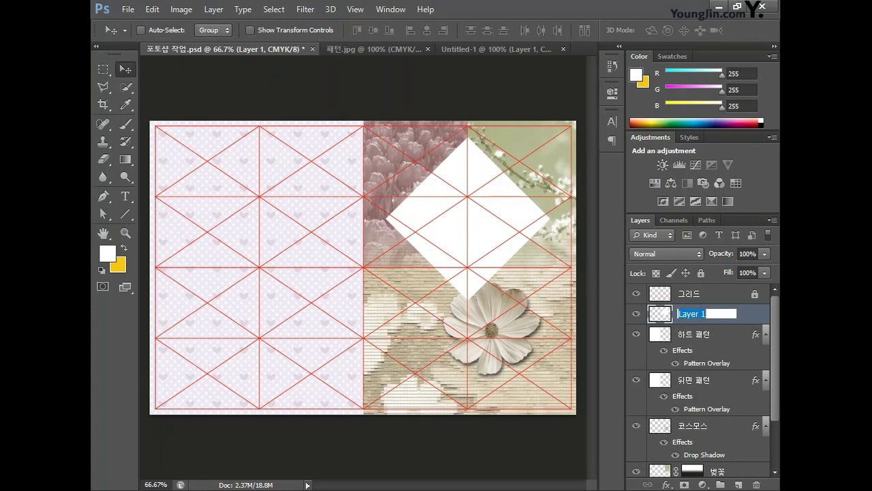
text(마름모 01)
key(Return)
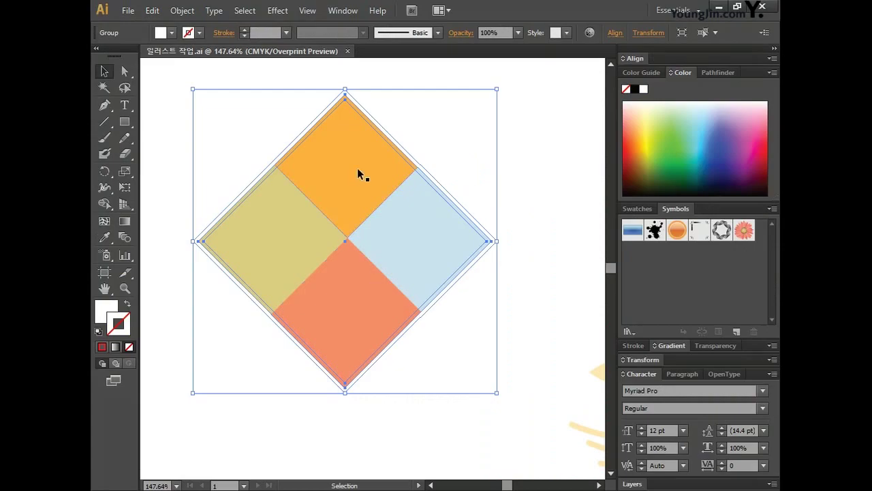
- Switch to Illustrator, copy the four-colour diamond group, and paste it as pixels into 포토샵 작업.psd
click(341, 186)
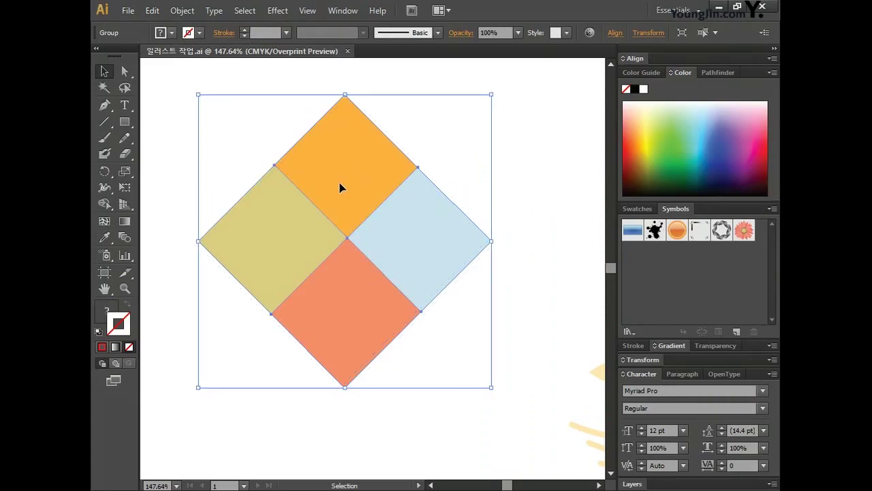
key(ctrl)
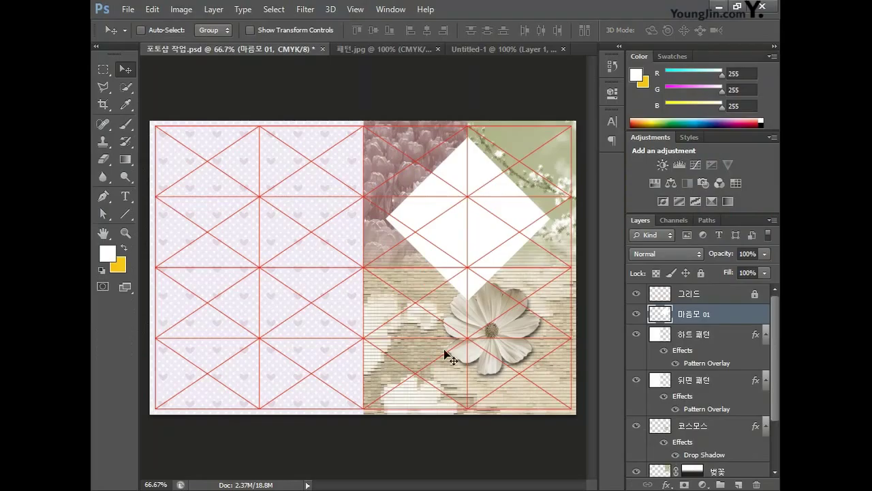
key(ctrl+v)
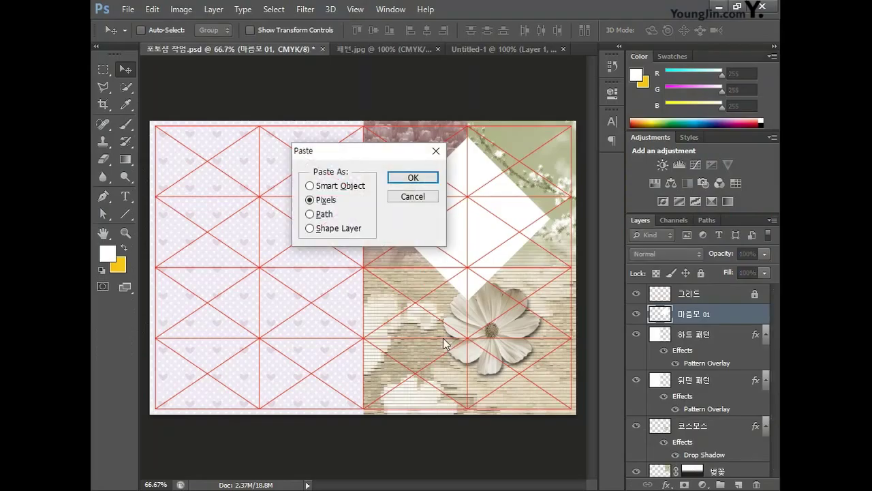
click(400, 177)
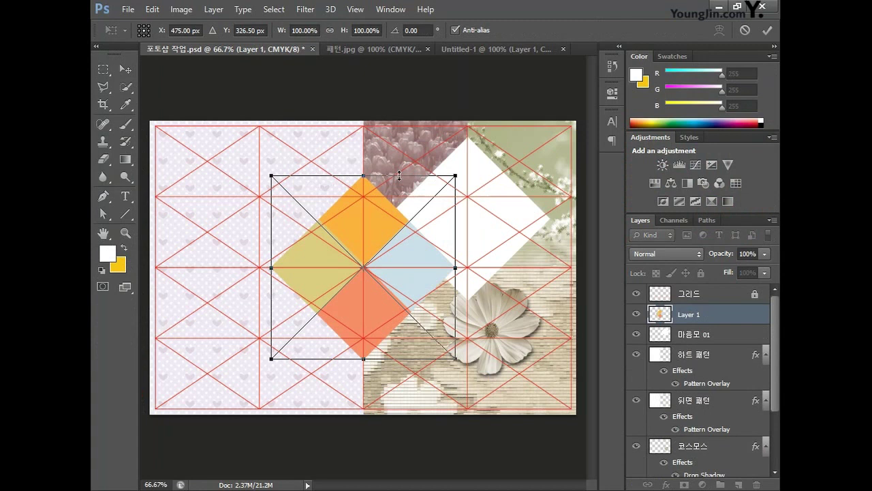
- Scale the four-colour diamond to about 82% and centre it on the white diamond, leaving an even white border
drag(456, 176, 450, 180)
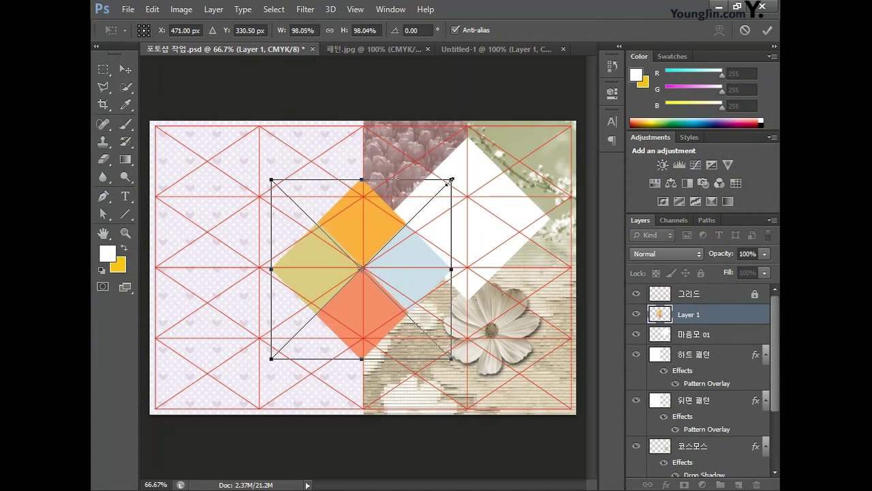
drag(454, 178, 391, 239)
drag(374, 295, 493, 223)
drag(531, 155, 547, 136)
drag(503, 188, 491, 199)
drag(543, 144, 492, 194)
drag(541, 145, 544, 143)
drag(491, 198, 496, 195)
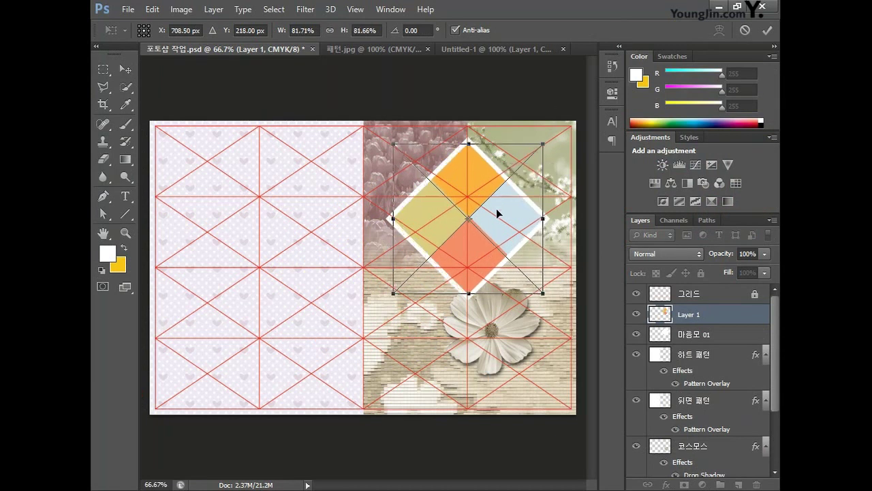
key(Return)
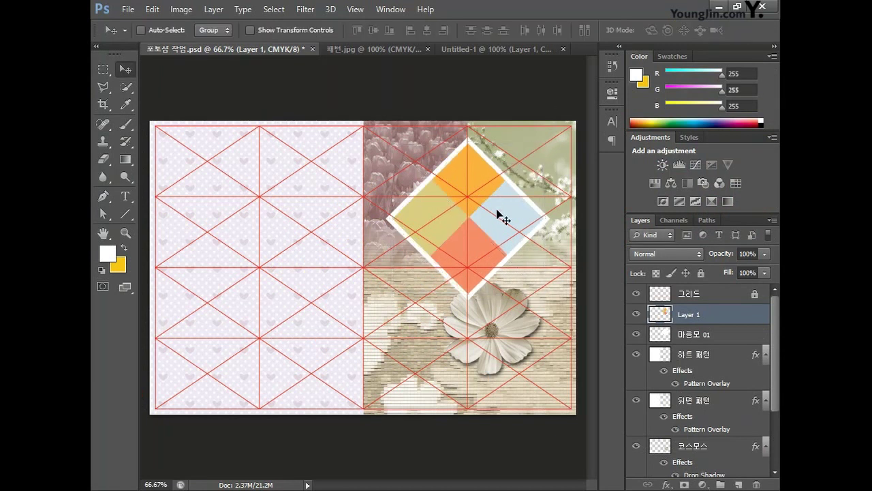
- Rename the four-colour diamond's layer as 마름모 02
double_click(700, 314)
text(마름모 02)
key(Return)
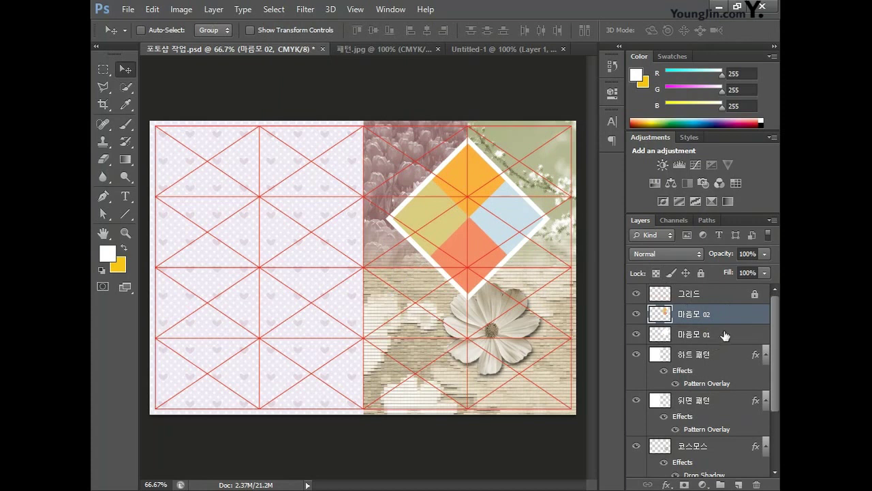
- Apply an Inner Shadow with 2 px distance and 2 px size to the 마름모 02 layer
double_click(749, 312)
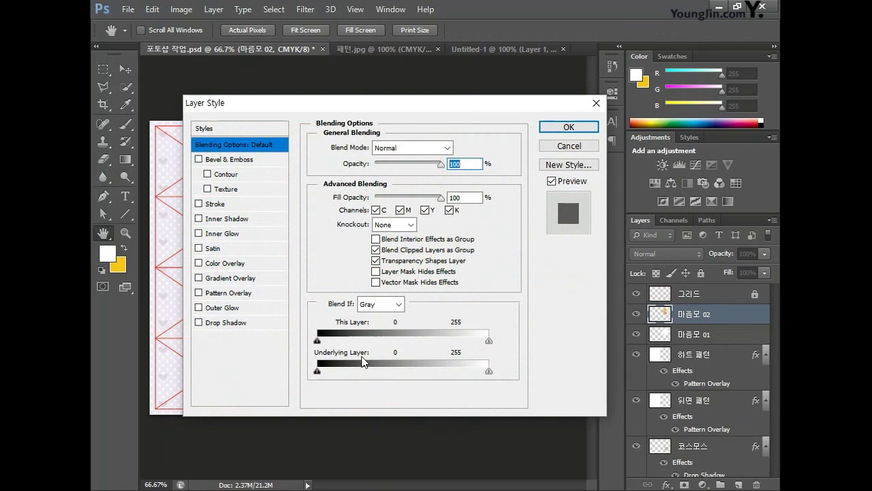
click(257, 220)
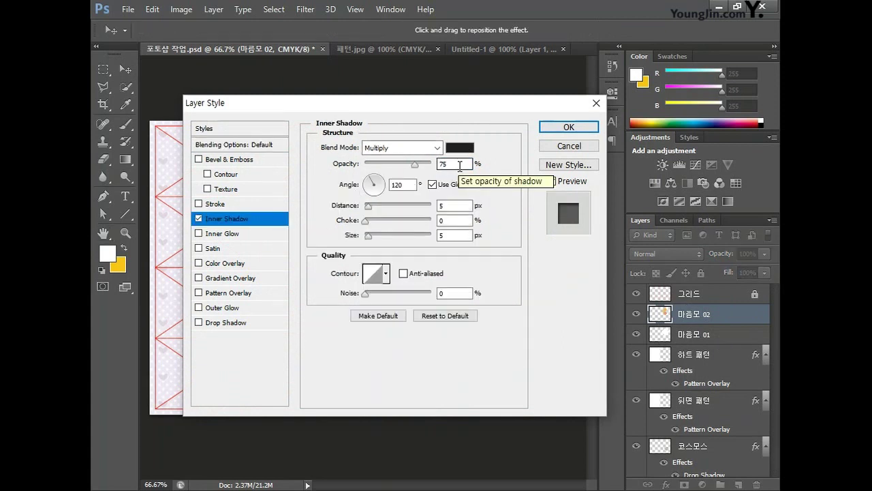
double_click(444, 205)
text(2)
key(Tab)
key(Tab)
text(2)
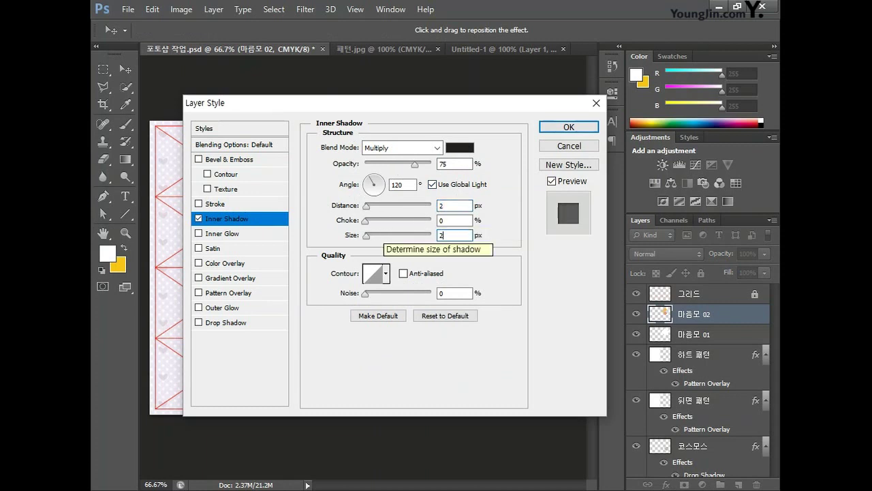
click(558, 129)
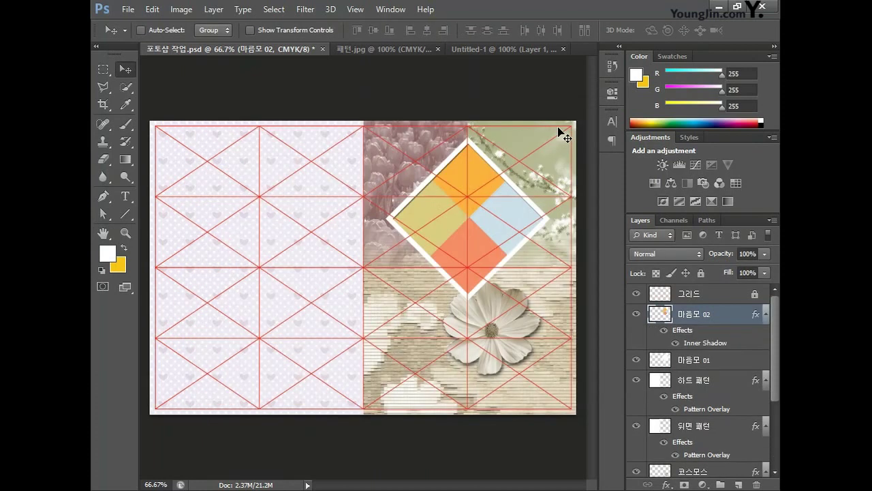
- Apply a Drop Shadow with 3 px distance and 8 px size to the 마름모 01 layer
click(727, 361)
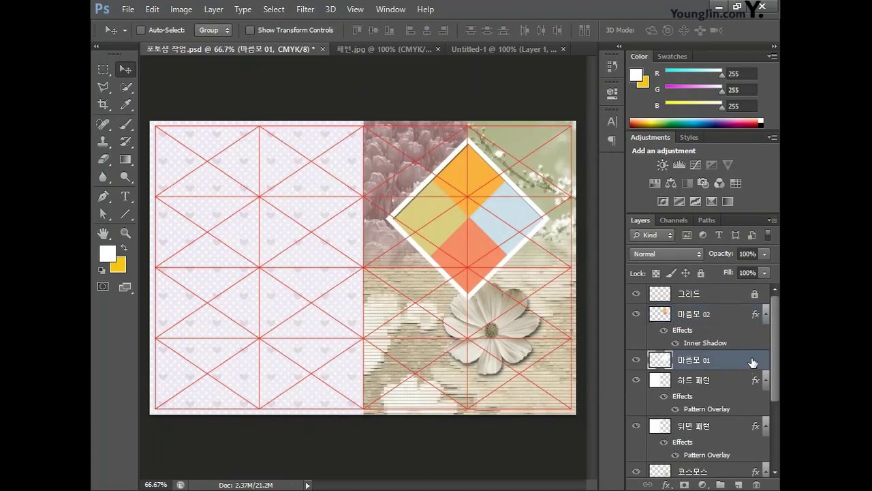
double_click(752, 360)
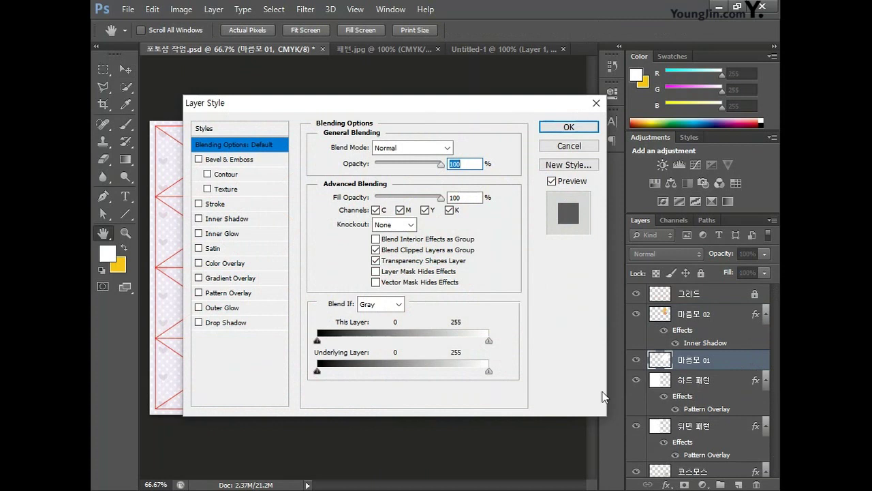
click(244, 324)
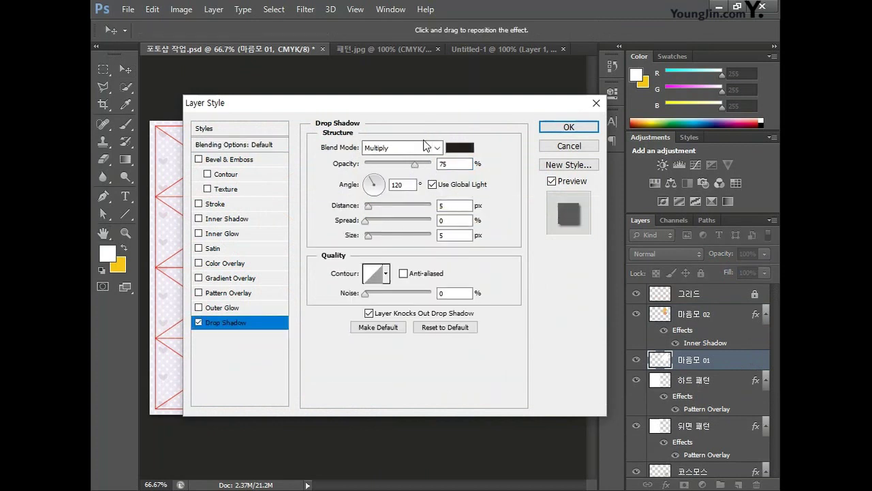
double_click(462, 204)
text(3)
key(Tab)
key(Tab)
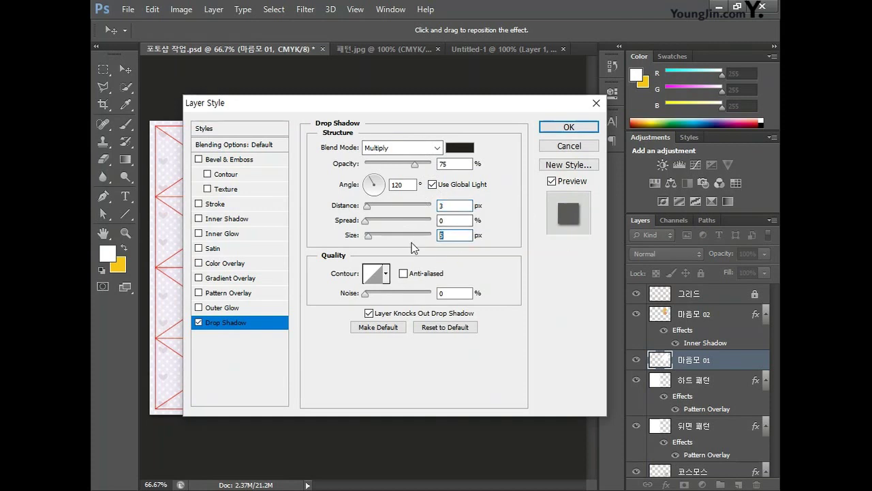
text(8)
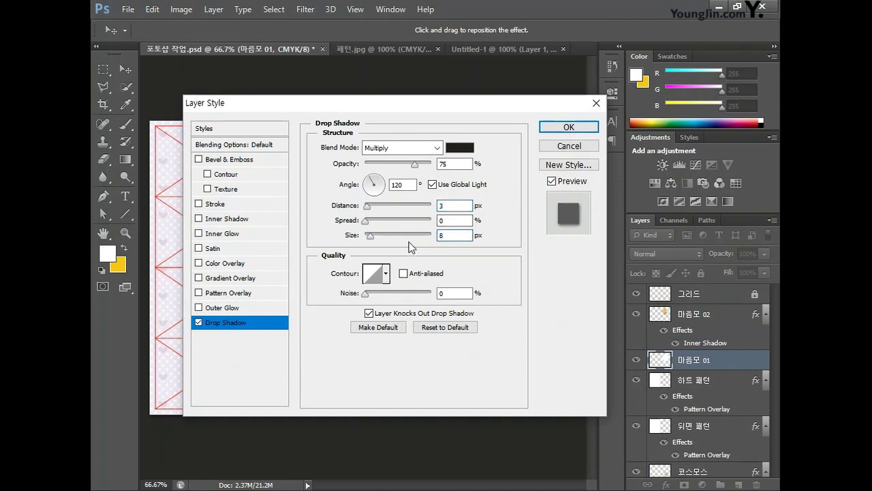
click(567, 129)
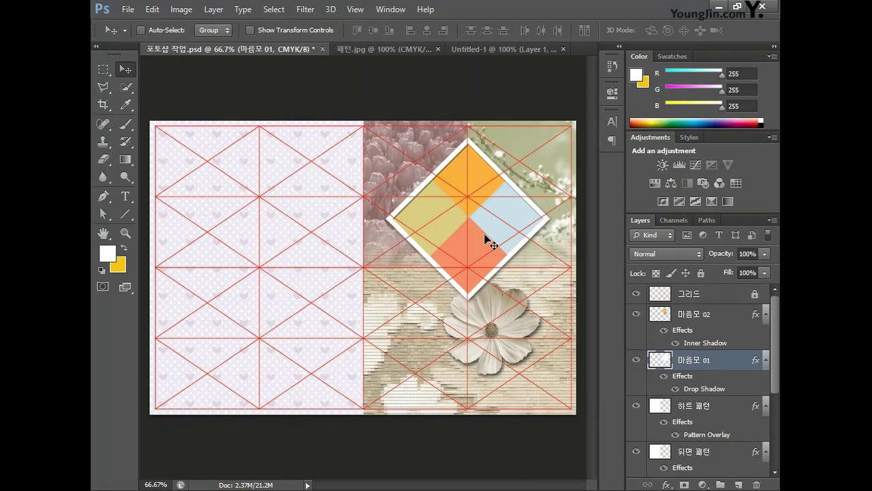
- Copy the cream lotus ornament from 일러스트 작업.ai in Illustrator and paste it as pixels onto the diamond in 포토샵 작업.psd
key(h)
scroll(449, 260, up, 1)
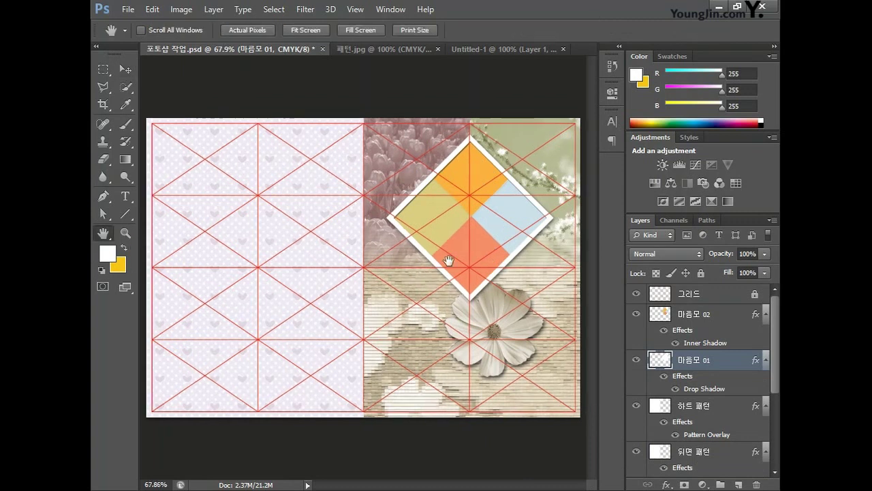
click(125, 233)
drag(472, 226, 482, 225)
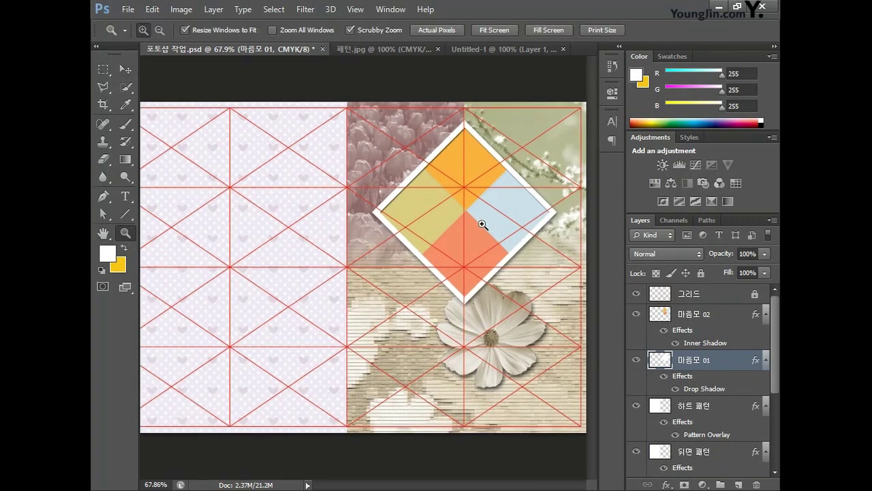
click(482, 224)
click(350, 261)
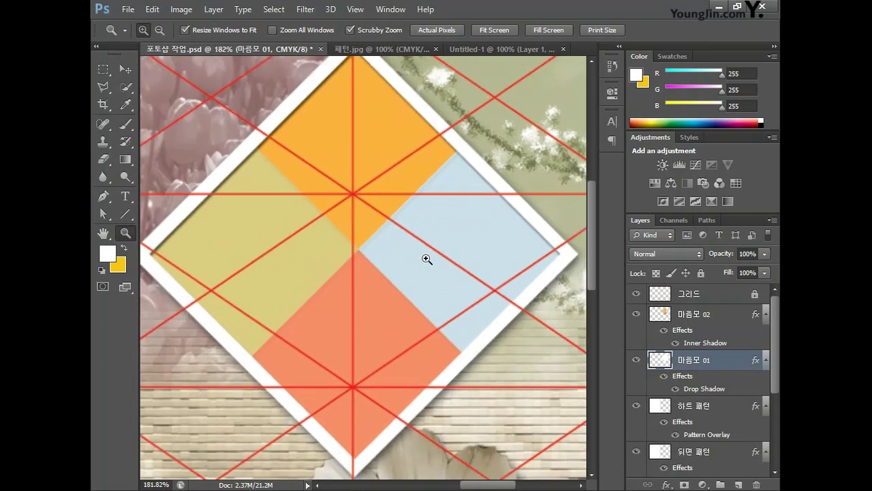
scroll(427, 259, down, 2)
key(v)
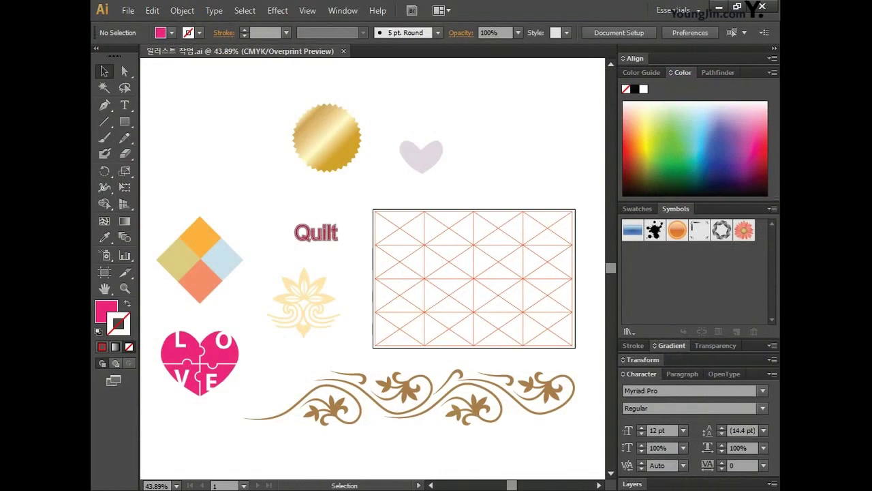
click(289, 295)
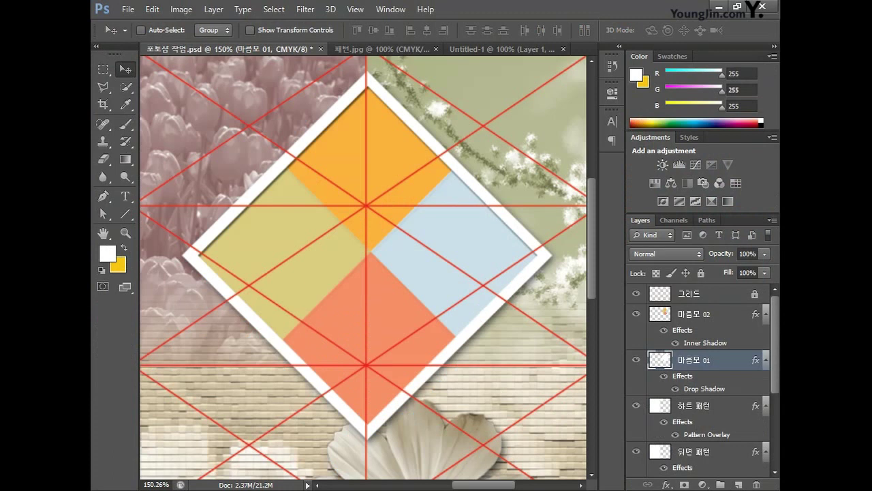
key(ctrl+v)
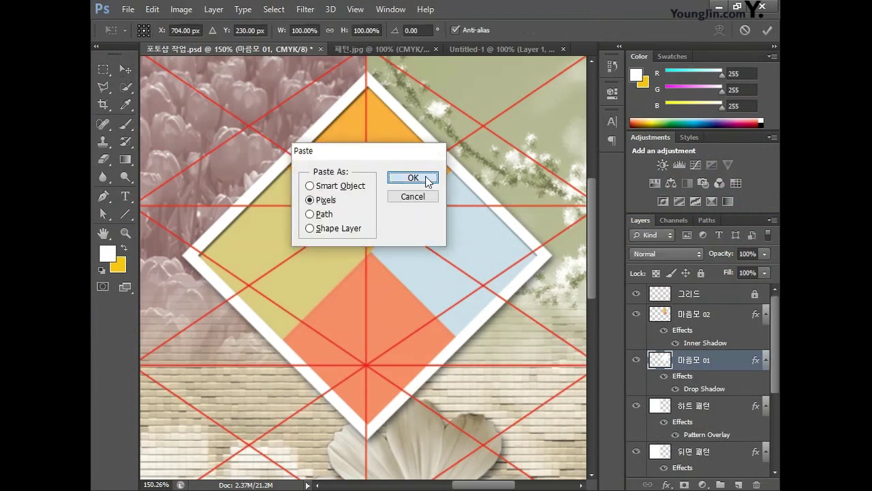
click(427, 177)
key(Return)
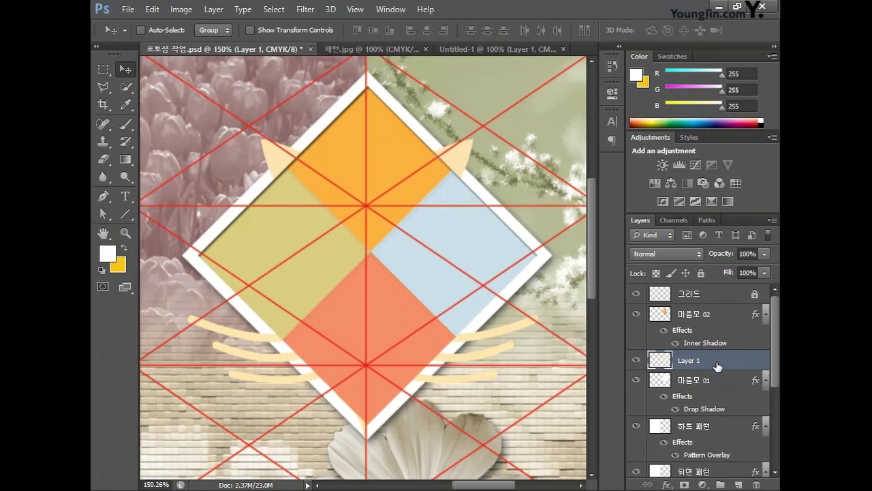
- Move the lotus ornament's layer above 마름모 02 and scale the ornament down to a small motif inside the orange square
drag(716, 366, 716, 316)
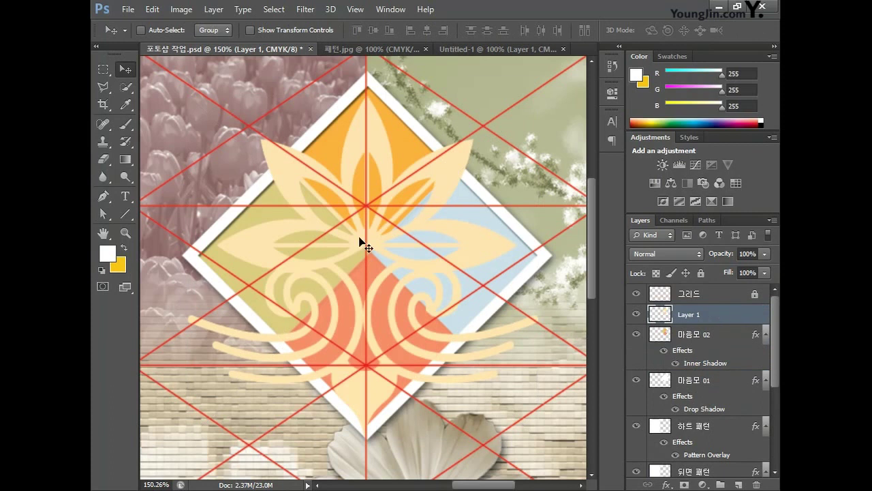
key(ctrl+t)
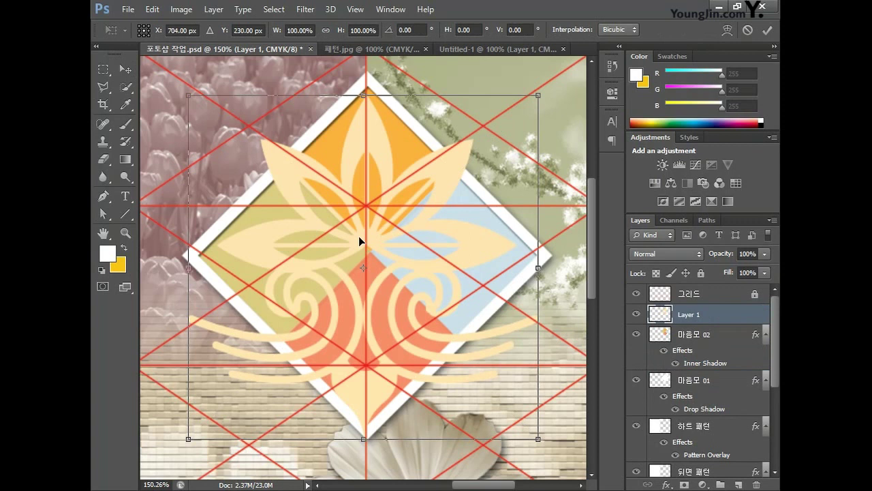
drag(539, 96, 318, 141)
drag(340, 192, 353, 128)
key(Return)
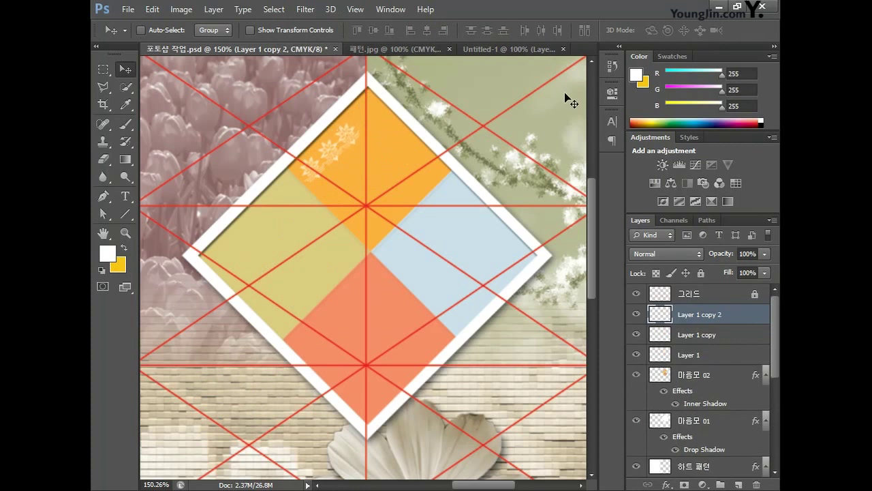
- Duplicate the small ornament into a diagonal row of four along the orange square's upper-left edge and even out the spacing
drag(353, 129, 374, 109)
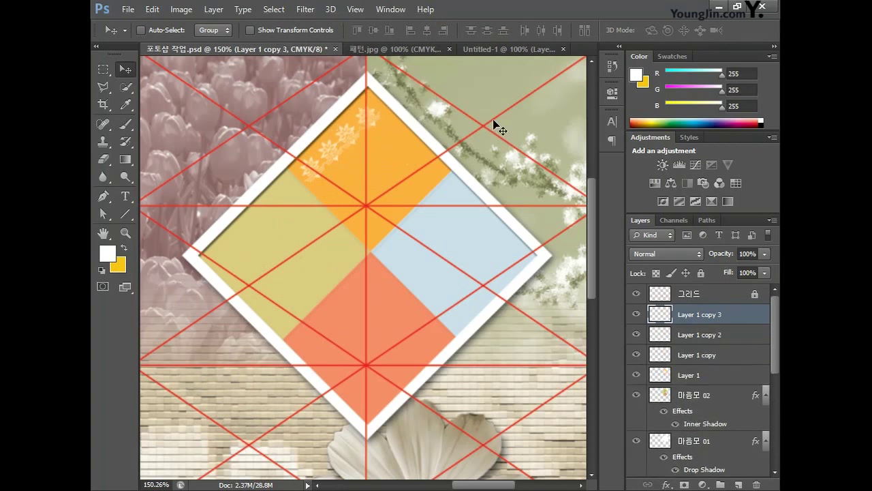
drag(356, 132, 371, 112)
click(714, 336)
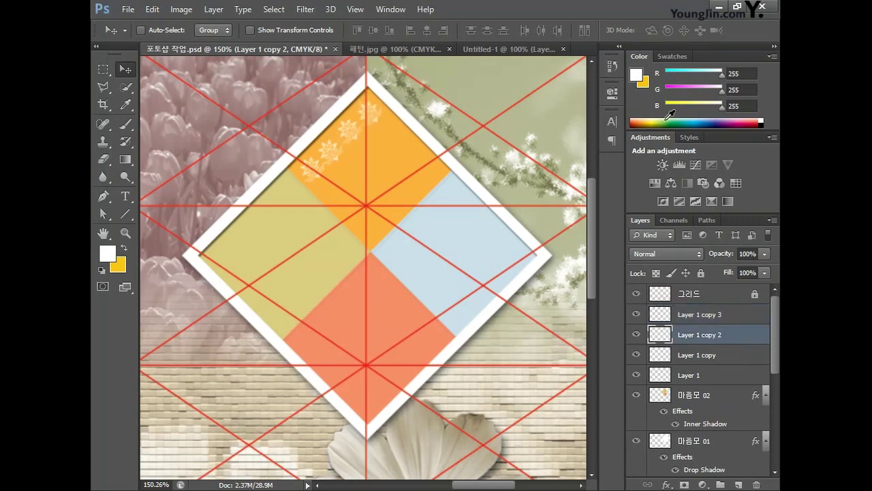
click(670, 349)
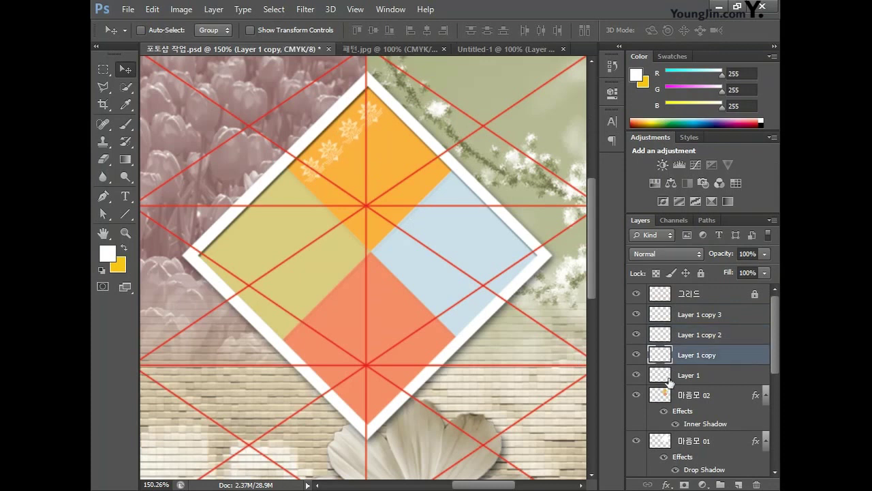
click(715, 375)
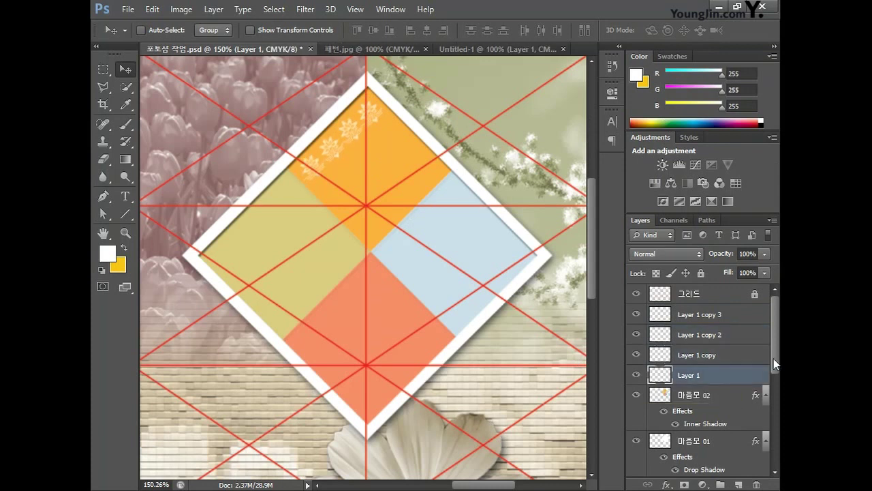
- Merge the four ornament layers and duplicate the merged row three times in parallel to fill the orange square
click(735, 315)
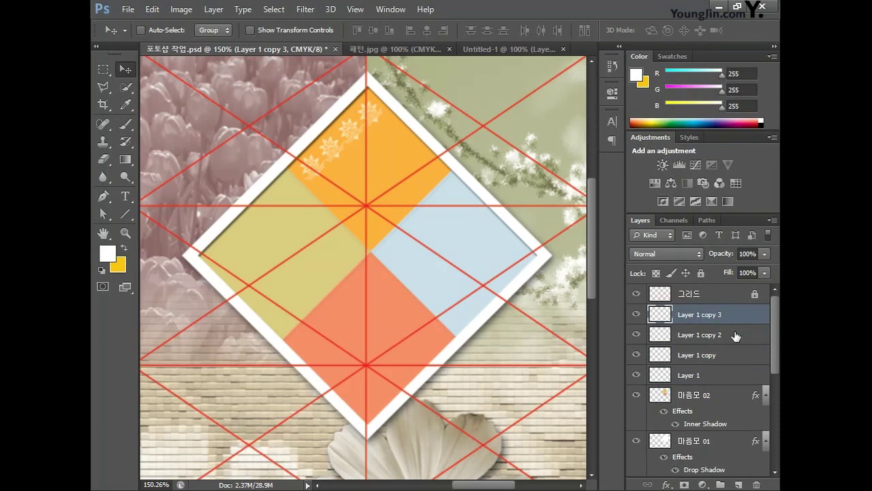
shift+click(723, 376)
right_click(722, 376)
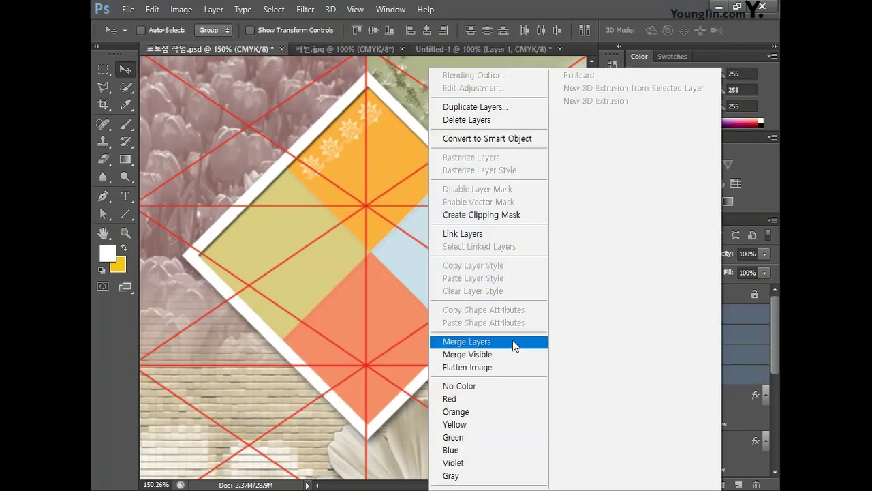
click(454, 342)
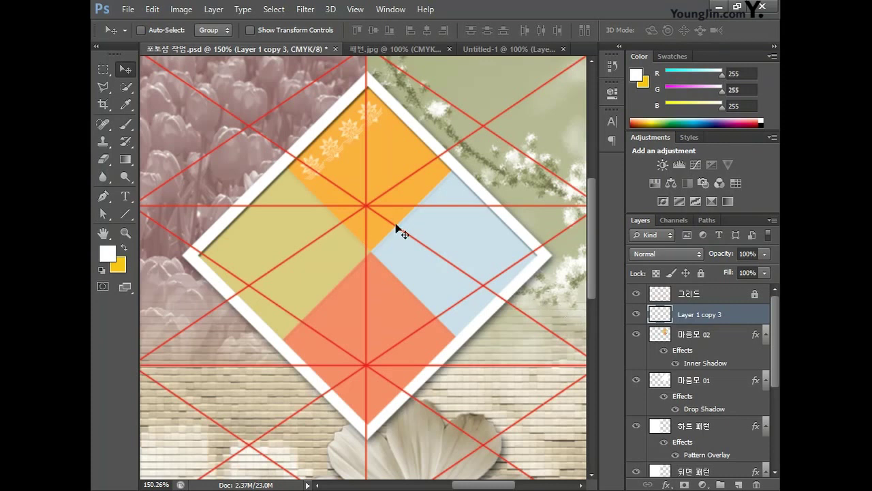
drag(356, 125, 401, 191)
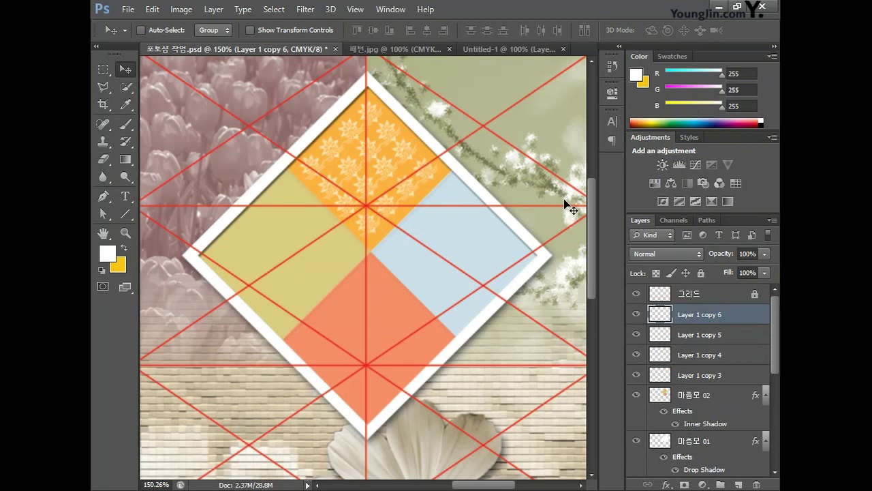
click(706, 338)
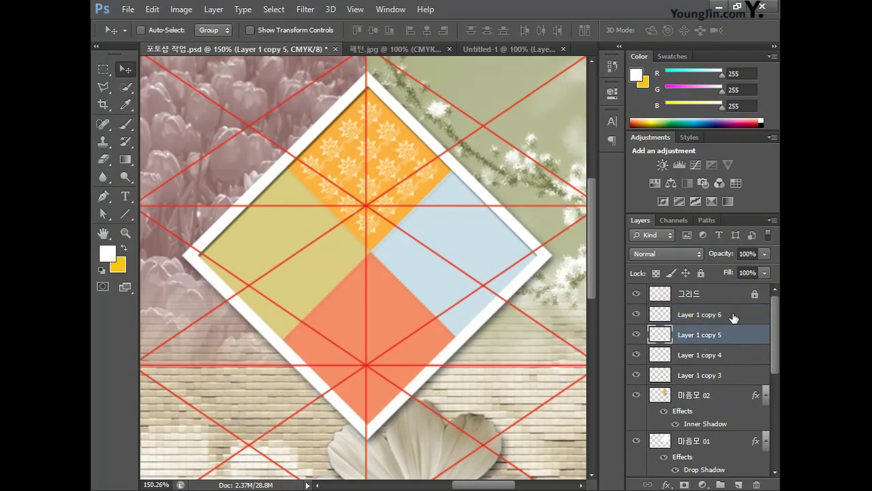
- Merge the four ornament row layers into one and rename the merged layer as 패턴 01
click(733, 318)
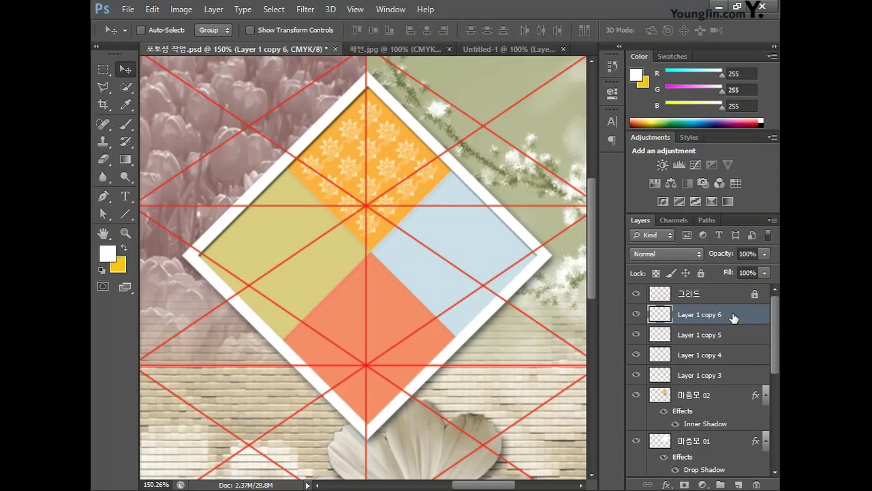
shift+click(731, 377)
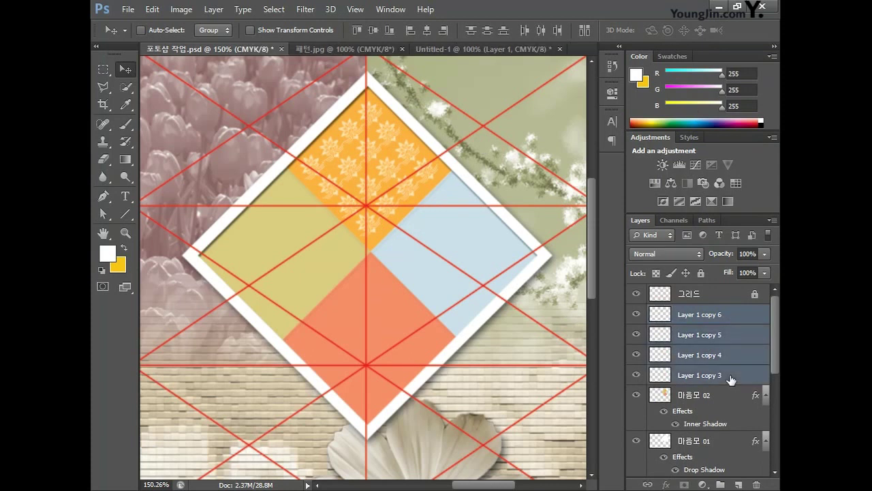
right_click(688, 357)
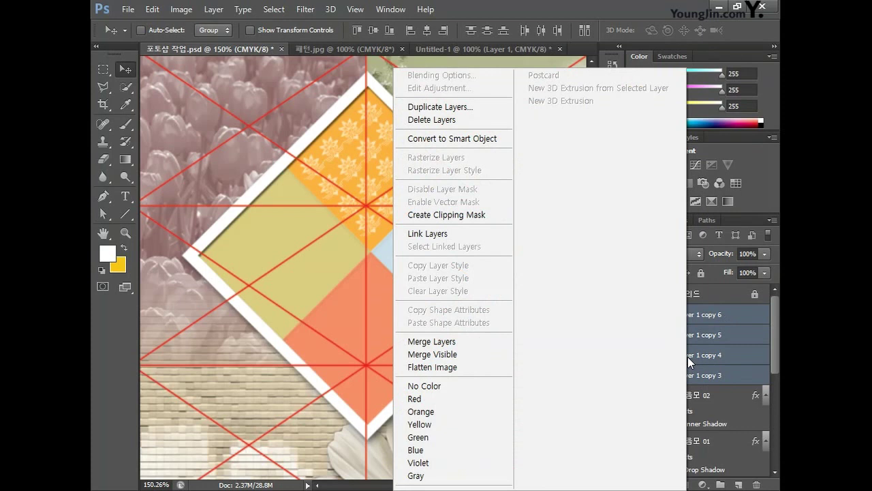
click(494, 347)
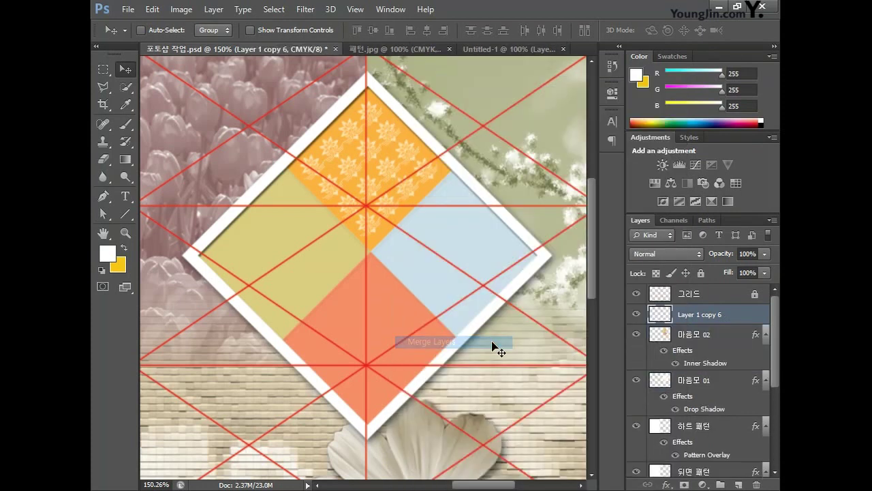
double_click(704, 315)
text(패턴 01)
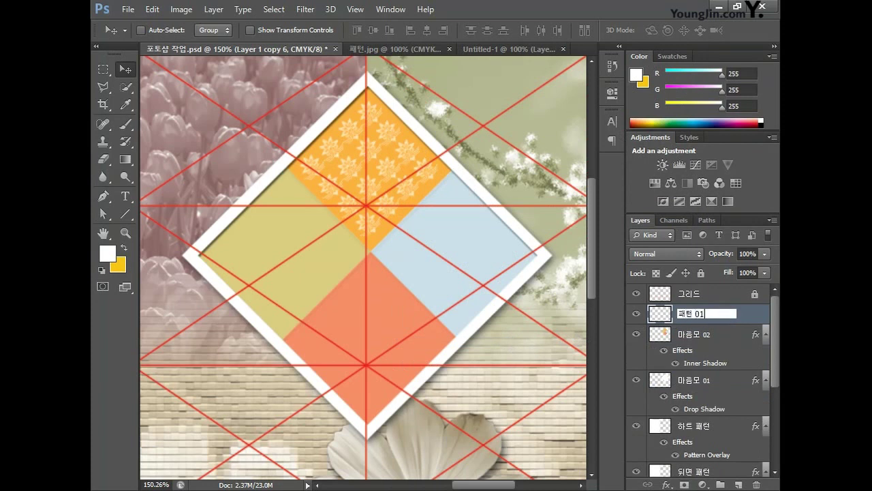
key(Return)
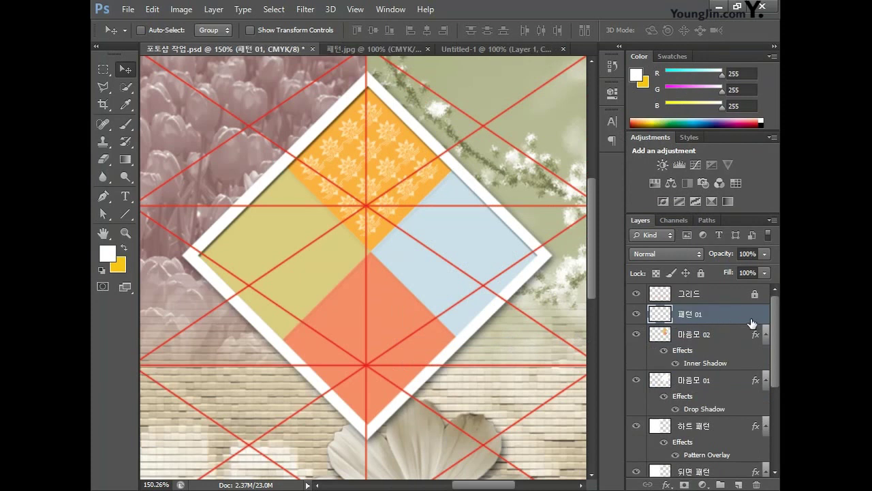
- Apply a Bevel & Emboss to the 패턴 01 layer with Pillow Emboss style, Smooth technique, 100% depth and 2 px size
double_click(750, 318)
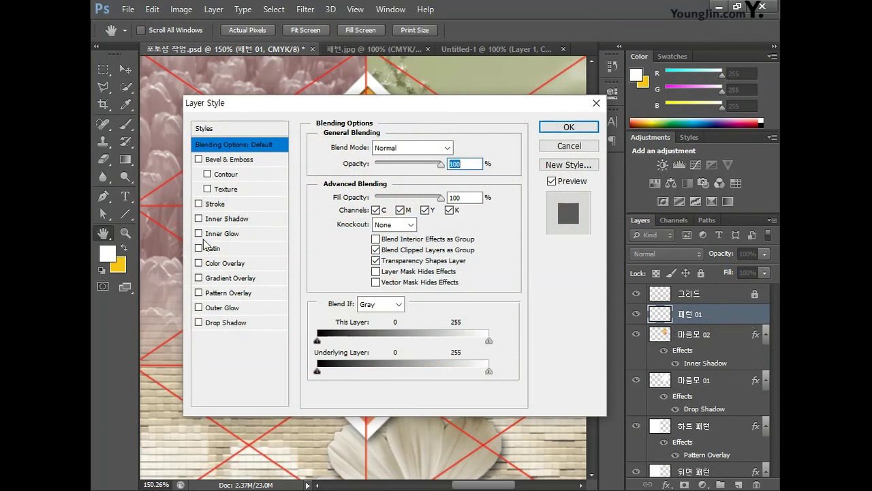
click(229, 160)
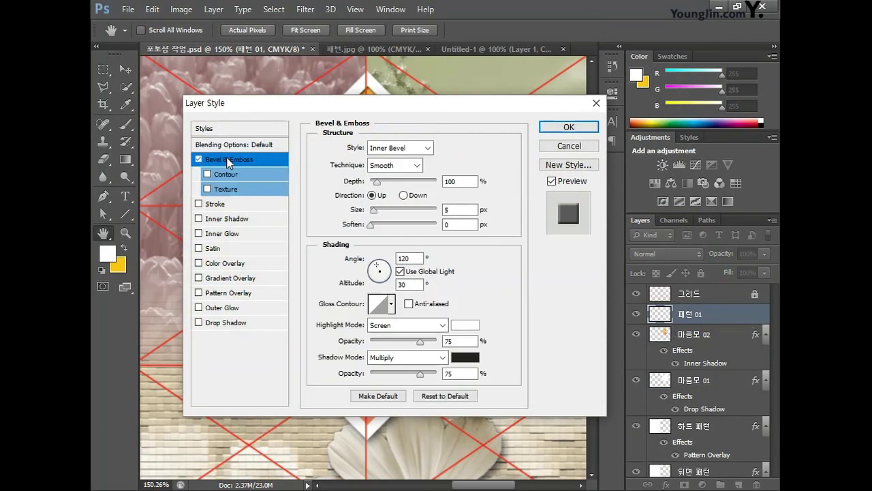
click(400, 148)
click(399, 189)
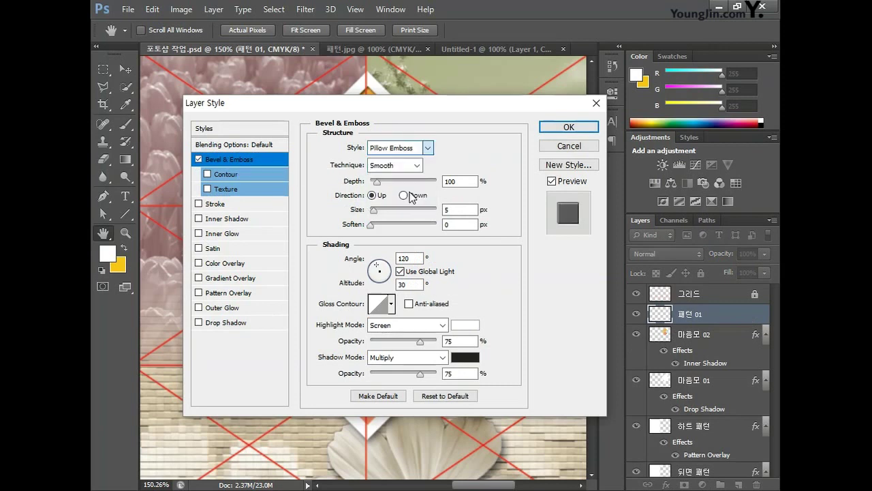
click(396, 165)
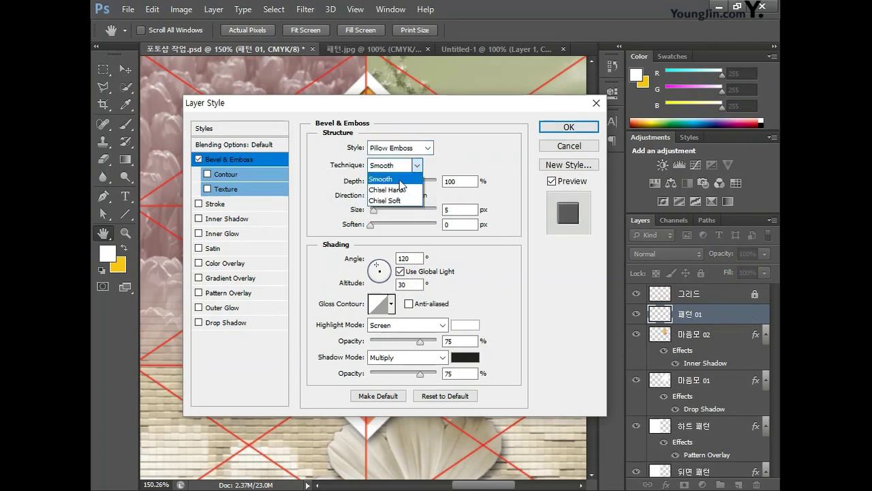
click(392, 173)
key(Tab)
text(100)
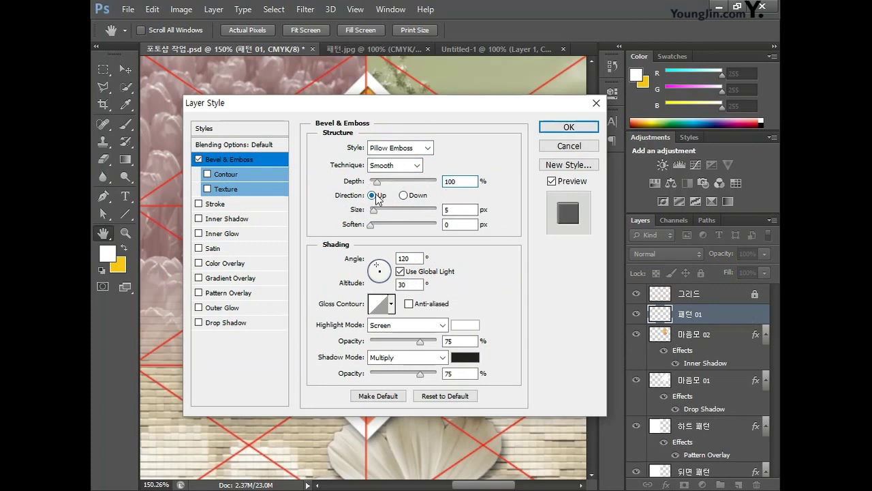
key(Tab)
key(Tab)
text(2)
key(Tab)
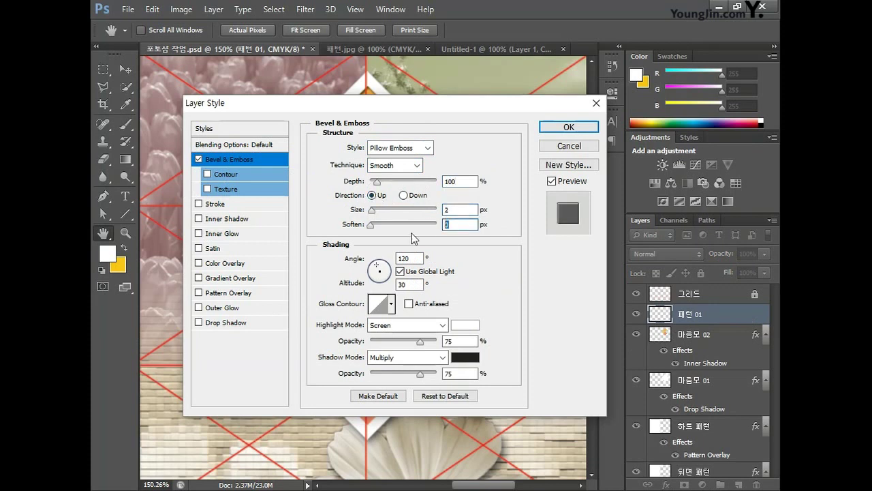
click(569, 129)
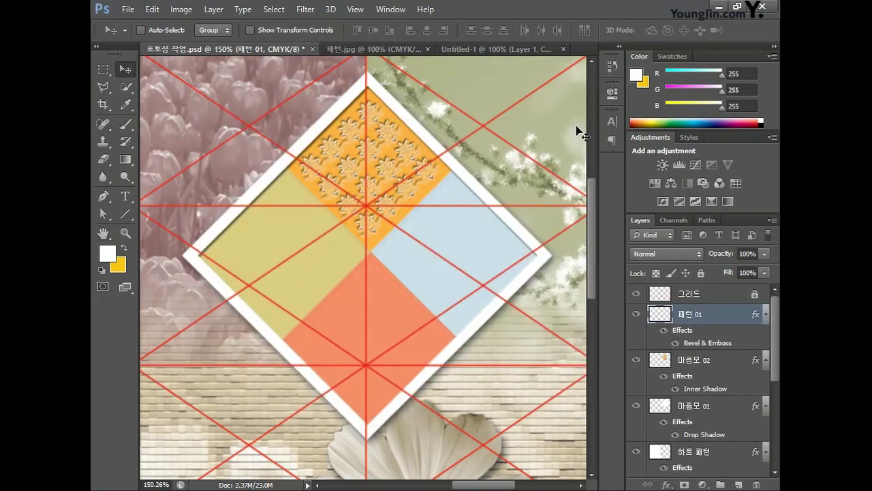
- Paste the copied lotus ornament as pixels, scale it to about 34%, and place it in the coral diamond
key(ctrl+v)
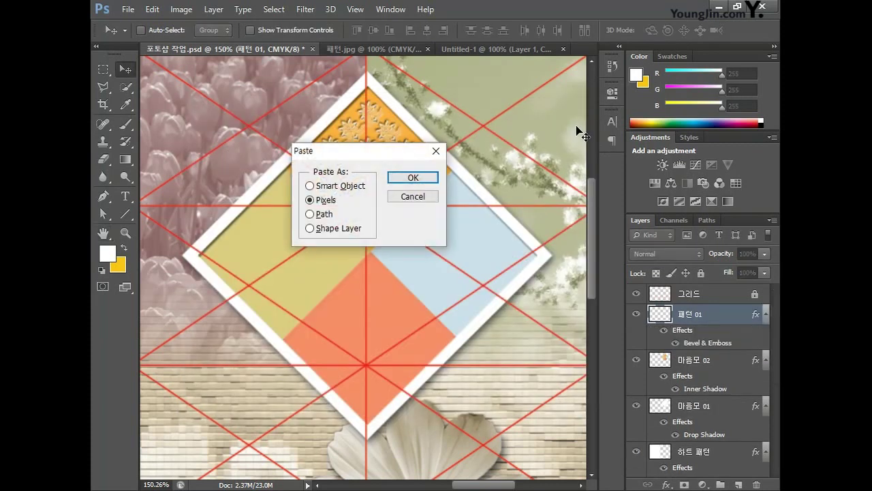
click(424, 176)
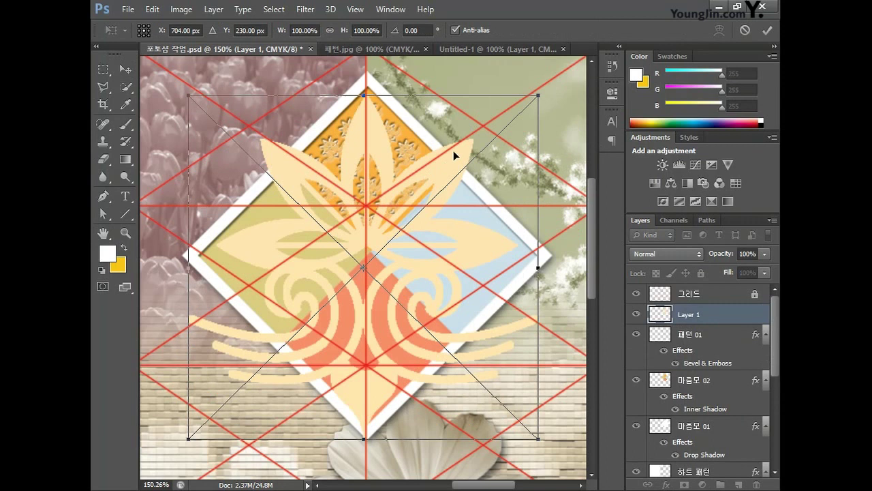
drag(538, 96, 428, 280)
drag(368, 321, 381, 319)
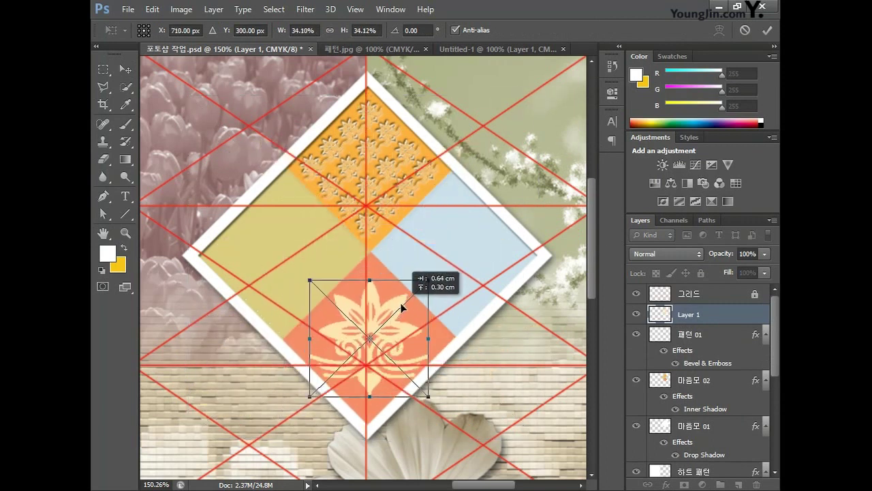
key(Return)
- Rename the pasted lotus layer as 패턴 02
double_click(690, 314)
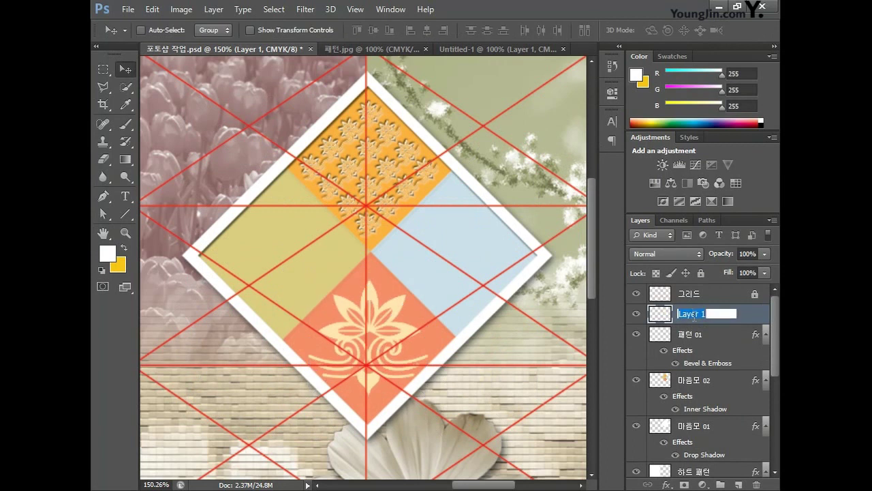
text(패턴 02)
key(Return)
- Apply Bevel & Emboss to the 패턴 02 layer with the Pillow Emboss style and a size of 2 px
double_click(750, 312)
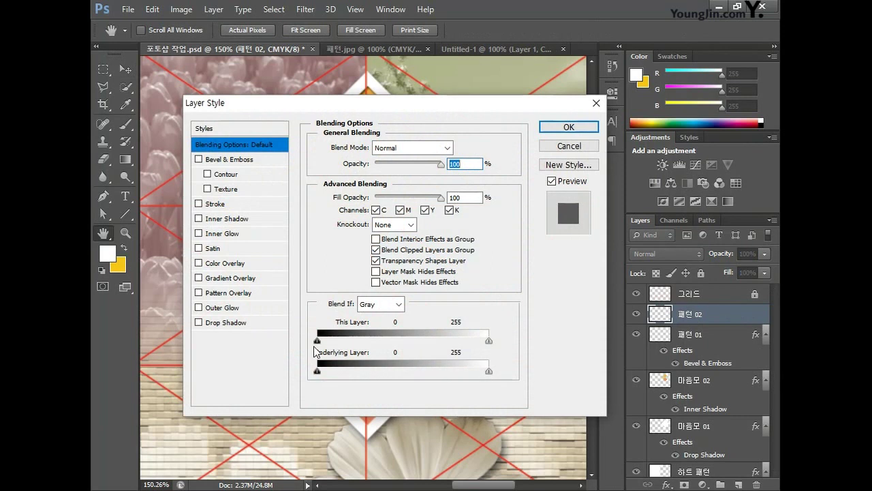
click(267, 162)
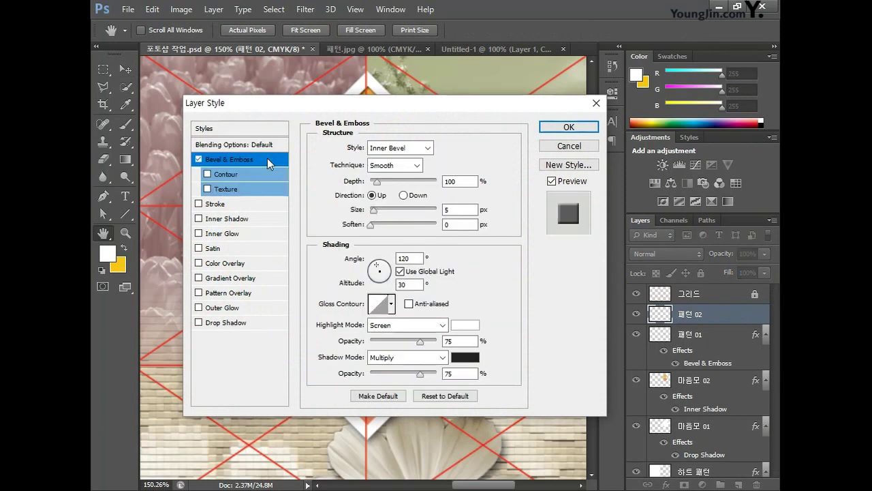
click(428, 148)
click(395, 193)
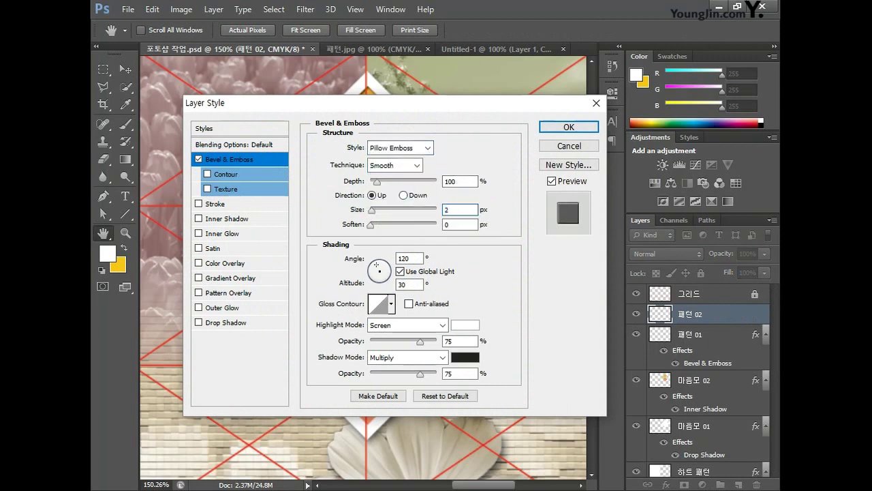
click(569, 128)
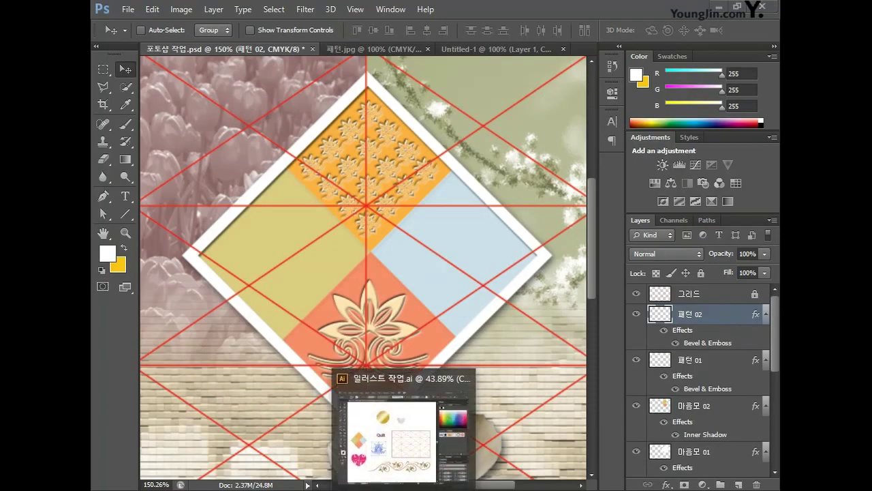
- Copy the brown vine ornament in Illustrator's 일러스트 작업.ai and paste it as pixels into Photoshop's 포토샵 작업.psd
click(419, 414)
click(420, 403)
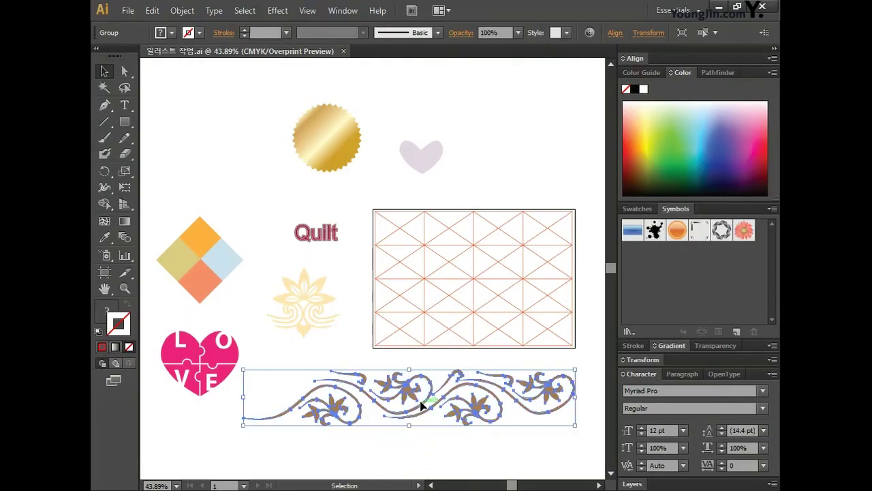
key(ctrl+c)
key(alt+Tab)
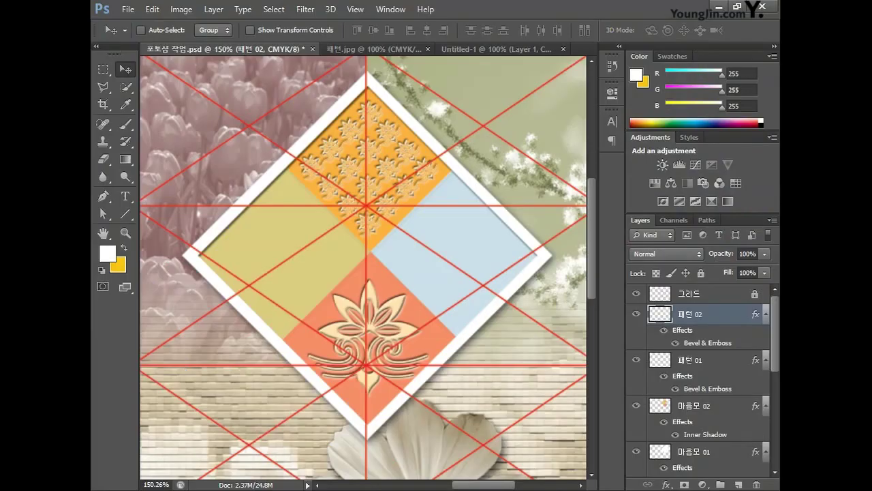
key(ctrl+v)
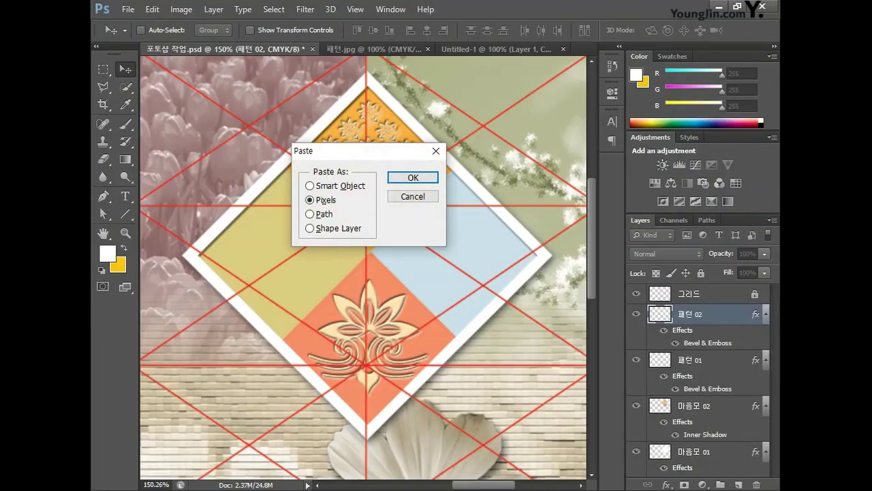
click(413, 177)
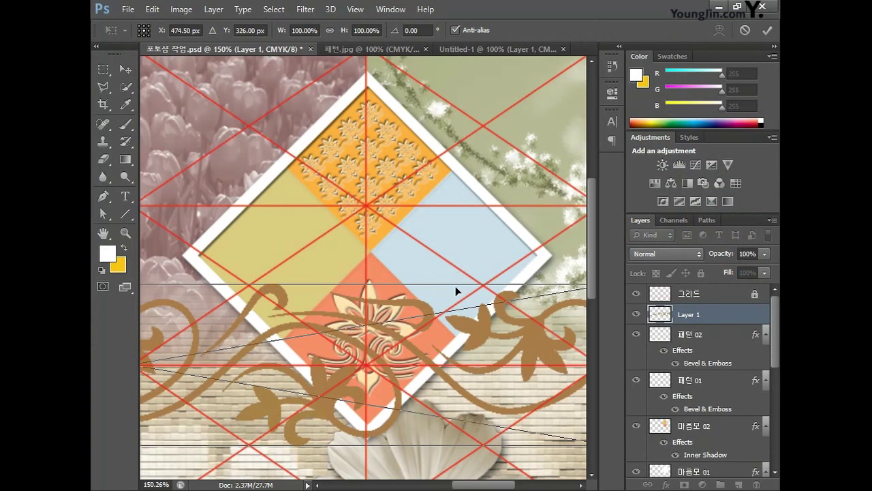
- Scale down and rotate the pasted vine so it runs diagonally along the upper-left edge of the olive green diamond
drag(326, 391, 476, 305)
mouse_move(286, 258)
mouse_down()
mouse_move(486, 232)
mouse_move(244, 244)
mouse_move(414, 282)
mouse_move(196, 203)
mouse_move(390, 314)
mouse_move(229, 221)
mouse_move(204, 287)
mouse_move(508, 305)
mouse_move(246, 217)
mouse_move(374, 300)
mouse_move(477, 287)
mouse_move(296, 263)
mouse_up()
drag(207, 224, 292, 247)
drag(381, 220, 301, 167)
double_click(291, 194)
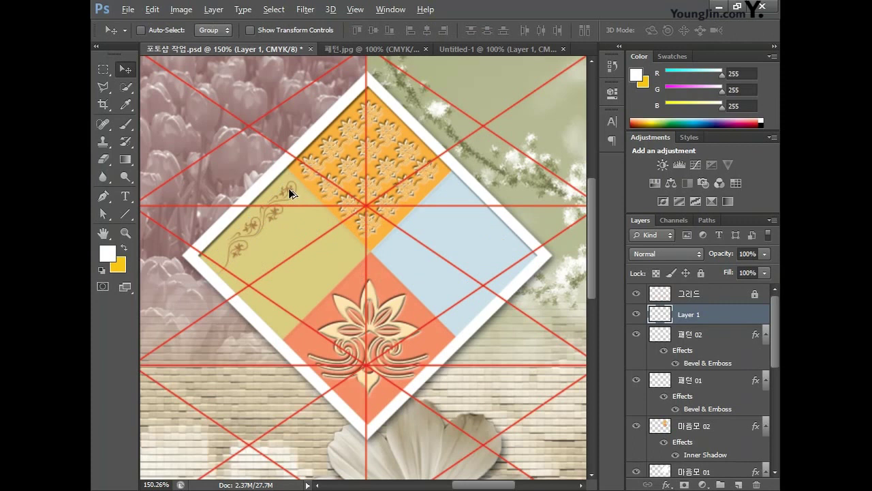
- Duplicate the vine three times in parallel rows to fill the olive green diamond and fine-tune the copies' spacing
drag(289, 191, 322, 224)
alt+drag(322, 224, 344, 252)
alt+drag(345, 252, 344, 253)
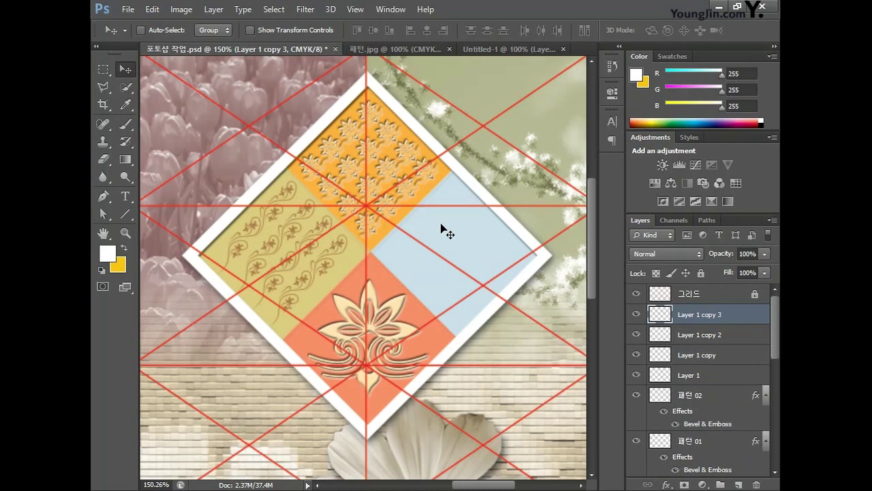
click(736, 343)
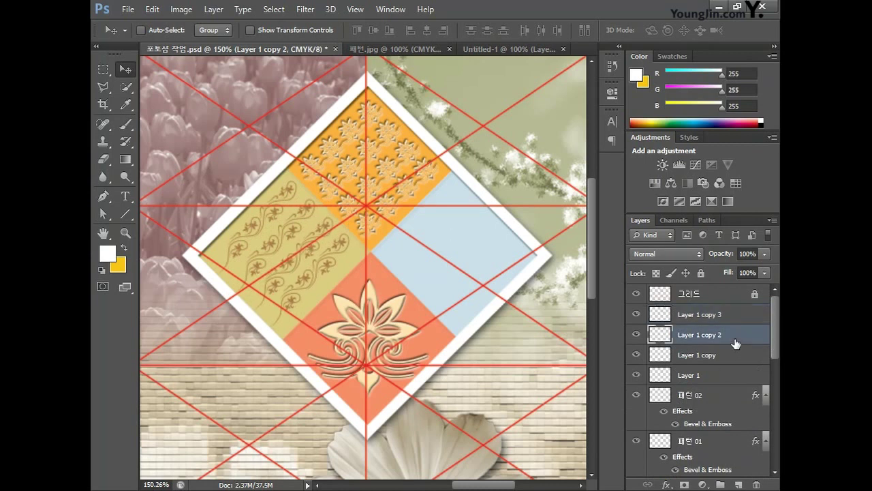
click(736, 326)
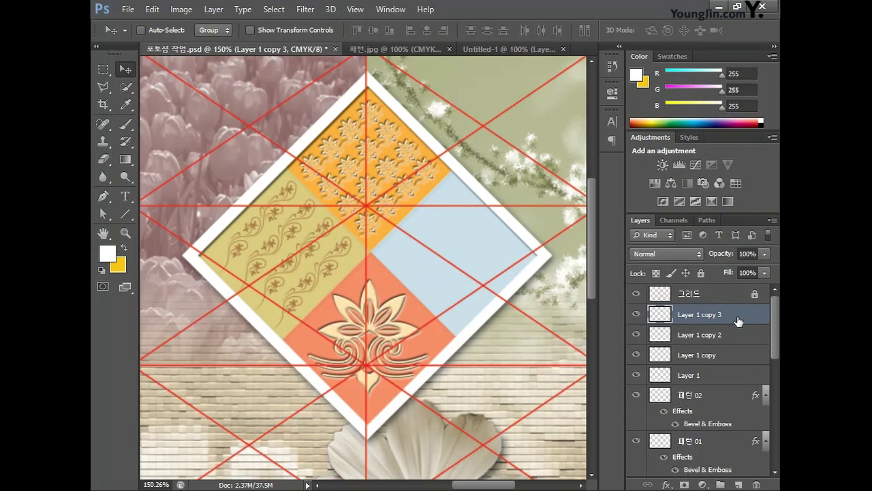
- Merge the four vine layers, Layer 1 through Layer 1 copy 3, and rename the merged layer as 패턴 03
shift+click(731, 375)
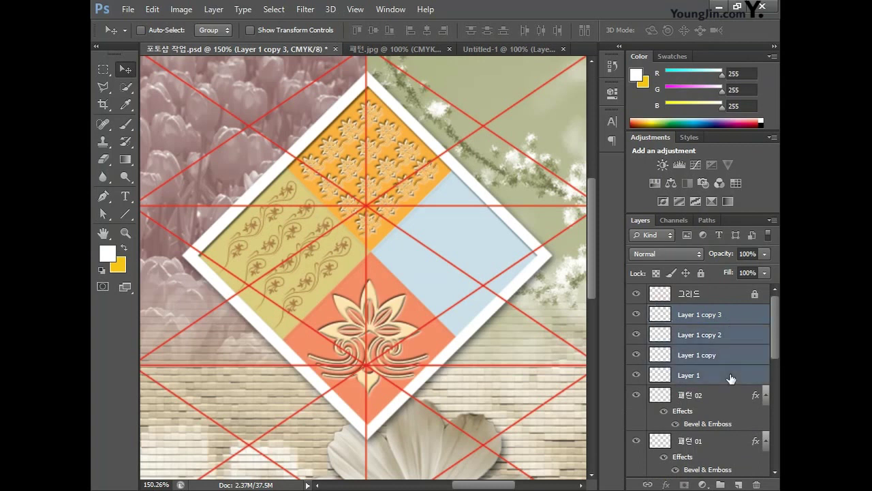
right_click(729, 378)
click(502, 343)
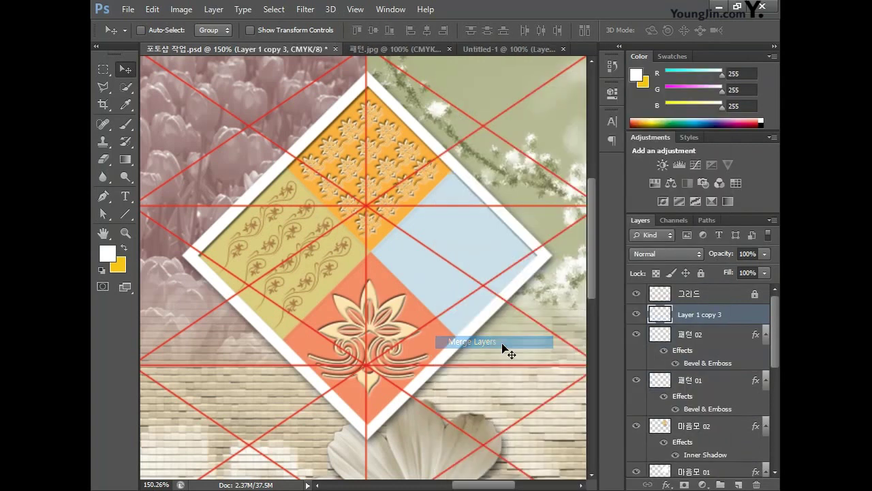
text(패턴 0)
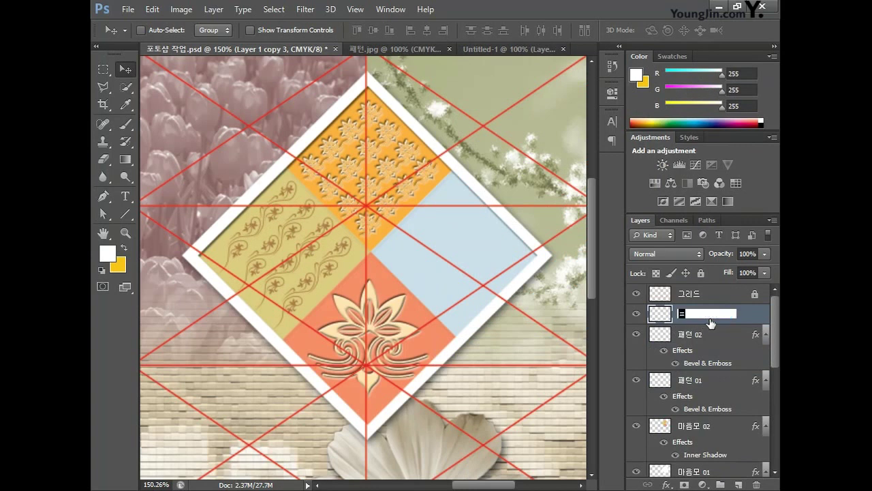
text(3)
key(Return)
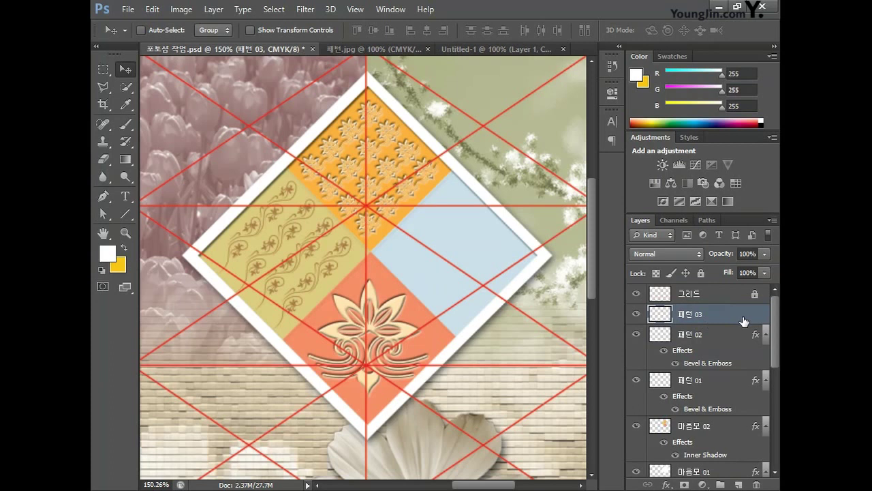
- Apply Bevel & Emboss to the 패턴 03 layer with the Pillow Emboss style and a size of 2 px
double_click(743, 321)
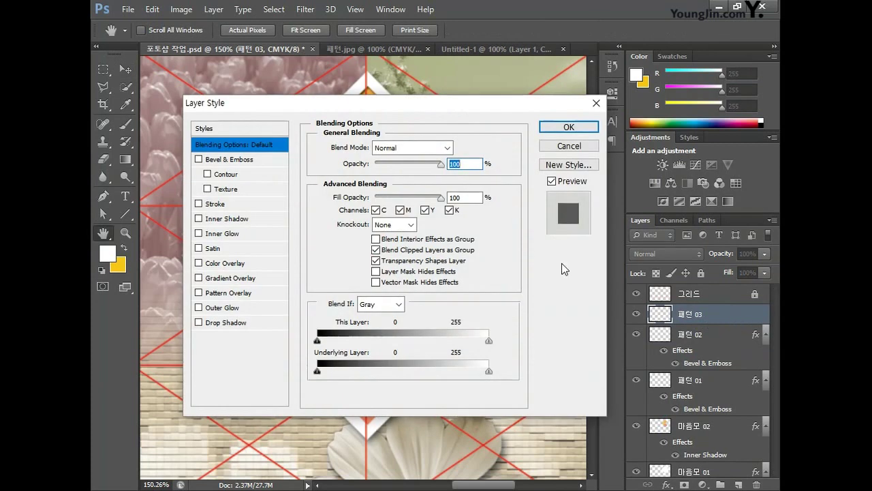
click(219, 161)
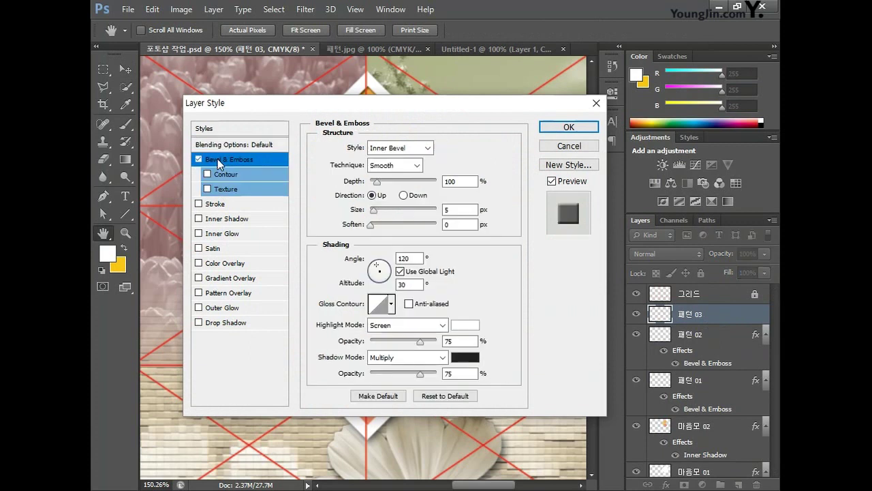
click(409, 147)
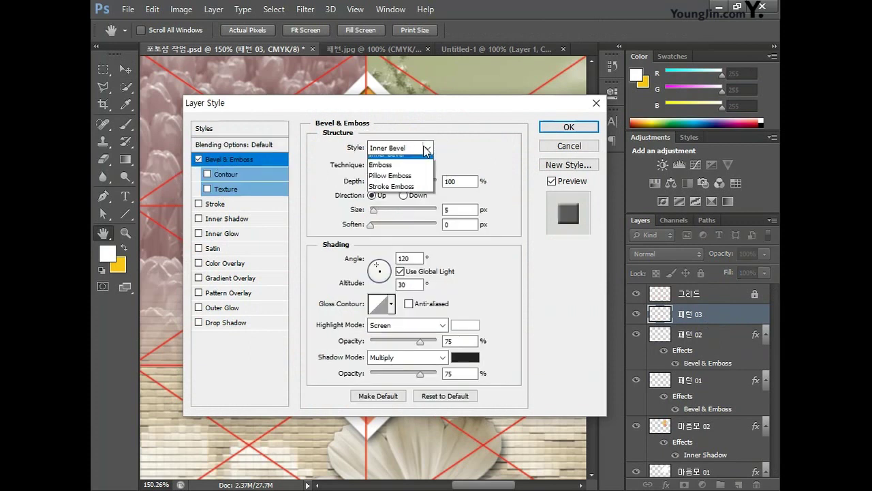
click(411, 193)
key(Tab)
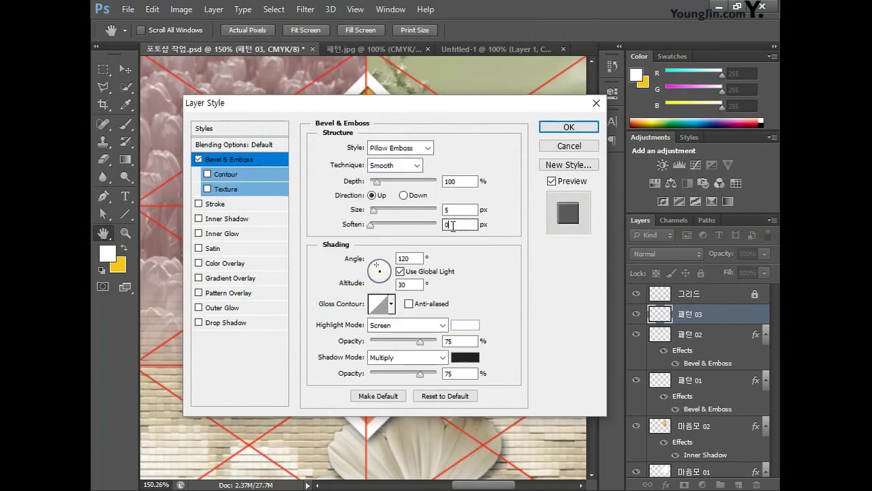
key(shift+Tab)
text(2)
click(569, 127)
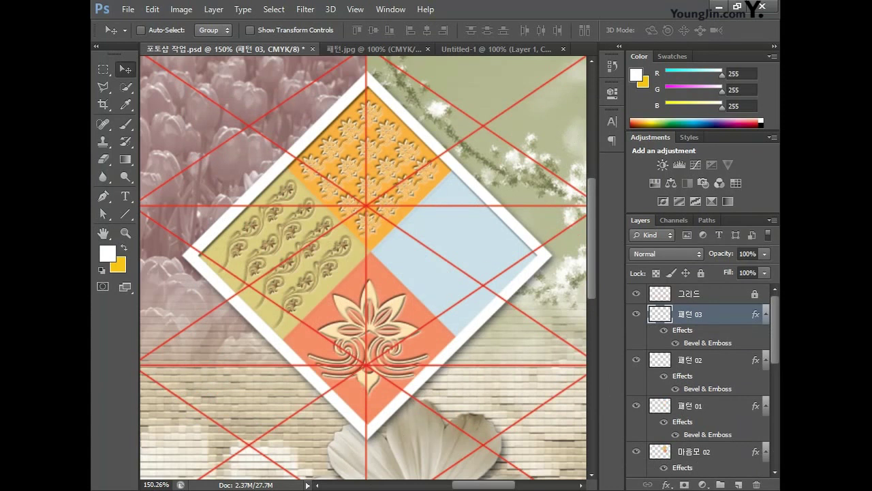
- Switch to Illustrator, ungroup the vine ornament, and copy only its leftmost curl with the flower
click(402, 436)
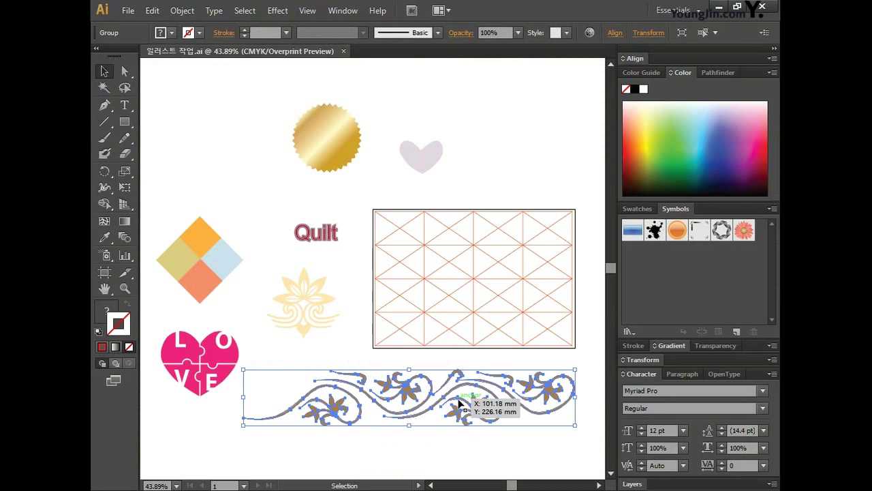
key(ctrl+shift+g)
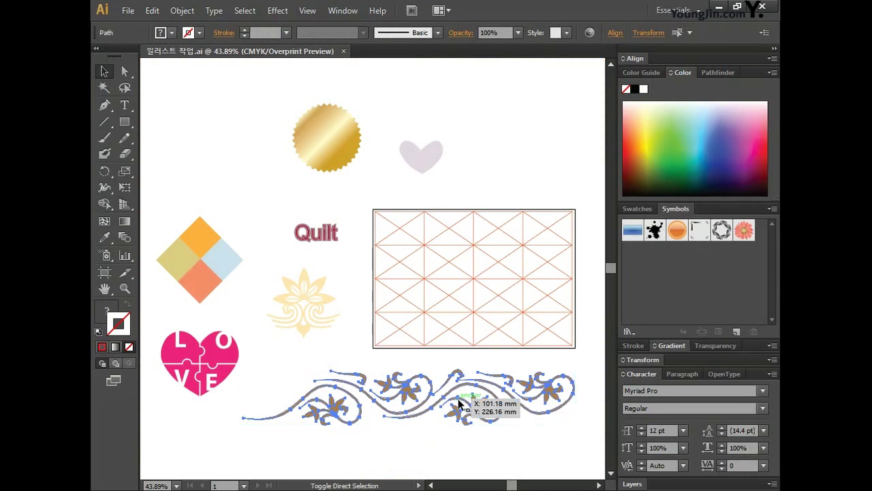
click(483, 459)
click(334, 405)
click(297, 401)
drag(286, 391, 355, 433)
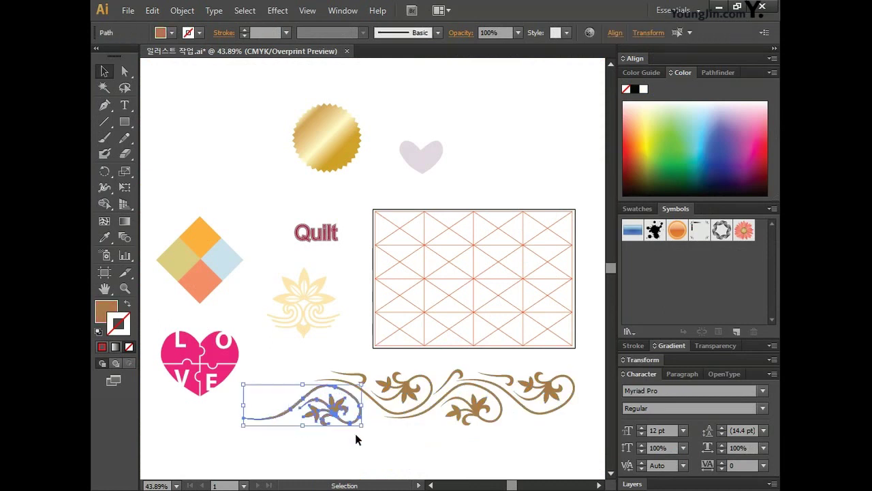
key(ctrl)
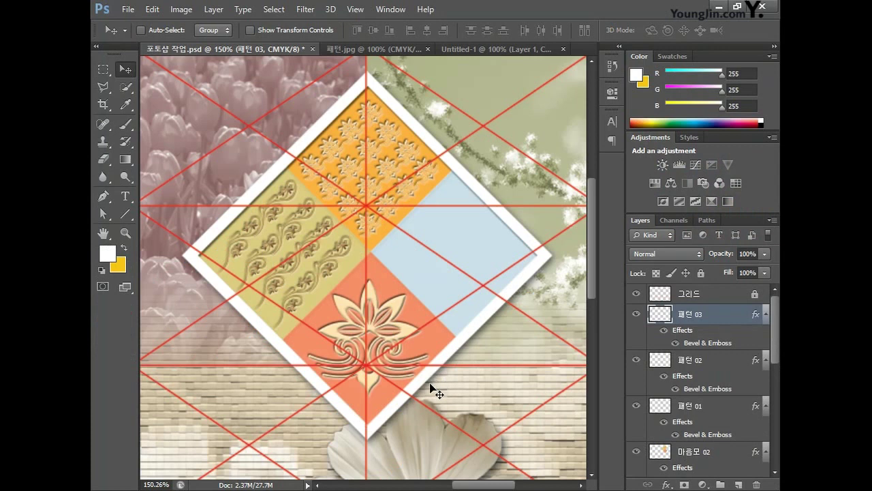
- Paste the vine curl as pixels into the Photoshop composition and scale it down over the light blue diamond
key(ctrl+v)
key(Return)
drag(356, 242, 373, 297)
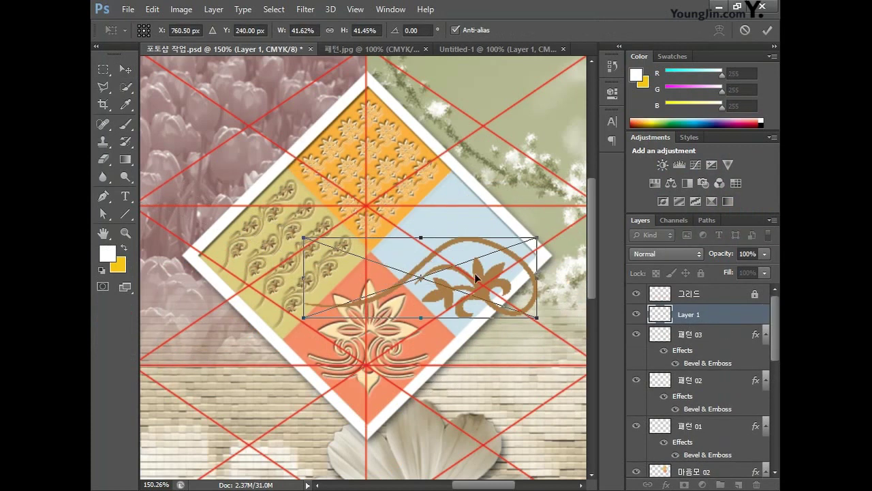
drag(540, 236, 459, 290)
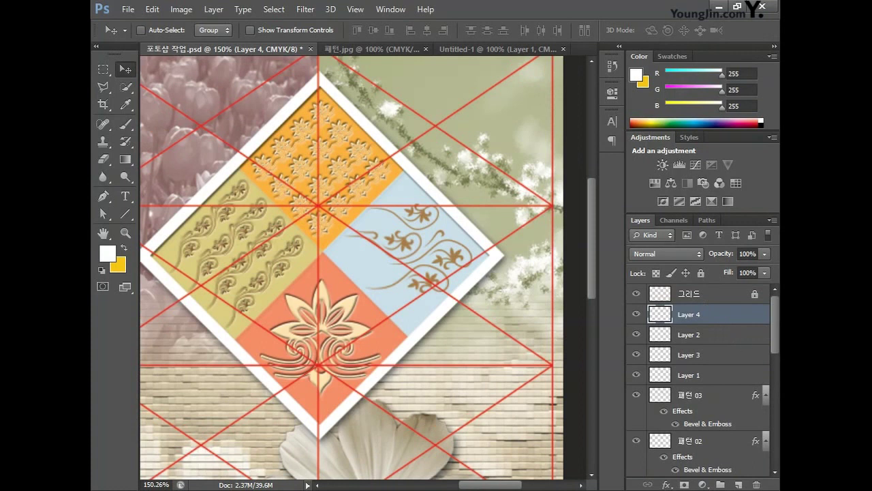
- Merge the four curl layers, Layer 1 through Layer 4, and rename the merged layer as 패턴 04
shift+click(717, 375)
right_click(717, 376)
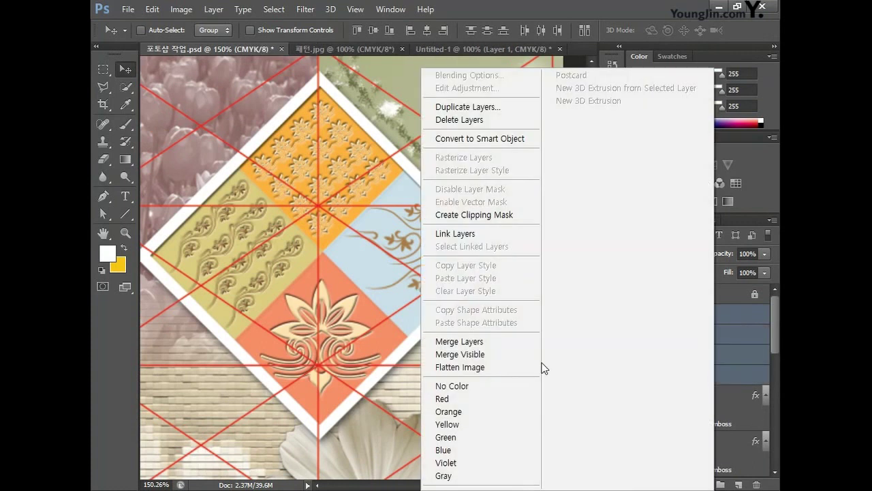
click(490, 341)
double_click(697, 313)
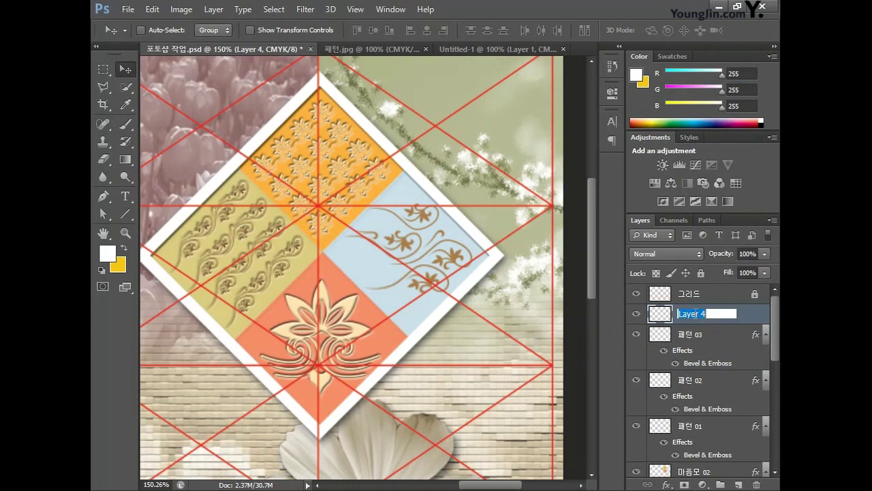
text(패턴 04)
key(Return)
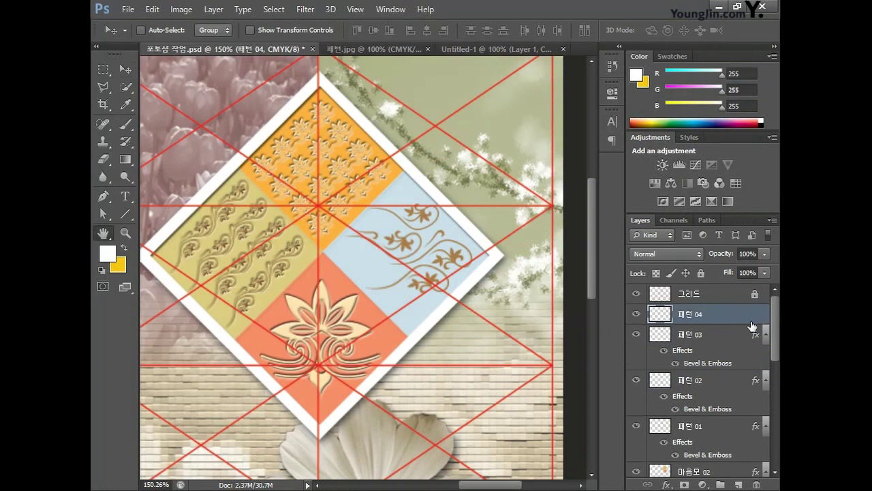
- Apply Bevel & Emboss to the 패턴 04 layer with the Pillow Emboss style, a size of 2 px and 50% shadow opacity
double_click(753, 325)
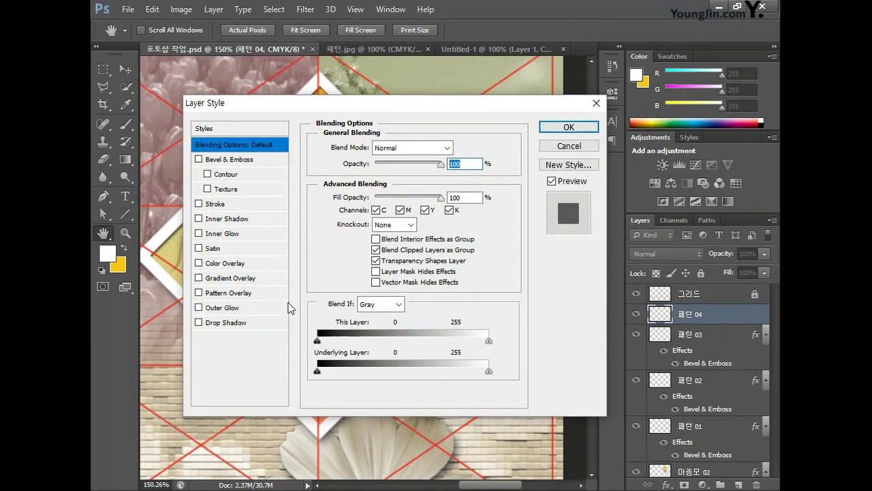
click(252, 158)
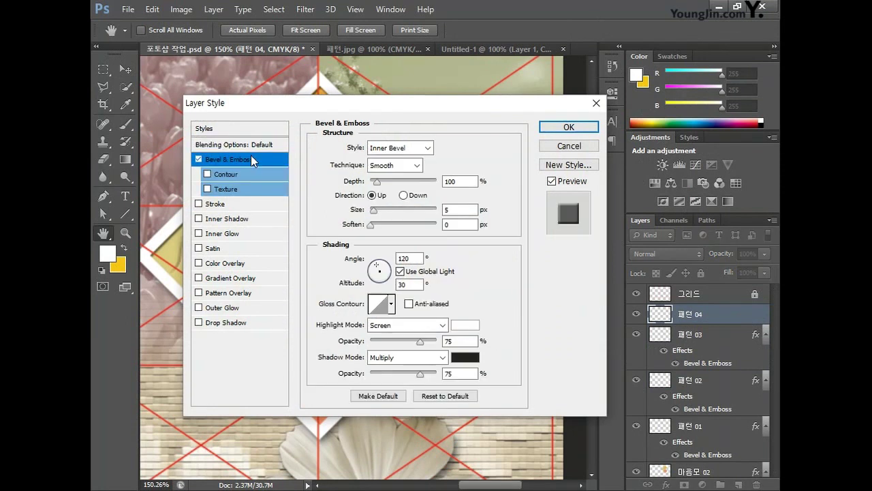
click(427, 148)
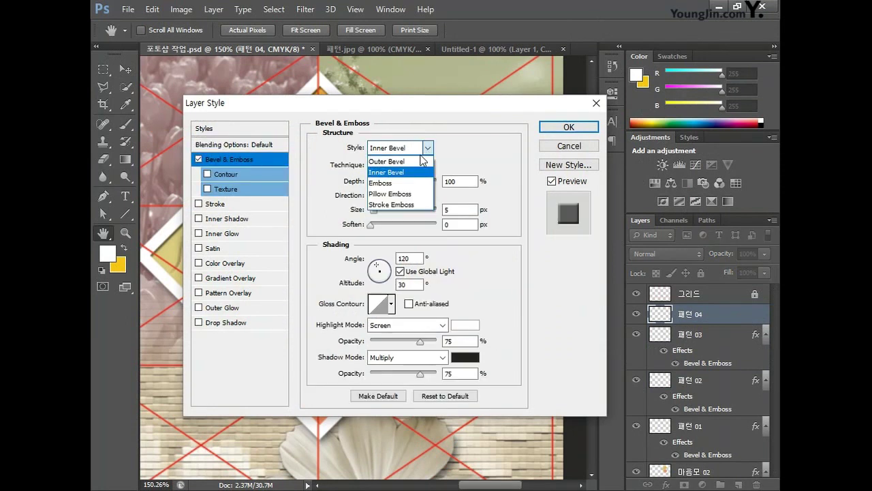
click(403, 194)
double_click(462, 208)
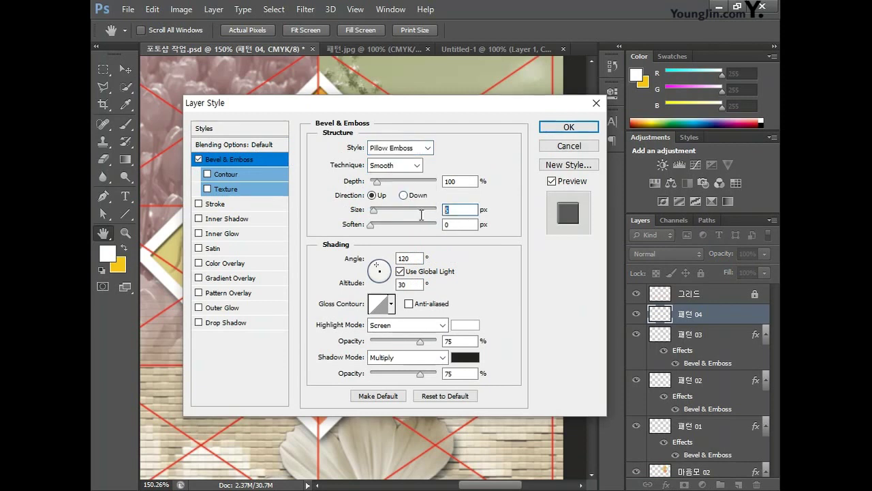
text(2)
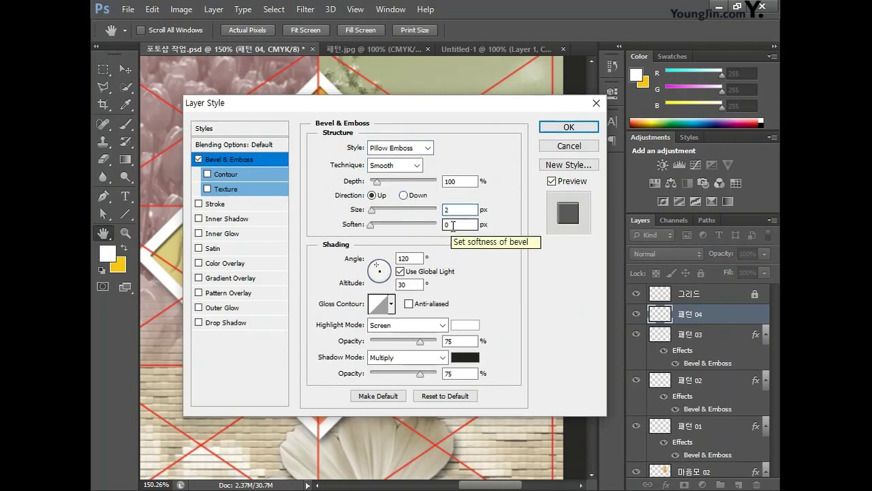
double_click(462, 373)
text(50)
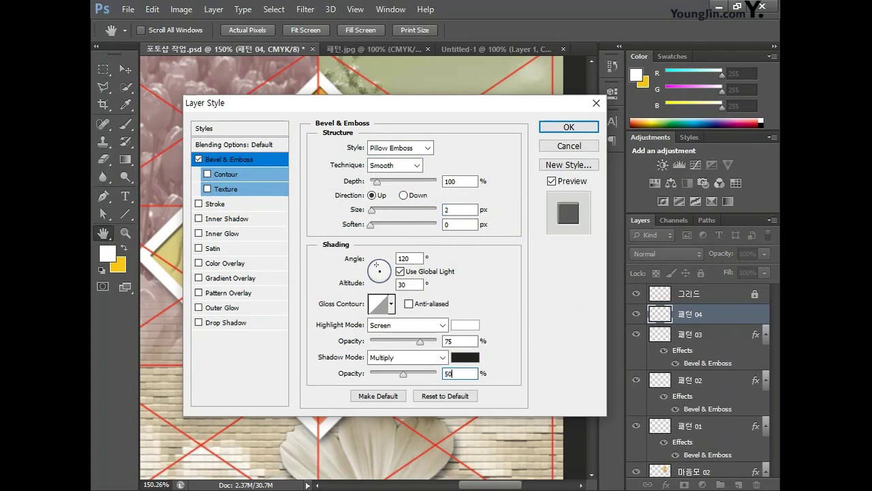
click(574, 126)
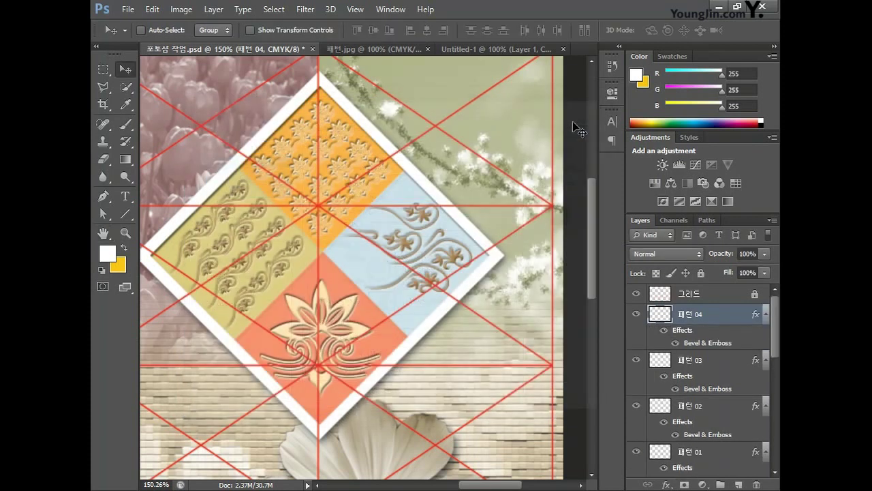
- Duplicate the four pattern layers, 패턴 01 through 패턴 04, together with the diamond layers beneath them
double_click(104, 233)
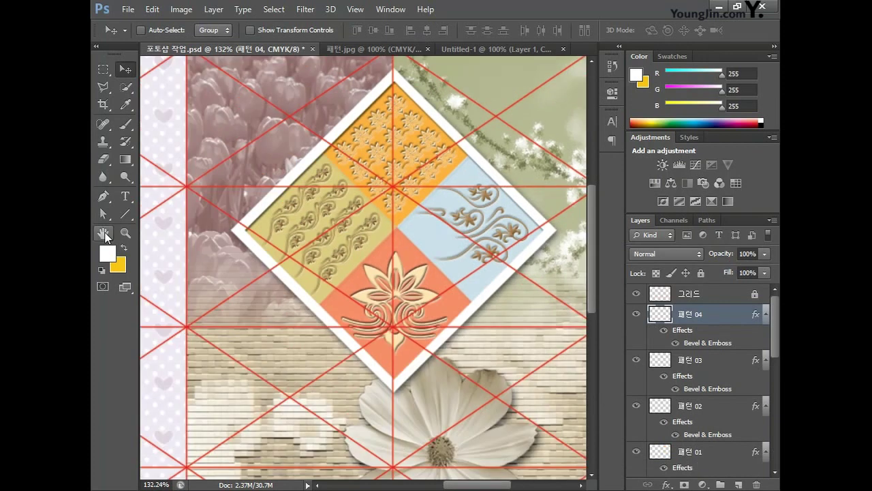
double_click(105, 233)
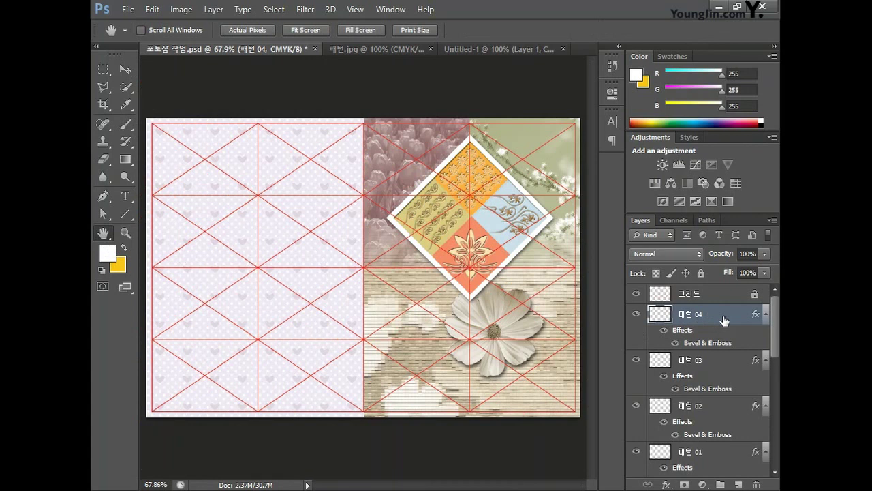
ctrl+click(725, 360)
scroll(720, 389, down, 1)
ctrl+click(719, 385)
scroll(719, 385, down, 1)
ctrl+click(717, 410)
scroll(717, 402, down, 1)
ctrl+click(717, 403)
scroll(716, 409, down, 1)
ctrl+click(717, 429)
scroll(722, 419, down, 1)
mouse_move(726, 415)
mouse_down()
mouse_move(744, 444)
mouse_move(749, 479)
mouse_move(741, 484)
mouse_up()
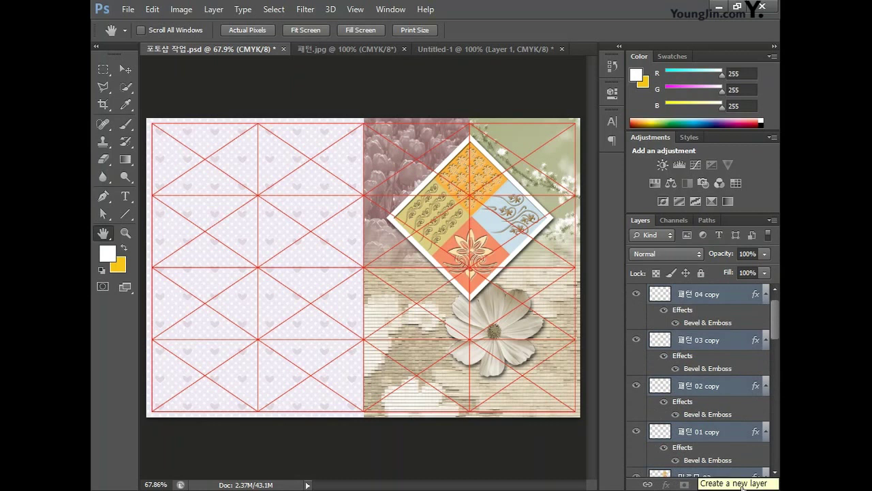
- Merge the duplicated pattern and diamond layers into one layer and rename it 뒷면 마름모
right_click(700, 339)
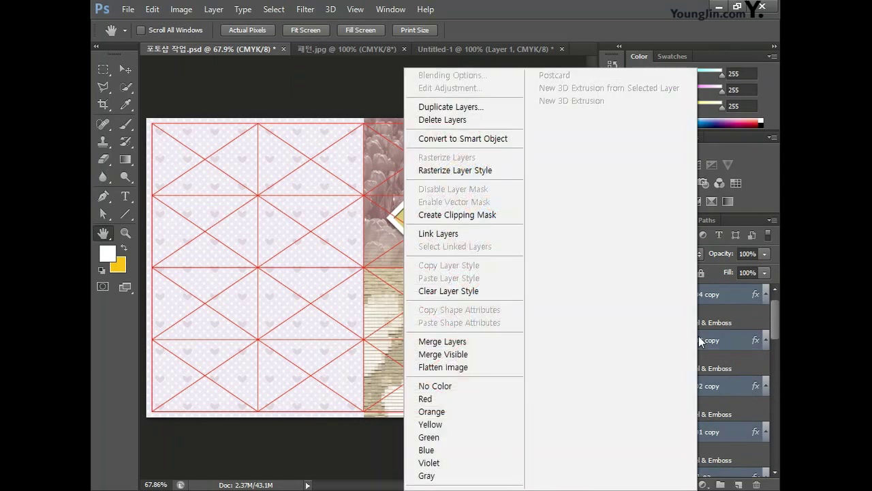
click(496, 346)
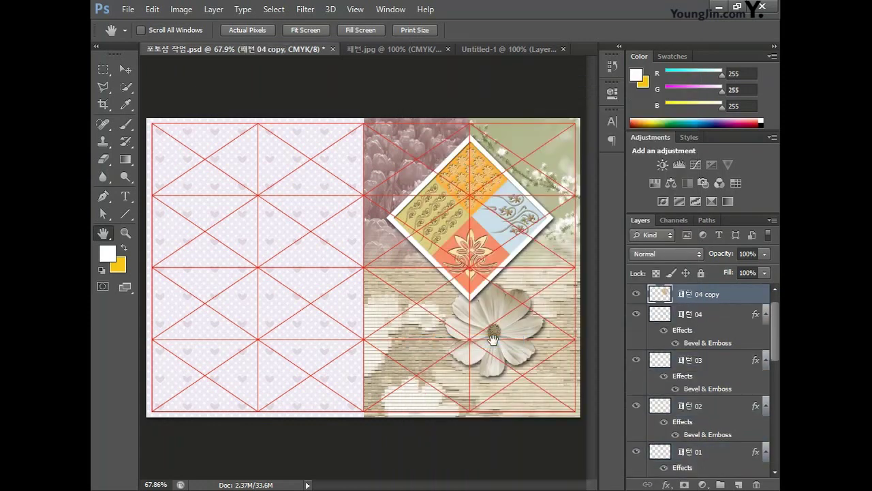
double_click(709, 313)
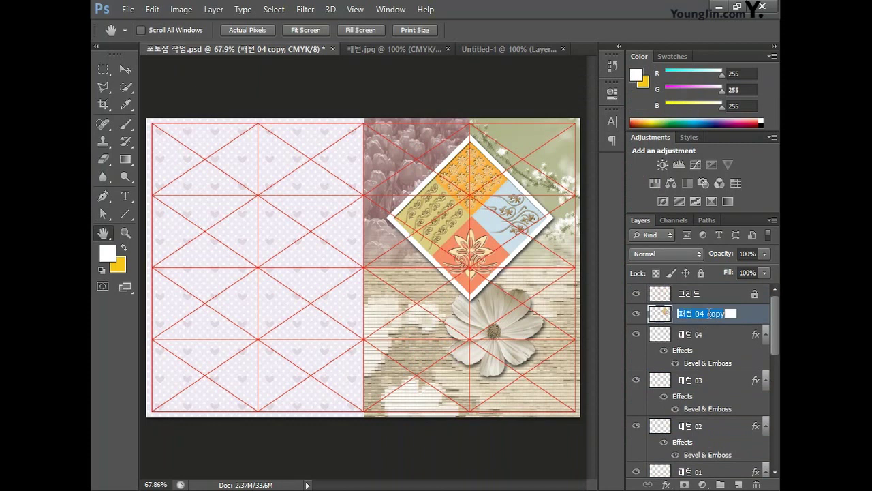
text(ㅌ)
text(면 마음모)
key(Return)
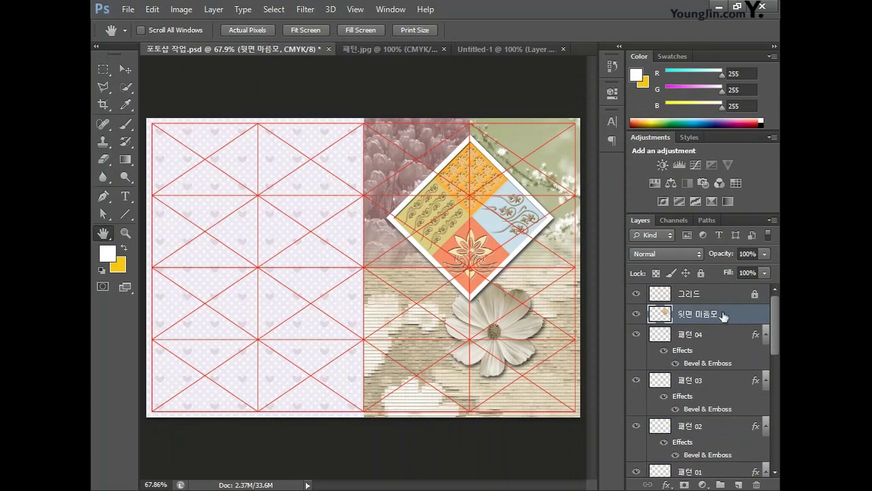
- Move the merged diamond copy onto the lower half of the heart-patterned page and scale it down smaller than the original
key(ctrl+t)
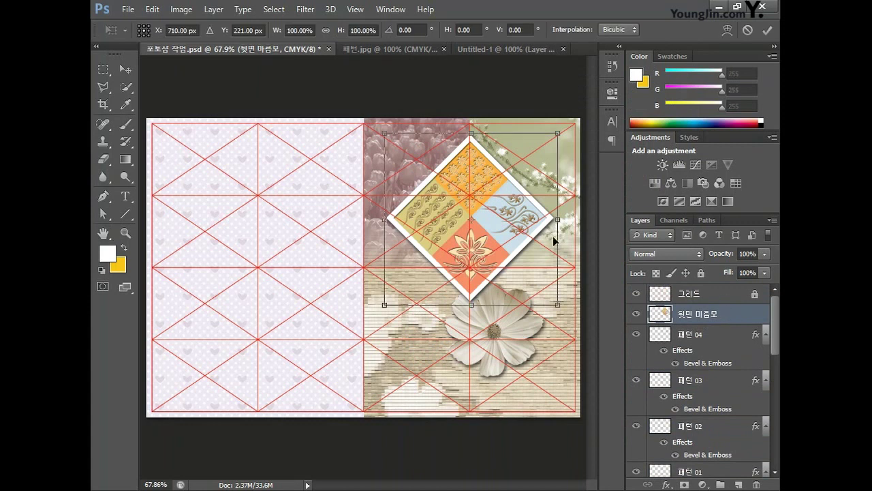
drag(520, 197, 303, 325)
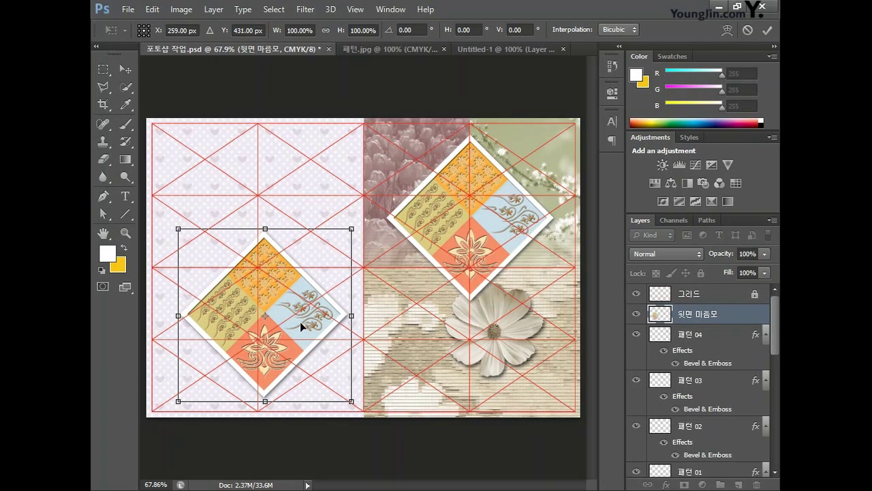
drag(351, 229, 298, 280)
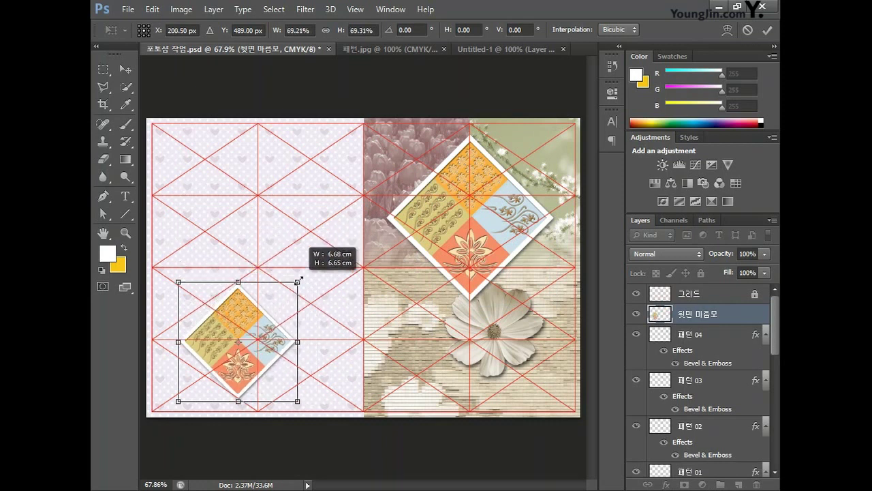
drag(260, 307, 263, 293)
drag(313, 234, 344, 214)
drag(315, 266, 293, 306)
key(Return)
key(h)
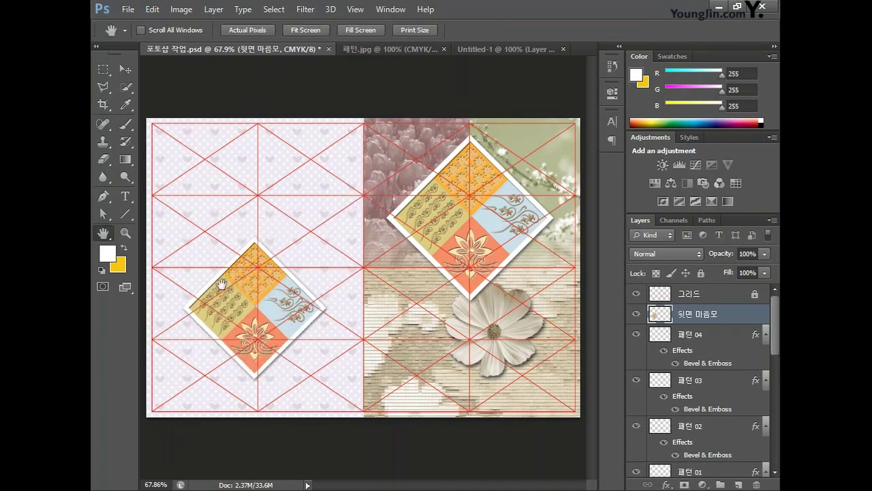
- Select the lower area of the heart-patterned page, twirl the small diamond there by -36°, and deselect
click(103, 69)
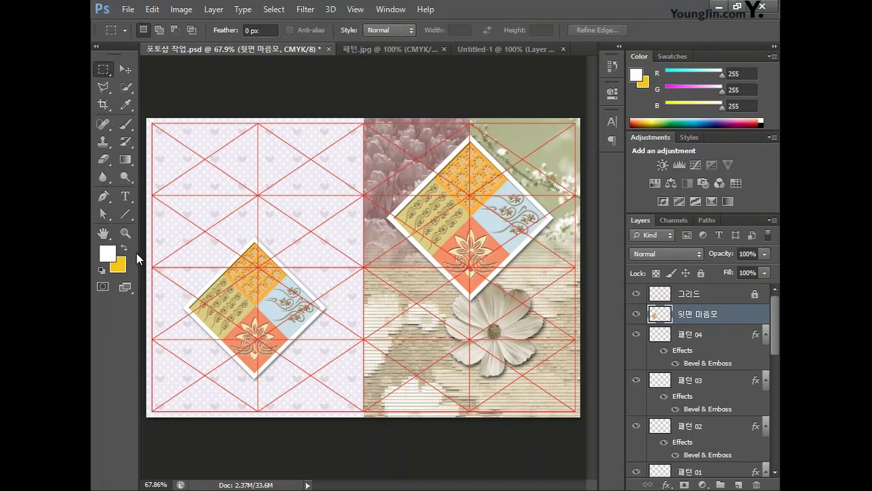
drag(146, 217, 362, 420)
click(302, 10)
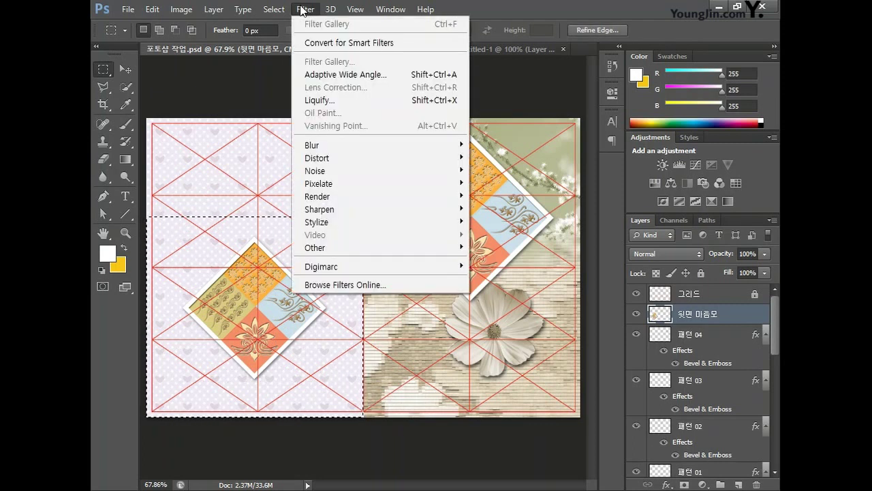
mouse_move(352, 161)
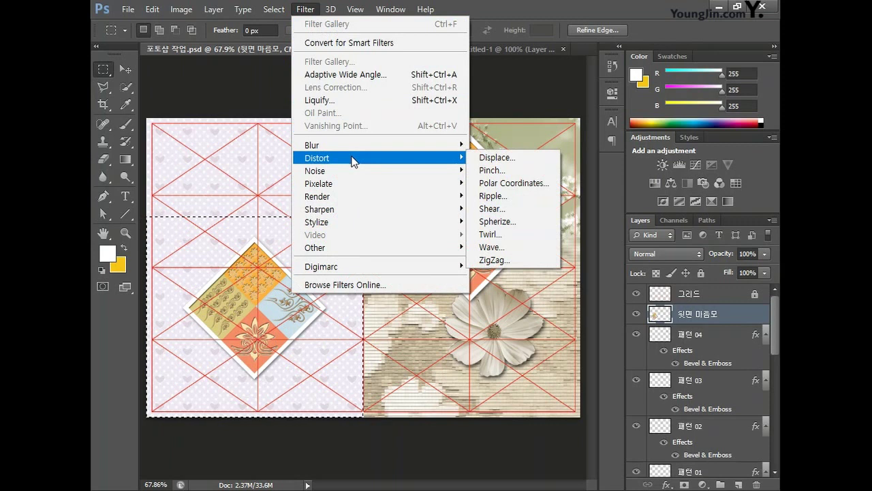
click(503, 233)
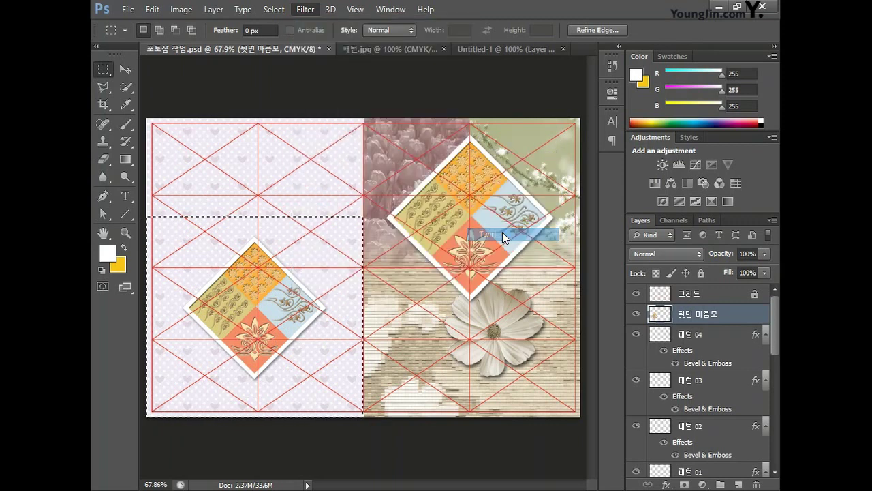
drag(699, 160, 444, 103)
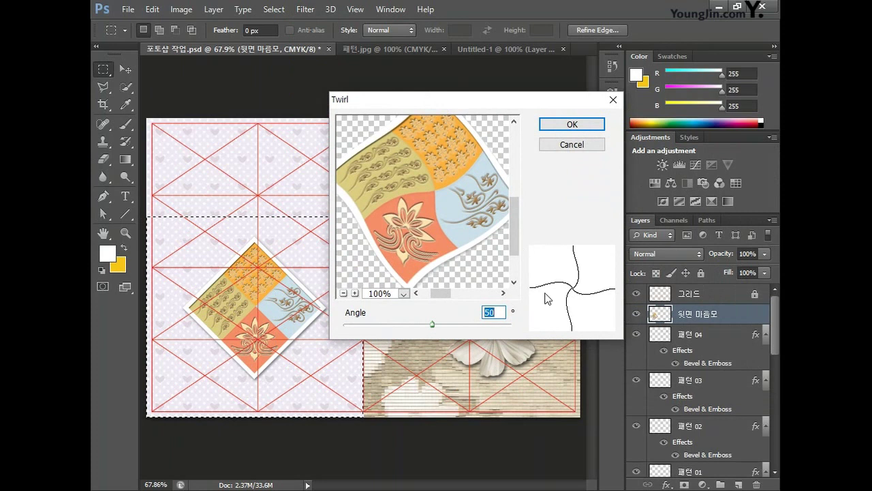
text(-)
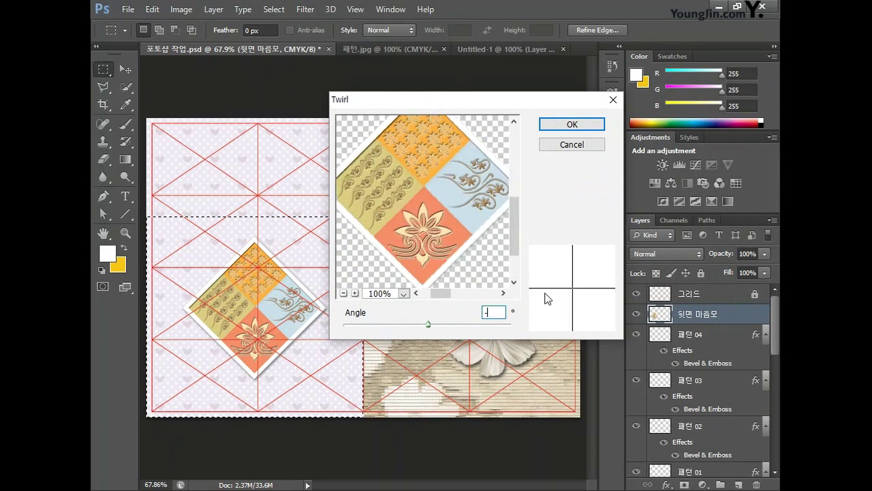
text(36)
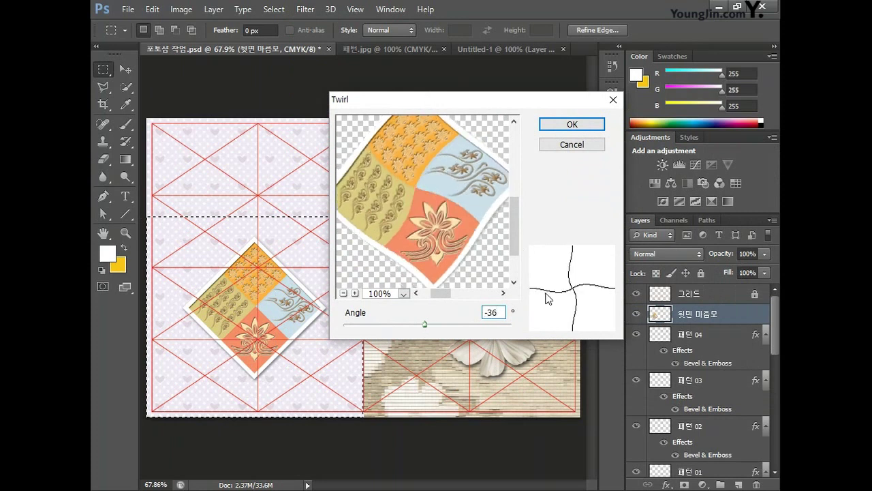
click(574, 124)
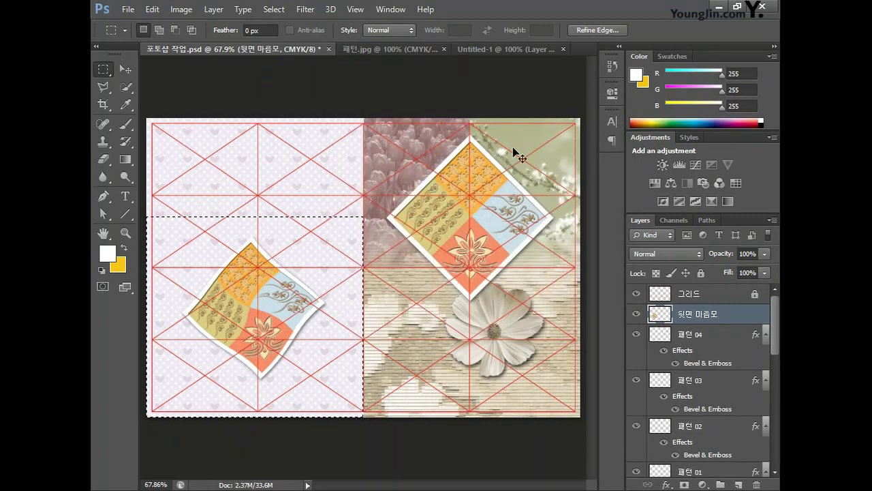
key(ctrl+d)
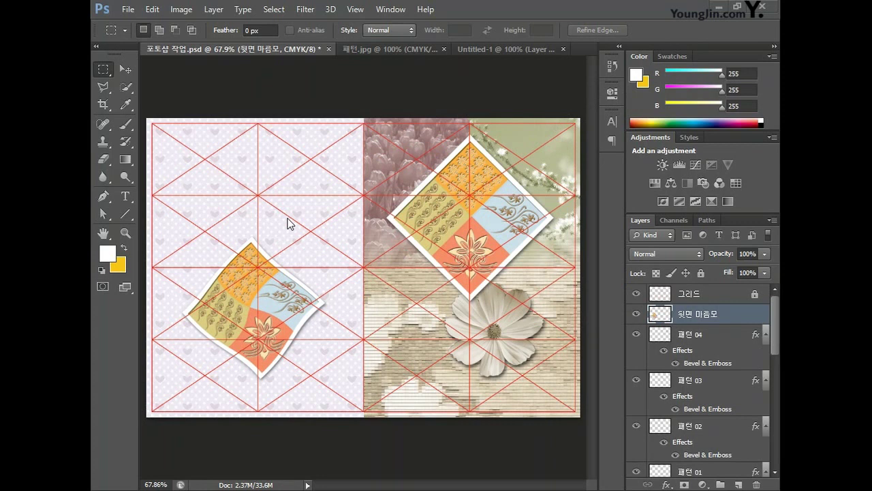
- Add a new layer above 뒷면 마름모 and name it 반투명 사각
click(737, 484)
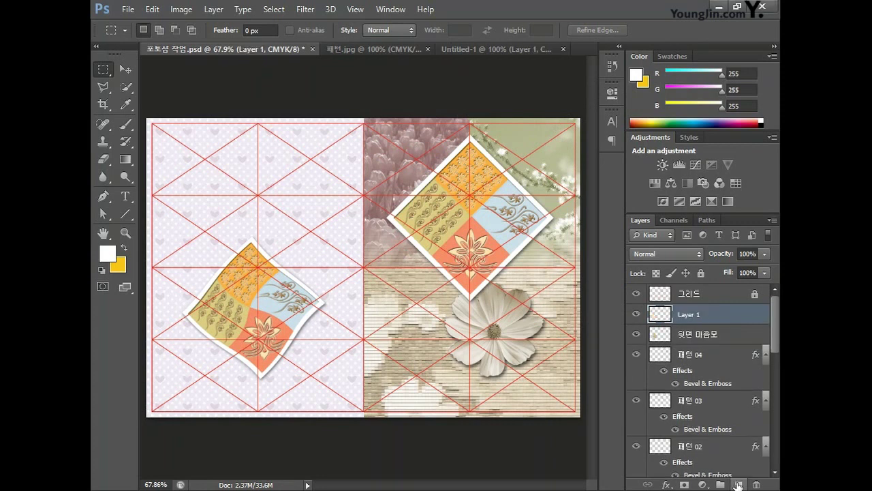
double_click(692, 315)
text(라)
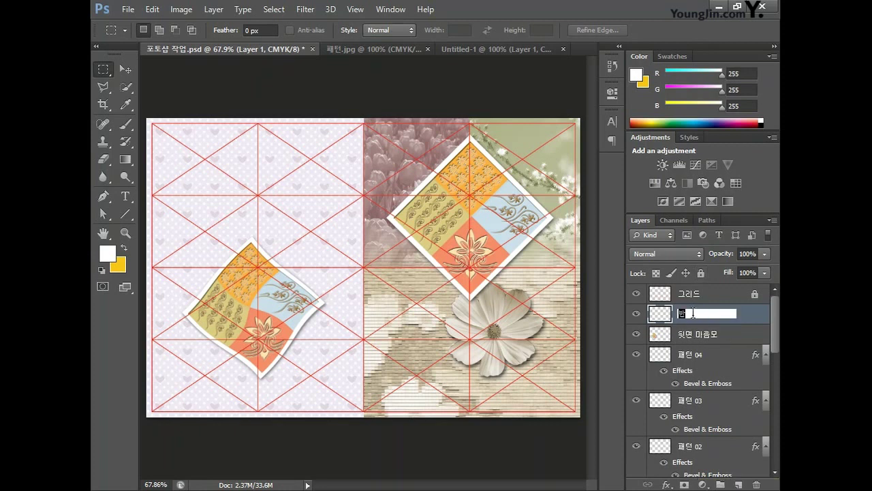
text(투명 사각)
key(Return)
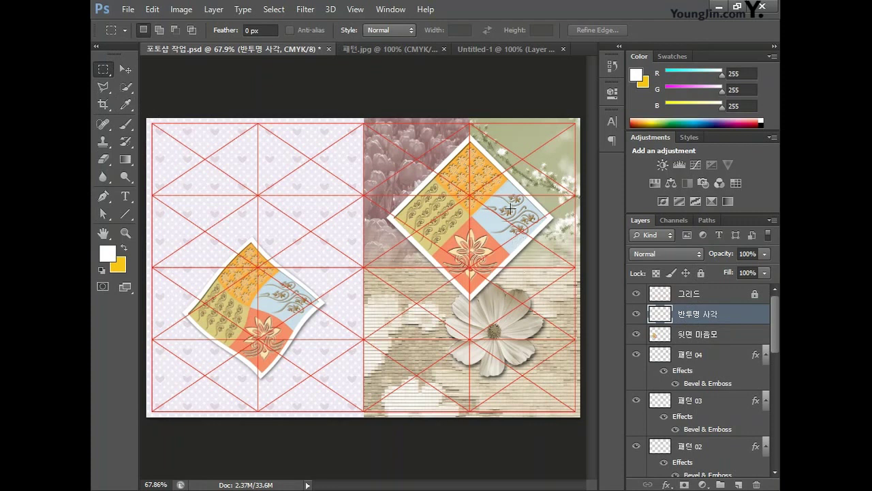
- Select a square area over the centre of the large diamond and fill it with white on the 반투명 사각 layer
scroll(523, 218, up, 3)
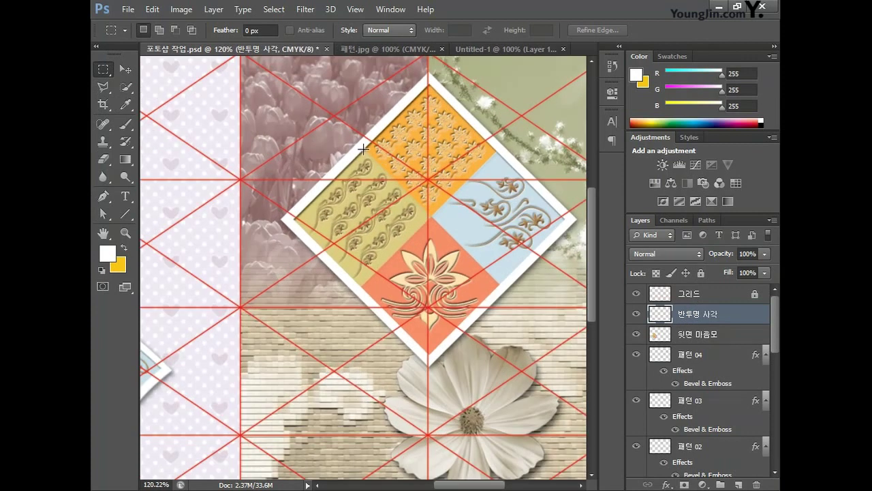
drag(364, 148, 496, 287)
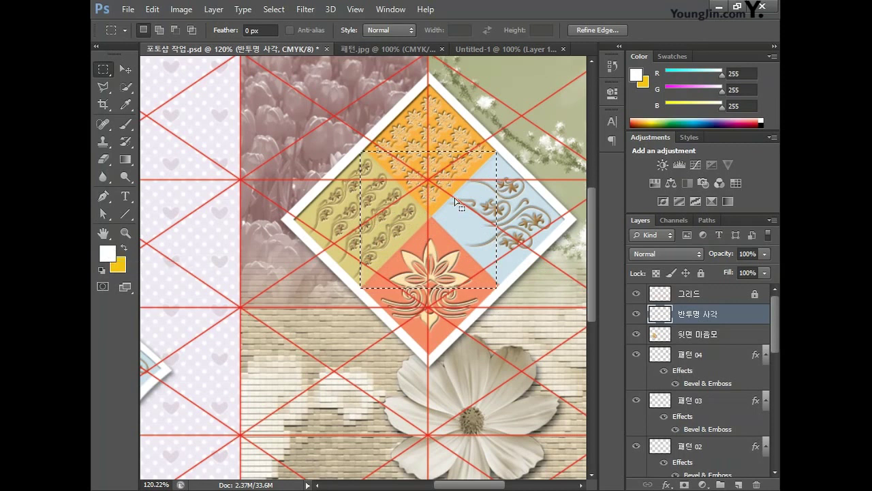
key(alt+BackSpace)
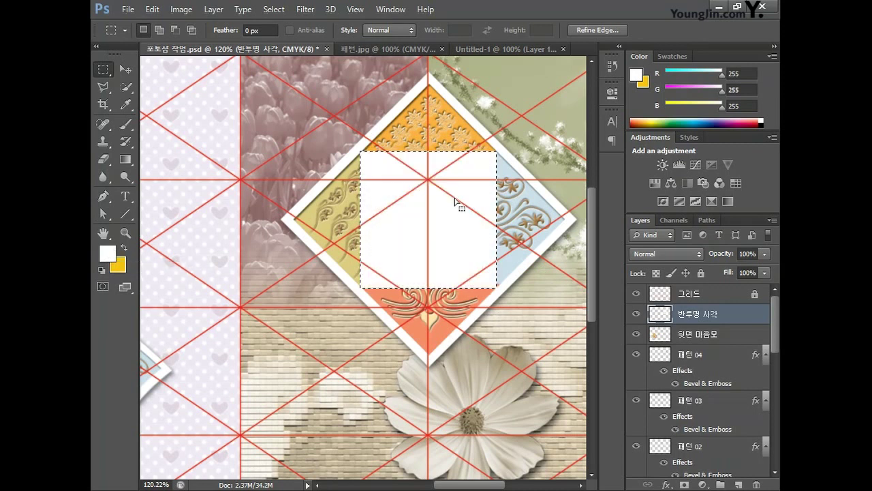
- Lower the opacity of the 반투명 사각 layer to 75%
double_click(747, 254)
key(Return)
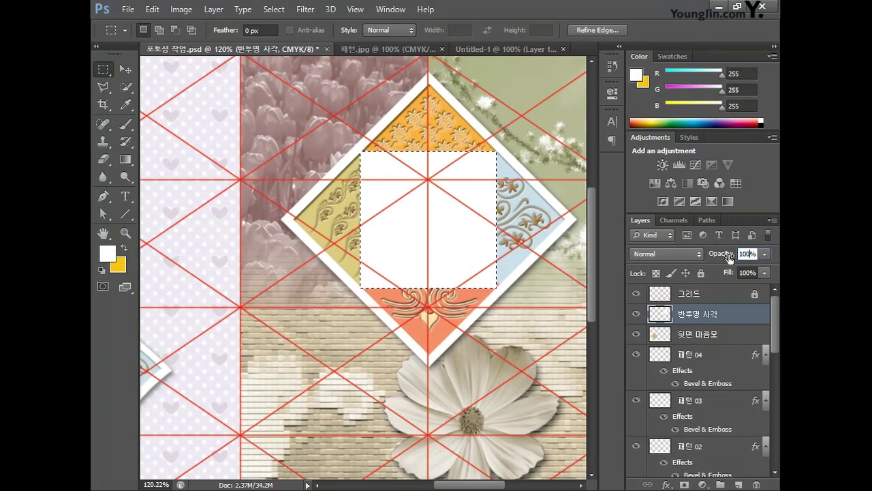
mouse_move(729, 257)
mouse_down()
mouse_move(709, 256)
mouse_move(730, 257)
mouse_up()
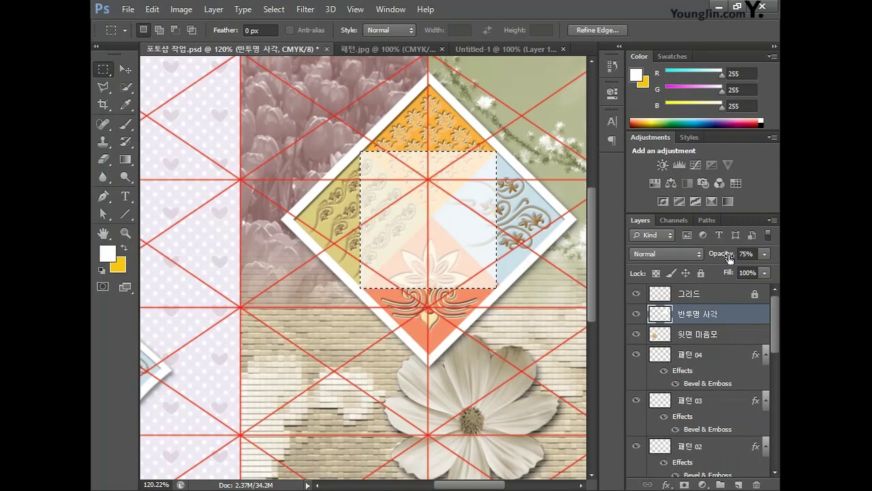
- Clear the square selection, and switch to Illustrator to copy the Quilt lettering group
key(ctrl+d)
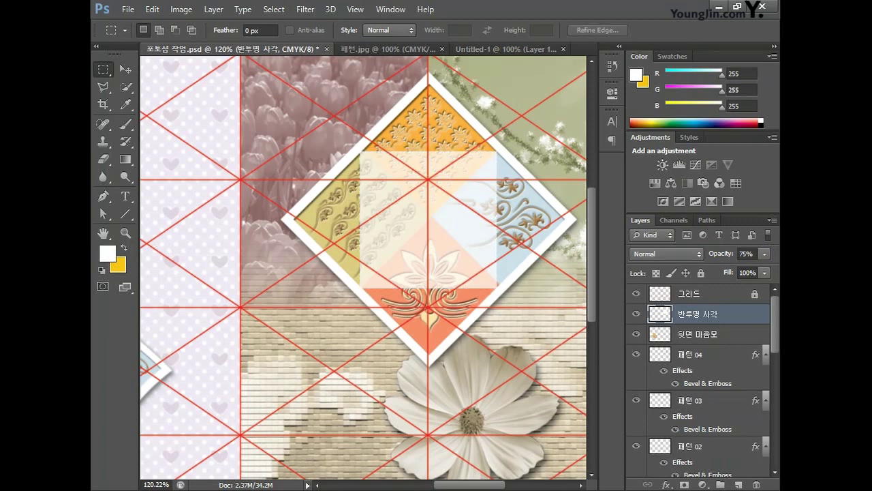
click(405, 436)
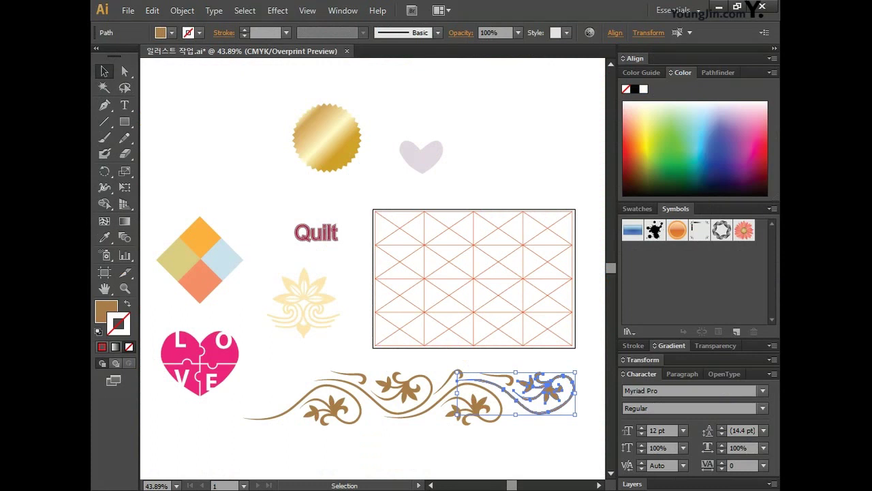
click(291, 257)
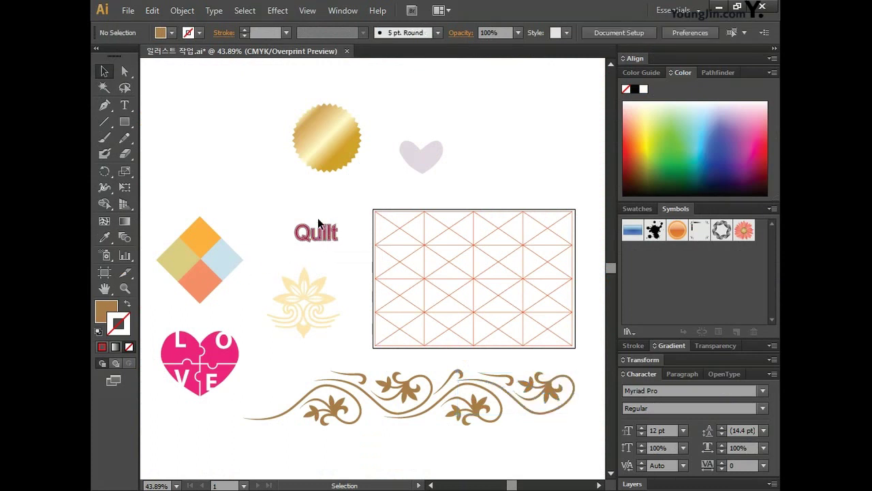
click(320, 229)
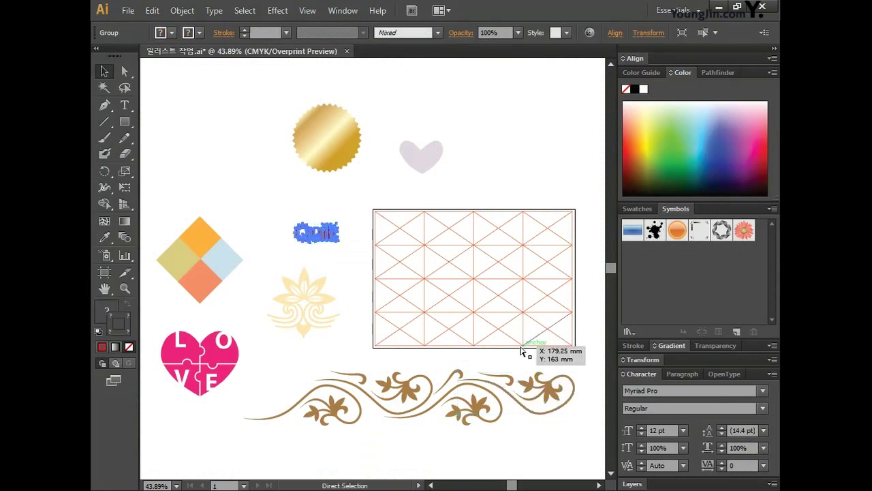
click(439, 426)
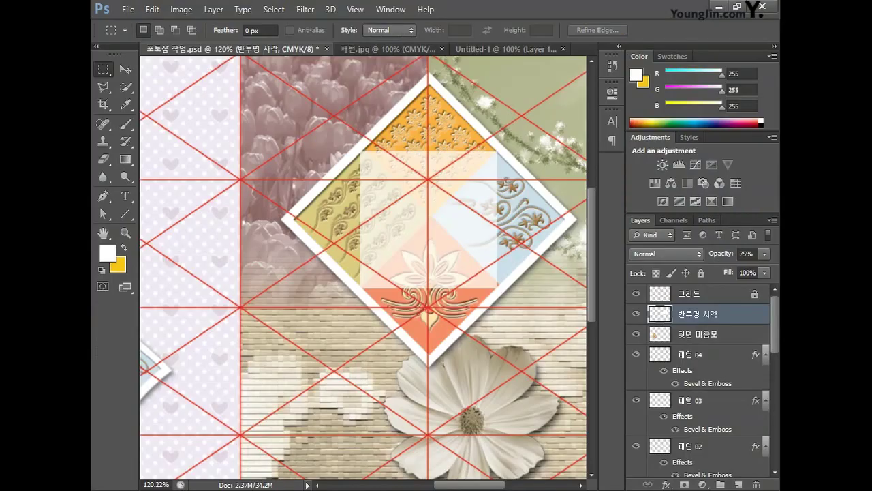
- Paste the Quilt lettering as pixels into the Photoshop composition and scale it down to fit within the semi-transparent square on the large diamond
key(ctrl+v)
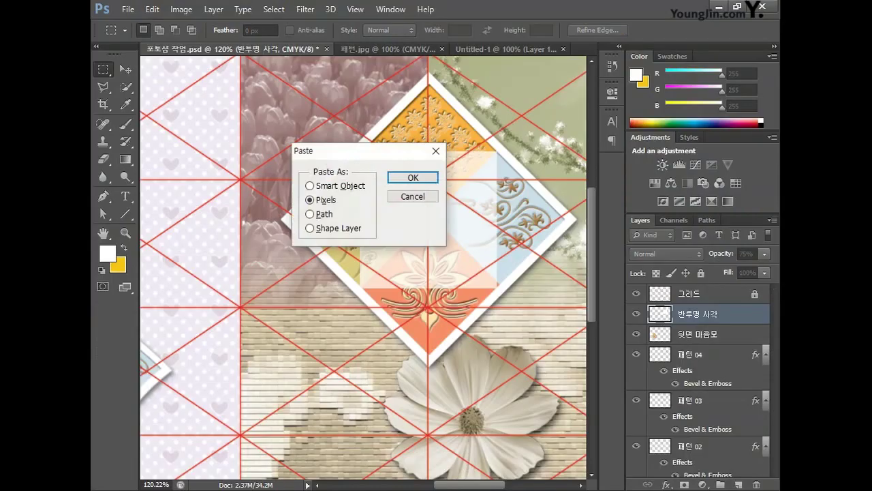
click(412, 178)
drag(394, 274, 450, 225)
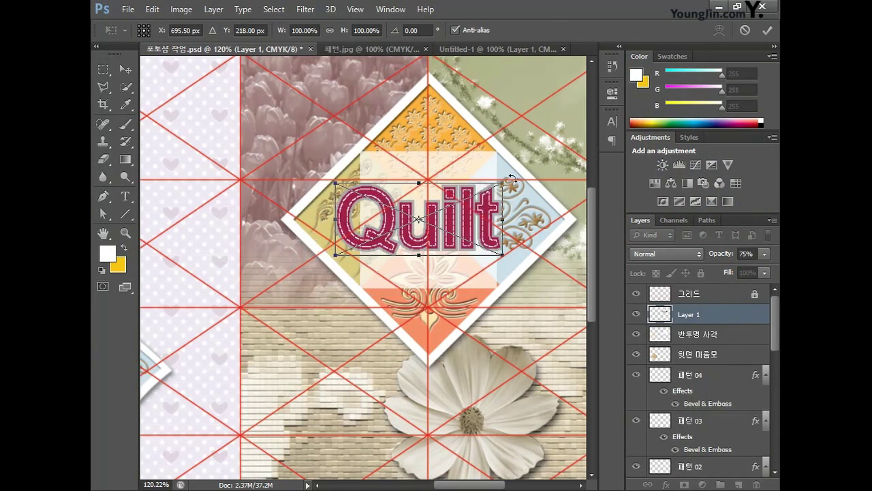
mouse_move(503, 183)
mouse_down()
mouse_move(450, 222)
mouse_move(475, 213)
mouse_move(492, 191)
mouse_up()
key(Return)
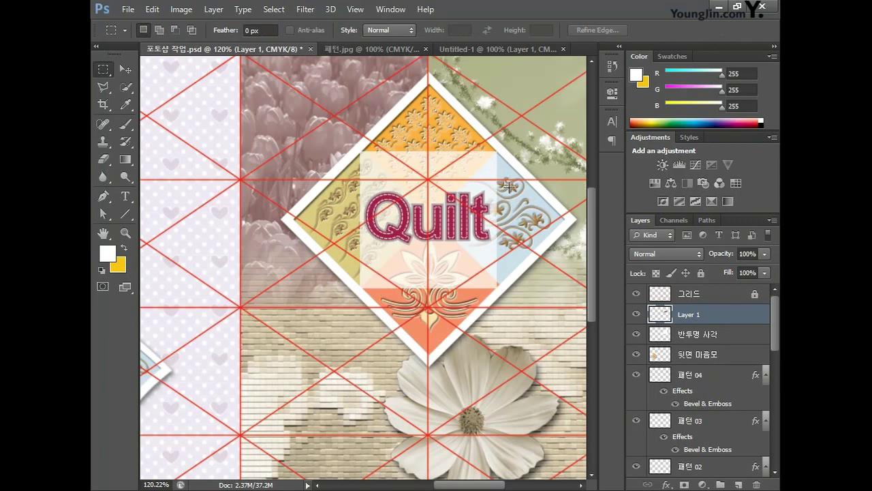
- Rename the Quilt lettering layer as 앞면 퀼트
double_click(690, 314)
text(ㅇ)
text(면)
text( 퀼트)
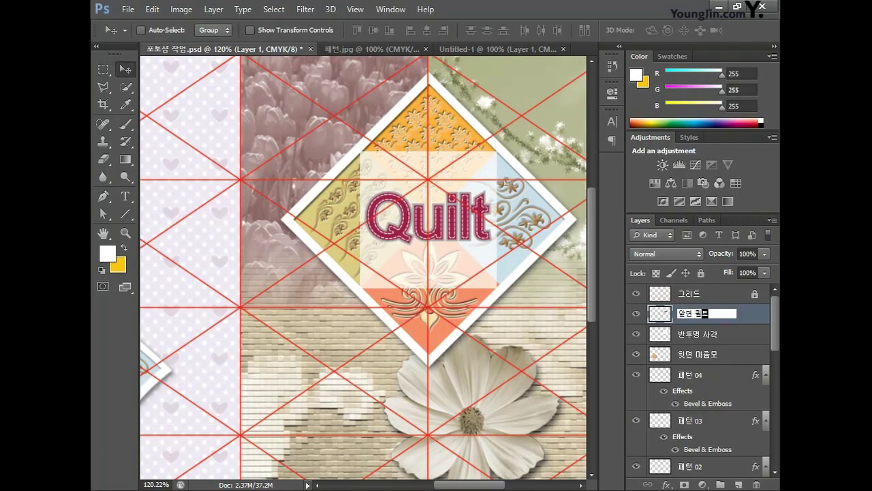
key(Return)
- Switch to Illustrator and copy the round gold seal for the Photoshop composition
key(ctrl+0)
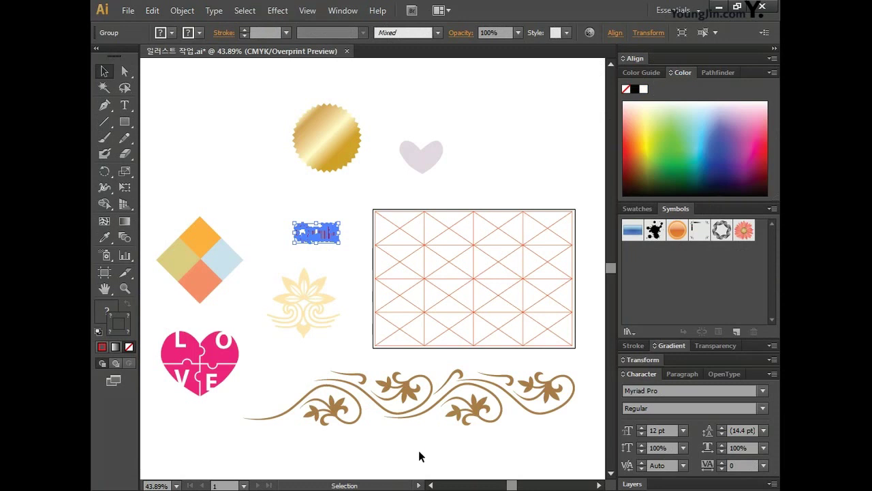
click(419, 456)
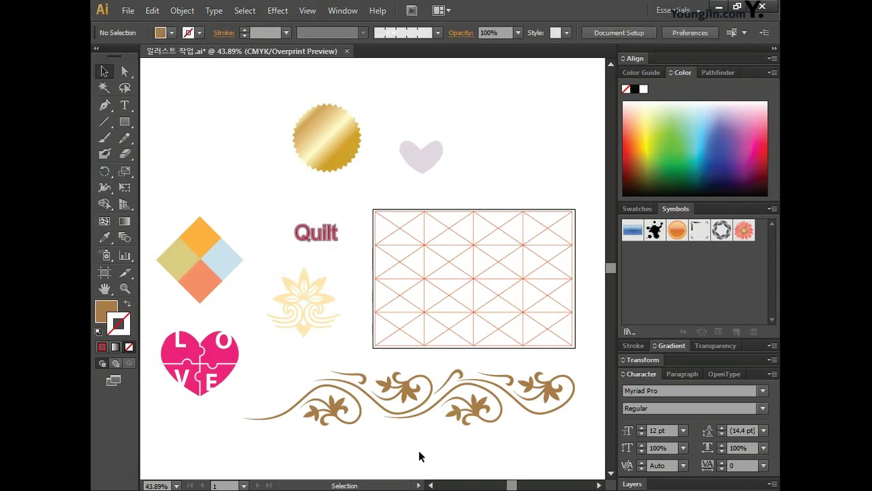
click(331, 158)
key(v)
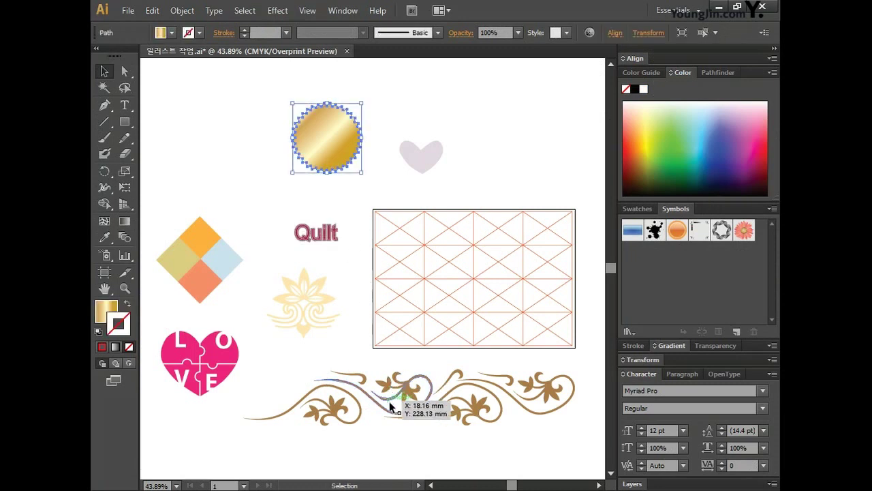
key(alt+Tab)
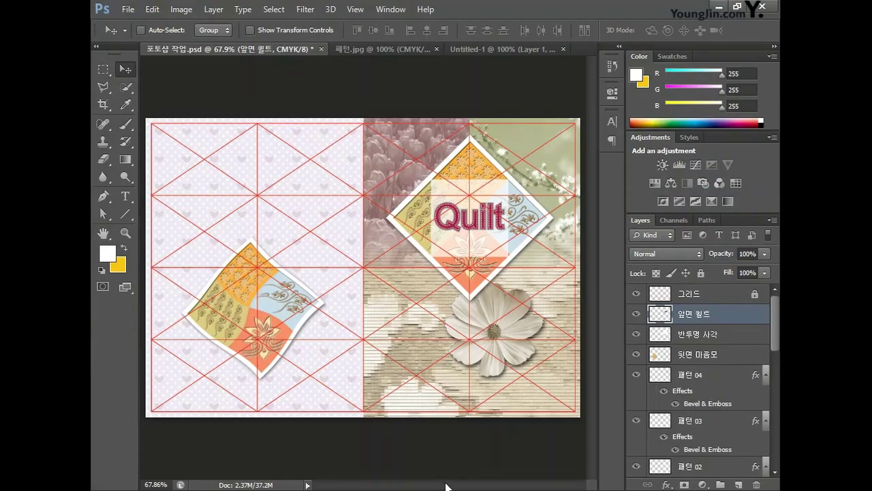
- Paste the gold seal as pixels and shrink it into the front page's lower area, beside the white flower
key(ctrl+v)
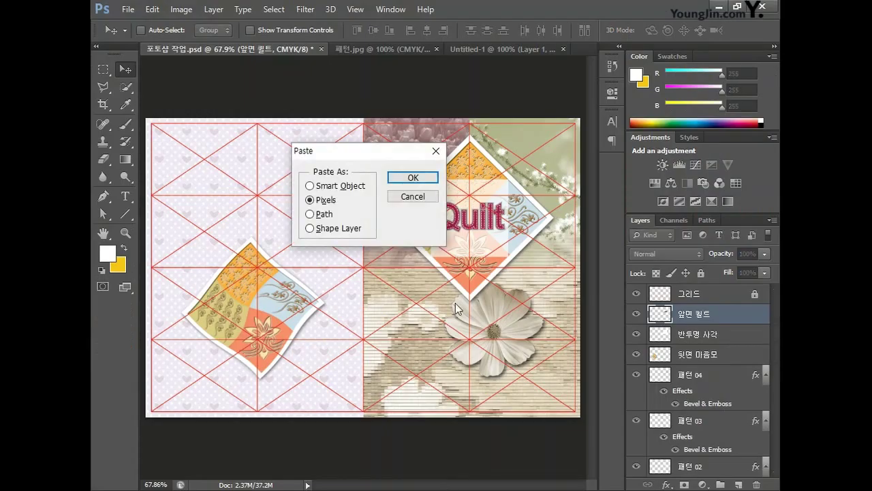
click(413, 178)
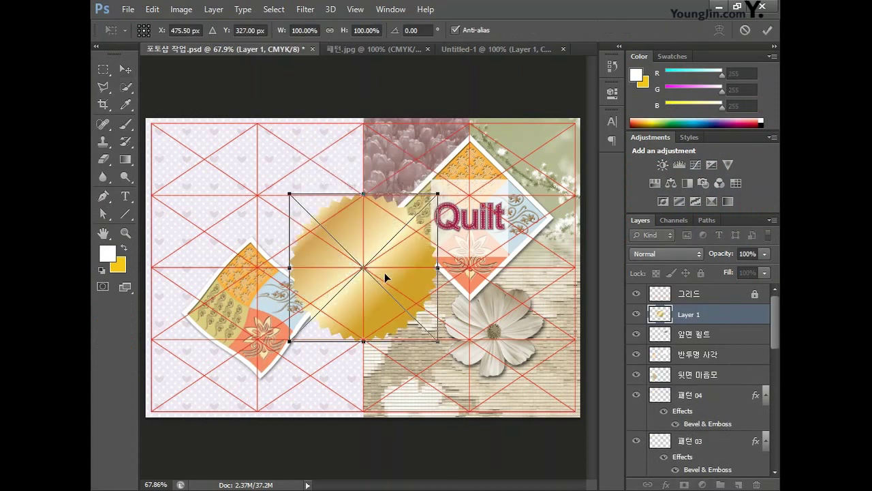
drag(391, 281, 452, 354)
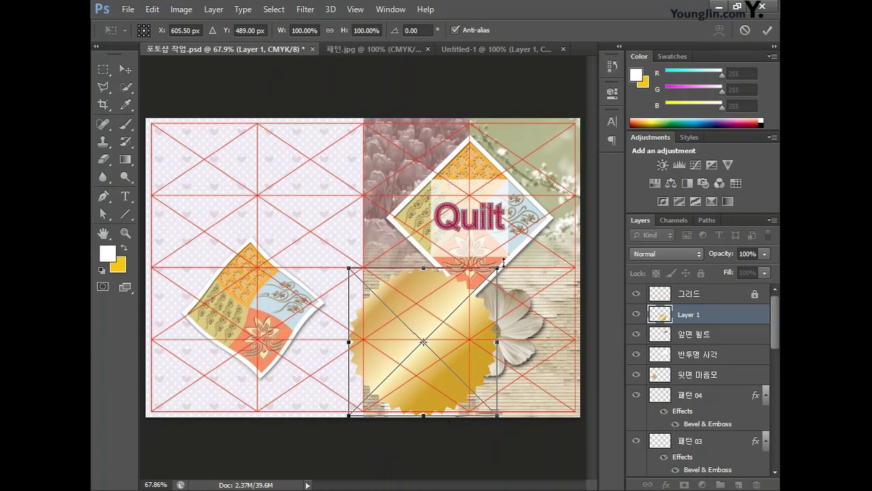
drag(502, 265, 422, 363)
key(Return)
- Rename the gold seal layer as 금박 라벨
double_click(689, 315)
text(금)
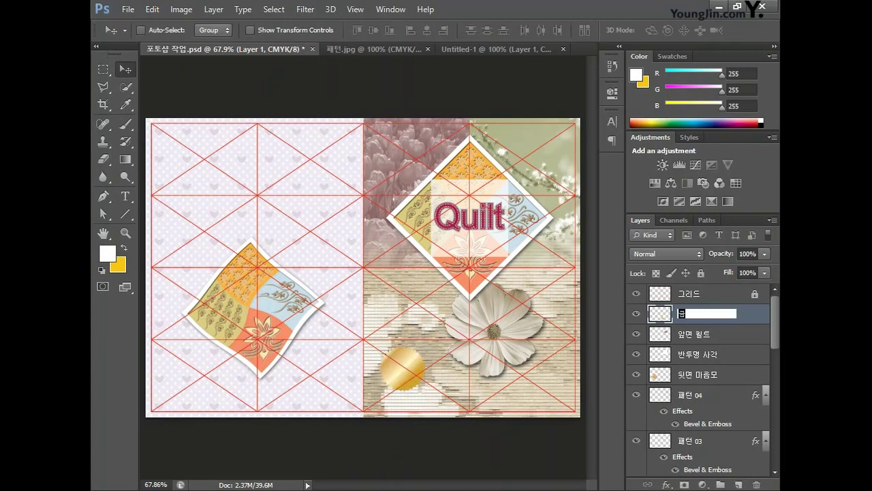
text(박 라벨)
key(Return)
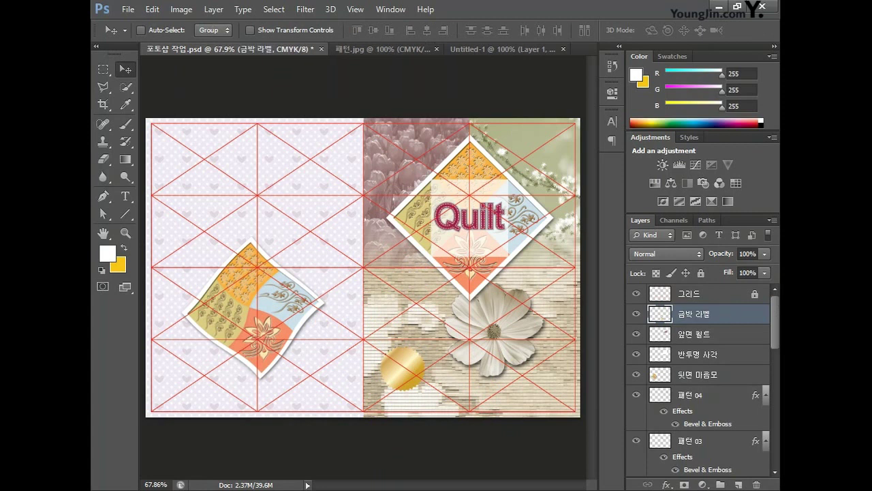
- Add a drop shadow to the 금박 라벨 layer with 60% opacity, 2 px distance and 1 px size
double_click(759, 313)
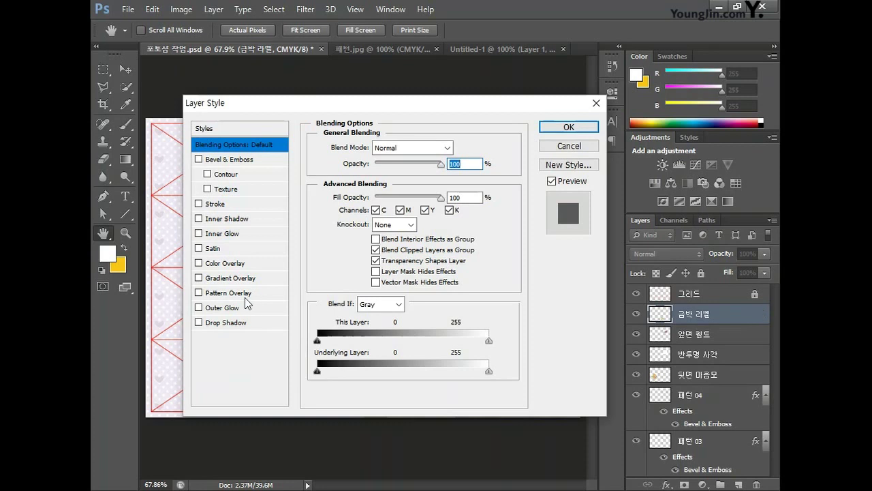
click(235, 323)
drag(415, 164, 436, 165)
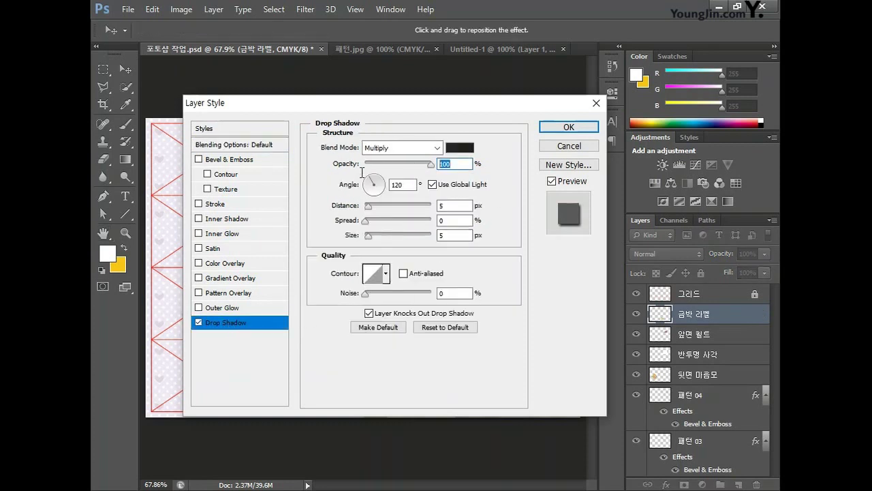
text(60)
key(Tab)
text(2)
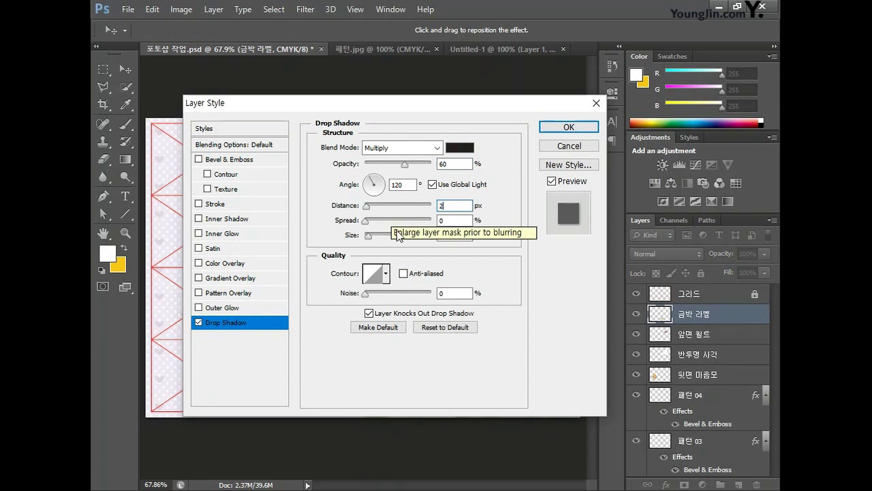
key(Tab)
key(Tab)
text(1)
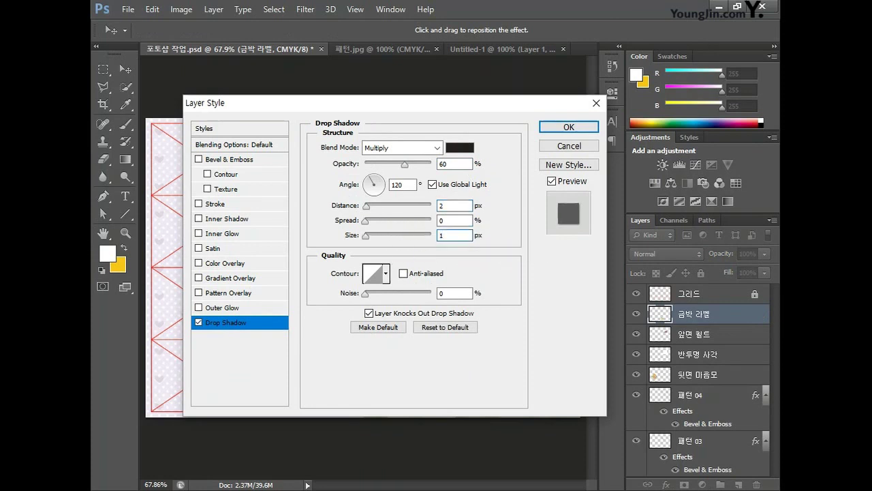
click(570, 127)
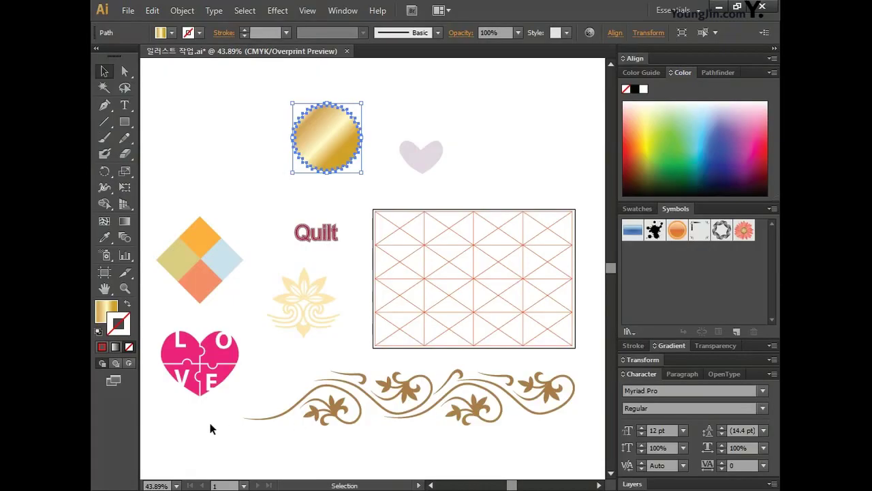
- Switch to Illustrator and copy the pink LOVE puzzle heart
click(224, 418)
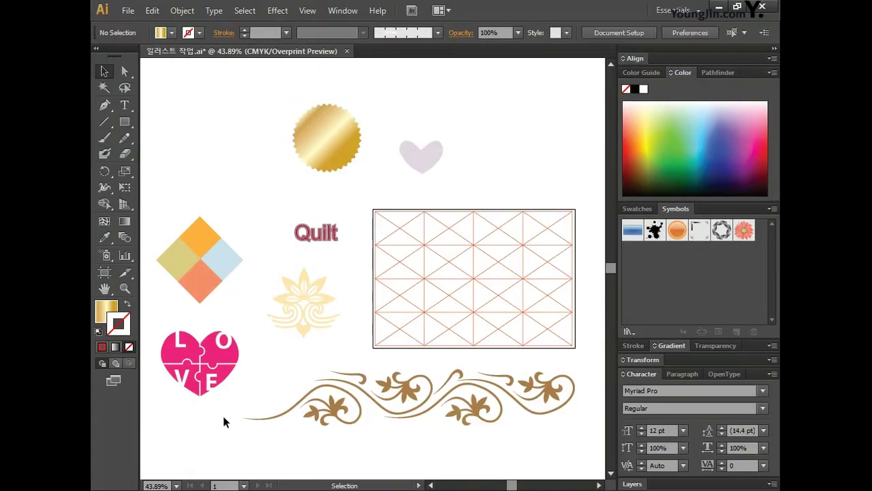
click(218, 340)
key(ctrl+c)
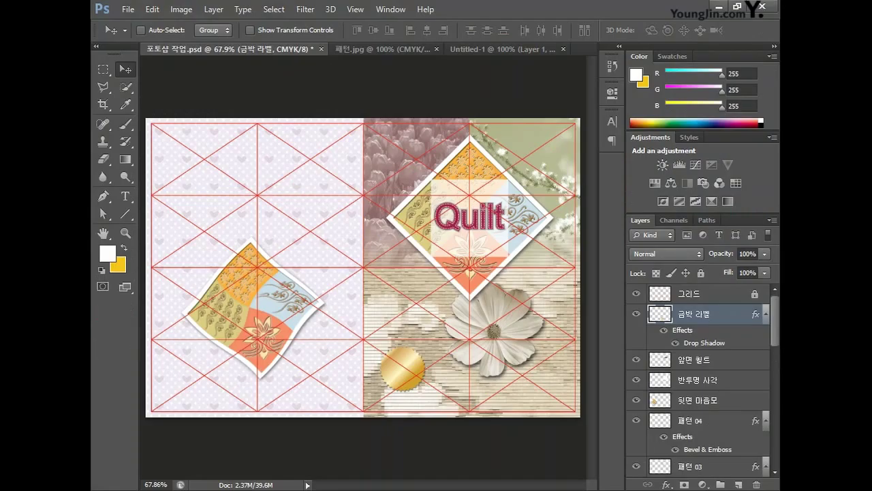
- Paste the LOVE heart as pixels into the Photoshop composition and shrink it into the back page's lower-left corner
key(ctrl+v)
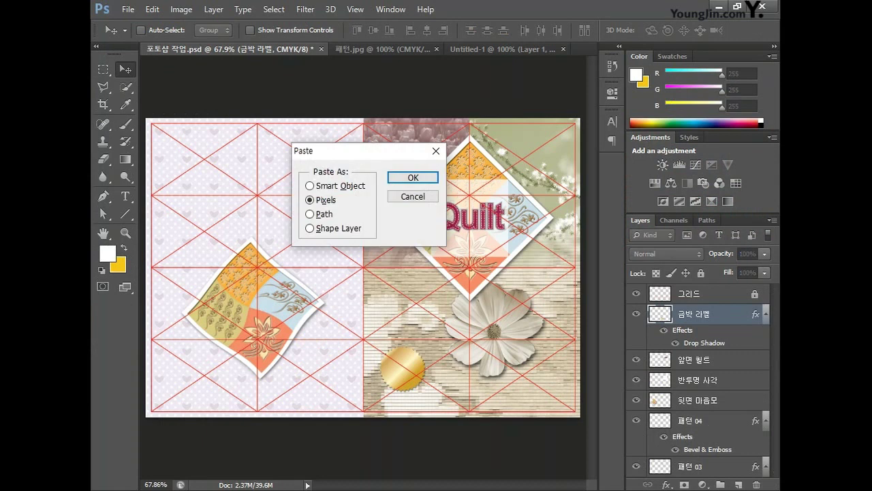
click(409, 176)
drag(394, 242, 283, 291)
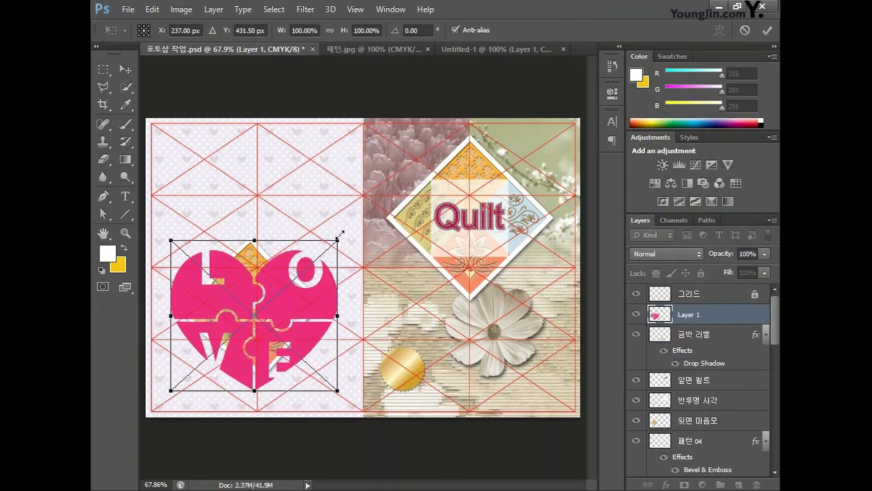
drag(337, 241, 198, 368)
key(Return)
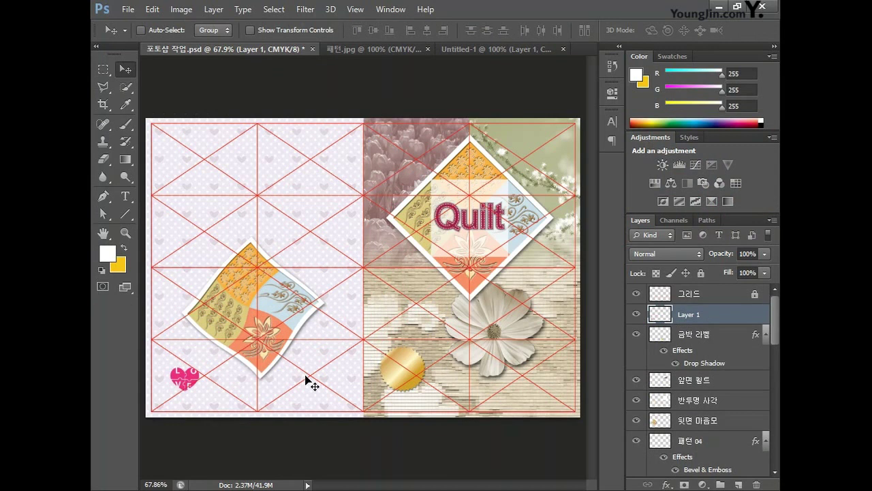
- Rename the LOVE heart layer as 뒷면 러브퀼트 and lower its opacity to 90%
double_click(701, 314)
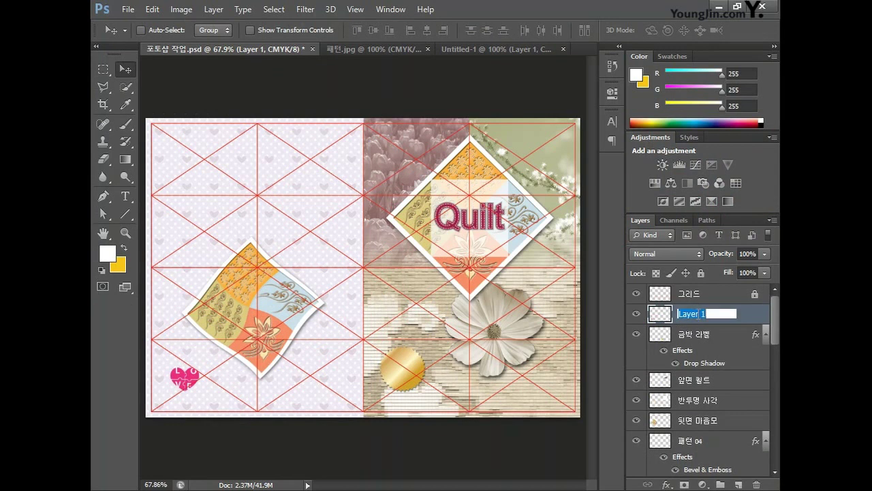
text(뒷면 하트)
text(퀼트)
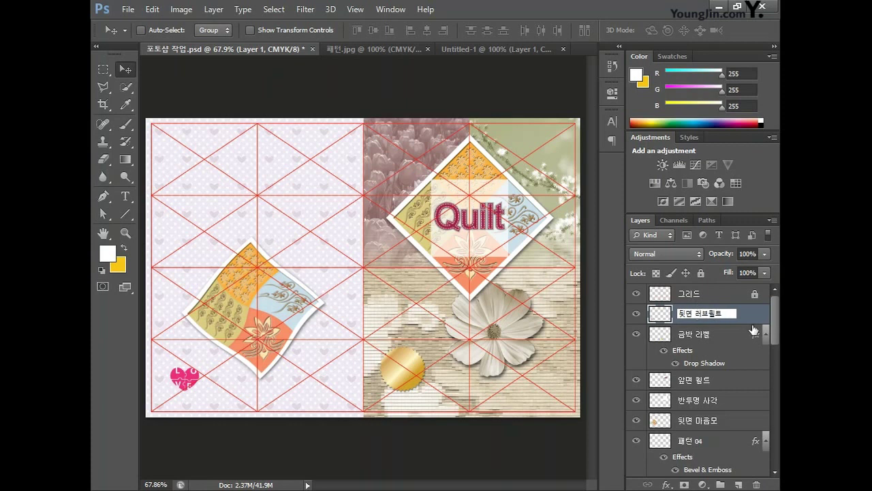
key(Return)
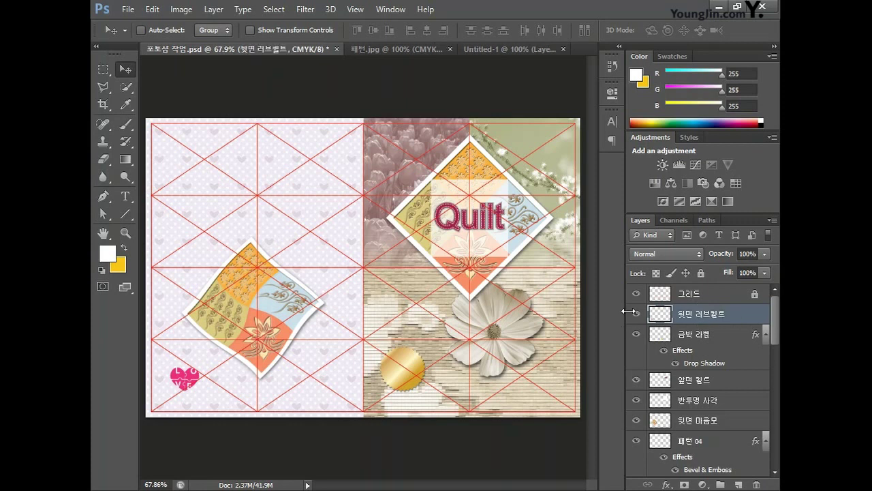
click(750, 253)
text(90)
key(Return)
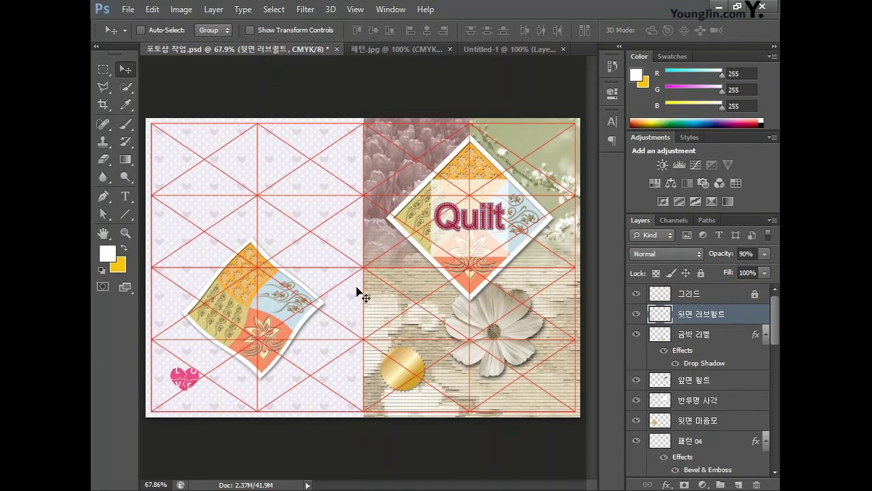
- Show the rulers and place vertical guides at about 13 and 11 on the horizontal ruler, either side of the page divide
click(354, 10)
mouse_move(390, 10)
mouse_move(354, 10)
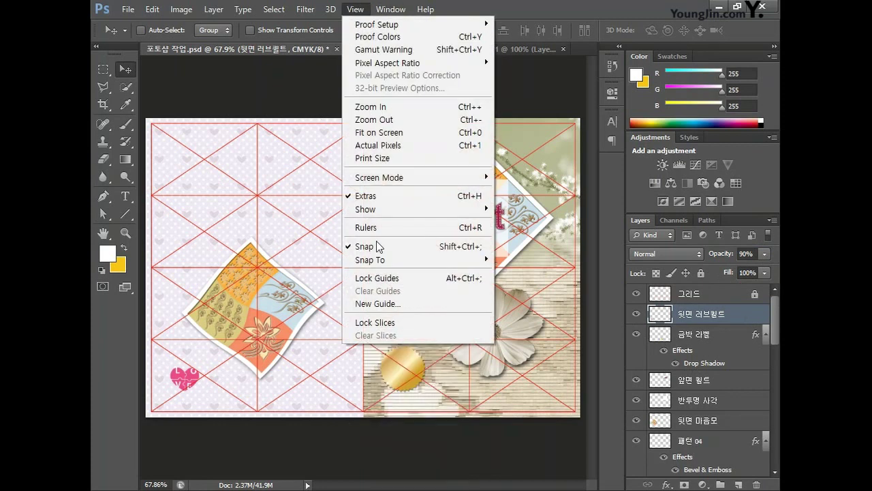
click(395, 227)
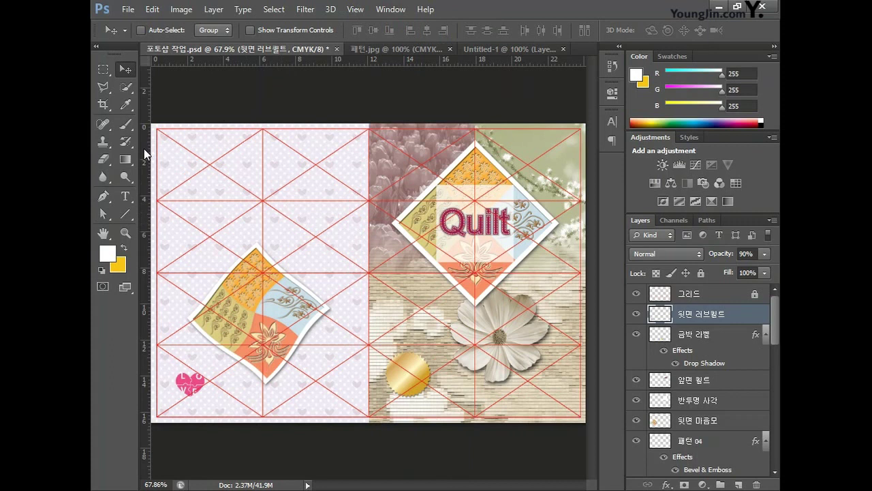
drag(145, 154, 387, 182)
drag(146, 189, 351, 177)
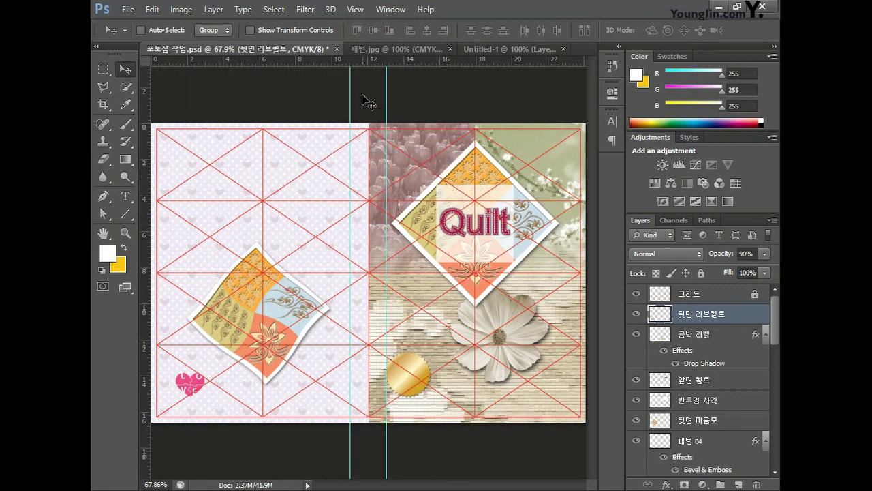
- Place horizontal guides at about 6, 9.5 and 13.5 on the vertical ruler
drag(366, 60, 369, 365)
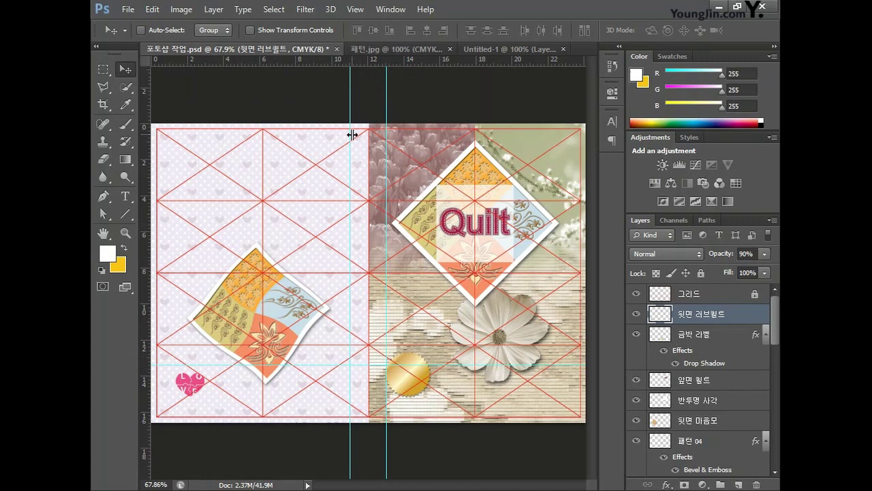
drag(330, 63, 359, 233)
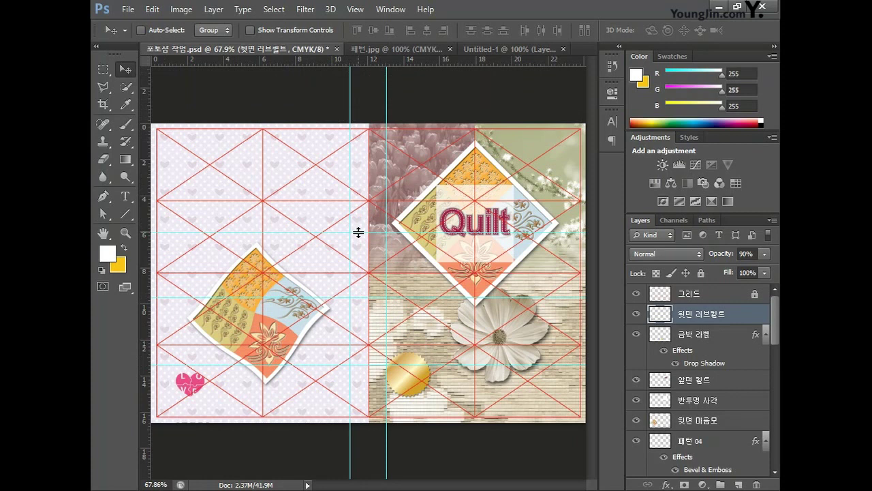
- Add a new layer above the LOVE heart layer and name it 옆면 배경 01
click(737, 485)
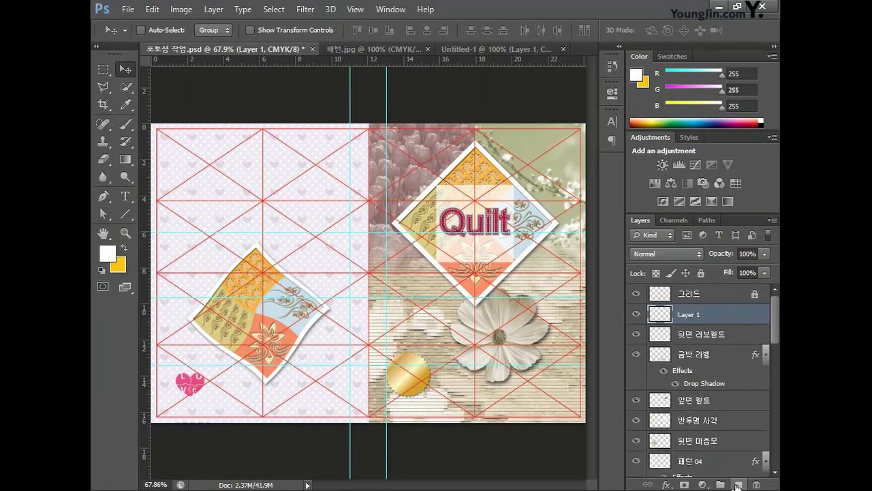
double_click(690, 315)
text(얼)
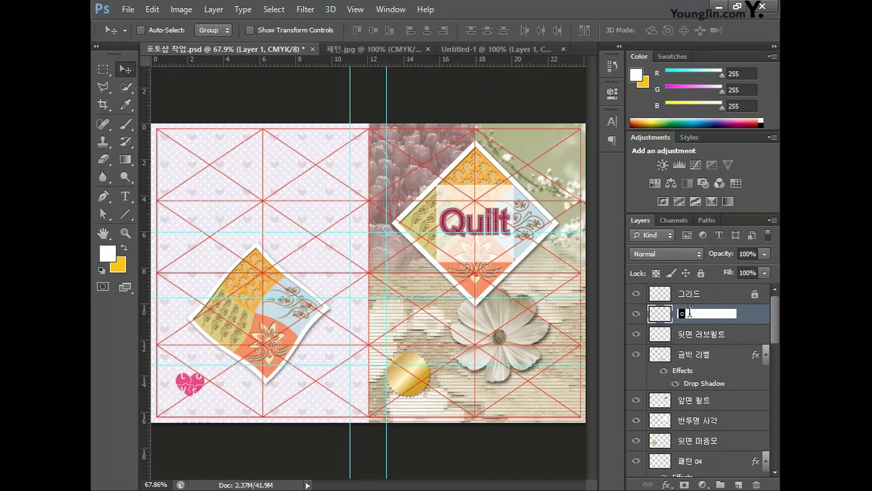
text(면 배경)
text( 01)
key(Return)
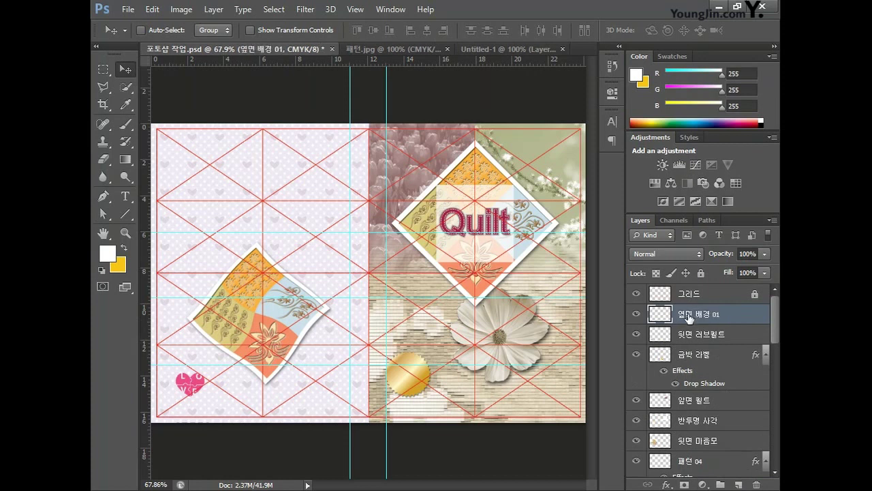
- Move the vertical guides to about 11.3 and 12.7, and select the strip between them from the page top to the highest horizontal guide
click(103, 69)
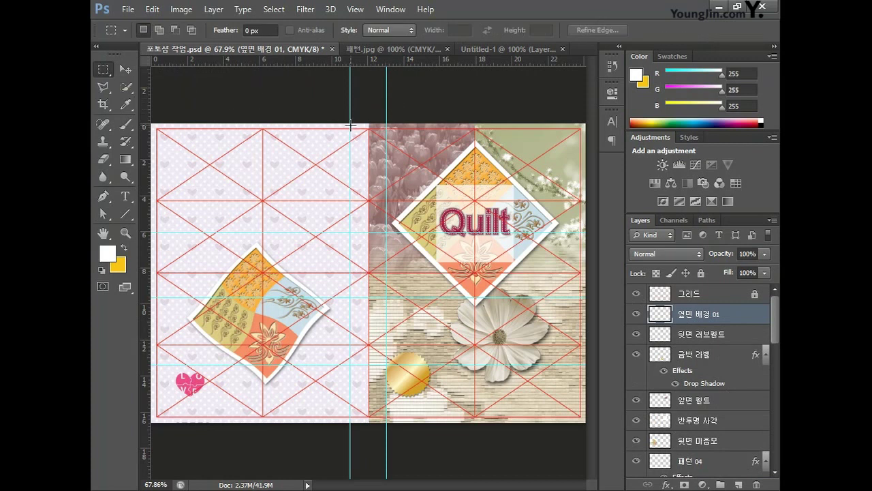
key(v)
drag(352, 77, 381, 77)
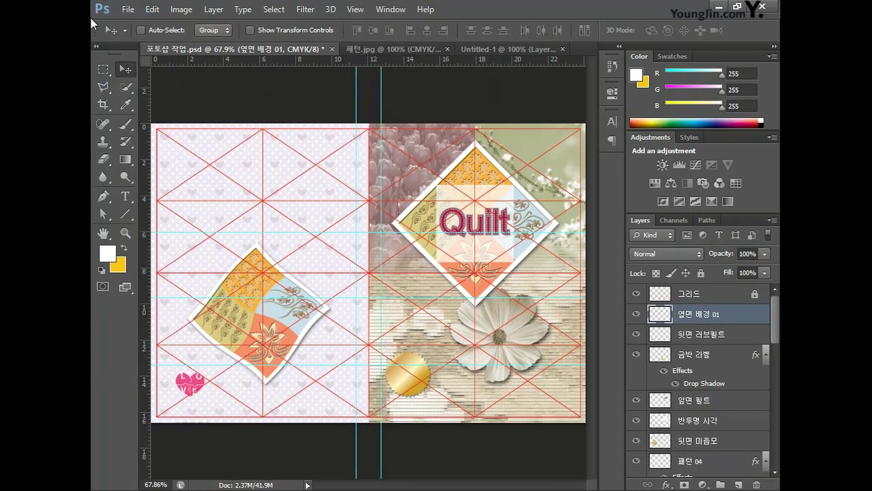
key(m)
drag(357, 123, 381, 232)
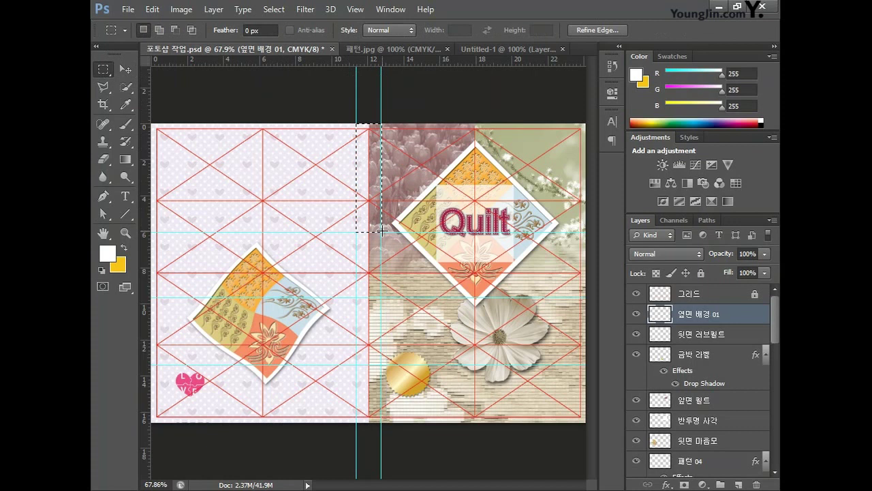
- Set the foreground colour to orange with C 0, M 35, Y 85, K 0
click(107, 255)
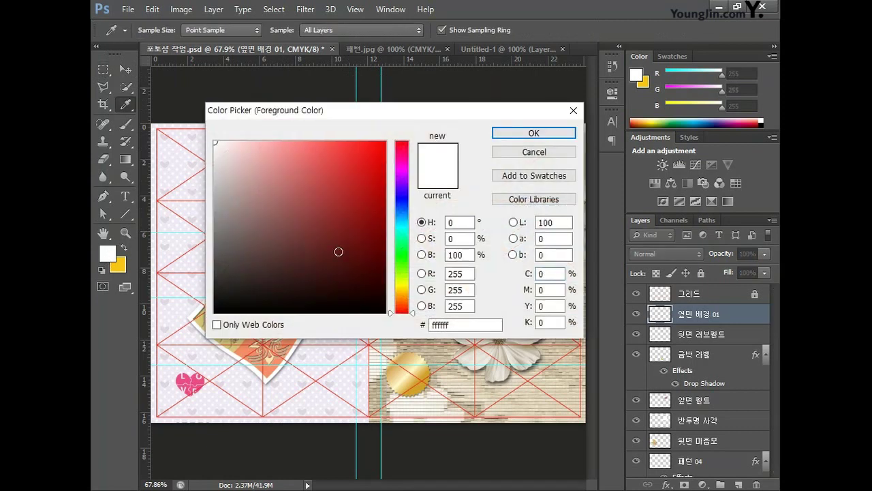
click(529, 273)
key(Tab)
text(35)
key(Tab)
text(85)
key(Tab)
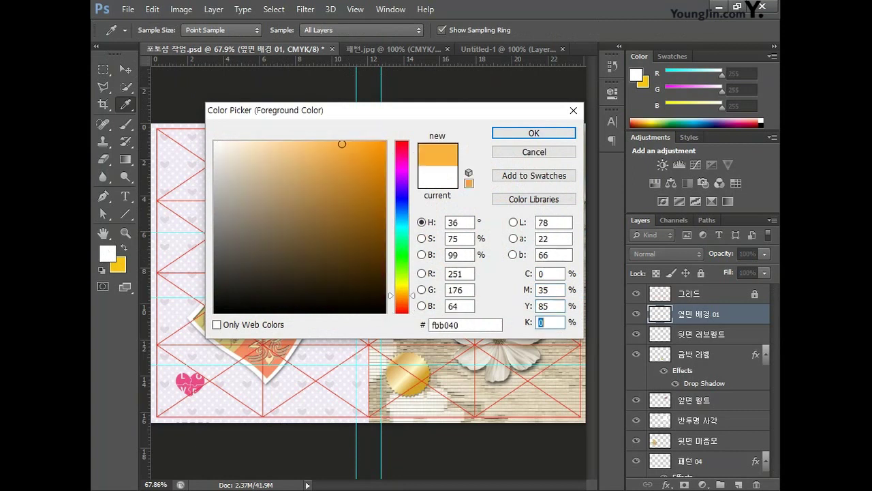
click(534, 132)
- Set the background colour to dark crimson with C 30, M 100, Y 60, K 20
click(118, 265)
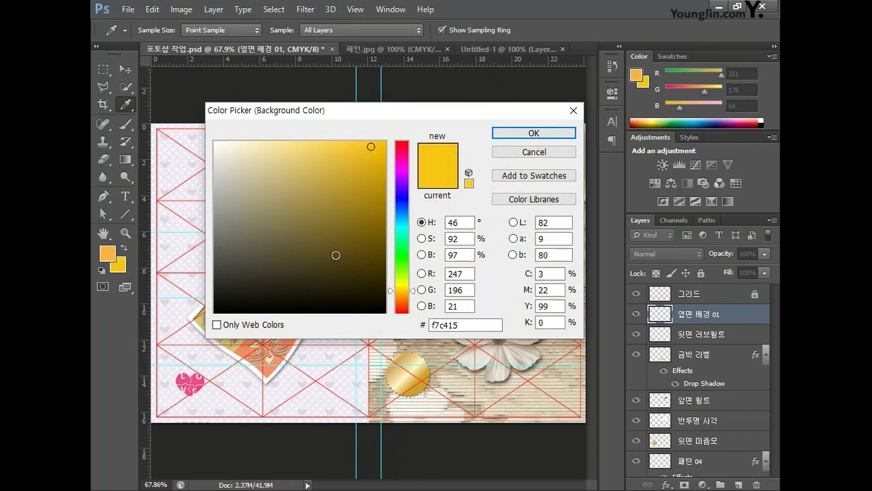
double_click(538, 275)
text(30)
key(Tab)
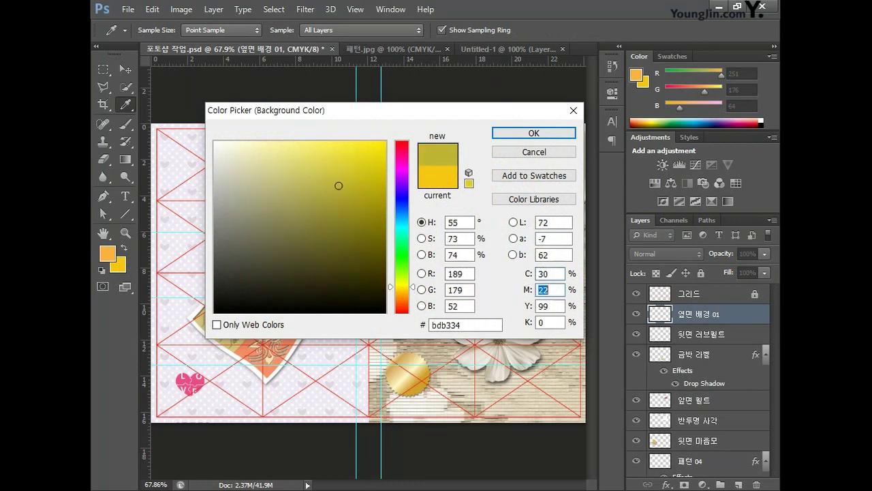
text(100)
key(Tab)
text(60)
text(20)
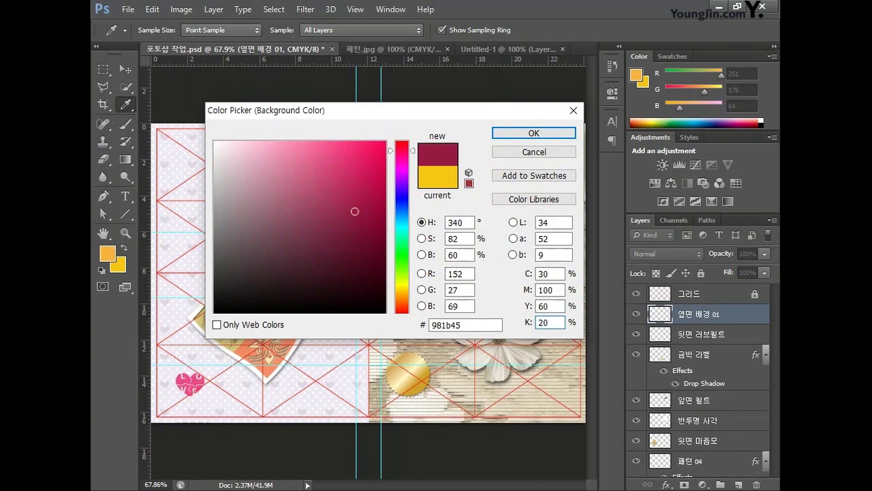
key(Return)
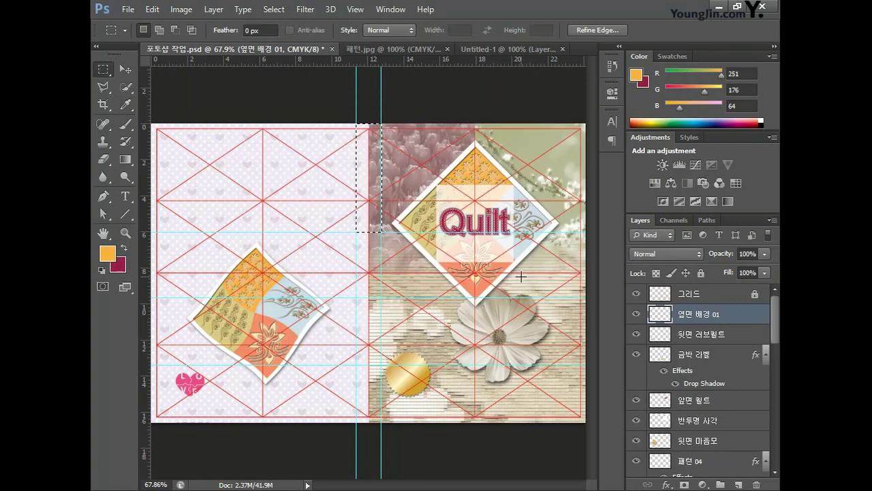
- Fill the selected spine strip with a linear gradient running from orange at its lower end to crimson at its upper end, and deselect
click(129, 158)
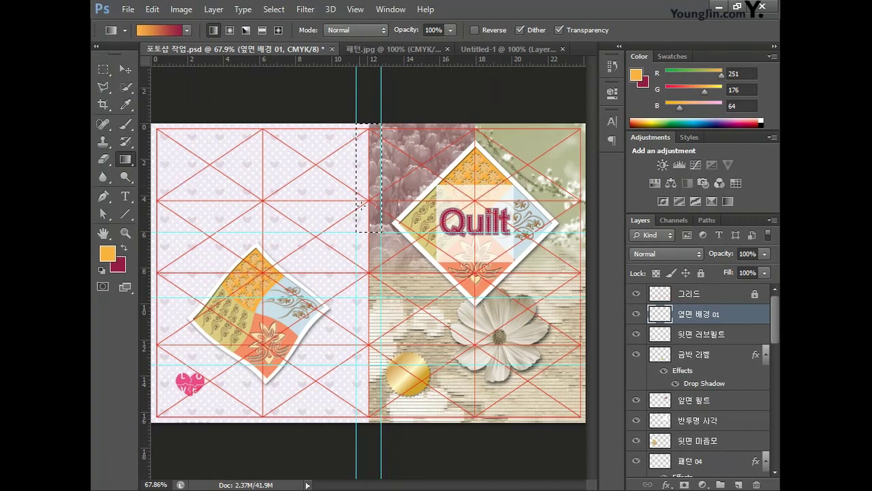
drag(358, 202, 375, 140)
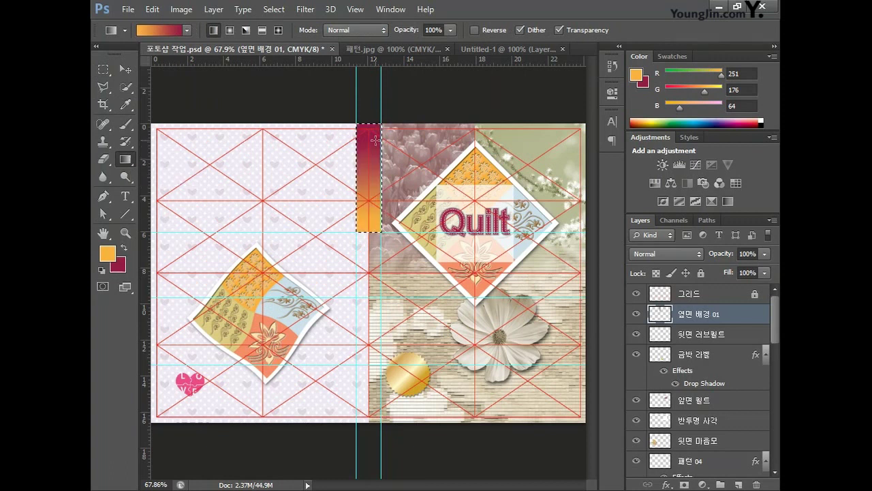
key(ctrl+d)
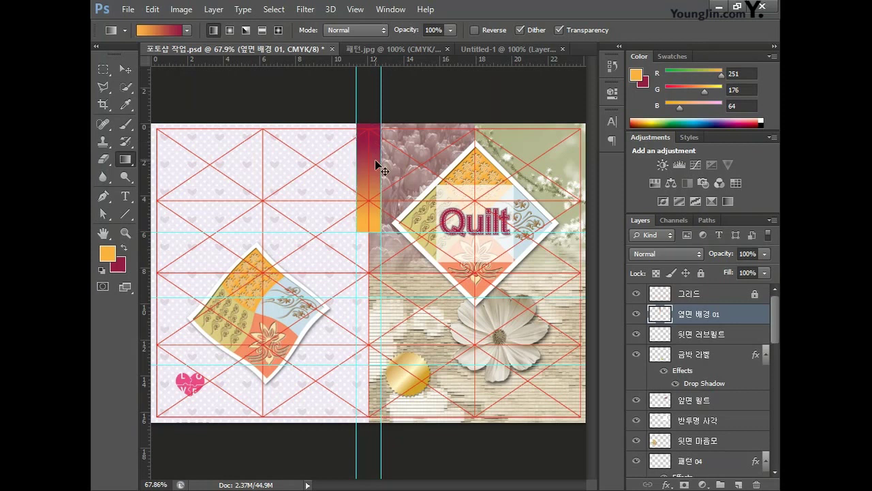
- Select the spine block between the highest and middle horizontal guides and add a new layer for it
click(105, 72)
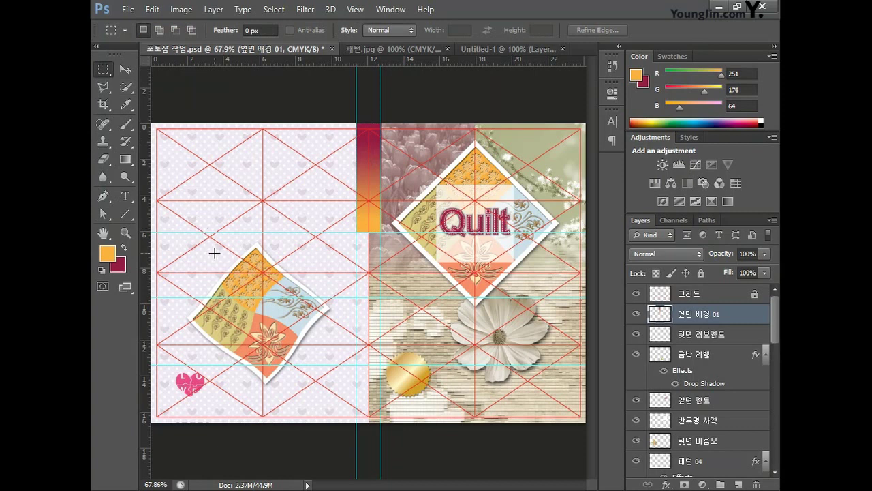
drag(356, 232, 381, 299)
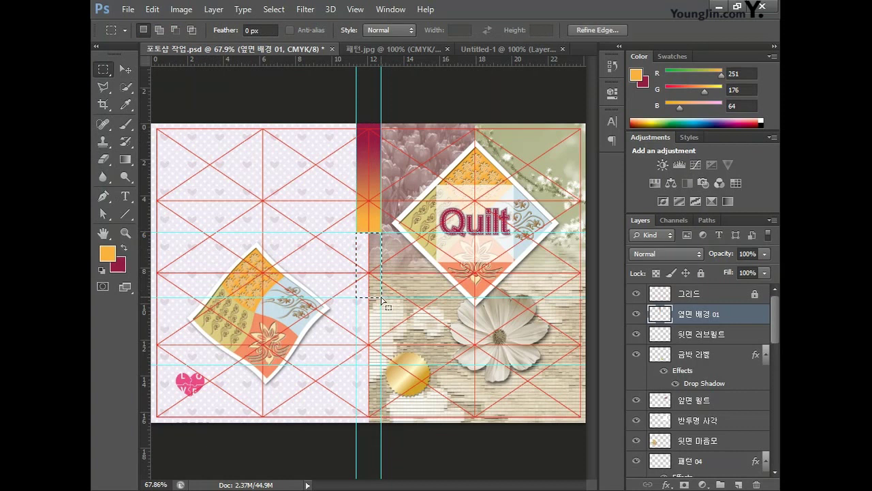
click(739, 484)
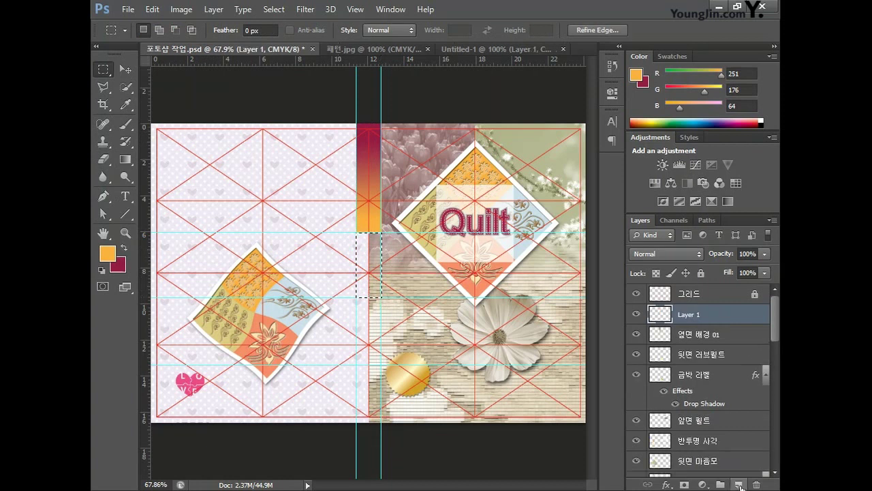
- Set the foreground colour to white with C, M, Y and K at 0 and fill the selected spine block
click(107, 254)
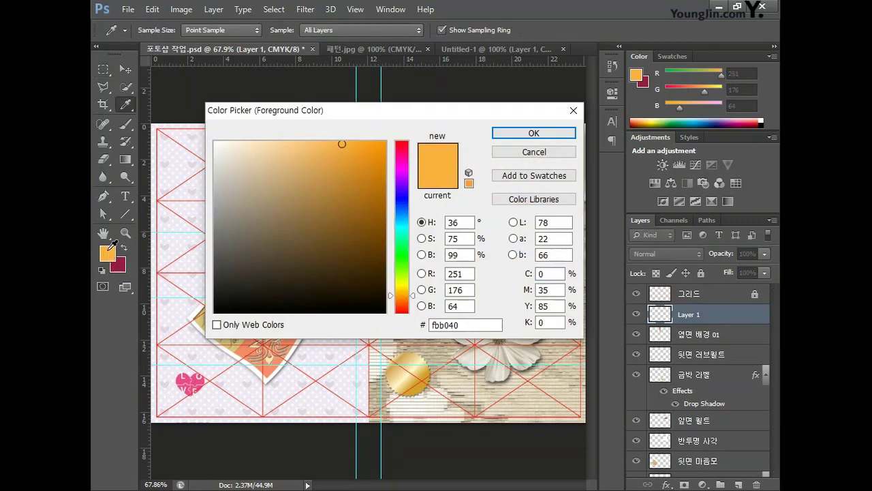
click(525, 273)
key(Tab)
text(0)
key(Tab)
text(0)
key(Tab)
click(533, 133)
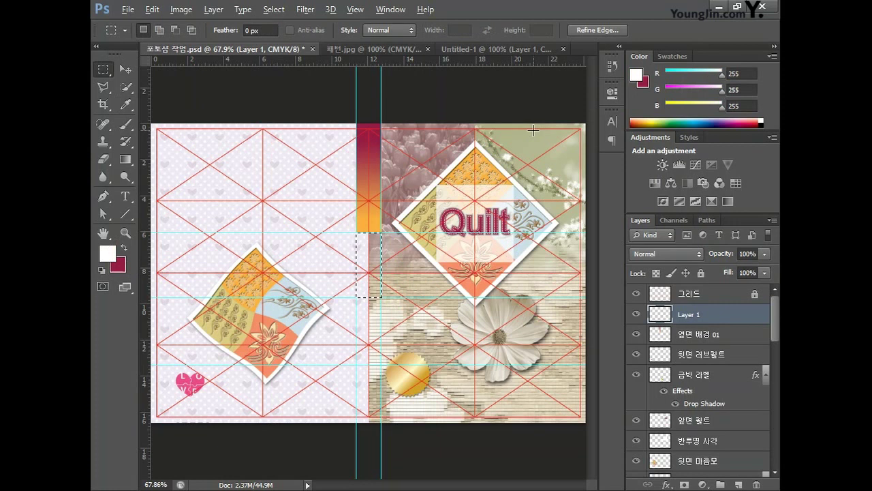
key(alt+BackSpace)
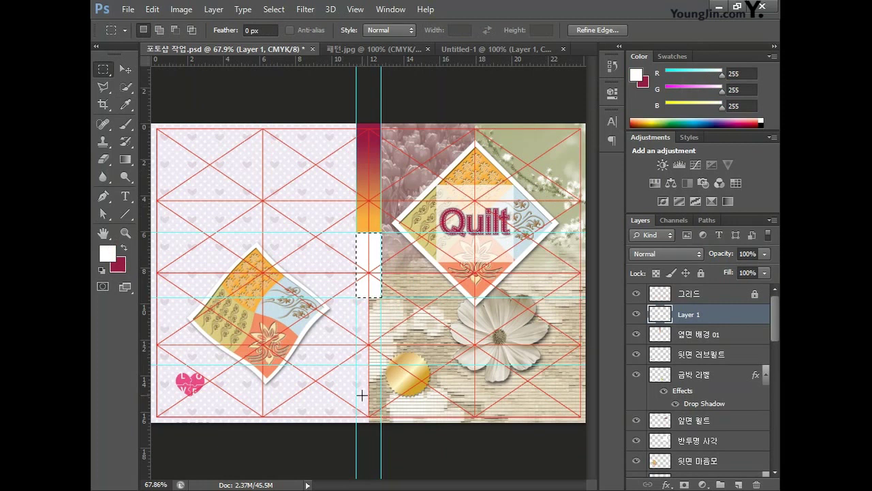
- Add another layer and select the spine block between the middle and lowest horizontal guides
key(ctrl+j)
drag(356, 301, 380, 366)
drag(356, 300, 380, 367)
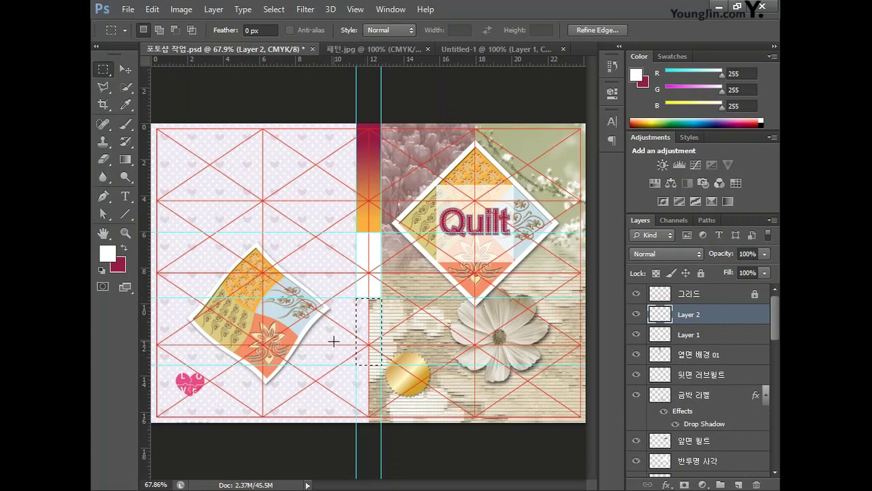
- Set the foreground colour to C 30, M 100, Y 60, K 15 and fill the selected spine block with it
click(107, 254)
text(30)
key(Tab)
text(100)
key(Tab)
text(60)
key(Tab)
text(15)
click(558, 133)
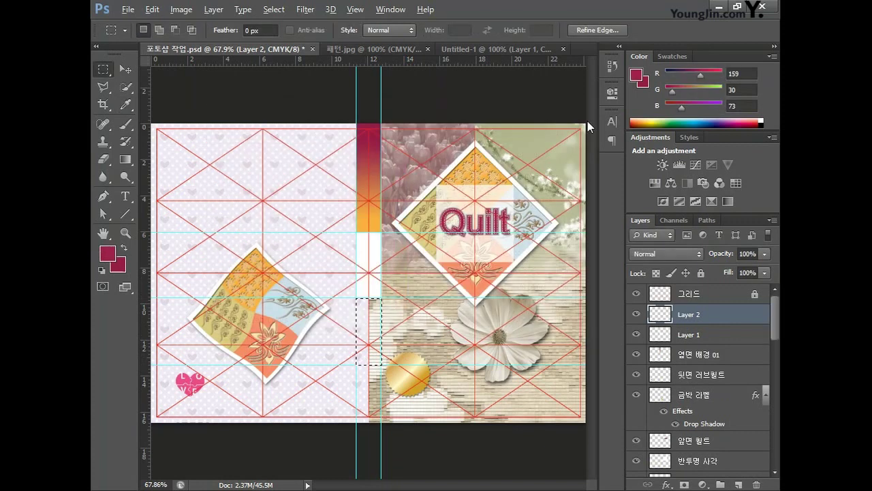
key(alt+BackSpace)
- On a new layer, fill the spine block from the lowest guide to the page bottom with light grey C 0, M 0, Y 0, K 15
drag(356, 365, 381, 421)
click(738, 484)
click(107, 254)
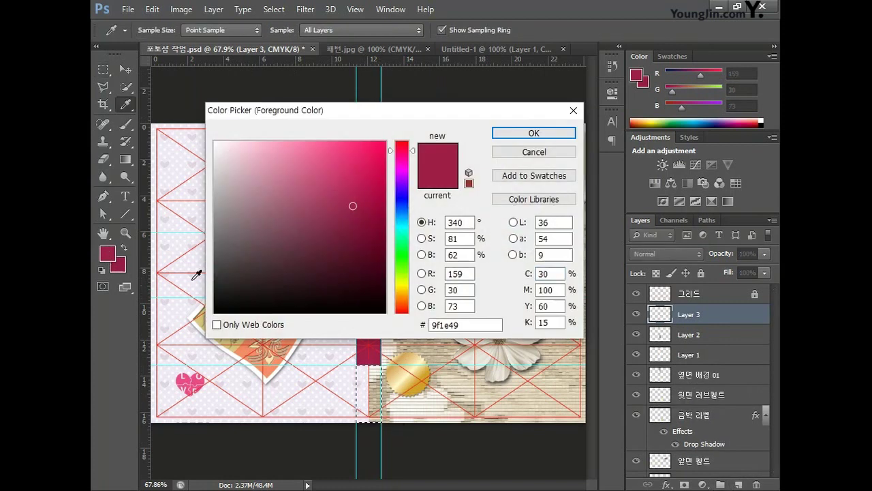
click(550, 274)
text(0)
key(Tab)
text(0)
key(Tab)
text(0)
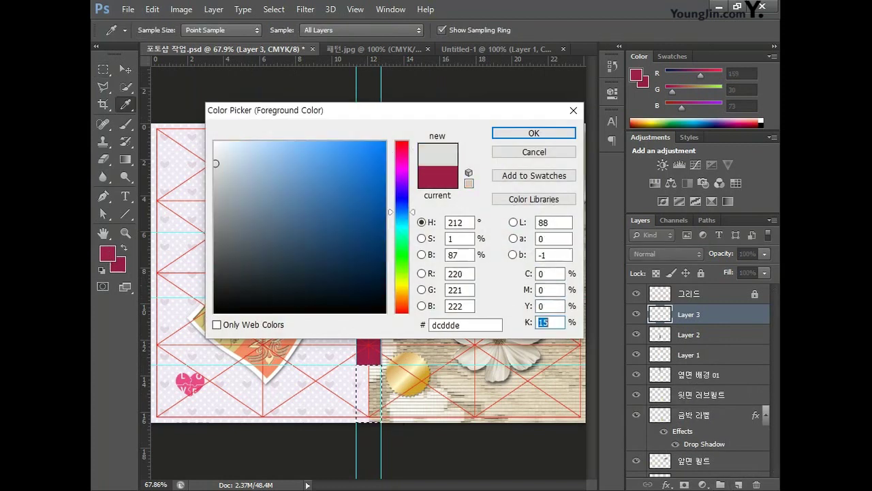
click(551, 133)
key(m)
key(alt+BackSpace)
key(ctrl+d)
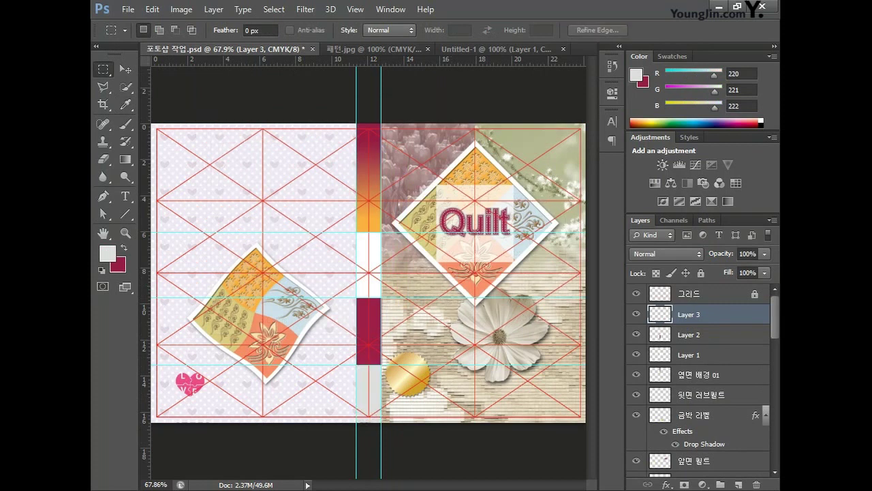
- Switch to Illustrator and copy the Quilt lettering
click(337, 484)
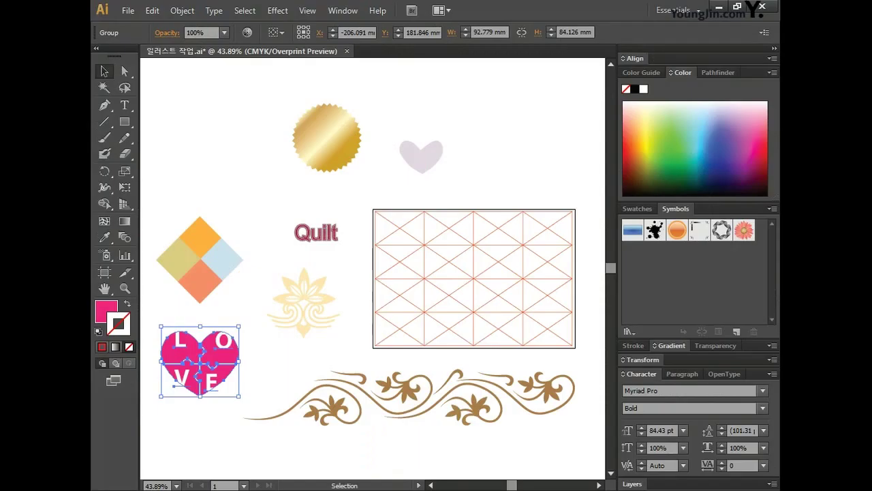
click(328, 234)
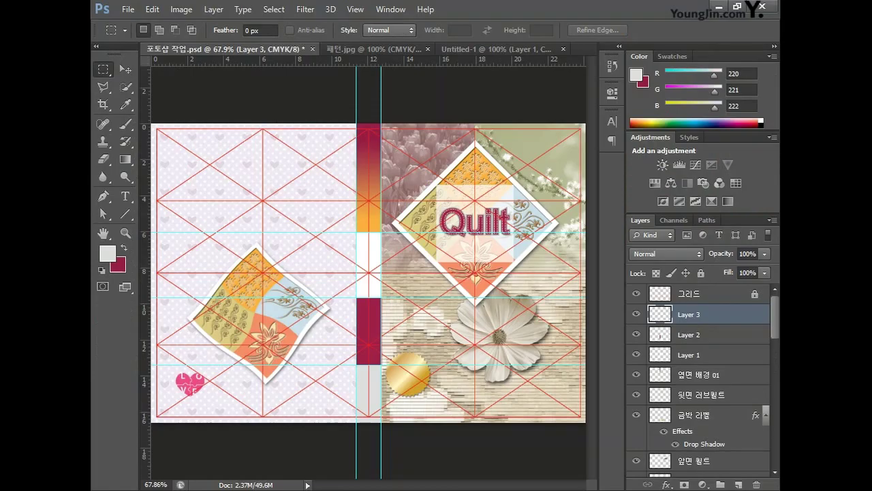
- Paste the Quilt lettering as pixels into the Photoshop composition, rotate it 90°, scale it to about 60% and fit it in the white spine block
key(ctrl+v)
click(413, 175)
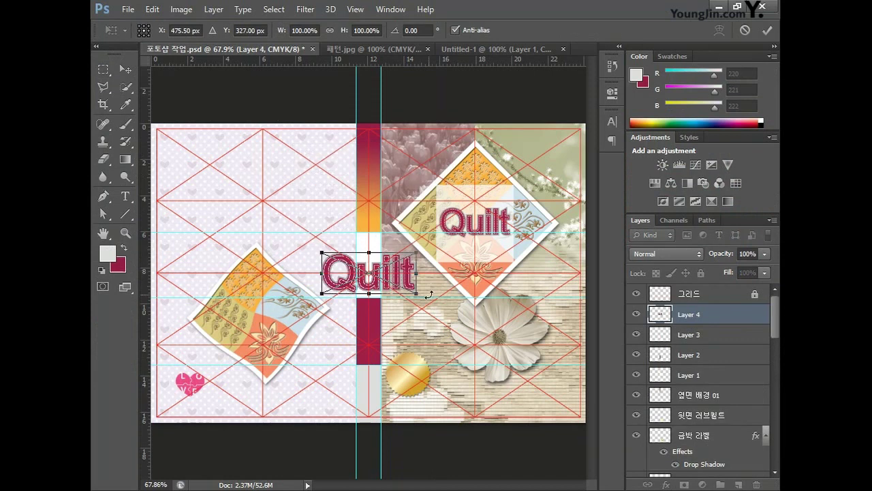
drag(429, 294, 348, 328)
drag(389, 223, 372, 257)
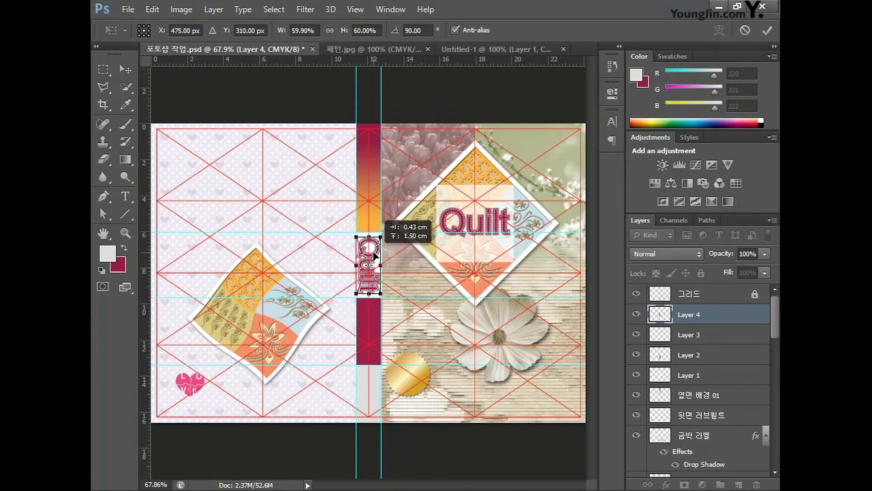
key(Return)
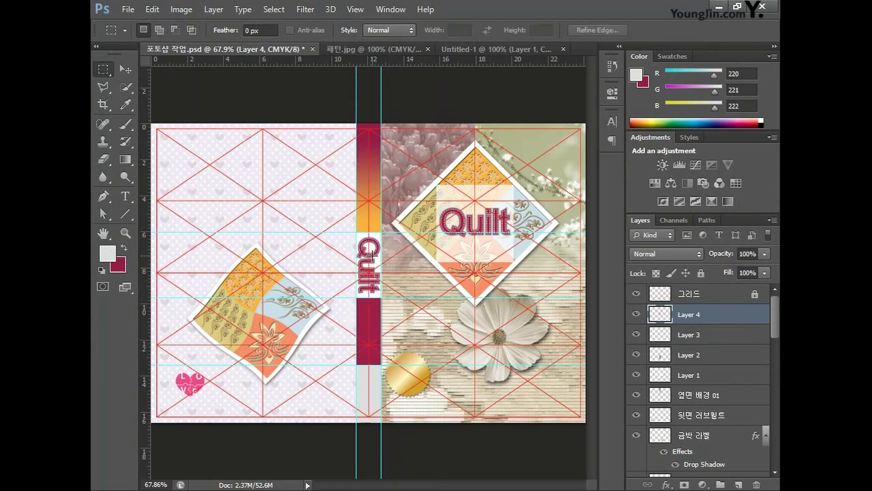
- Rename the spine lettering's layer as 옆면 퀼트
double_click(691, 315)
text(ㅌ)
text(옆면 퀼트)
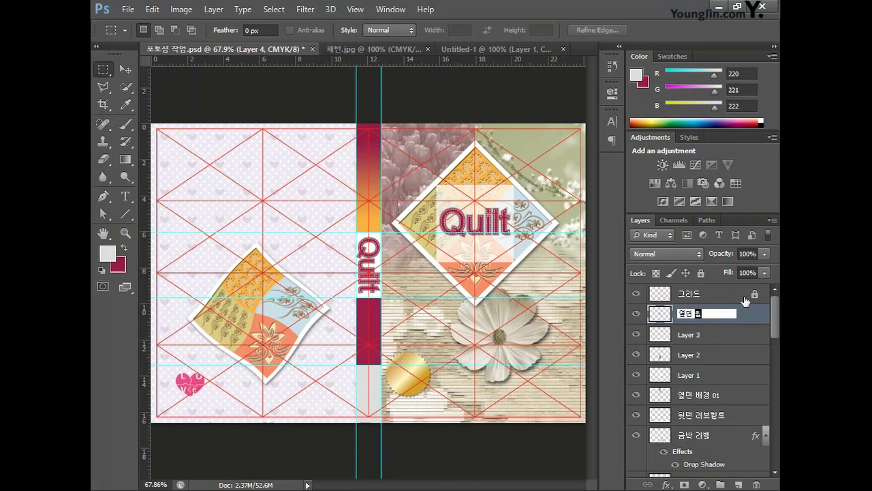
key(Return)
- Switch to Illustrator, copy the pink LOVE puzzle heart and return to the Photoshop composition
click(403, 436)
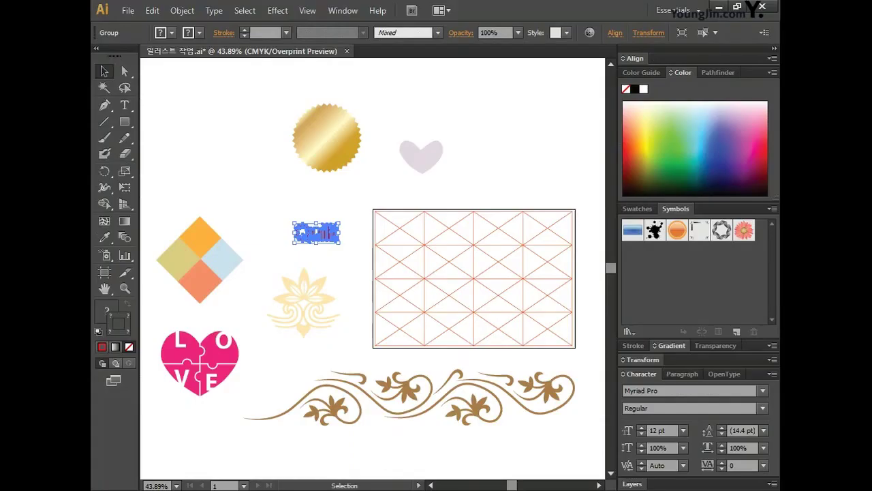
click(207, 349)
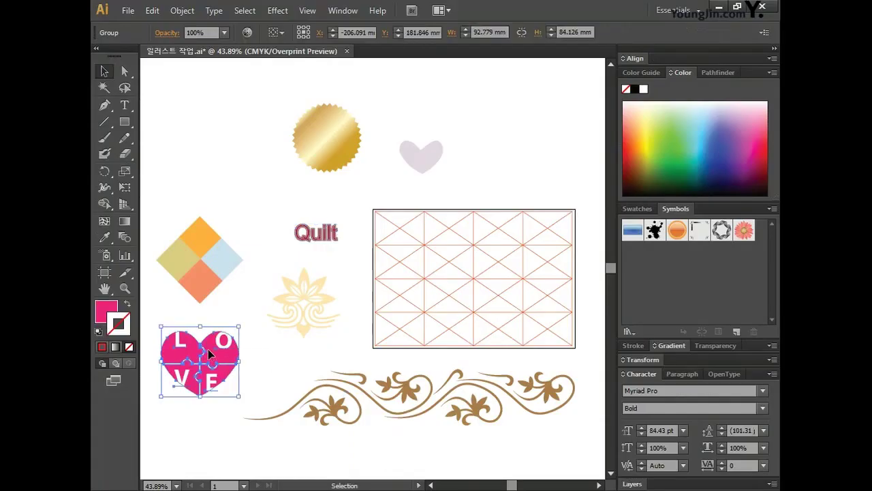
click(402, 488)
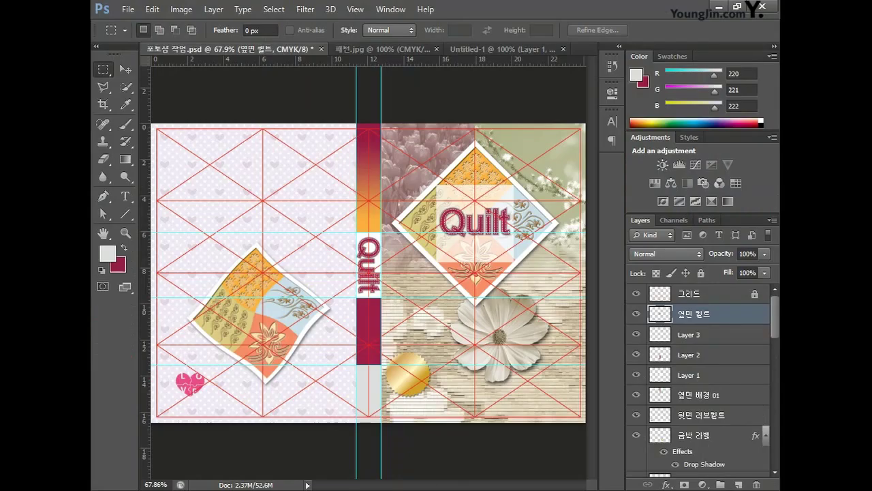
- Paste the LOVE heart as pixels, rotate it 90°, scale it to about 14.5% and fit it in the light grey spine block
key(ctrl+v)
click(411, 176)
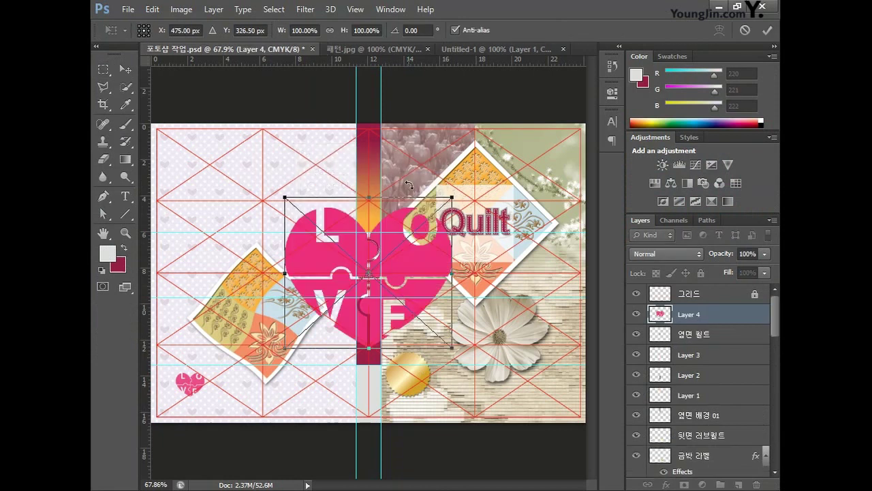
drag(411, 203, 366, 399)
key(Right)
key(Right)
key(Right)
key(Right)
key(Right)
key(Right)
key(Up)
key(Up)
key(Up)
key(Up)
key(Up)
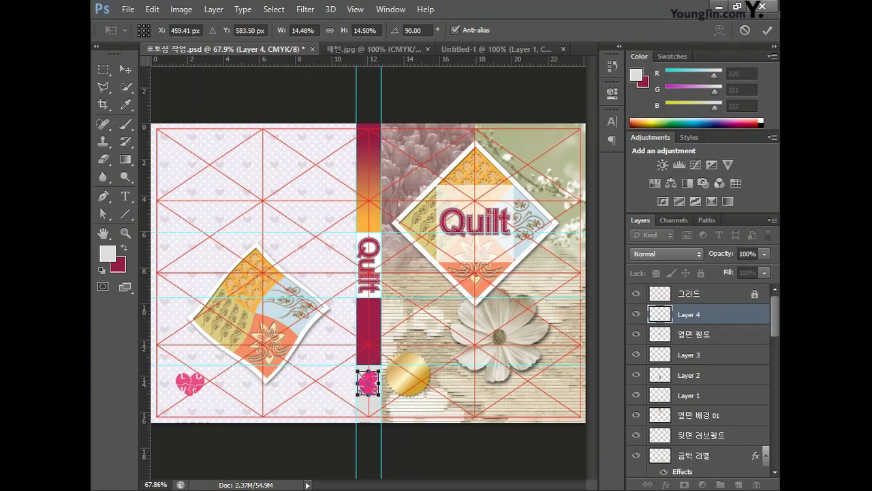
key(Return)
- Rename the spine heart's layer as 옆면 러브 퀼트
double_click(692, 314)
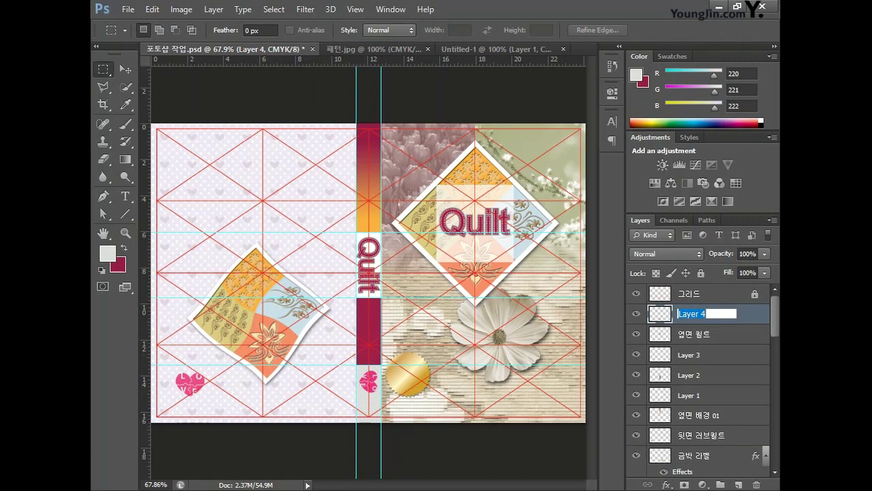
text(옆ㅁ)
text(면 러브ㅋ)
text(퀼트)
key(Return)
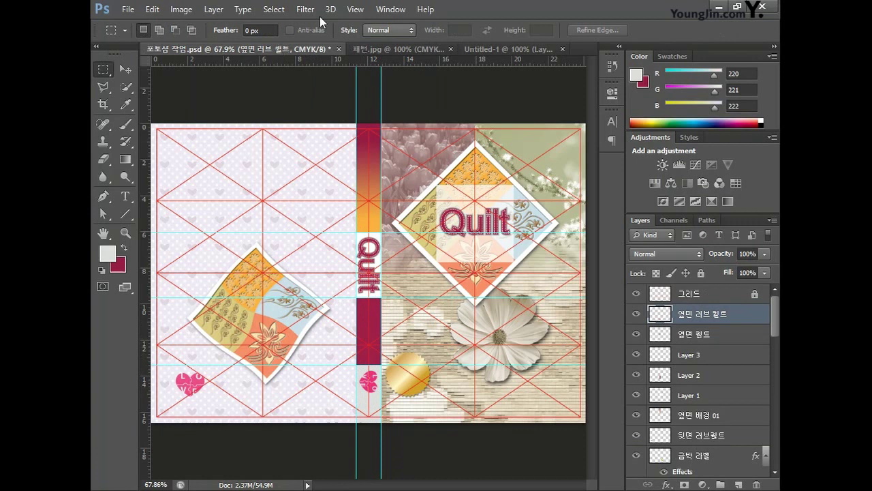
- Hide the rulers and guides and turn off the visibility of the 그리드 layer
click(355, 10)
click(401, 225)
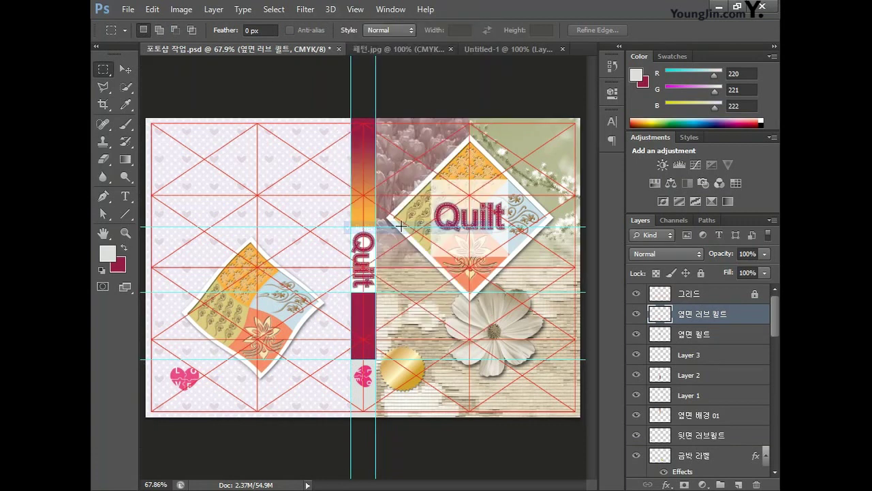
key(ctrl+semicolon)
key(v)
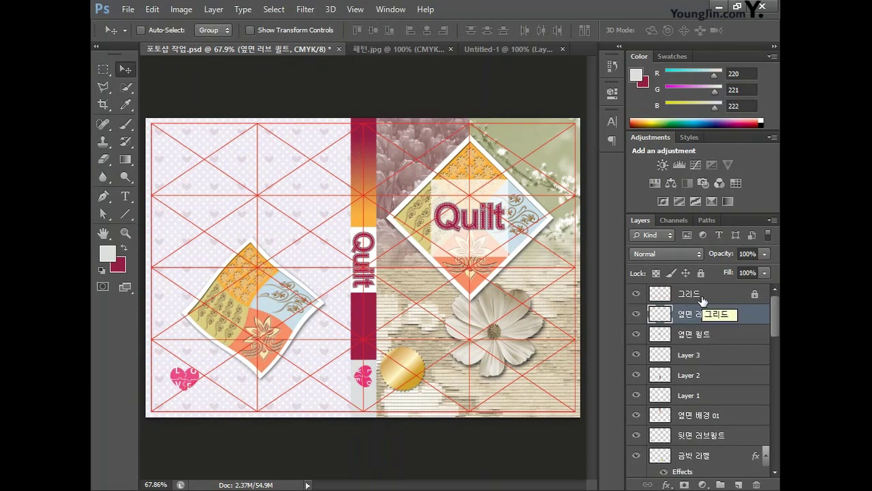
click(635, 294)
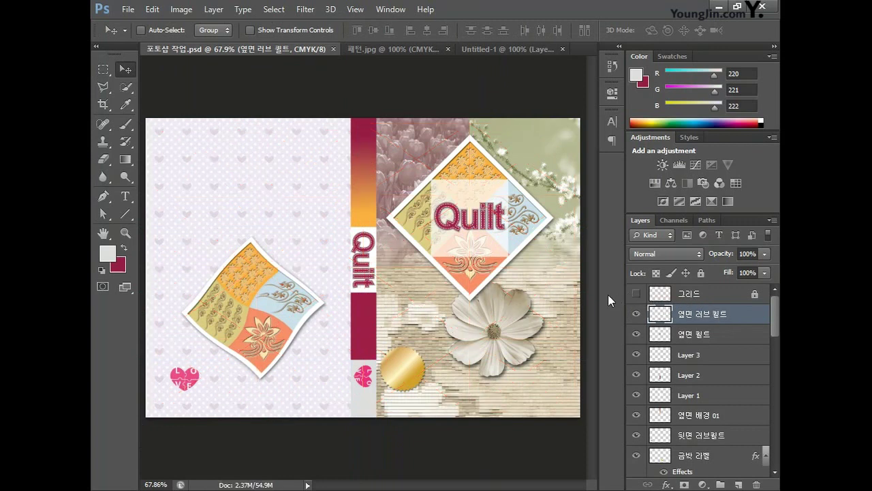
- Convert the composition to RGB Color mode without flattening its layers
click(181, 8)
mouse_move(203, 29)
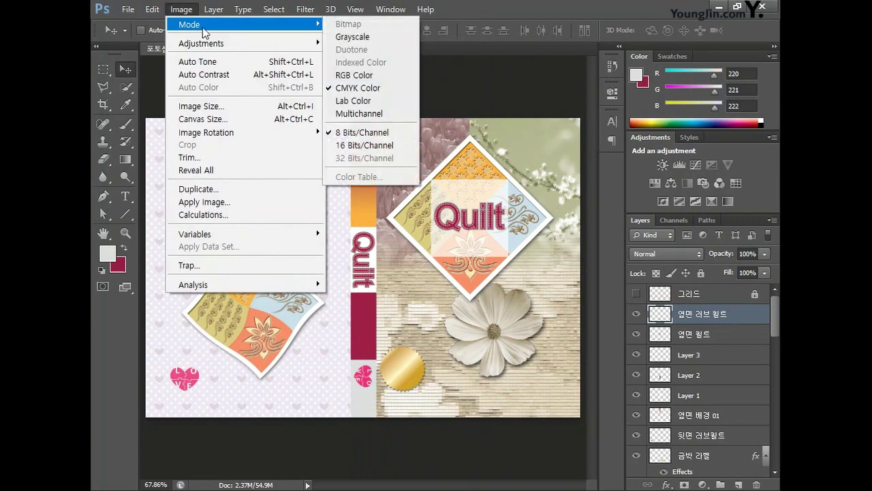
click(382, 76)
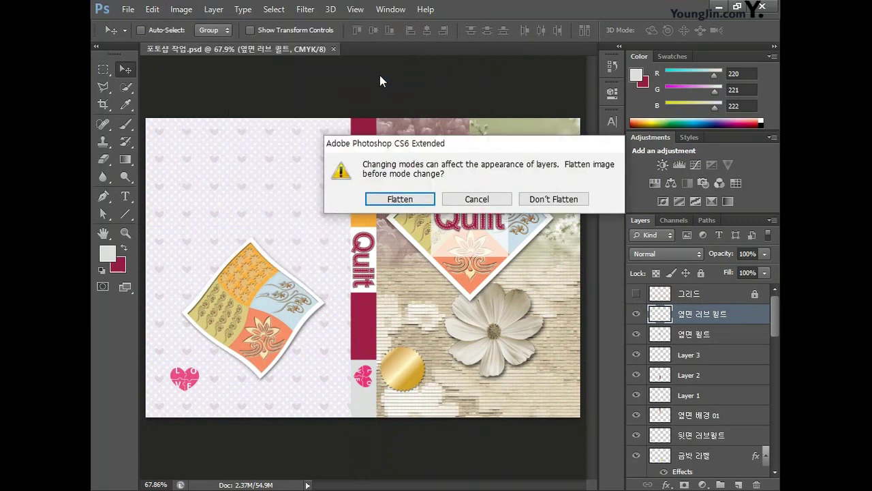
drag(512, 143, 461, 141)
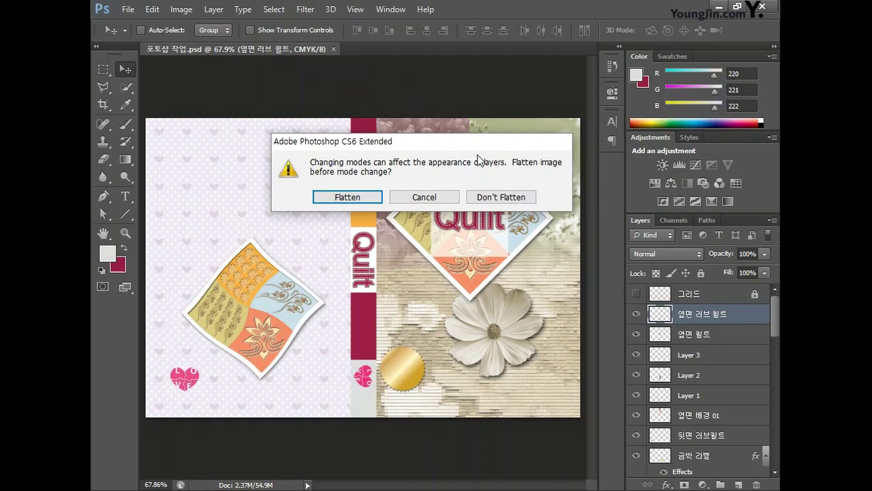
click(495, 197)
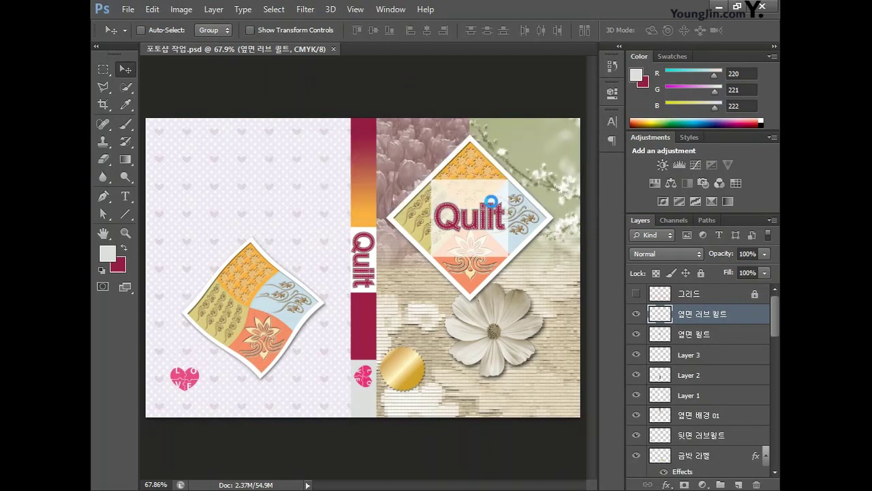
- Save a JPEG copy named 01 in the 작업 folder, with quality 12 (Maximum) and the Baseline ("Standard") format option
click(128, 9)
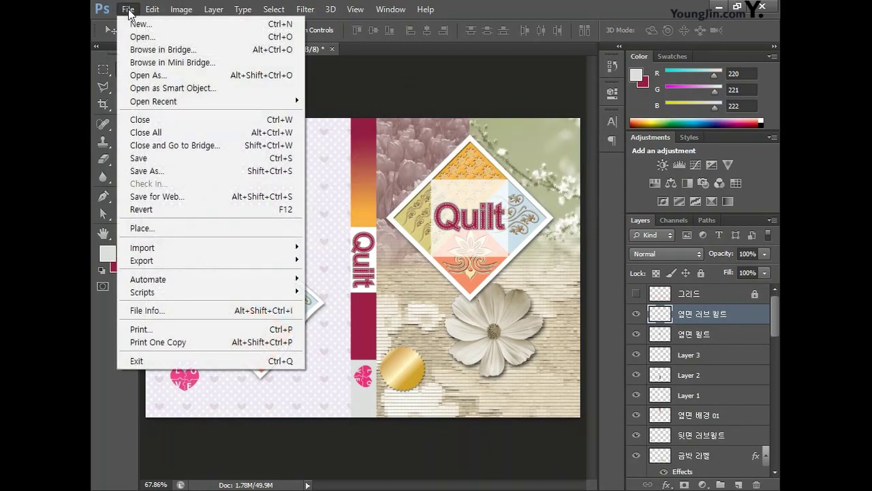
click(162, 173)
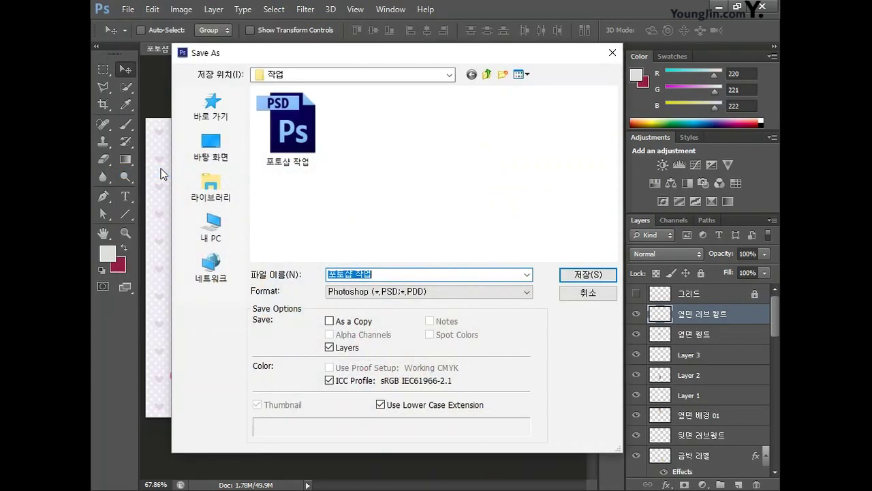
text(이)
text(1)
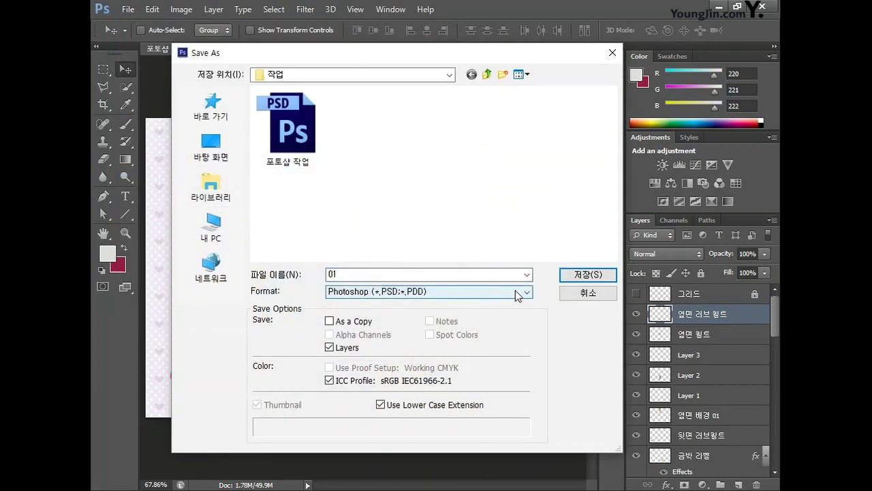
click(516, 290)
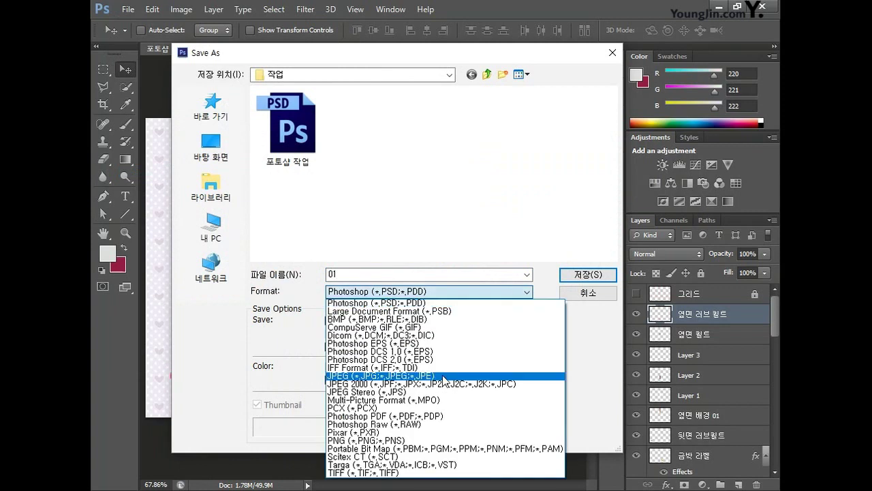
click(444, 377)
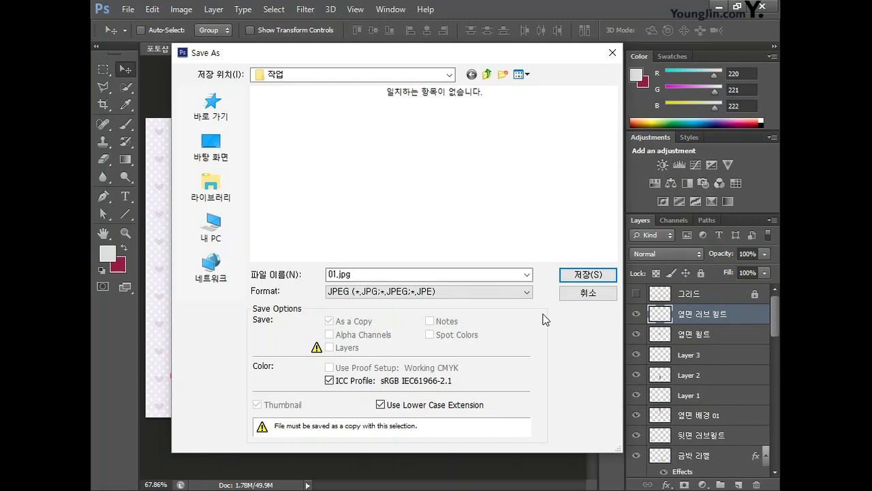
click(588, 274)
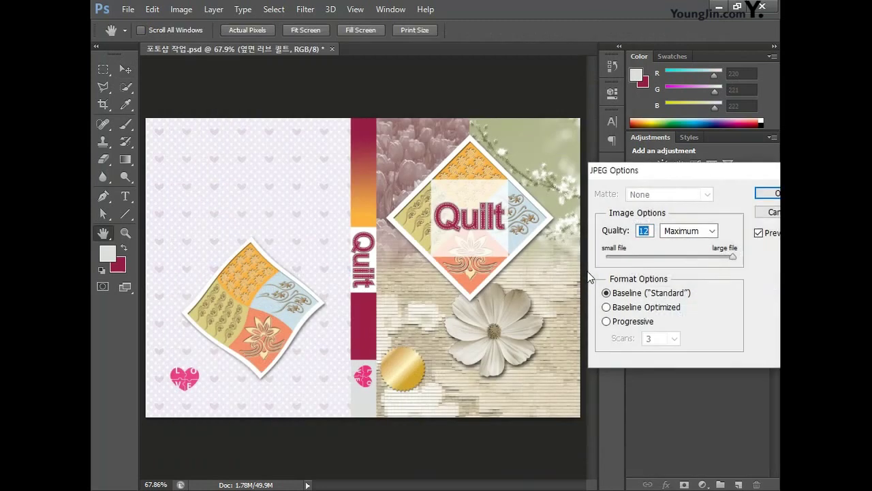
drag(475, 177, 358, 157)
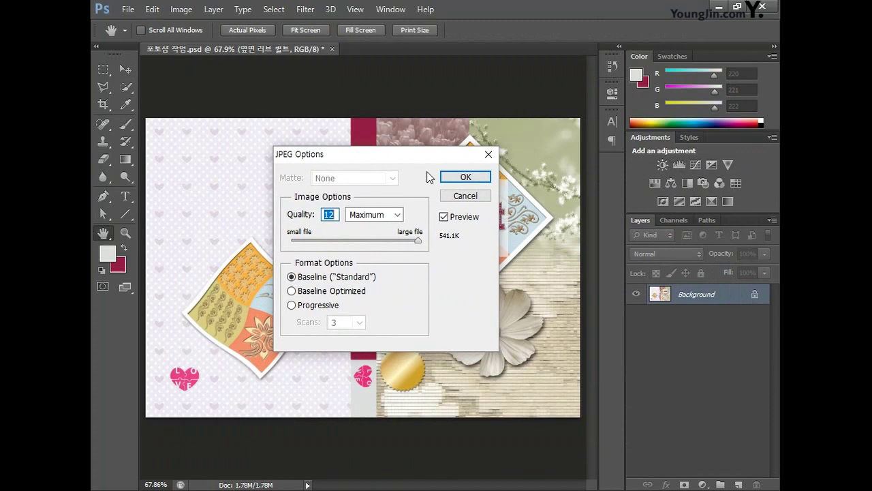
click(465, 179)
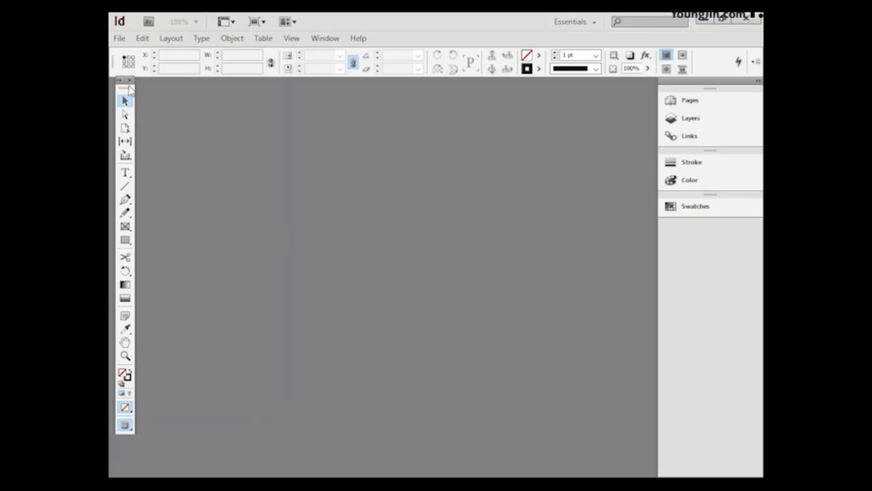
- Start a new InDesign document with facing pages off, A4 page size and landscape orientation
click(119, 38)
mouse_move(143, 53)
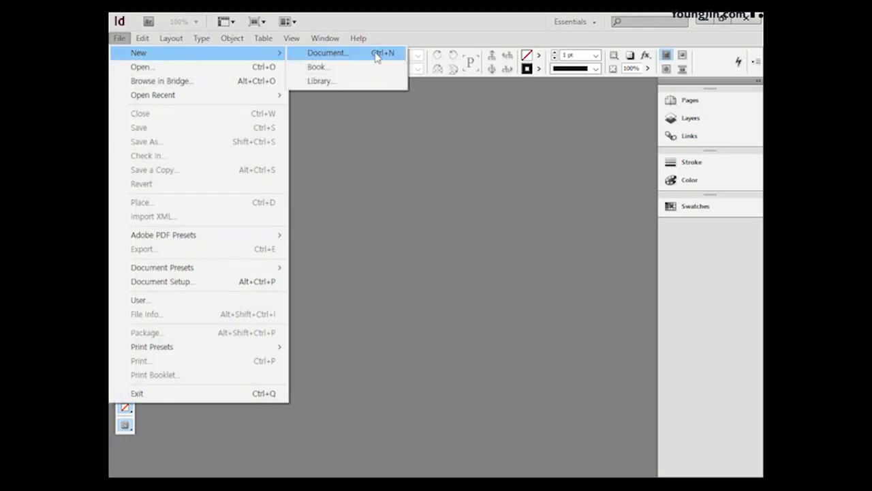
click(326, 53)
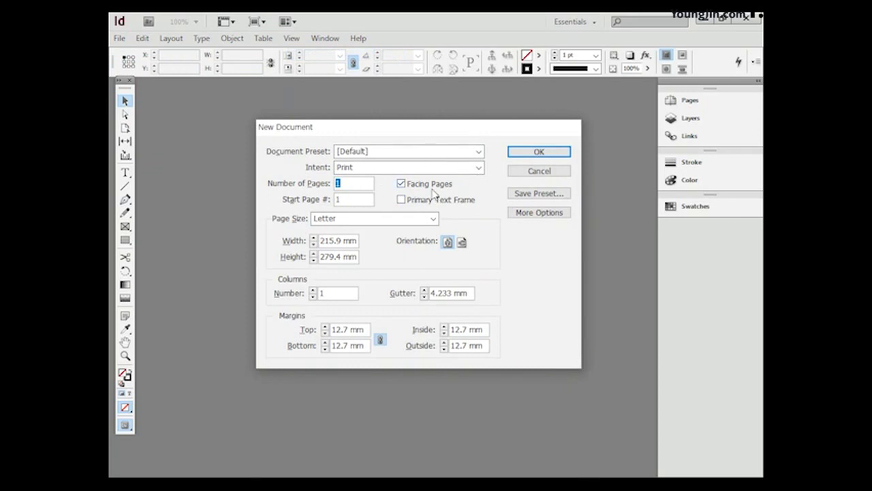
click(401, 184)
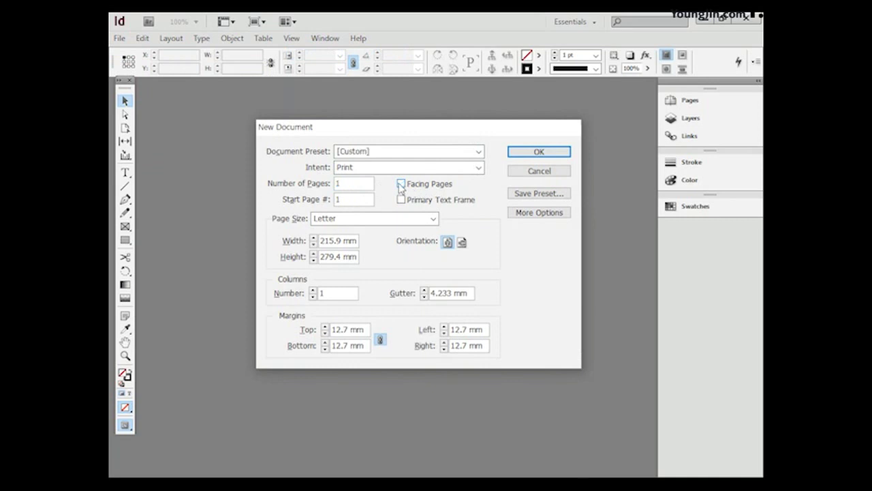
click(432, 218)
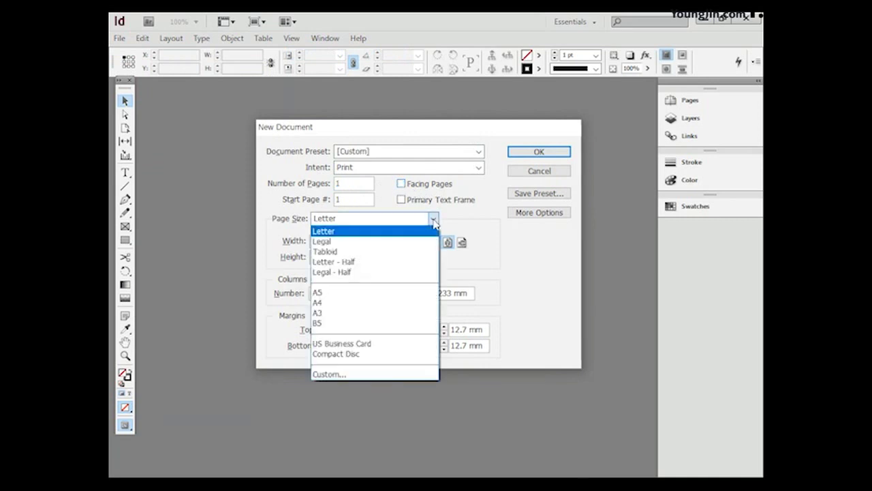
click(361, 308)
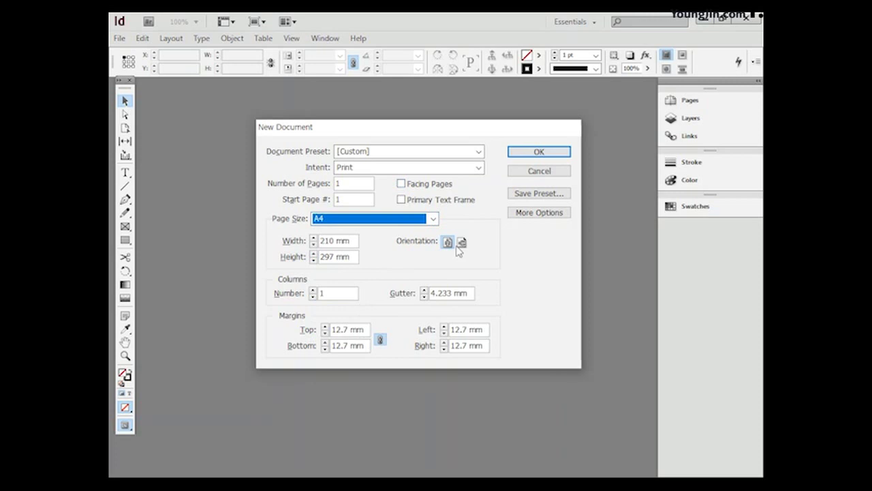
click(462, 242)
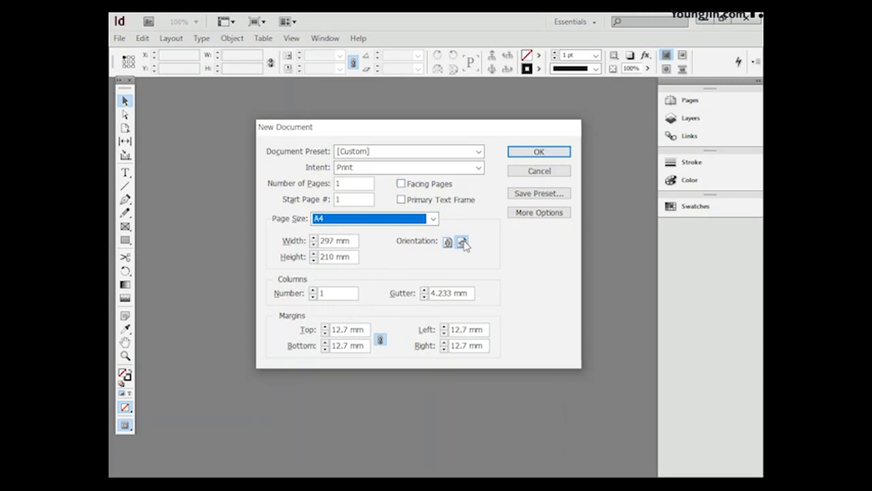
- Unlink the margins, set top and bottom to 22 mm and left and right to 28 mm, and create the document
click(381, 341)
drag(351, 330, 297, 356)
text(22)
text(22)
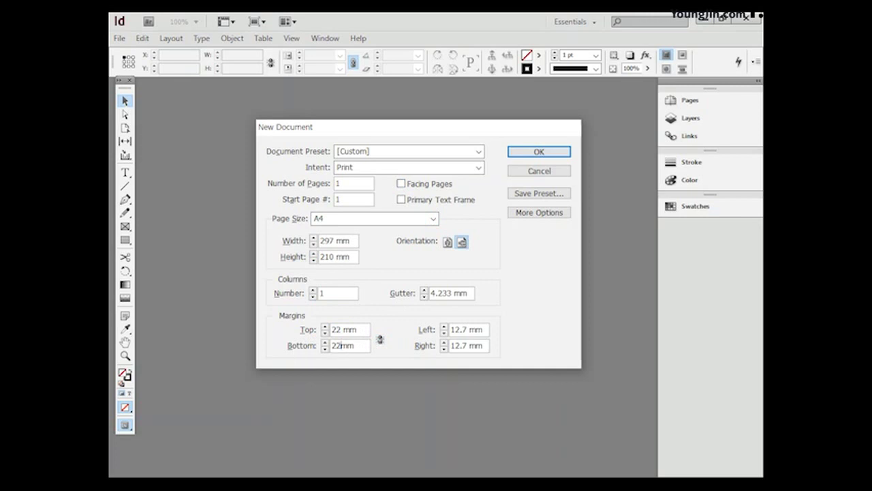
click(477, 332)
drag(477, 332, 444, 330)
text(28)
key(Tab)
text(28)
click(529, 151)
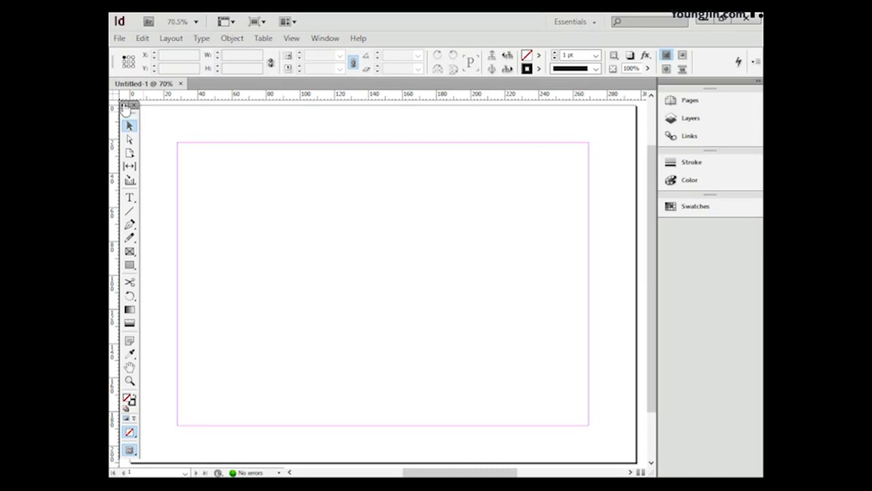
- Set the ruler zero point at the upper-left margin corner and place a vertical guide about 2 mm inside the left margin
drag(117, 99, 179, 145)
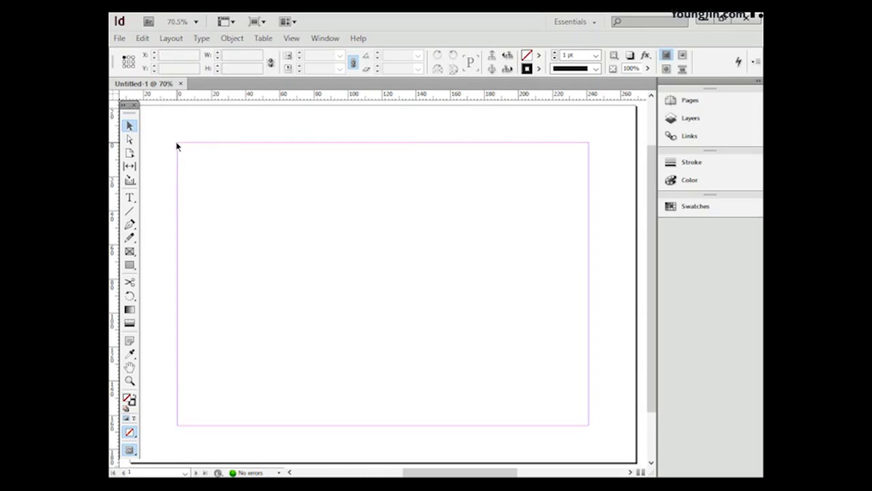
key(z)
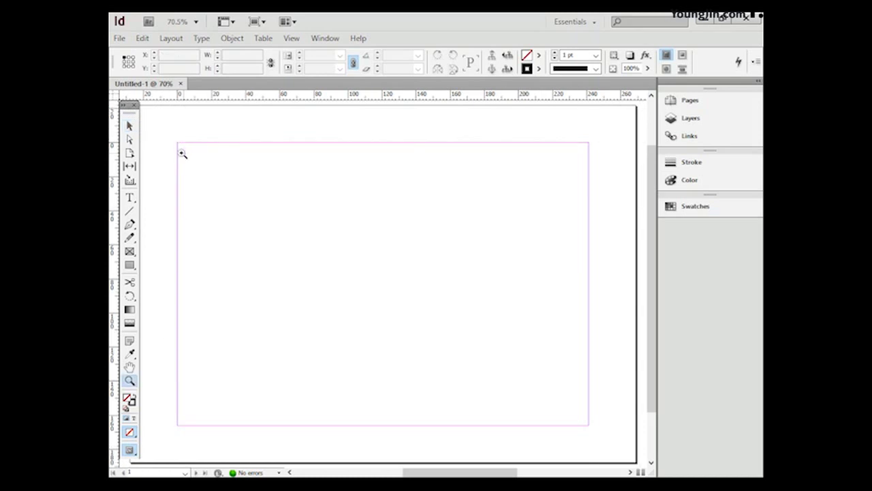
drag(162, 125, 207, 164)
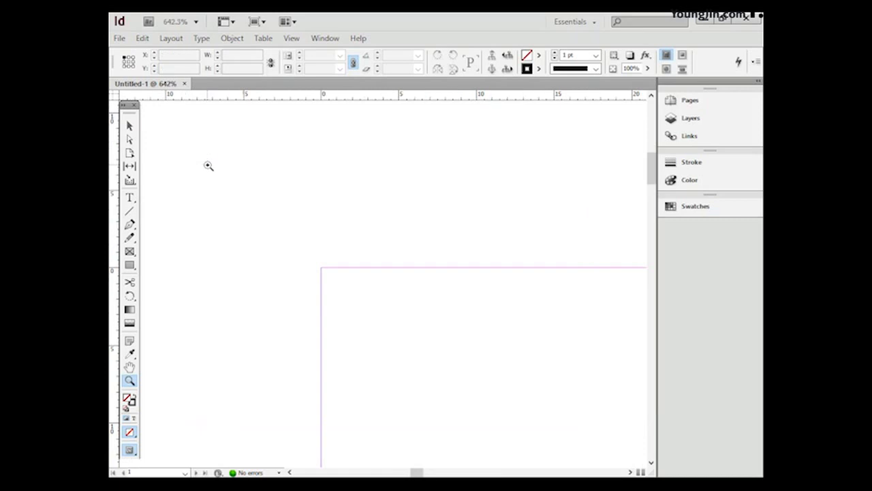
click(130, 126)
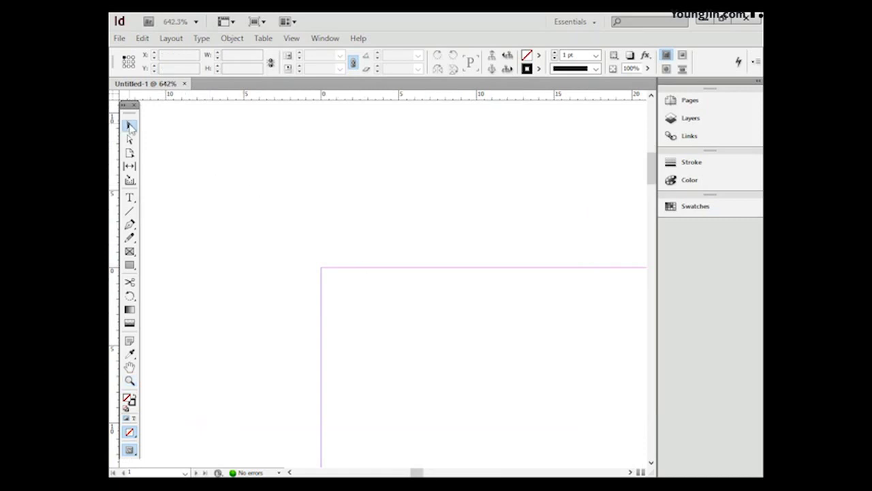
drag(115, 164, 353, 204)
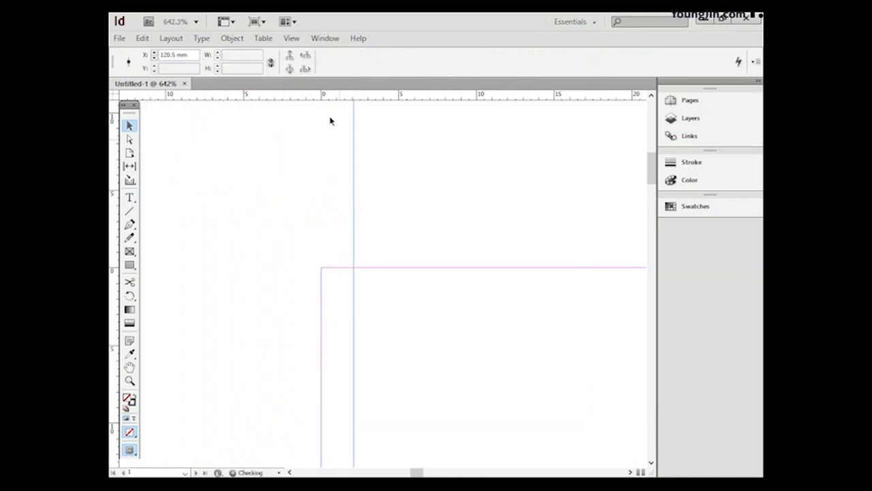
- Set the vertical guide's X position to 3 mm
double_click(165, 55)
text(3)
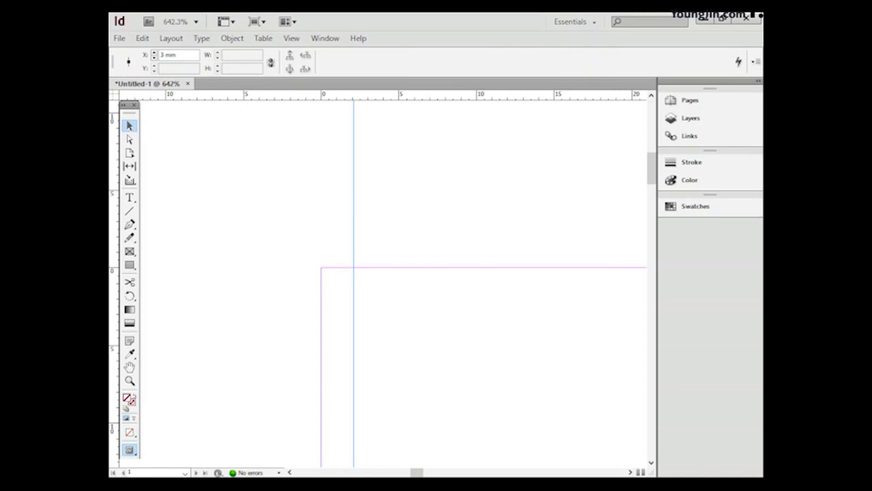
key(Return)
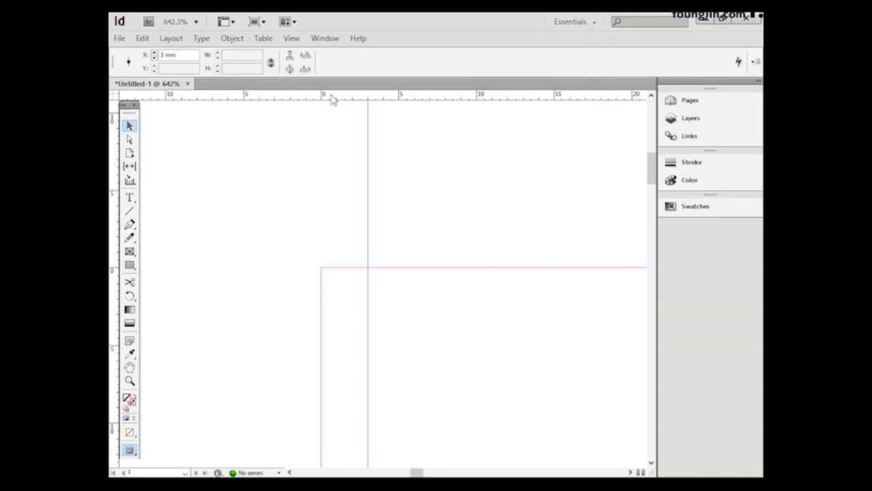
- Add a horizontal guide just below the top margin and set its Y position to 3 mm
drag(329, 95, 350, 318)
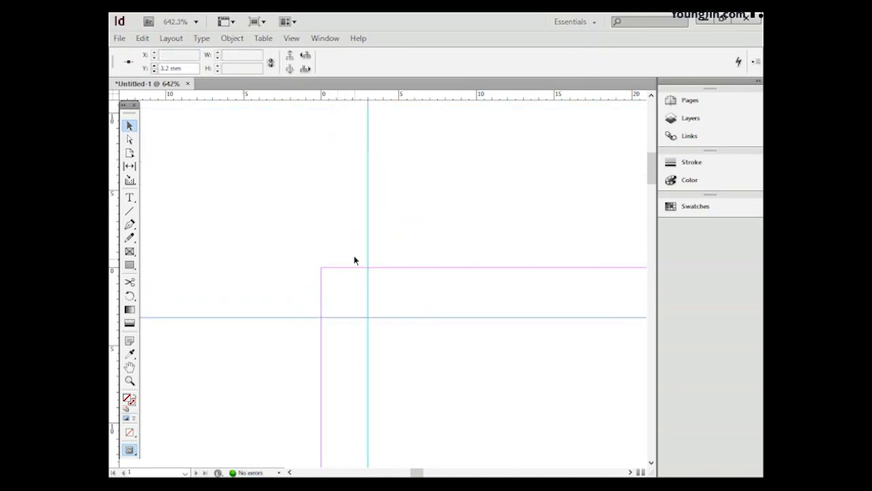
double_click(164, 68)
text(3)
key(Return)
- Add a horizontal guide just above the bottom margin and set its Y position to 163 mm
double_click(130, 367)
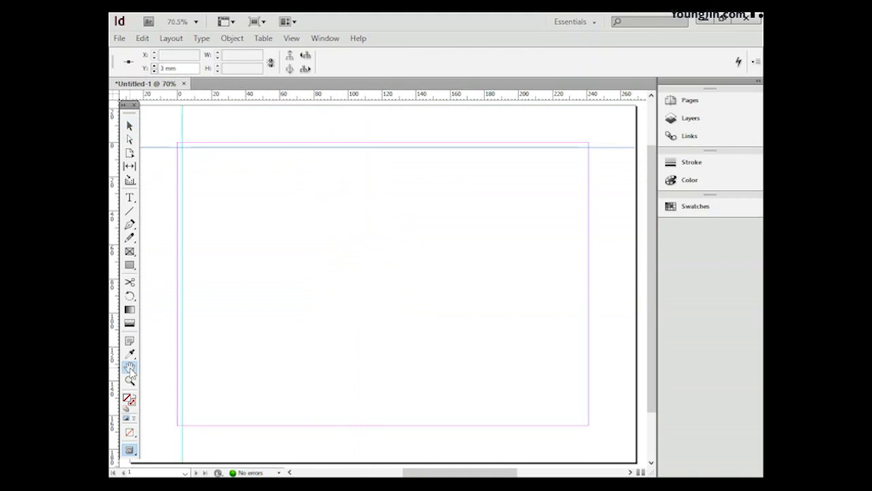
click(130, 381)
drag(565, 403, 610, 454)
drag(413, 100, 415, 228)
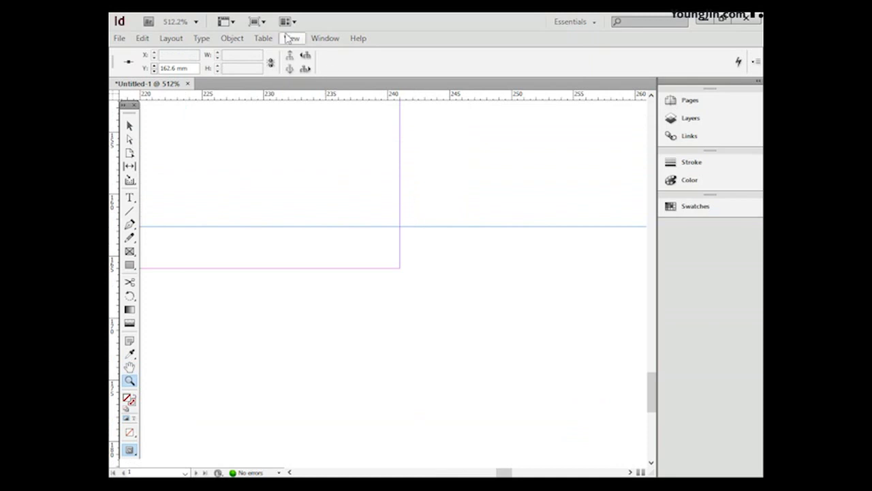
triple_click(174, 68)
text(16mm3)
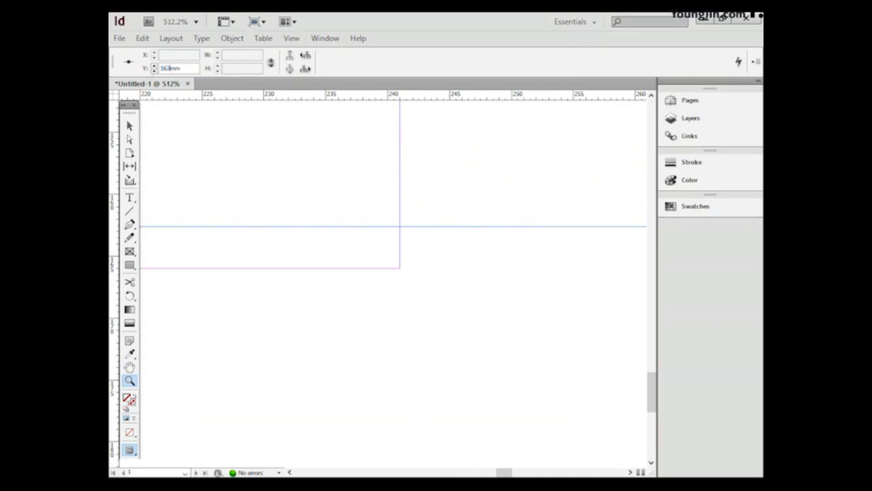
key(Return)
- Add a vertical guide just inside the right margin and set its X position to 238 mm
drag(119, 119, 382, 150)
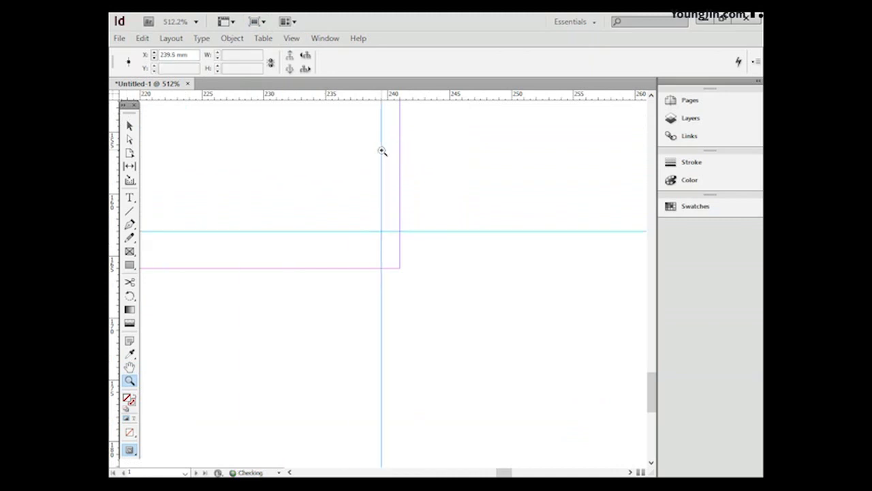
drag(176, 55, 134, 60)
text(238)
key(Return)
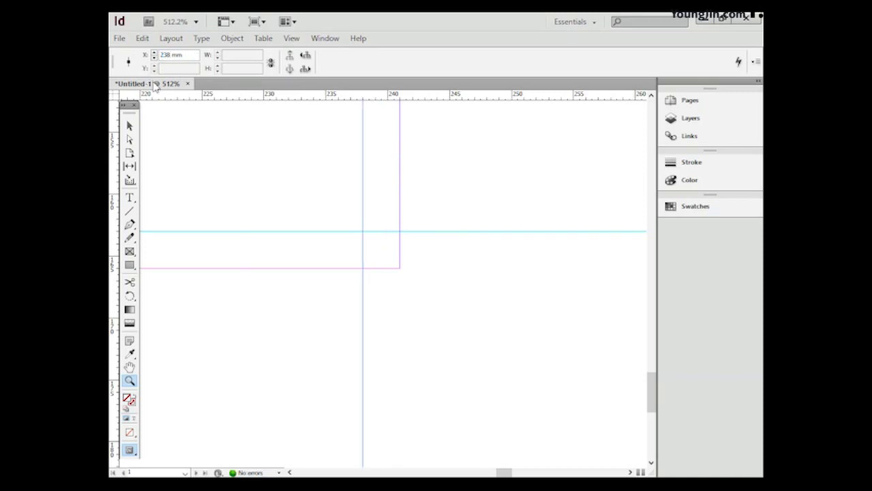
- Draw two 5 mm crop mark lines along the guides, outward from the upper-left margin corner, one vertical and one horizontal
key(h)
key(ctrl+0)
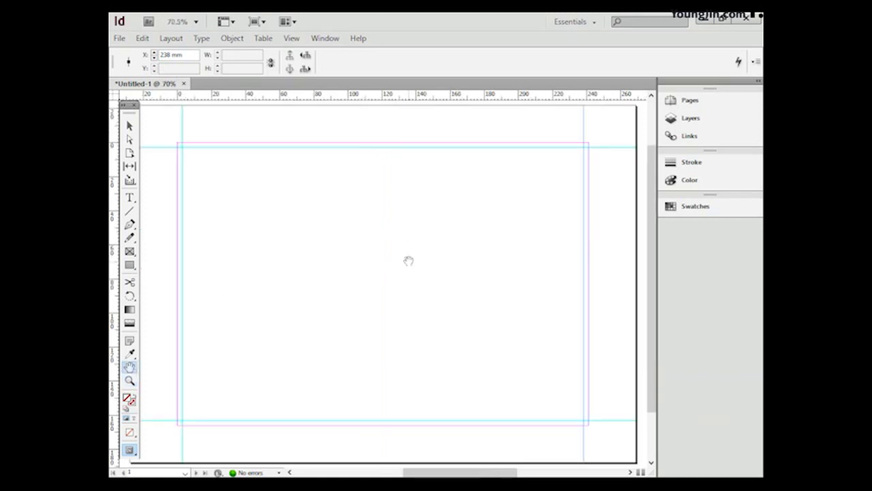
key(z)
drag(159, 117, 200, 165)
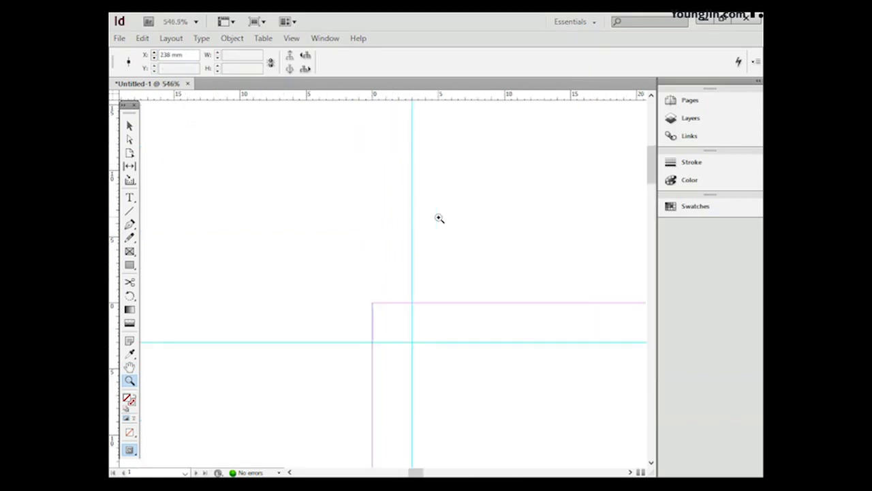
click(130, 211)
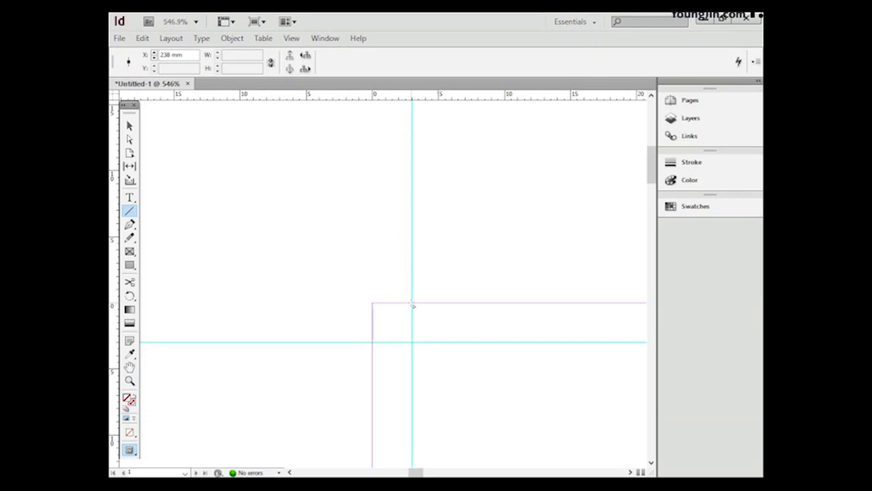
drag(412, 306, 412, 238)
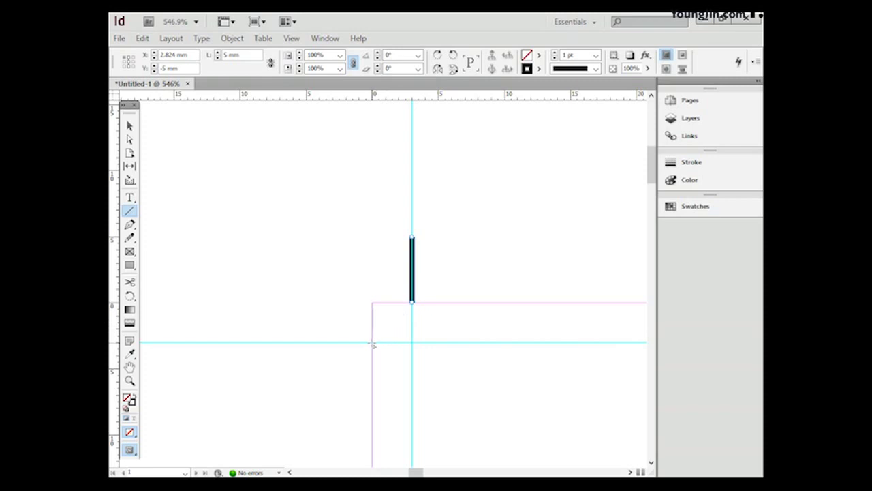
drag(372, 345, 307, 347)
- Copy both upper-left crop mark lines, paste them near the page's upper-right margin corner and flip the copy horizontally
key(v)
click(368, 255)
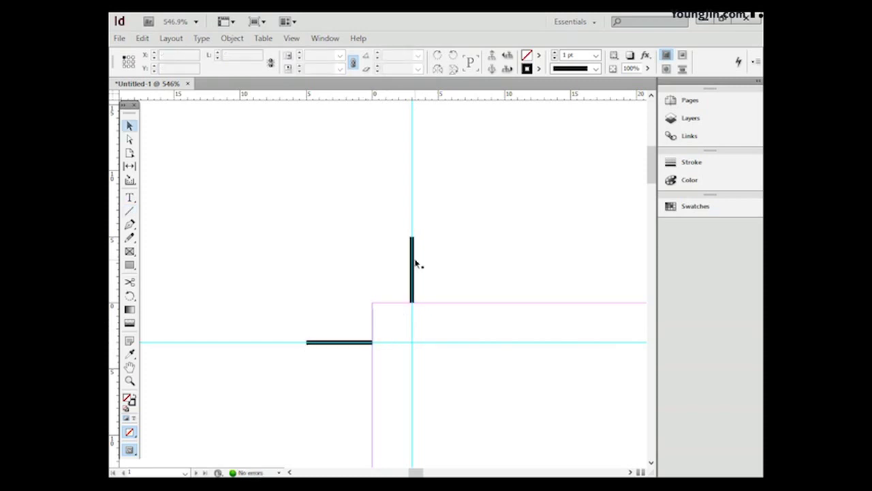
click(414, 263)
click(351, 343)
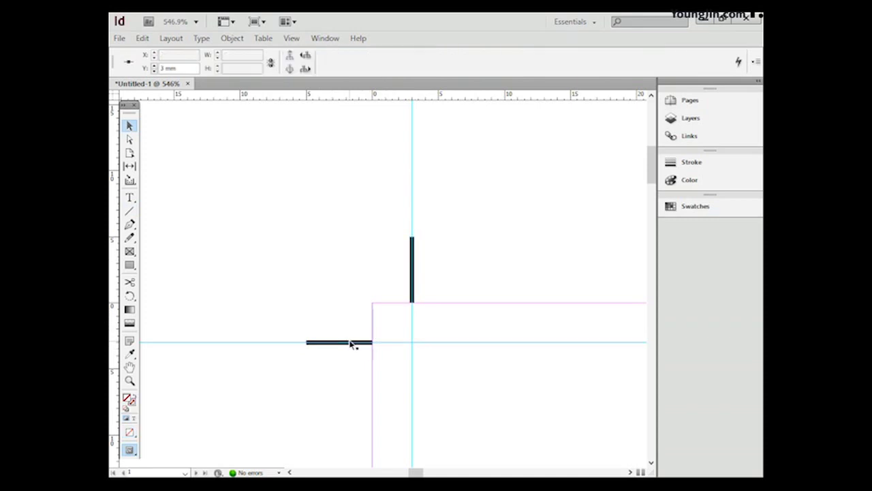
shift+click(412, 272)
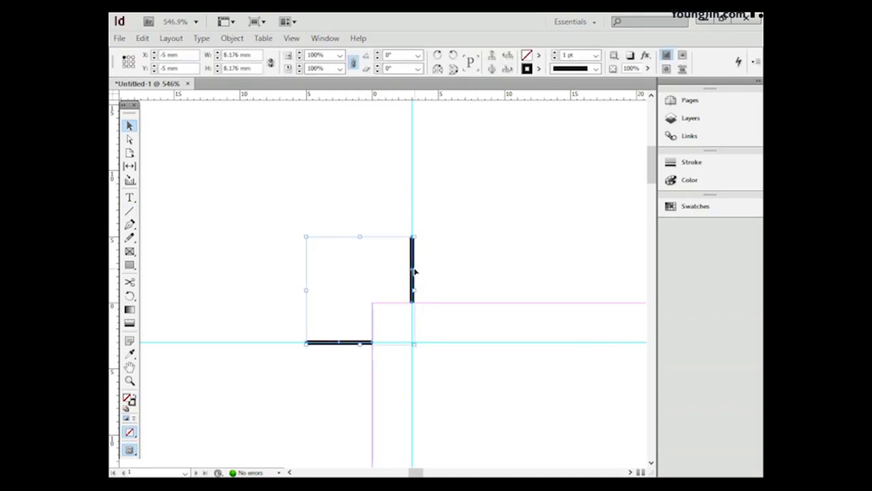
double_click(130, 367)
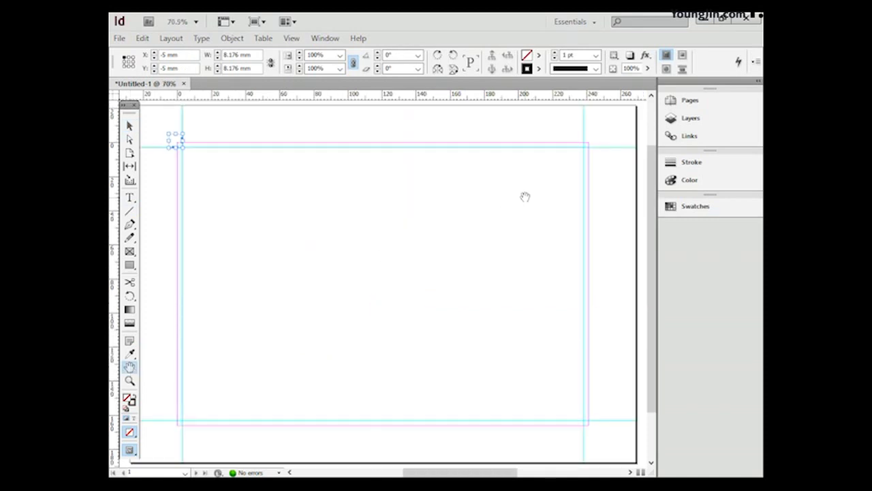
click(130, 380)
drag(574, 129, 606, 174)
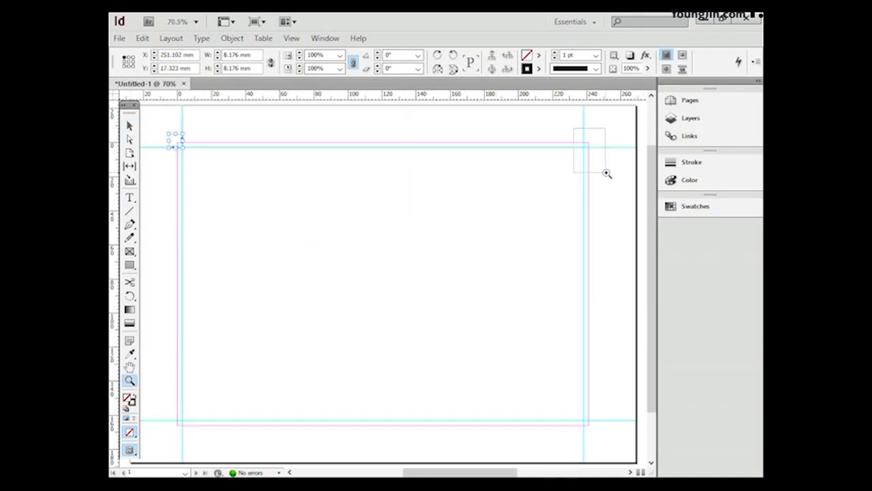
scroll(512, 216, up, 2)
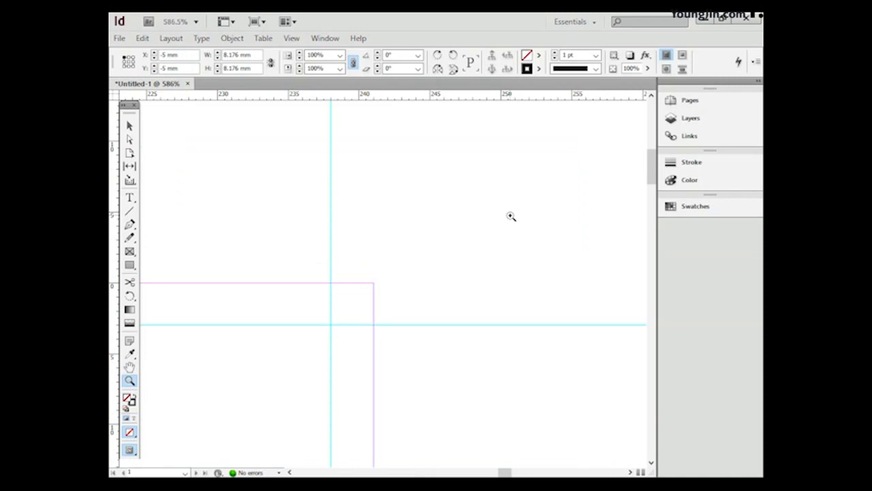
key(ctrl+v)
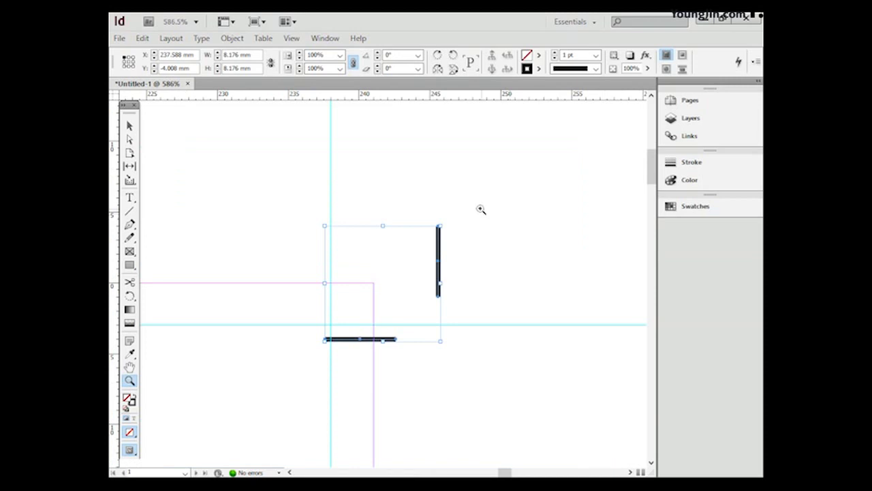
click(437, 66)
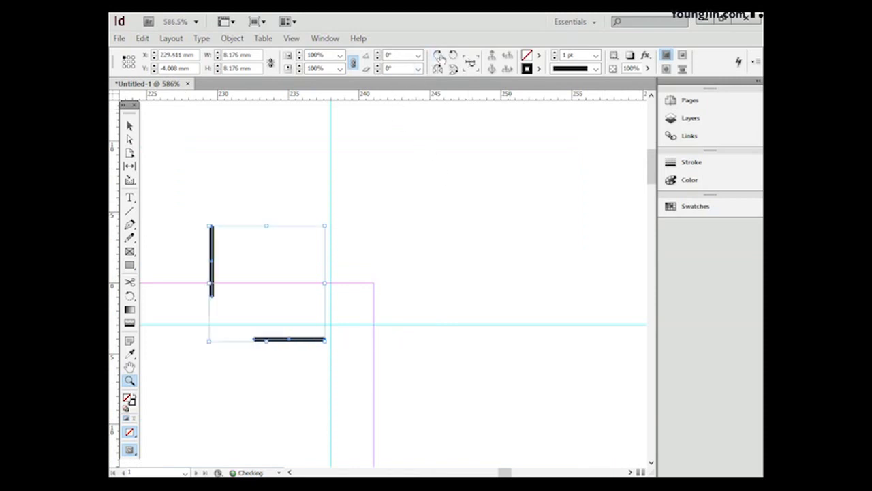
- Align the flipped crop marks with the guides outside the upper-right margin corner and deselect them
key(v)
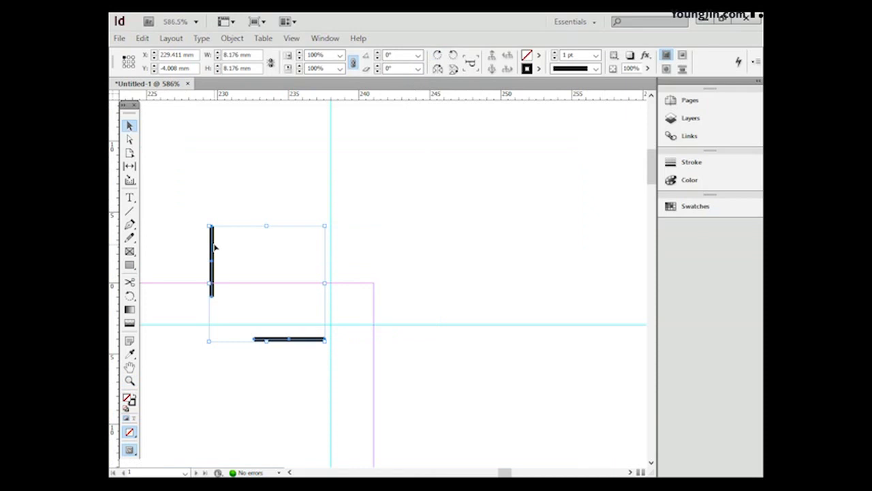
drag(214, 247, 331, 235)
key(z)
click(285, 189)
key(v)
drag(326, 176, 331, 176)
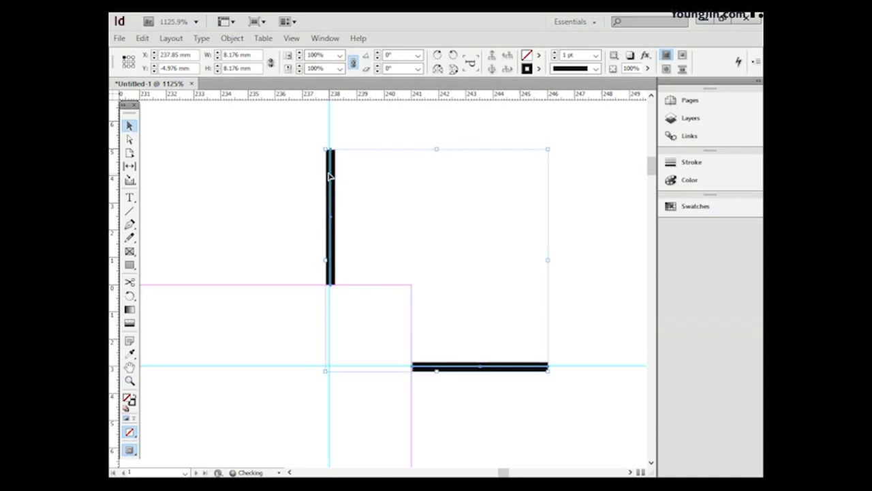
click(588, 232)
- Add a vertically flipped copy of the crop marks at the lower-right margin corner, aligned with the guides
double_click(130, 366)
click(129, 381)
click(578, 413)
key(ctrl+a)
key(v)
drag(220, 257, 451, 259)
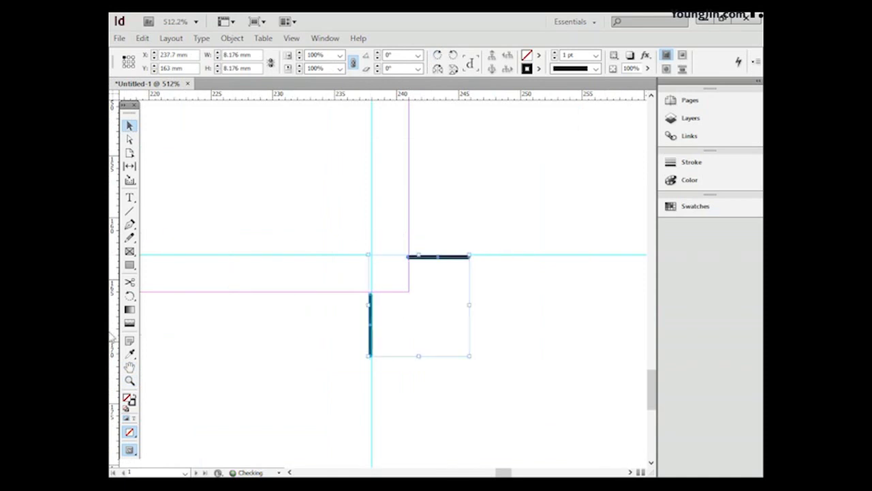
key(z)
drag(347, 226, 468, 364)
click(130, 128)
drag(425, 184, 429, 181)
- Add a mirrored copy of the crop marks at the lower-left margin corner, aligned with the guides, and deselect it
double_click(129, 366)
key(z)
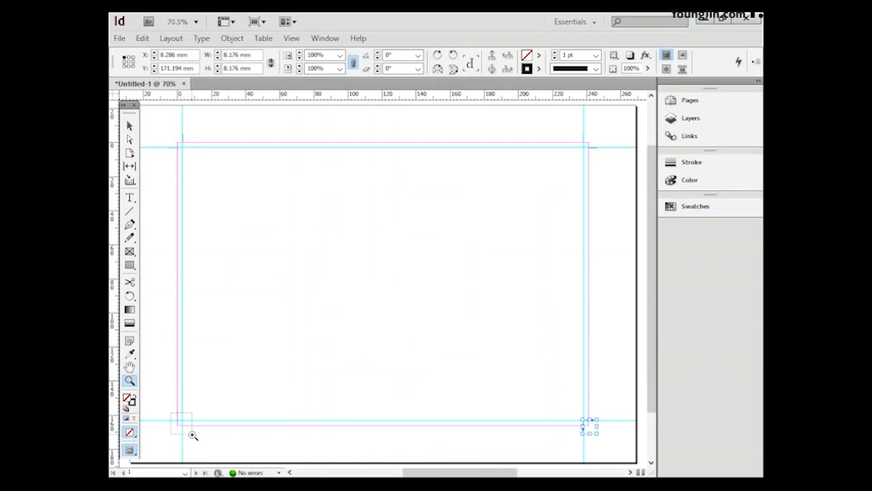
drag(171, 415, 195, 428)
key(v)
drag(500, 123, 409, 424)
double_click(130, 366)
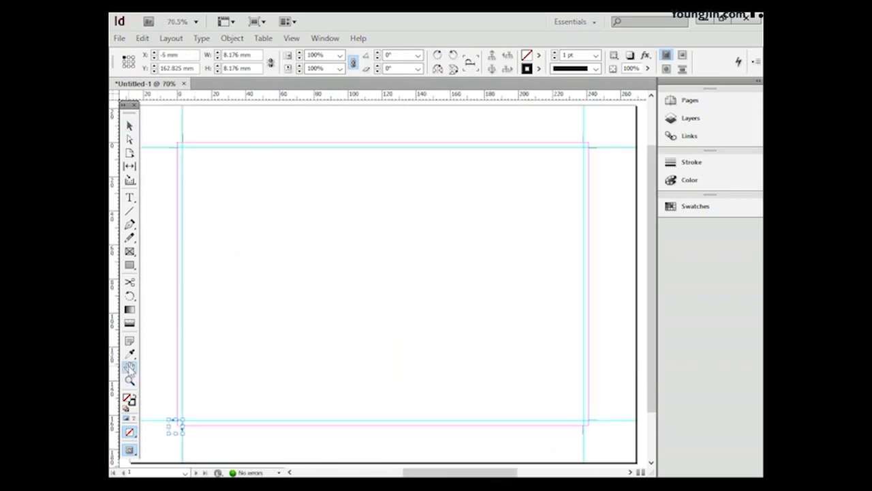
key(v)
click(446, 239)
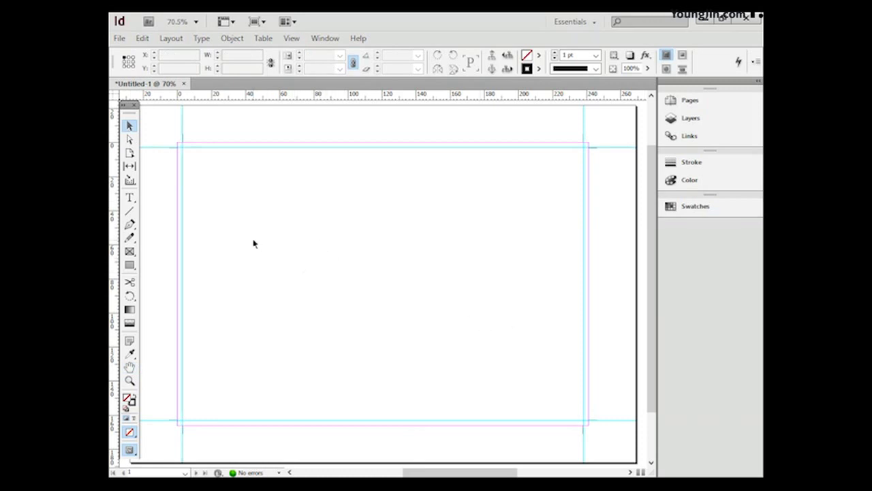
- Place the image 01 from the 작업 folder at full size with its upper-left corner on the margin corner
click(120, 39)
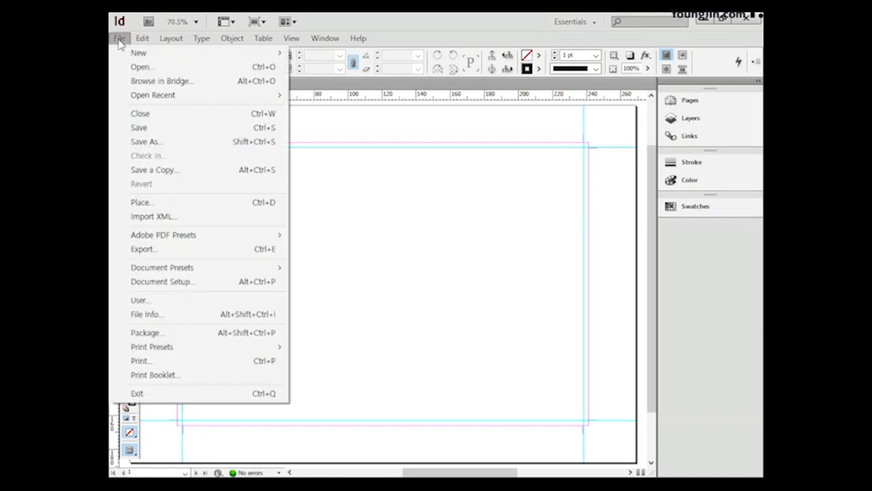
click(202, 205)
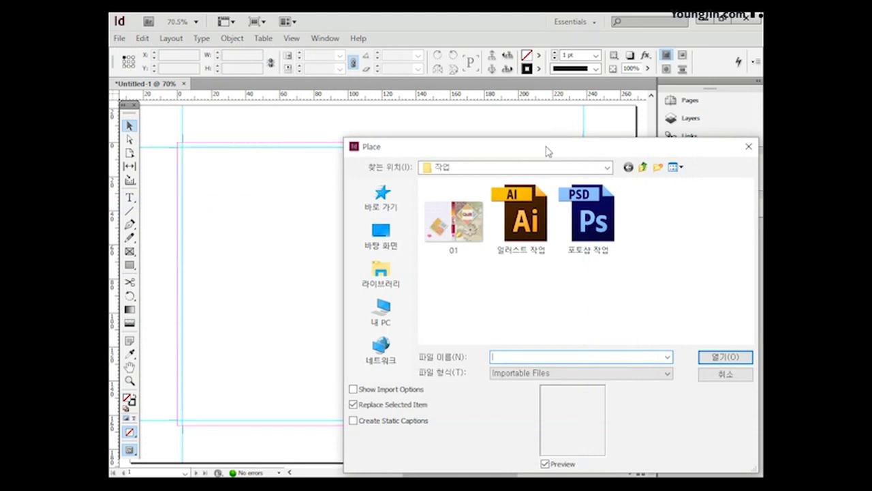
drag(548, 151, 398, 103)
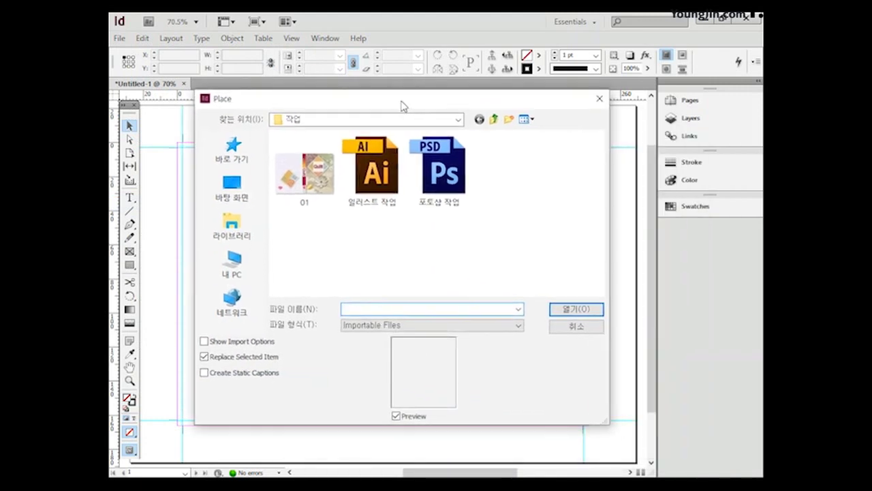
click(316, 169)
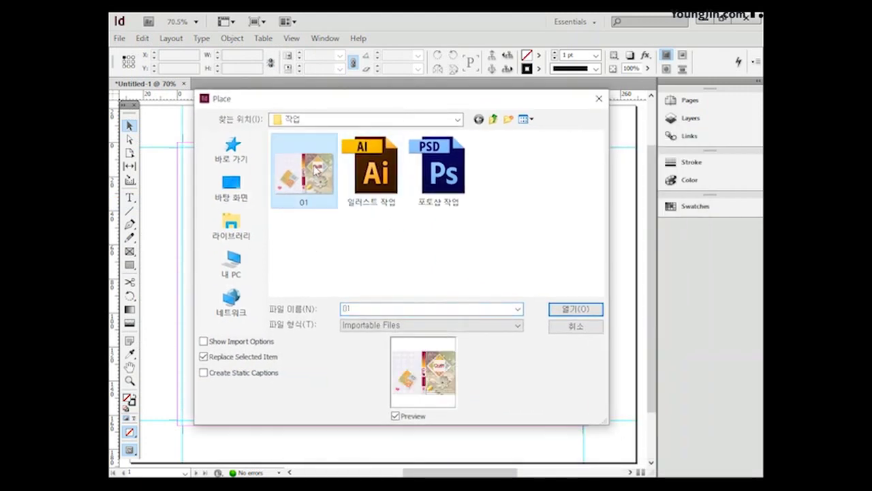
click(565, 311)
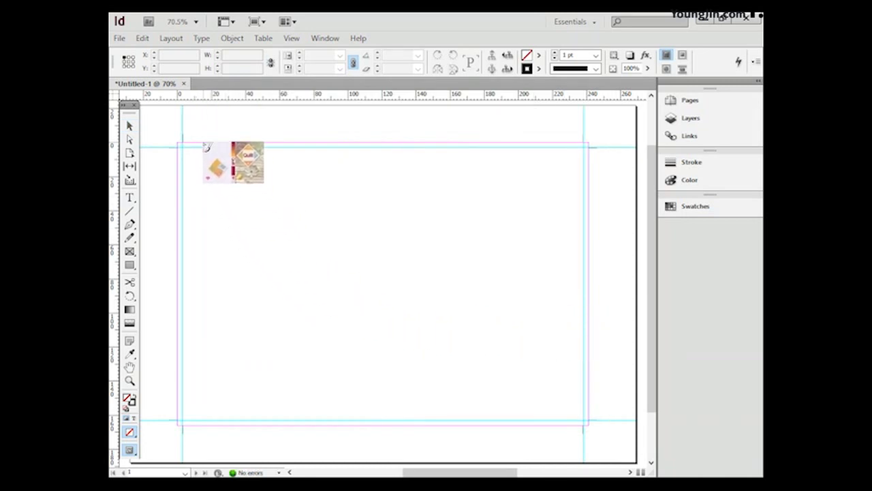
click(179, 145)
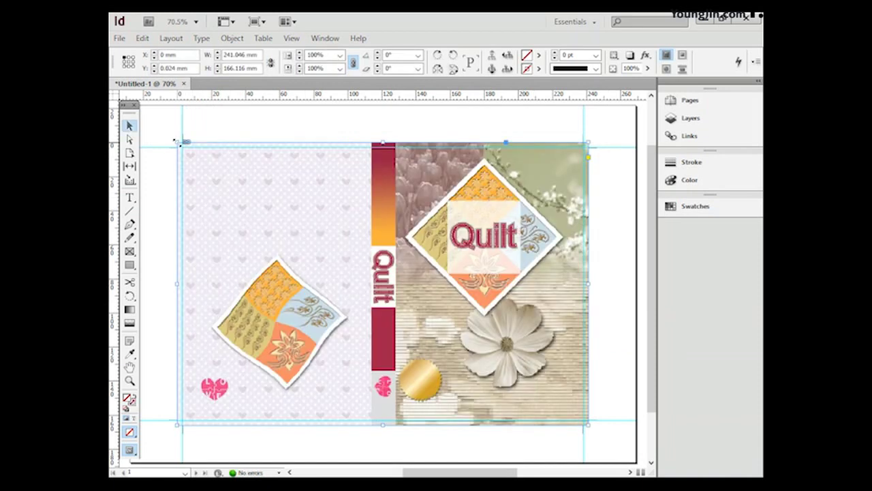
- Set the placed cover image's display performance to High Quality Display
right_click(349, 234)
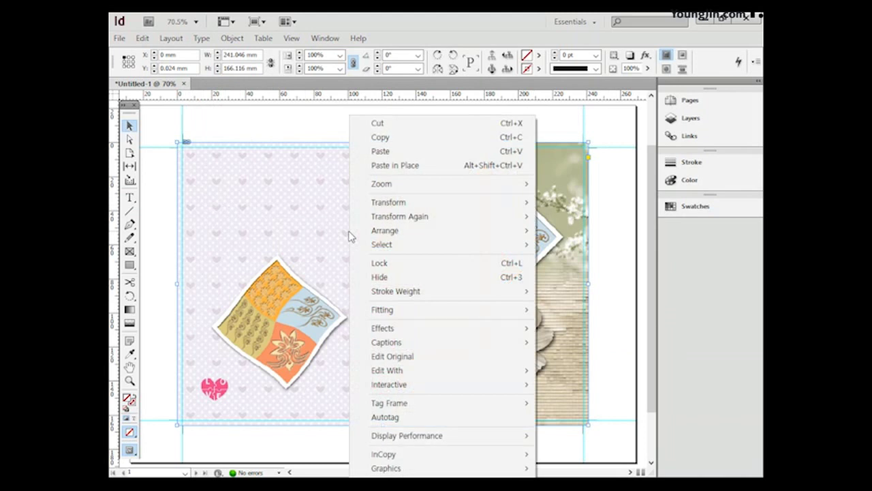
mouse_move(463, 442)
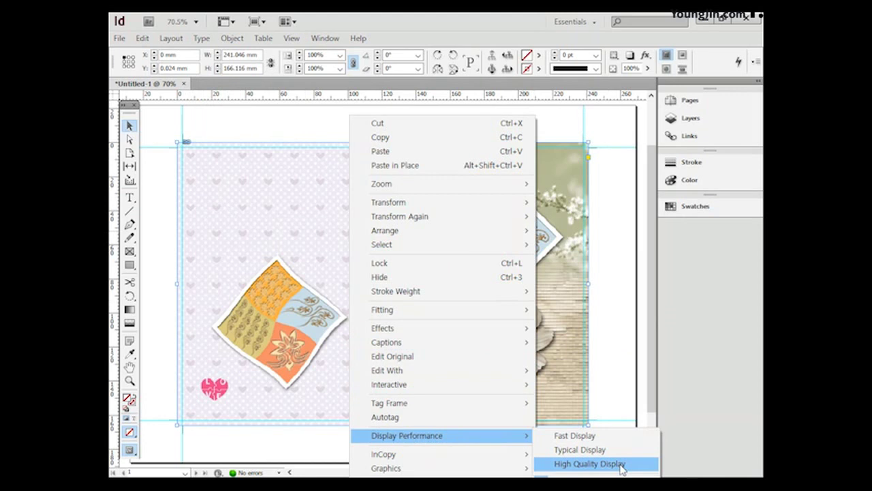
click(589, 464)
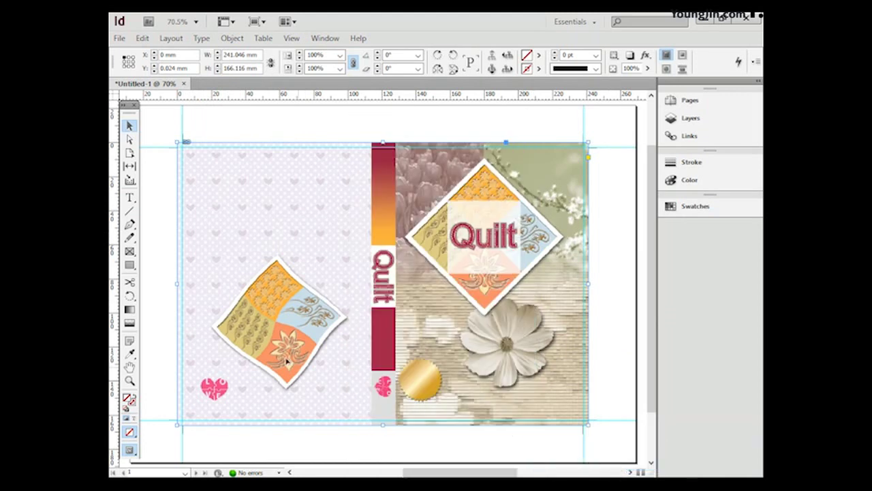
- Set the placed cover image's position to X 0, Y 0 and its size to 241 x 166 mm
key(shift+Home)
text(0)
key(Tab)
text(241)
key(Tab)
text(1)
key(Return)
- Create a text frame in the back cover's upper area reading "퀼트, 어렵지 않아요!" and, on a second line, "누구나 쉽게 따라할 수 있는 퀼트 교과서!"
click(130, 380)
drag(161, 129, 368, 285)
alt+click(436, 311)
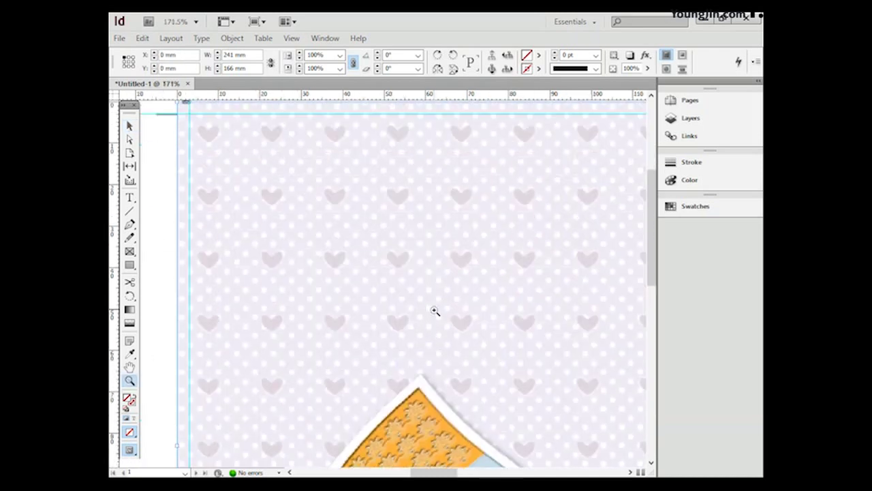
alt+click(437, 311)
alt+click(435, 311)
click(130, 198)
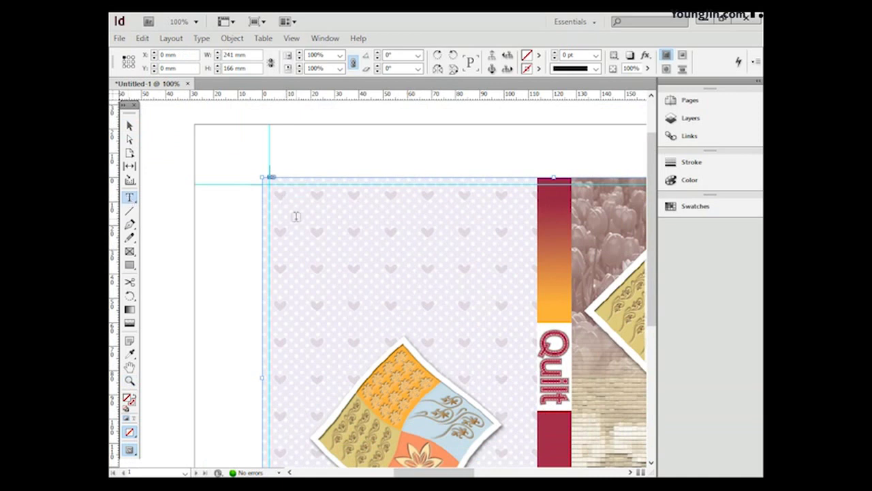
drag(292, 213, 494, 248)
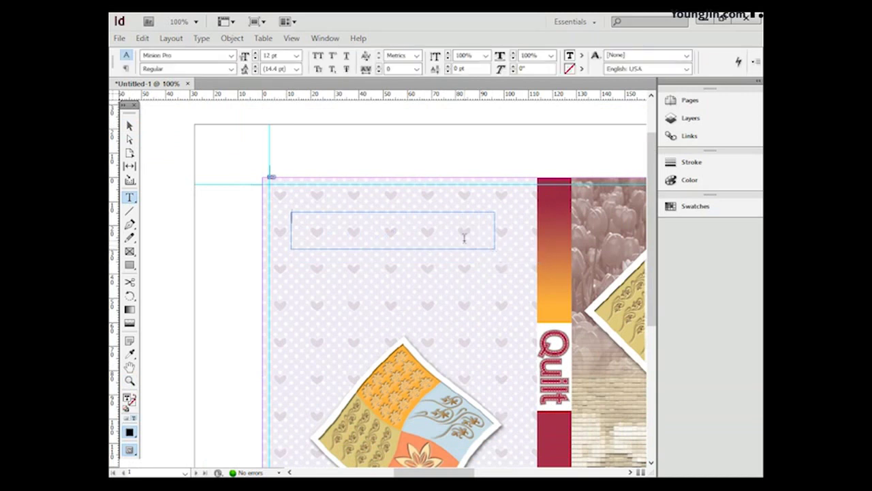
text(가나, 다라마 바사아)
key(Return)
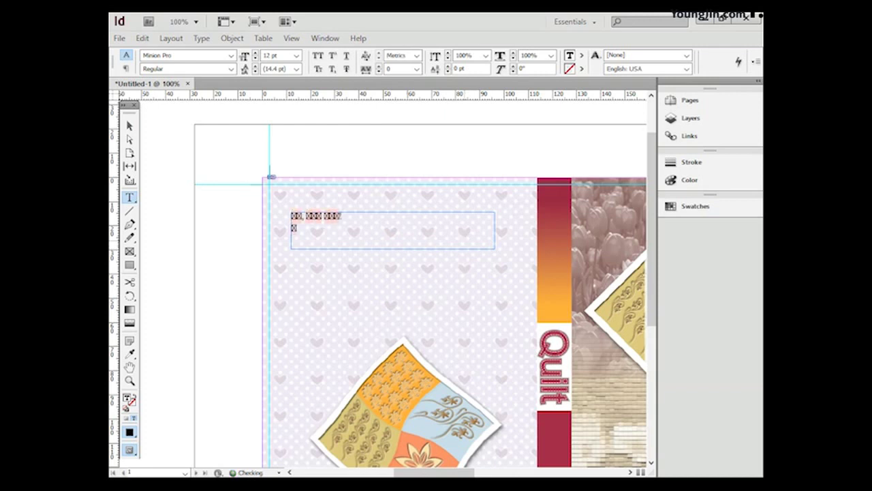
text(자차카 타파 하가나 다 라마 바사)
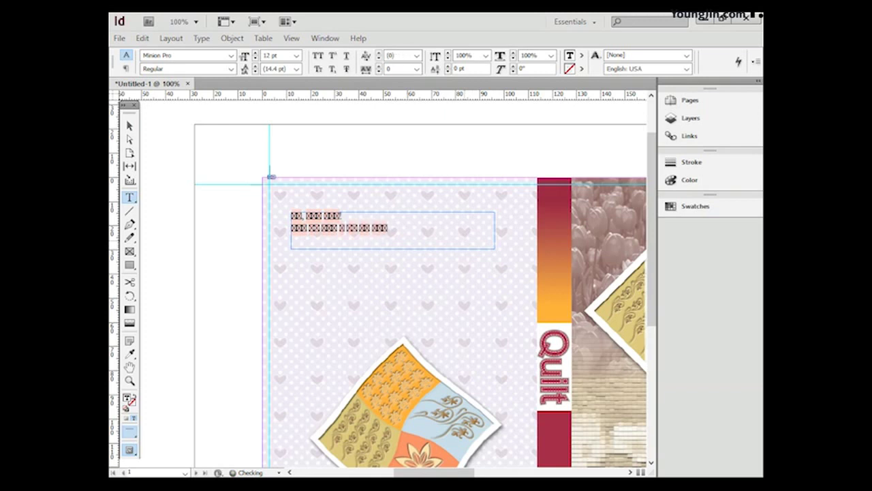
- Format the whole back-cover heading in Adobe Gothic Std at 14 pt and widen its frame to fit the second line
key(ctrl+a)
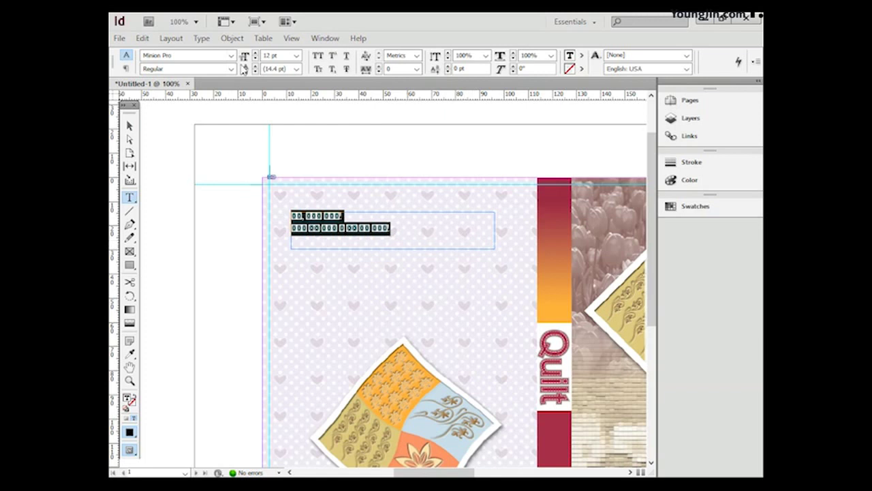
click(231, 55)
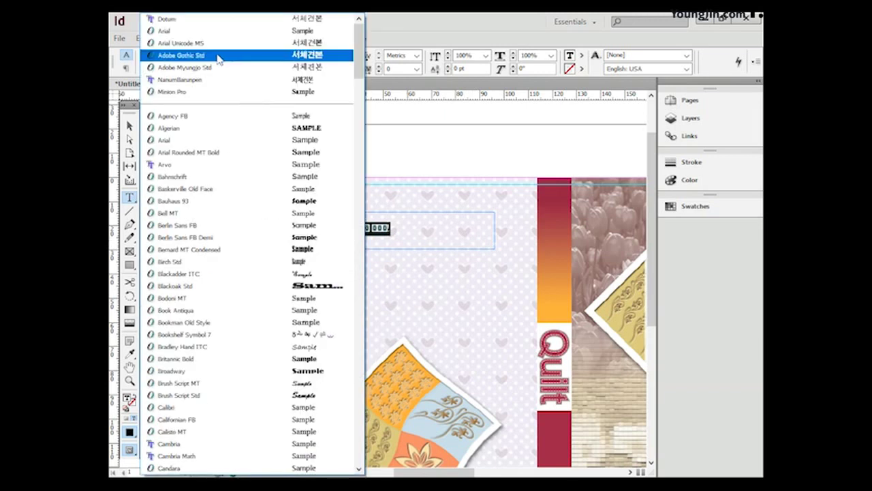
click(219, 56)
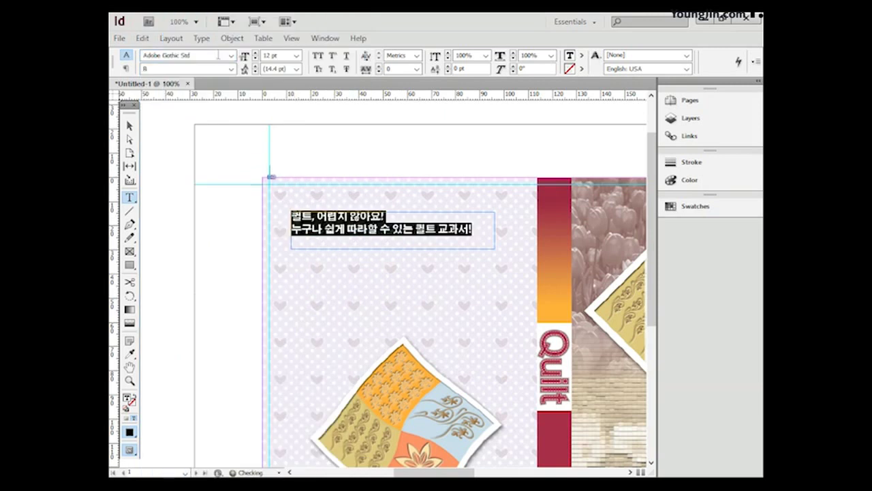
click(298, 56)
click(276, 129)
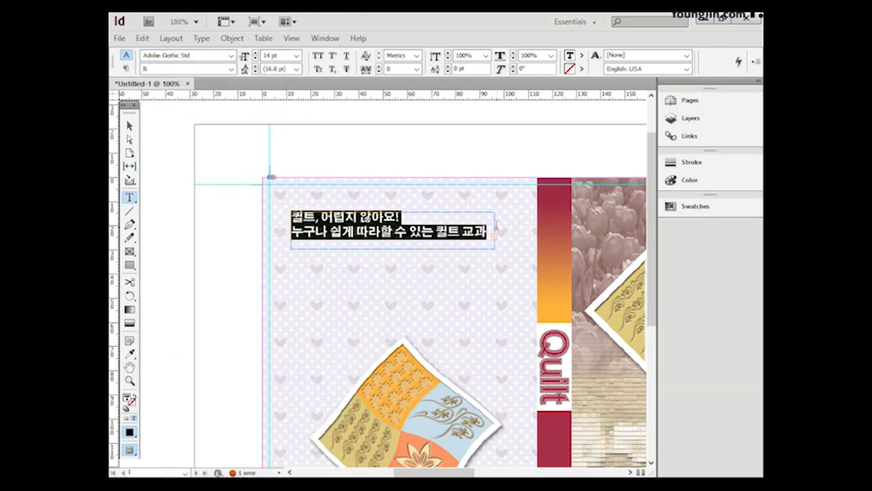
key(Escape)
drag(496, 229, 515, 229)
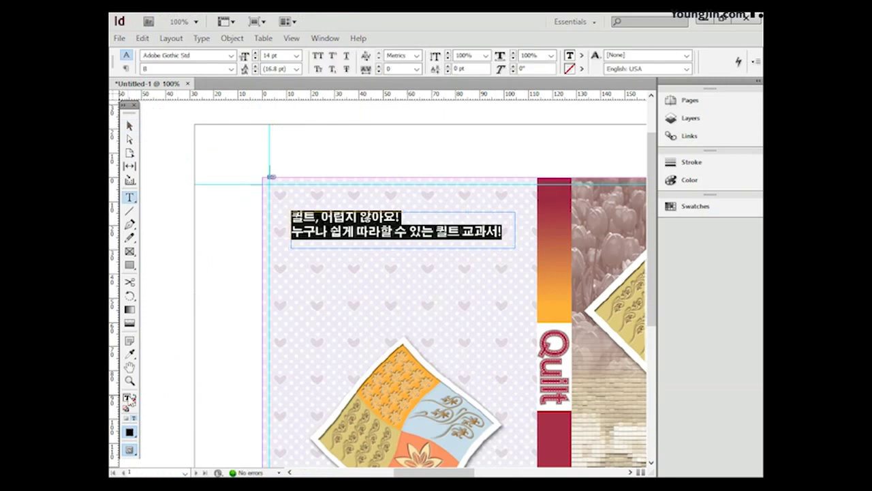
- Colour the back-cover heading text crimson with cyan 30%, magenta 100% and black 15%, and deselect it
double_click(129, 400)
double_click(577, 280)
text(30)
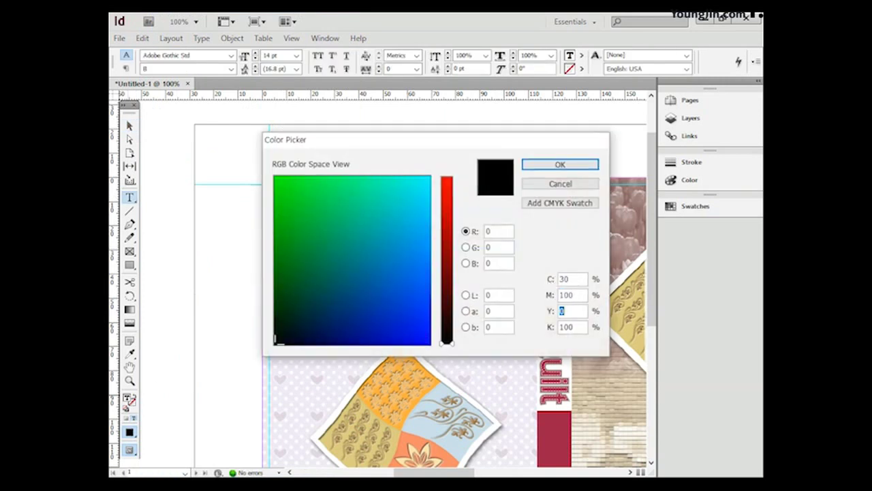
key(Tab)
text(15)
click(560, 165)
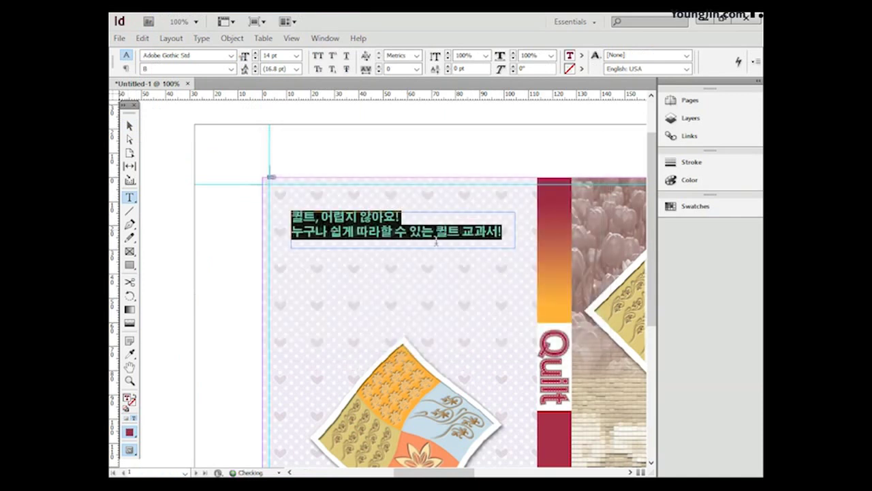
click(361, 270)
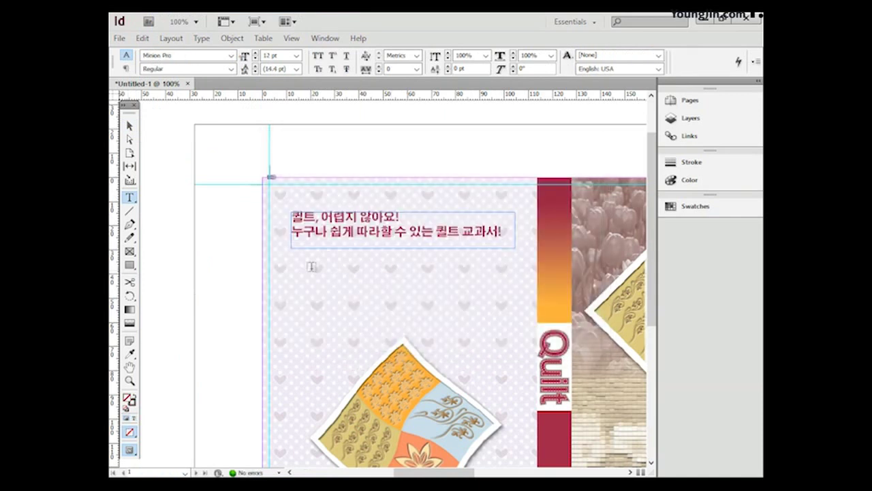
- Draw a text frame below the heading and paste in the six-line quilt description copied from the open Notepad document
drag(293, 253, 513, 347)
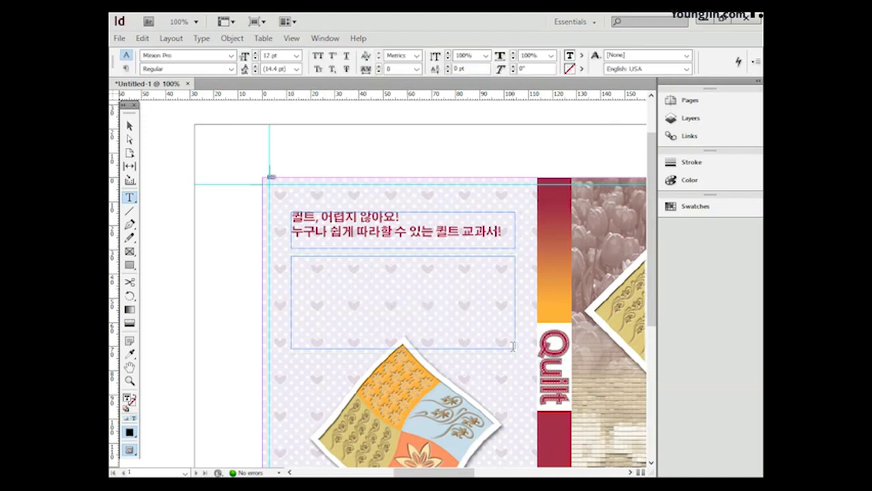
click(452, 476)
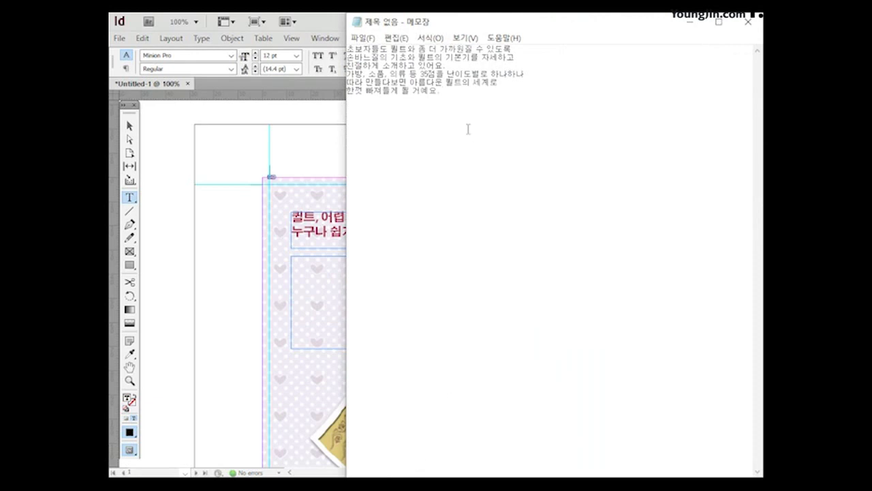
drag(440, 91, 346, 47)
key(ctrl+c)
click(339, 59)
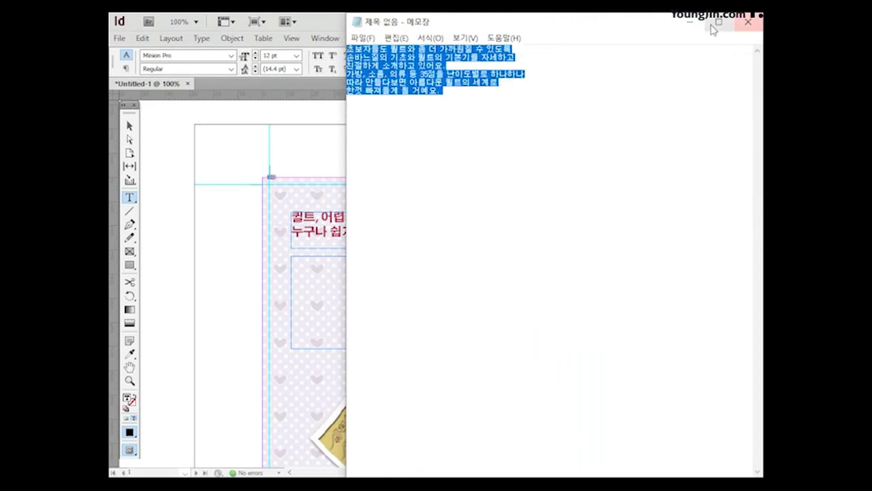
key(ctrl+v)
- Format the pasted description in Malgun Gothic at 10 pt and keep its text colour black
key(ctrl+a)
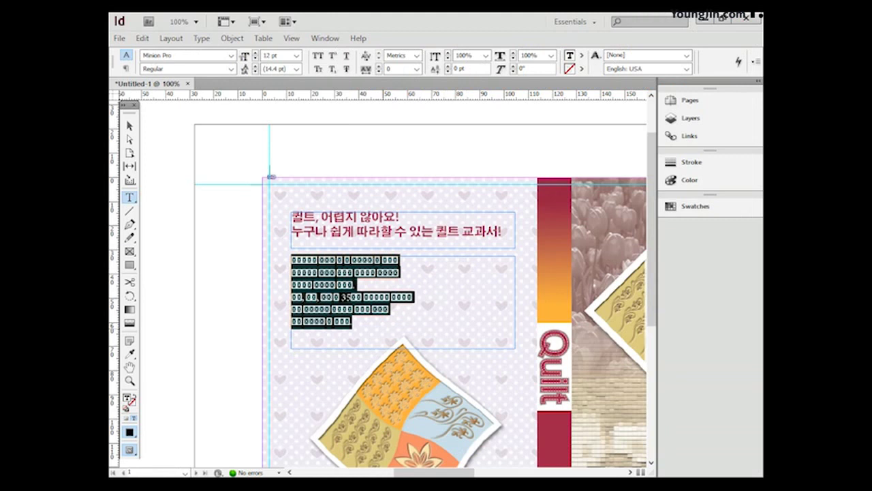
click(231, 55)
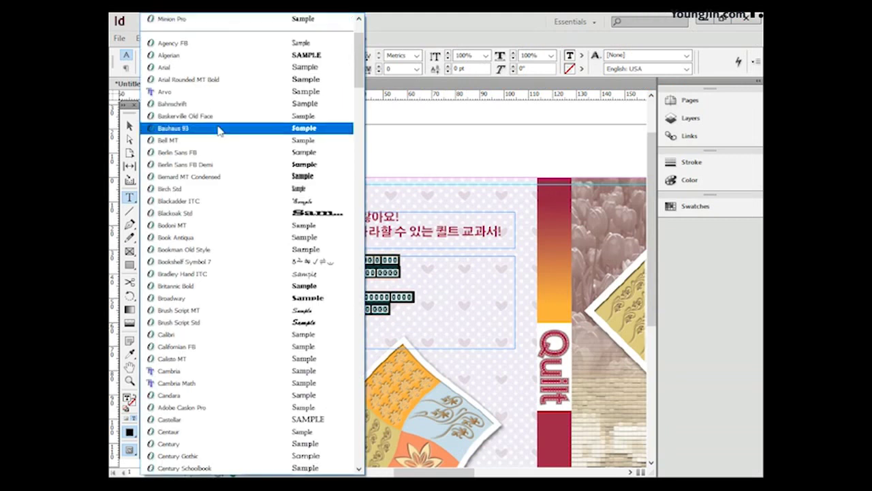
scroll(345, 39, up, 3)
drag(361, 41, 363, 421)
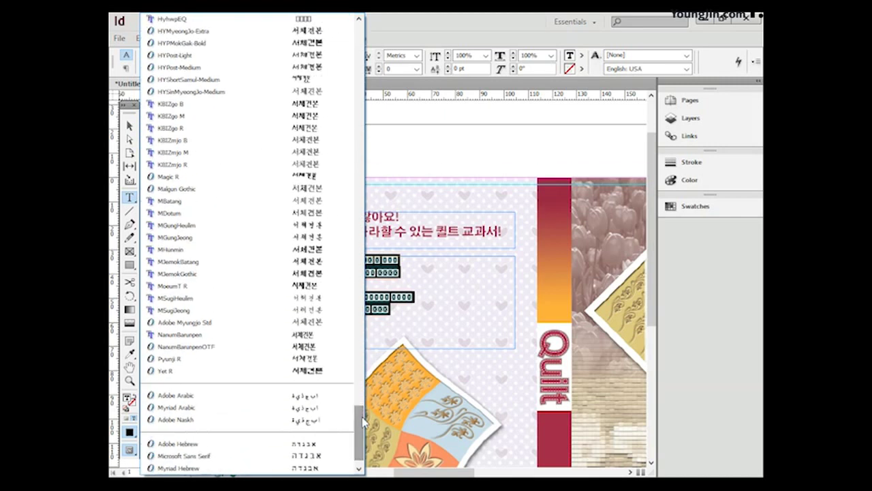
click(218, 188)
double_click(129, 400)
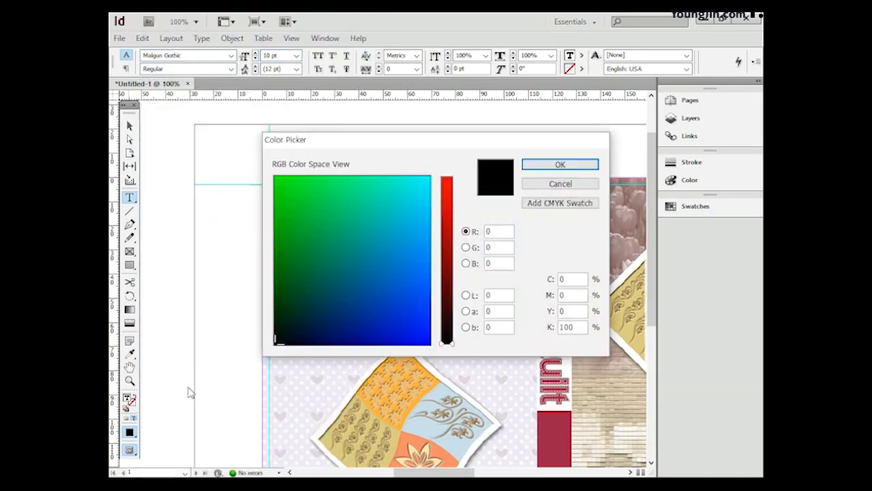
click(560, 164)
- Create a small text frame beside the pink LOVE heart on the back cover and enter "러브퀼트"
scroll(238, 374, down, 2)
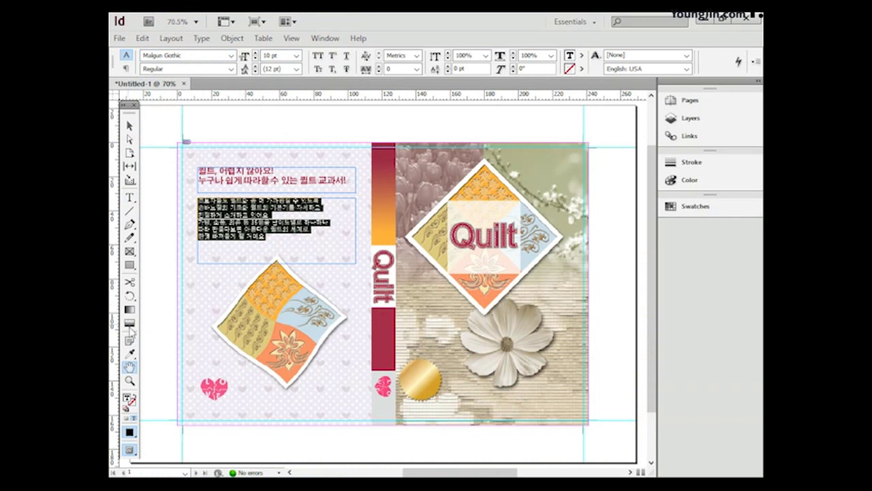
click(129, 380)
click(315, 417)
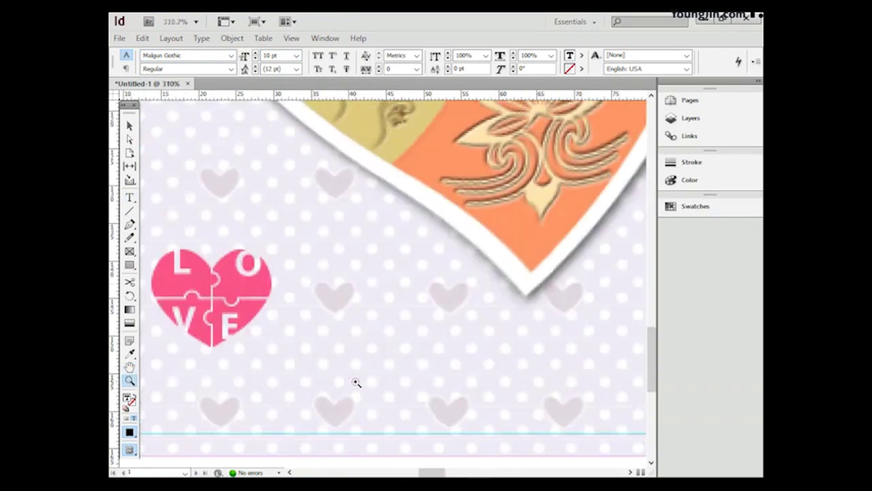
alt+click(334, 364)
key(t)
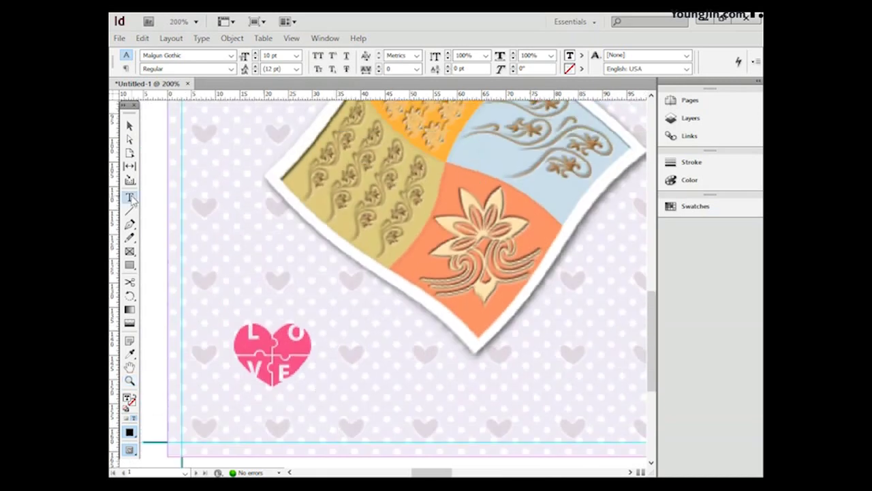
drag(314, 367, 413, 392)
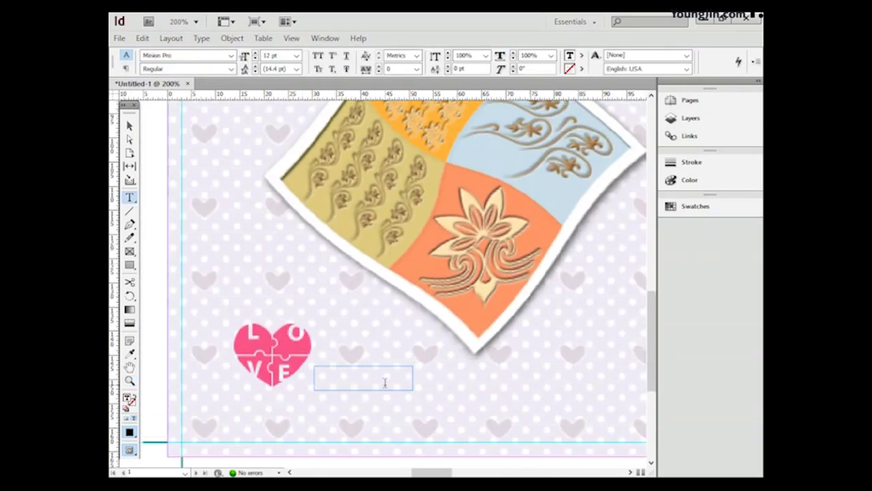
text(사랑해요)
- Apply a Korean font to the whole publisher name beside the LOVE heart
key(ctrl+a)
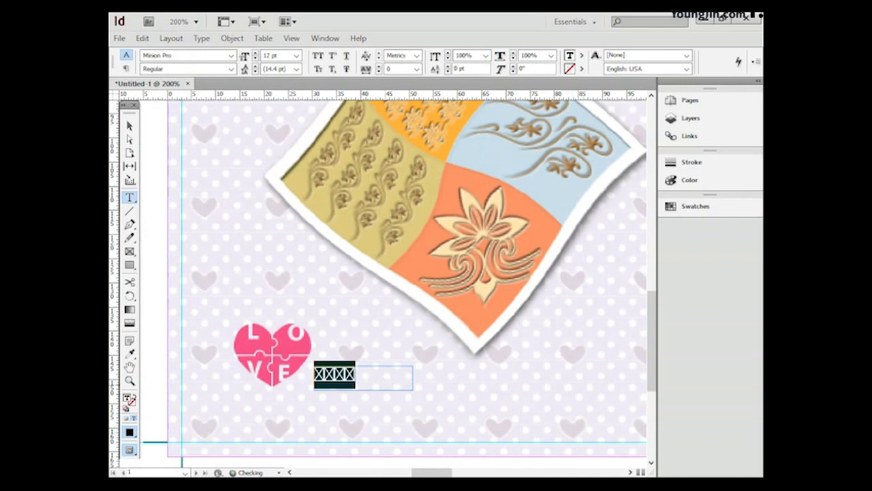
click(231, 56)
drag(359, 30, 357, 375)
scroll(283, 247, down, 10)
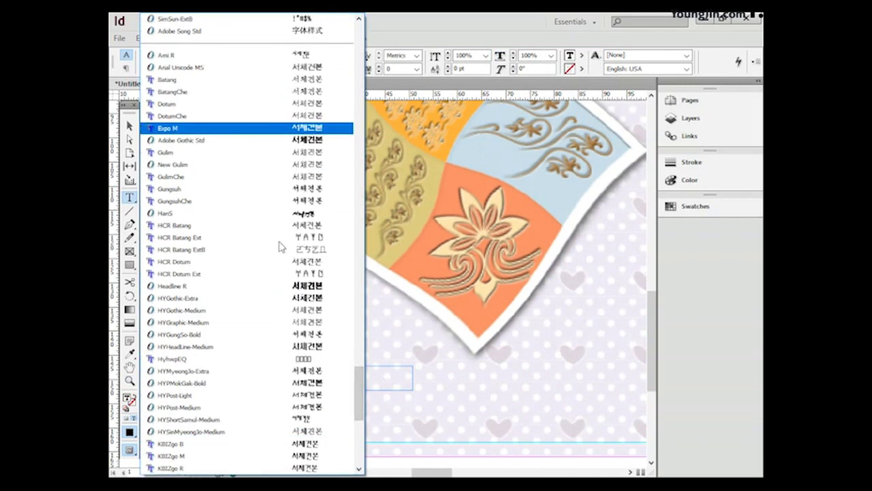
scroll(282, 247, down, 1)
scroll(282, 248, up, 1)
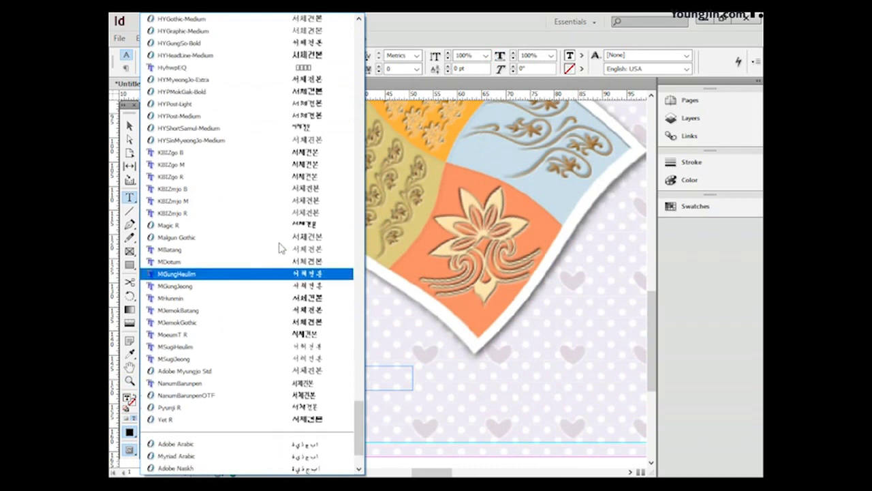
click(205, 374)
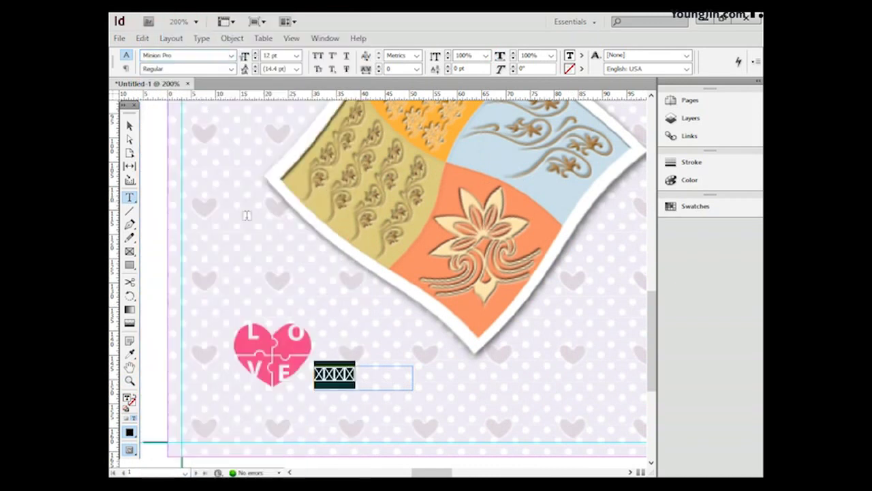
click(231, 55)
drag(354, 318, 356, 420)
click(205, 297)
drag(261, 395, 412, 420)
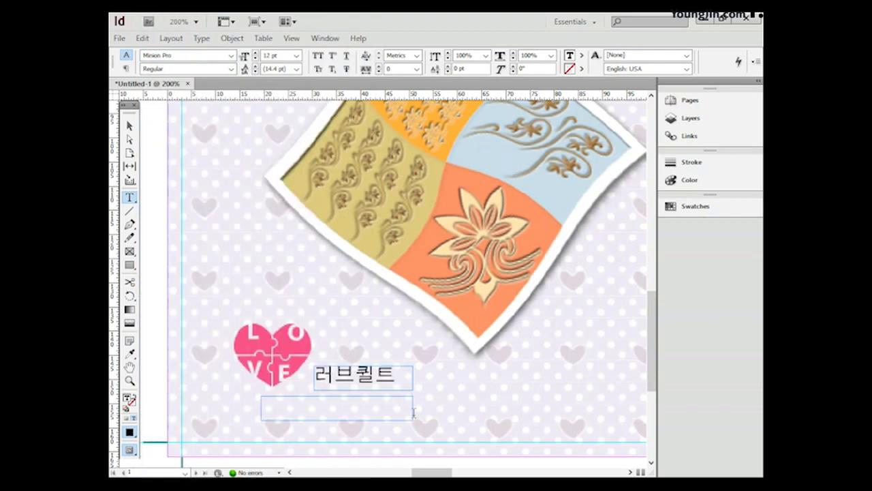
text(www.love-qulit.co)
key(BackSpace)
key(BackSpace)
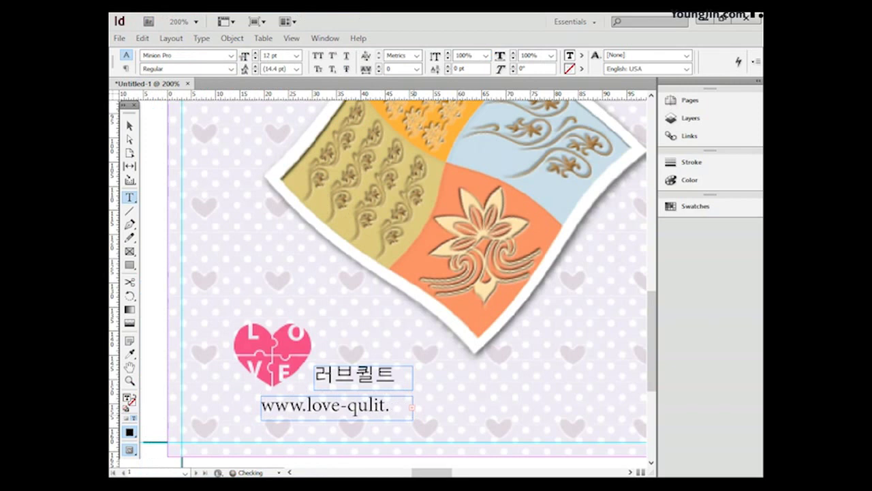
click(129, 126)
drag(412, 408, 440, 408)
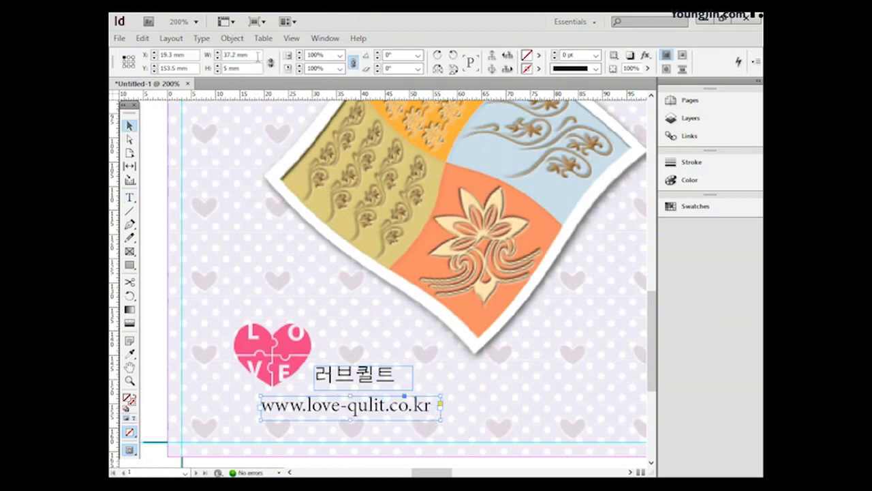
- Set the web address to 10 pt and move its frame slightly to the right
click(130, 197)
triple_click(266, 403)
click(296, 55)
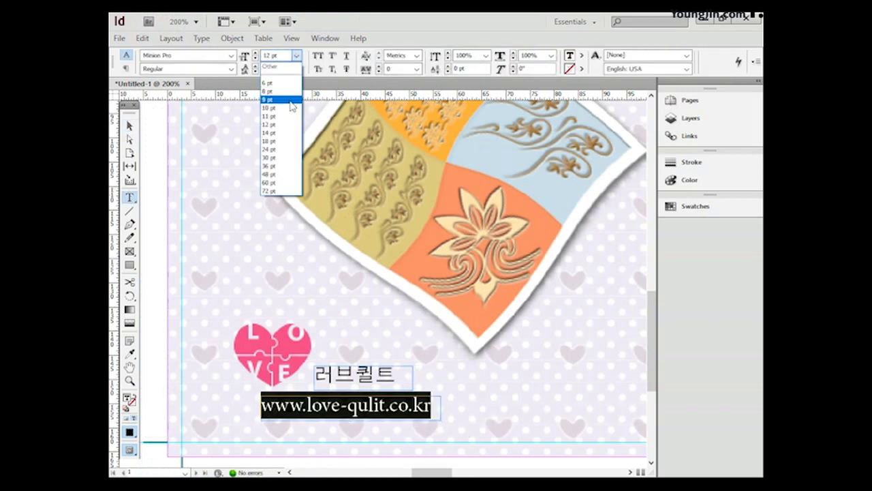
click(276, 96)
click(130, 126)
drag(400, 405, 414, 405)
- Recolor the whole web address below the LOVE heart on the back cover to a medium gray
click(375, 385)
shift+click(414, 409)
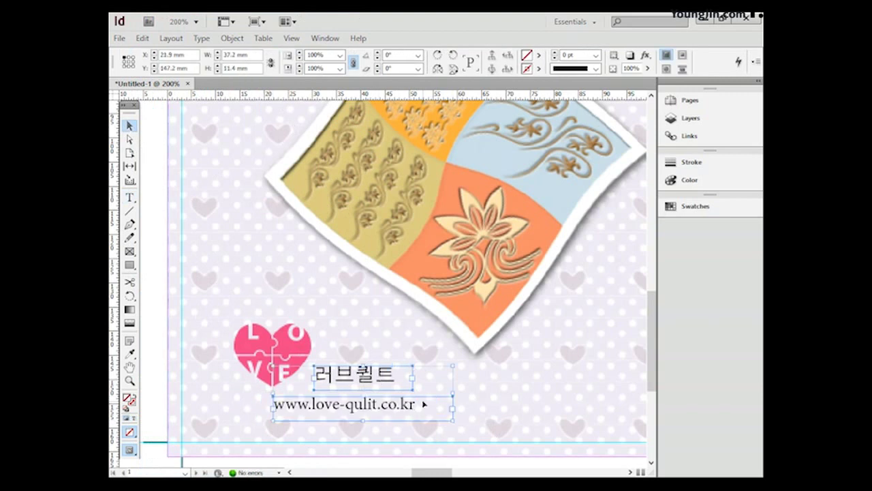
double_click(428, 406)
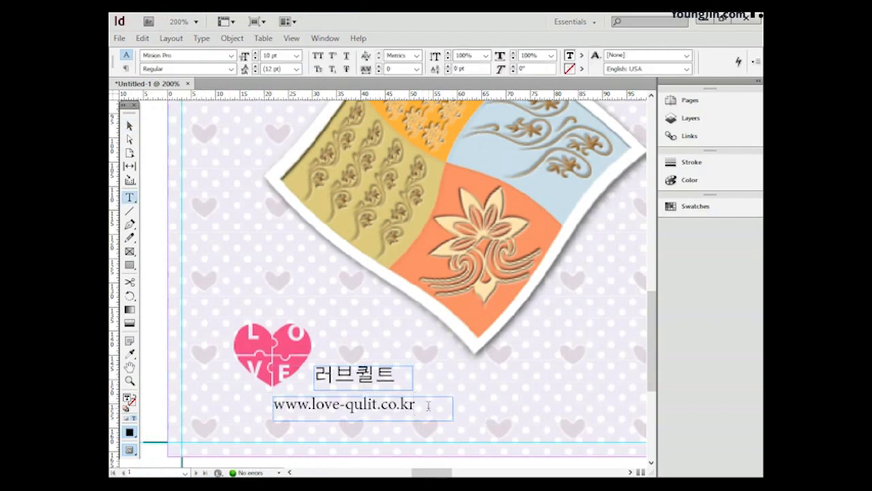
drag(428, 406, 253, 402)
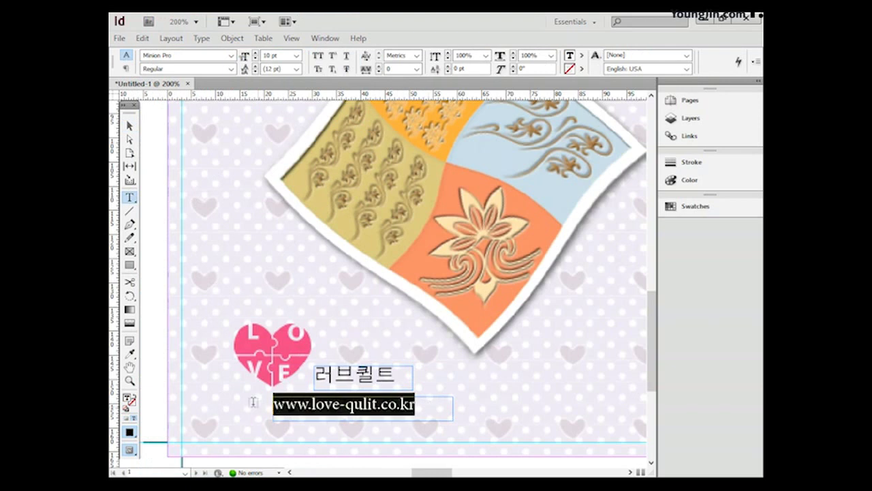
double_click(127, 398)
click(577, 280)
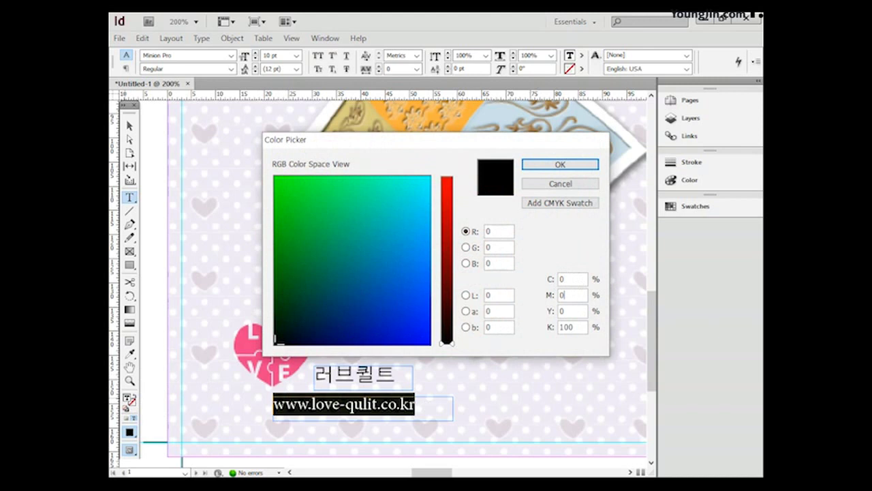
key(Tab)
key(Return)
- Recolor the whole publisher name beside the back-cover LOVE heart to the same medium gray as the web address
drag(403, 376, 312, 376)
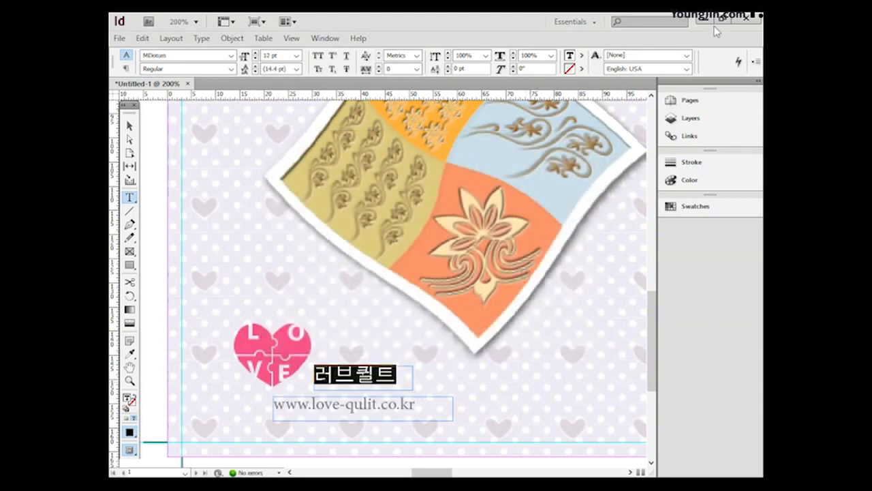
double_click(127, 398)
key(Tab)
key(Tab)
key(Tab)
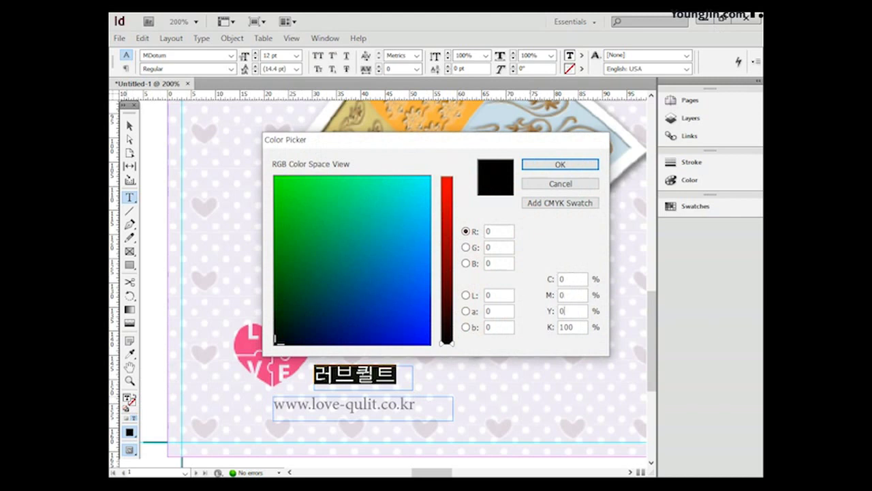
key(Return)
click(441, 385)
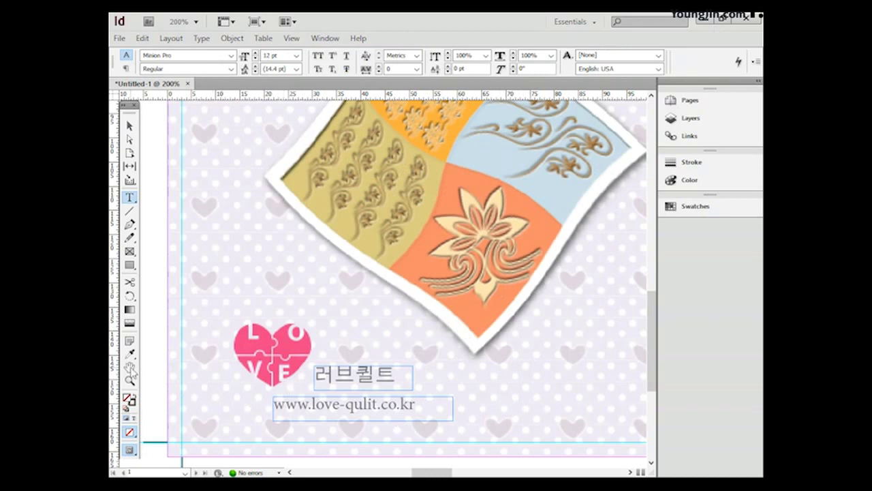
double_click(130, 370)
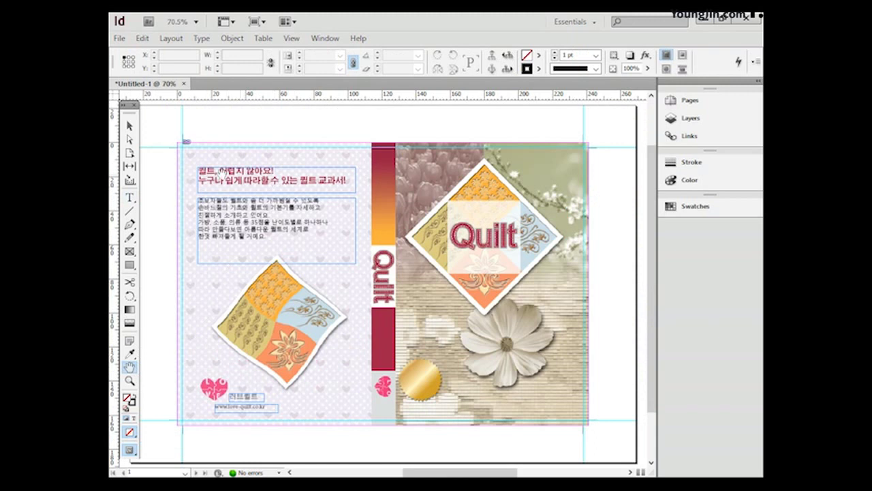
- Create a text frame across the upper end of the spine and enter "Handmade Qulit Diary"
click(130, 198)
drag(372, 153, 469, 170)
scroll(338, 353, up, 1)
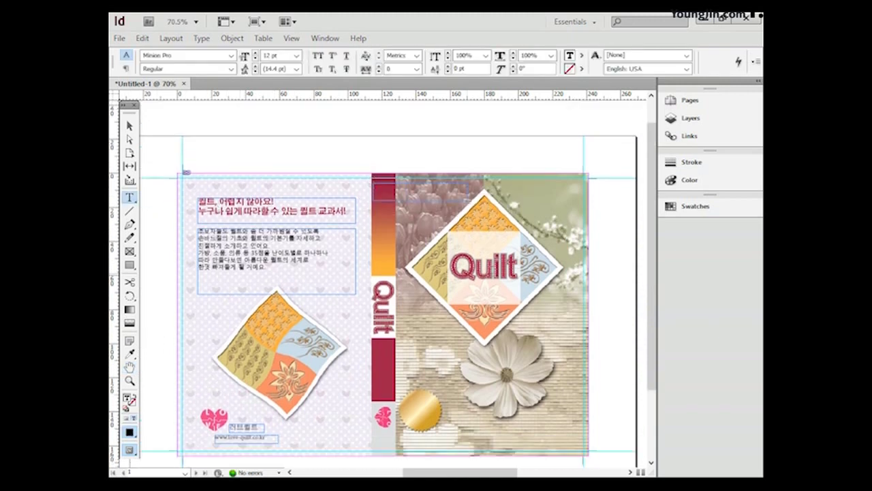
key(ctrl+1)
scroll(398, 320, down, 2)
text(Handmade Quilt Diary)
key(ctrl+a)
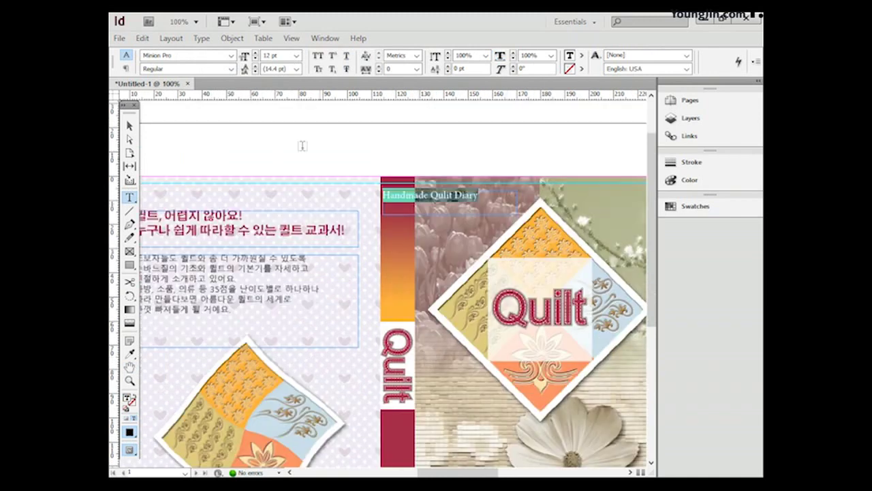
- Set "Handmade Qulit Diary" to 18 pt and rotate its frame 90° clockwise onto the spine above the Quilt title
click(297, 56)
click(268, 132)
click(297, 55)
click(268, 141)
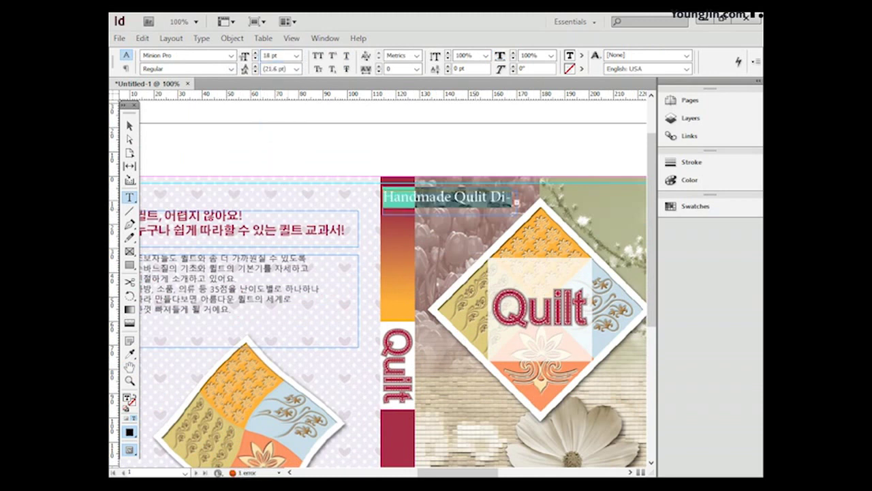
key(Escape)
drag(521, 213, 447, 261)
drag(463, 144, 397, 203)
- Make the rotated "Handmade Qulit Diary" text bold at 17 pt
double_click(403, 315)
drag(403, 316, 402, 179)
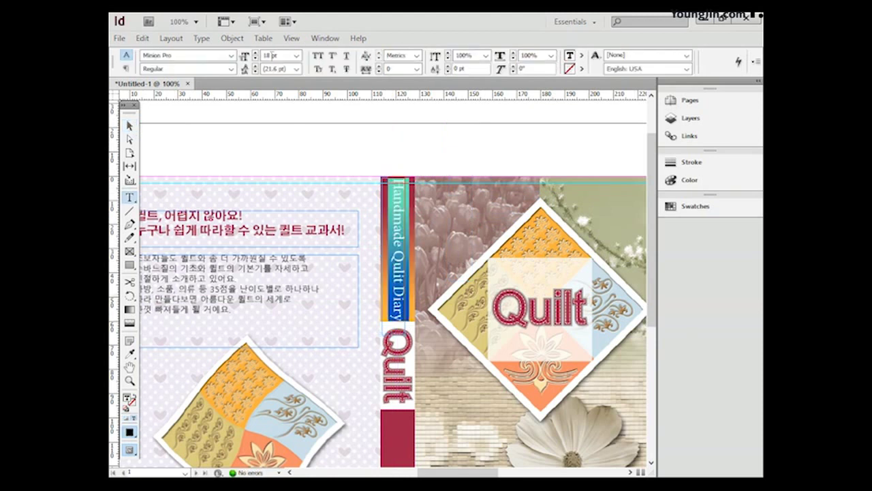
click(232, 70)
click(178, 129)
key(Escape)
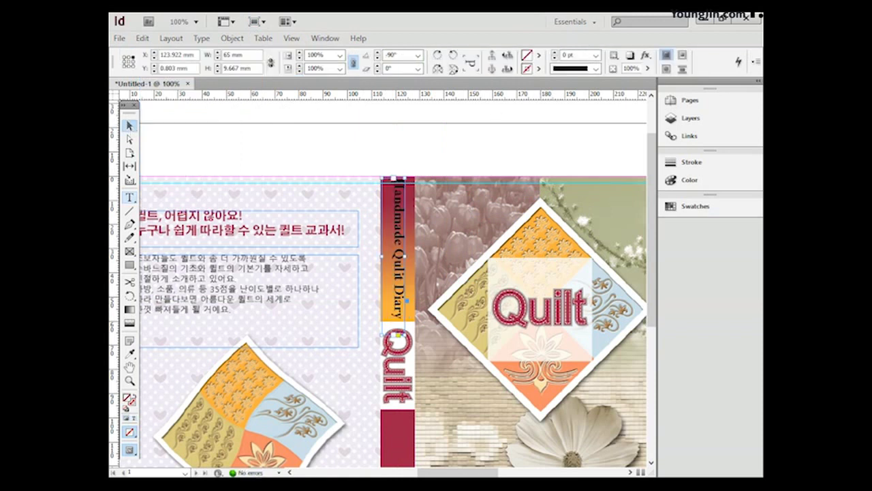
- Add a text frame over the spine's dark red block with a bullet mark and "퀼트 소품 만들기" in Malgun Gothic
scroll(478, 272, down, 5)
key(t)
drag(382, 265, 495, 289)
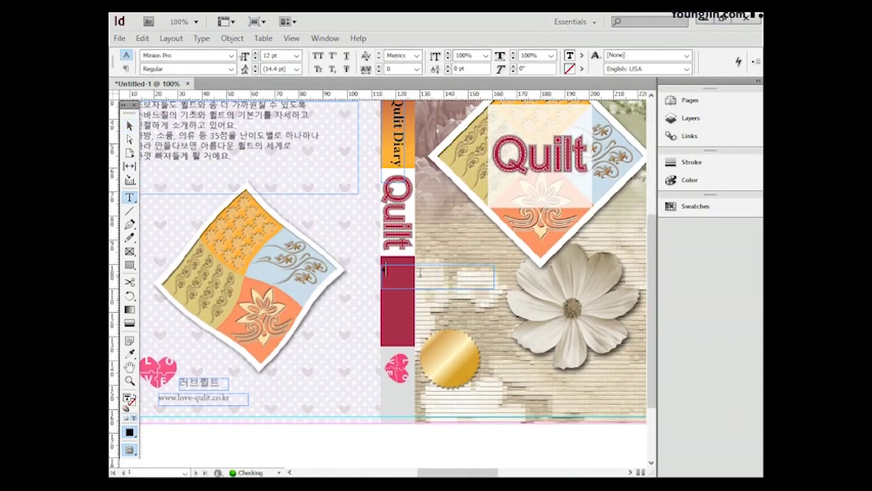
click(231, 55)
scroll(240, 91, up, 1)
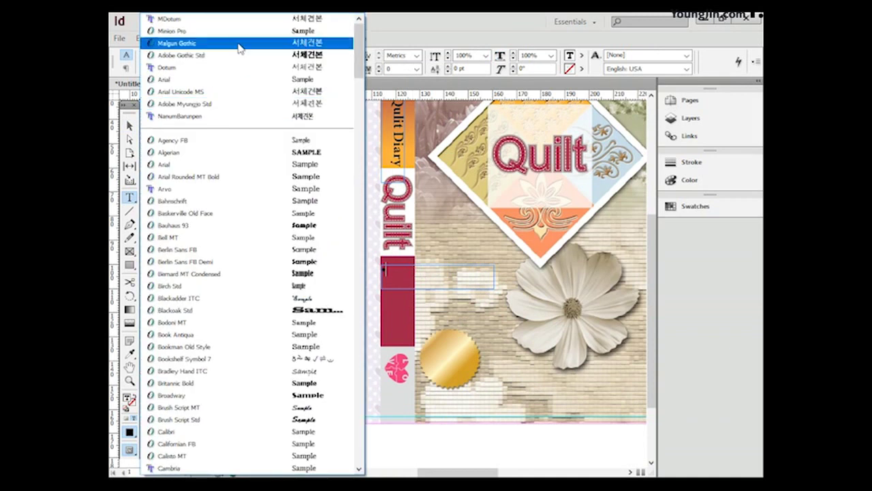
click(240, 45)
text(퀼트 소품 만들기)
key(ctrl+a)
- Format the whole "퀼트 소품 만들기" line as 14 pt bold
click(298, 55)
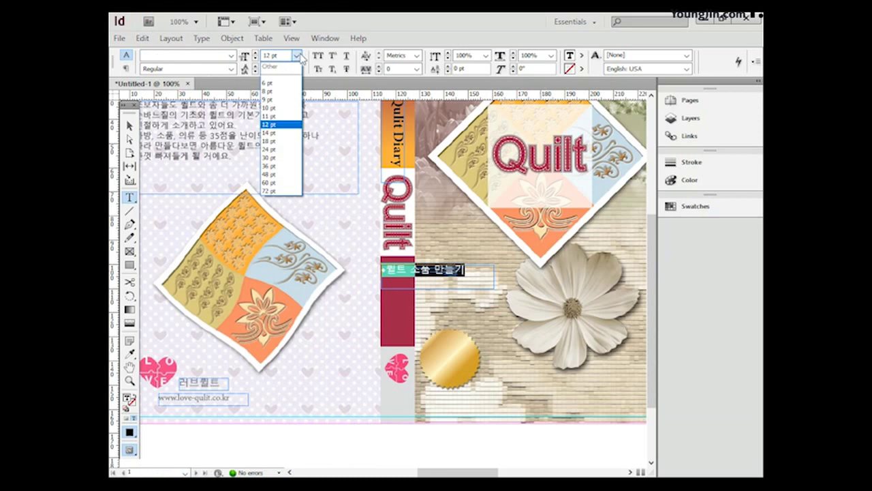
click(268, 132)
click(232, 69)
click(198, 165)
click(130, 126)
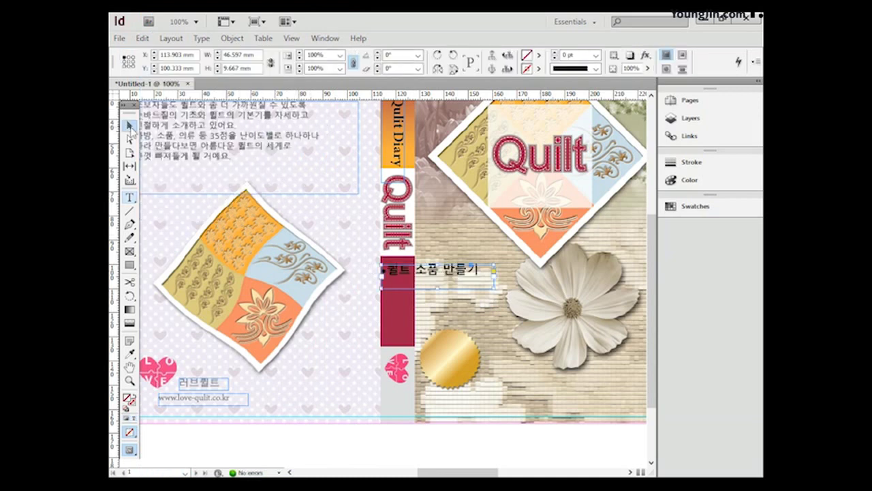
- Rotate the "퀼트 소품 만들기" frame 90° clockwise onto the dark red spine block and set its text to 12 pt
drag(502, 295, 430, 334)
drag(420, 235, 377, 267)
double_click(396, 253)
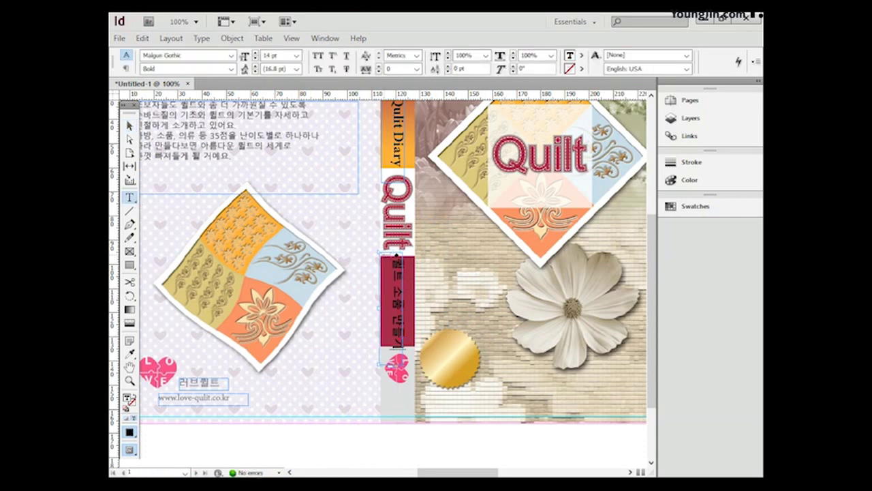
key(ctrl+a)
click(295, 56)
click(272, 122)
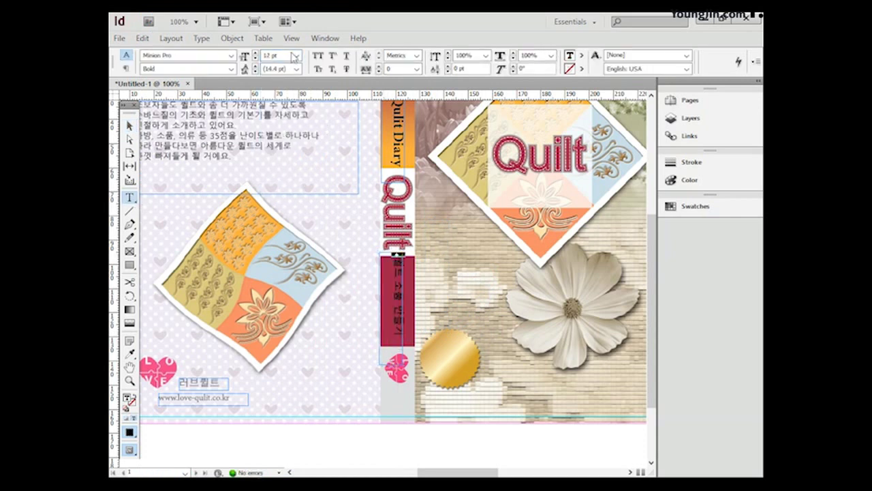
- Create a text frame below the spine's pink heart and enter "러브 퀼트" in Malgun Gothic
drag(388, 394, 470, 413)
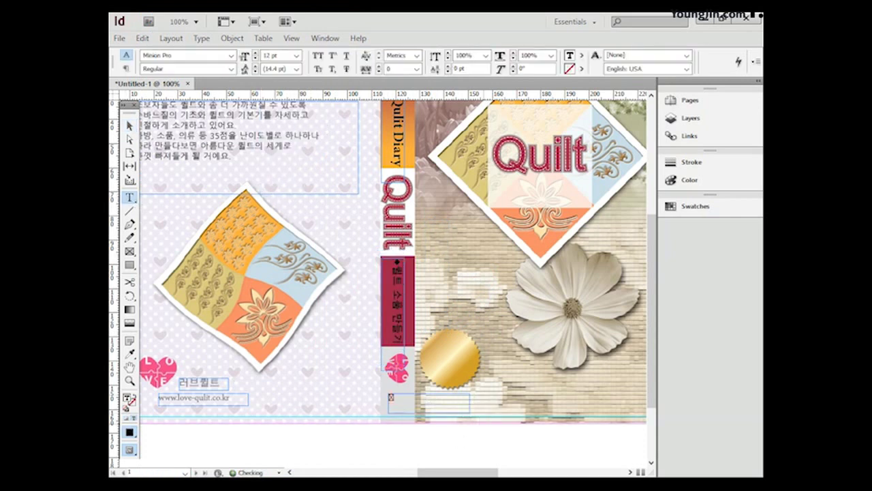
click(232, 55)
click(230, 78)
text(러브퀼트)
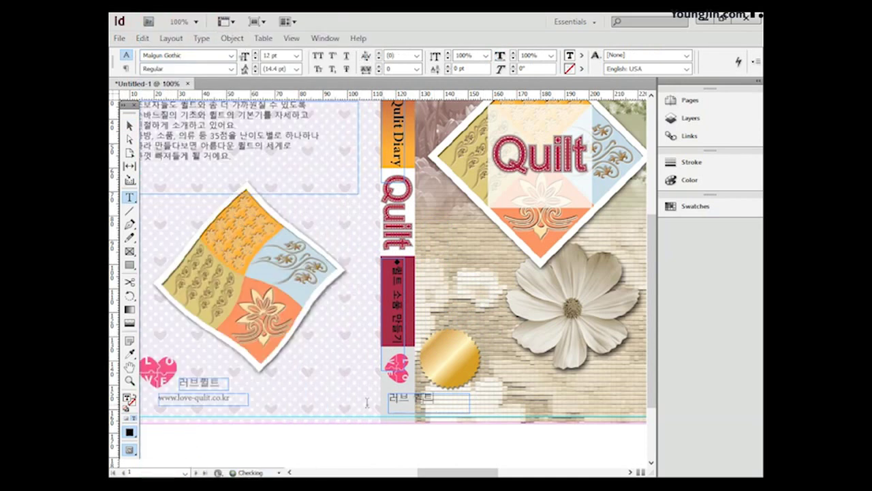
- Make the spine's "러브 퀼트" text bold and rotate its frame 90° clockwise under the pink heart
key(ctrl+a)
click(231, 69)
click(163, 91)
click(299, 56)
click(279, 134)
key(Escape)
drag(477, 414, 427, 450)
drag(433, 402, 402, 422)
- Set the rotated "러브 퀼트" text to 9 pt and narrow its frame to 5 mm under the spine's heart
key(t)
click(401, 436)
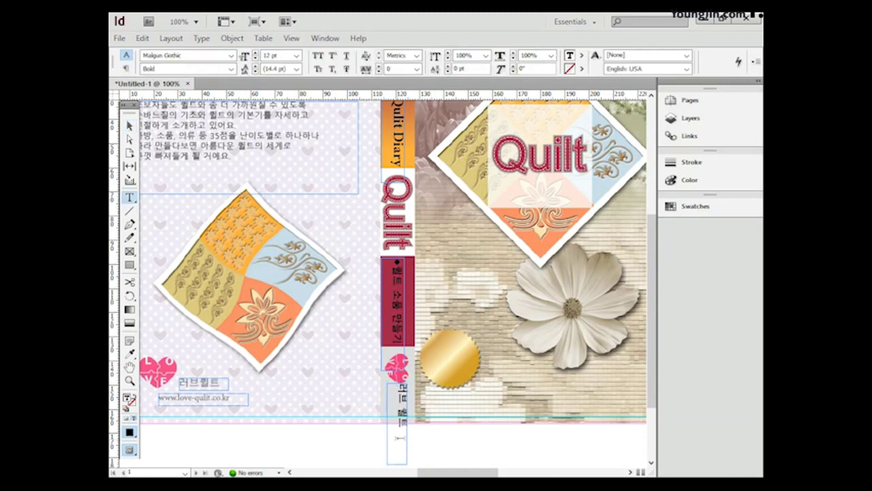
key(ctrl+a)
click(297, 56)
click(281, 109)
key(Escape)
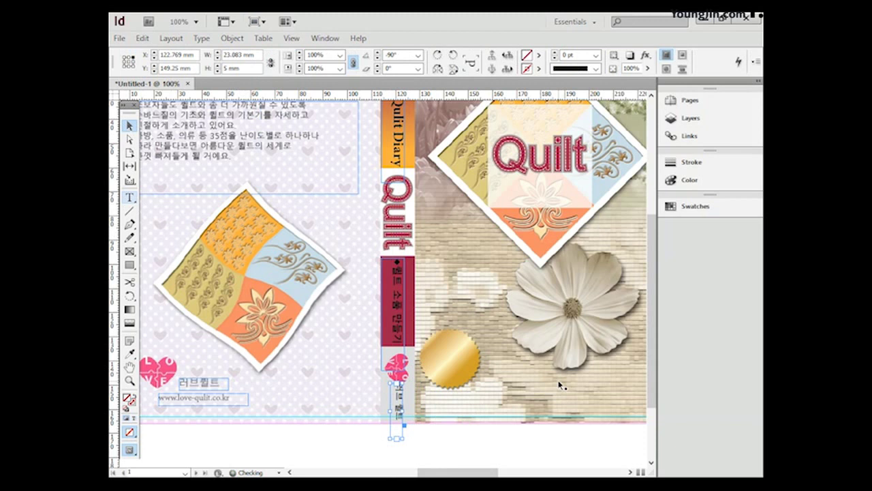
- Recolor the spine's "Handmade Qulit Diary" text to white
key(ctrl+0)
click(634, 180)
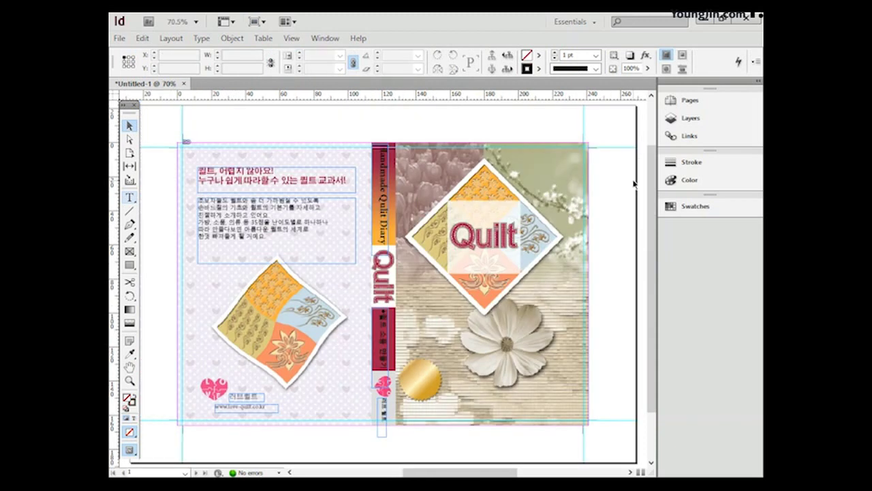
click(395, 198)
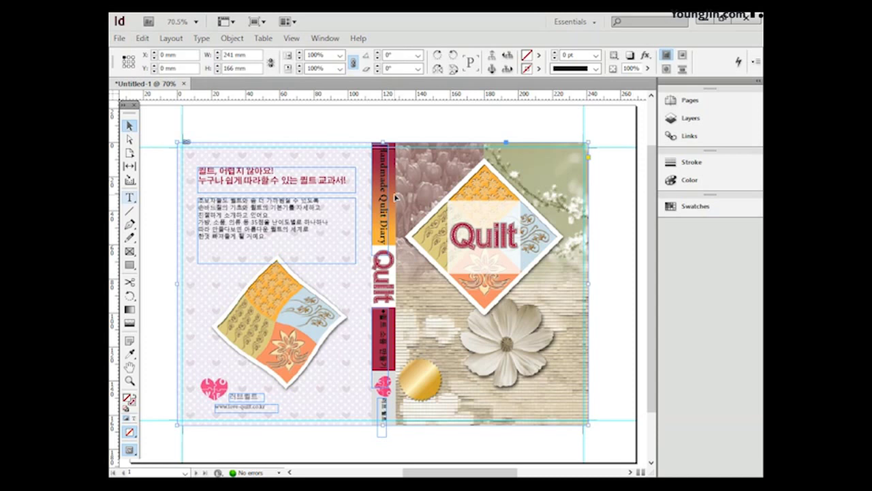
drag(384, 204, 385, 144)
double_click(127, 399)
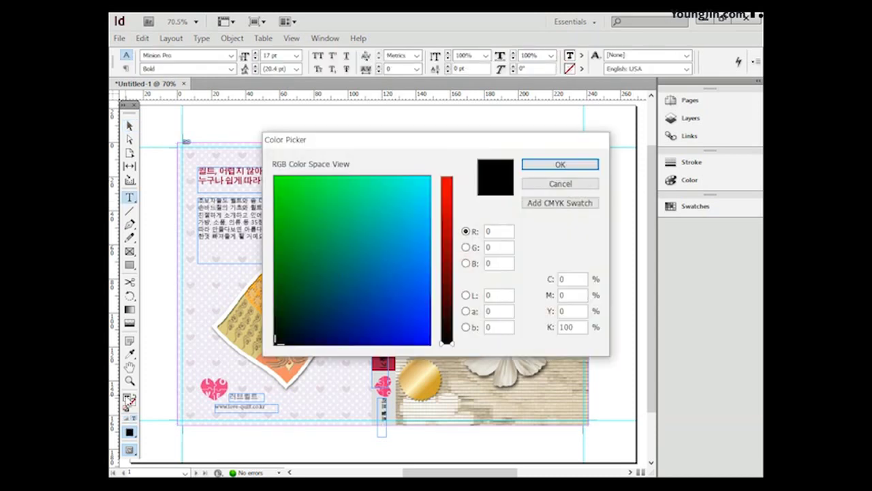
key(Return)
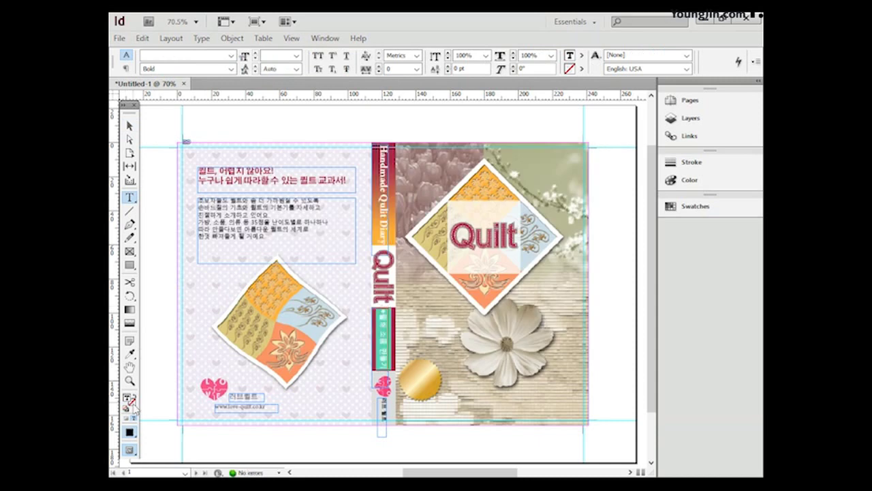
- Recolor the "퀼트 소품 만들기" line on the dark red spine block to white
double_click(128, 399)
key(Return)
click(361, 314)
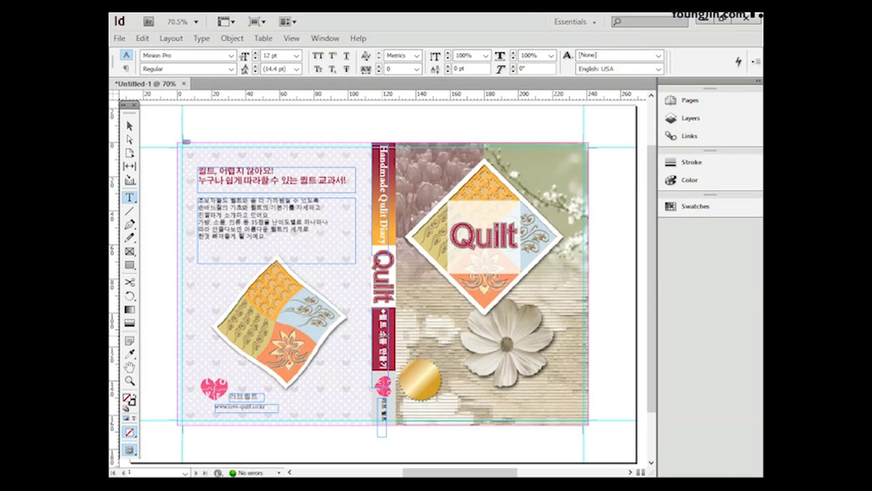
- Recolor the whole "러브 퀼트" text at the foot of the spine to gray
click(382, 409)
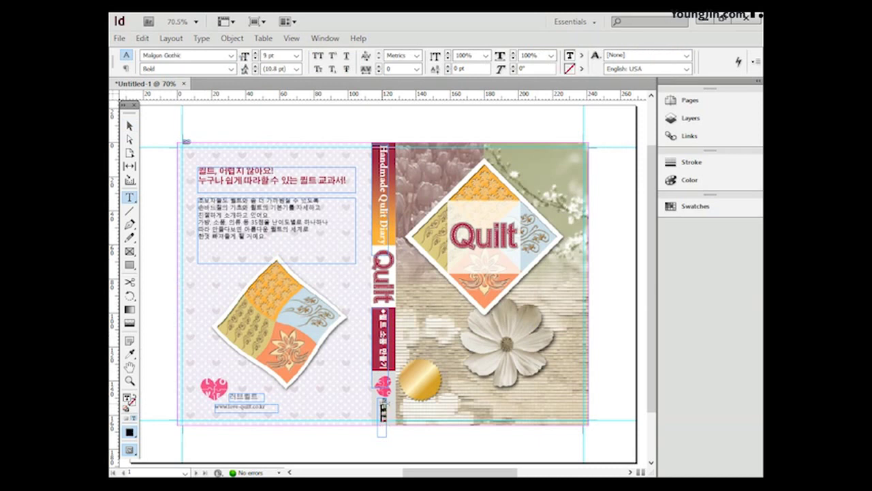
drag(383, 424, 382, 397)
double_click(127, 399)
key(Tab)
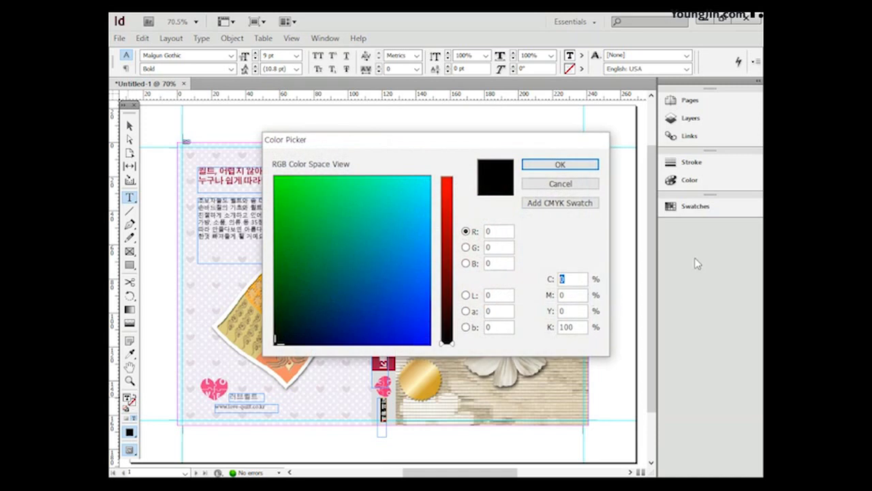
key(Tab)
text(6)
key(Return)
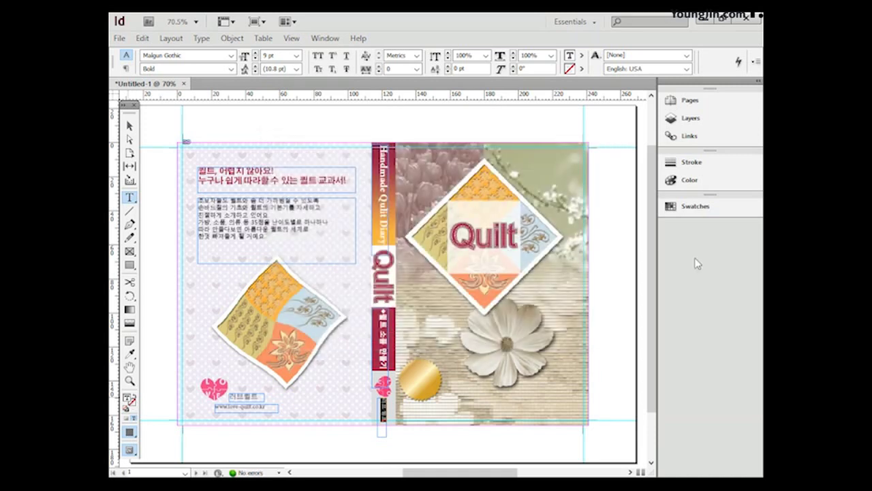
click(130, 126)
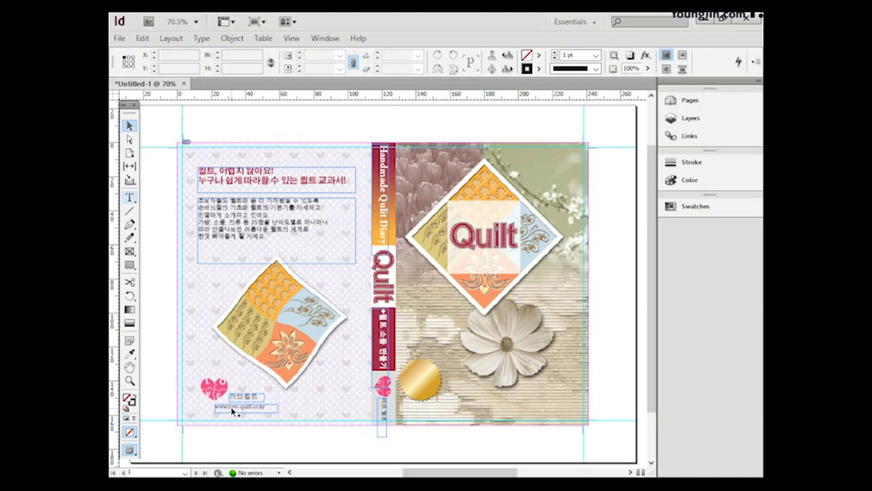
- Create a text frame on the front cover's gold badge and enter "초보자를 위한" in Malgun Gothic at 10 pt
click(129, 381)
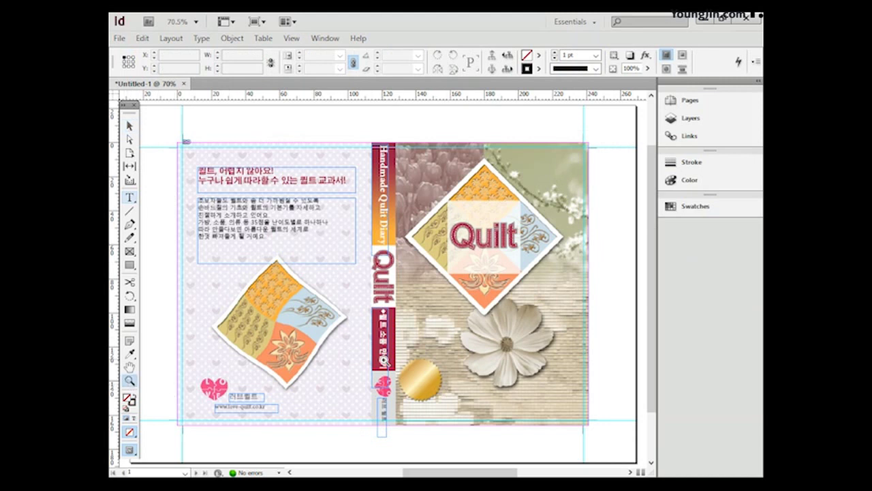
click(436, 398)
alt+click(419, 381)
key(t)
drag(323, 246, 417, 308)
click(232, 55)
click(232, 55)
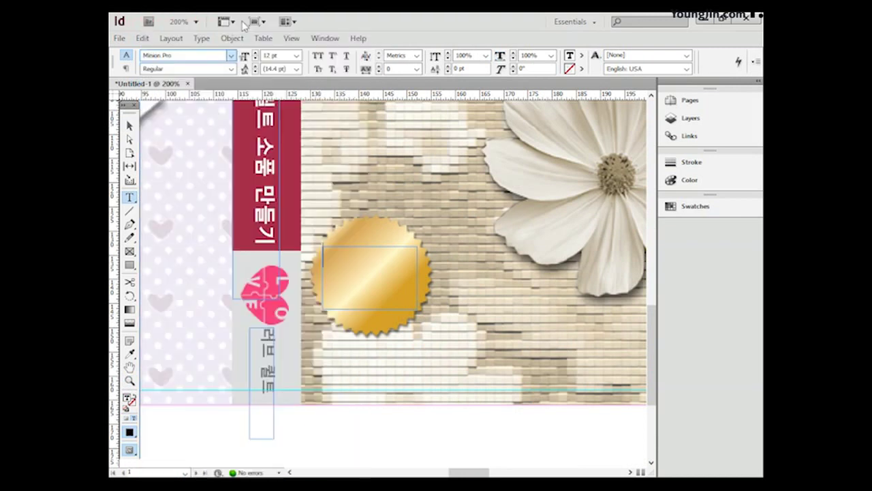
text(초보자를 위한)
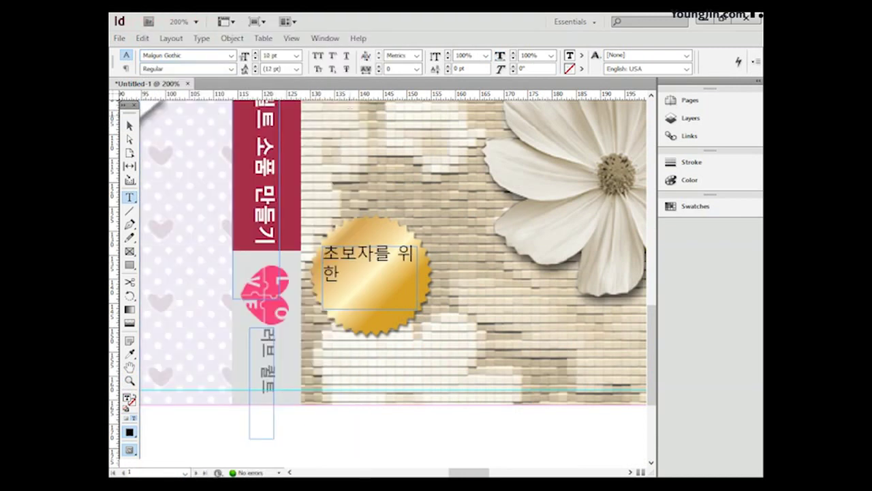
- Complete the gold badge text with "동영상 강의 CD수록", centered over three lines at 9 pt, and enlarge its frame to about 21.6 × 13.8 mm
text( 동영상 강의 CD)
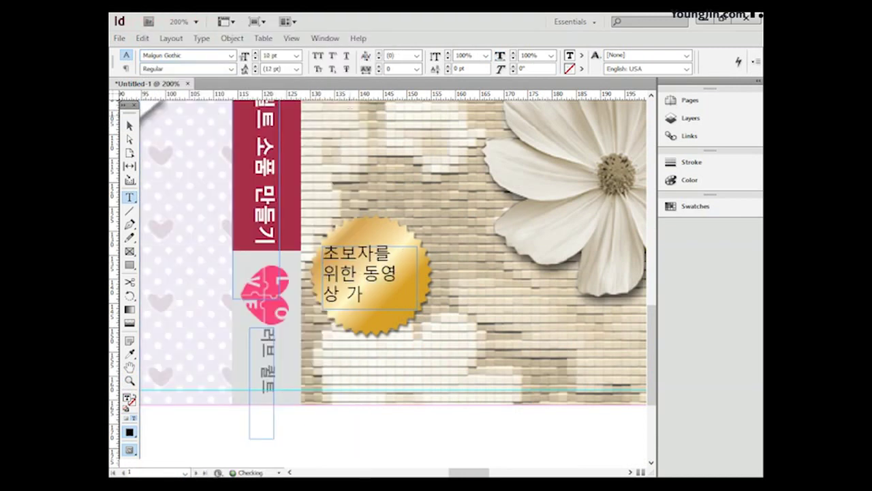
text(수록)
key(Escape)
drag(417, 310, 441, 318)
- Recolor the whole three-line text on the gold badge to dark brown
double_click(402, 256)
key(ctrl+a)
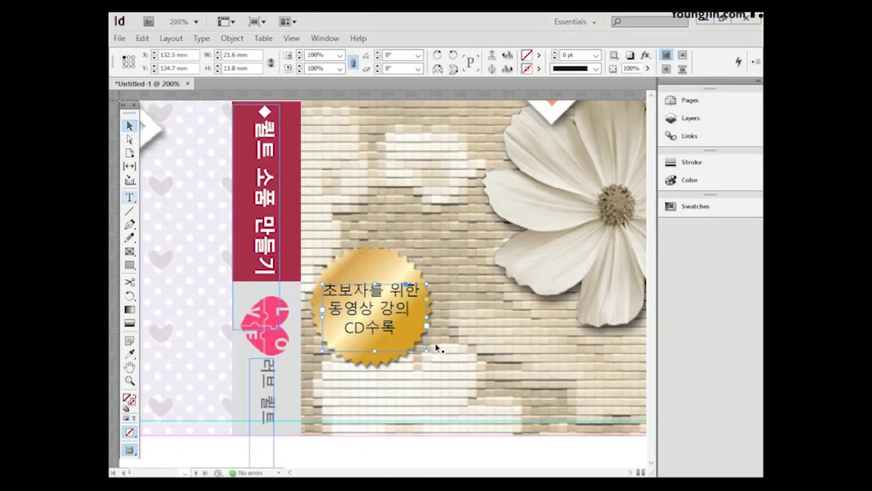
key(ctrl+a)
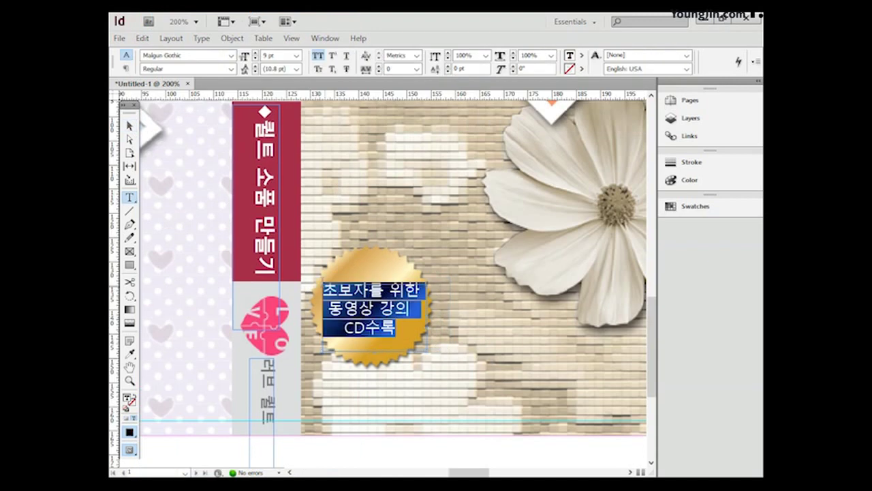
double_click(128, 400)
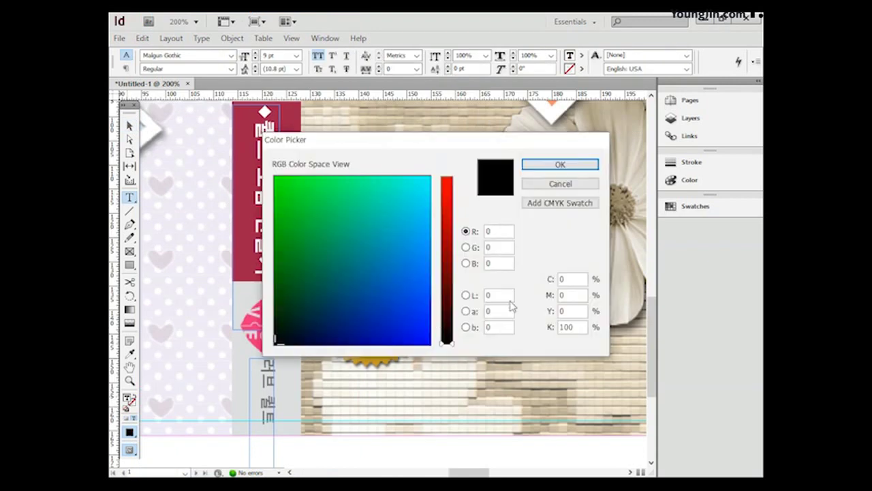
double_click(565, 280)
key(Tab)
text(5)
click(561, 165)
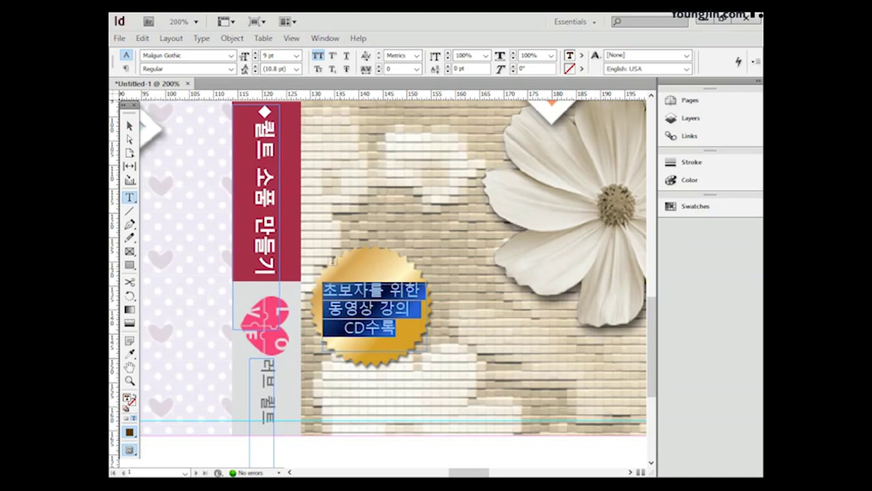
key(ctrl+0)
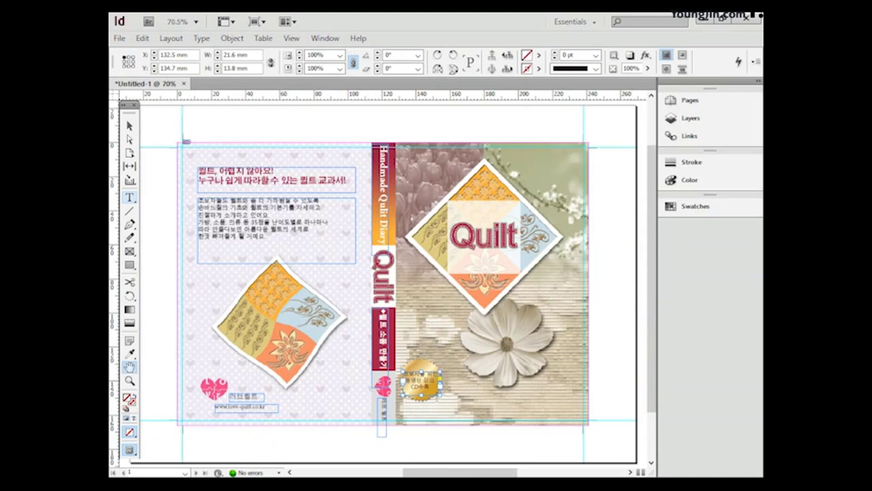
- Create a small text frame about 5 mm wide beside the vertical crop mark below the back cover's lower-left corner and enter "01"
click(130, 381)
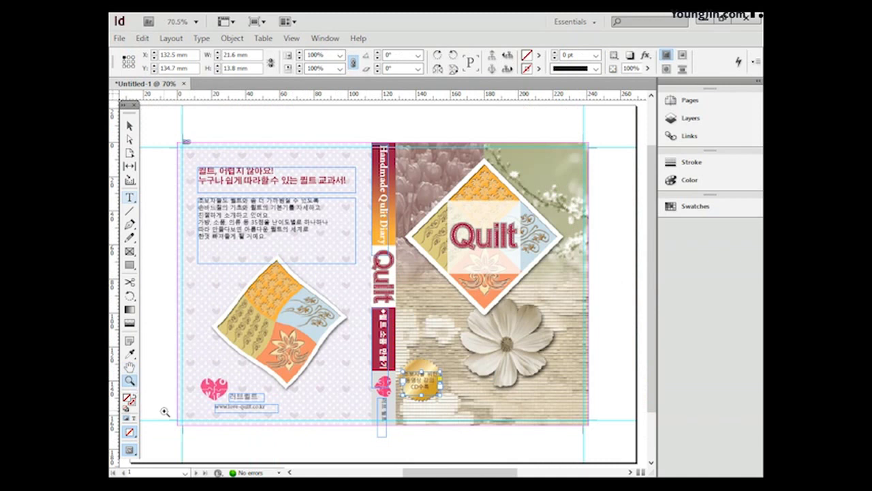
drag(210, 445, 162, 409)
key(t)
drag(391, 288, 480, 354)
text(01)
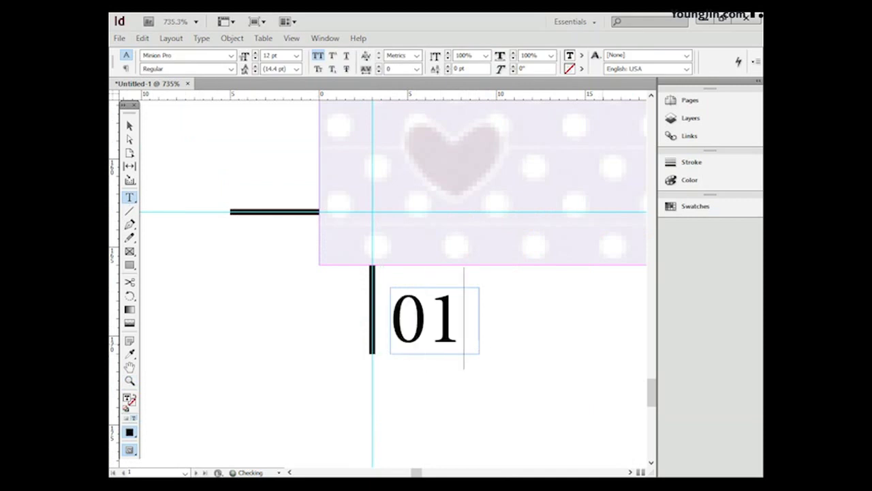
- Format the "01" text in Dotum at 10 pt
key(ctrl+a)
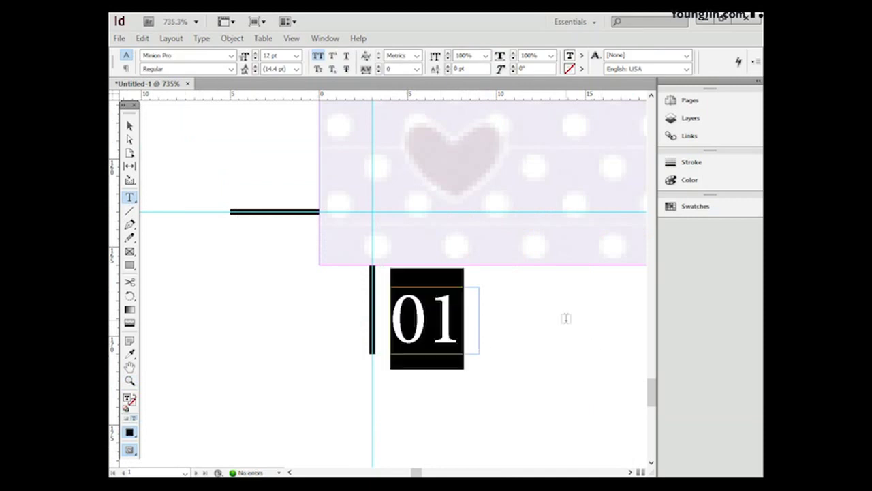
click(231, 56)
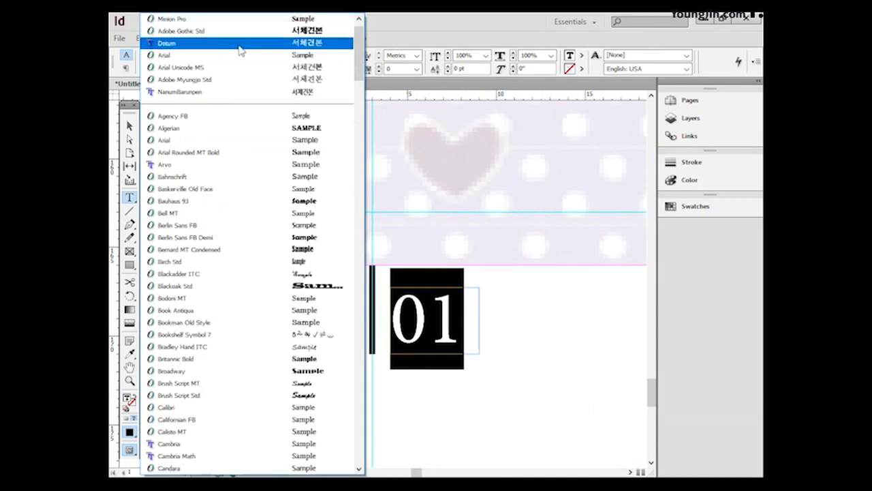
click(239, 49)
click(295, 56)
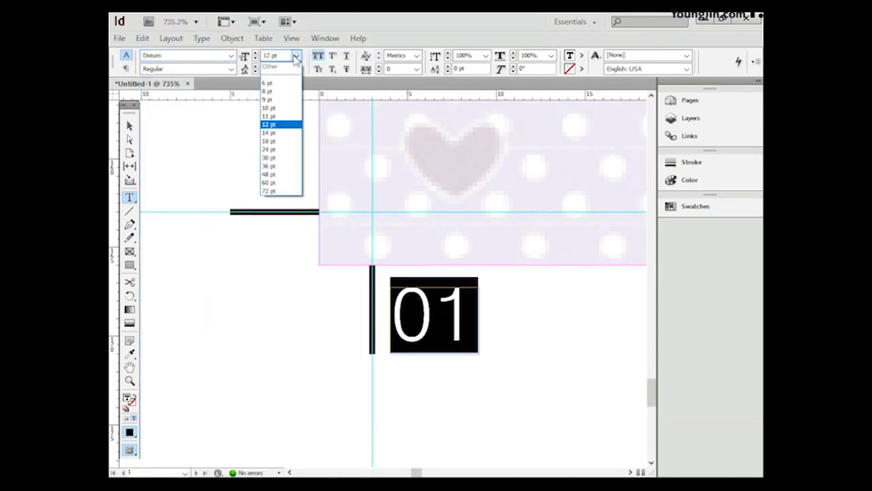
click(270, 108)
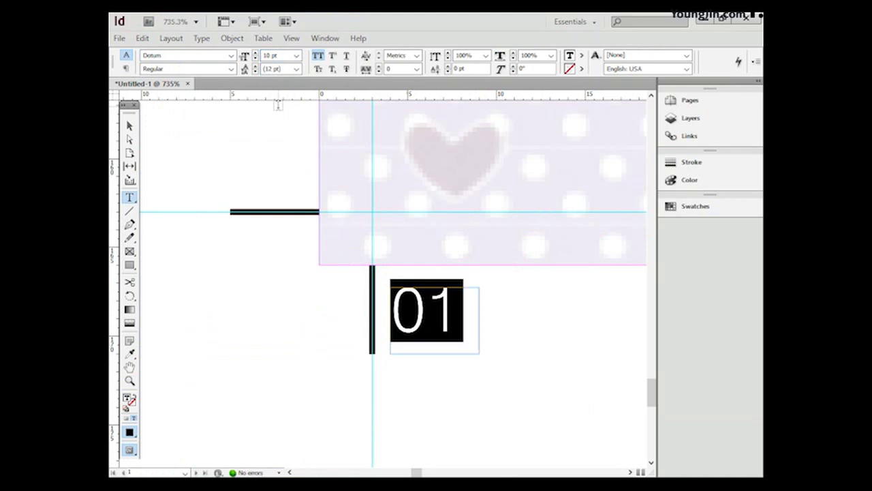
- Move the "01" frame slightly down so the number's base lines up with the lower end of the adjacent crop mark
click(130, 125)
key(Down)
key(Down)
key(Down)
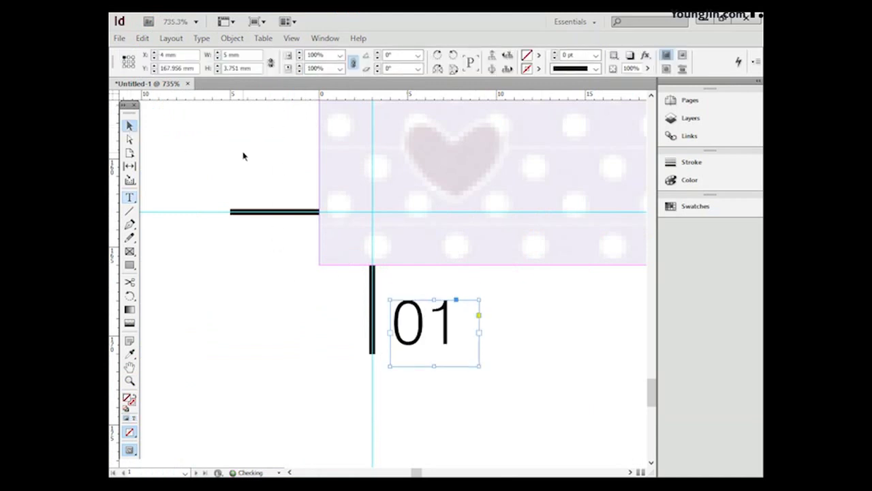
click(263, 182)
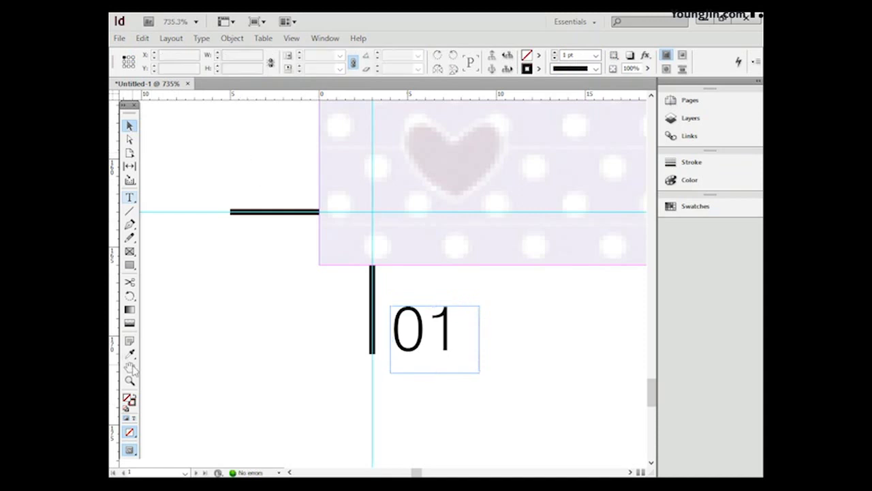
click(129, 367)
double_click(129, 366)
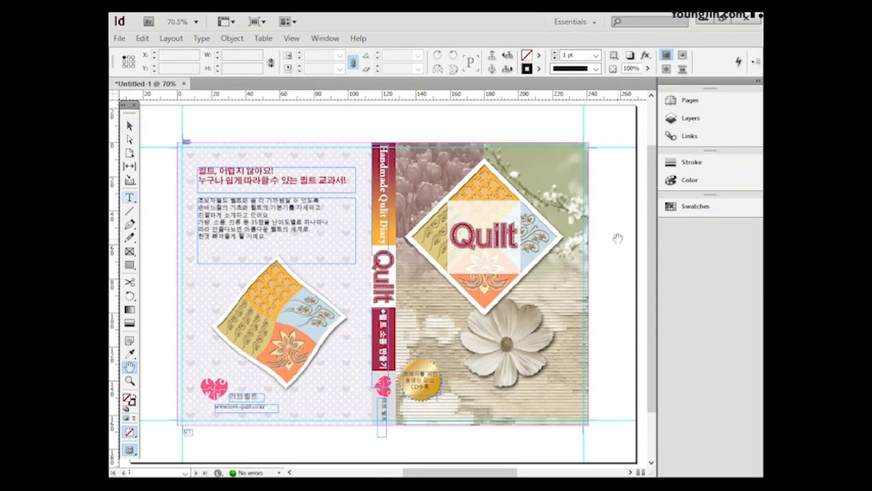
- Save the cover as an InDesign CS6 document named "01" in the 작업 folder
click(119, 38)
click(162, 142)
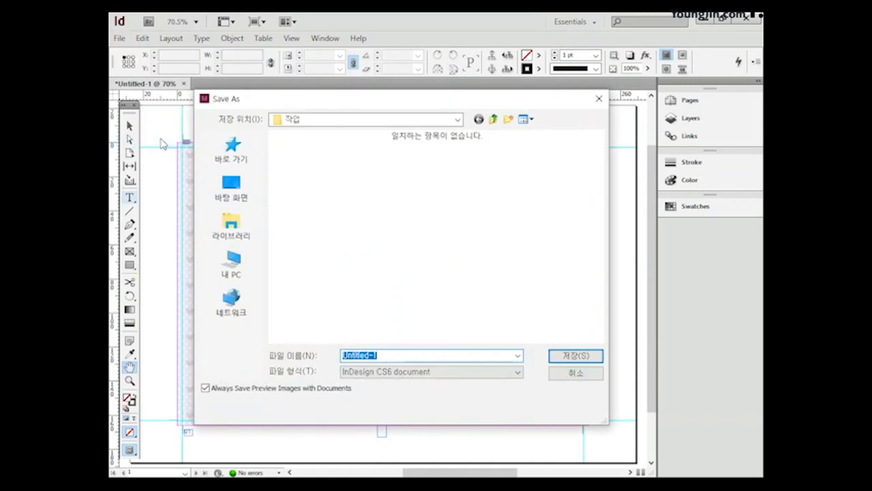
text(01)
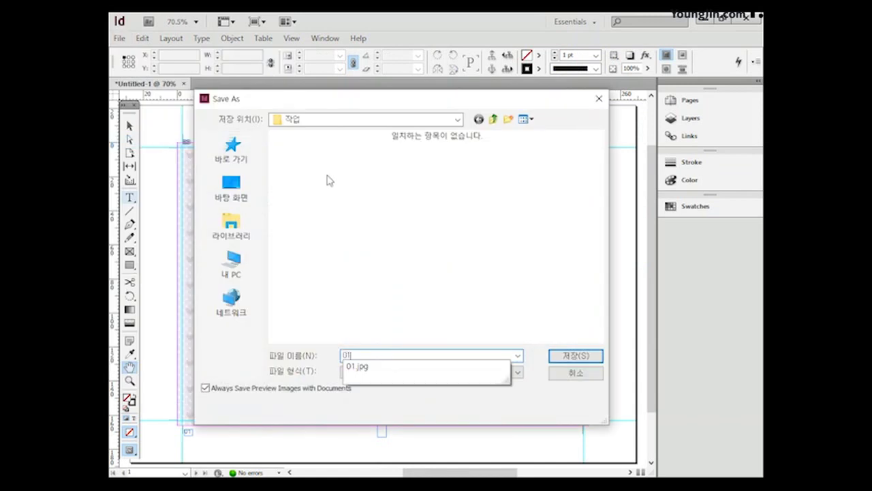
click(581, 355)
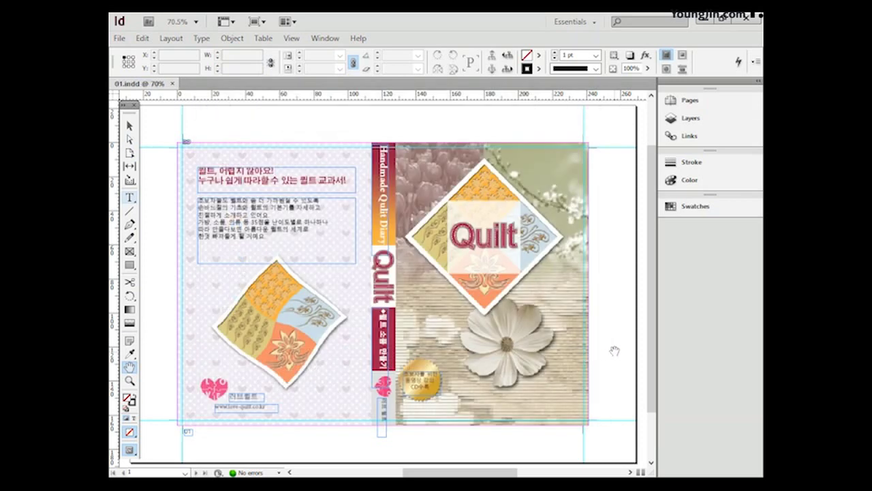